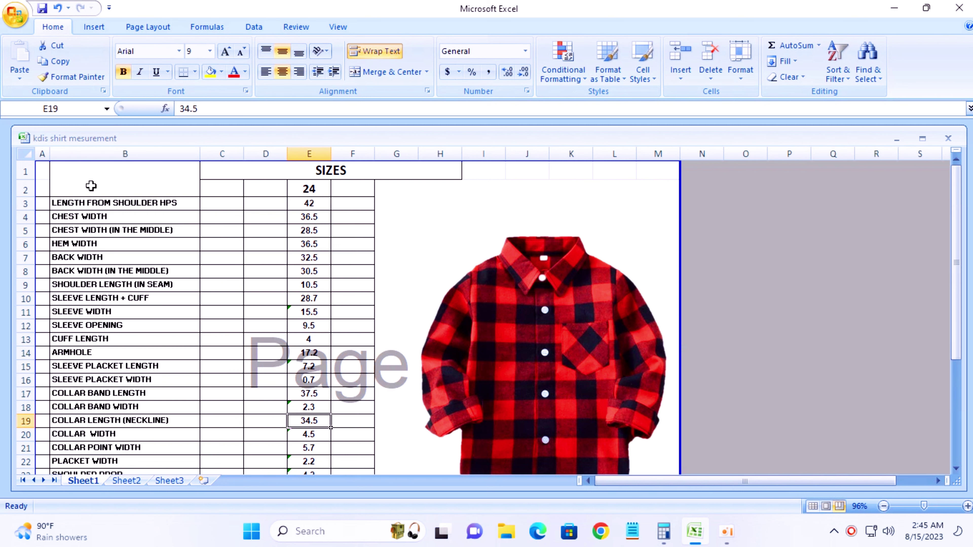
Review the length-from-shoulder (42) and chest width (36.5) measurements in the Excel sheet.
click(91, 205)
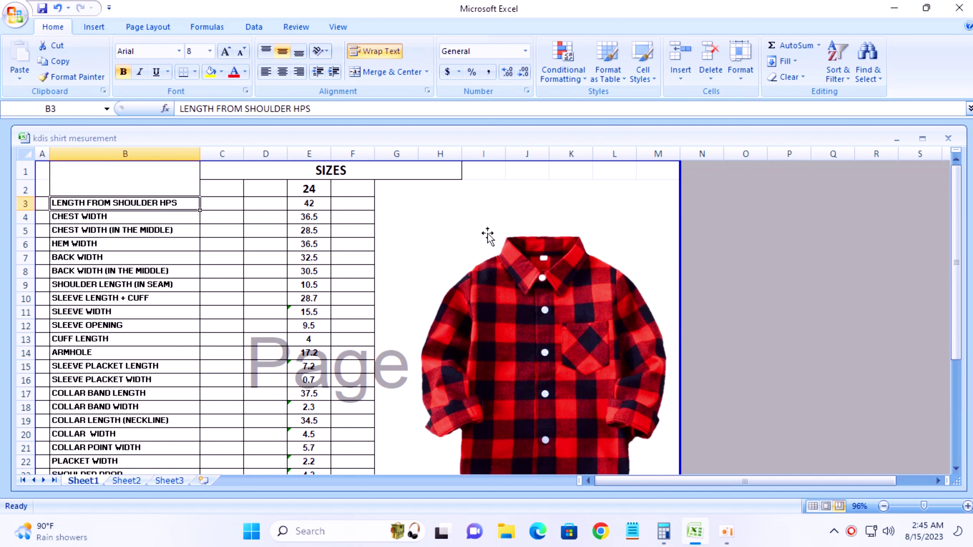
scroll(787, 247, down, 2)
scroll(788, 247, up, 1)
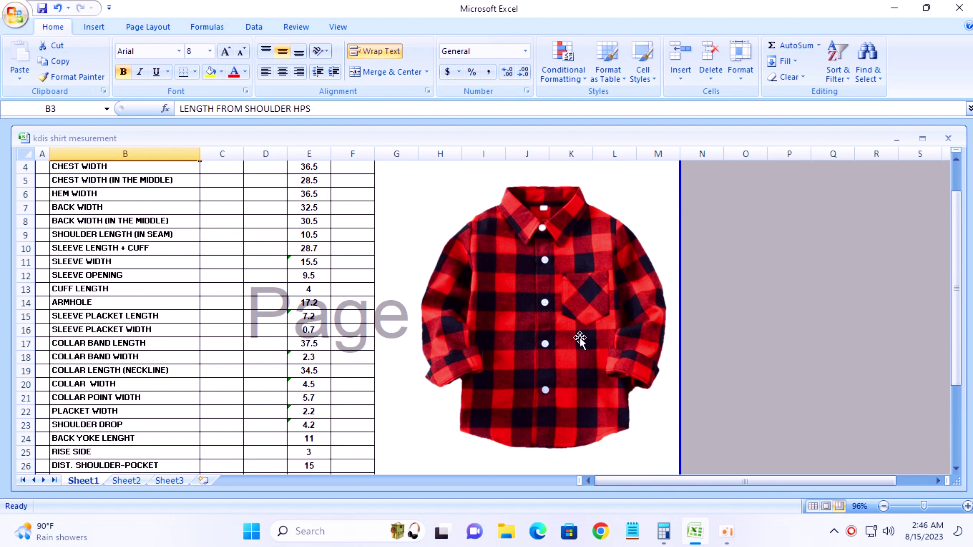
scroll(211, 306, up, 1)
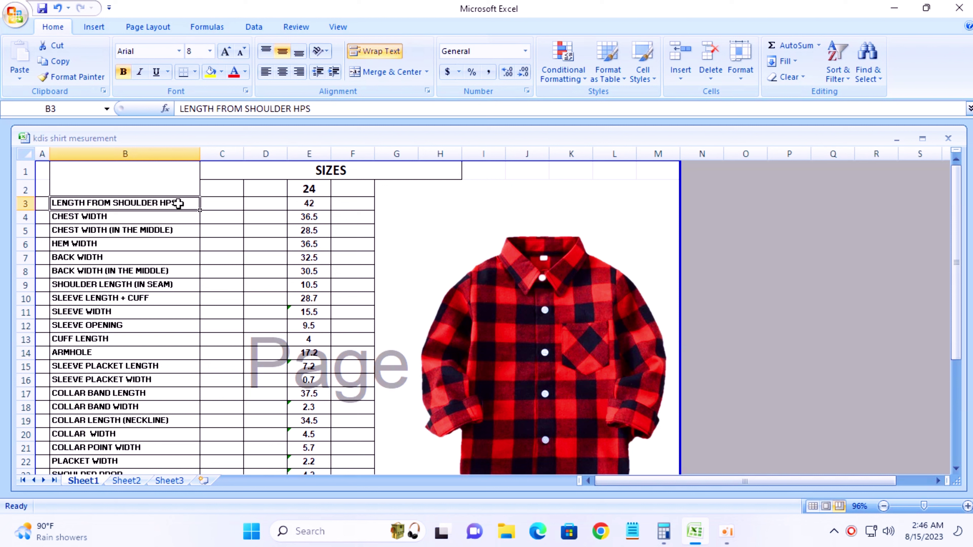
click(312, 203)
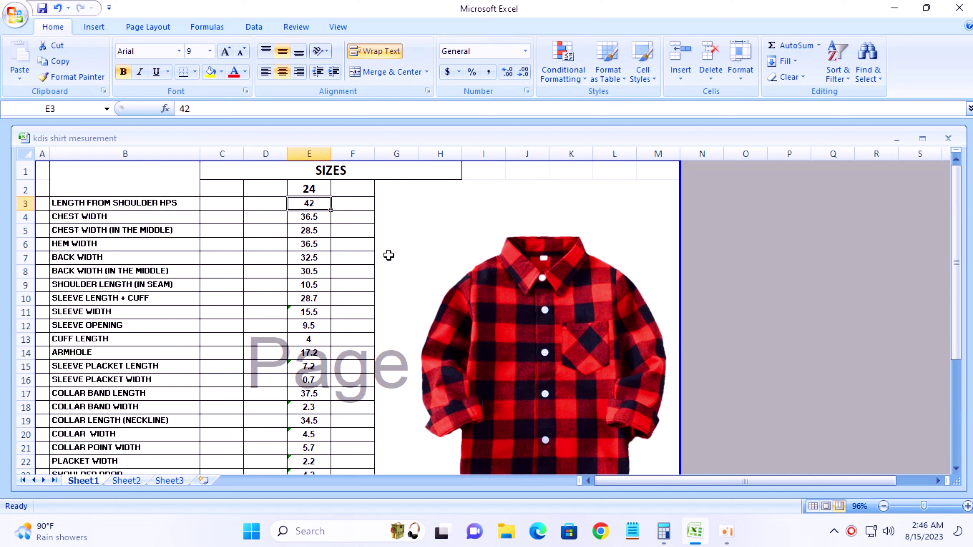
click(111, 219)
click(309, 215)
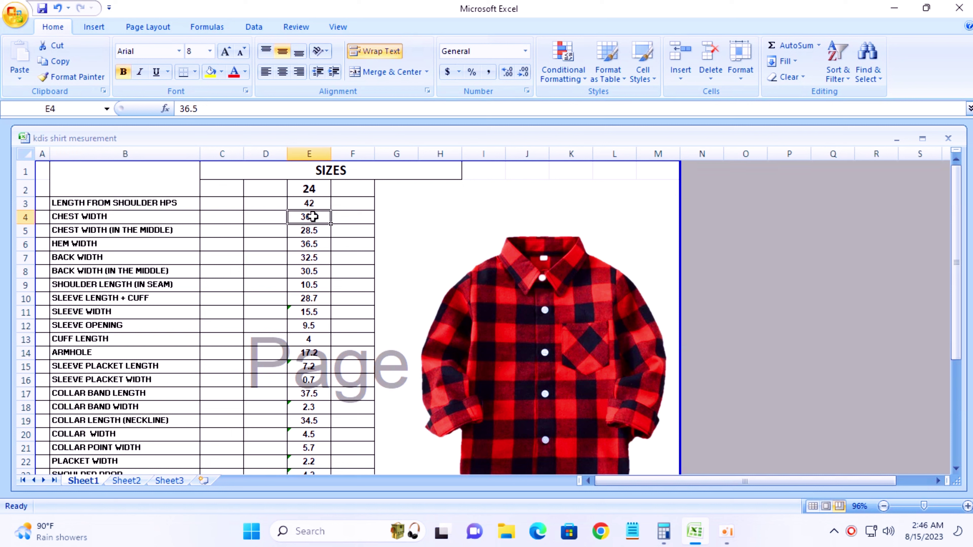
Compute 36.5 ÷ 2 = 18.25 in Calculator, then minimize it.
click(663, 532)
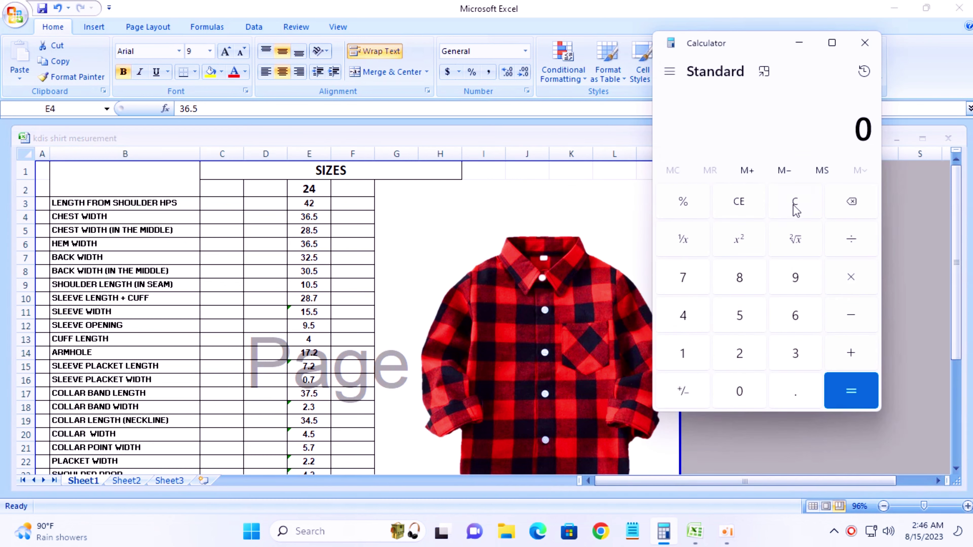
click(800, 358)
click(793, 318)
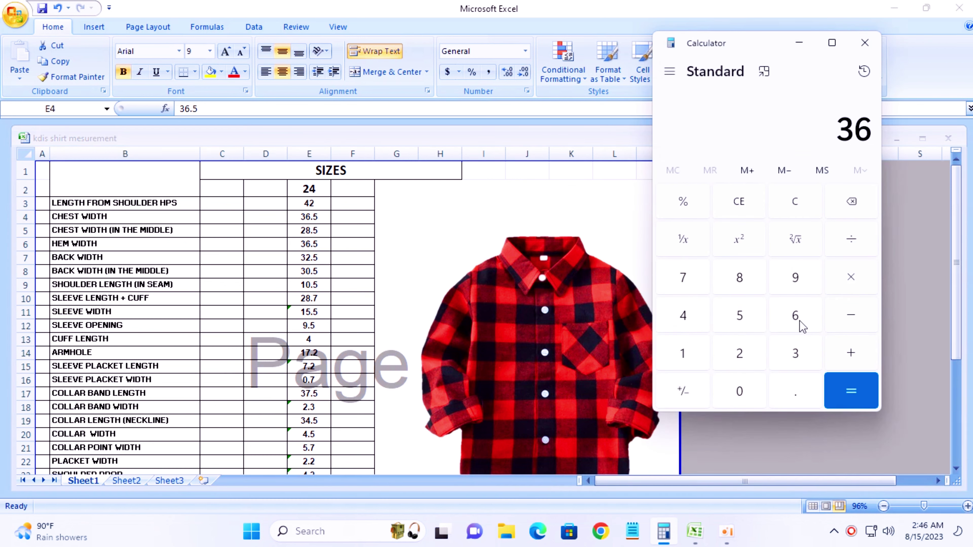
click(800, 392)
click(747, 317)
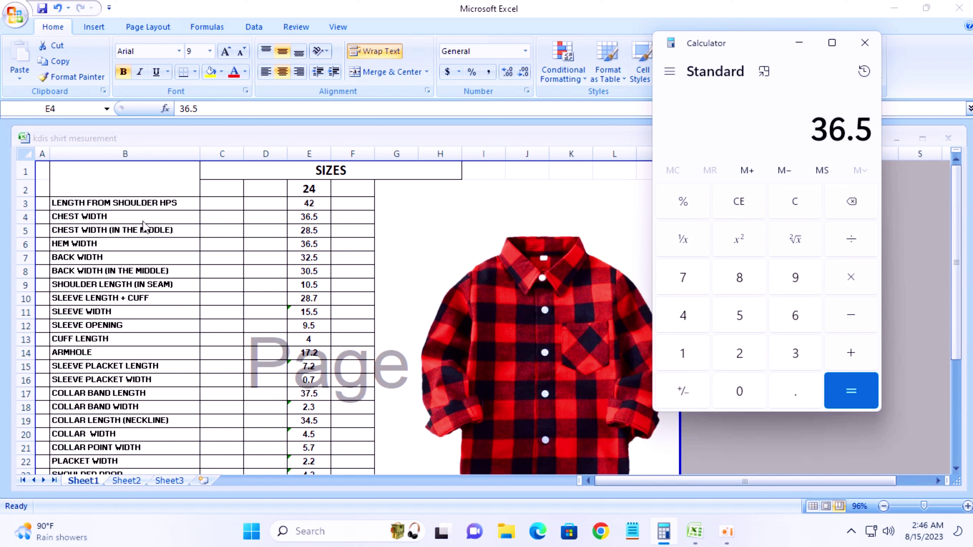
click(849, 243)
click(739, 350)
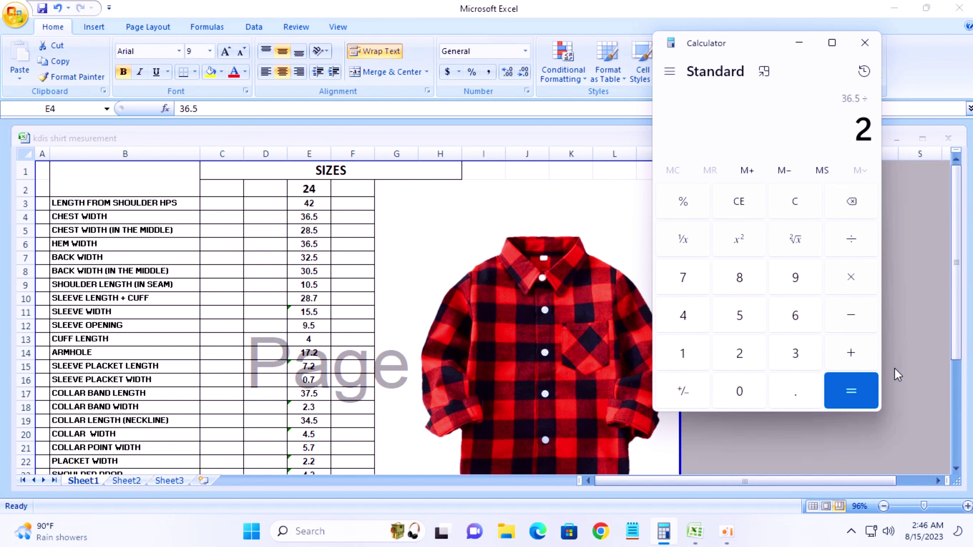
click(847, 385)
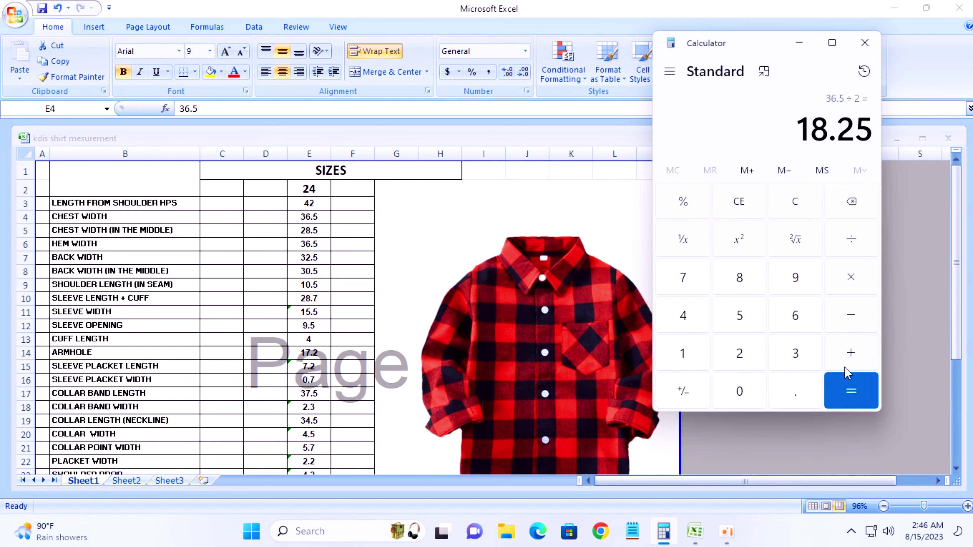
click(799, 42)
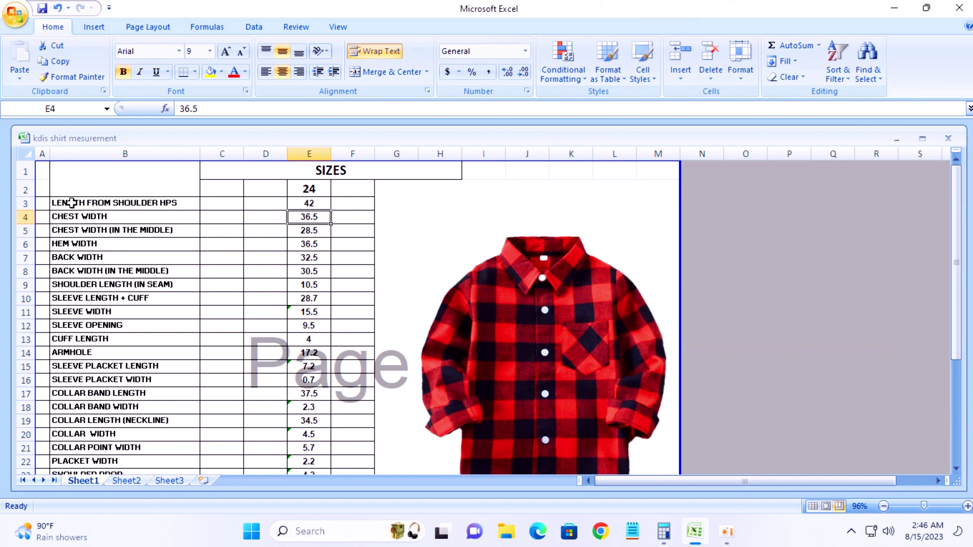
Fill rows B3:E3 (length from shoulder) and B4:E4 (chest width) yellow, then minimize Excel.
drag(69, 203, 303, 204)
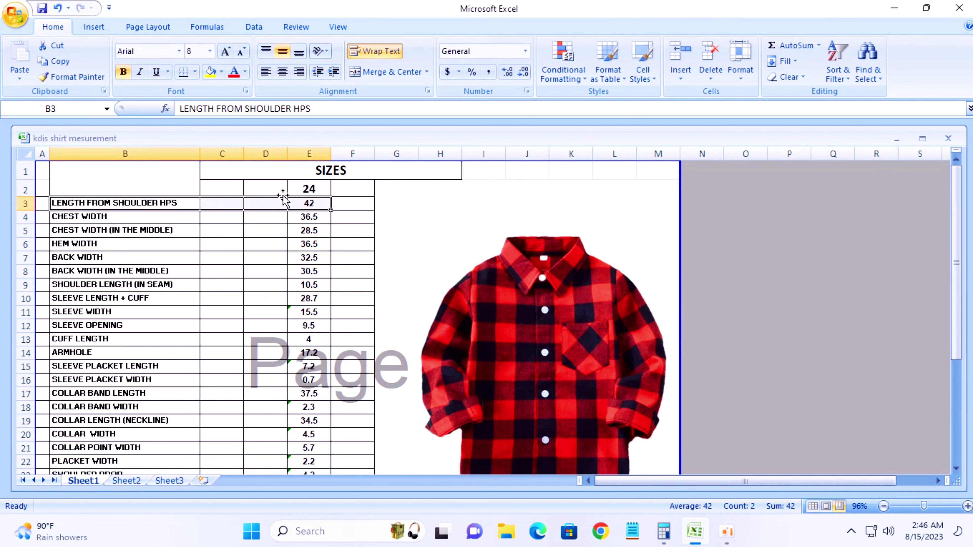
click(211, 76)
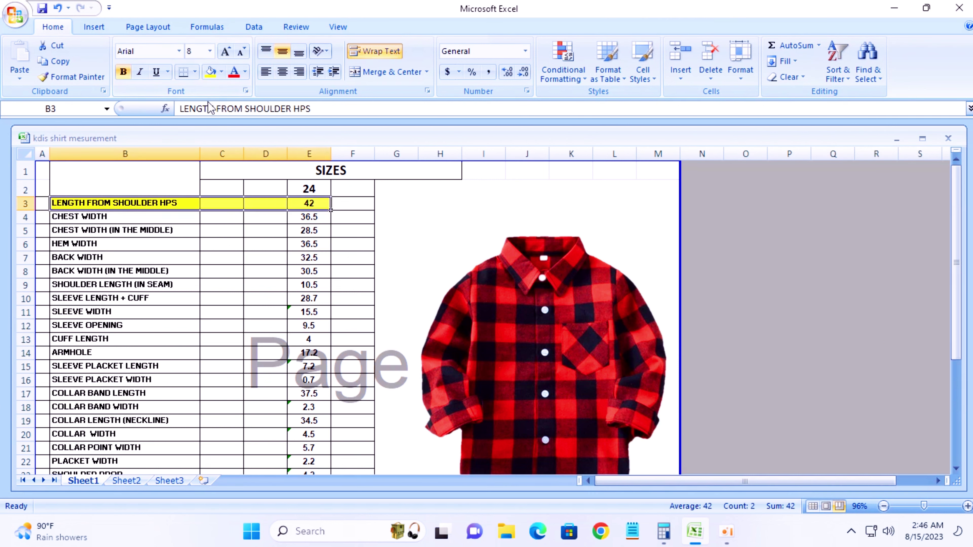
click(68, 217)
drag(68, 217, 307, 217)
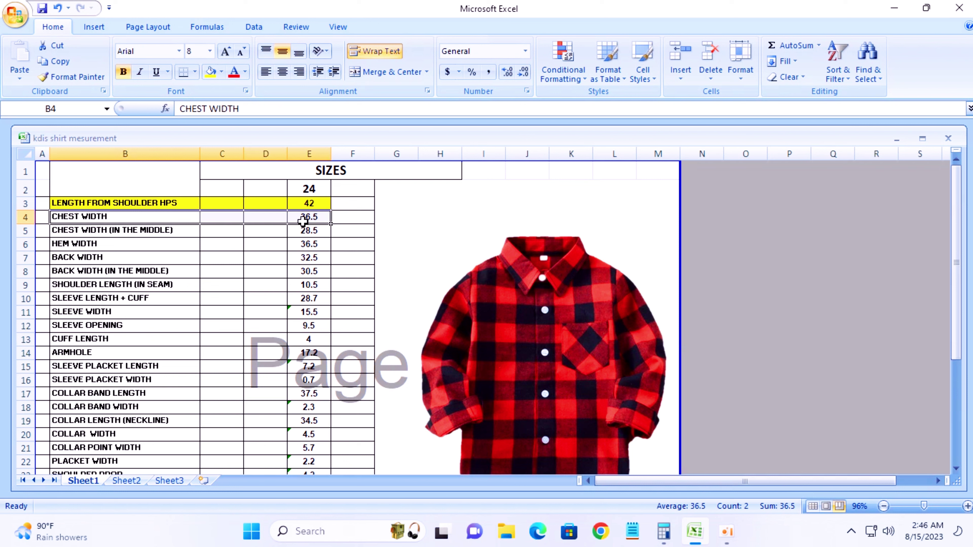
click(213, 76)
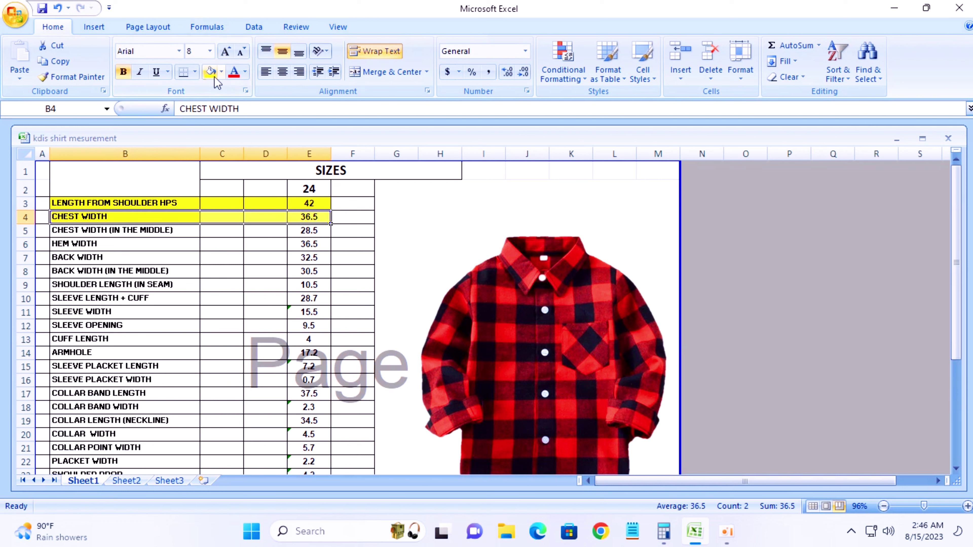
click(495, 213)
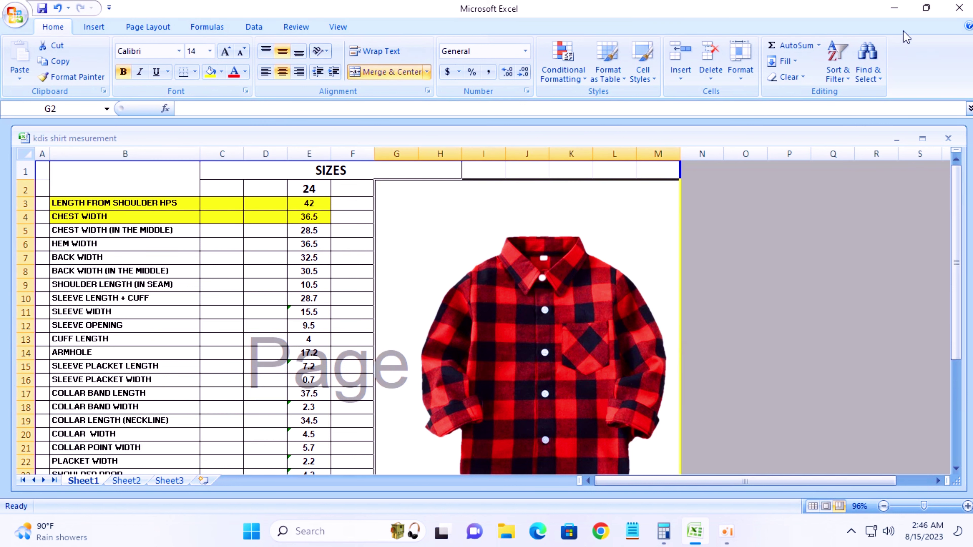
click(896, 10)
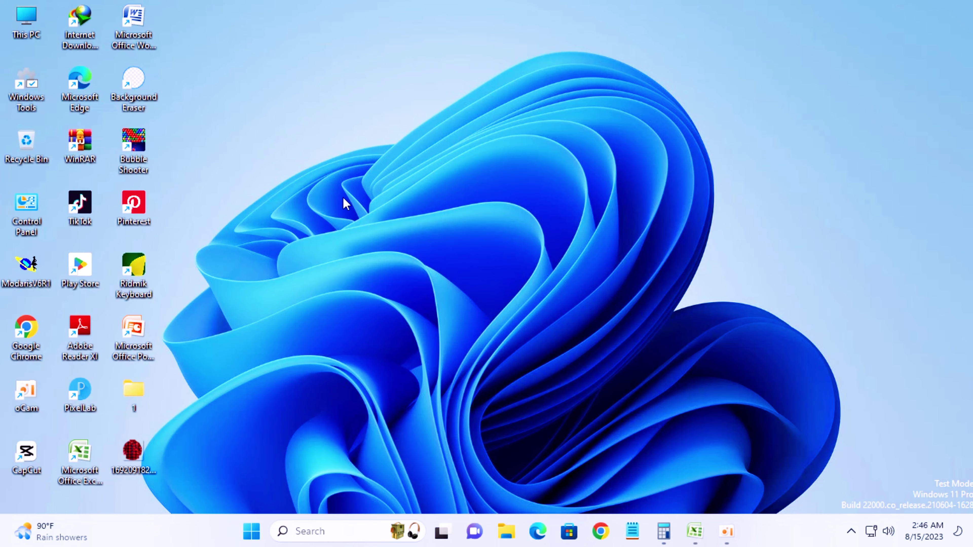
Launch Modaris maximized, create a new model named 'baby shirt', and add a blank sheet.
double_click(28, 270)
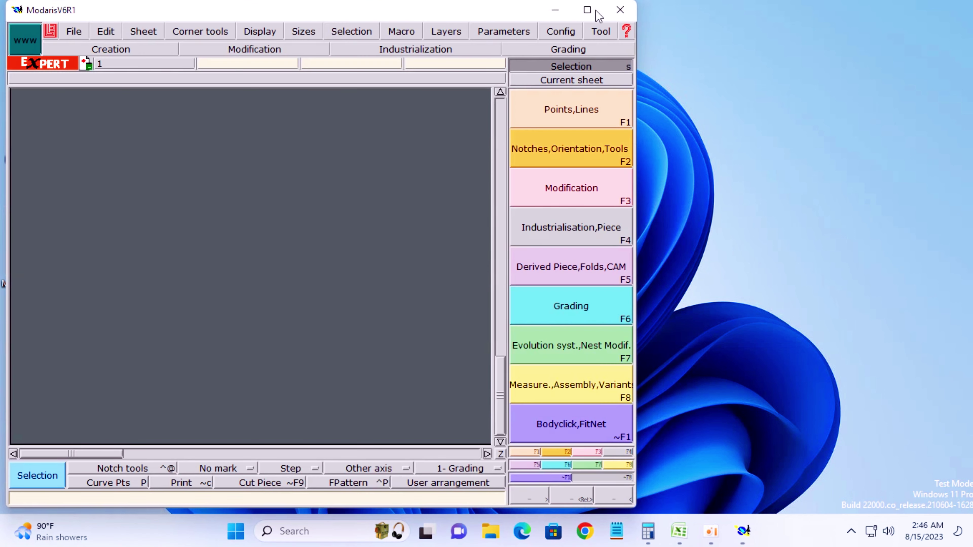
click(595, 13)
click(109, 27)
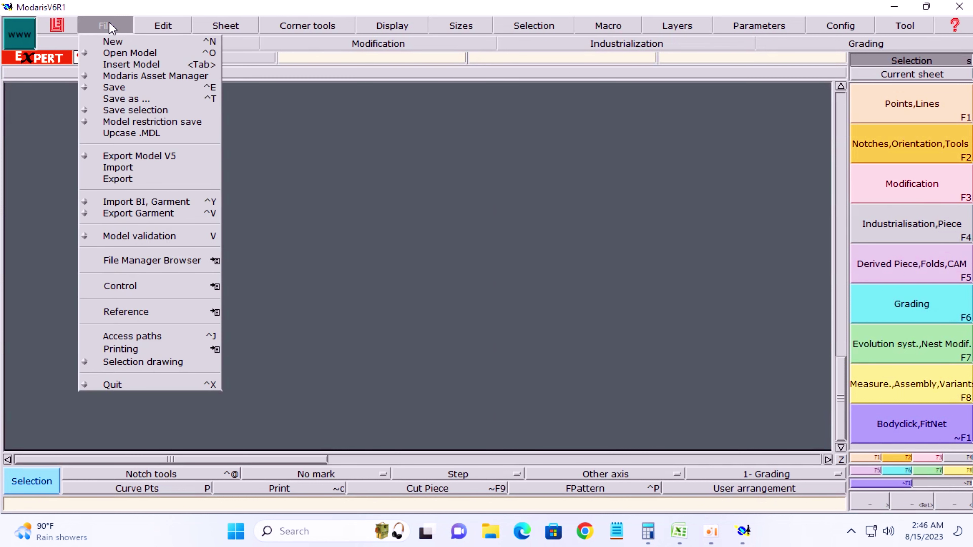
click(113, 41)
text(baby)
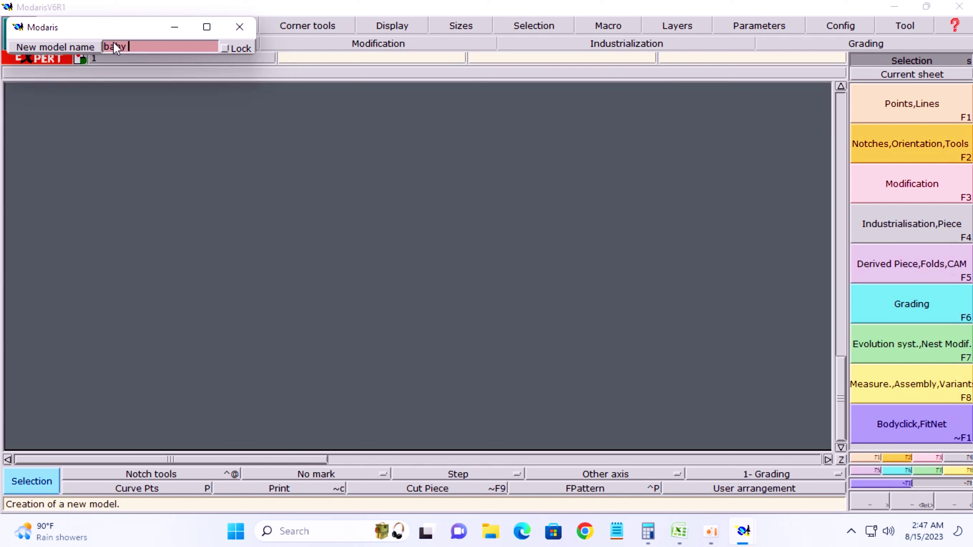
text(shir)
text(t)
key(Return)
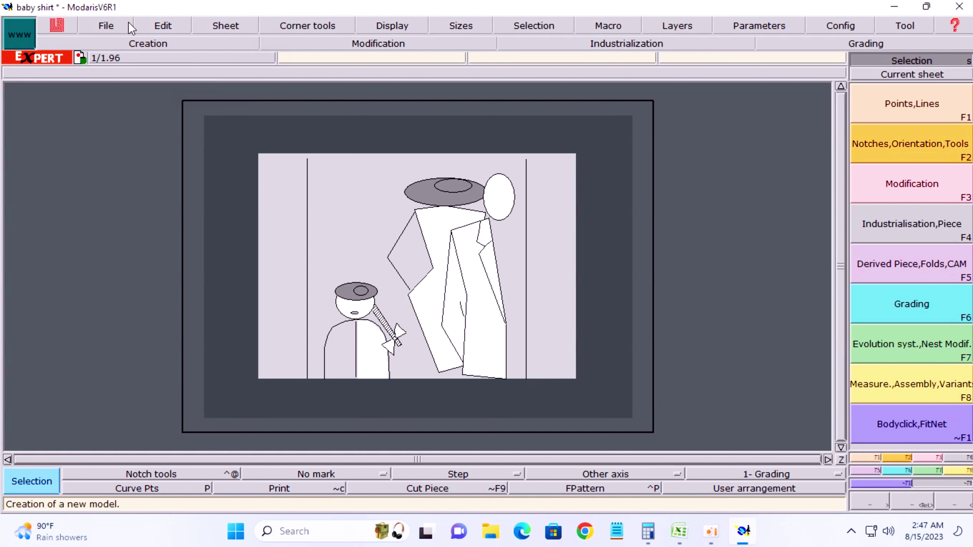
click(232, 28)
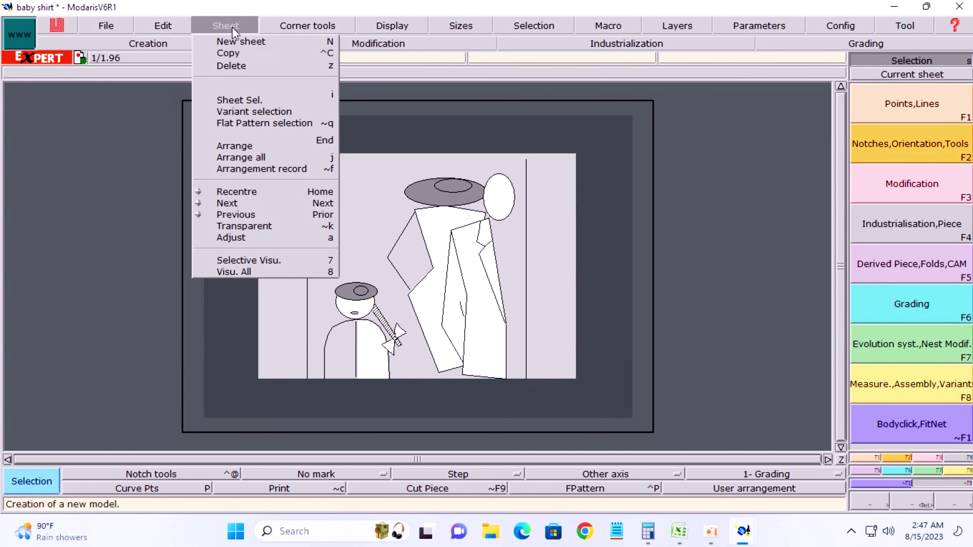
click(238, 41)
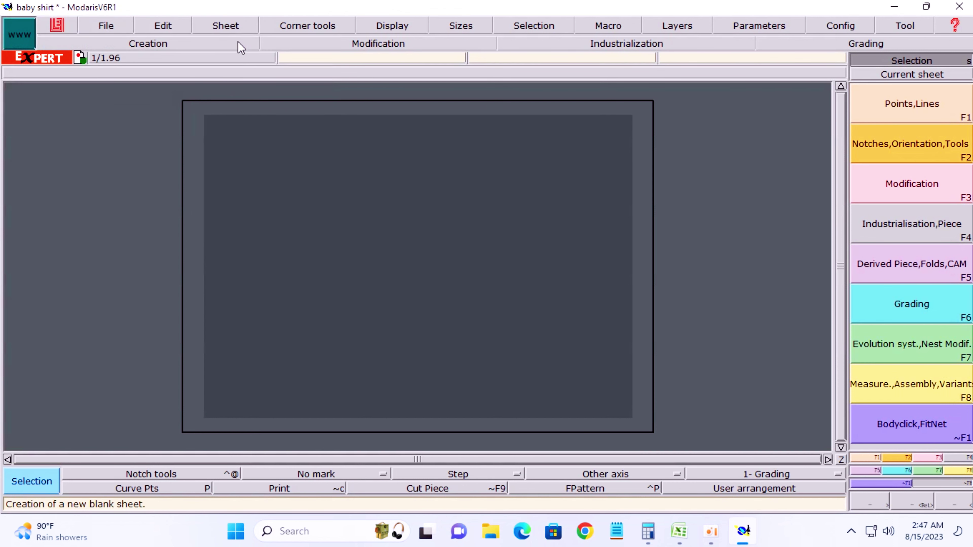
Turn on display of all sizes, title block and handles, and set the length unit to cm.
click(384, 27)
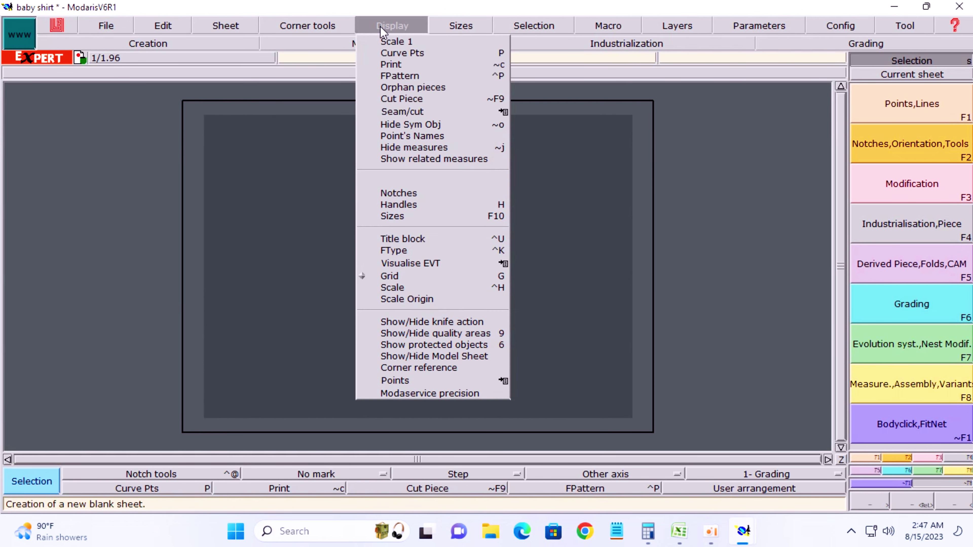
click(394, 217)
click(397, 25)
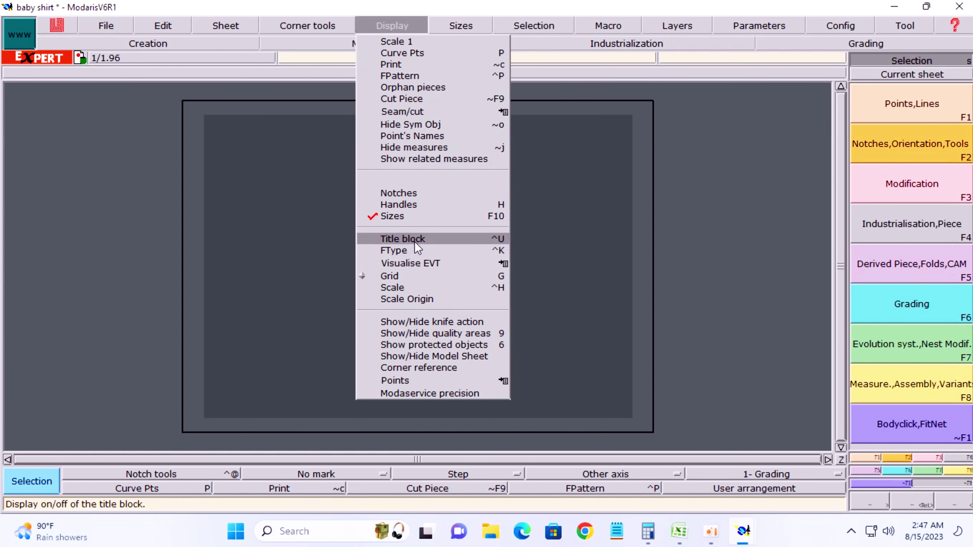
click(418, 247)
click(389, 25)
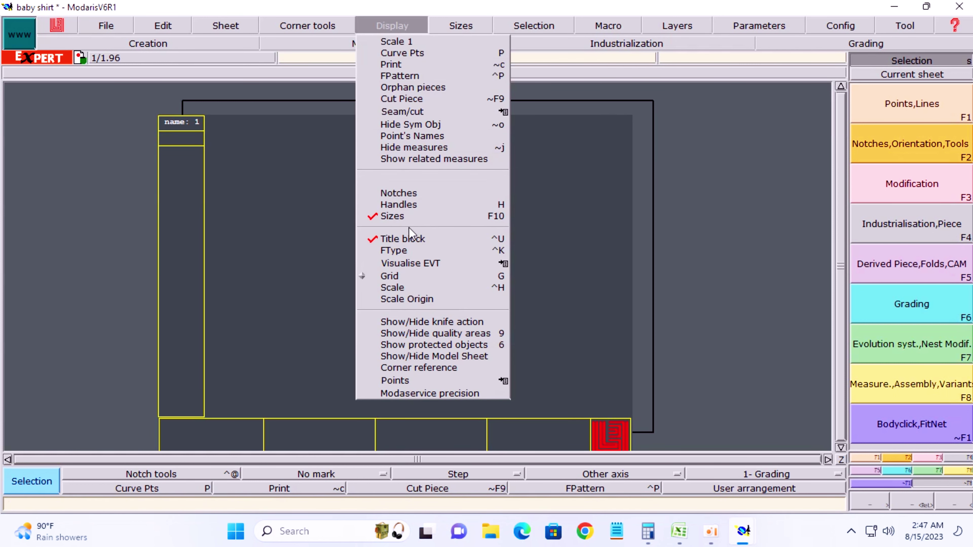
click(397, 208)
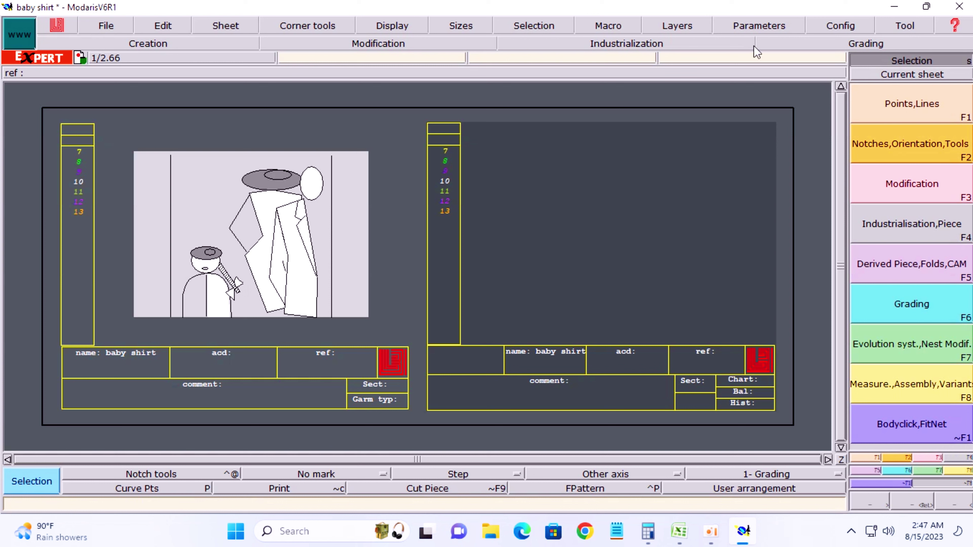
click(757, 26)
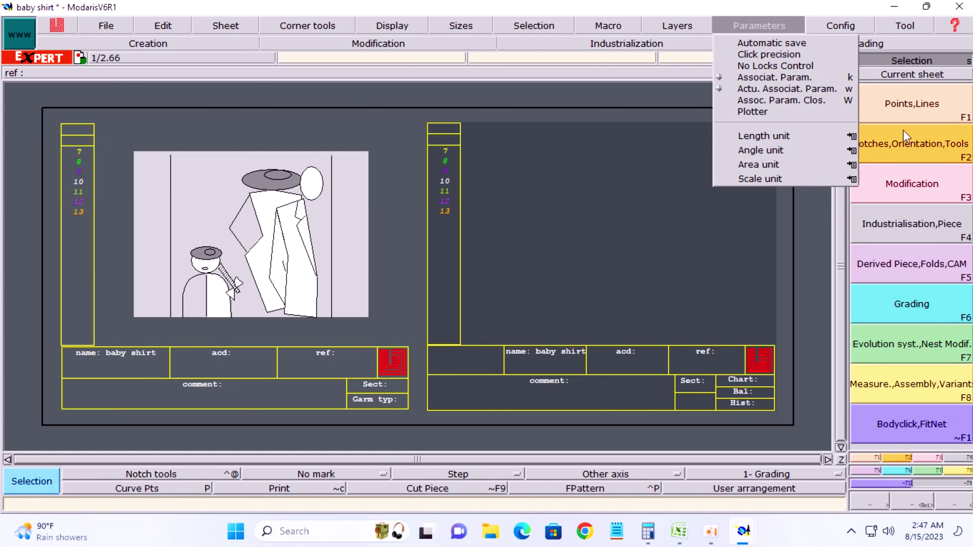
click(901, 173)
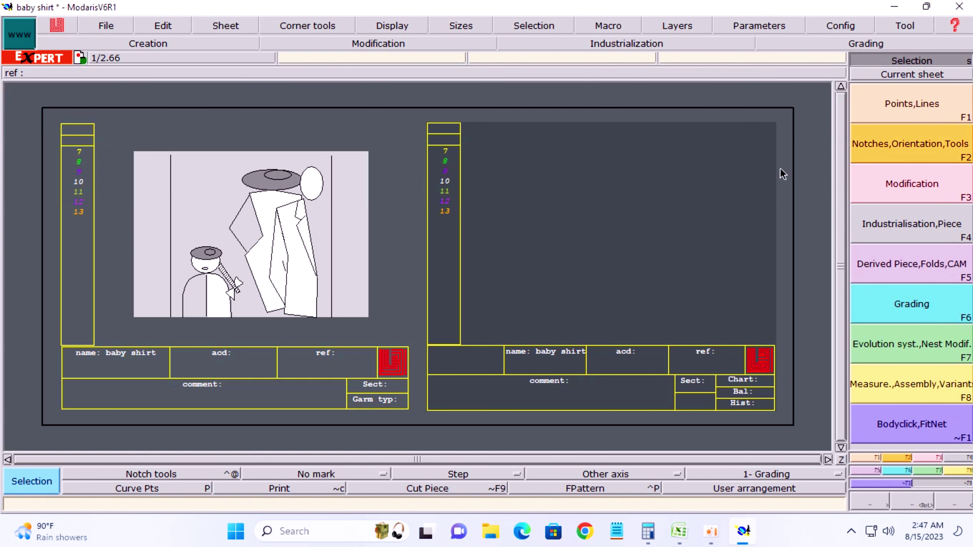
Set every access path, including model, rules and alteration libraries, to D:/Sample Patterns/.
click(104, 23)
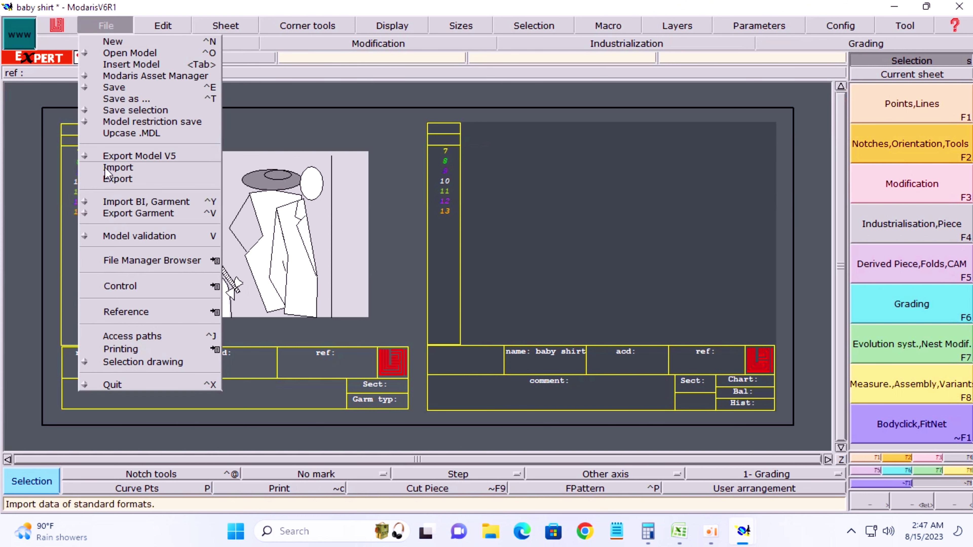
click(143, 339)
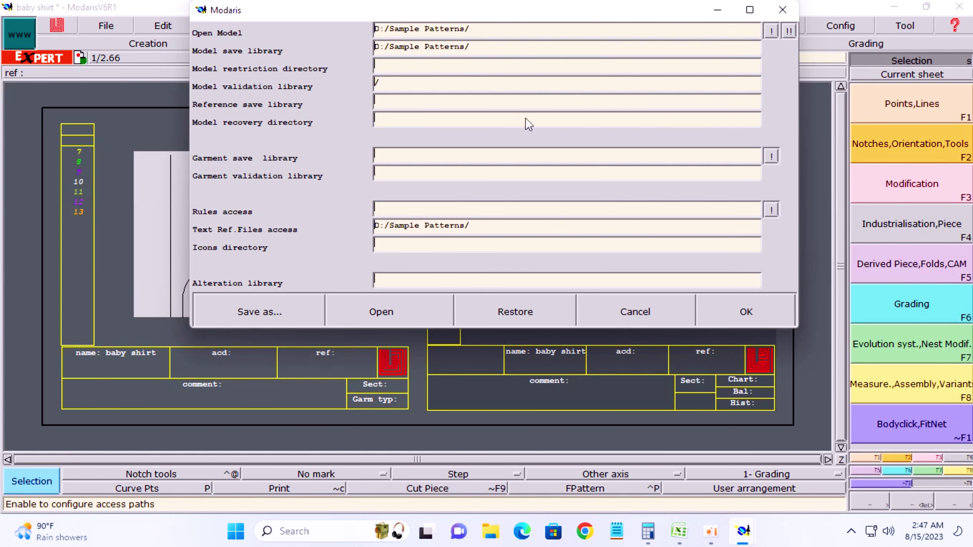
click(728, 30)
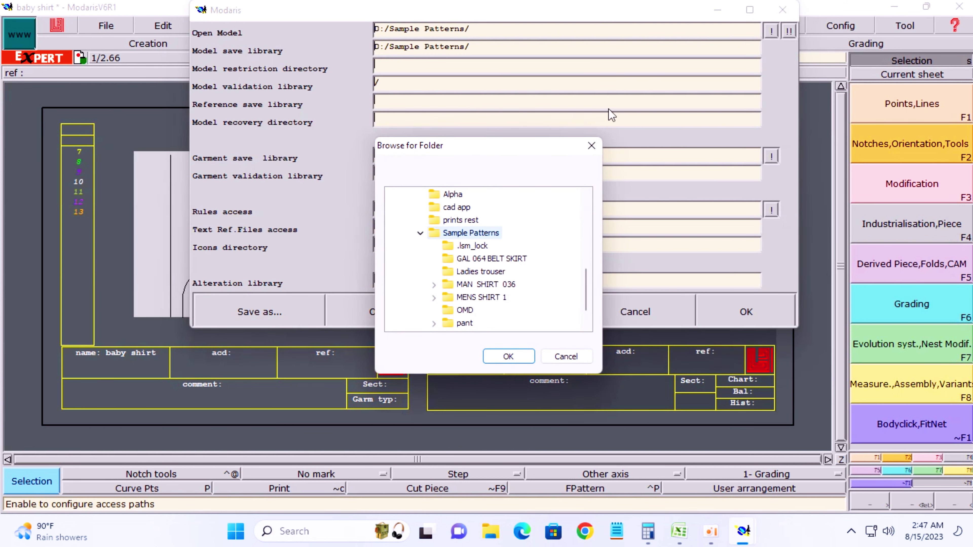
click(421, 234)
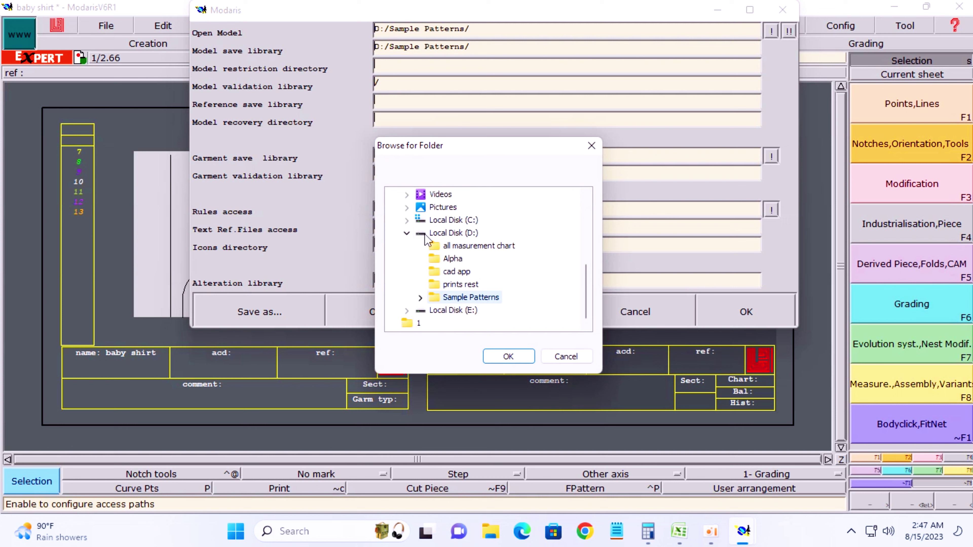
click(509, 357)
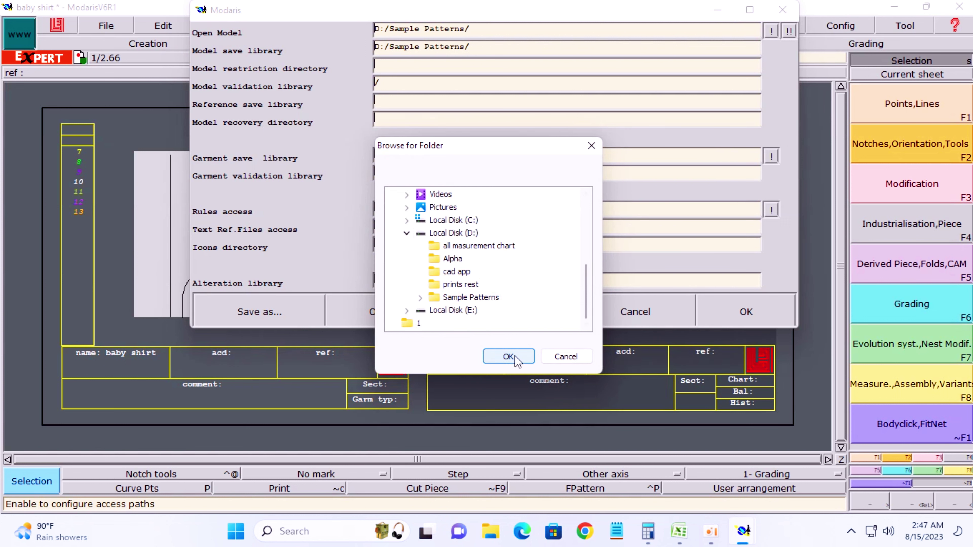
click(772, 34)
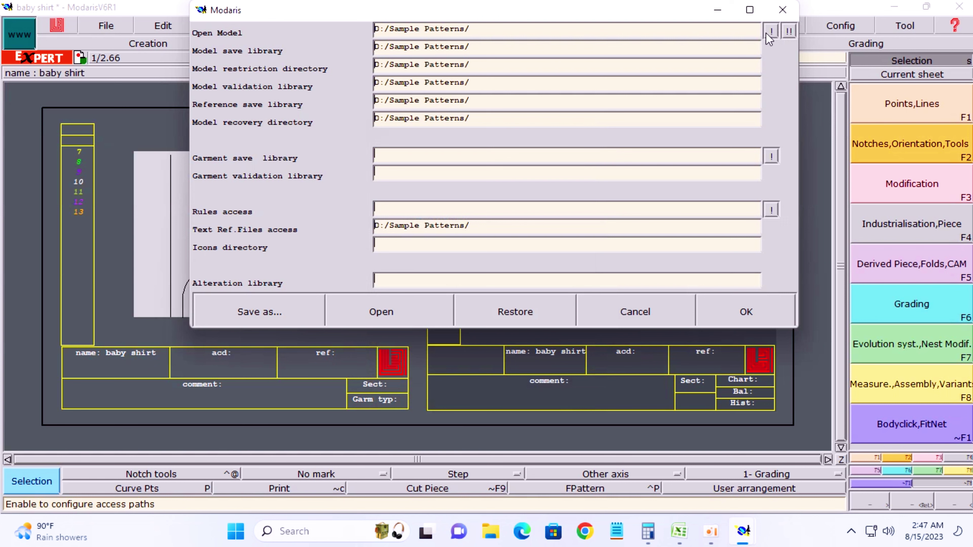
click(788, 34)
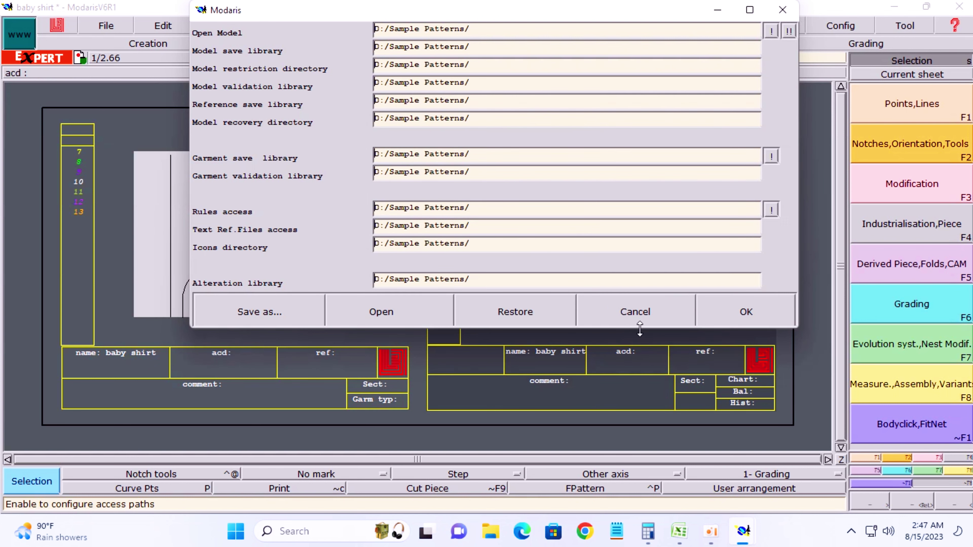
click(744, 312)
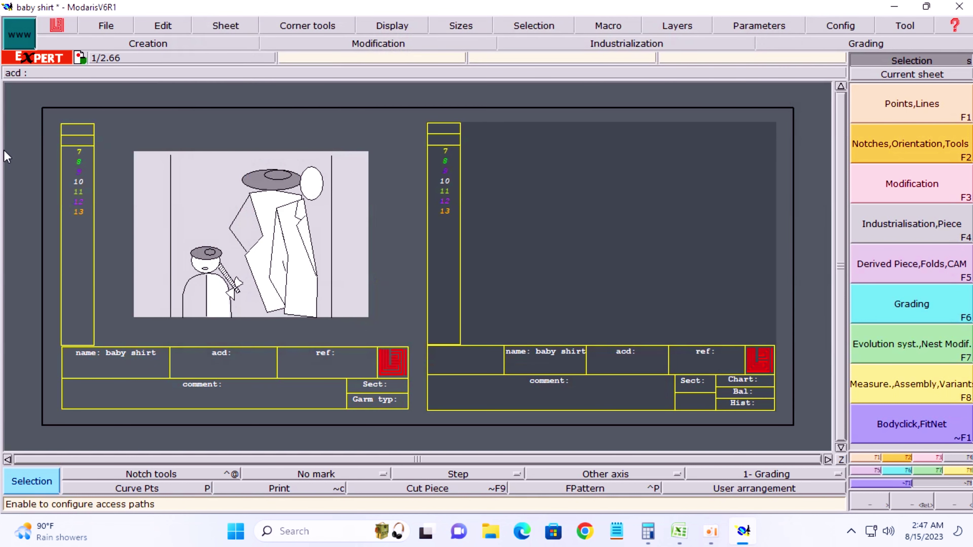
Save the baby shirt model to D:/Sample Patterns/baby shirt.mdl, overwriting the existing file.
click(111, 31)
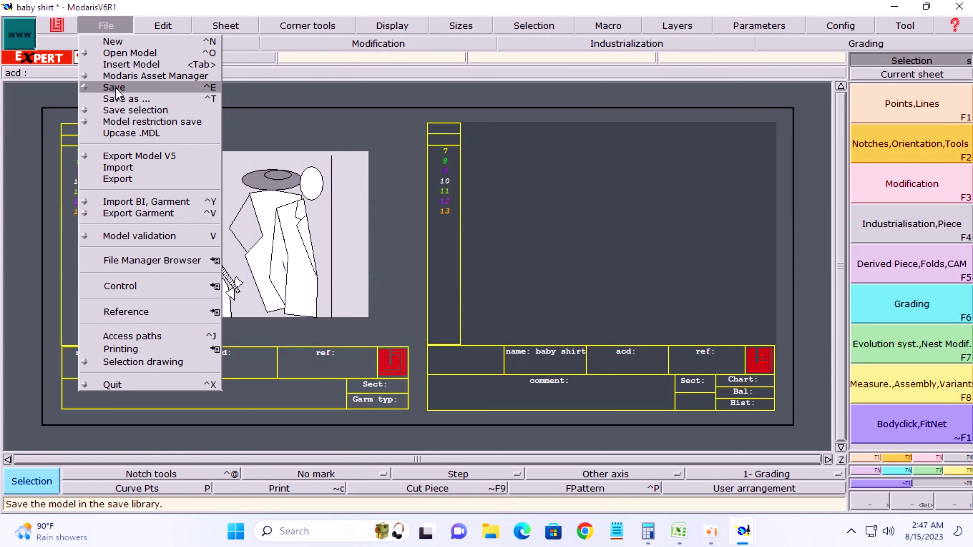
click(117, 92)
click(110, 26)
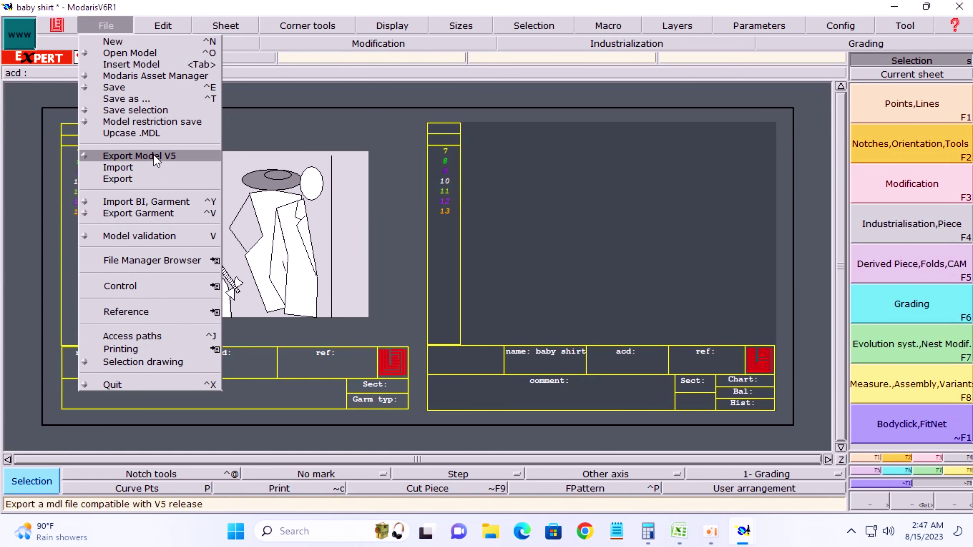
click(115, 87)
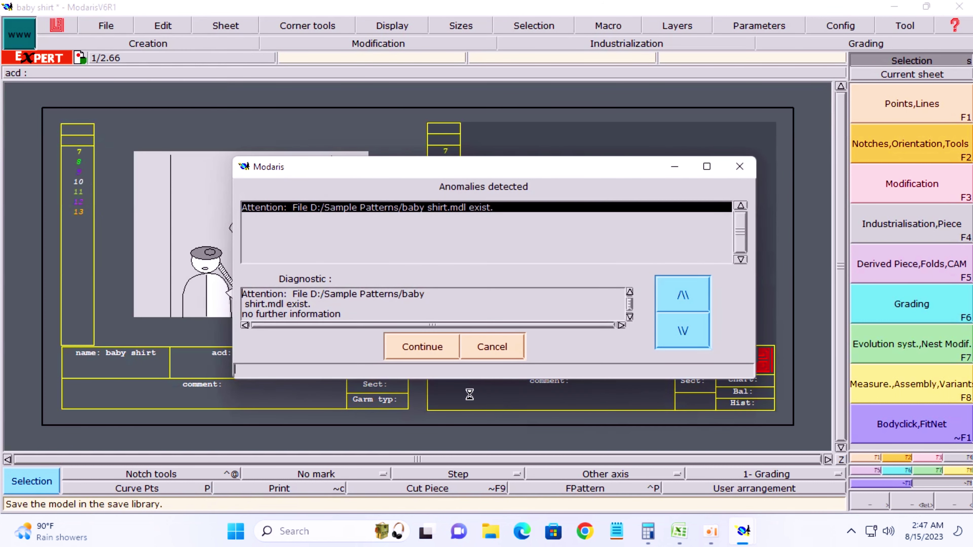
click(429, 349)
click(106, 27)
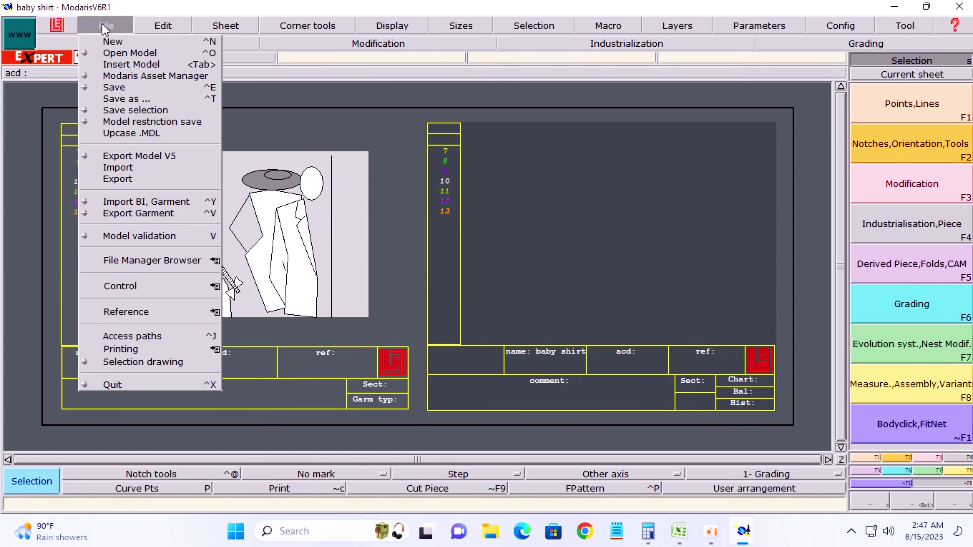
click(114, 91)
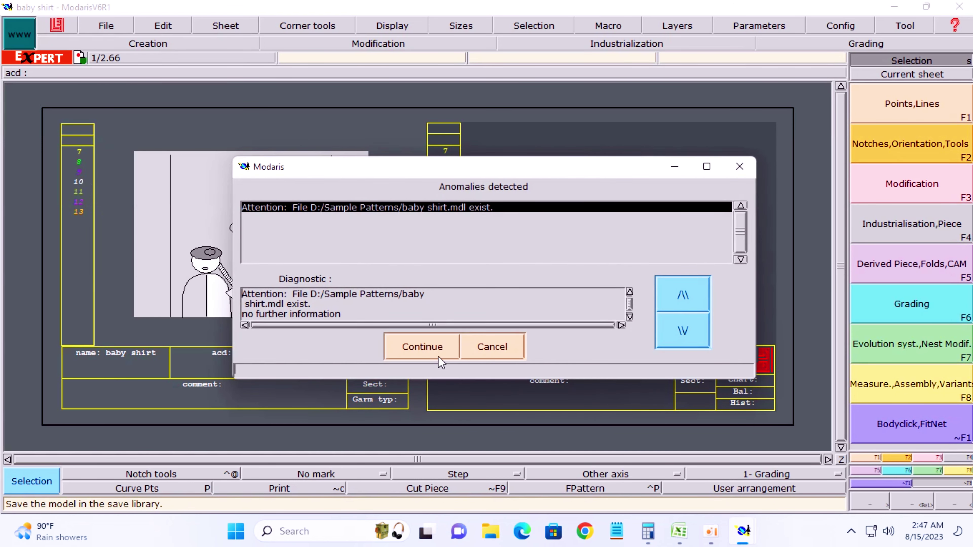
click(433, 347)
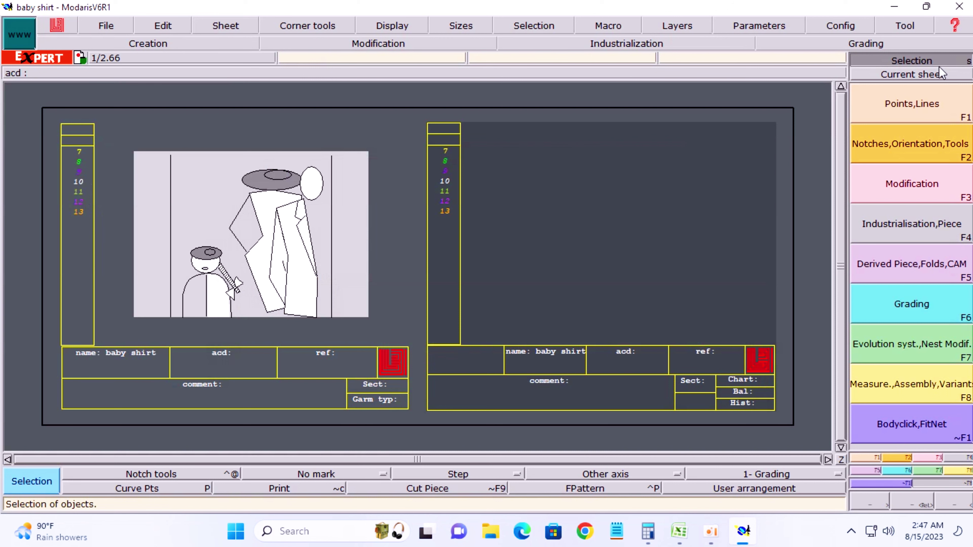
Focus the view on the second sheet and bring up Calculator showing 18.25.
click(942, 73)
click(560, 204)
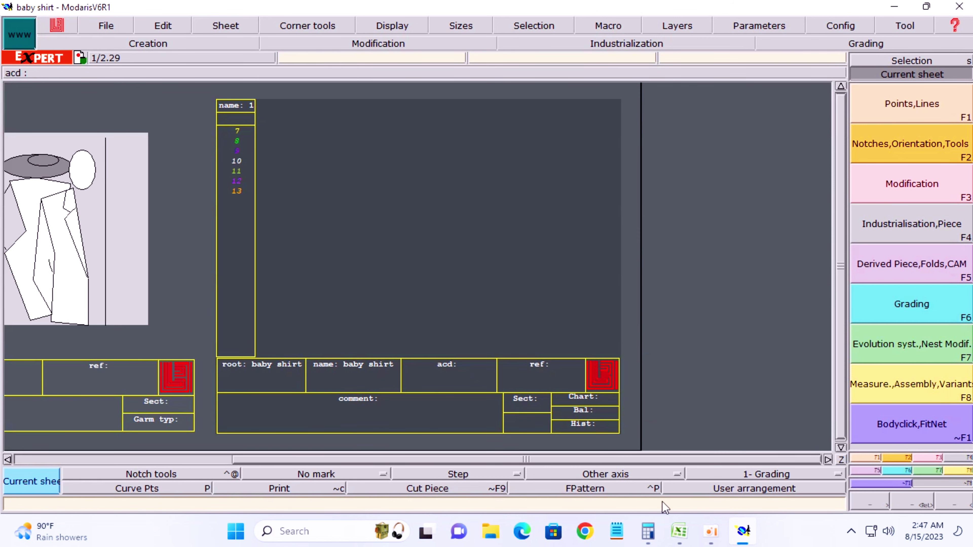
click(647, 531)
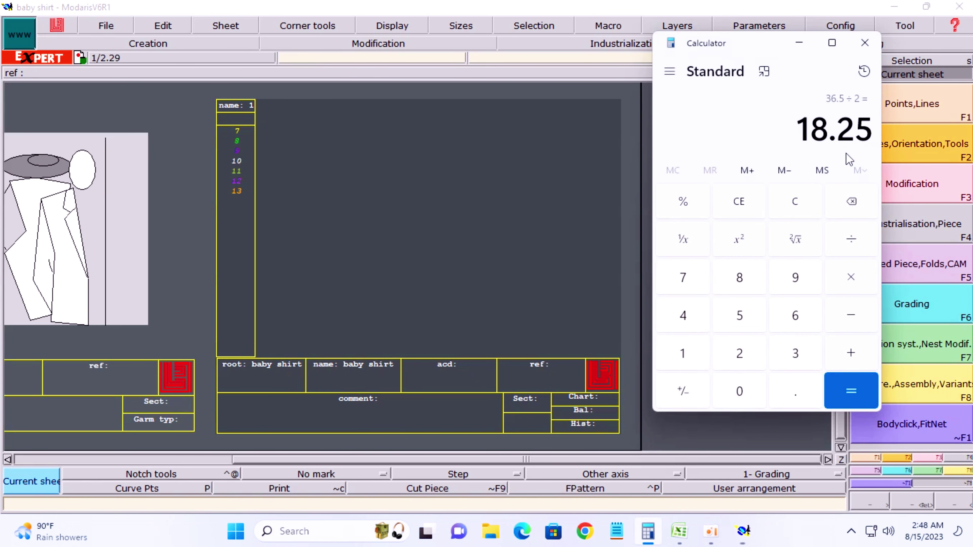
Draw a rectangle 42 cm wide and 18.25 cm high on the baby shirt sheet.
click(798, 43)
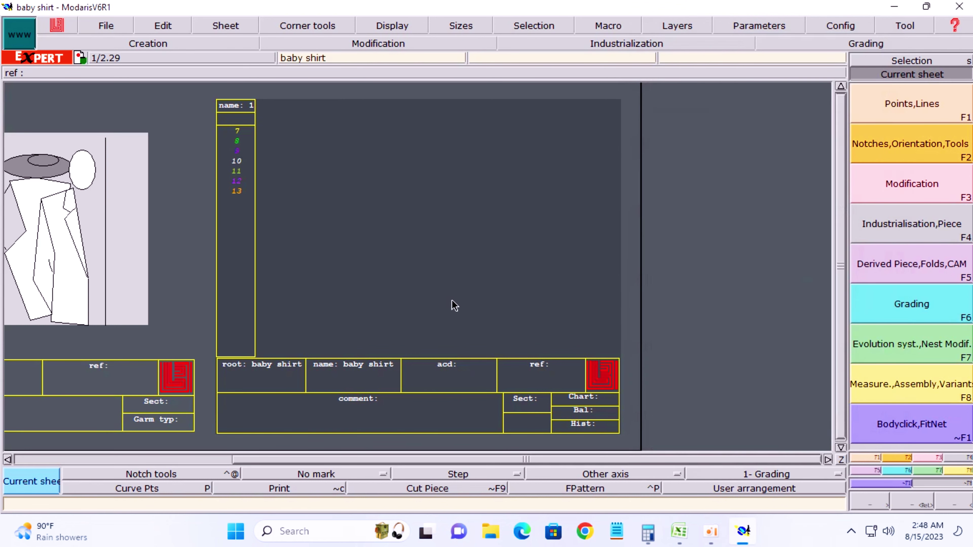
click(898, 458)
click(907, 415)
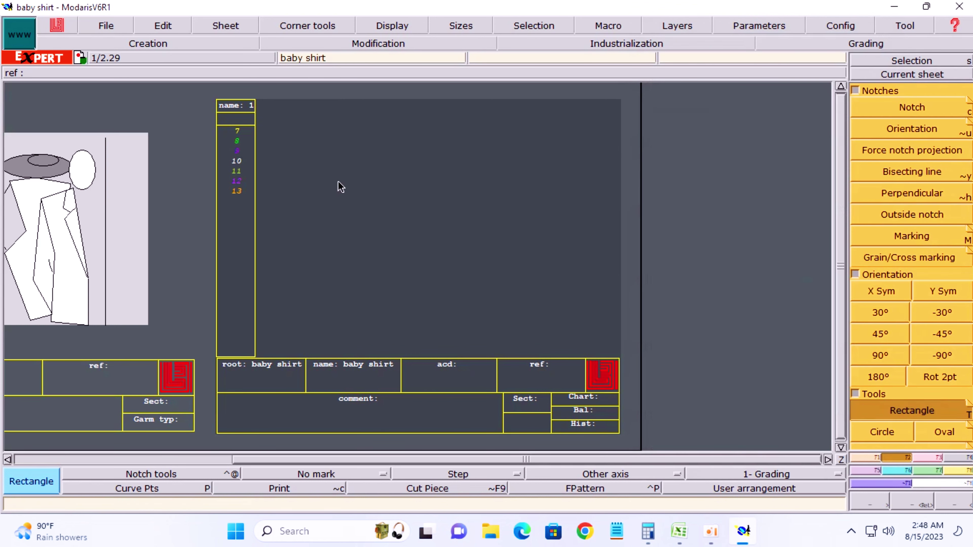
click(276, 129)
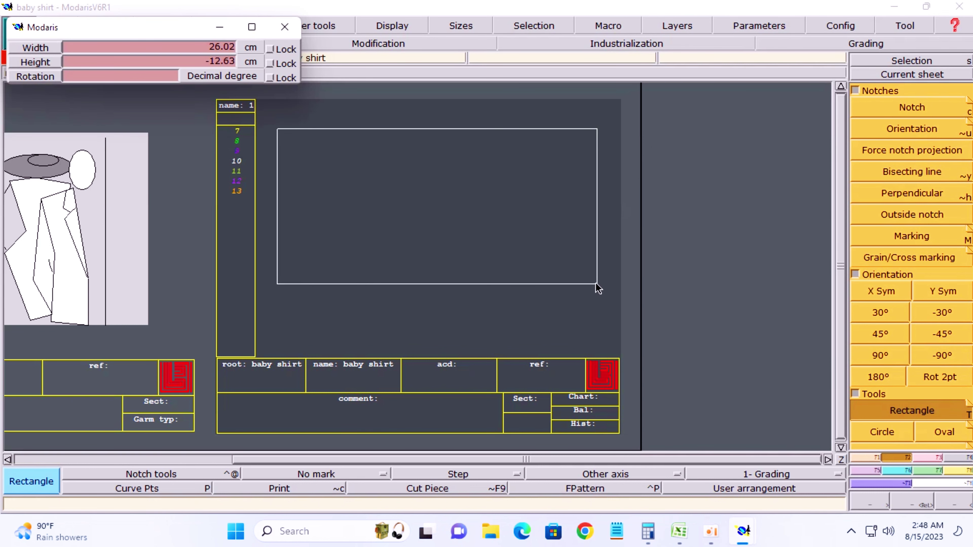
key(Tab)
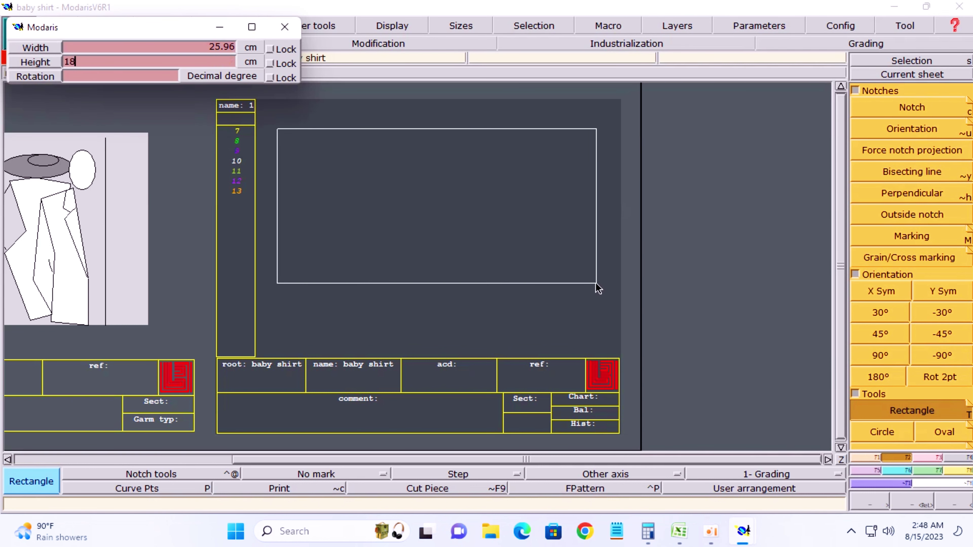
key(Tab)
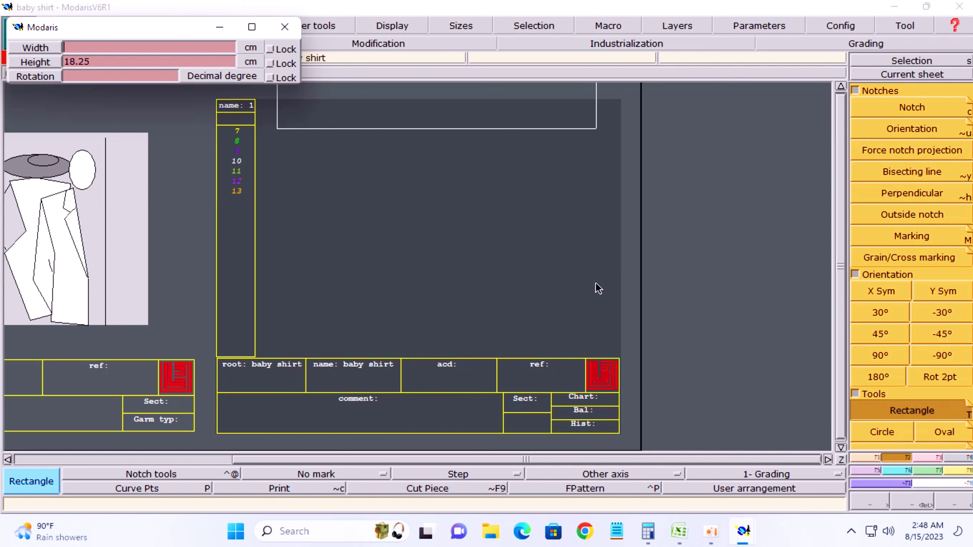
key(Tab)
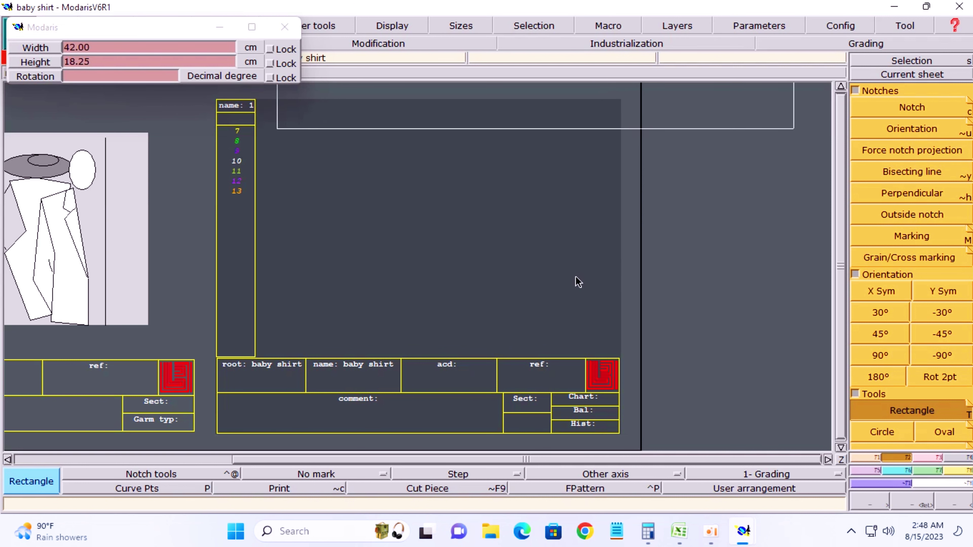
key(Return)
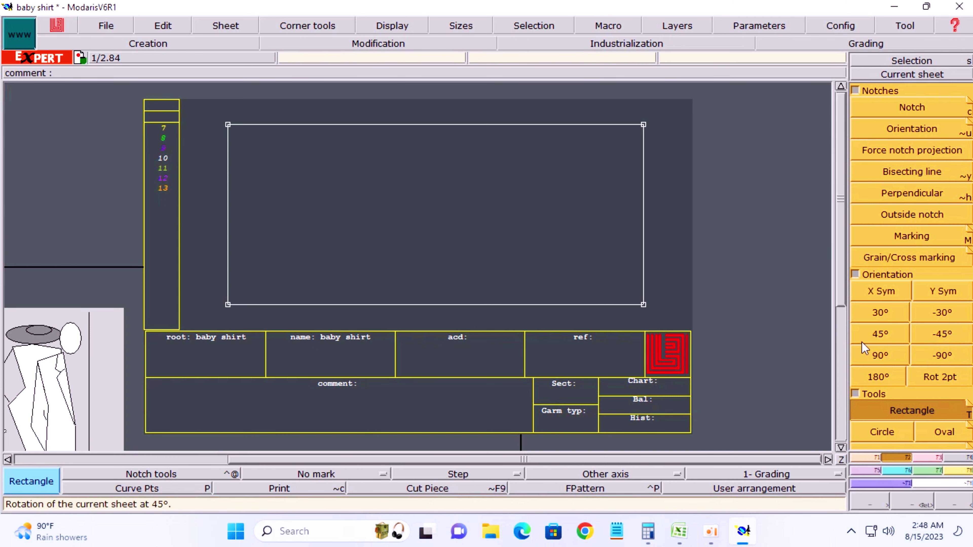
click(679, 531)
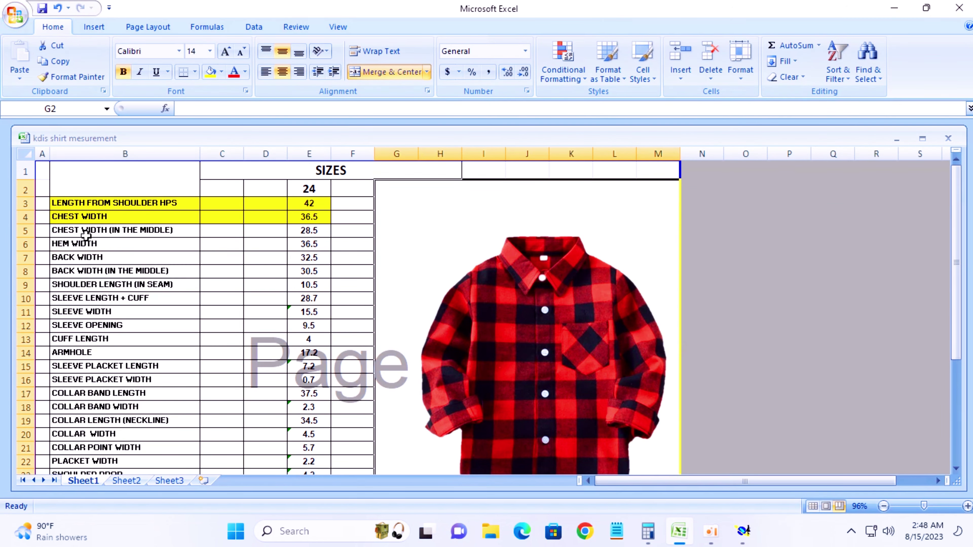
Fill the HEM WIDTH row (B6:E6) yellow.
drag(73, 231, 300, 232)
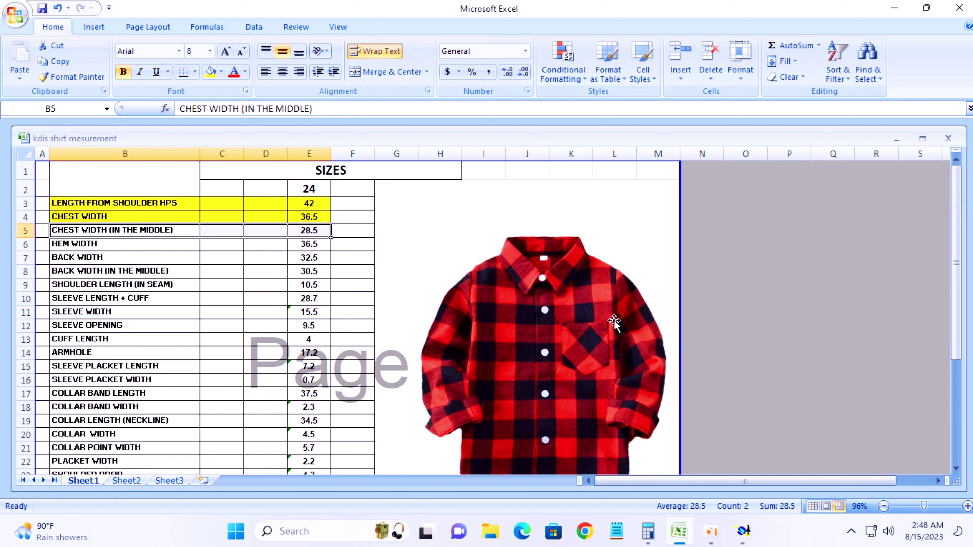
click(76, 246)
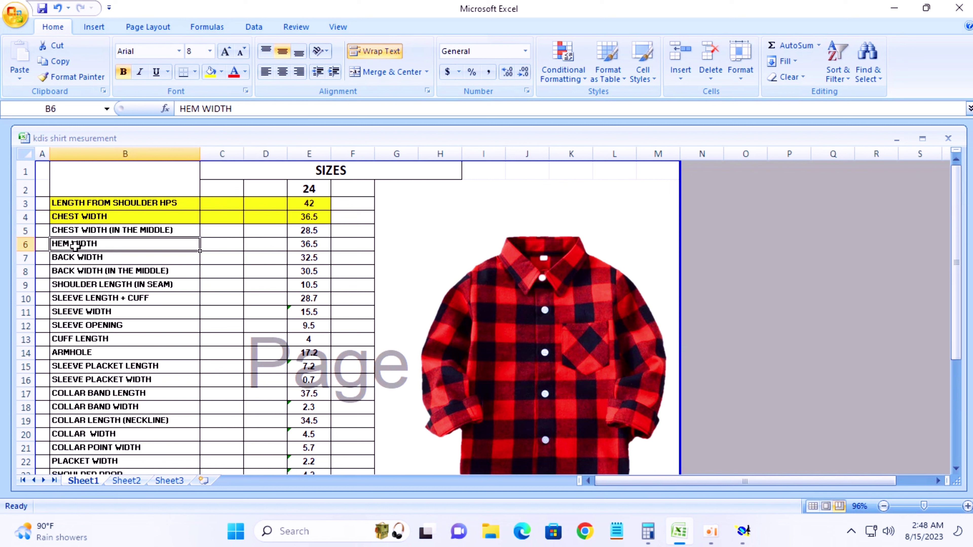
drag(76, 246, 310, 246)
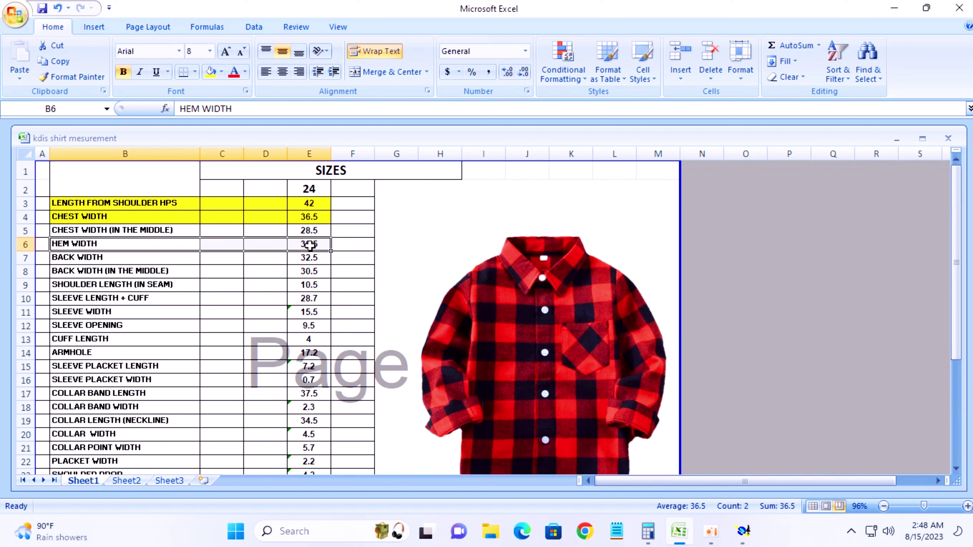
click(210, 76)
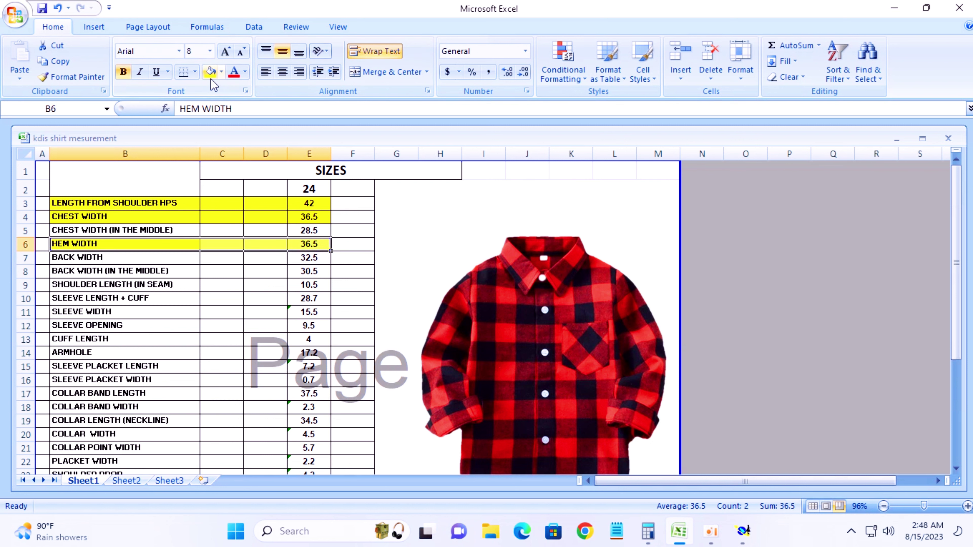
Highlight the RISE SIDE row (value 3) yellow and bring Modaris back to the front.
scroll(398, 302, down, 2)
scroll(398, 302, down, 1)
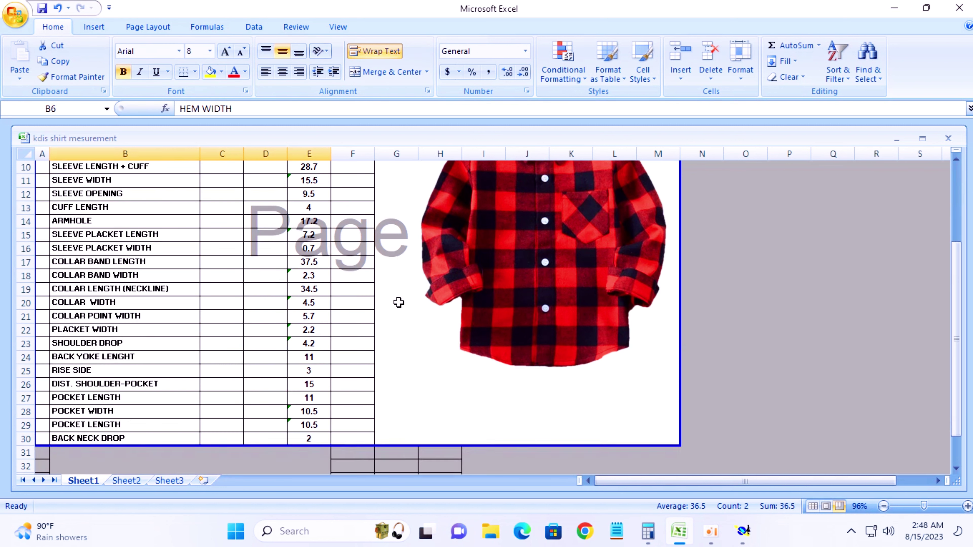
scroll(398, 302, down, 3)
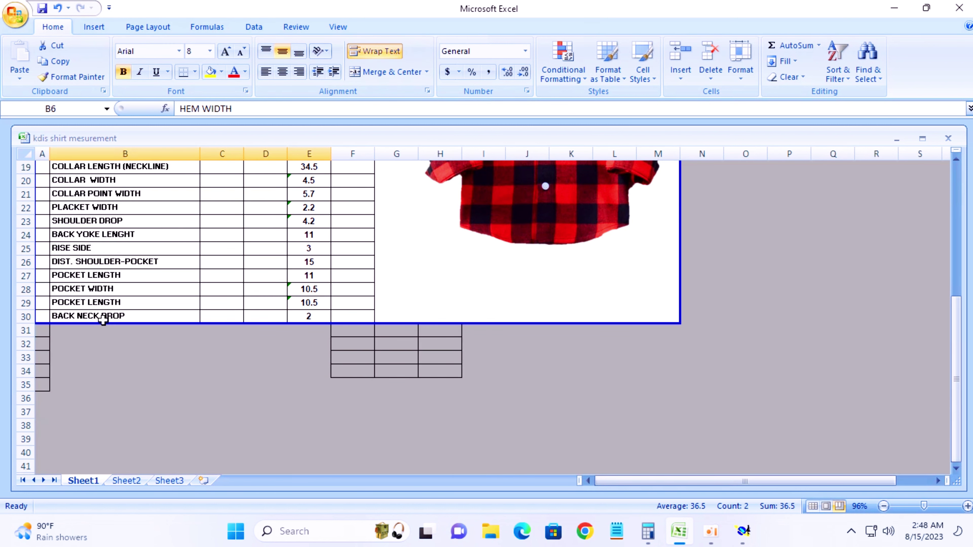
scroll(103, 320, up, 1)
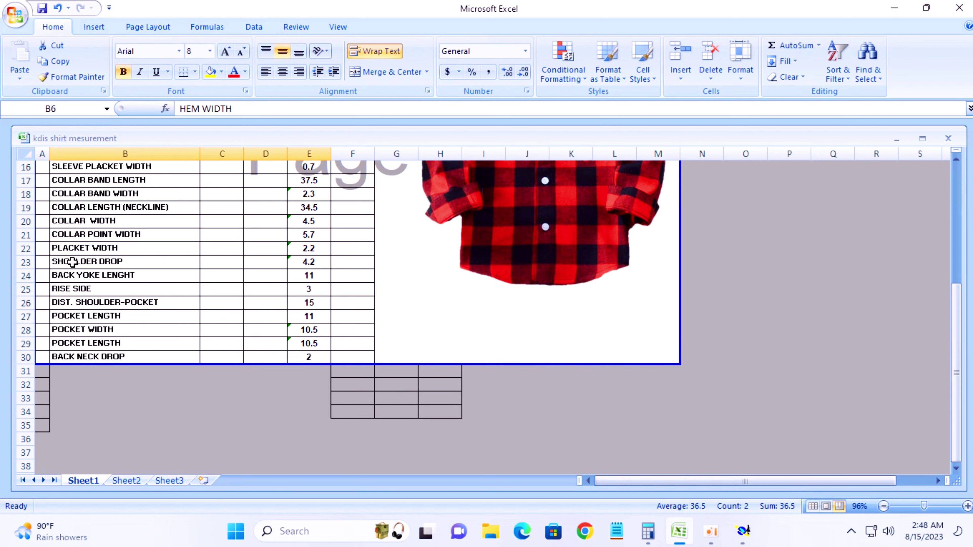
drag(61, 288, 348, 289)
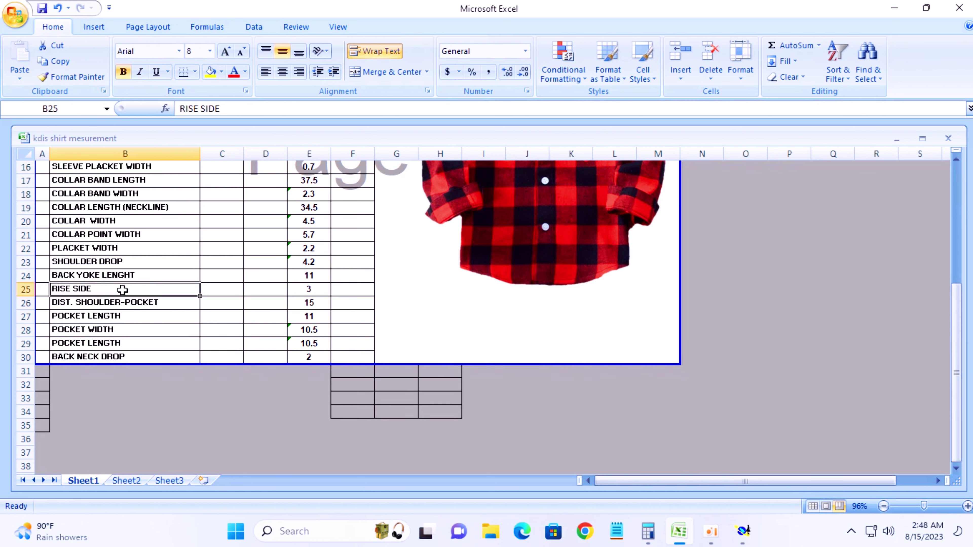
click(210, 72)
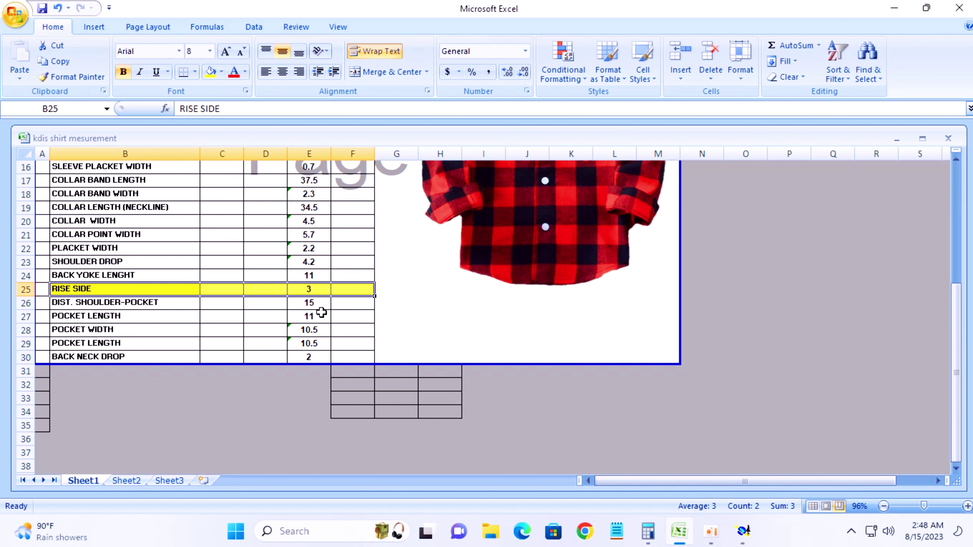
scroll(333, 319, up, 4)
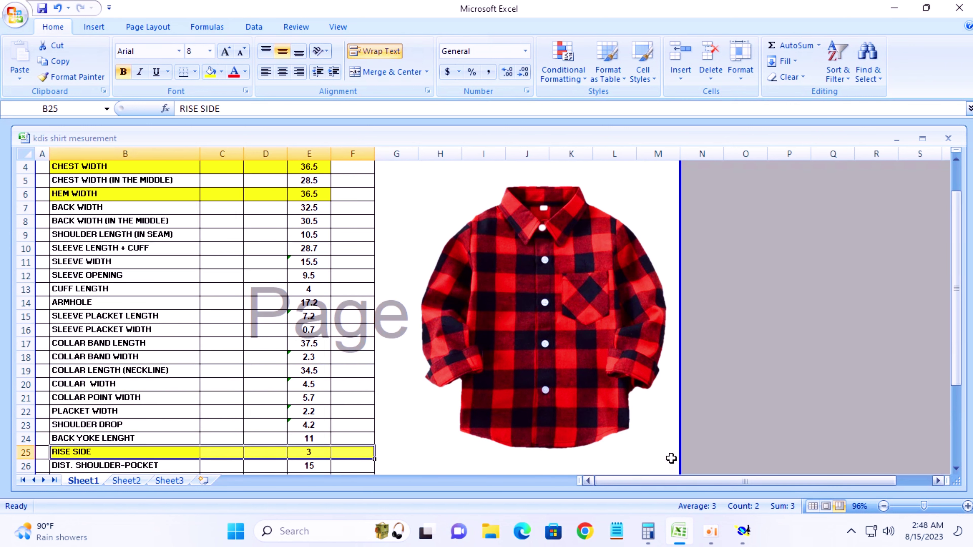
click(743, 531)
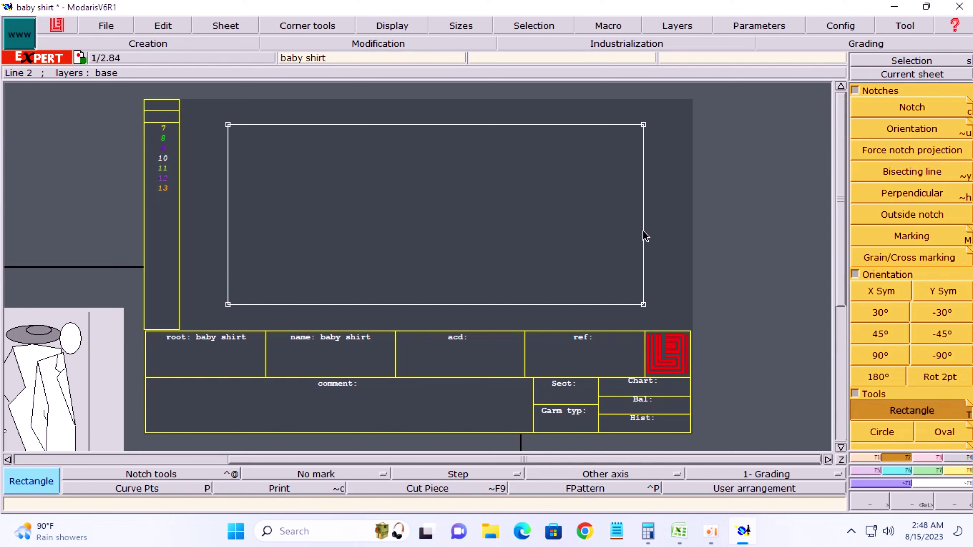
Add a parallel guide line 3 cm inside the rectangle's right edge.
key(p)
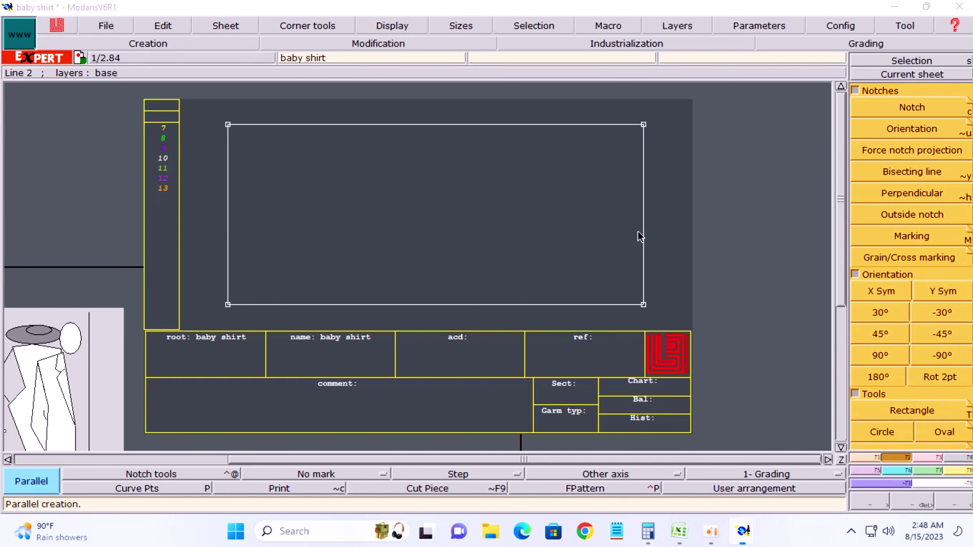
click(640, 238)
text(3)
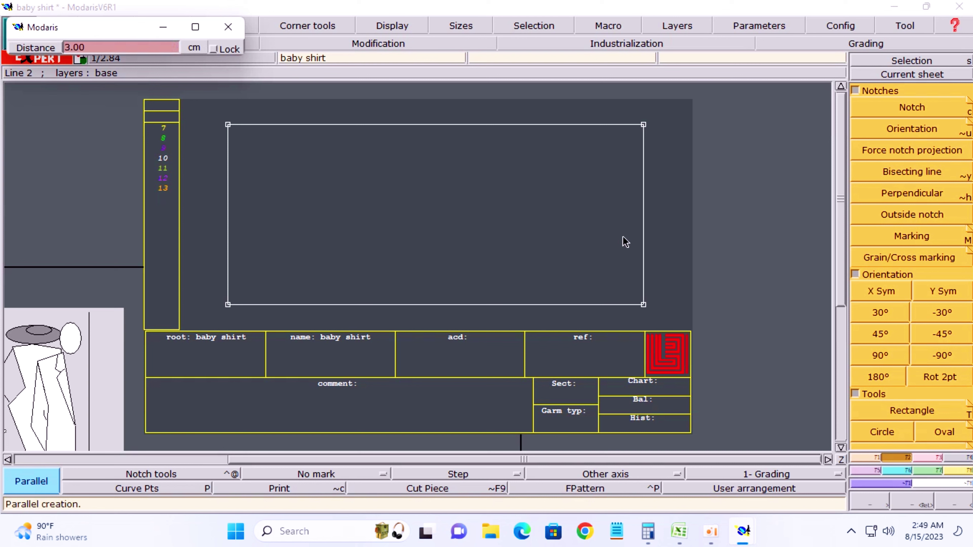
key(Return)
Save the model over the existing file and return to the Excel sheet.
key(ctrl+s)
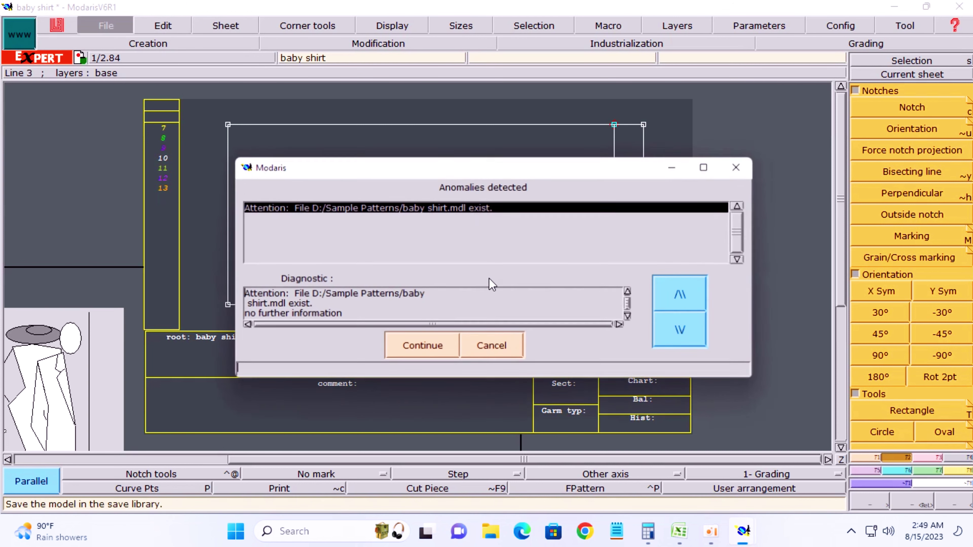
click(430, 346)
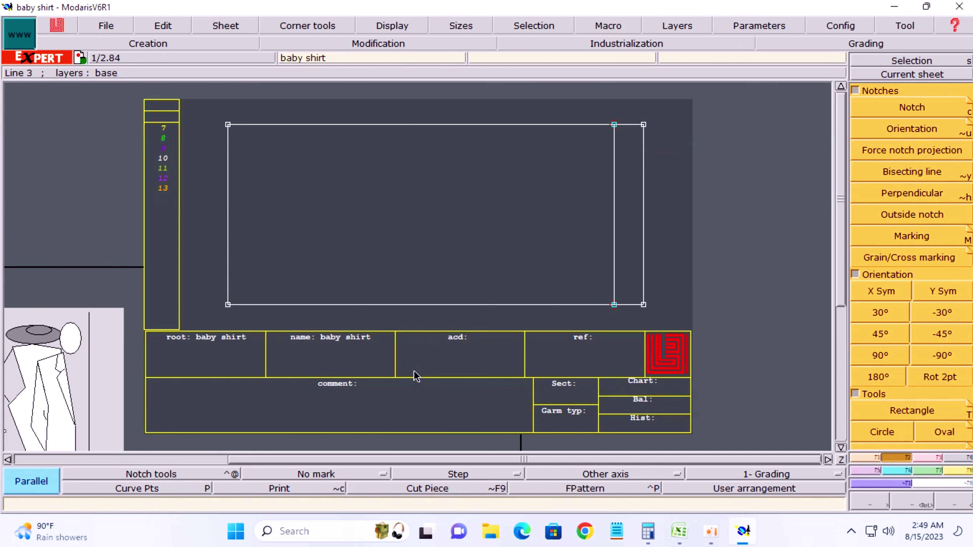
click(679, 531)
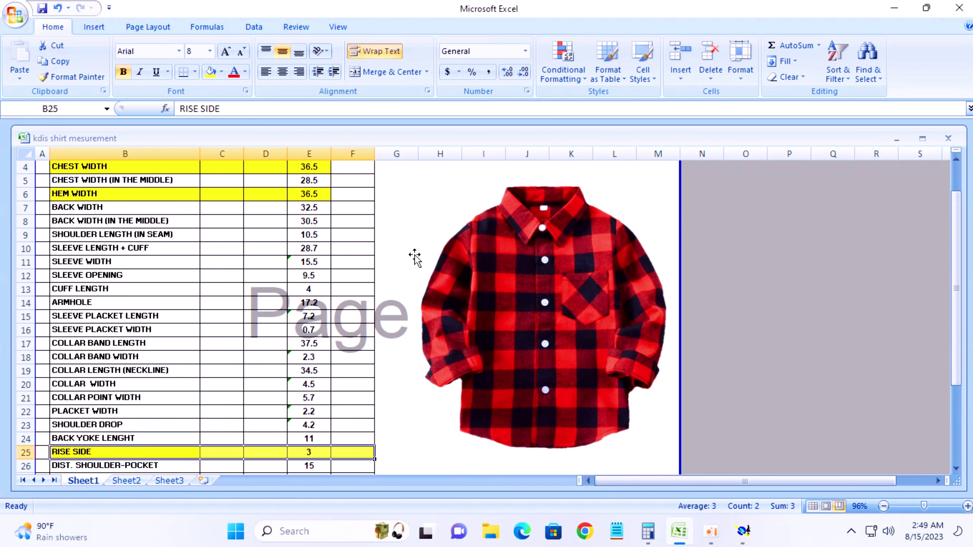
Fill the SHOULDER DROP row (B23:F23, value 4.2) yellow.
scroll(256, 263, up, 1)
scroll(107, 271, down, 1)
click(60, 426)
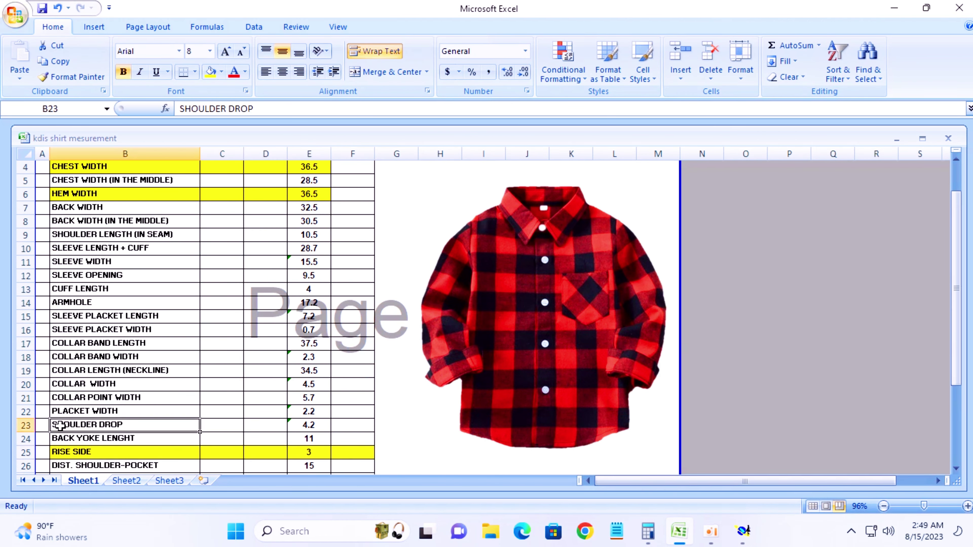
drag(145, 427, 348, 426)
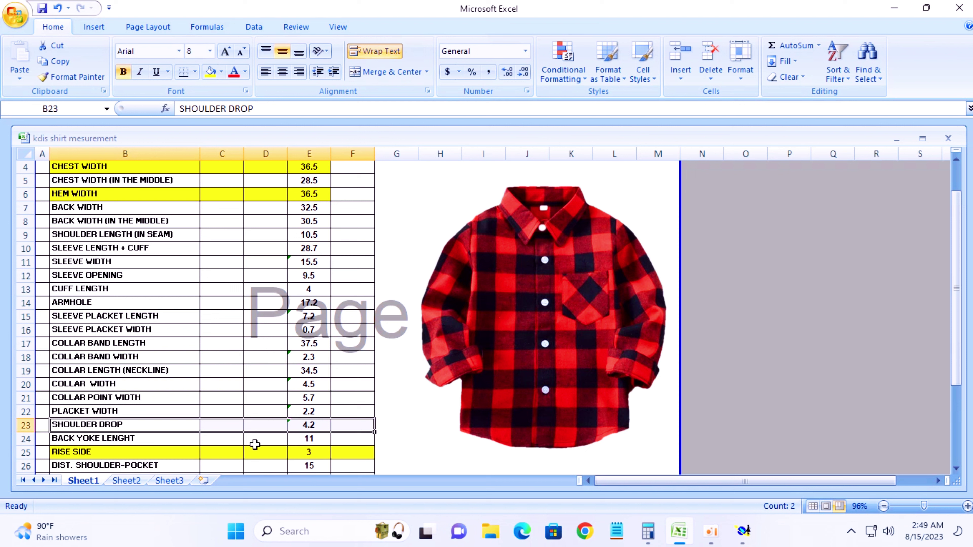
click(210, 72)
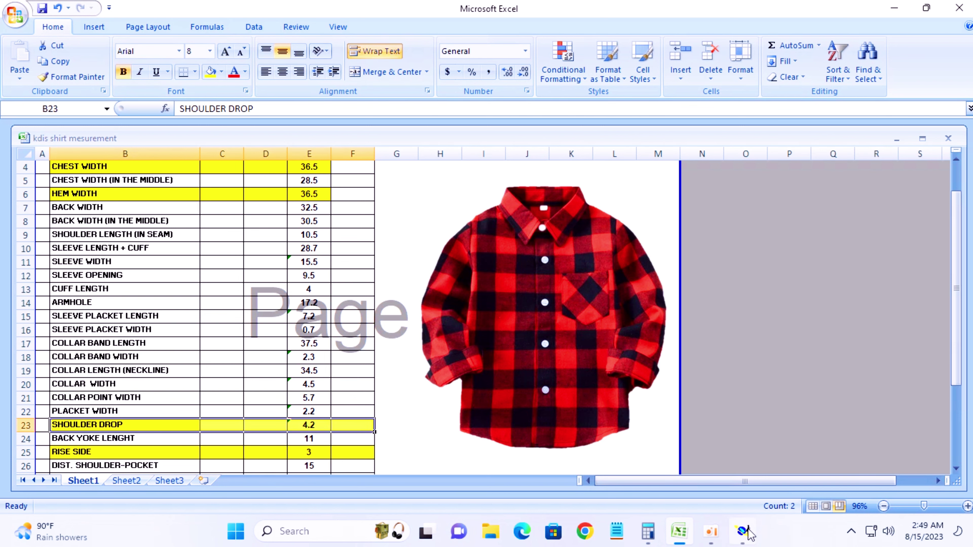
Add a parallel guide line 4.2 cm inside the rectangle's left edge.
click(742, 532)
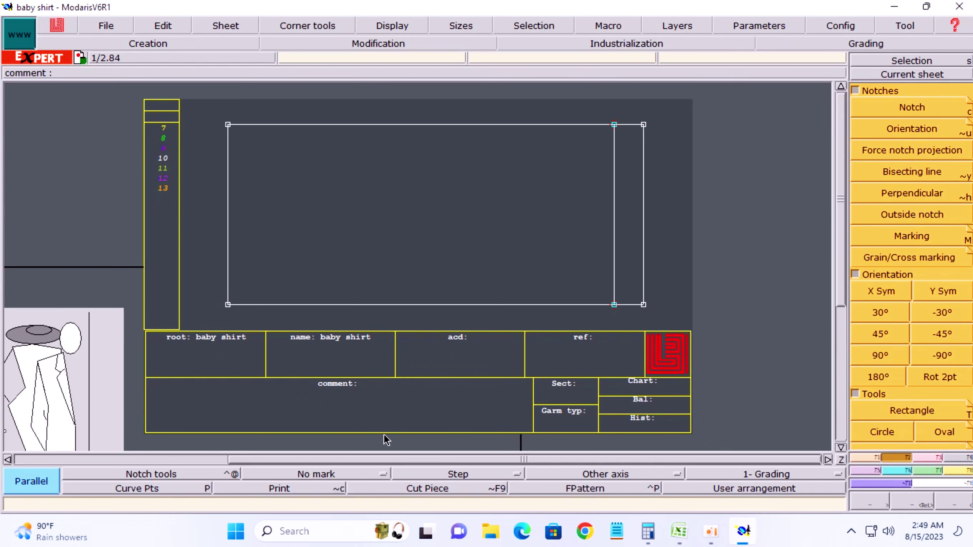
click(227, 230)
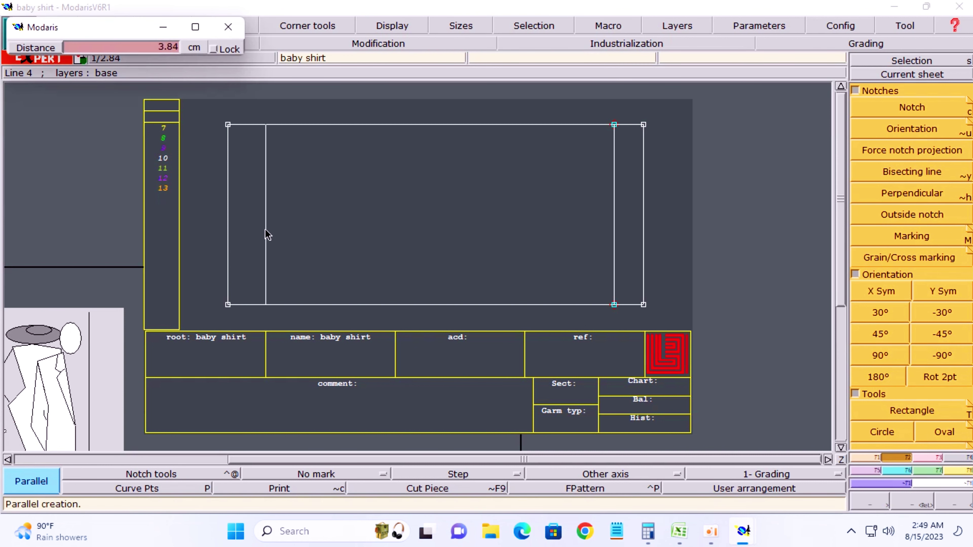
text(4.20)
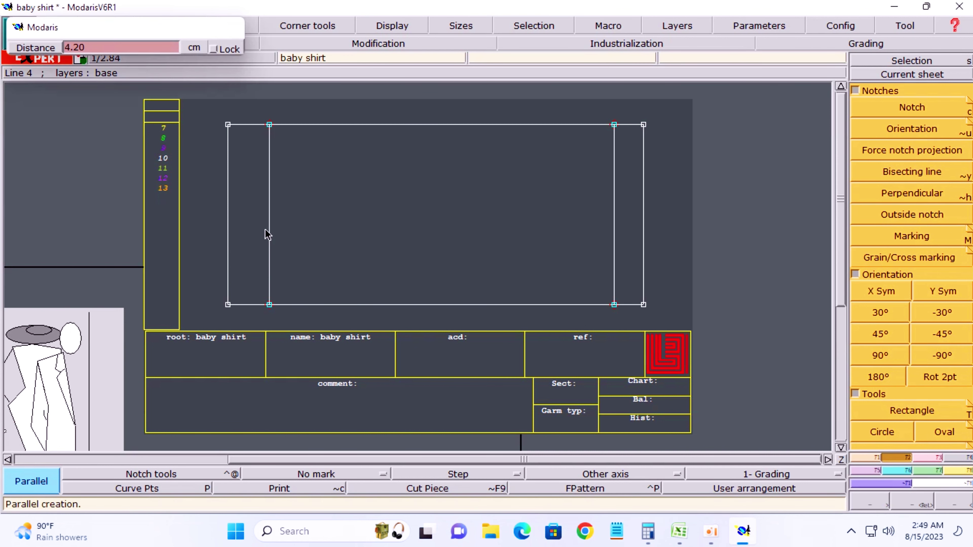
key(Return)
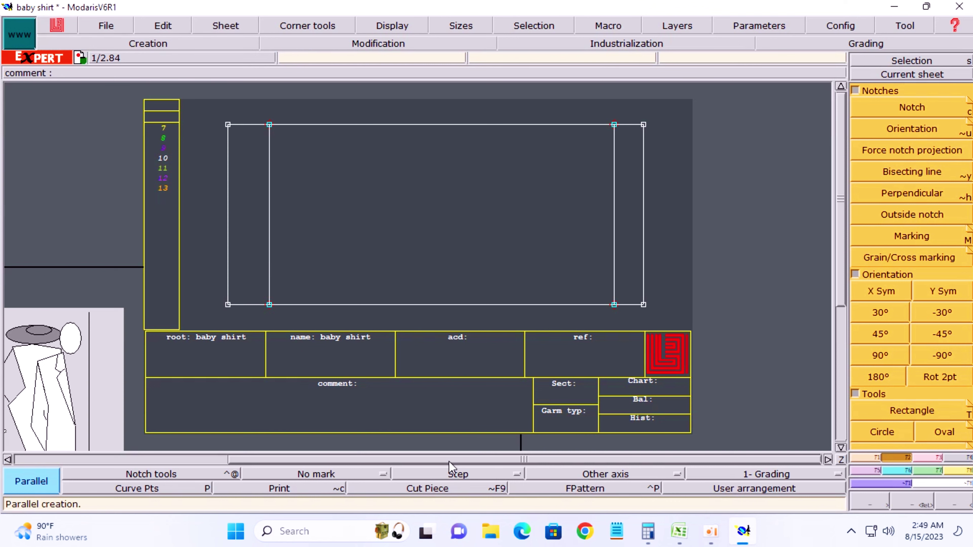
click(679, 531)
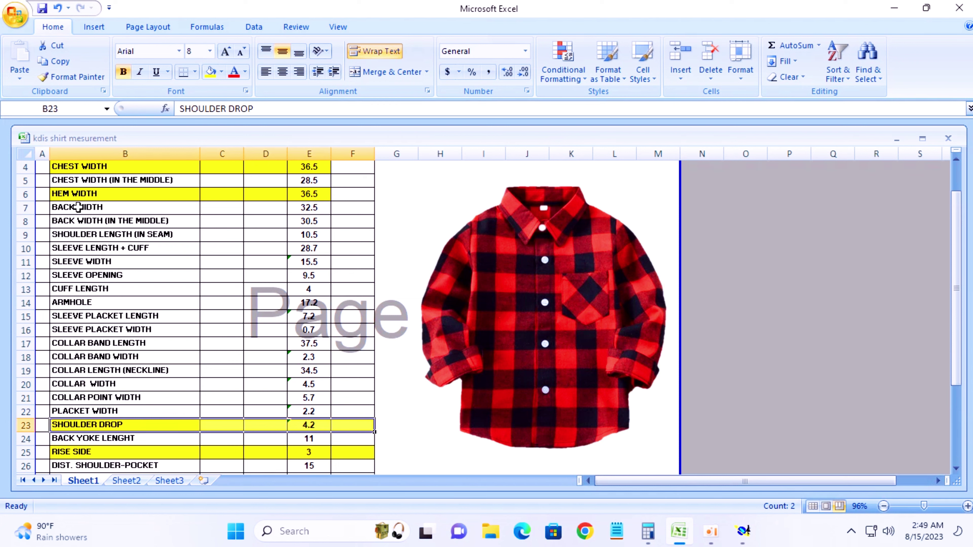
Highlight the BACK WIDTH row (value 32.5) in yellow.
drag(56, 209, 310, 208)
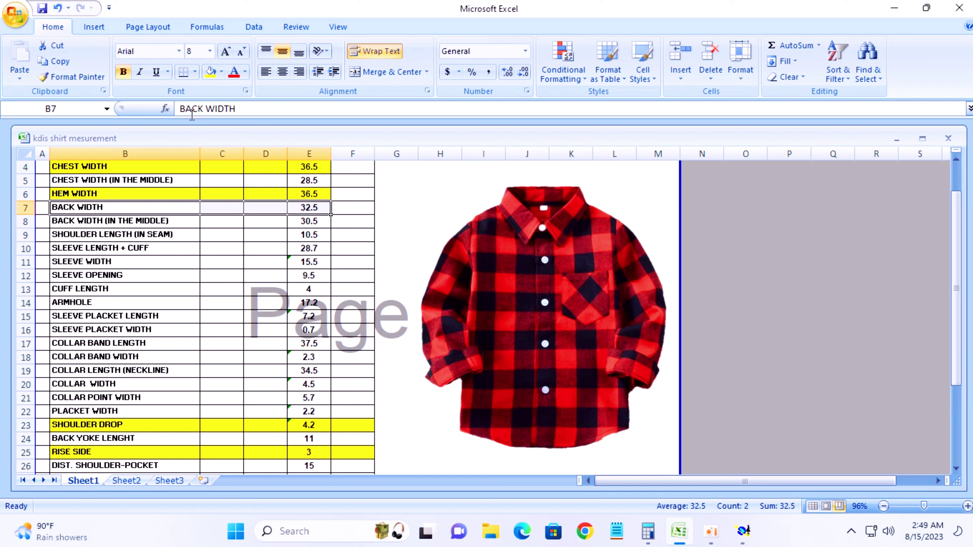
click(210, 72)
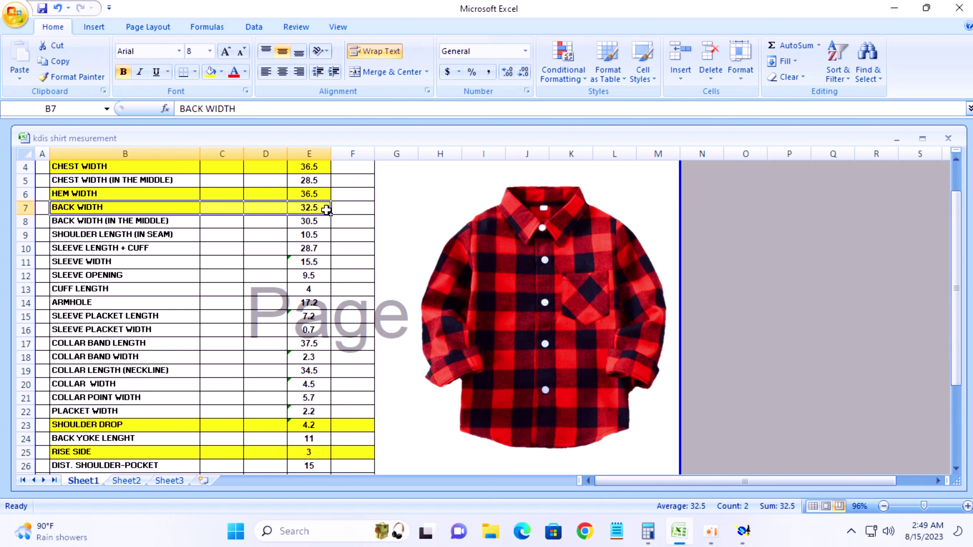
click(647, 530)
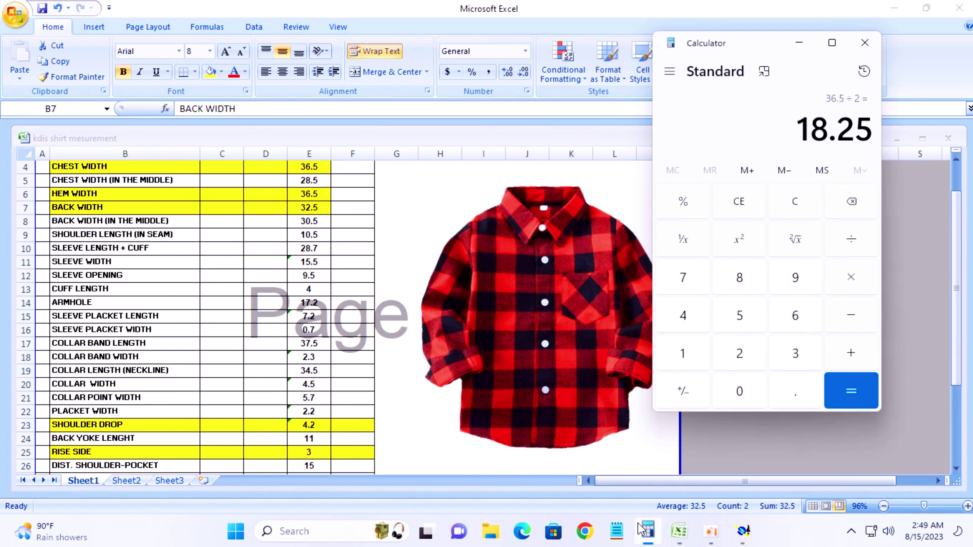
Work out half the back width in Calculator: 32.5 ÷ 2 = 16.25.
click(794, 204)
click(797, 358)
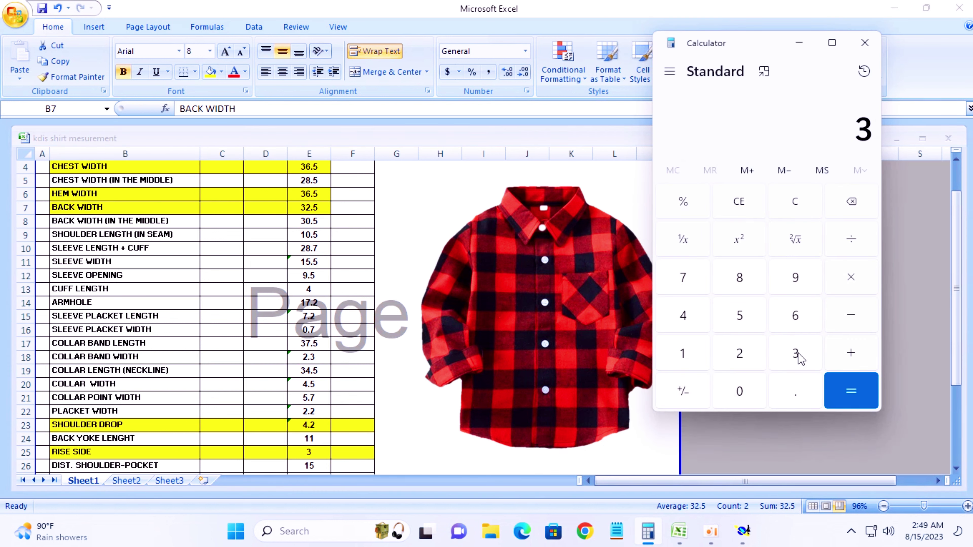
click(740, 356)
click(799, 401)
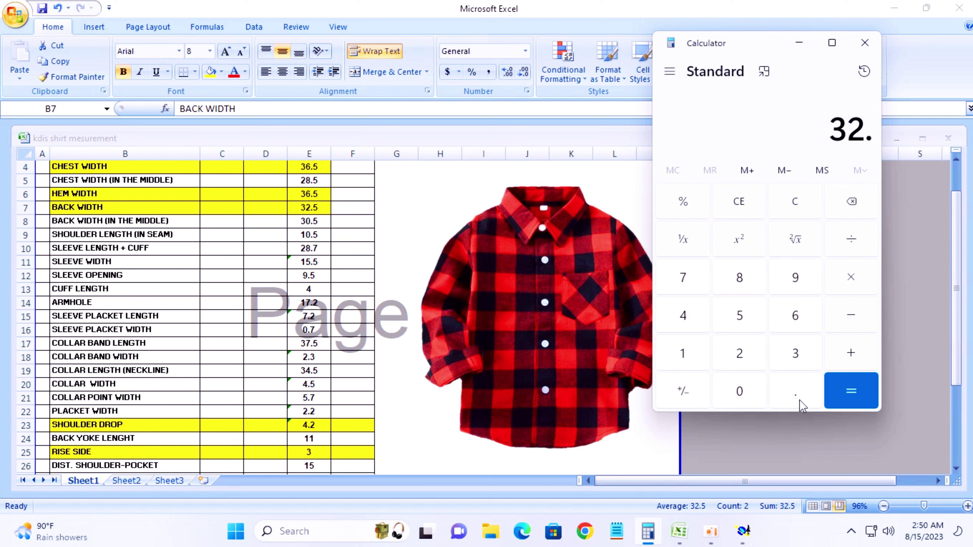
click(746, 315)
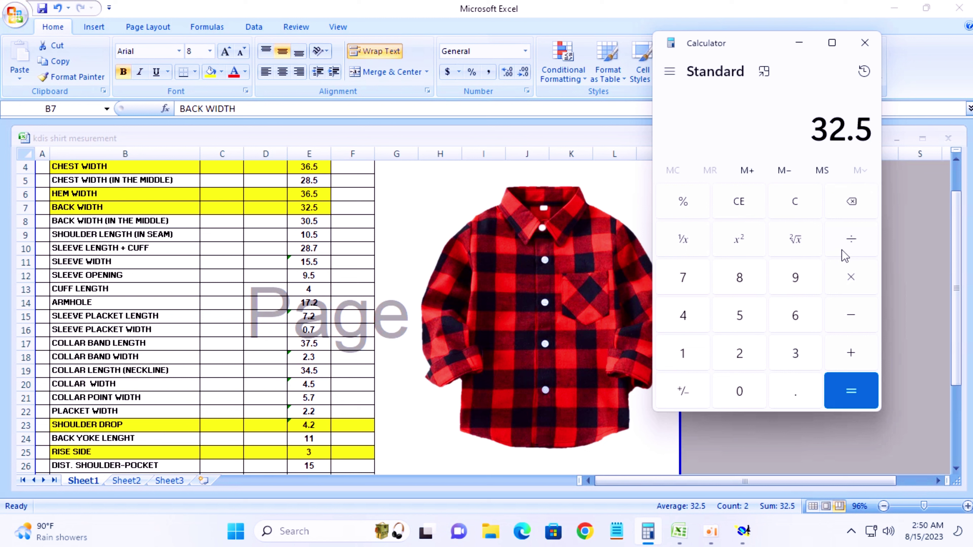
click(850, 239)
click(749, 358)
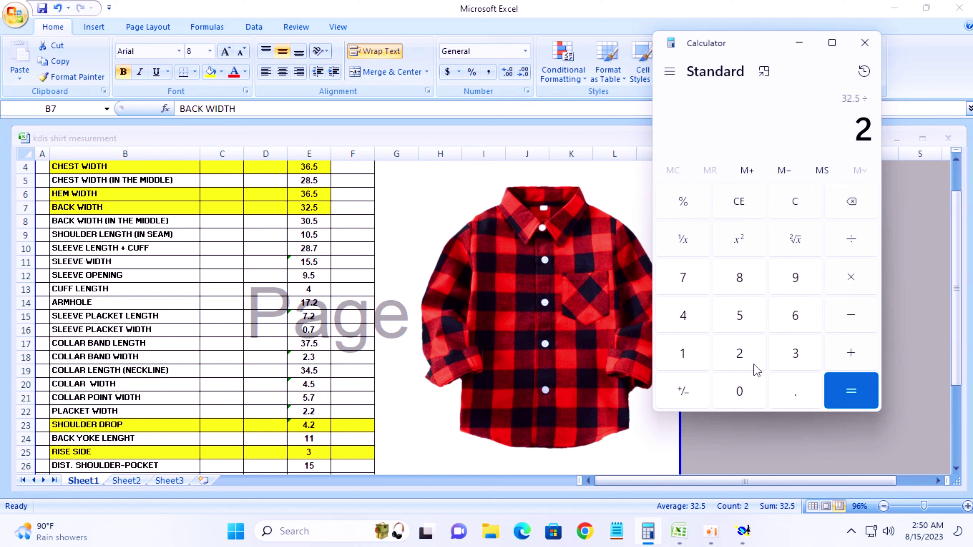
click(851, 391)
click(810, 50)
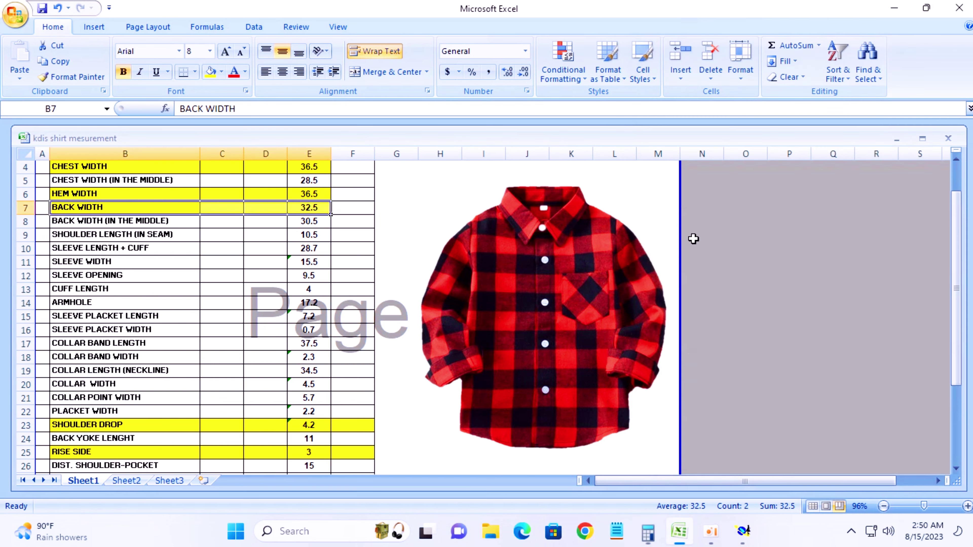
Mark a point 16.25 cm along the inner left guide line near the top.
click(743, 530)
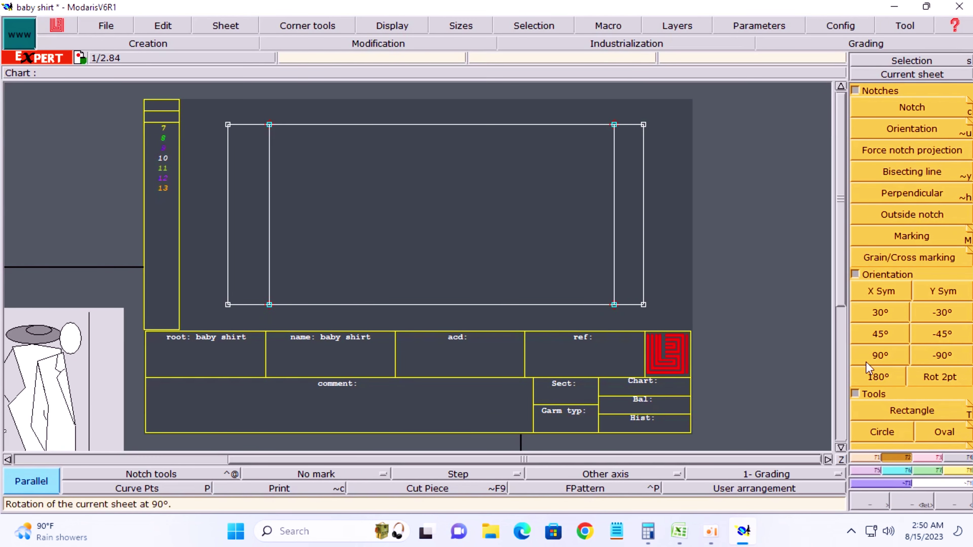
click(867, 457)
click(908, 130)
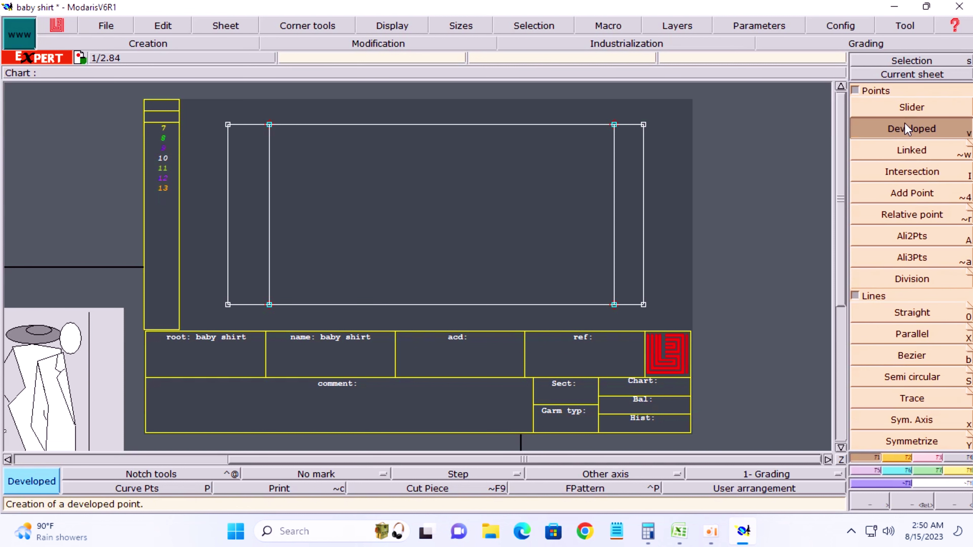
click(271, 304)
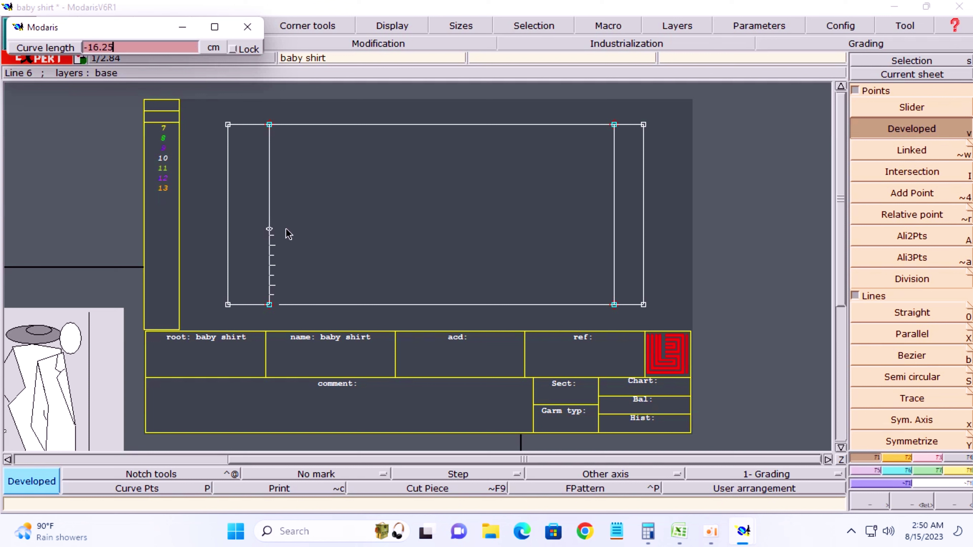
key(Return)
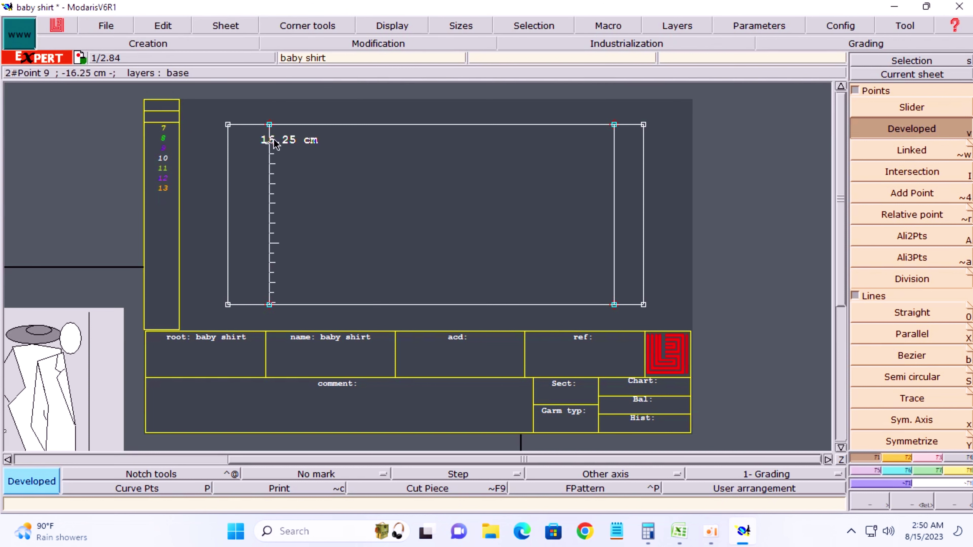
click(273, 145)
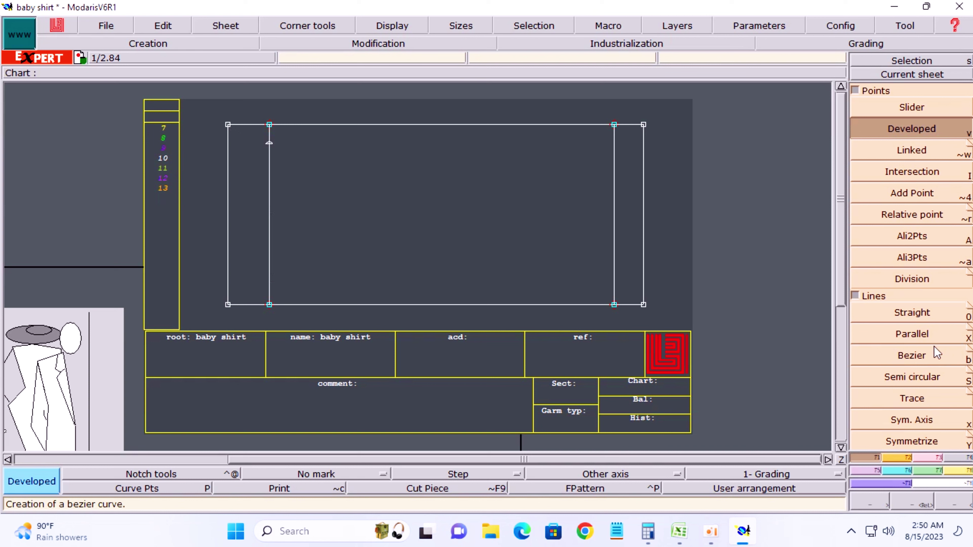
Insert the 16.25 cm point into the inner guide line.
click(915, 463)
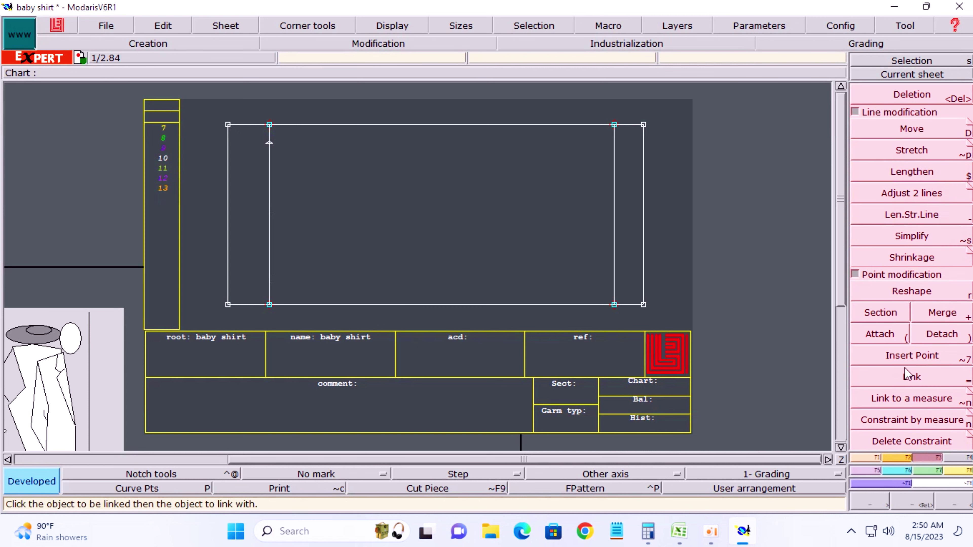
click(912, 355)
click(270, 144)
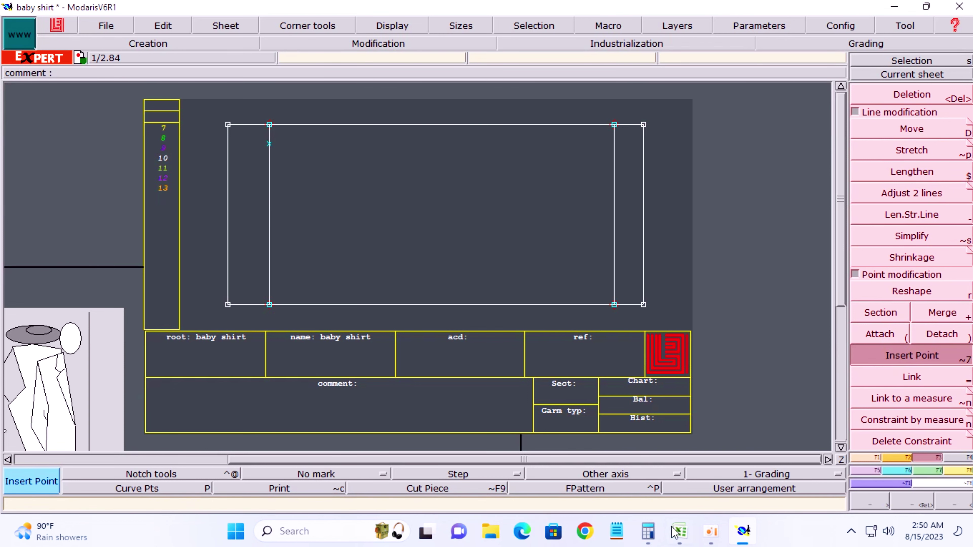
click(678, 534)
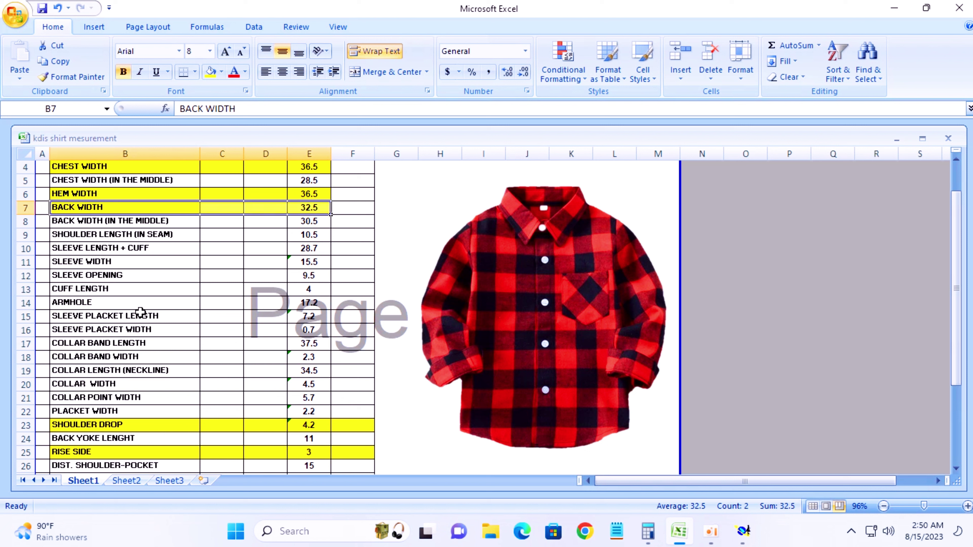
Check the SHOULDER LENGTH (IN SEAM) value of 10.5 in the measurement sheet.
click(86, 235)
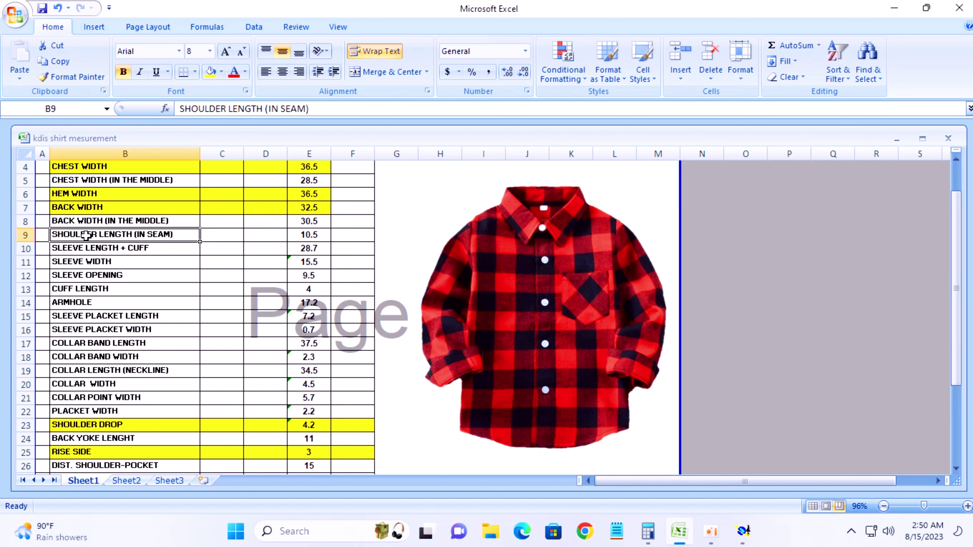
click(308, 235)
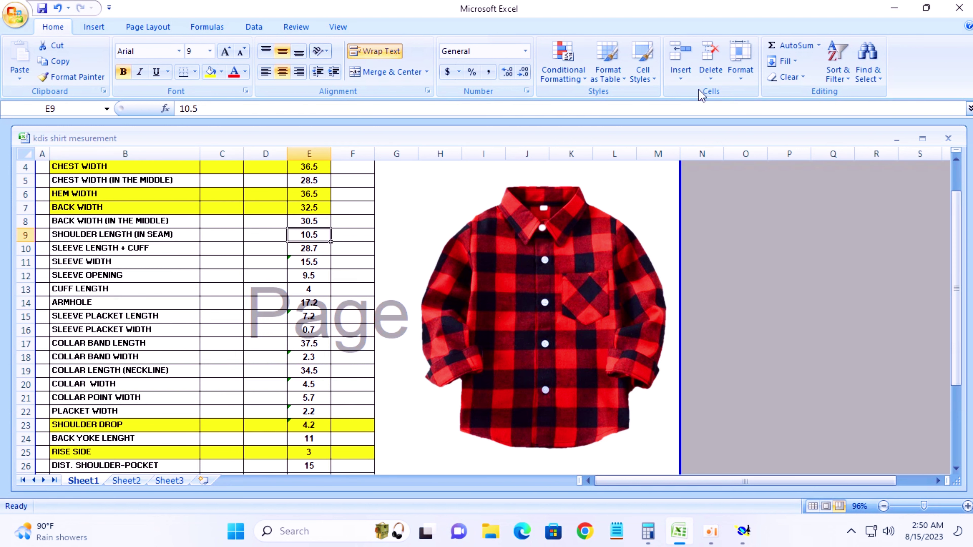
click(894, 8)
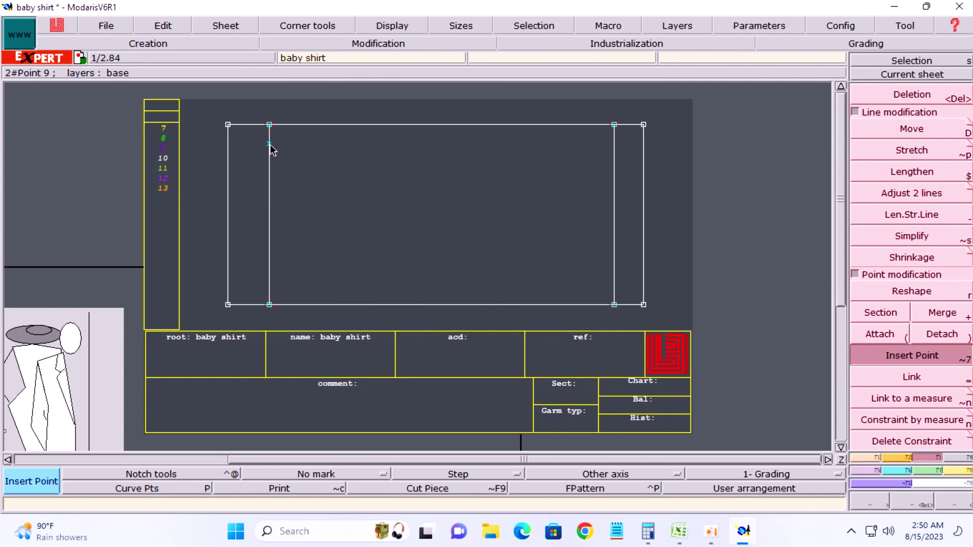
Measure 11.06 from the upper point, insert a left-edge point there, then delete the temporary measures.
key(l)
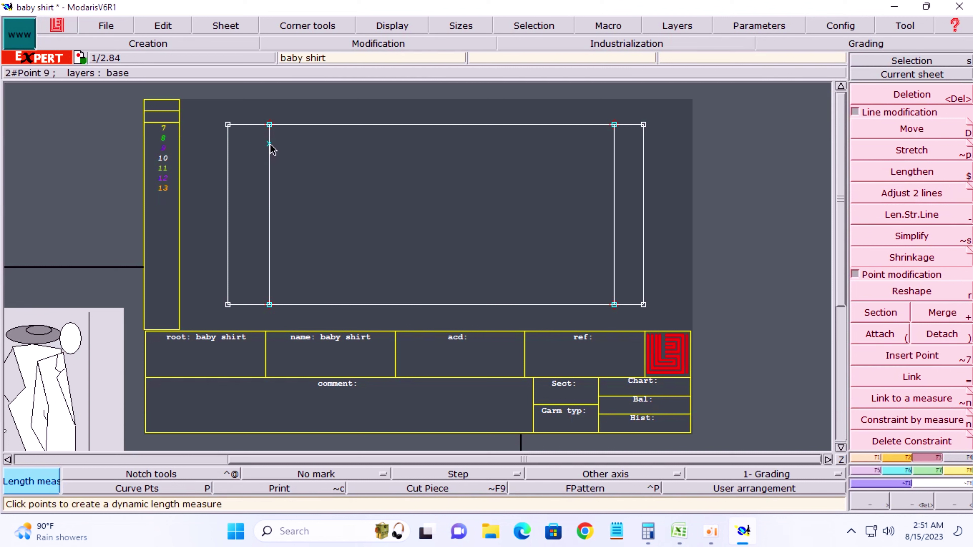
click(270, 146)
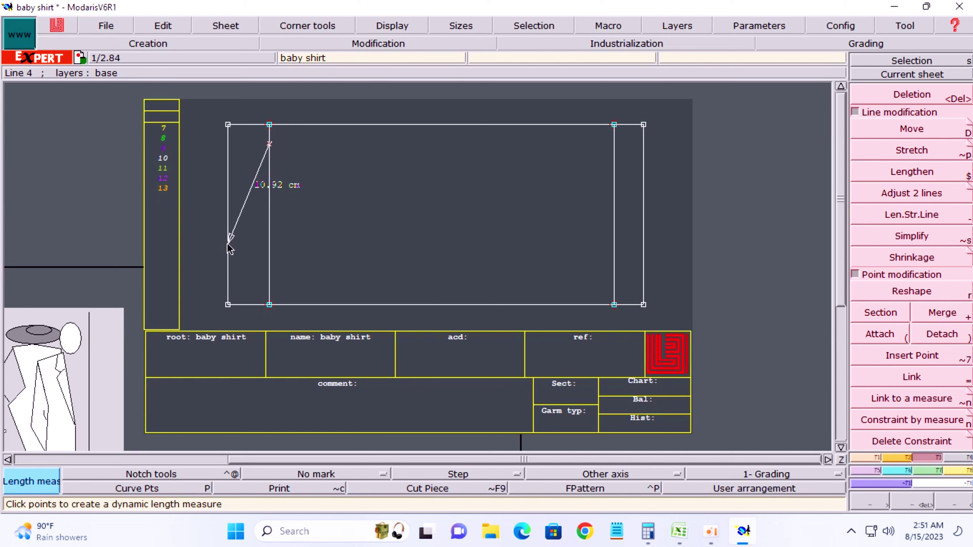
click(228, 246)
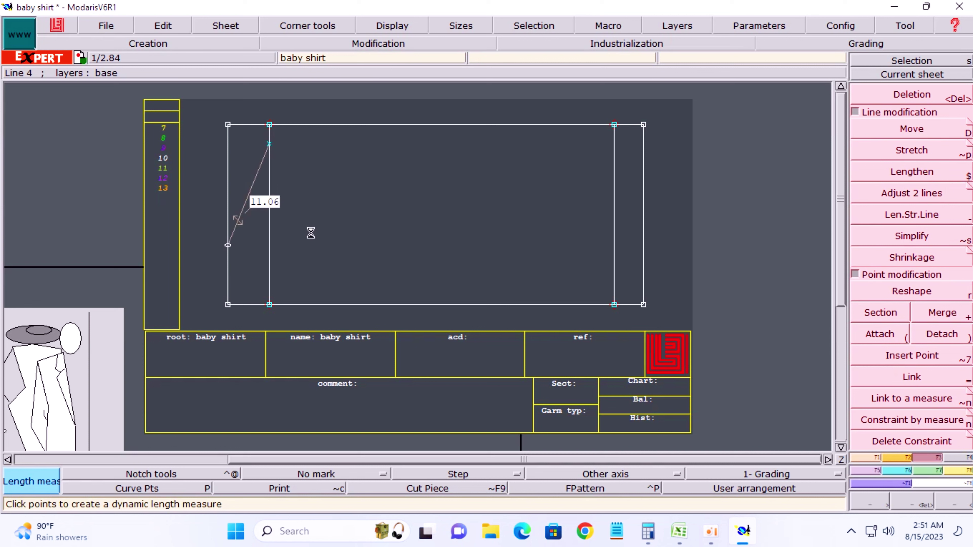
key(alt+7)
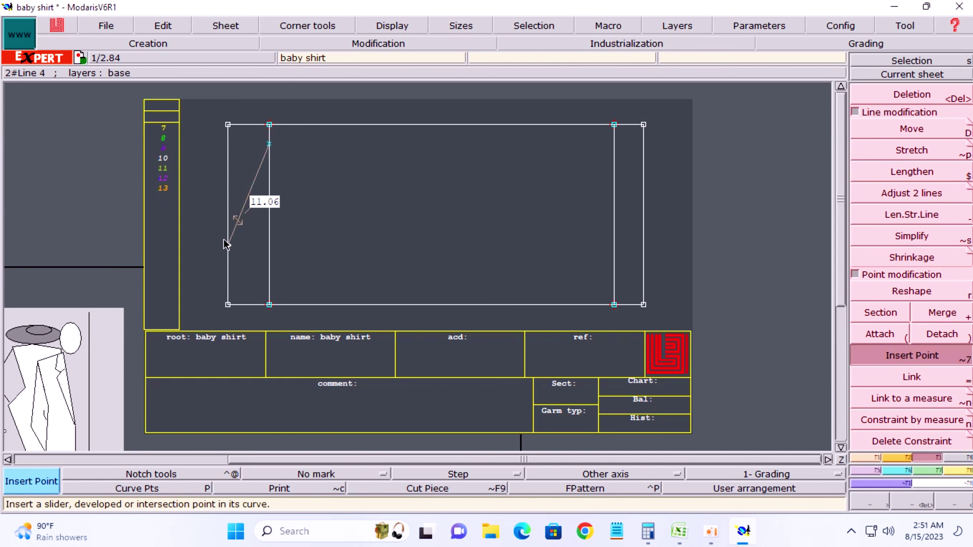
key(l)
click(228, 305)
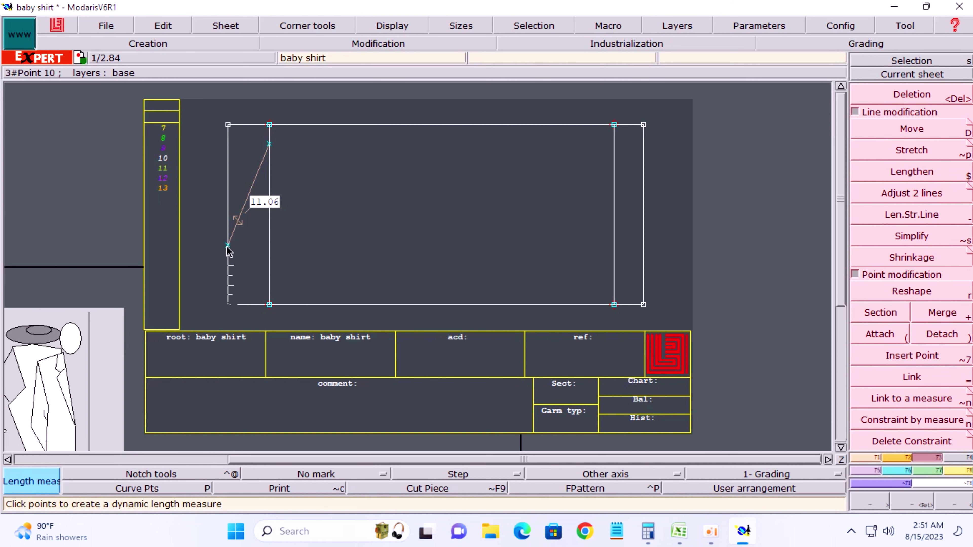
click(228, 245)
key(Delete)
click(219, 265)
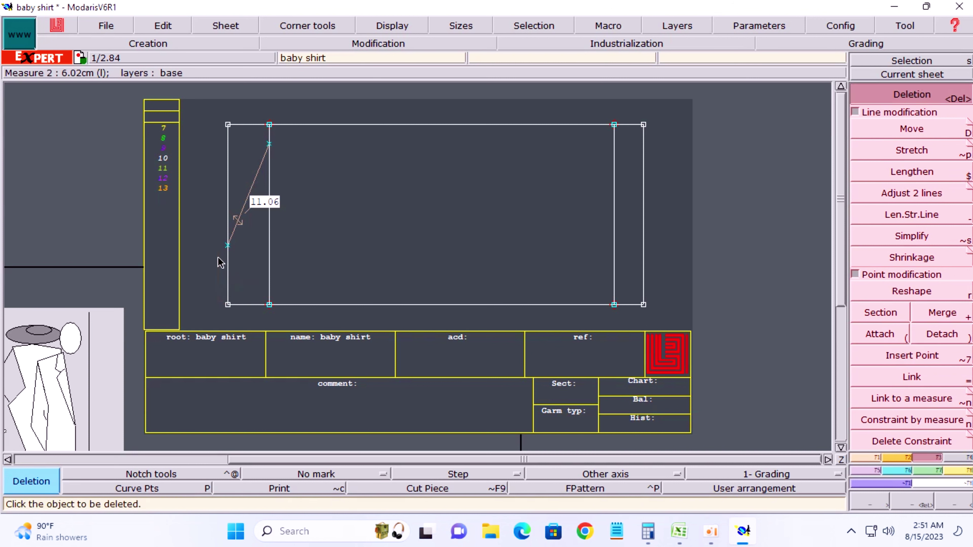
click(236, 217)
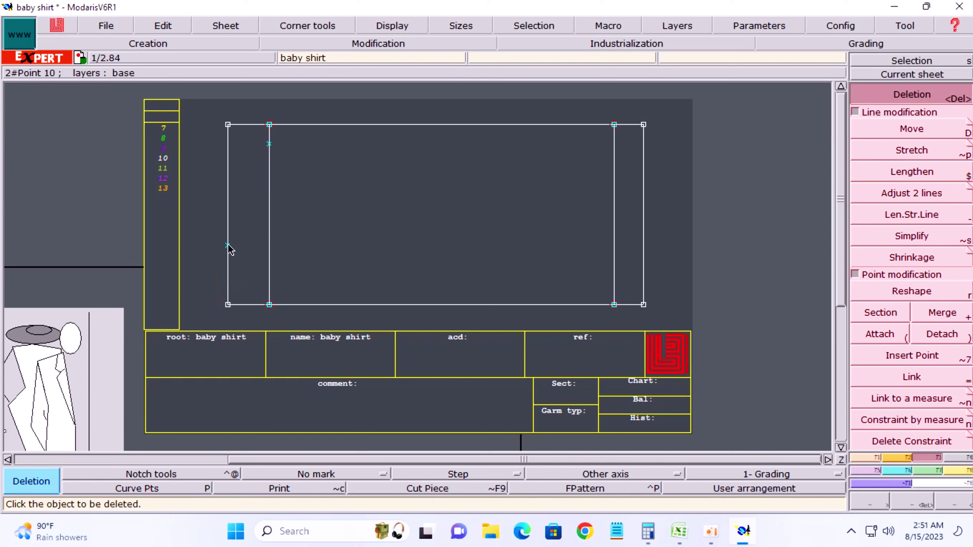
Draw a straight shoulder line from the left-edge point to the upper inner point.
key(b)
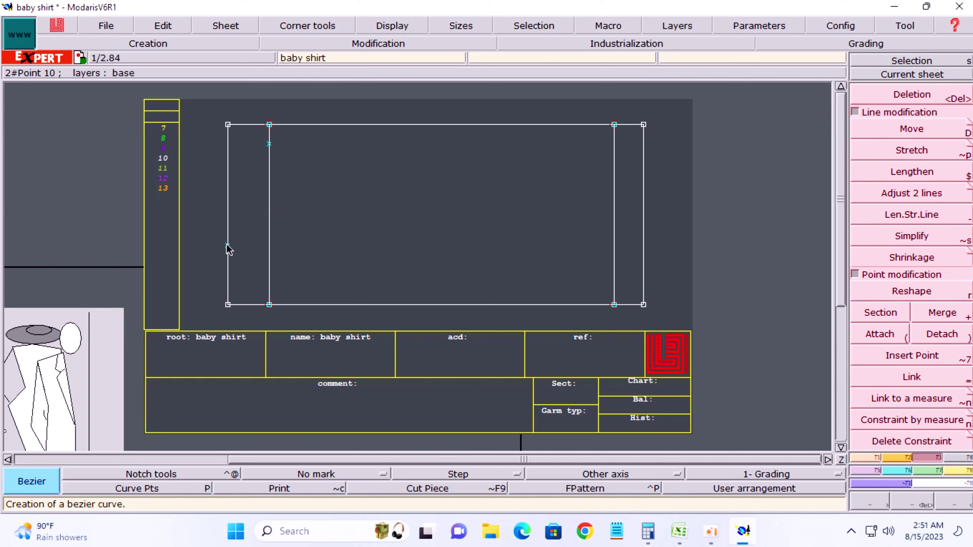
click(228, 246)
click(269, 144)
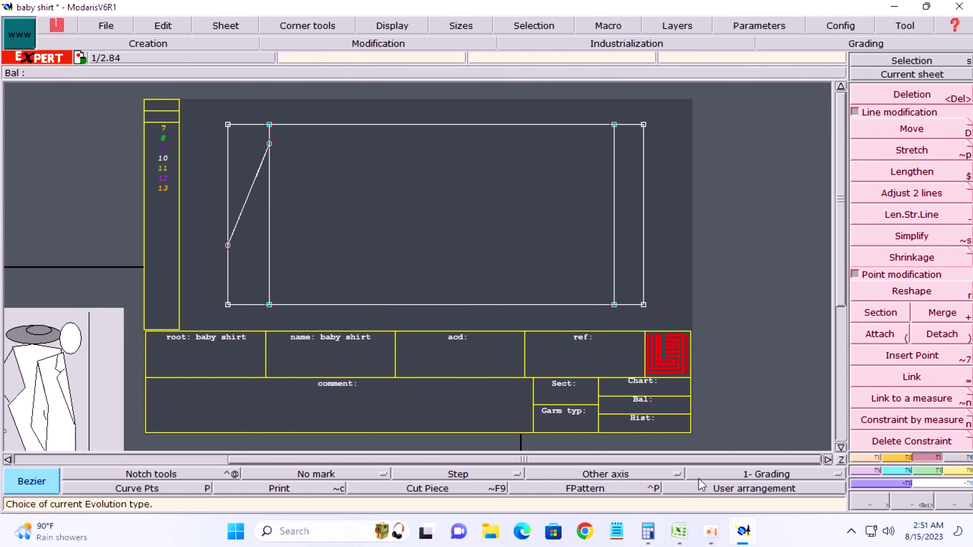
Highlight the BACK NECK DROP row (row 30, value 2) in yellow.
click(678, 531)
scroll(386, 317, down, 1)
scroll(385, 317, down, 1)
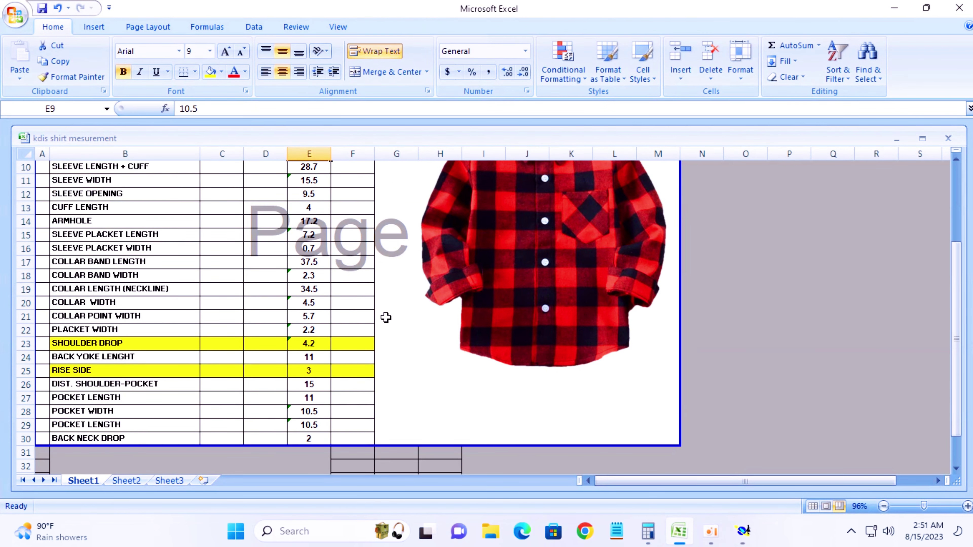
drag(63, 438, 352, 438)
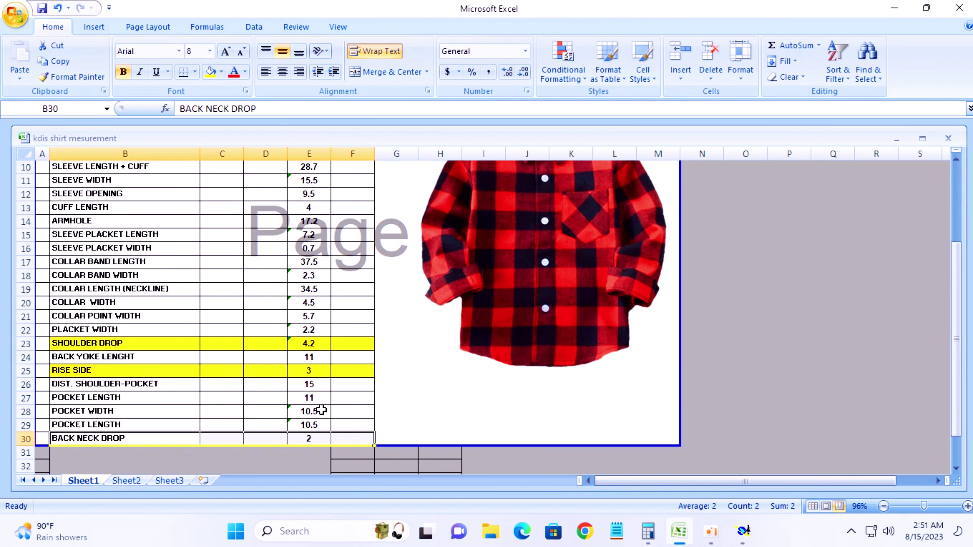
click(210, 72)
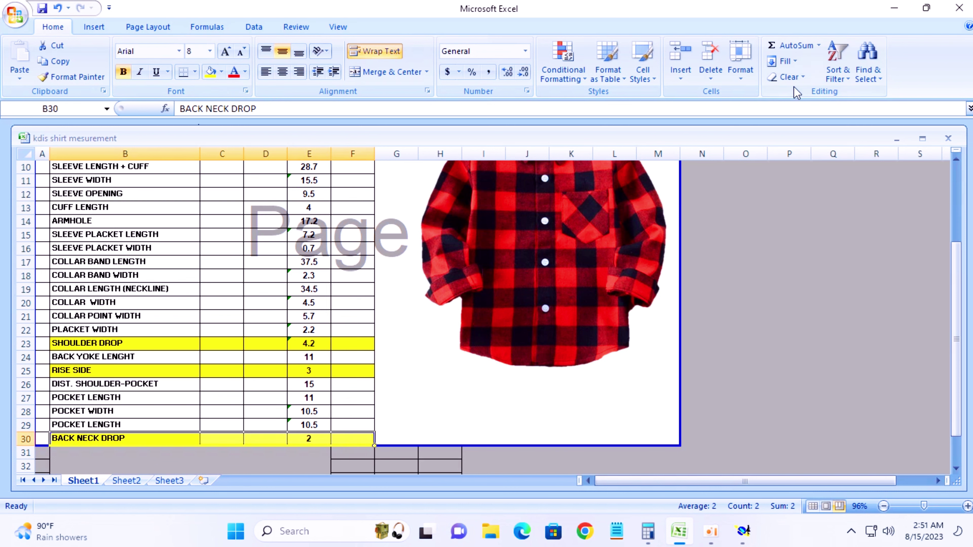
click(743, 531)
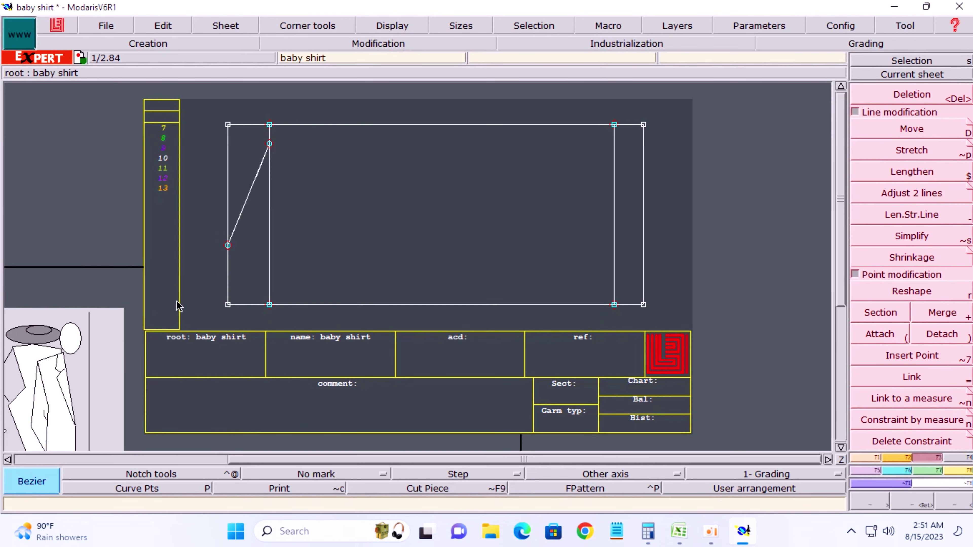
Add a parallel guide off the left edge and draw a line from the left-edge point to its bottom.
key(p)
click(228, 282)
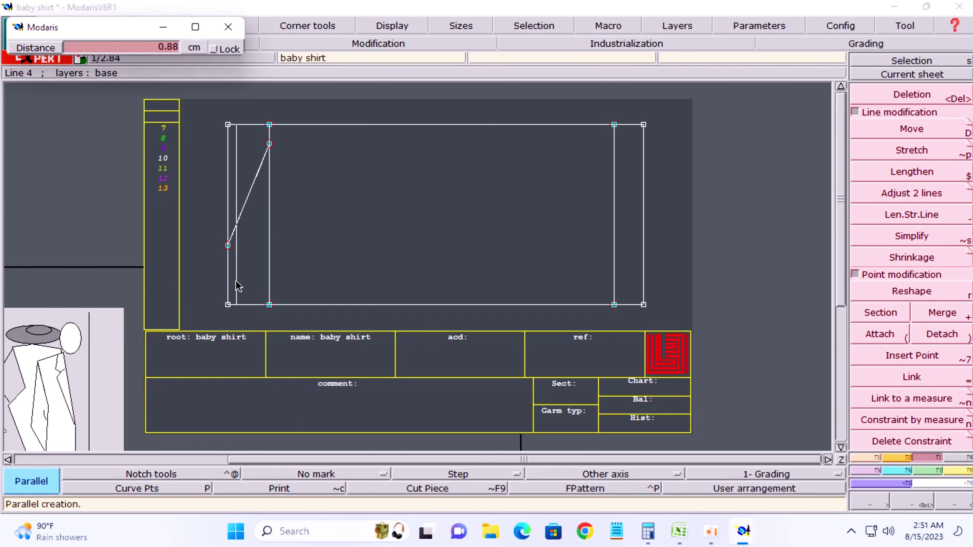
click(247, 280)
key(Delete)
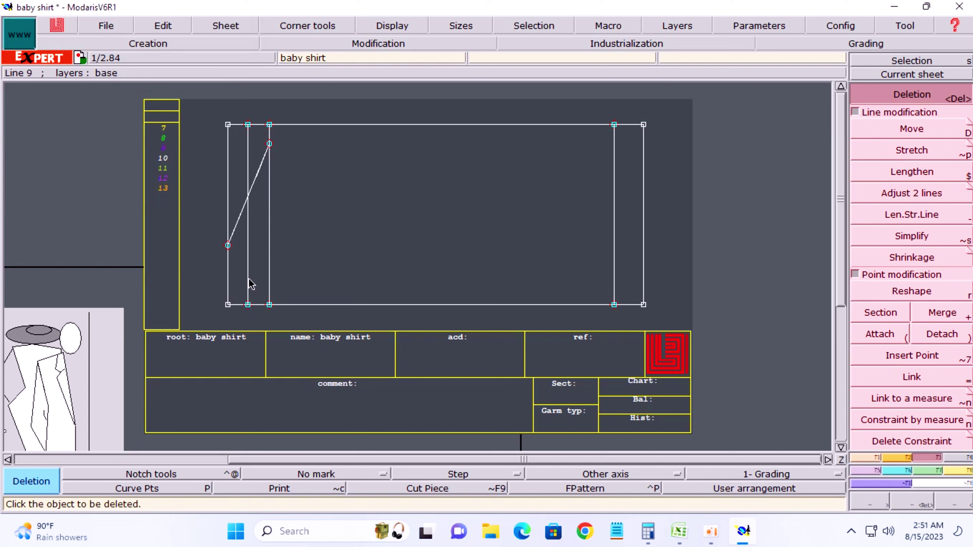
key(b)
click(228, 246)
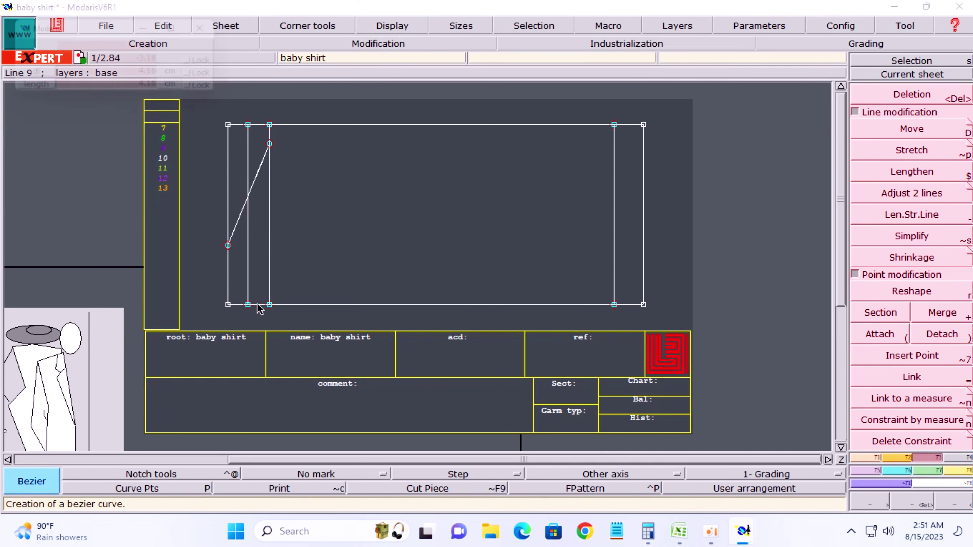
click(248, 306)
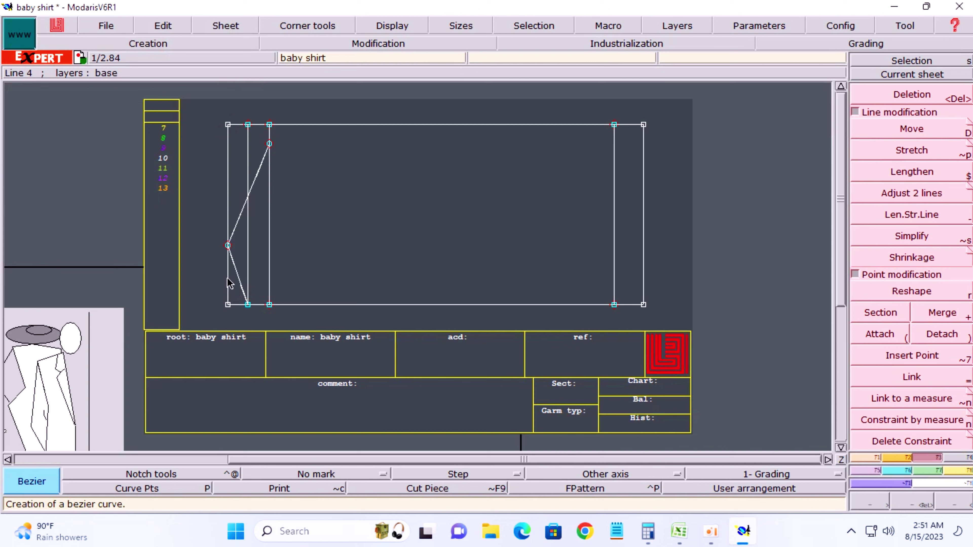
Offset a guide 2.00 cm from the inner line and draw a line from the left-edge point to its bottom end.
key(slash)
click(269, 284)
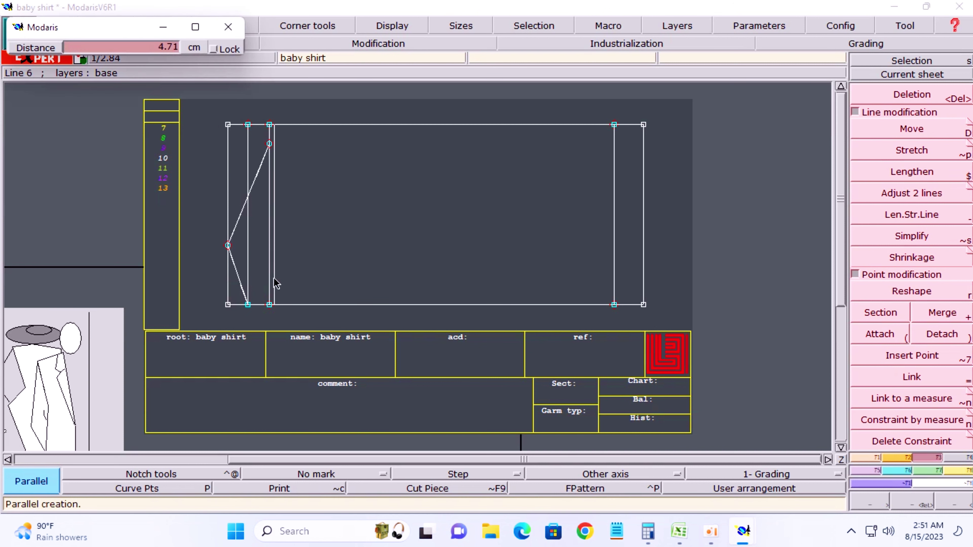
text(2.00)
key(Return)
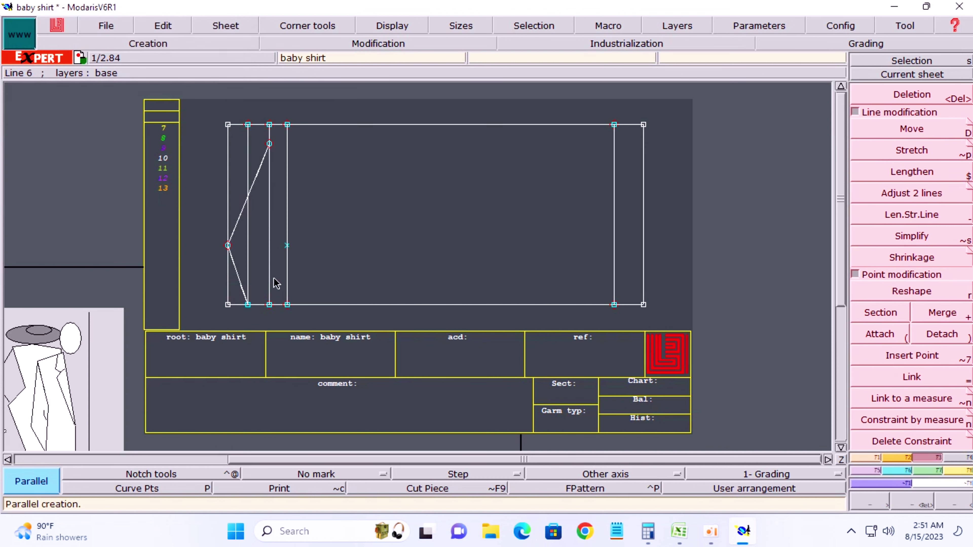
key(Delete)
click(289, 251)
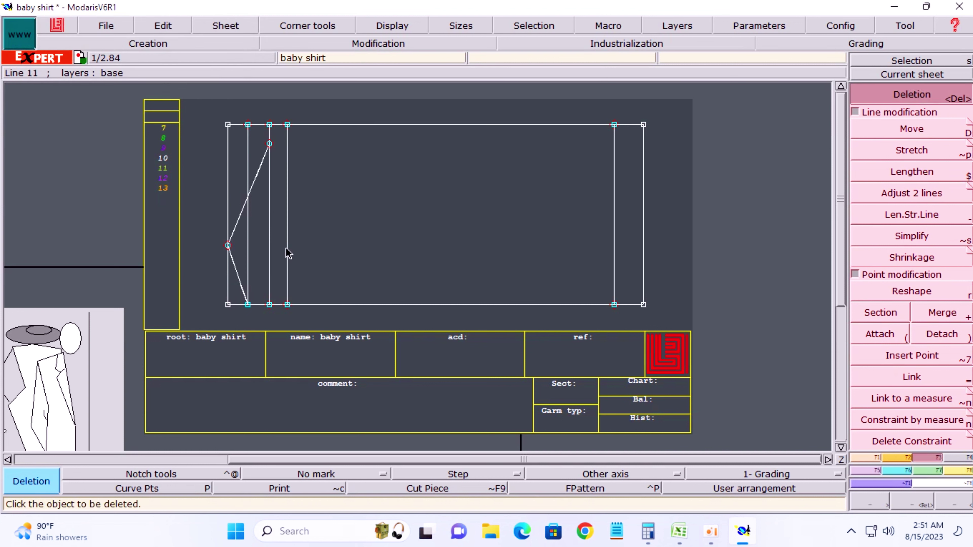
key(b)
click(228, 245)
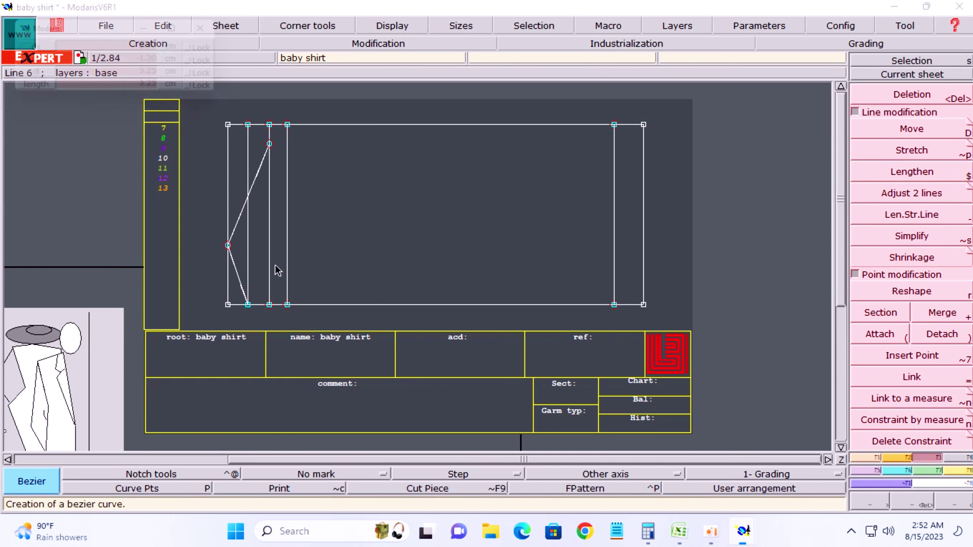
click(287, 305)
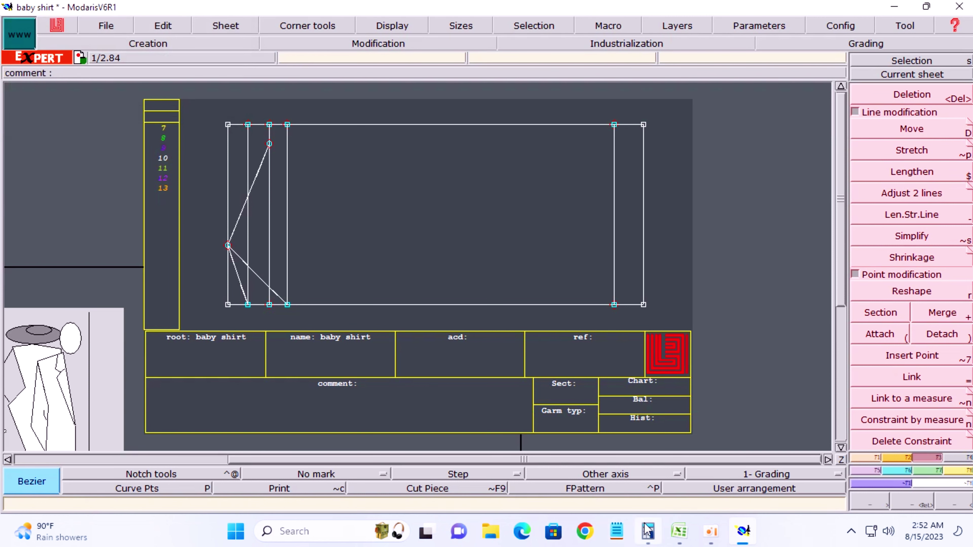
Fill the ARMHOLE row (value 17.2) yellow across columns B to F.
mouse_move(679, 531)
click(688, 531)
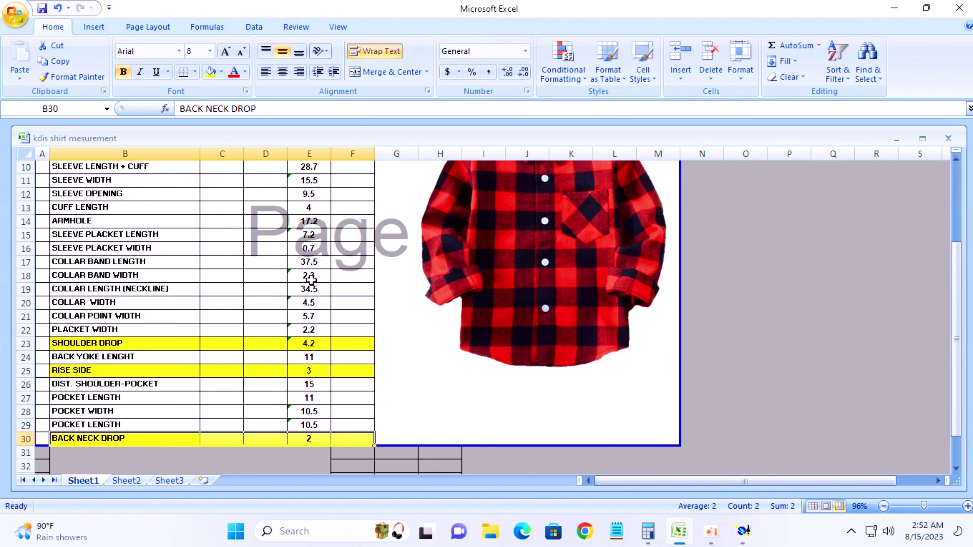
scroll(311, 279, up, 1)
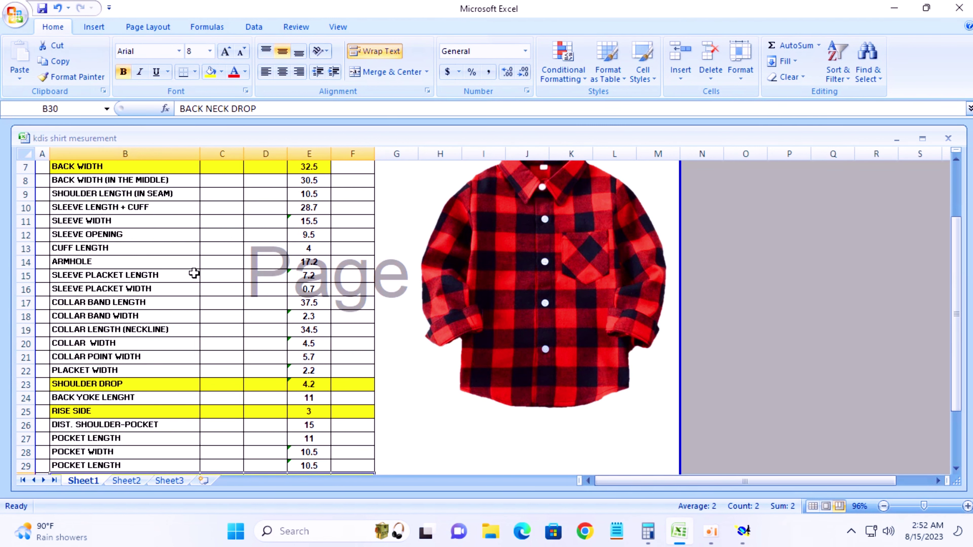
scroll(195, 274, down, 1)
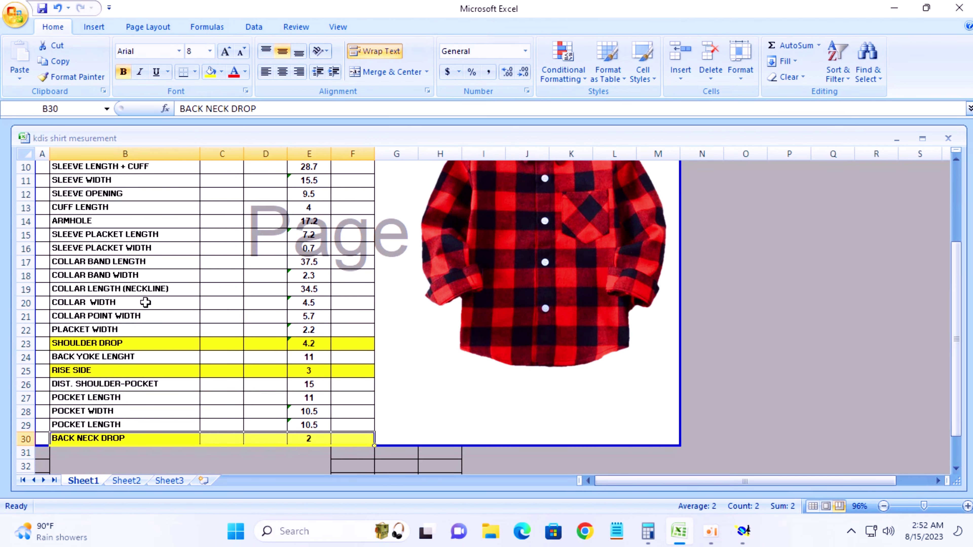
drag(65, 221, 330, 226)
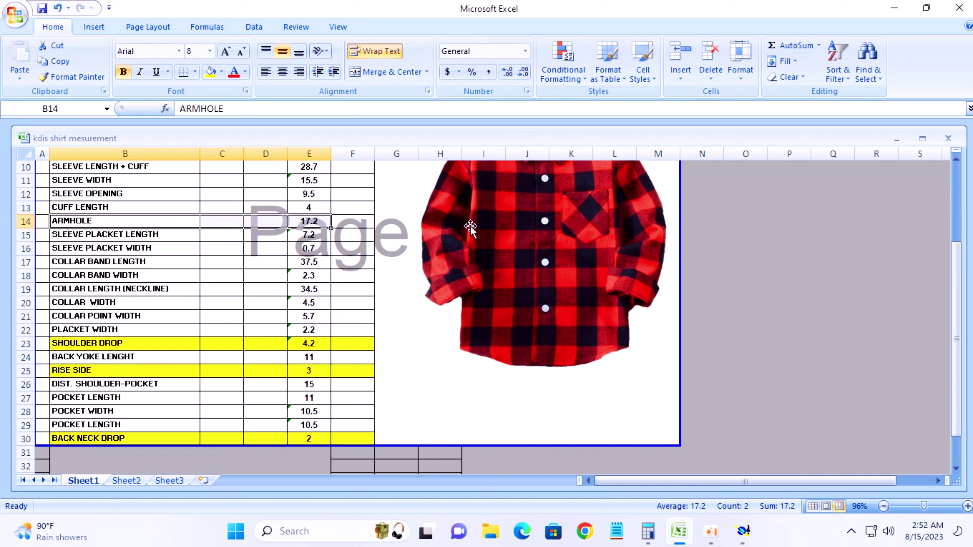
click(211, 72)
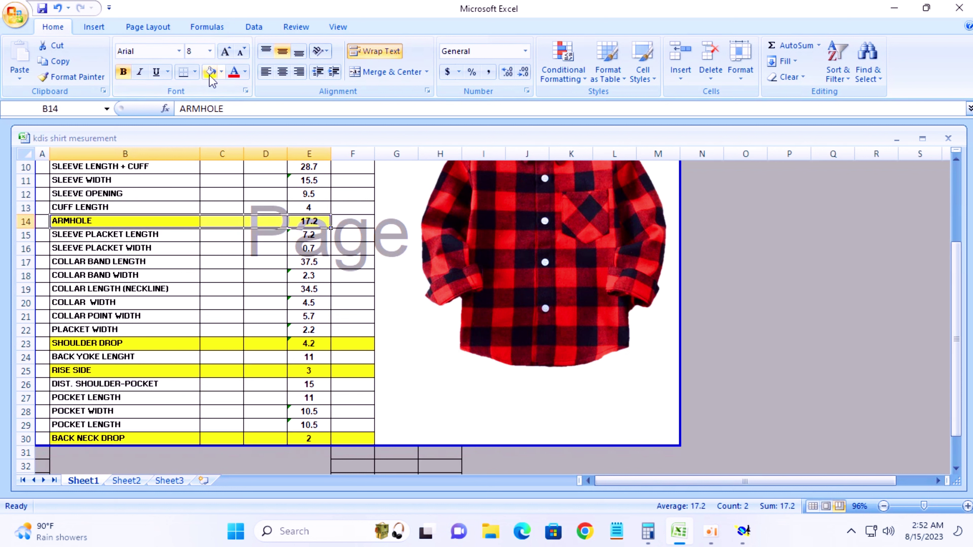
drag(311, 221, 347, 221)
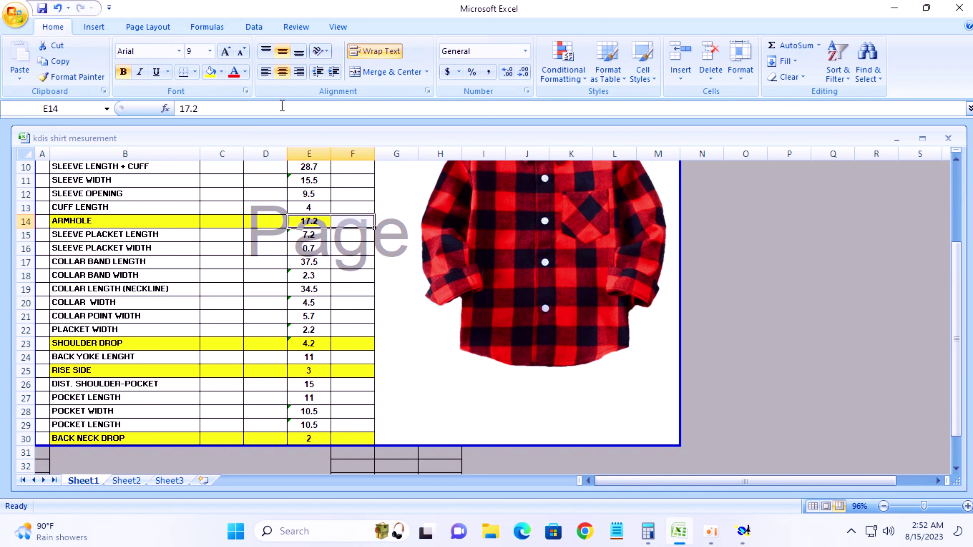
click(210, 77)
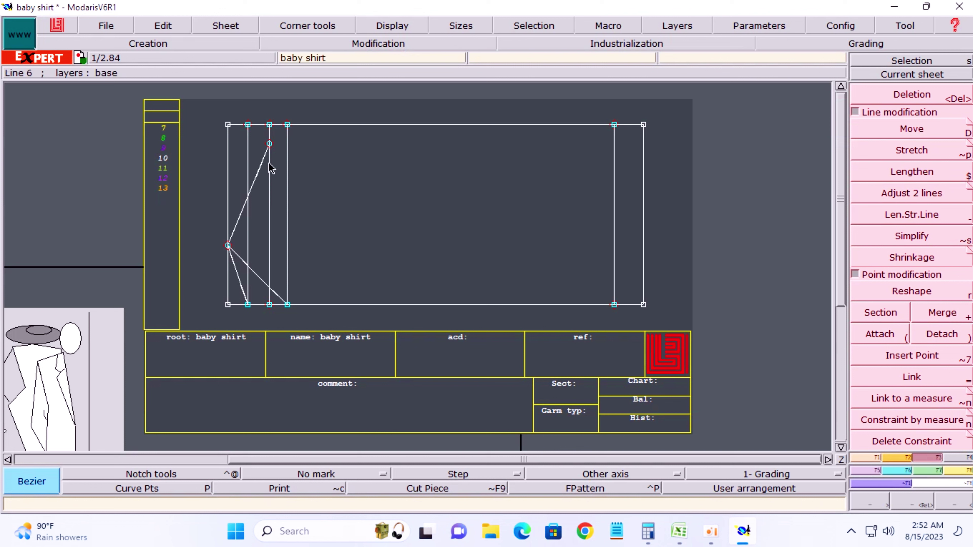
Add a vertical guide line 6 cm parallel to the fourth vertical line.
key(slash)
click(269, 167)
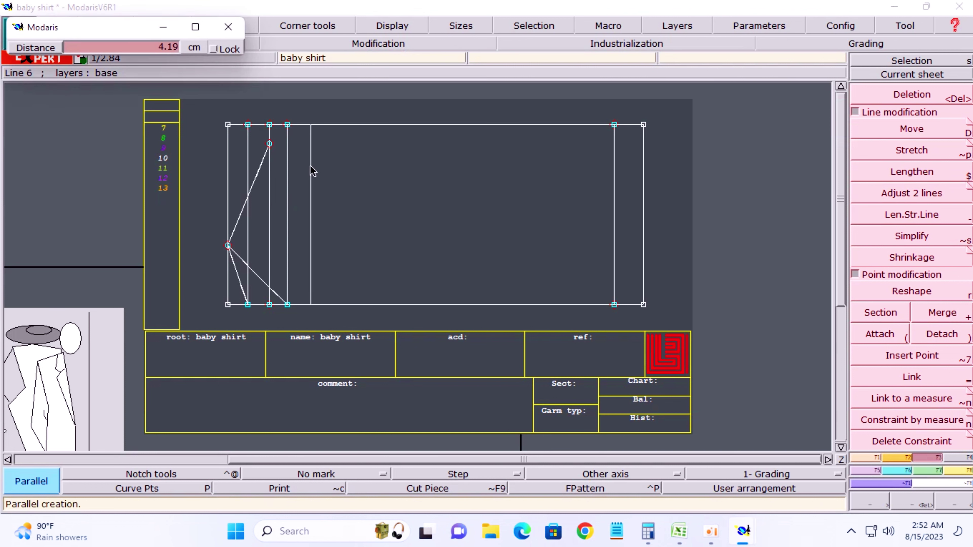
text(6.2)
key(Return)
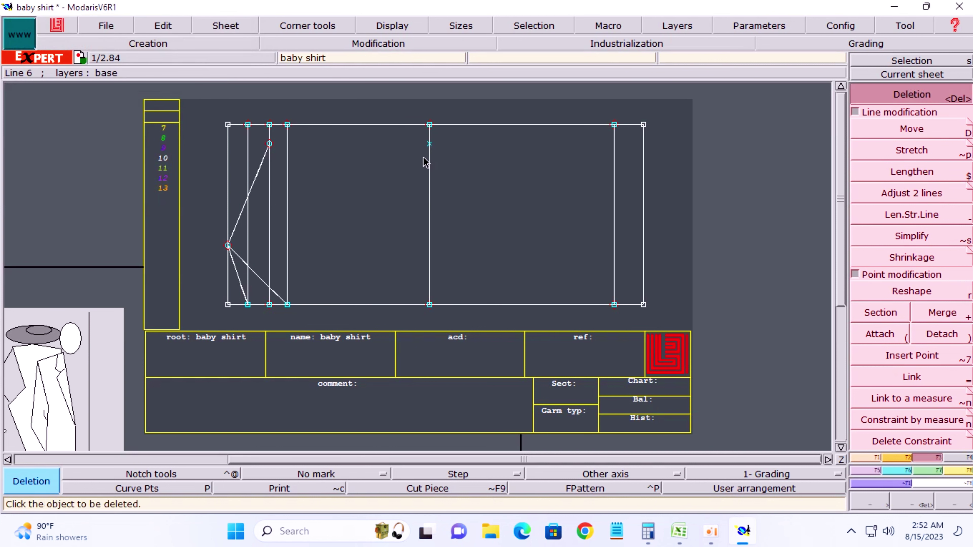
key(Delete)
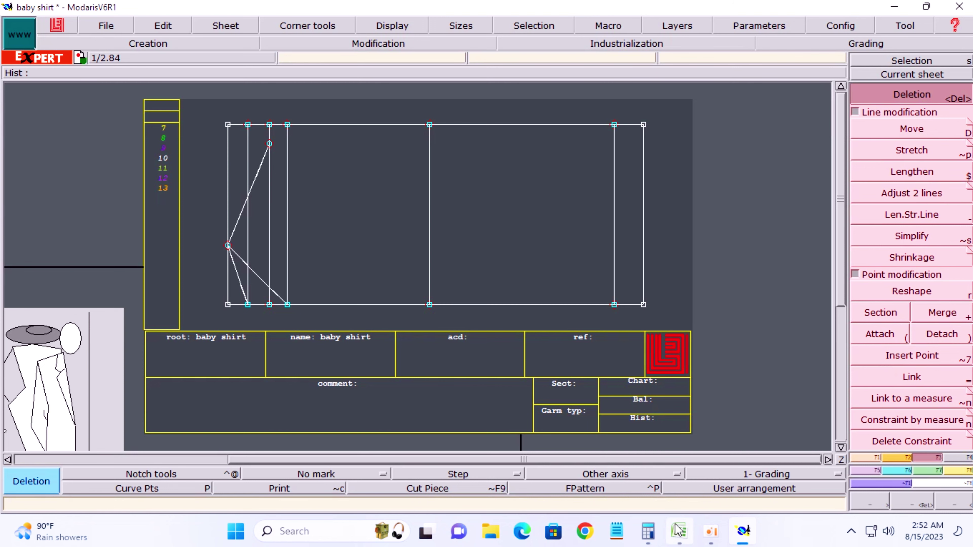
Fill the CHEST WIDTH (IN THE MIDDLE) row B5:E5 (28.5) yellow in Excel, then return to Modaris.
click(683, 531)
scroll(261, 208, up, 1)
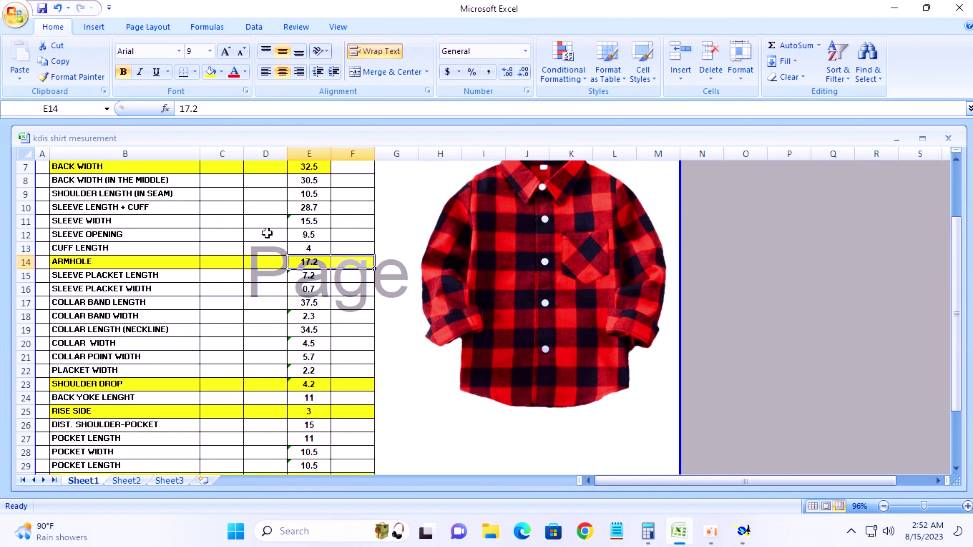
drag(79, 181, 300, 180)
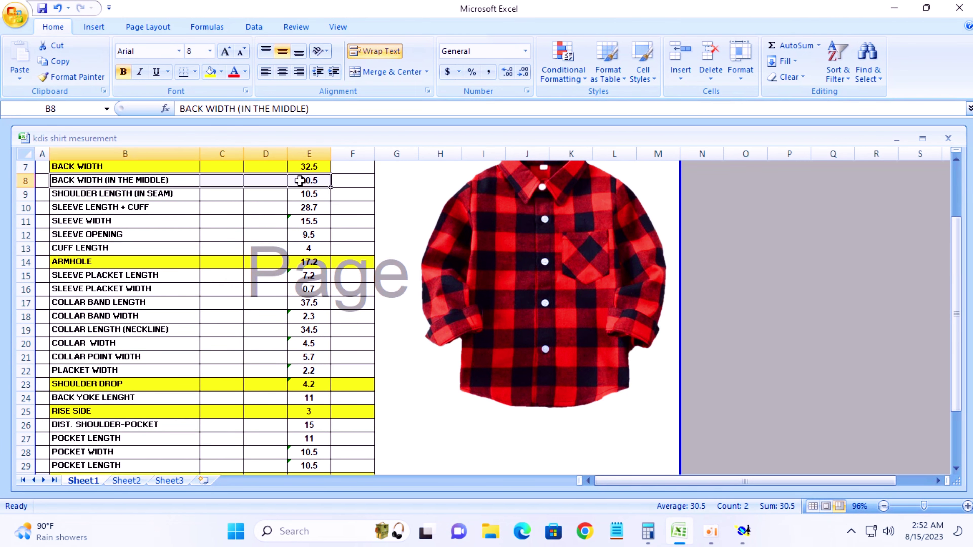
scroll(334, 217, up, 1)
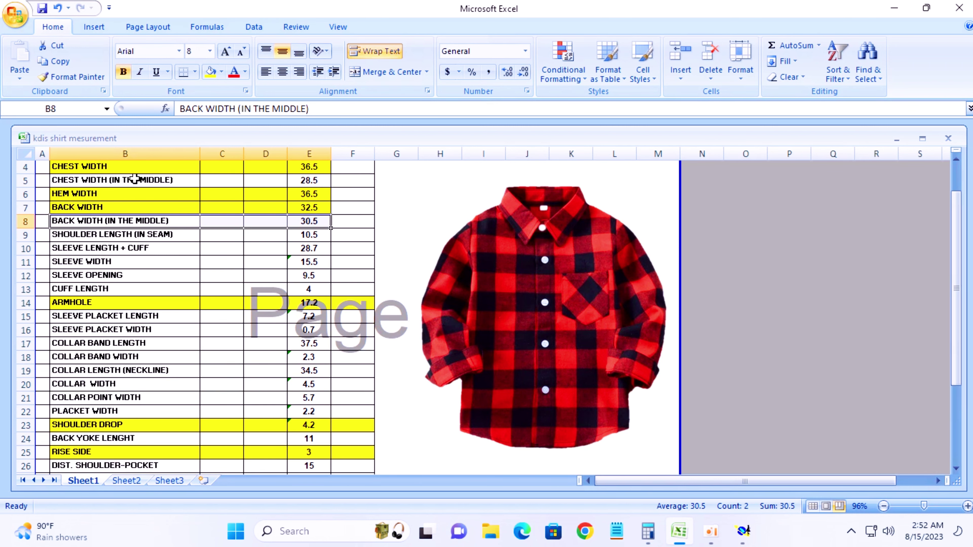
click(152, 180)
drag(152, 179, 293, 182)
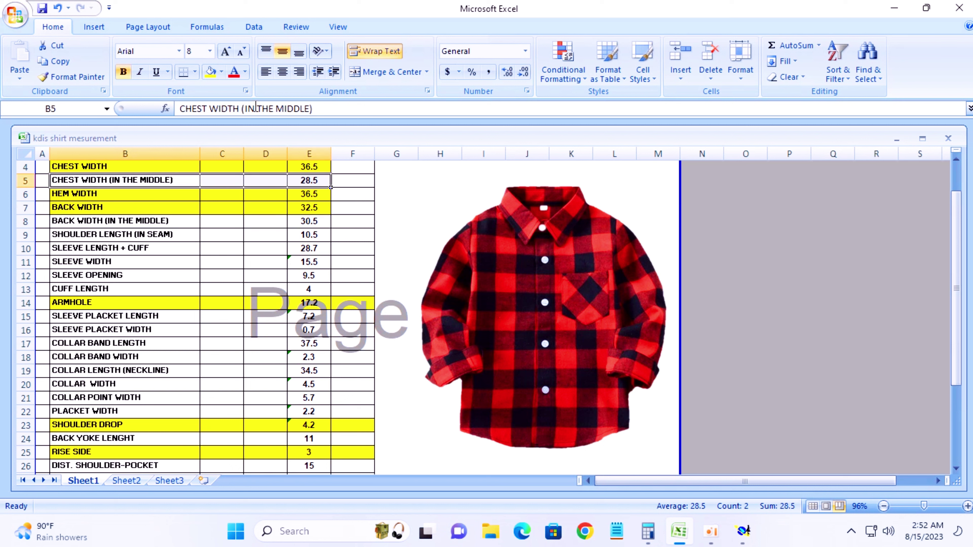
click(210, 71)
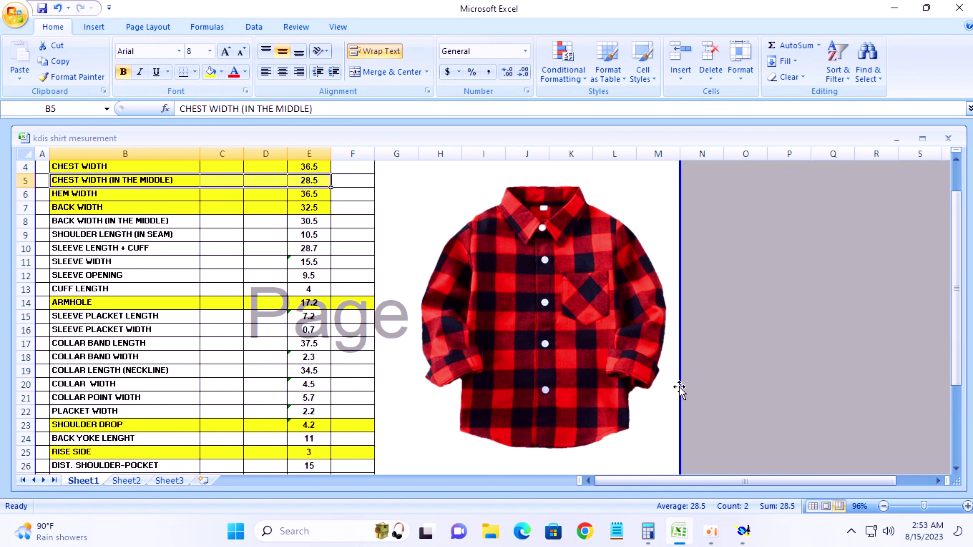
click(743, 531)
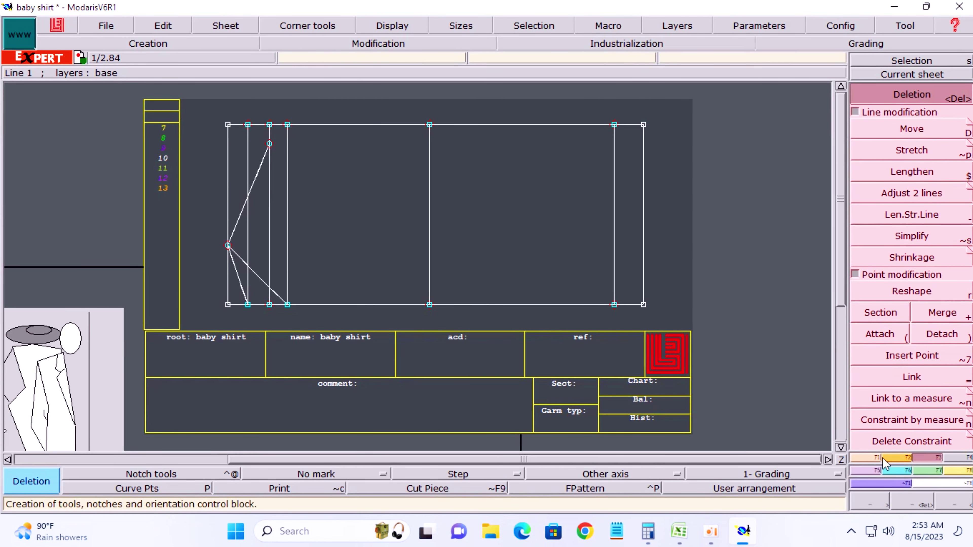
Divide the top-edge stretch up to the new parallel guide into 2 equal parts.
click(870, 457)
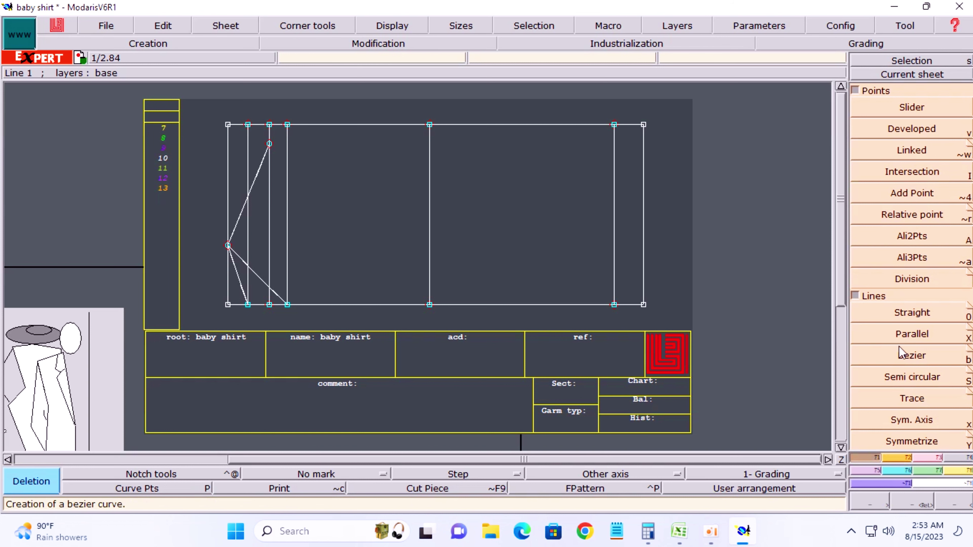
click(926, 280)
click(287, 125)
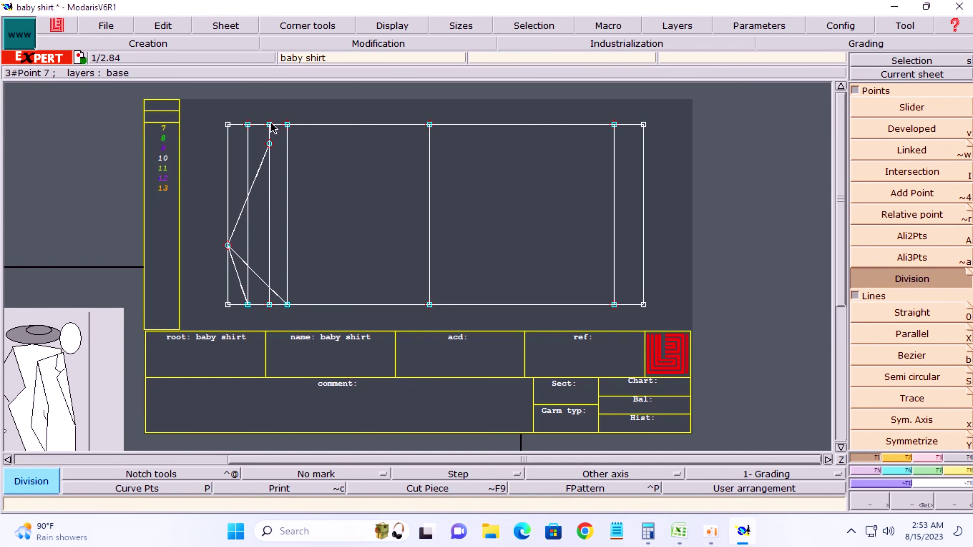
click(430, 125)
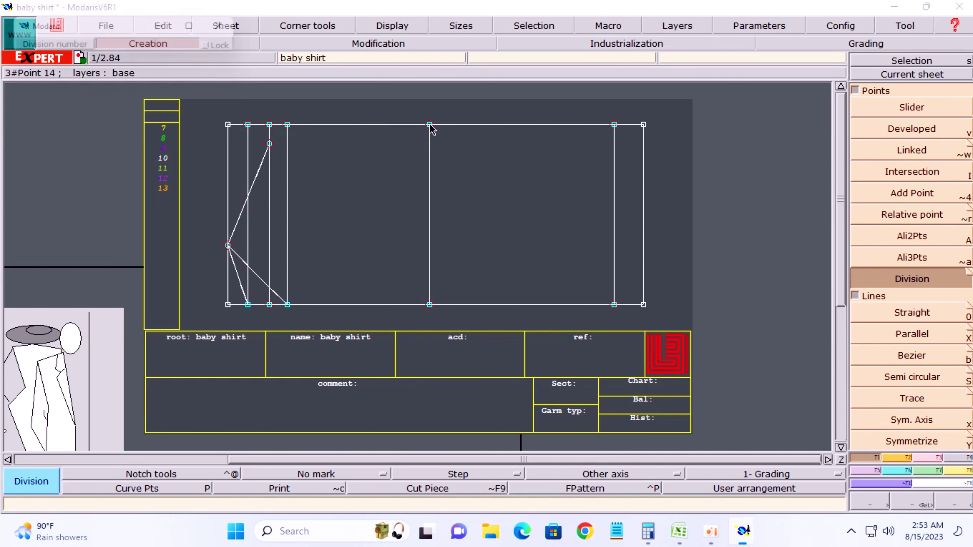
key(Return)
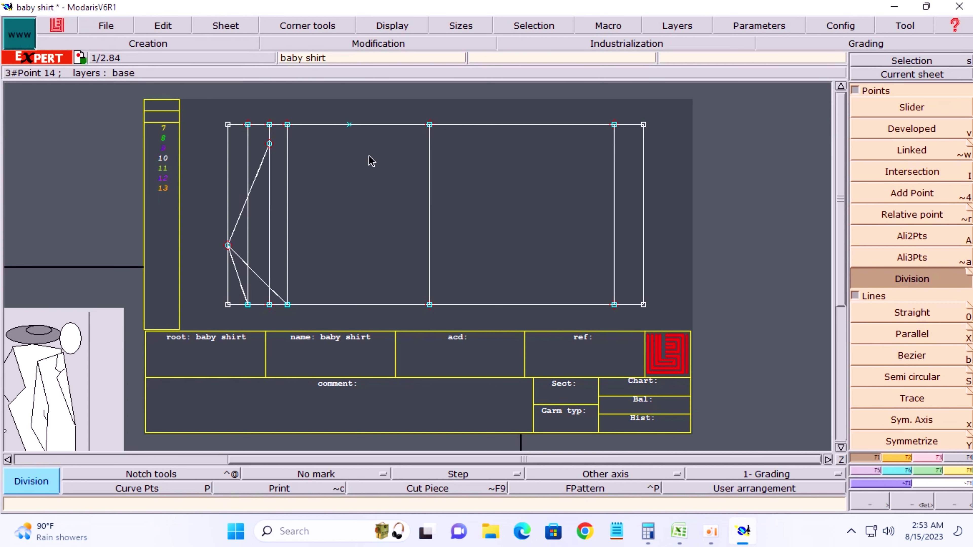
Draw a vertical guide from the top midpoint down past the bottom edge, marking its intersection.
key(b)
click(348, 125)
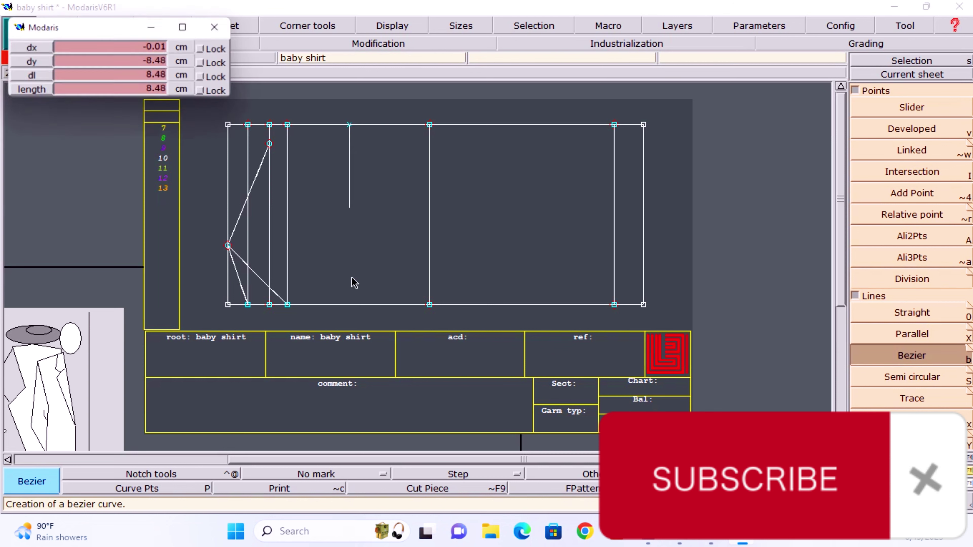
click(349, 329)
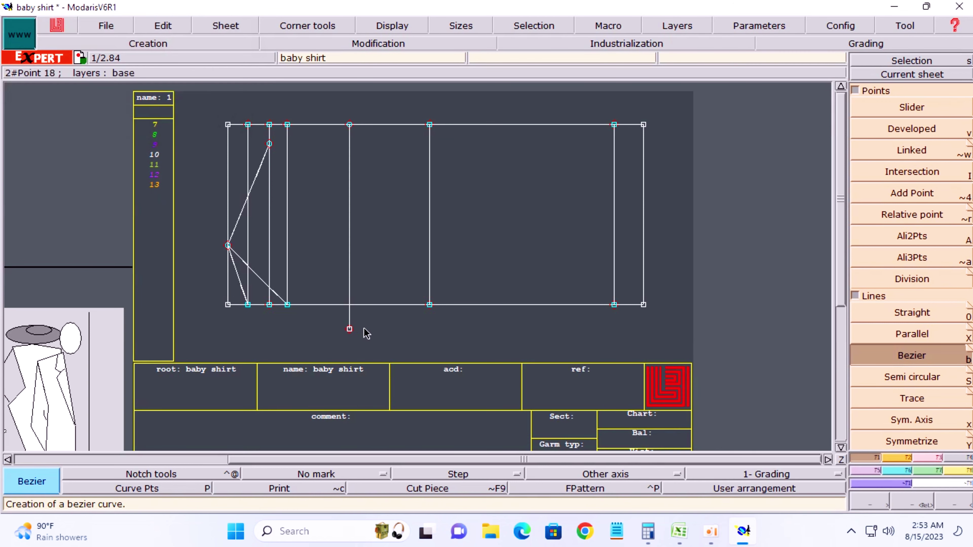
click(924, 172)
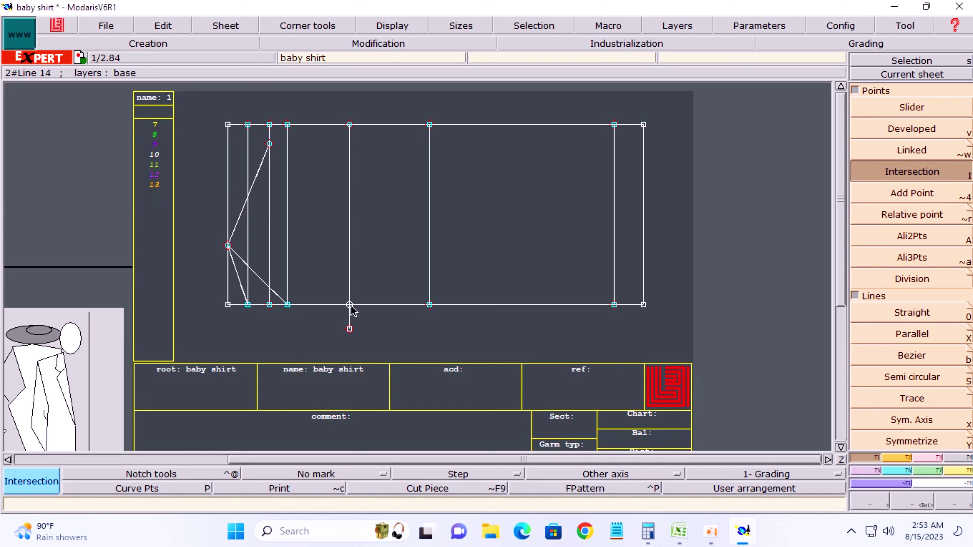
key(ctrl+i)
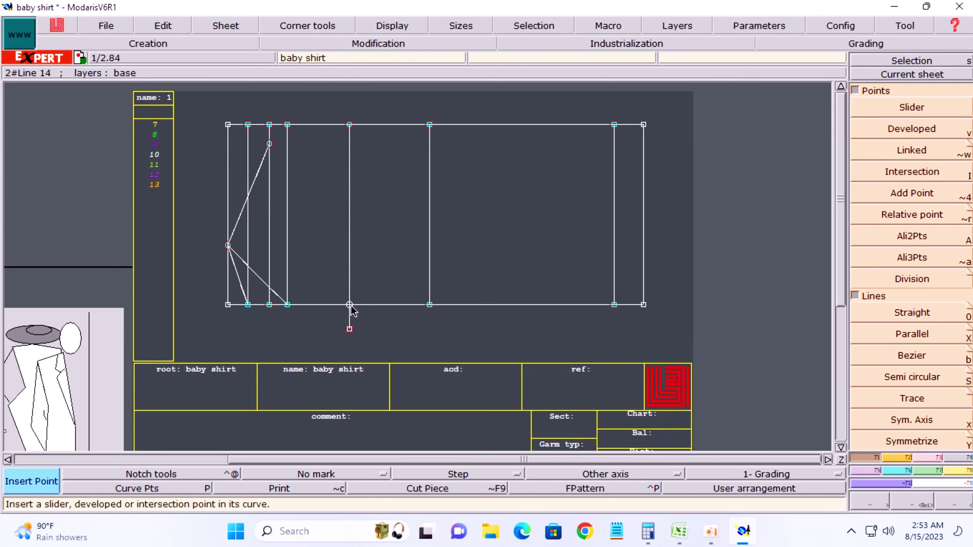
Delete the stub of the vertical guide below the bottom edge.
click(934, 457)
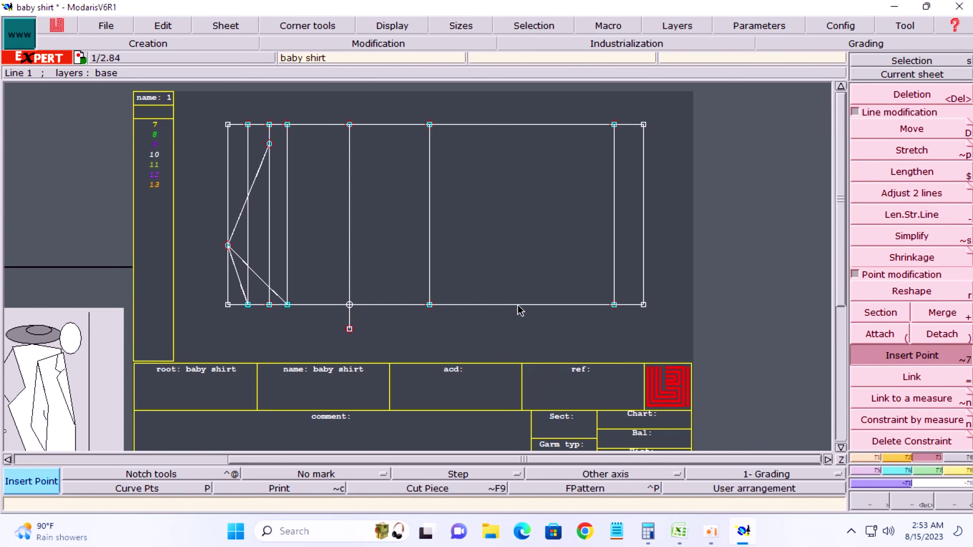
key(Delete)
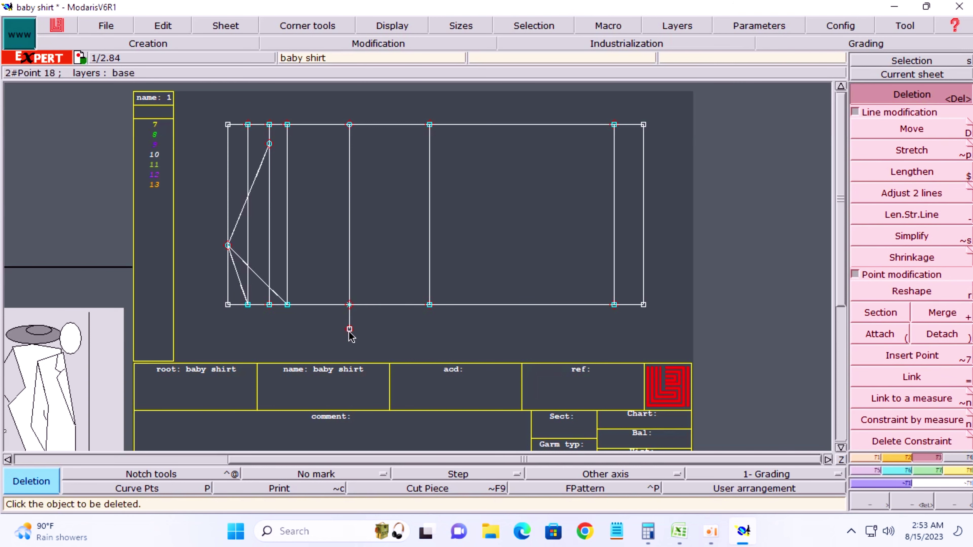
click(349, 330)
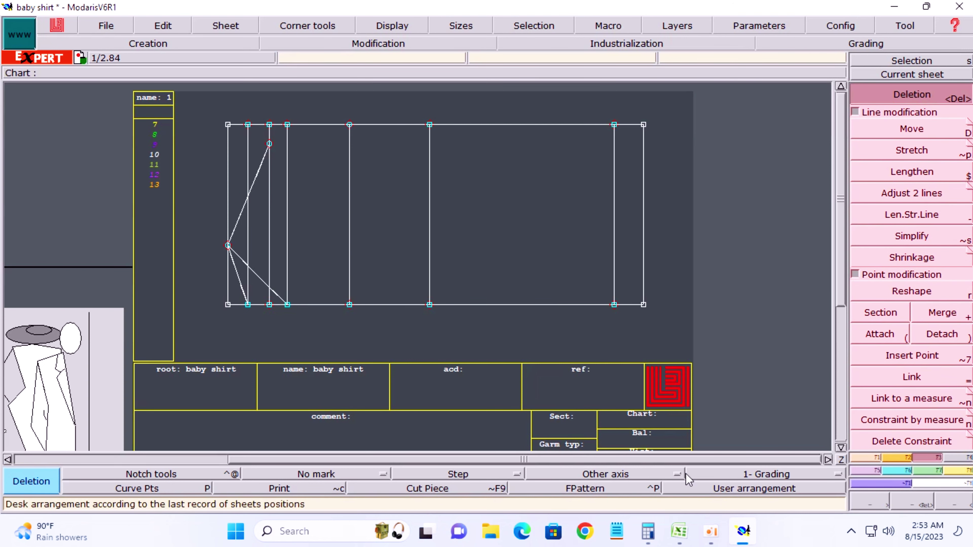
click(685, 542)
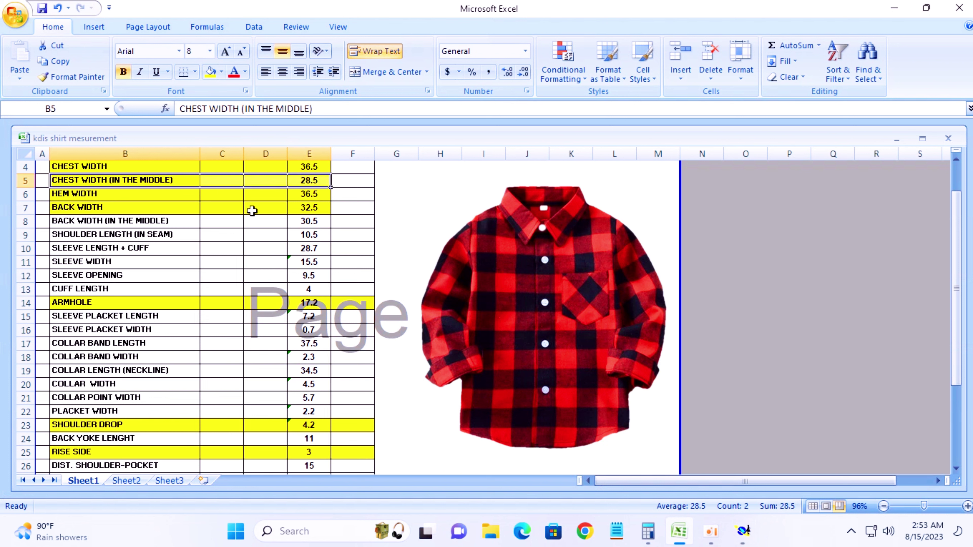
Try halving 28.5 in Calculator; the first attempt gives a wrong result.
click(648, 531)
click(785, 207)
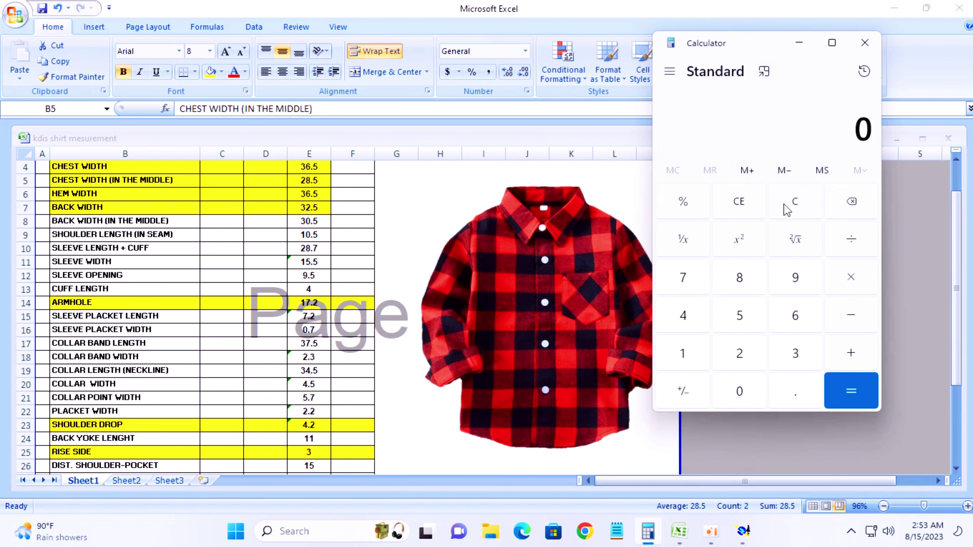
click(741, 358)
click(735, 280)
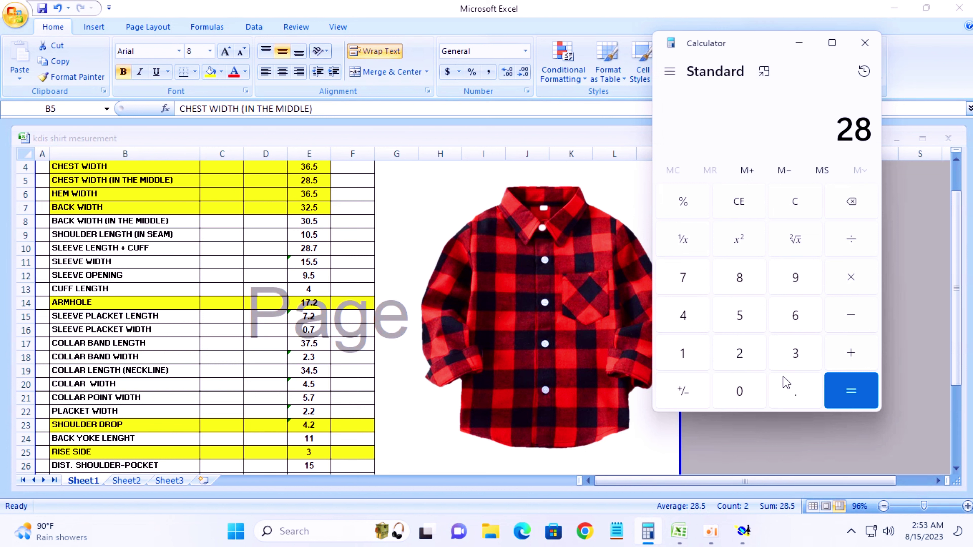
click(794, 390)
click(739, 315)
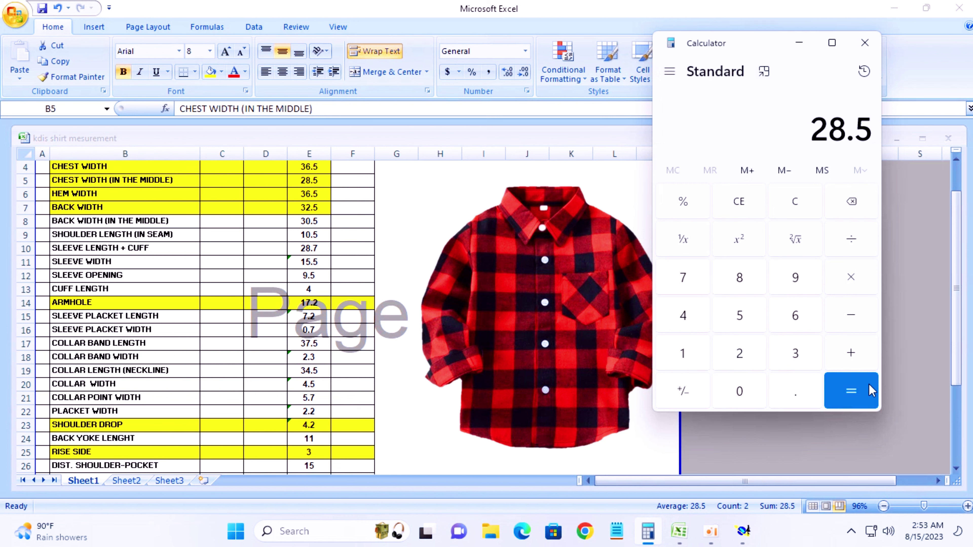
click(835, 386)
click(740, 356)
click(851, 387)
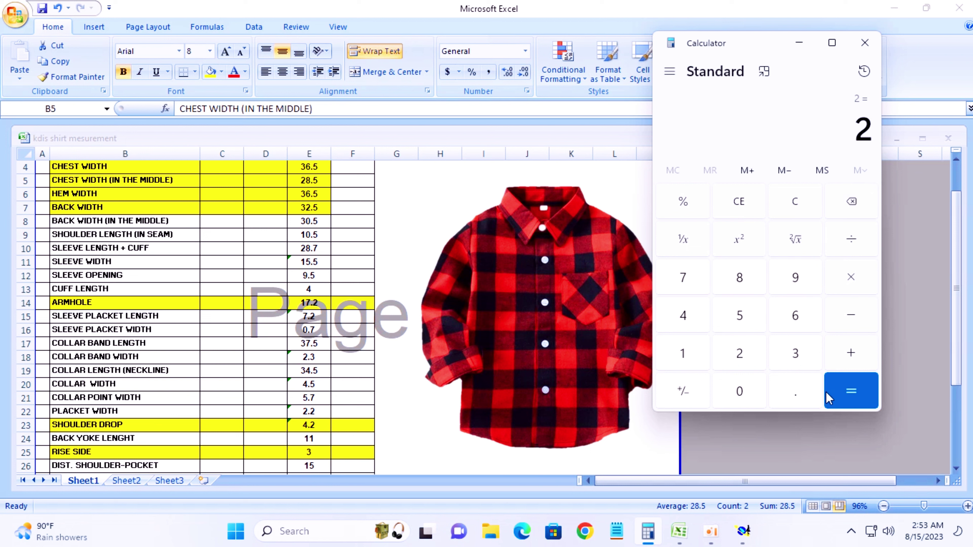
Clear and recompute 28.5 ÷ 2 = 14.25, then return to Modaris.
click(793, 204)
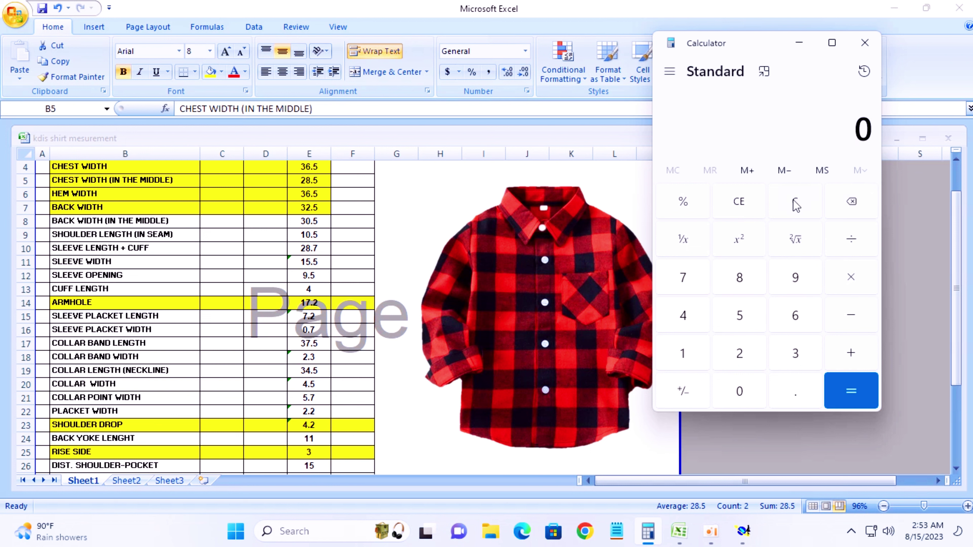
click(740, 358)
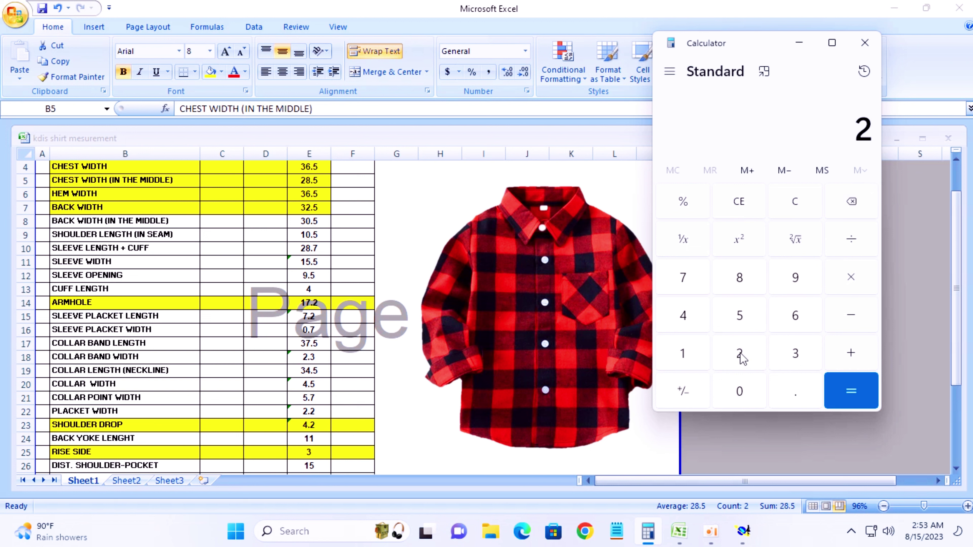
click(740, 277)
click(795, 398)
click(741, 317)
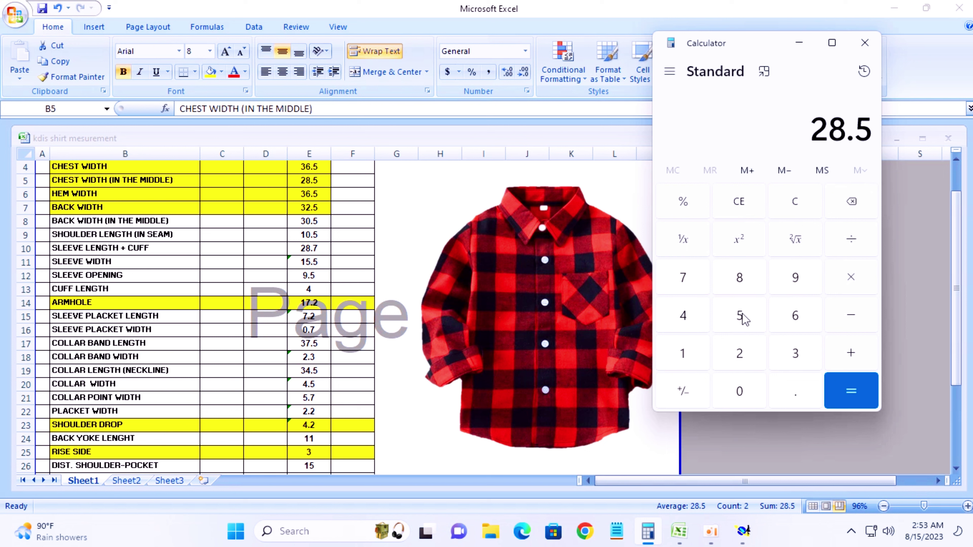
click(854, 254)
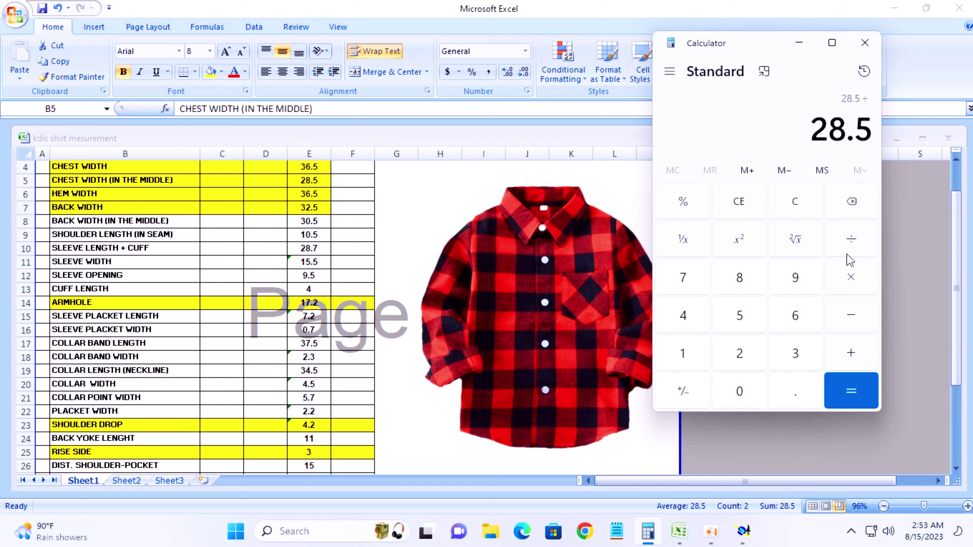
click(740, 354)
click(854, 392)
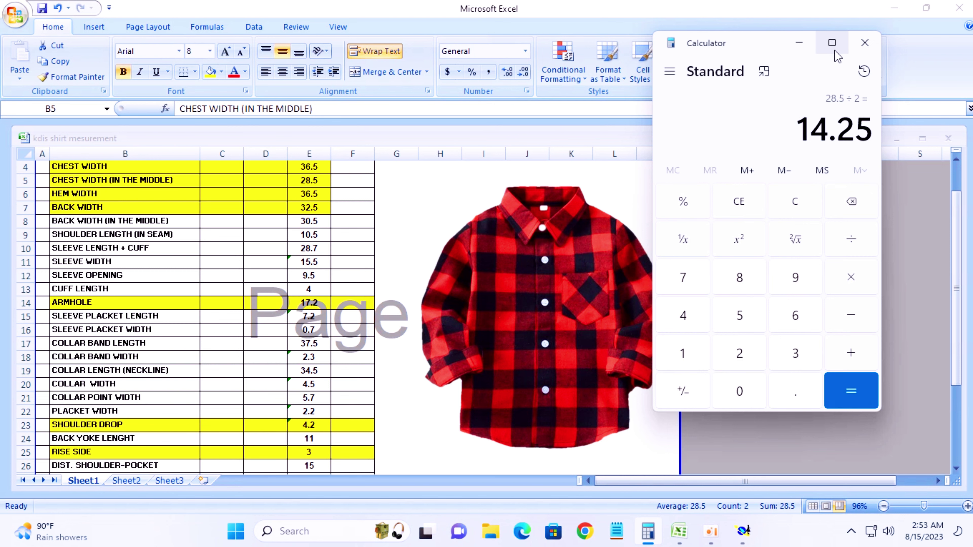
click(743, 530)
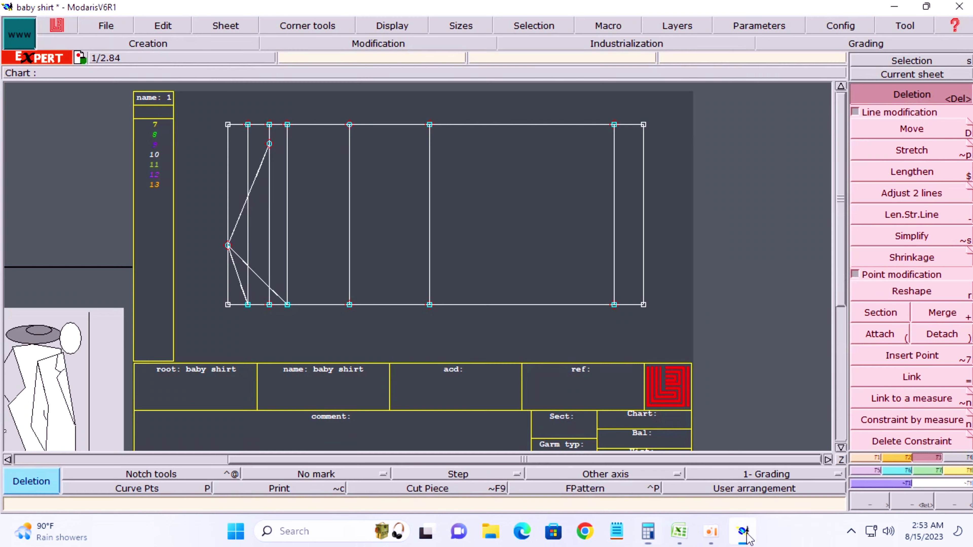
Place a developed point 14.2 cm along the middle vertical guide using a negative curve length.
key(d)
click(350, 305)
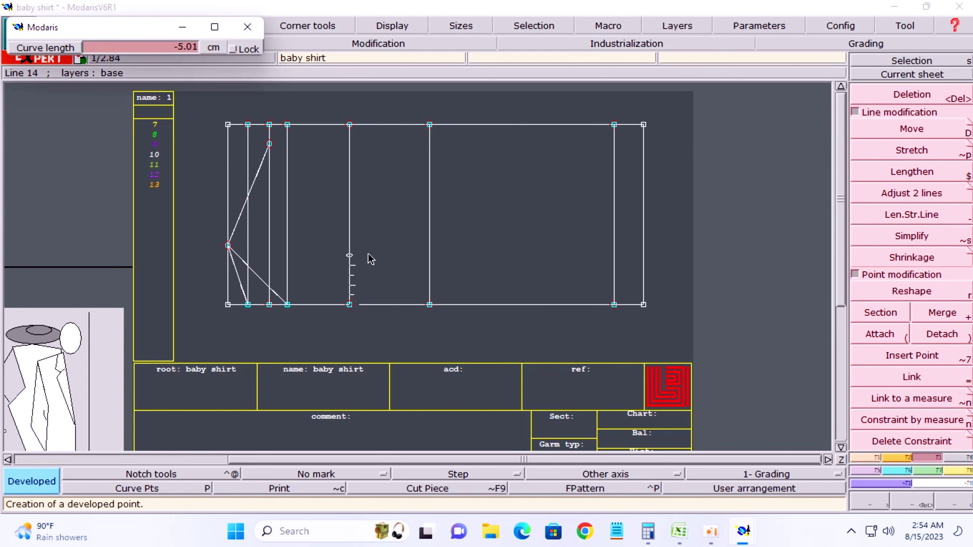
text(-14.25)
key(Return)
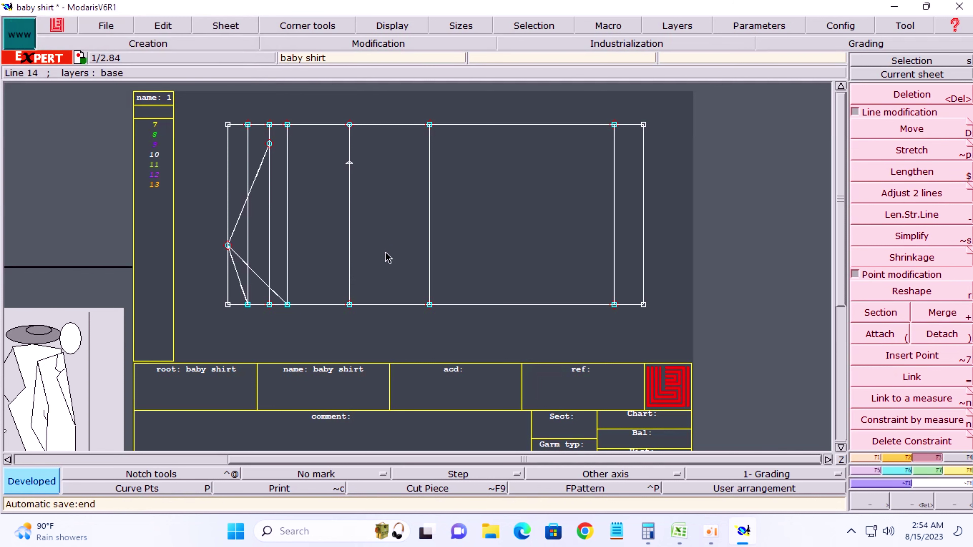
click(679, 531)
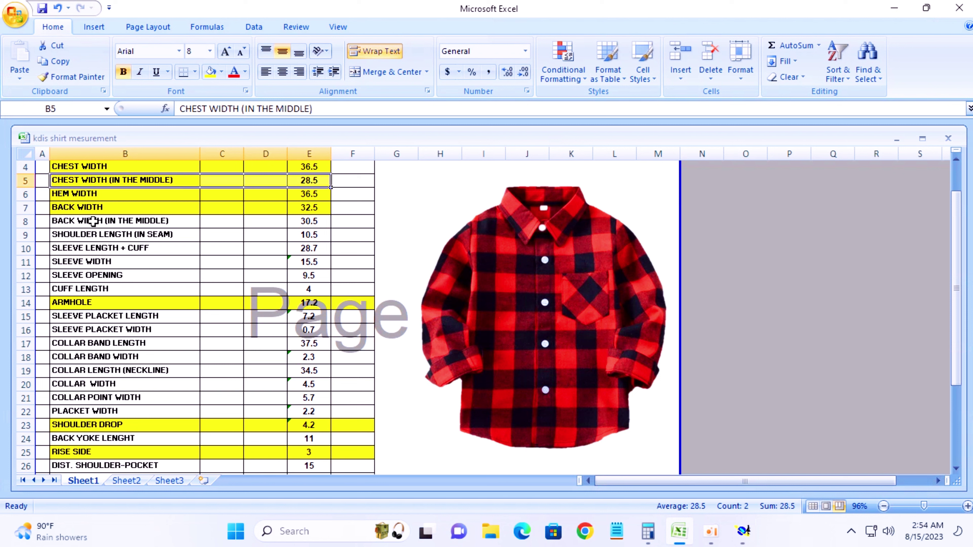
Fill the BACK WIDTH (IN THE MIDDLE) row B8:E8 yellow and clear the Calculator.
drag(61, 218, 304, 220)
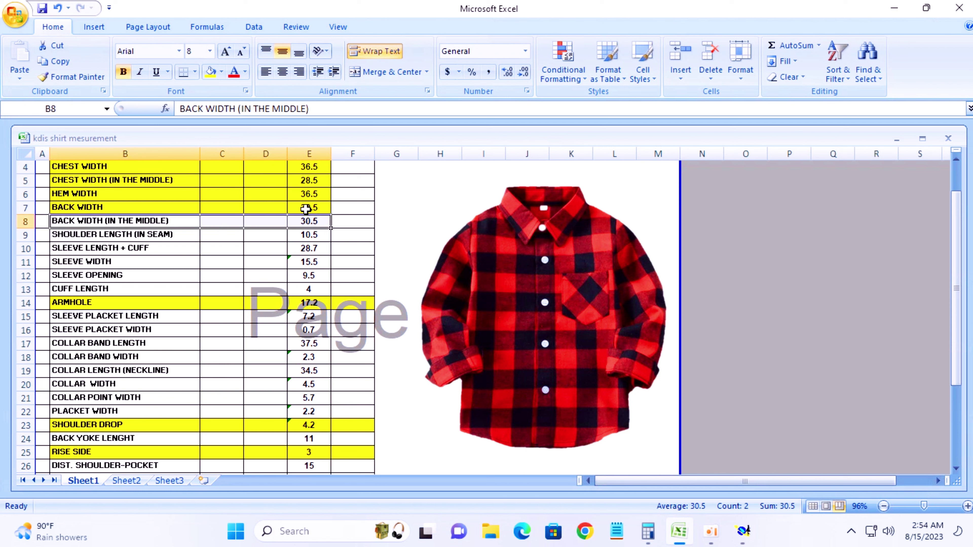
click(211, 72)
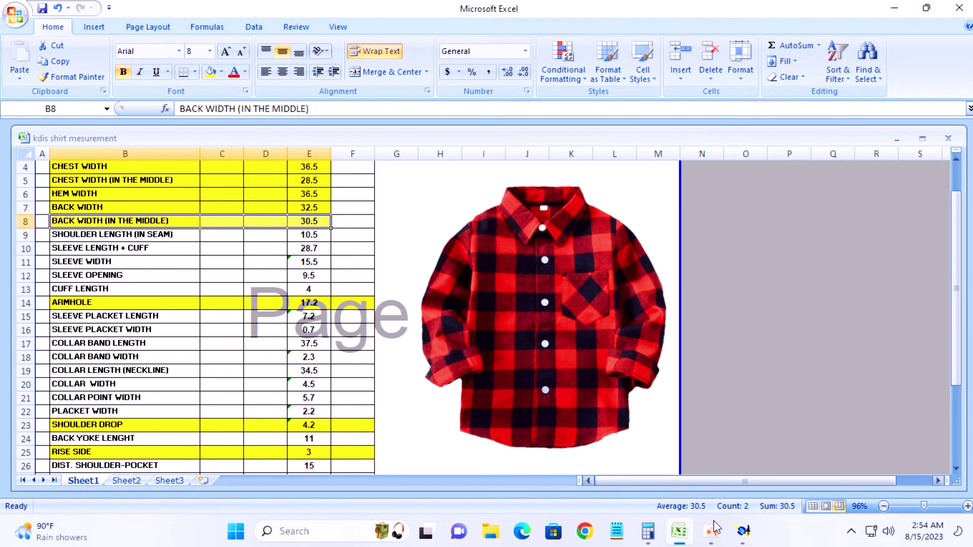
click(648, 531)
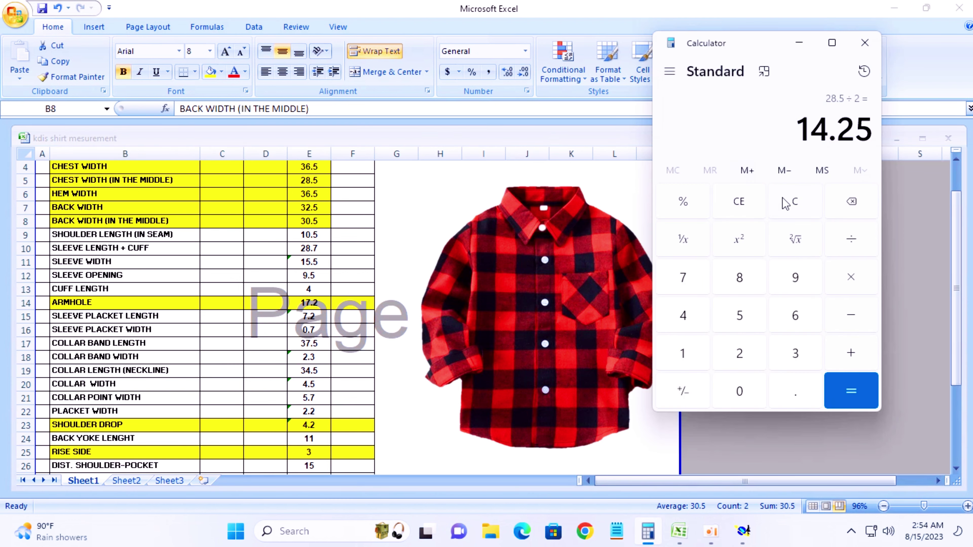
click(796, 205)
Compute 30.5 ÷ 2 = 15.25 in Calculator, then return to Modaris.
click(797, 357)
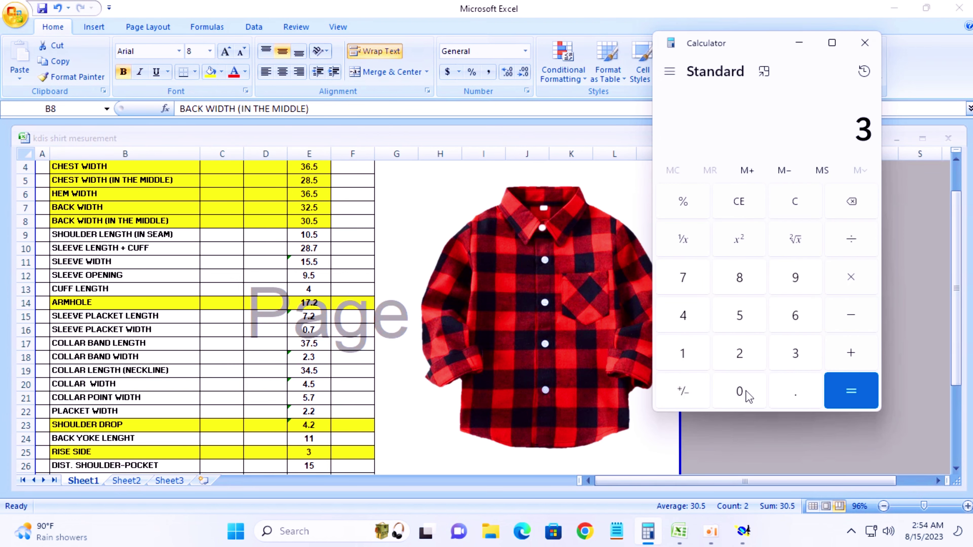
click(747, 395)
click(803, 401)
click(746, 317)
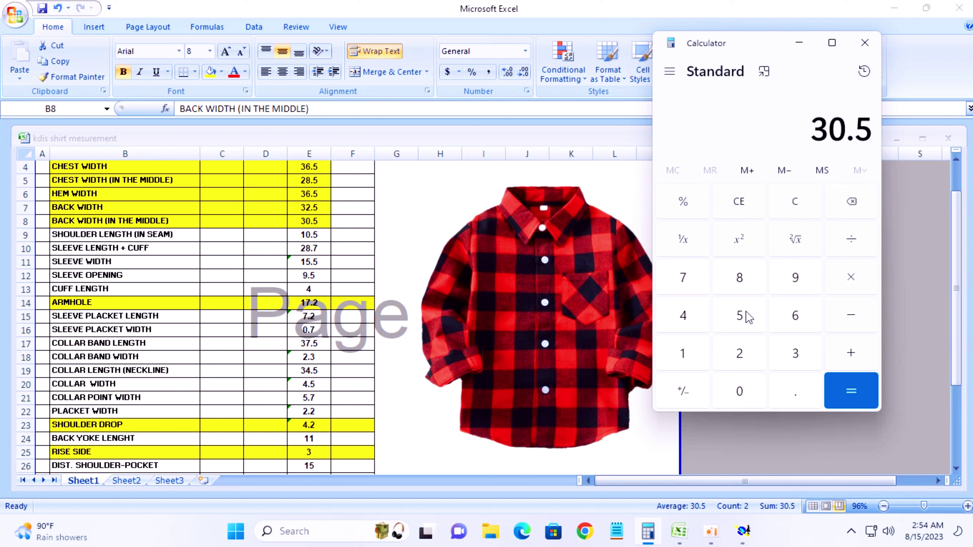
click(851, 239)
click(739, 353)
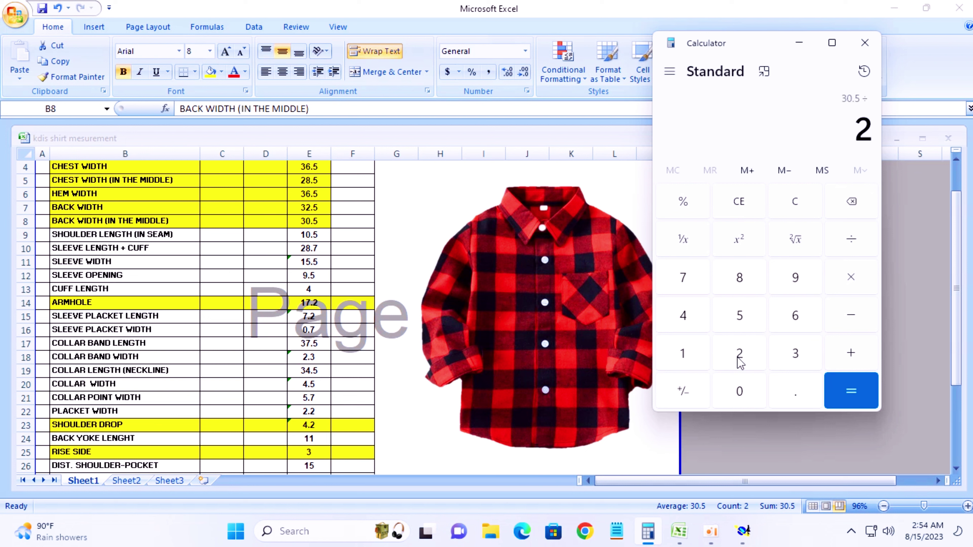
click(848, 390)
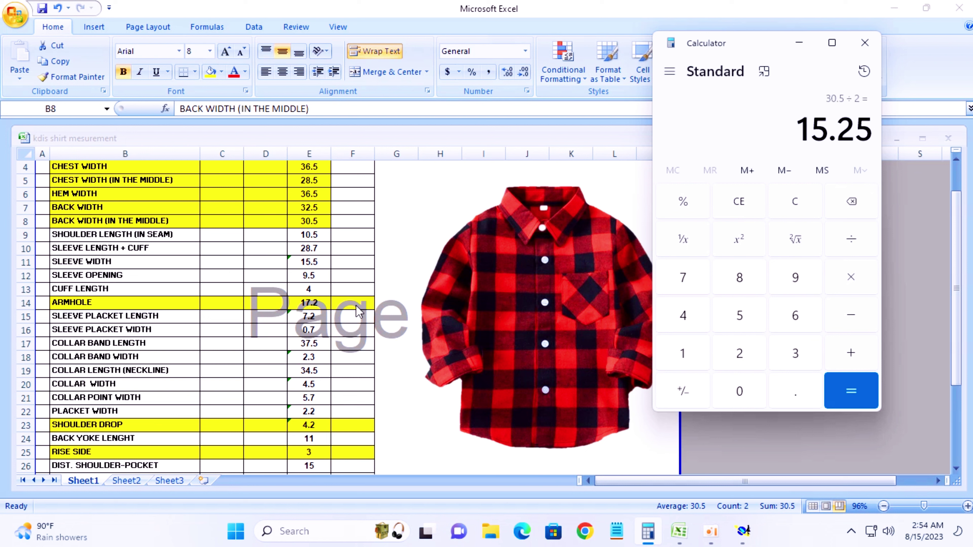
click(744, 530)
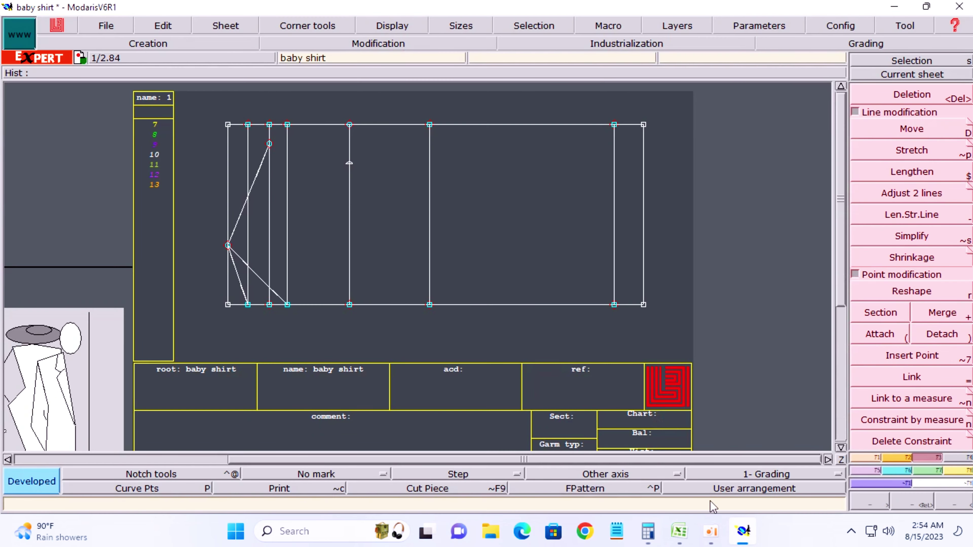
Add a second developed point at -15.25 on the middle guide and insert both points into the line.
click(349, 305)
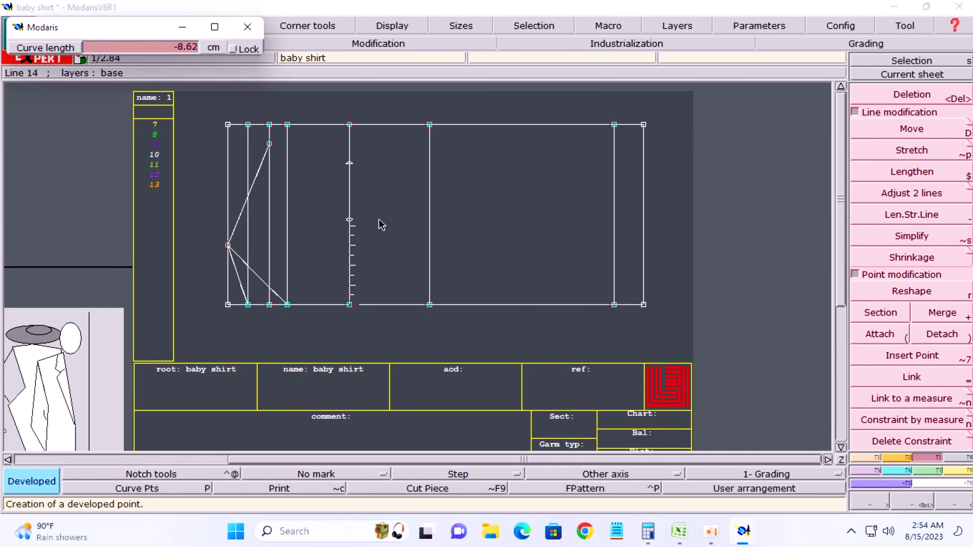
text(-15)
key(Return)
key(z)
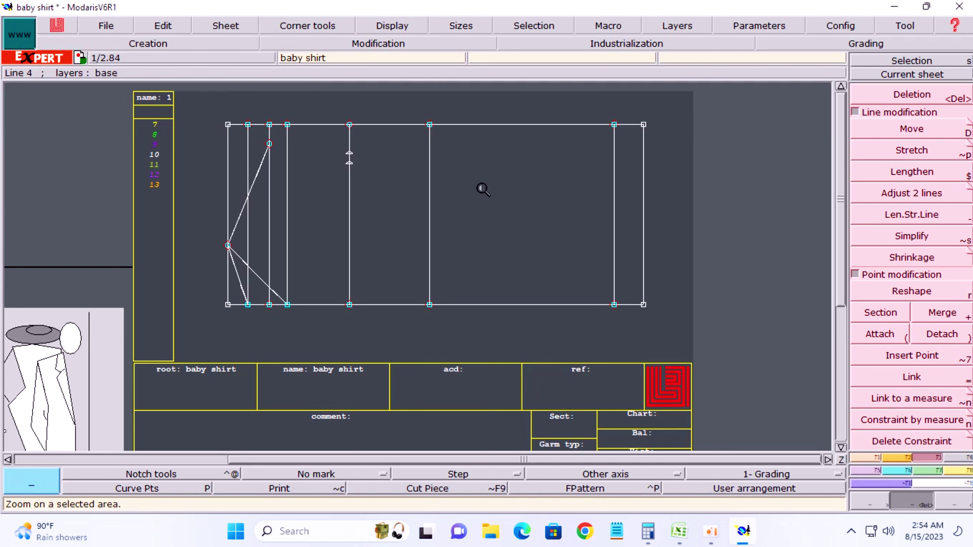
drag(482, 189, 515, 204)
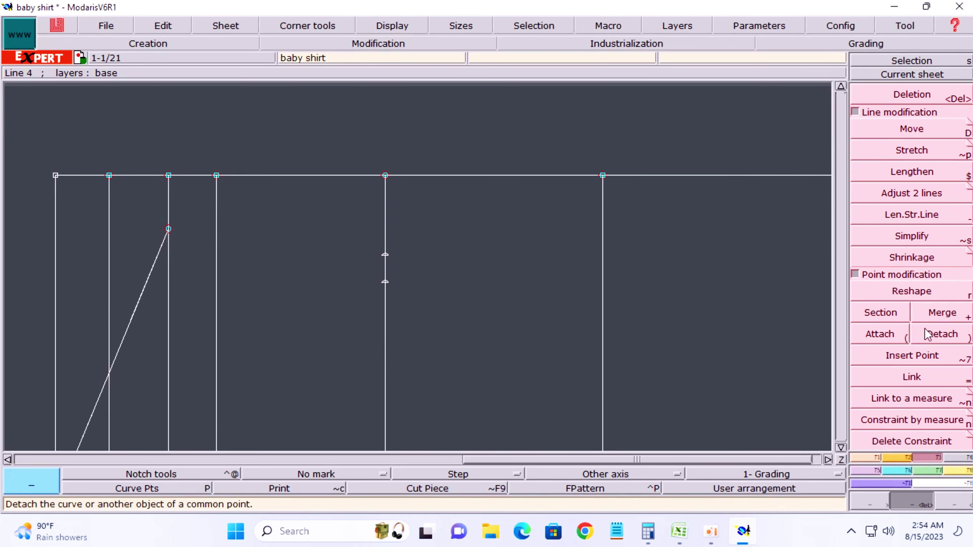
click(931, 357)
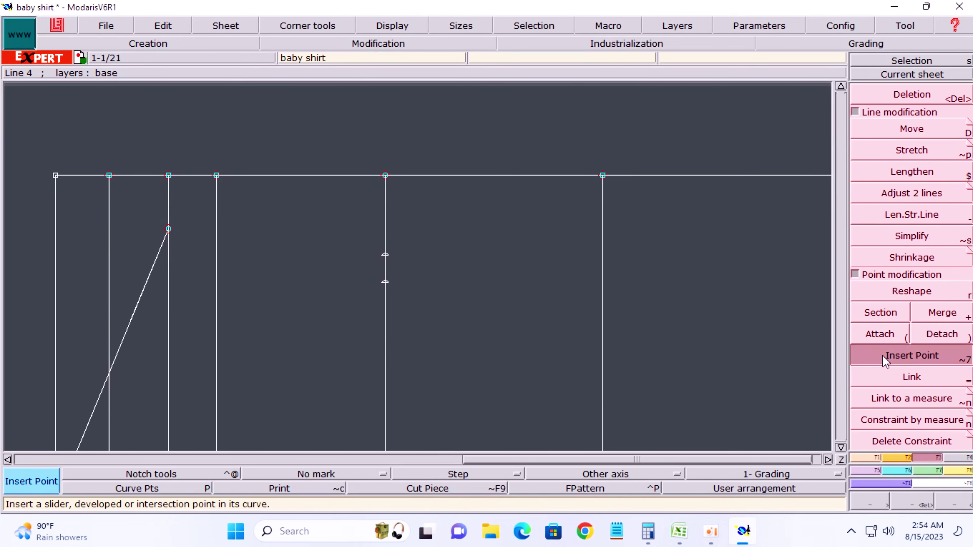
click(393, 280)
click(385, 270)
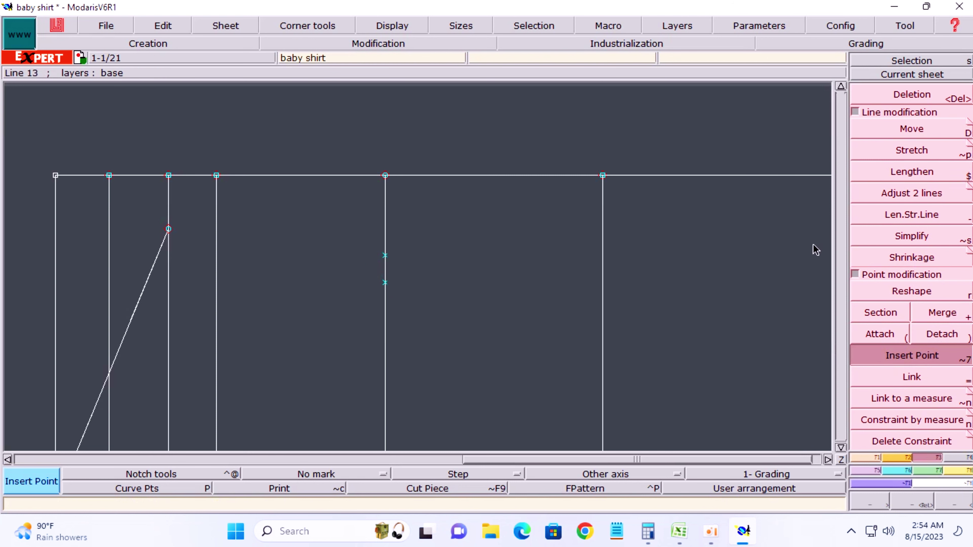
click(878, 460)
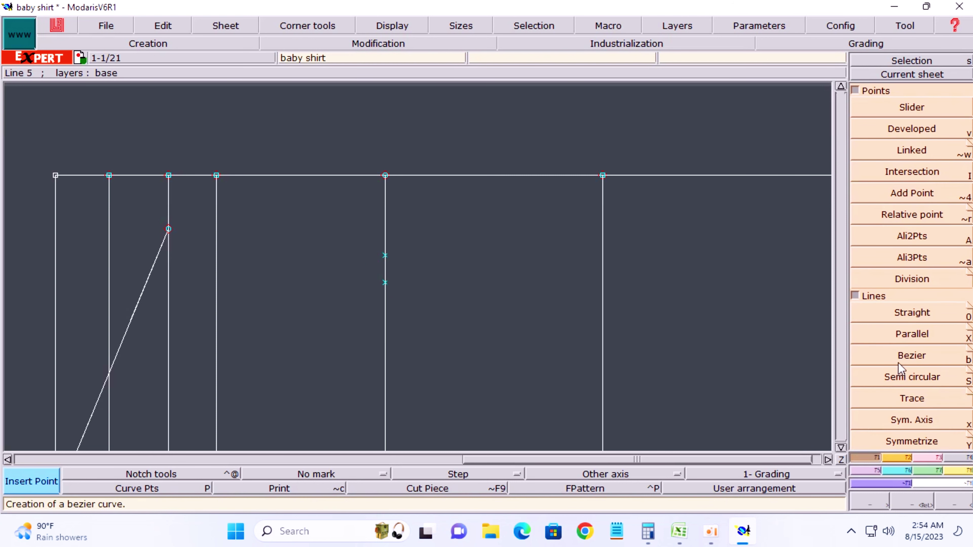
Draw a Bezier line from the slanted line's top through the middle guide point to the top line.
click(906, 355)
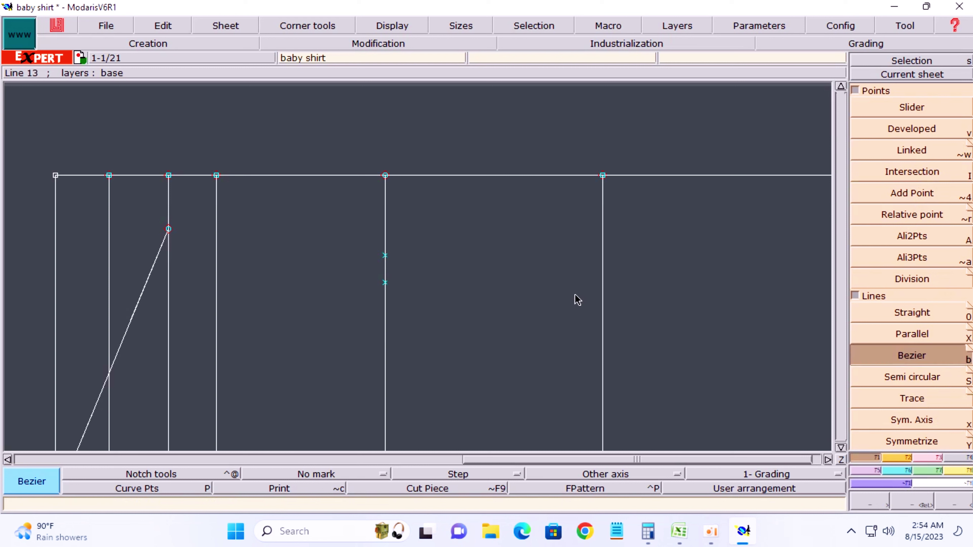
click(168, 229)
click(385, 282)
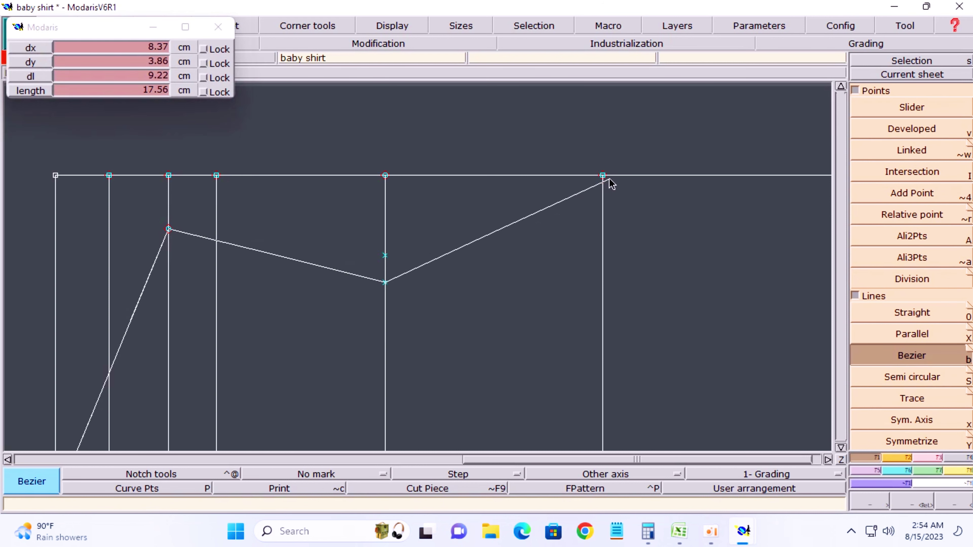
click(603, 175)
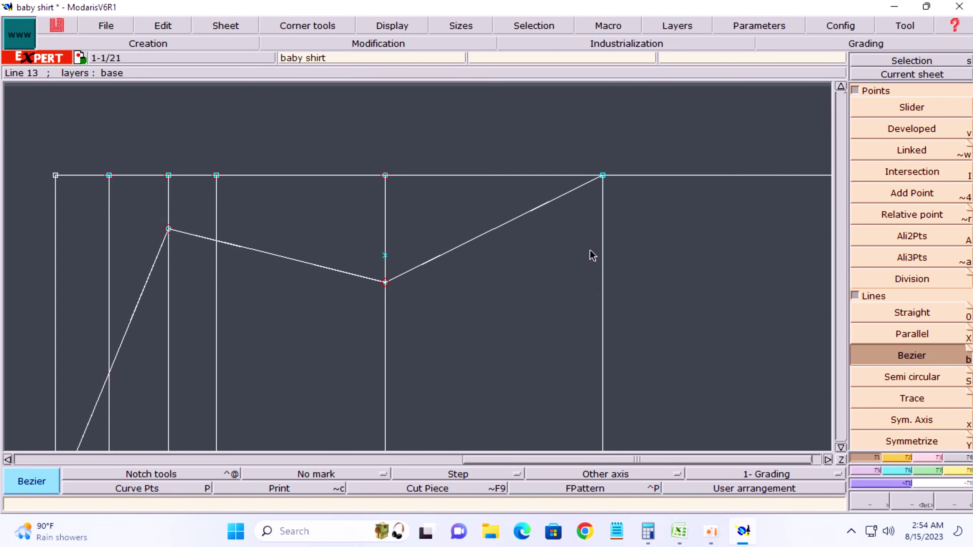
key(F1)
key(F2)
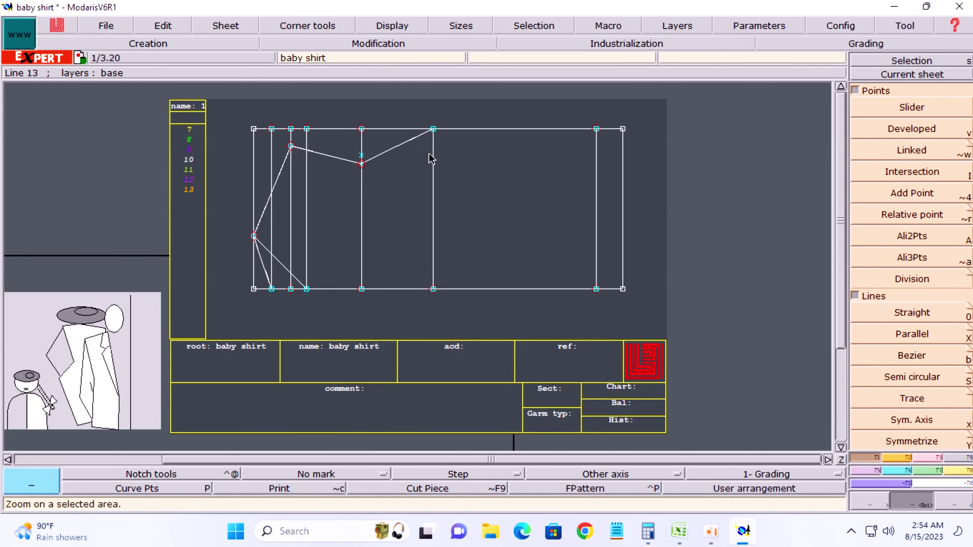
drag(235, 108, 518, 309)
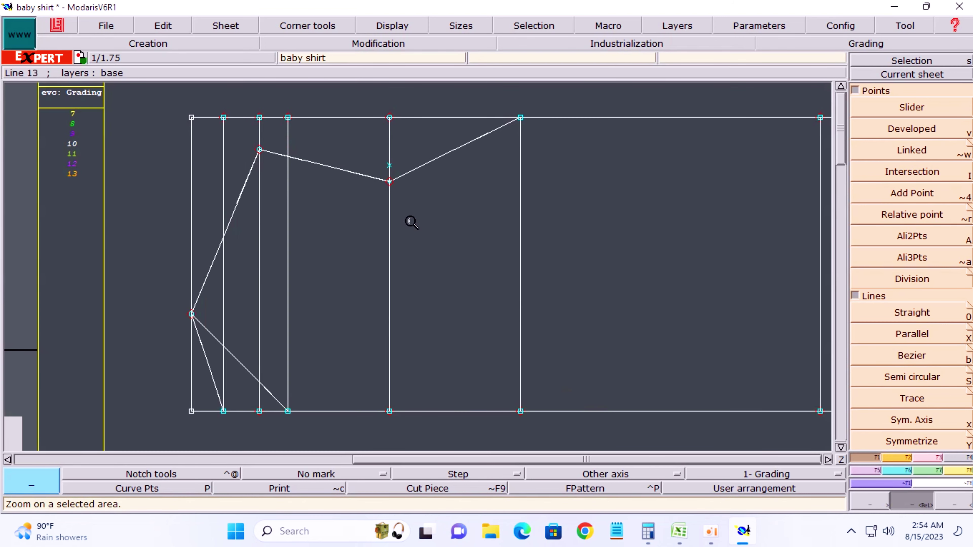
click(391, 27)
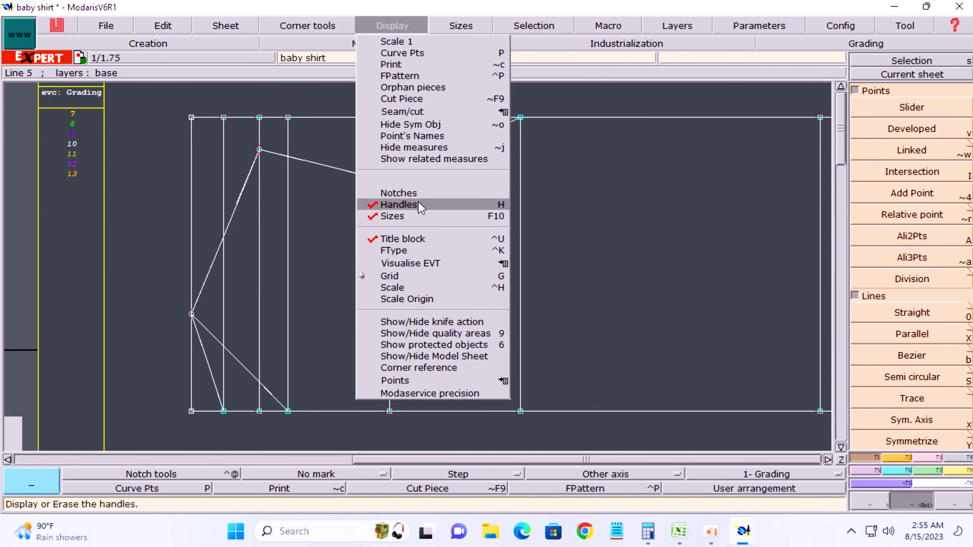
click(615, 194)
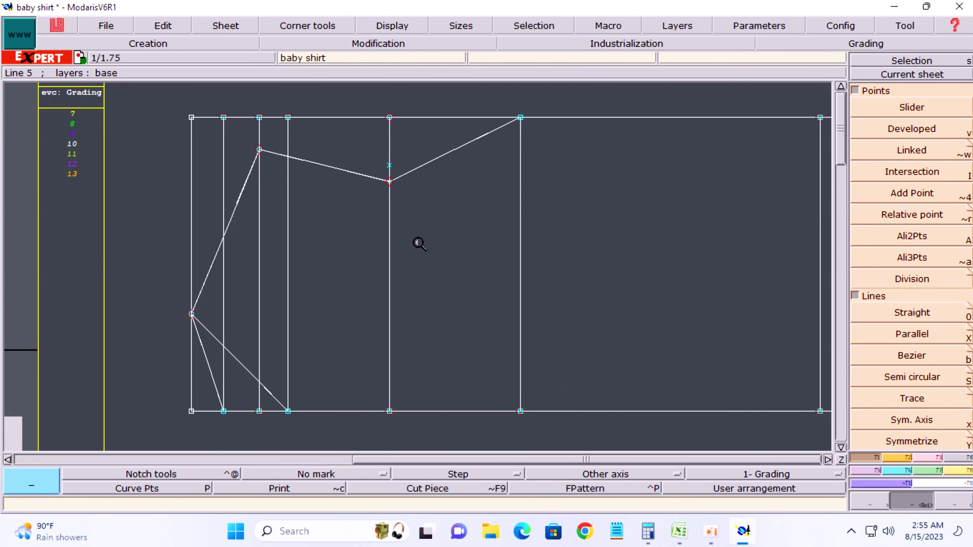
Reshape the line's upper segment into a curve bending up to the top line.
click(932, 459)
click(917, 291)
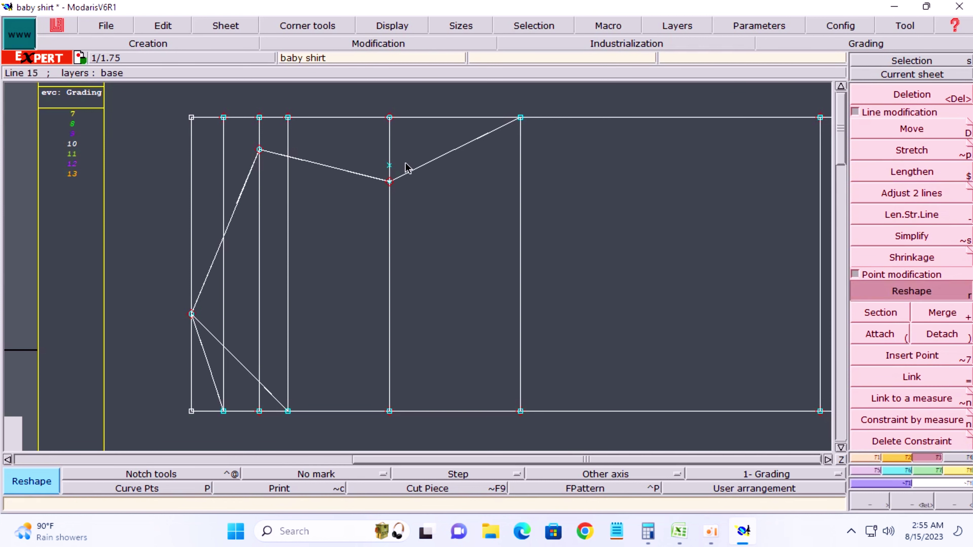
click(419, 172)
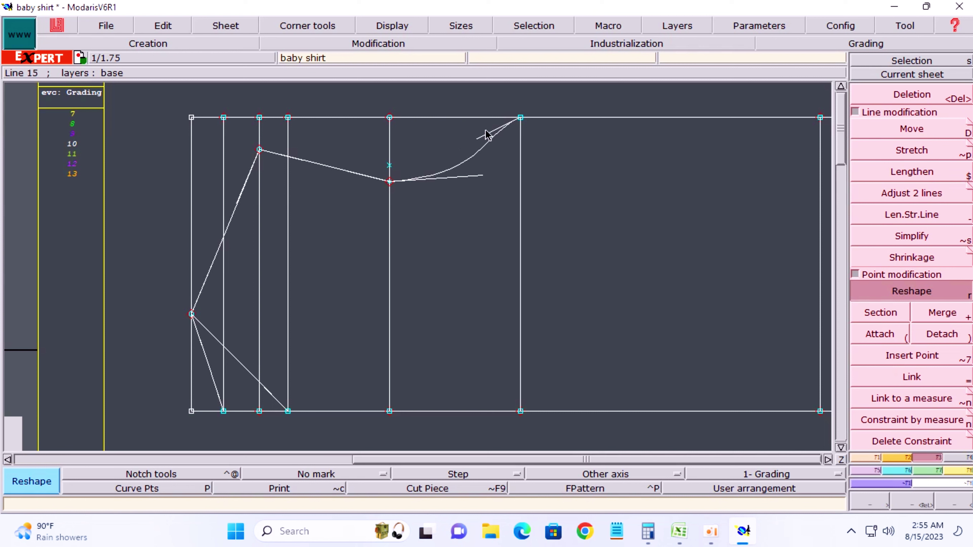
click(491, 179)
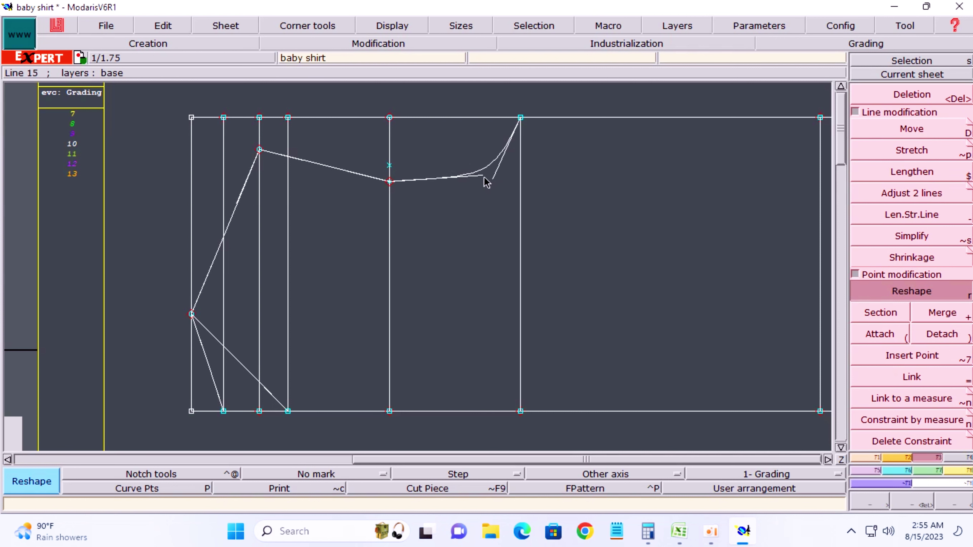
click(475, 196)
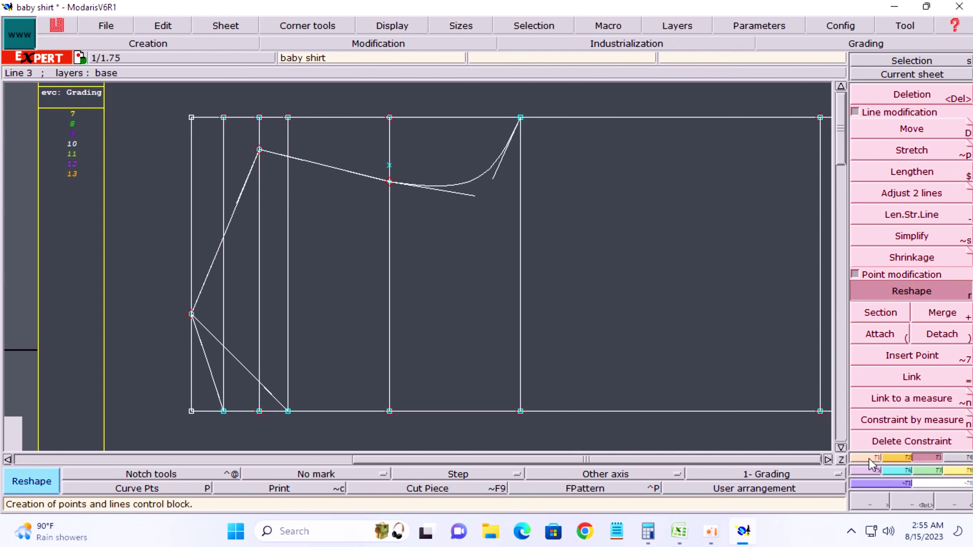
Turn on All sizes precision in the parallel and symmetry options.
click(877, 458)
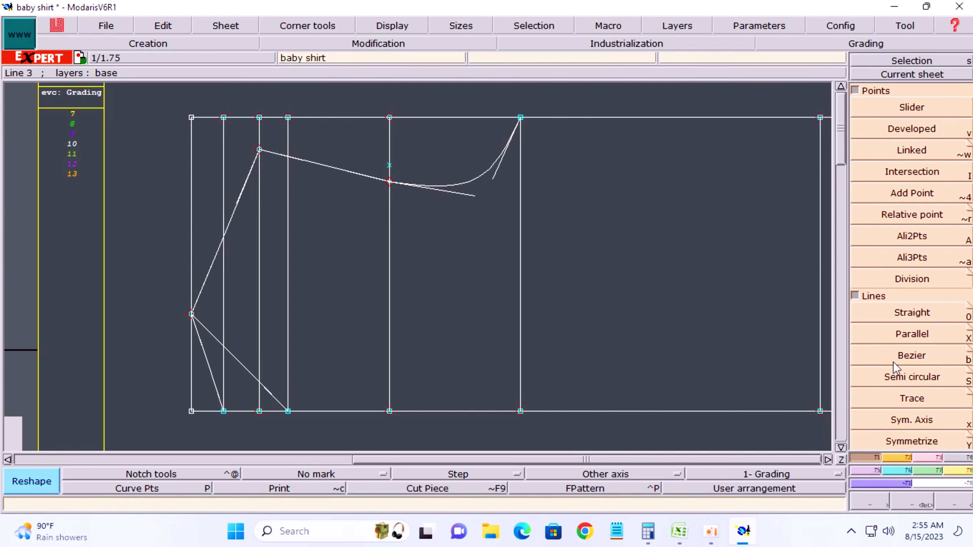
click(971, 333)
click(63, 69)
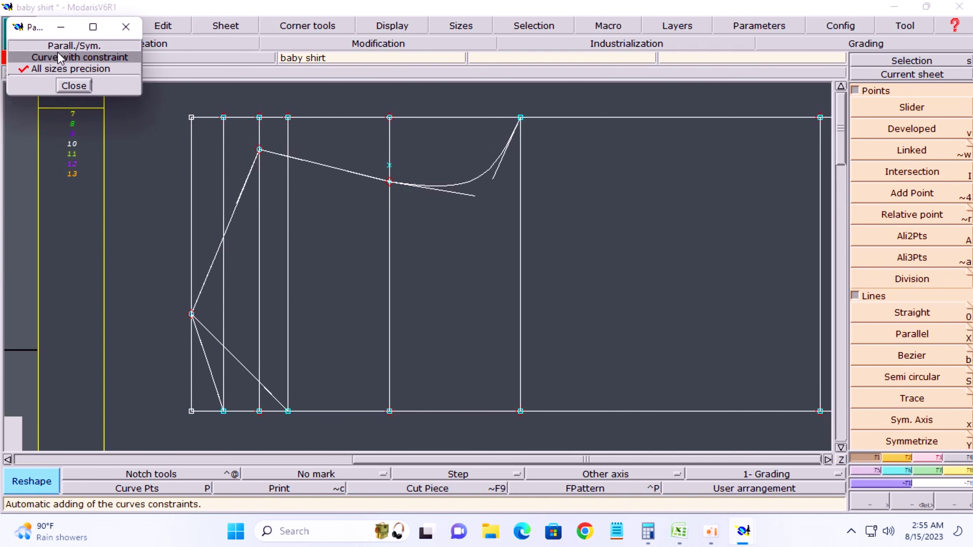
click(74, 86)
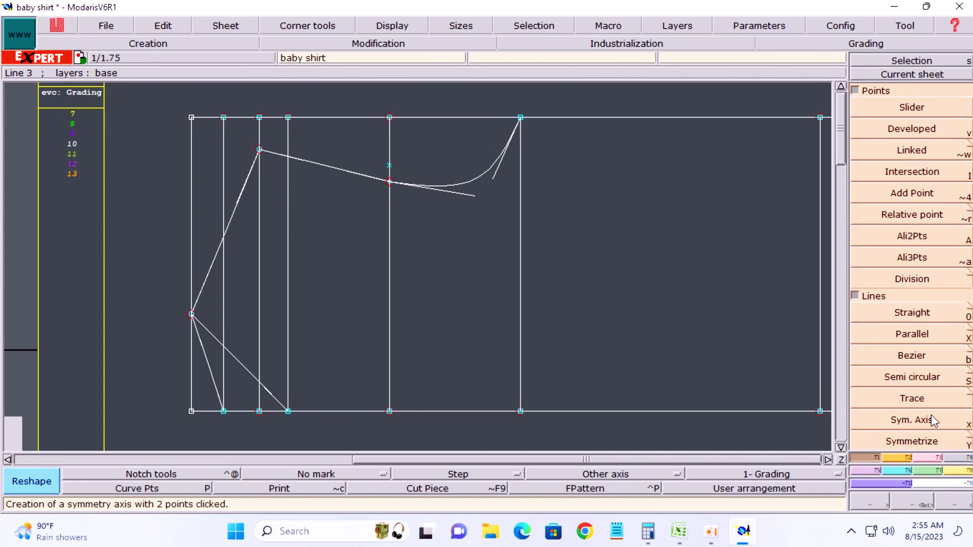
Create a symmetry axis along the top line and mirror the armhole curve across it.
click(932, 426)
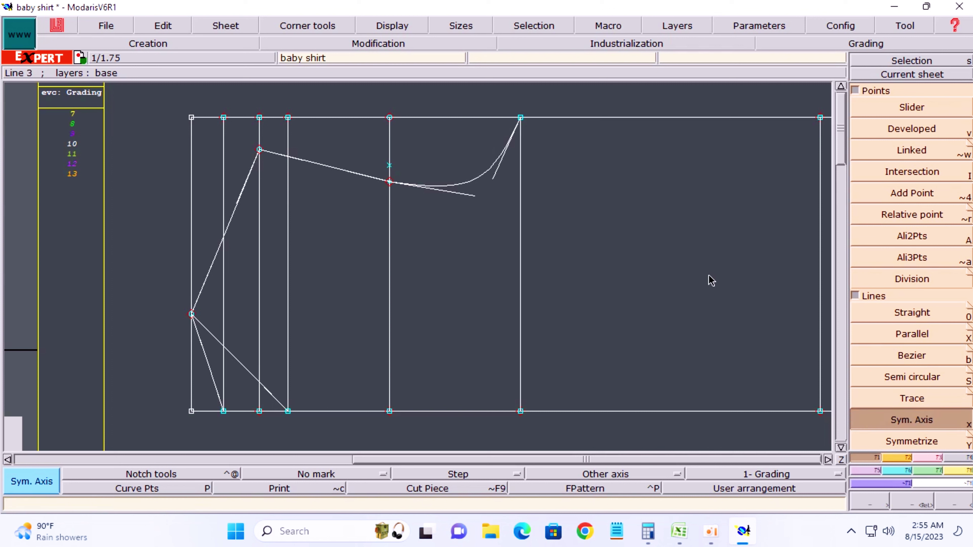
click(260, 118)
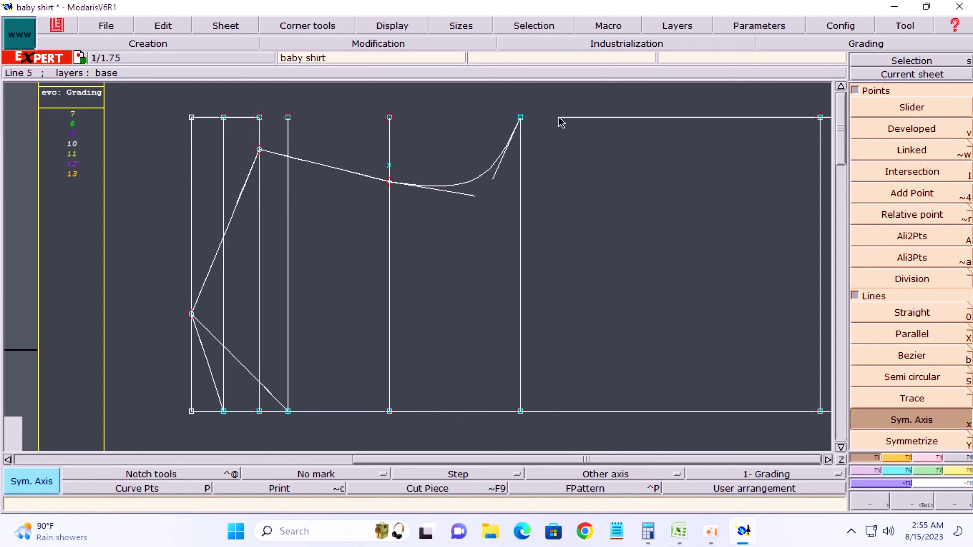
click(520, 117)
key(y)
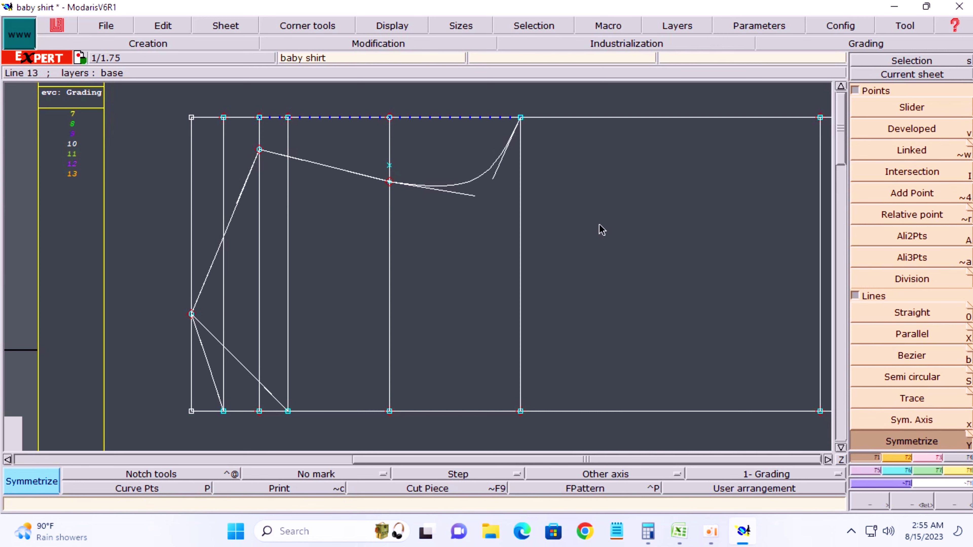
click(471, 186)
key(F12)
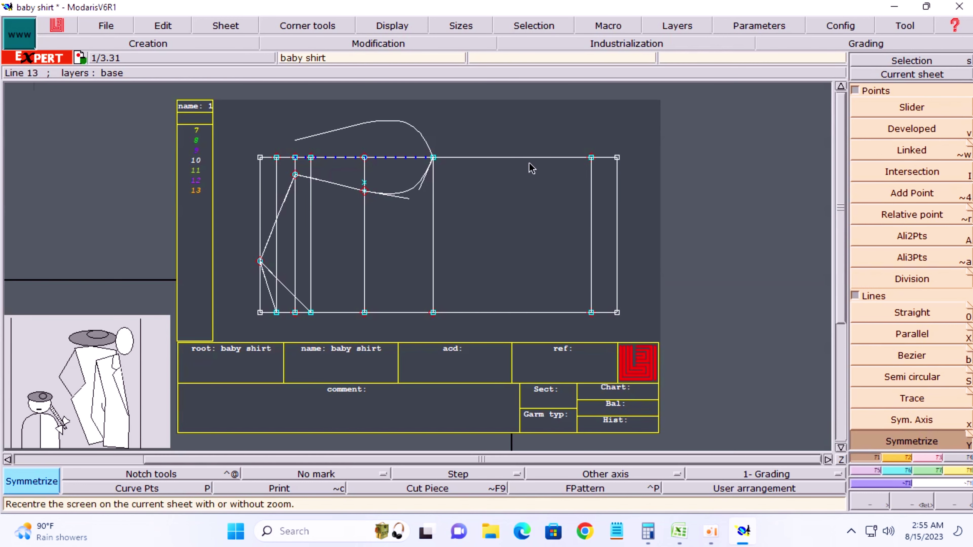
key(F11)
drag(226, 110, 578, 247)
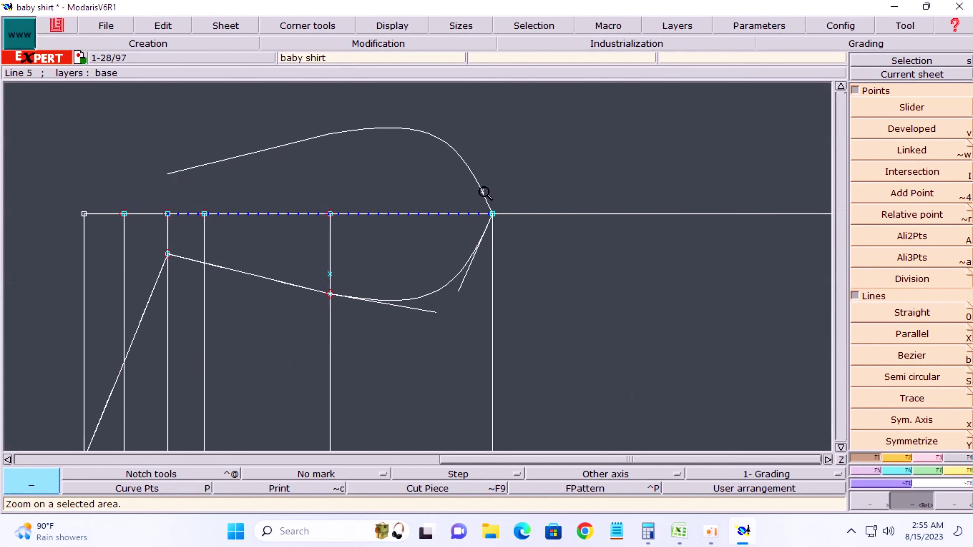
Adjust the armhole curve's tangents into a smoother sweep through the middle guide point.
key(shift+s)
key(shift+e)
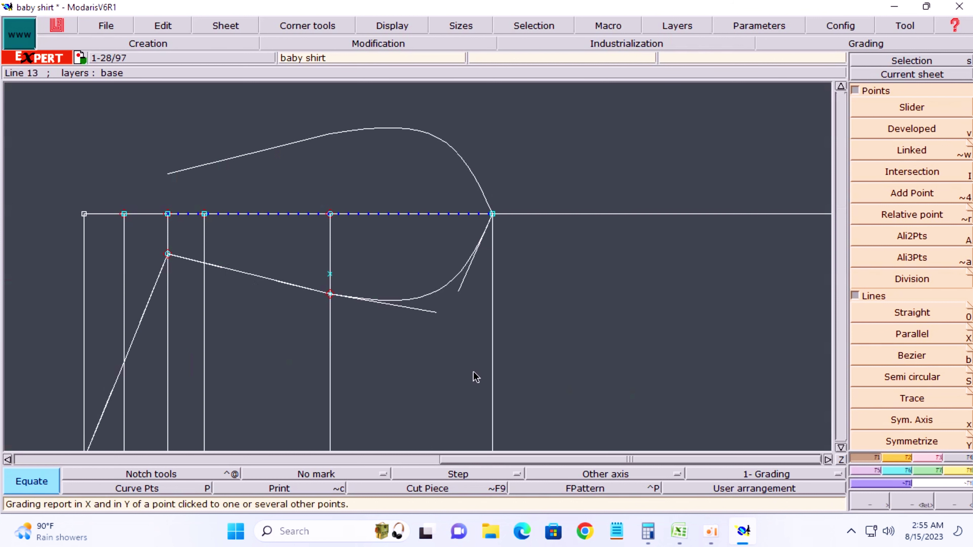
key(r)
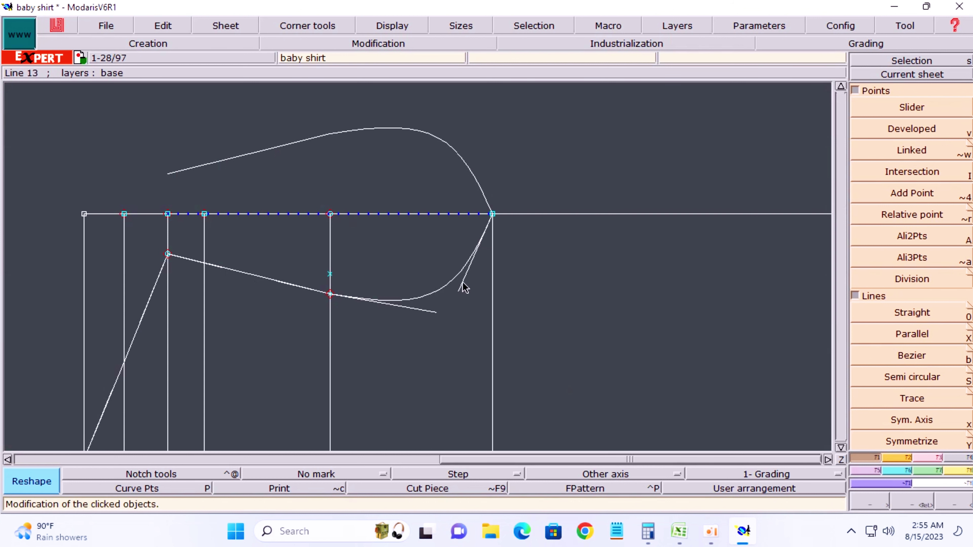
drag(463, 288, 485, 289)
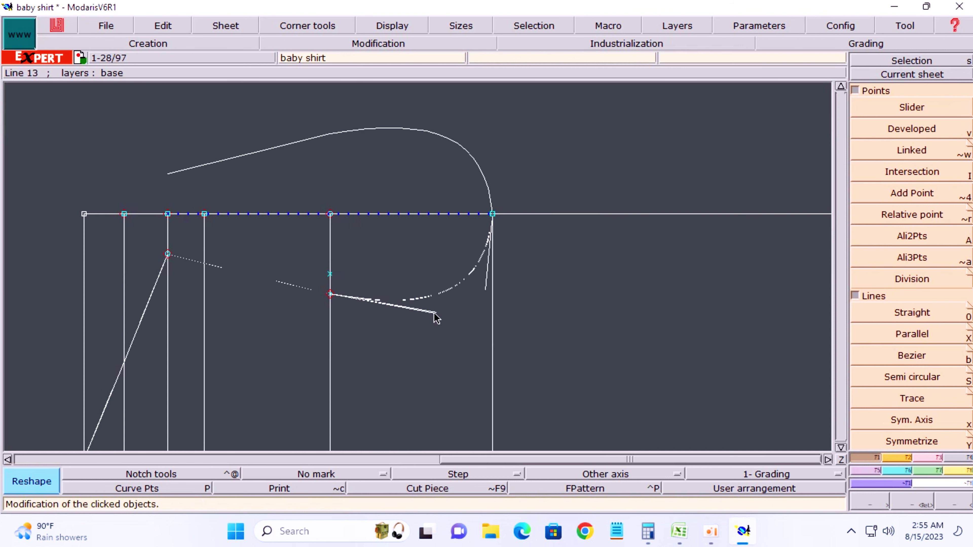
drag(434, 313, 434, 318)
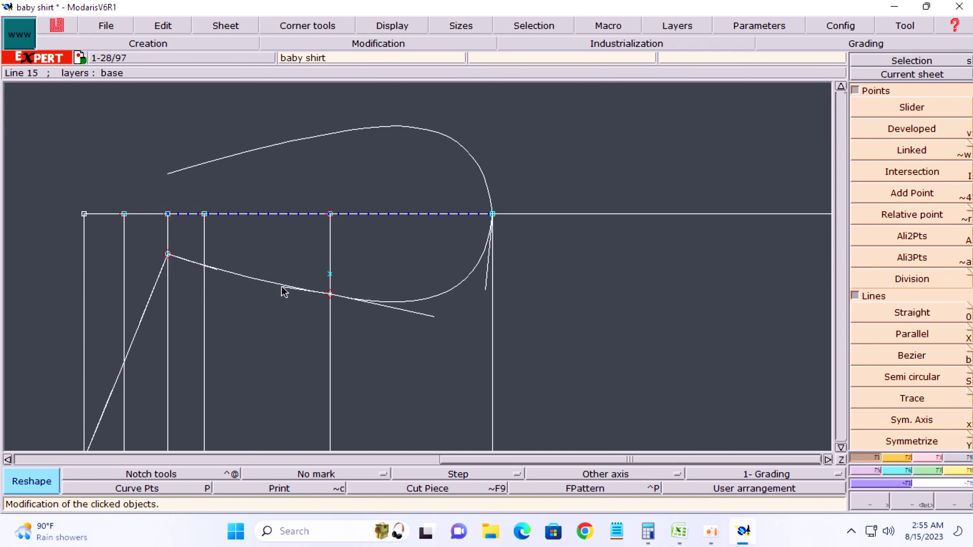
click(438, 315)
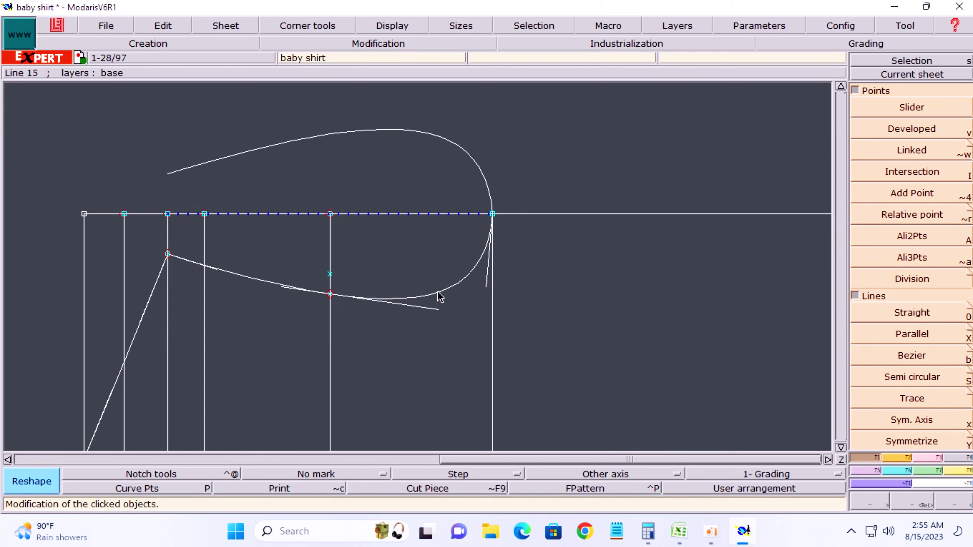
click(394, 27)
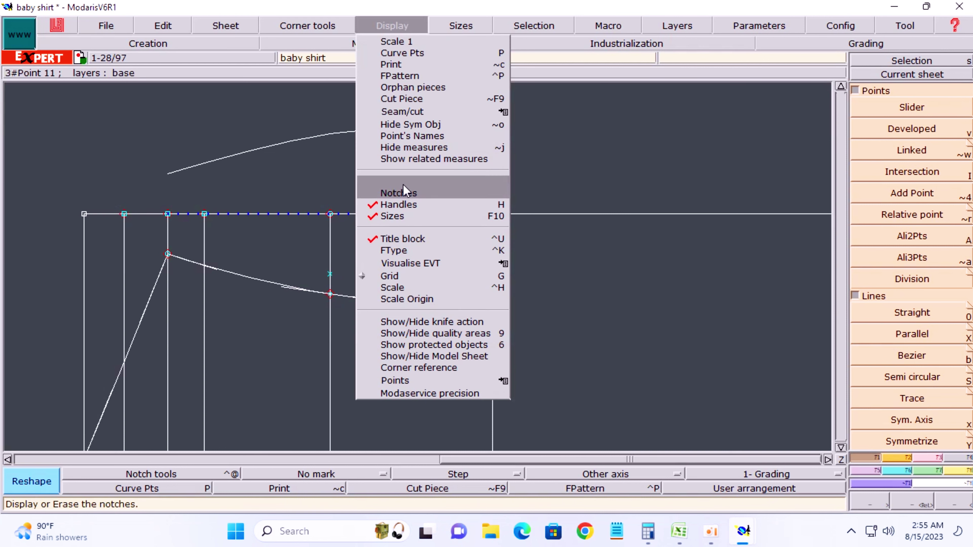
Hide the curve handles and measure the armhole curve length at 18.86 cm.
click(398, 204)
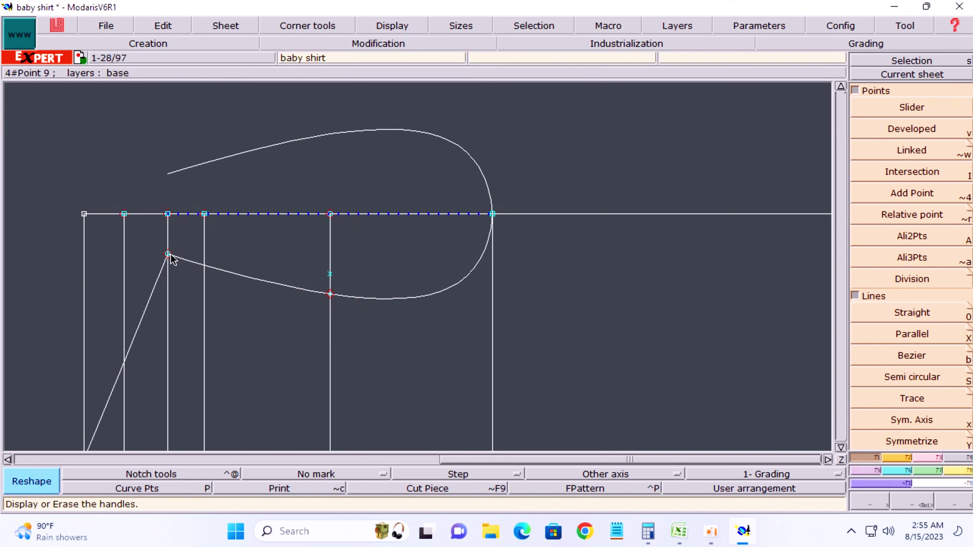
key(l)
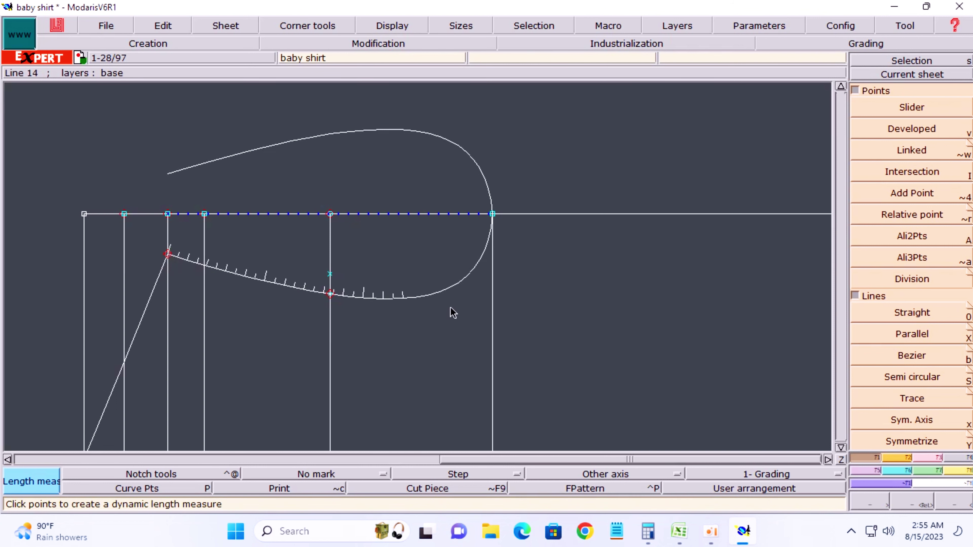
click(560, 299)
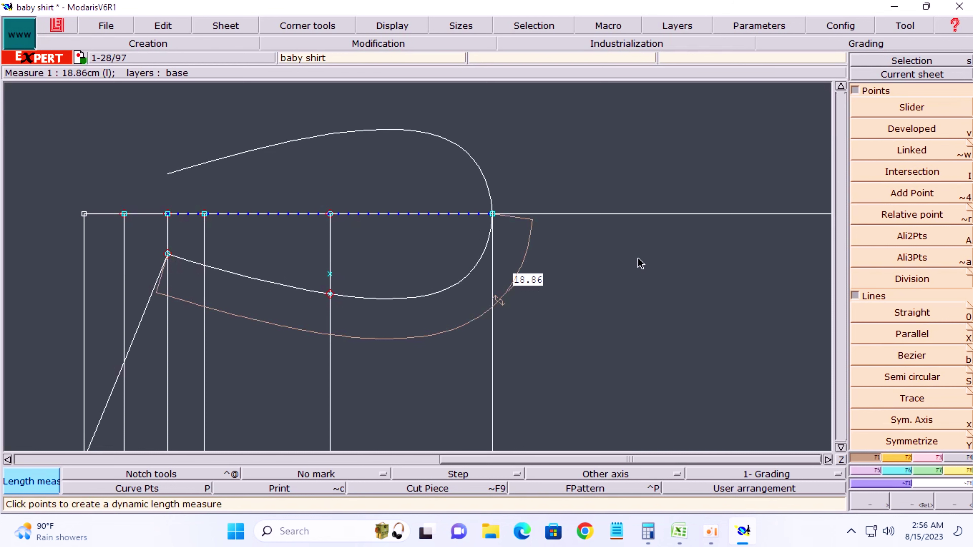
Zoom in on the pattern and bring up the modification tools for pinning points.
key(Home)
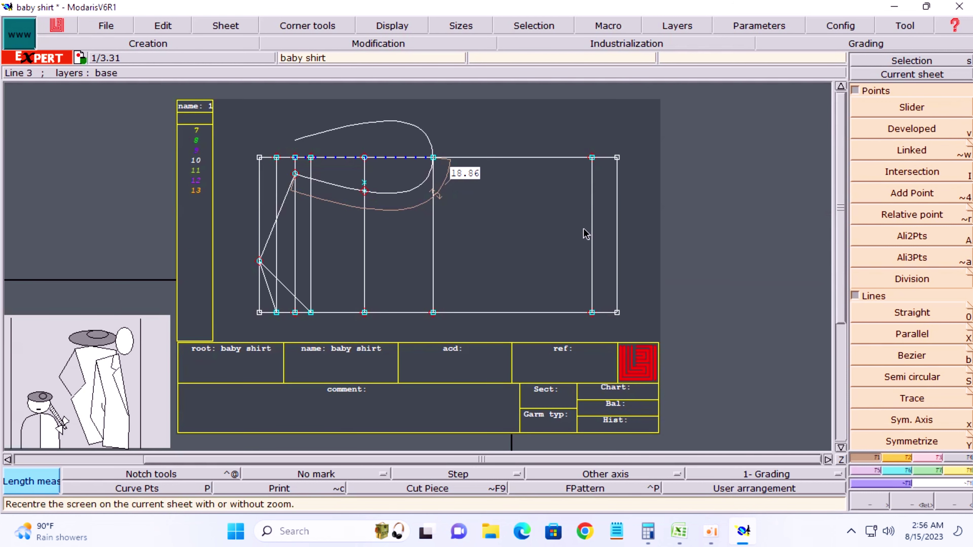
key(z)
drag(205, 103, 540, 348)
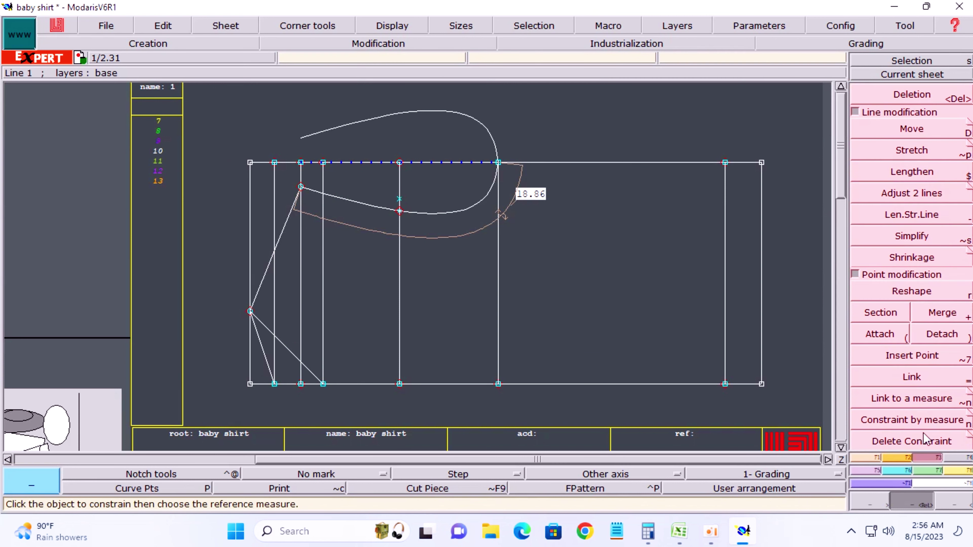
key(F2)
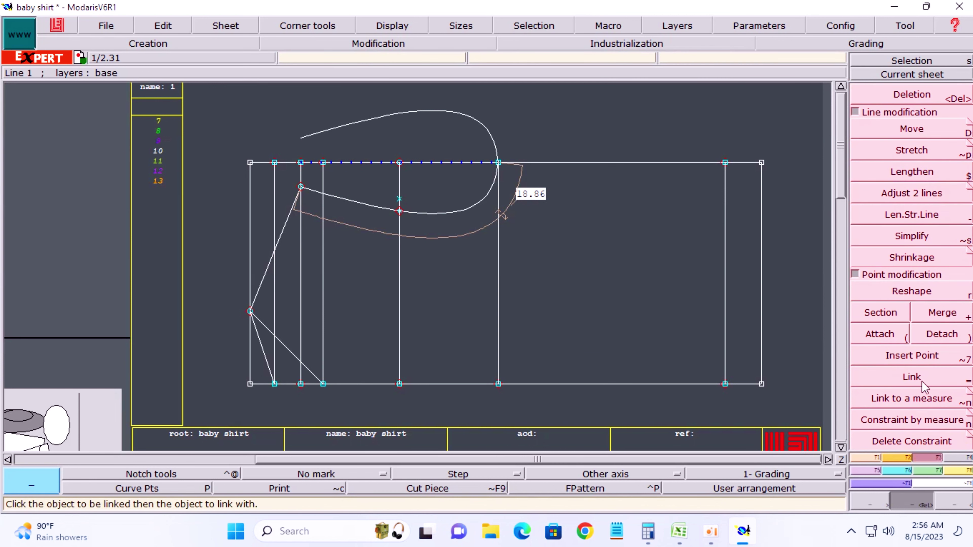
click(856, 113)
Pin the rectangle corner points with a box selection.
click(934, 337)
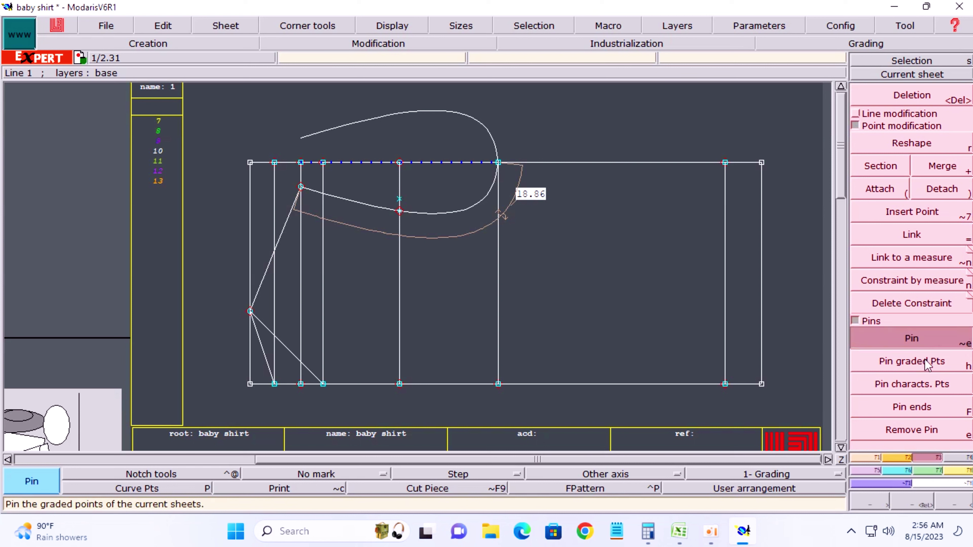
click(912, 407)
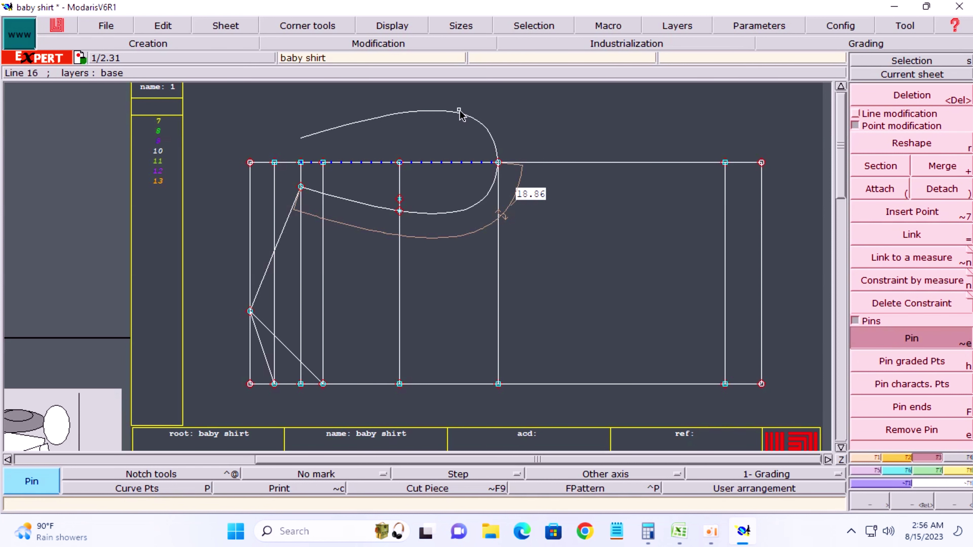
drag(457, 108, 524, 388)
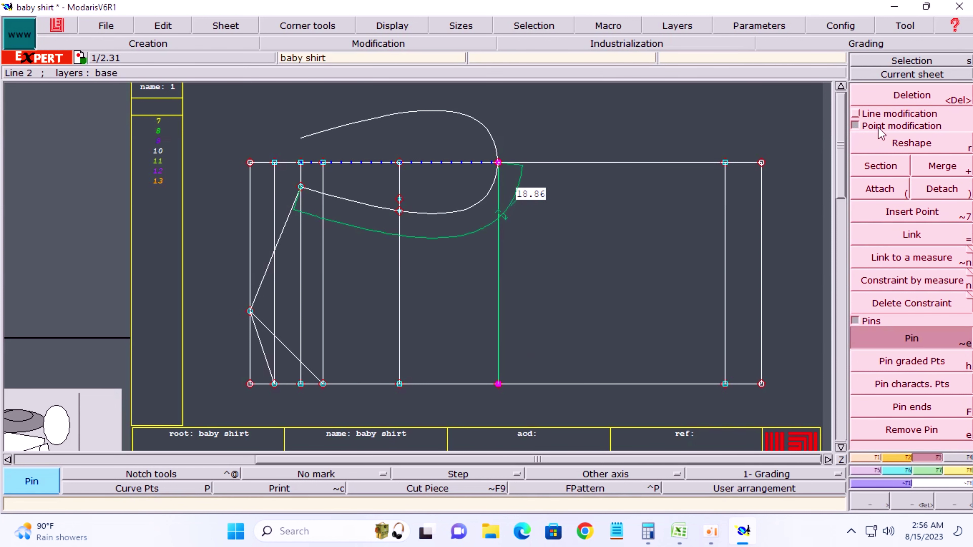
Move the armhole-side vertical guide 1.5 cm left (ShiftX -1.5).
click(856, 115)
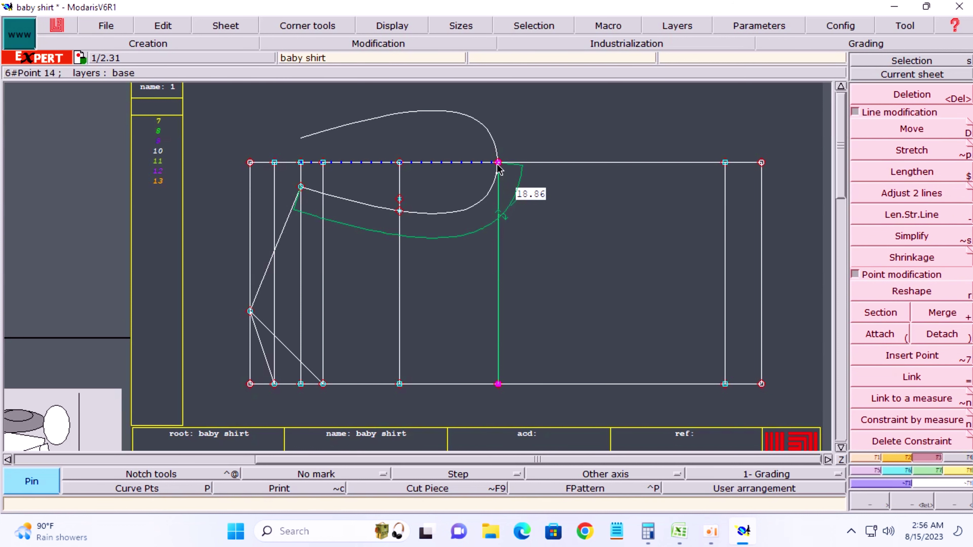
click(911, 128)
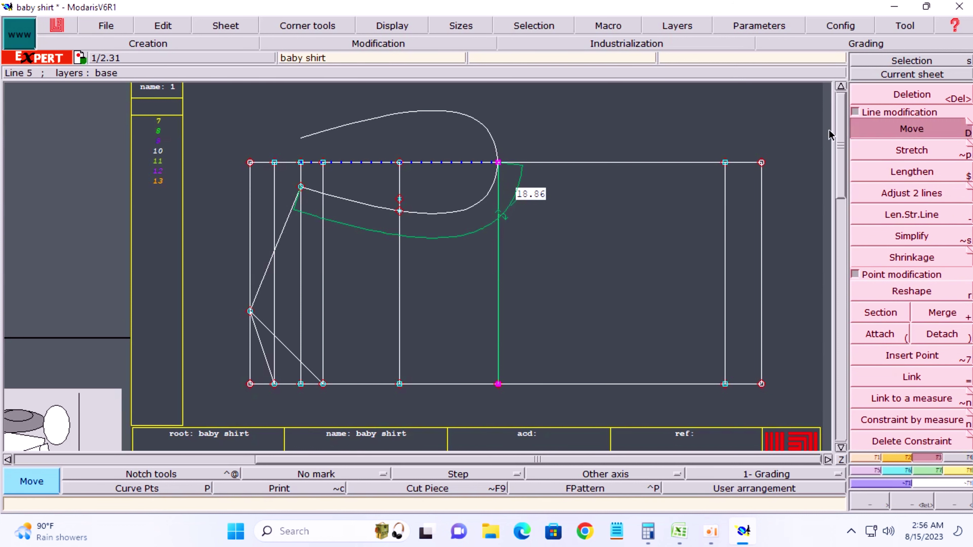
click(497, 164)
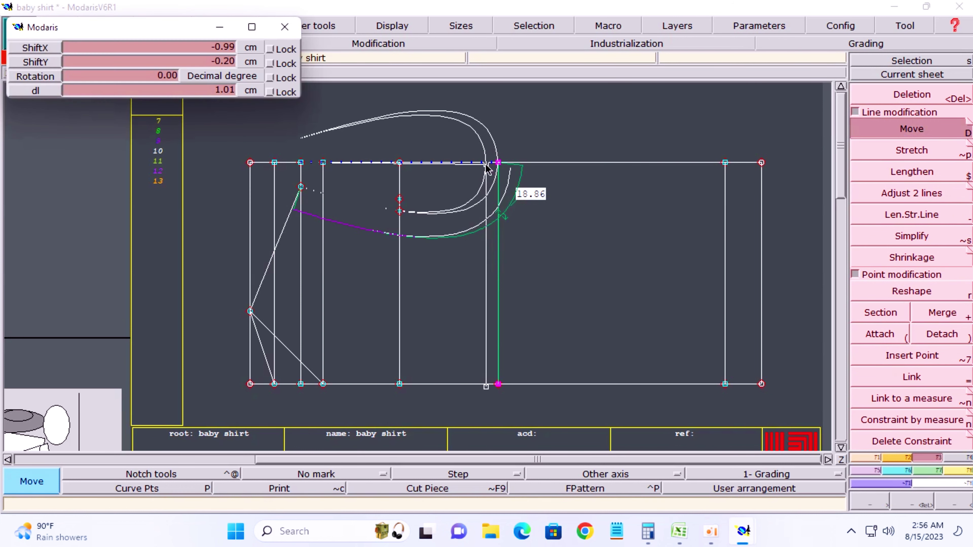
key(Tab)
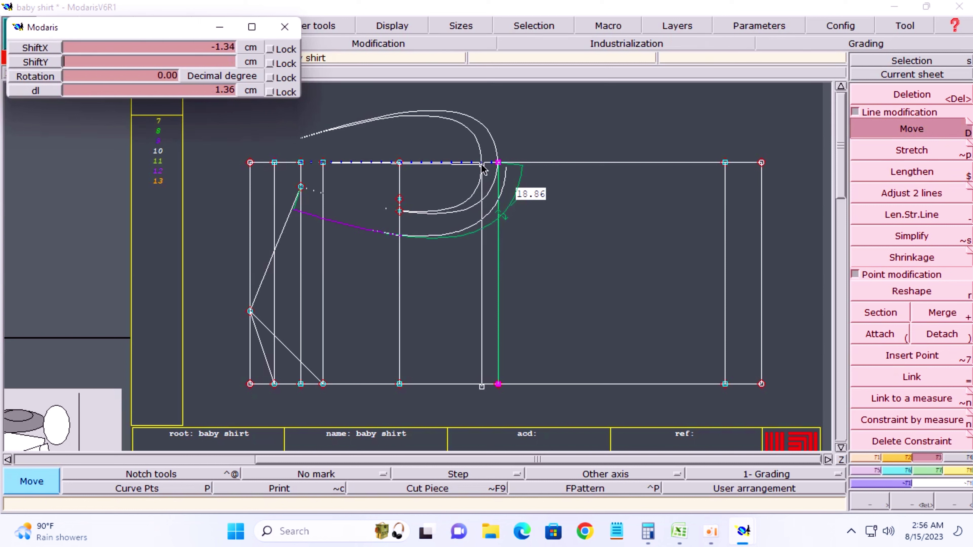
key(Tab)
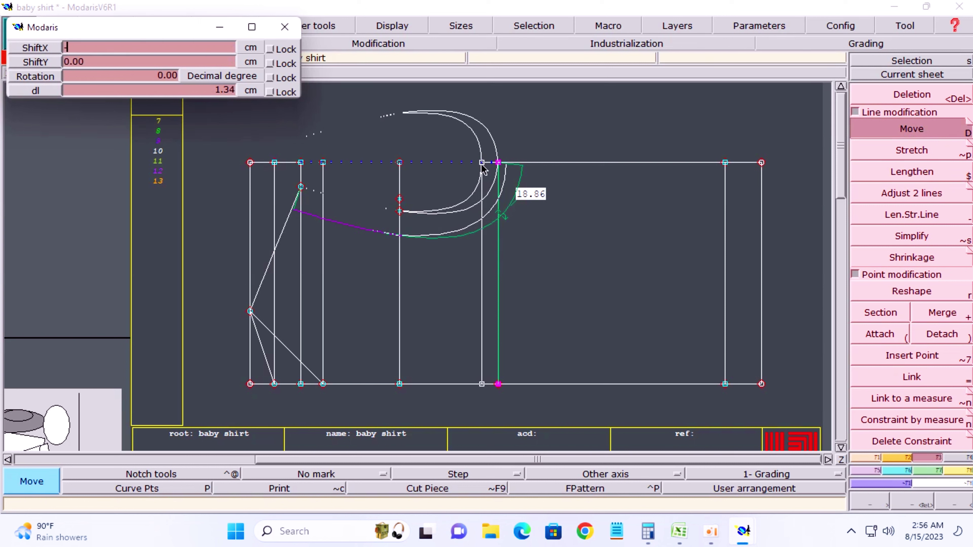
text(1.50)
key(Return)
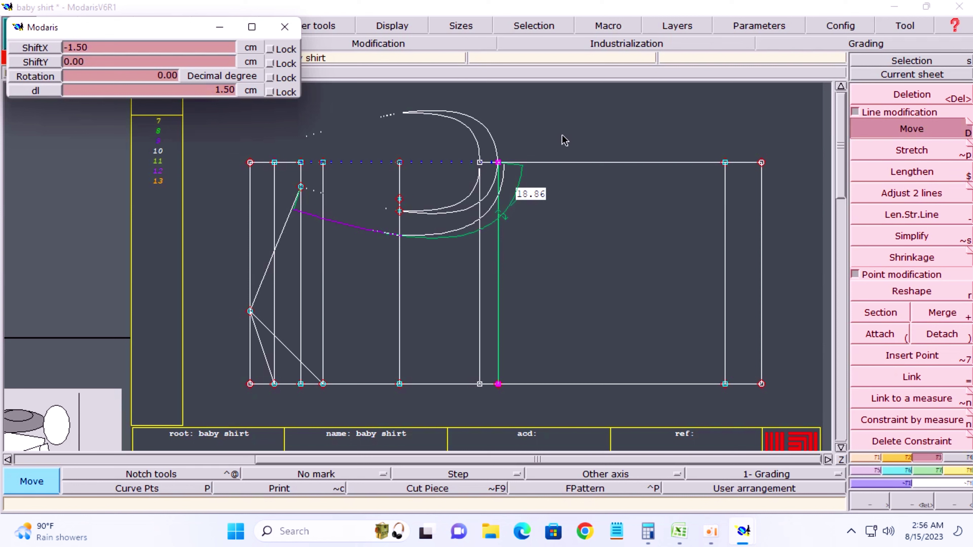
key(Return)
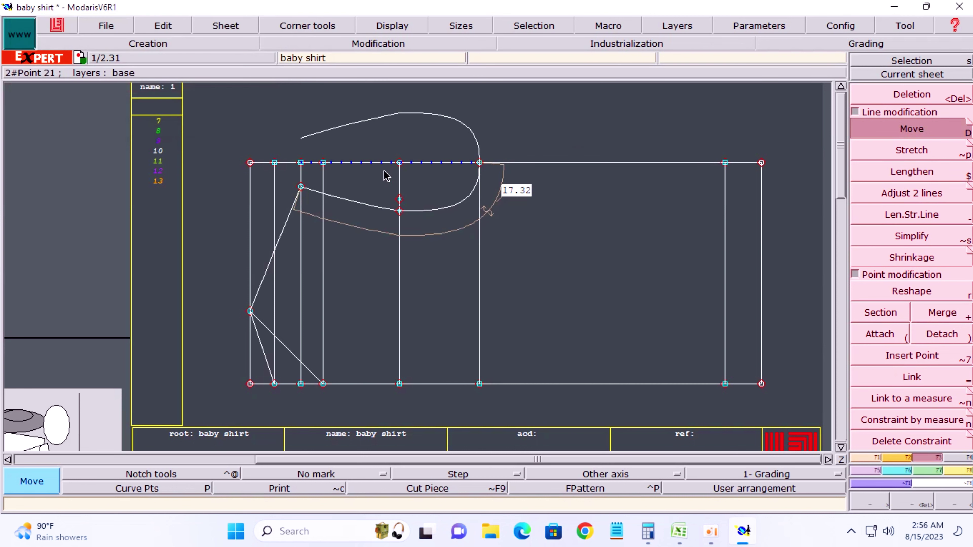
Move the middle vertical guide 0.75 cm left, bringing the armhole to 17.35 cm.
drag(387, 147, 419, 396)
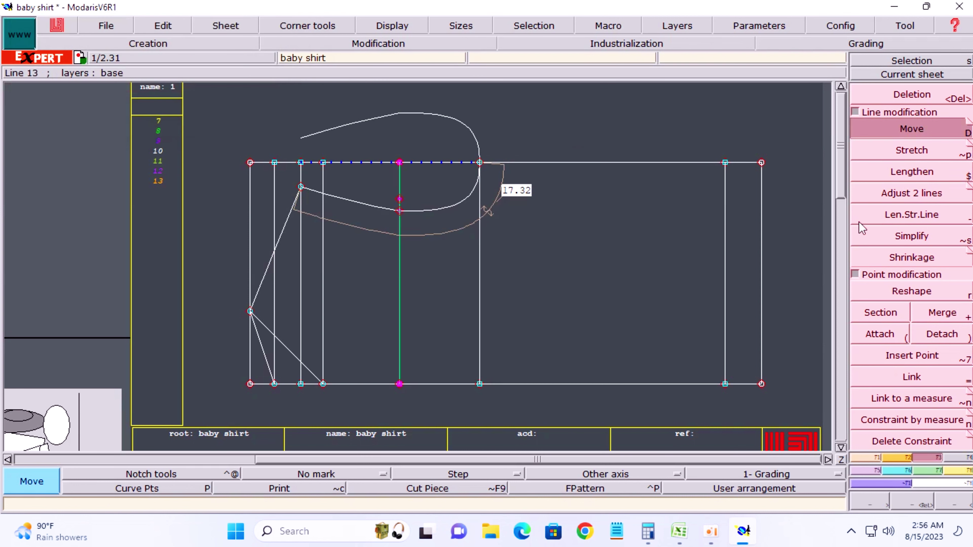
click(401, 275)
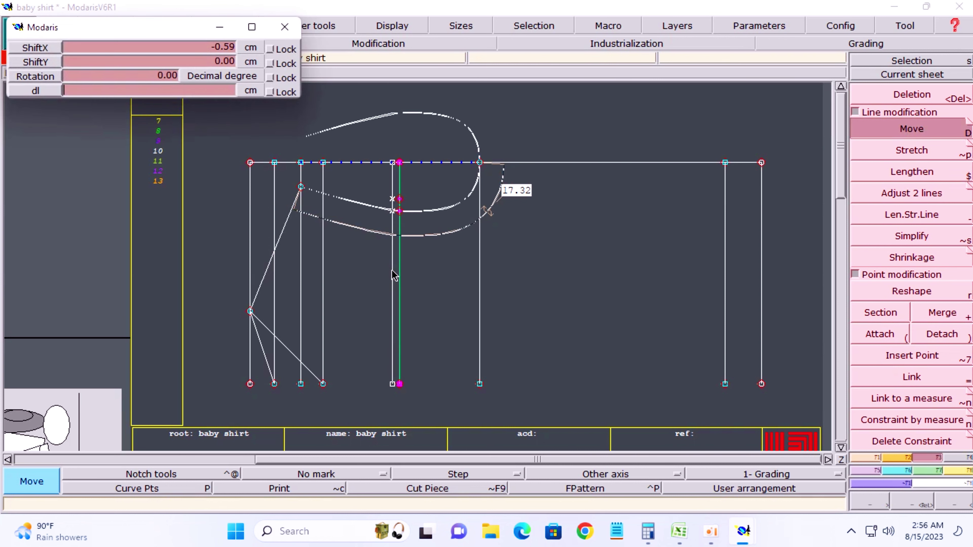
key(shift+Tab)
key(shift+Tab)
key(shift+Tab)
text(-)
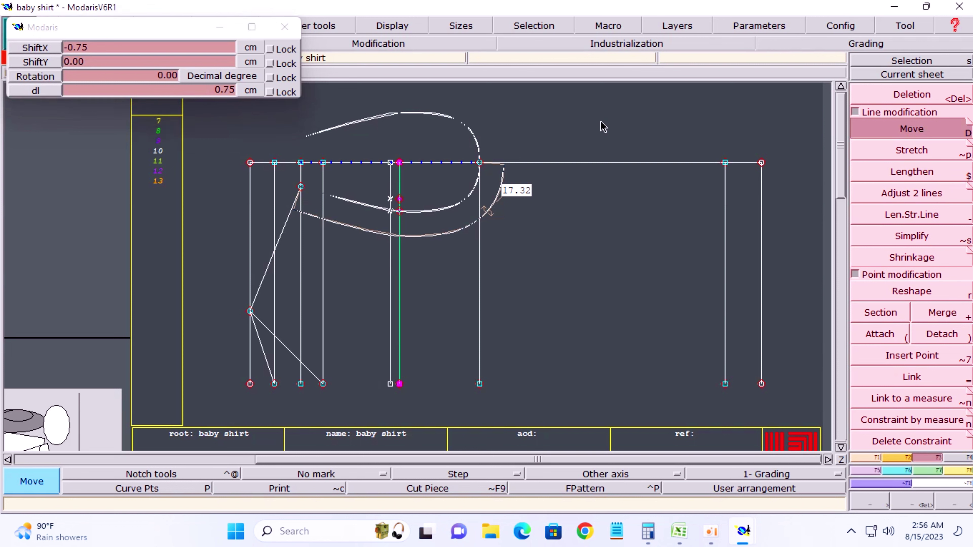
key(Return)
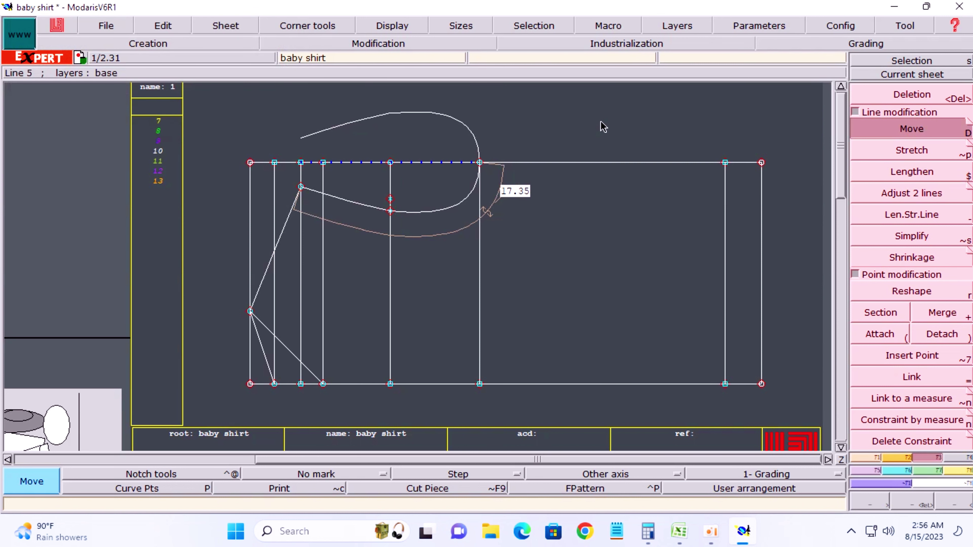
Save the baby shirt model over the existing file.
key(z)
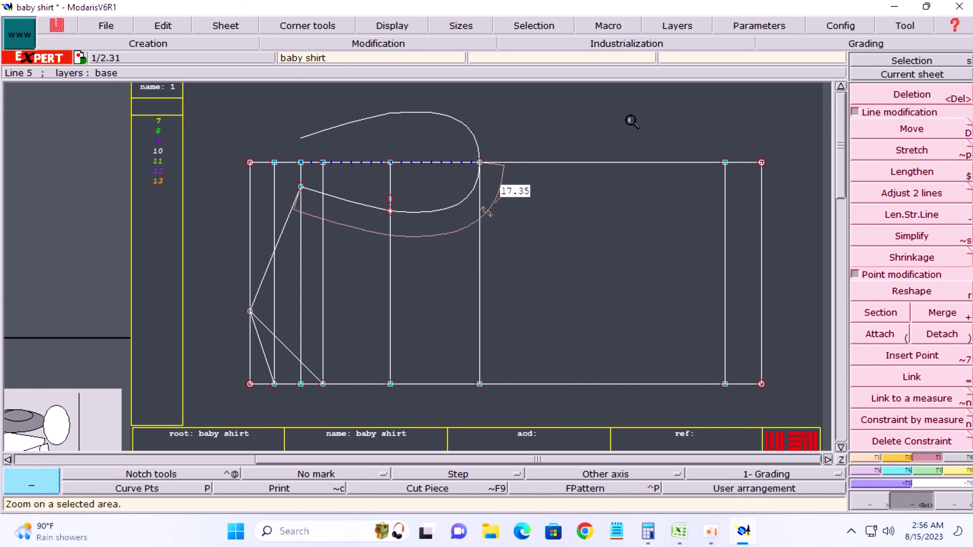
key(ctrl+s)
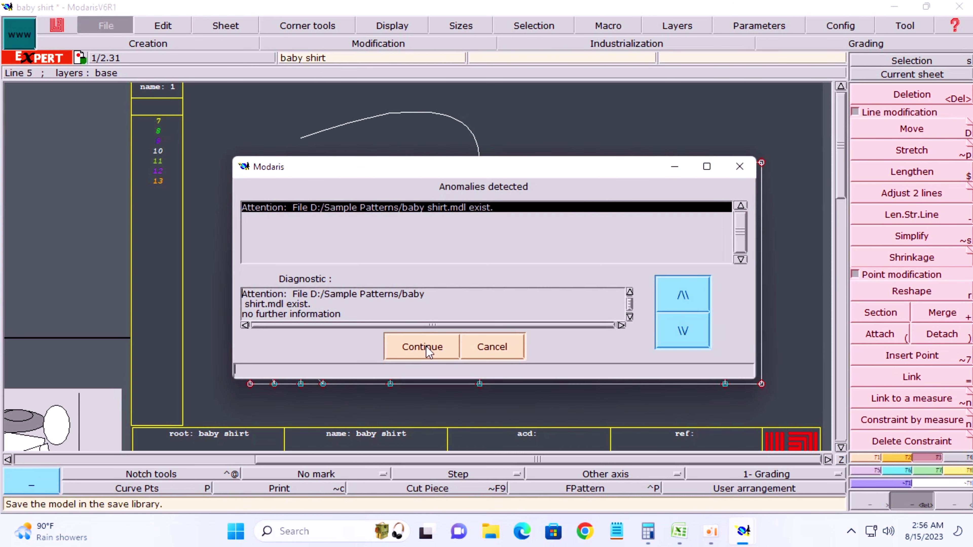
click(427, 347)
Show curve handles and reshape the armhole curve until it measures 17.29 cm.
drag(226, 99, 538, 258)
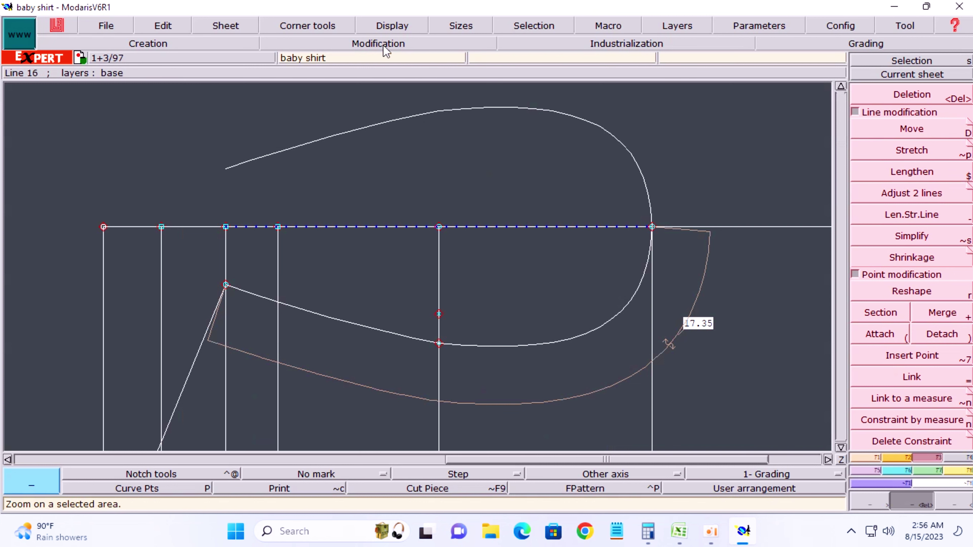
click(392, 25)
click(391, 383)
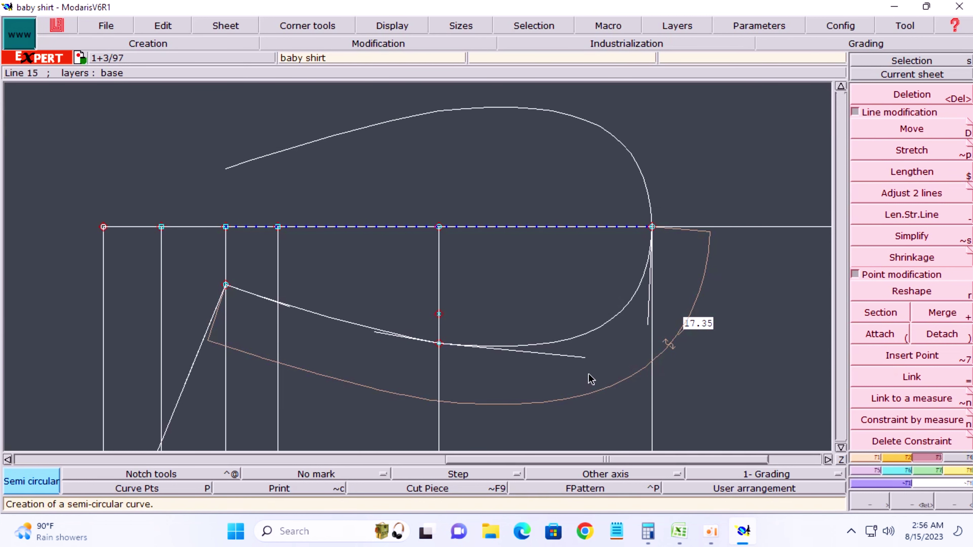
key(r)
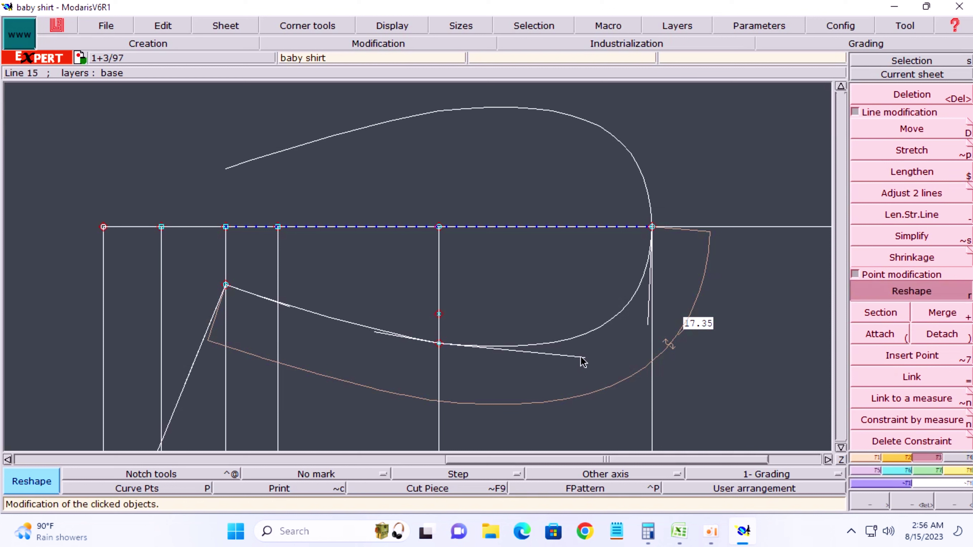
drag(582, 360, 581, 371)
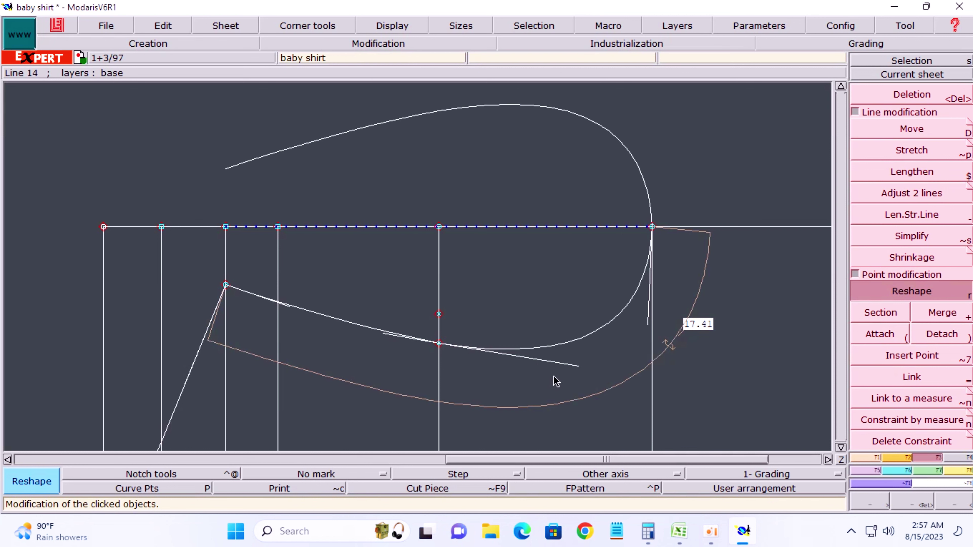
drag(564, 365, 562, 365)
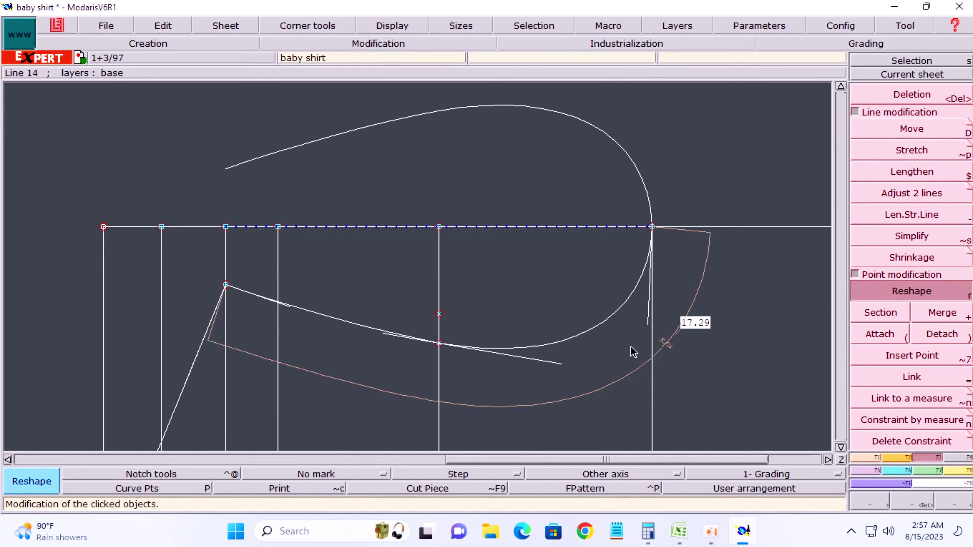
Hide the curve handles and delete the orange armhole length measure.
key(F12)
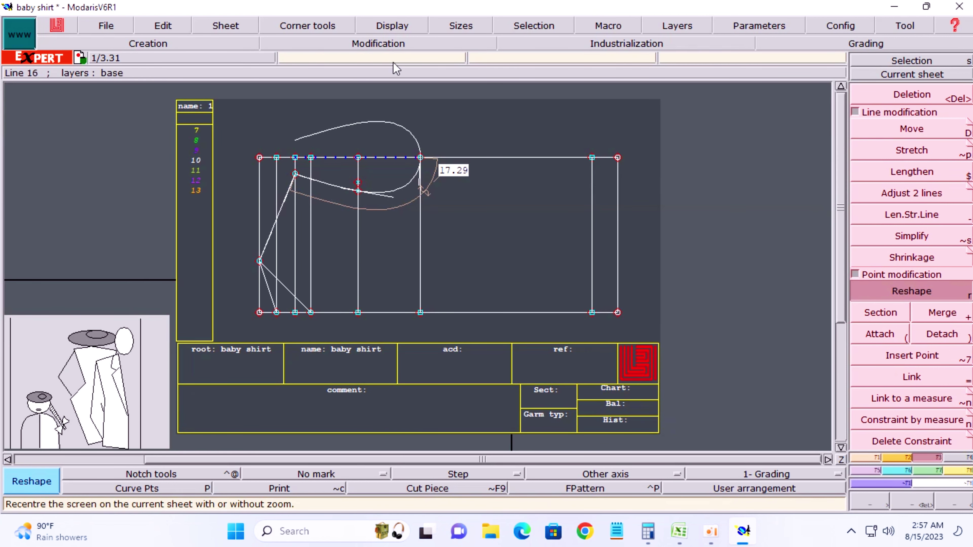
click(390, 27)
click(406, 202)
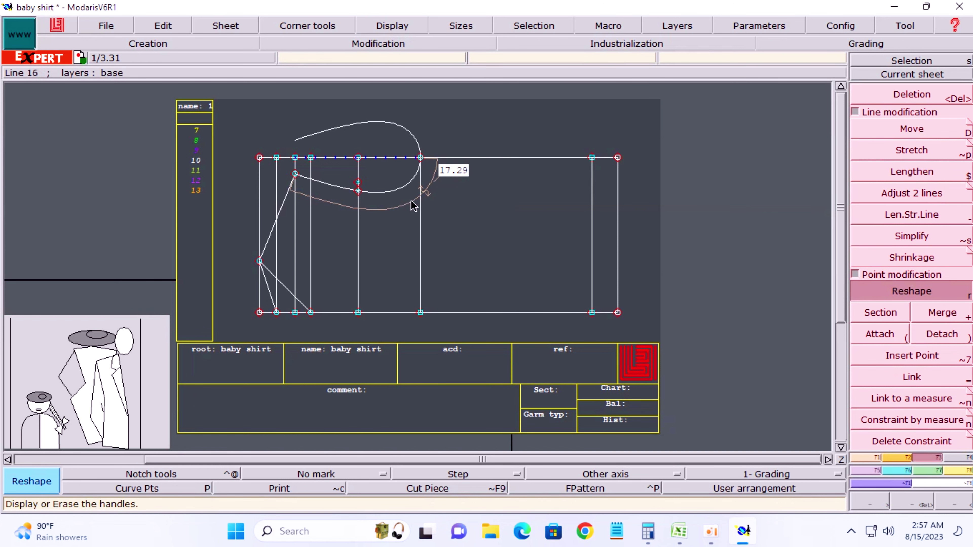
key(Delete)
click(393, 210)
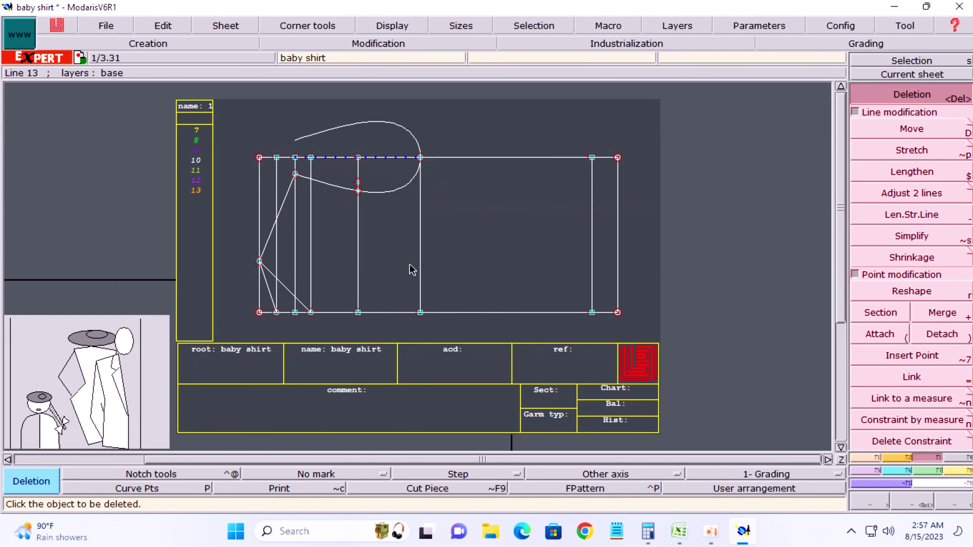
key(z)
drag(205, 226, 471, 355)
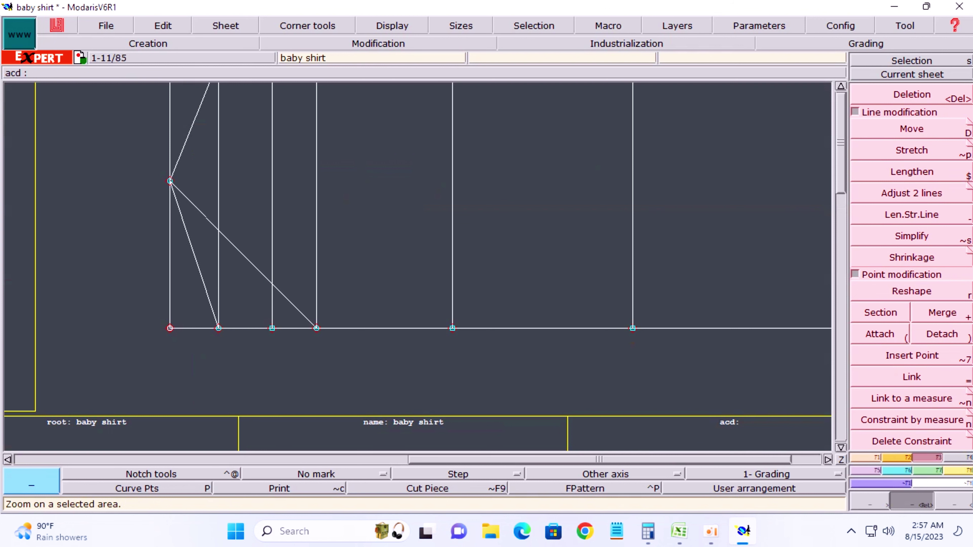
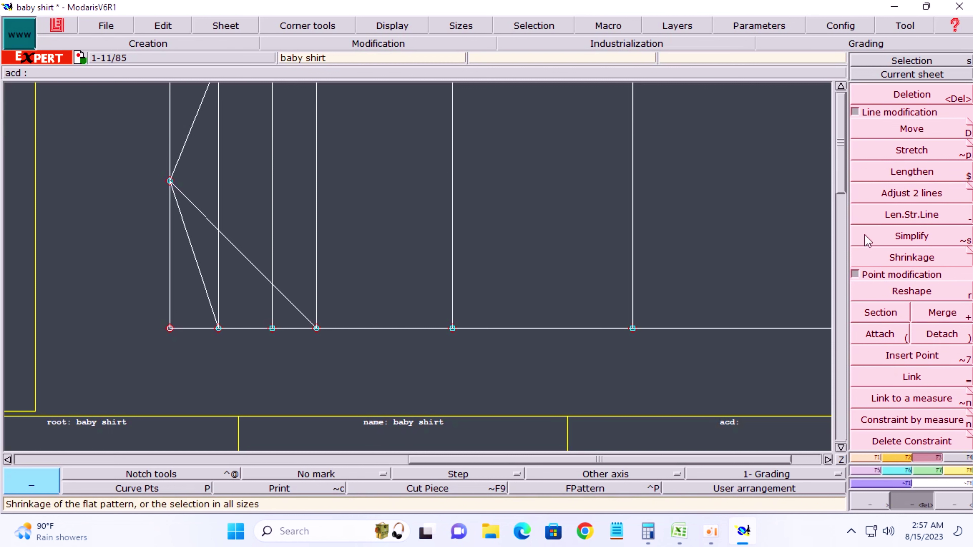
Draw a symmetry axis from the draft's bottom-left corner along the bottom line.
click(876, 457)
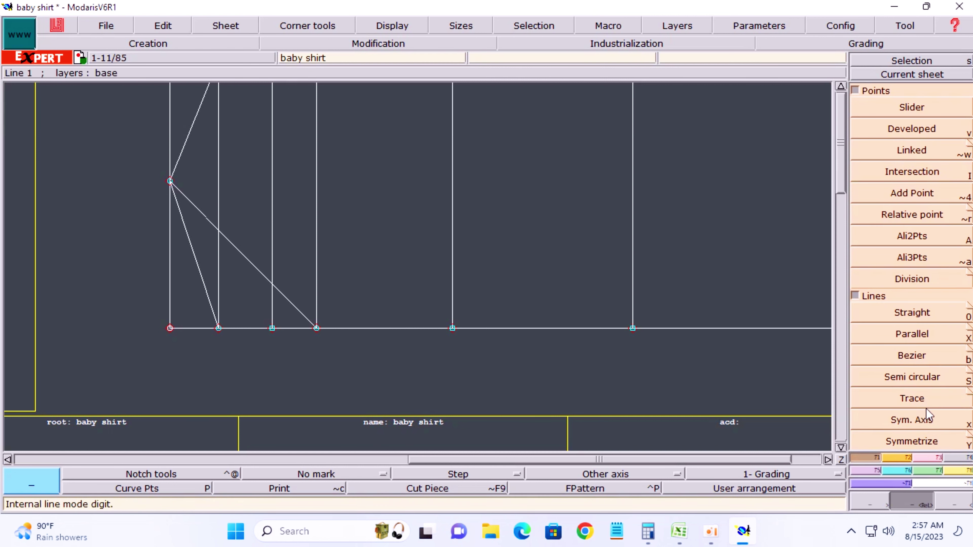
click(927, 417)
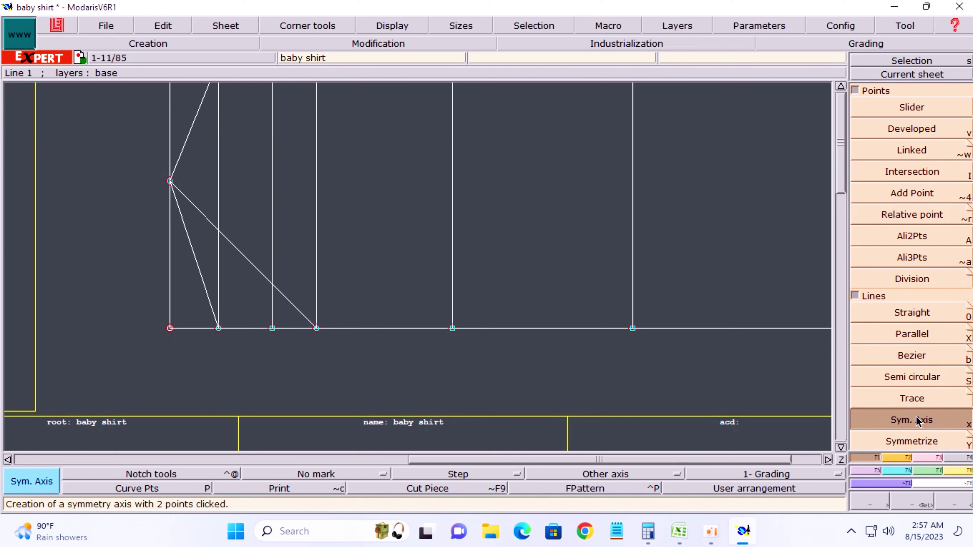
click(170, 328)
click(333, 329)
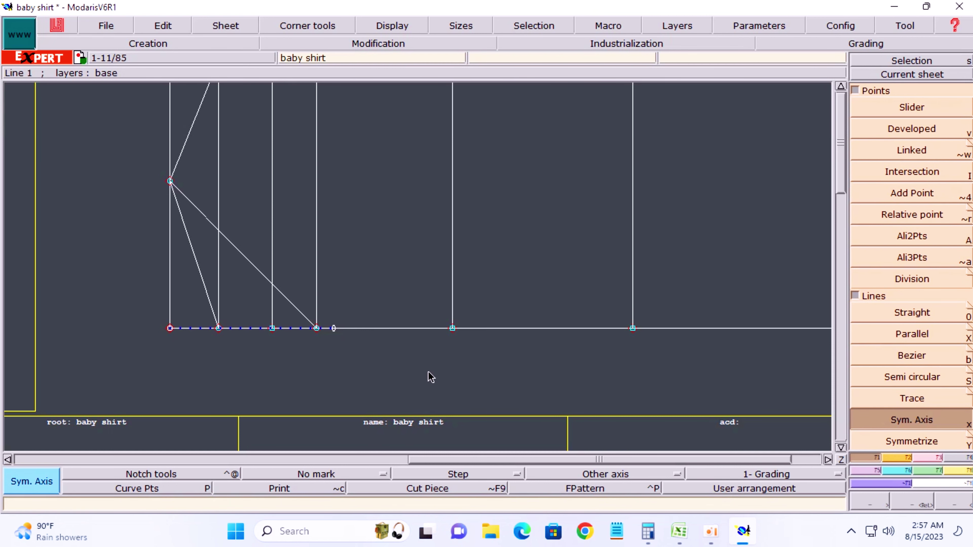
key(z)
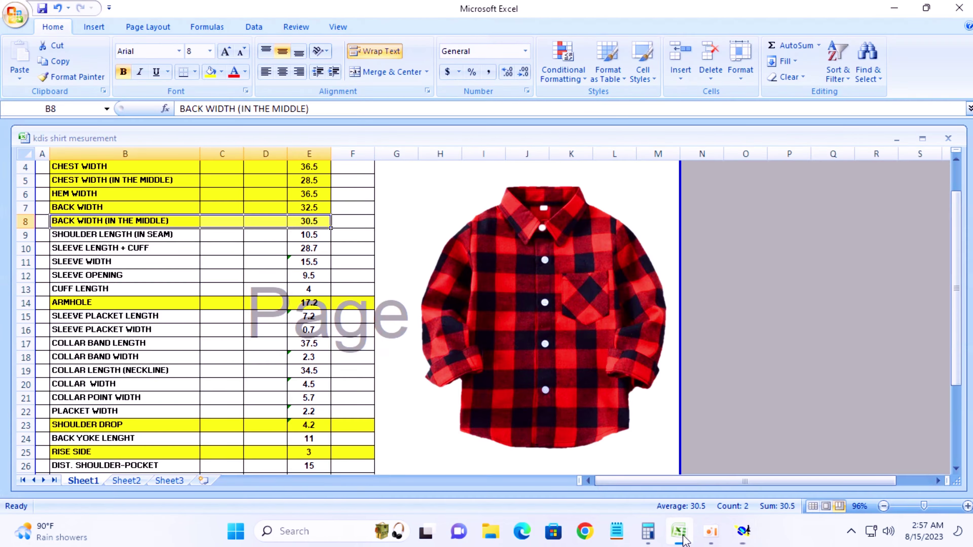
click(679, 532)
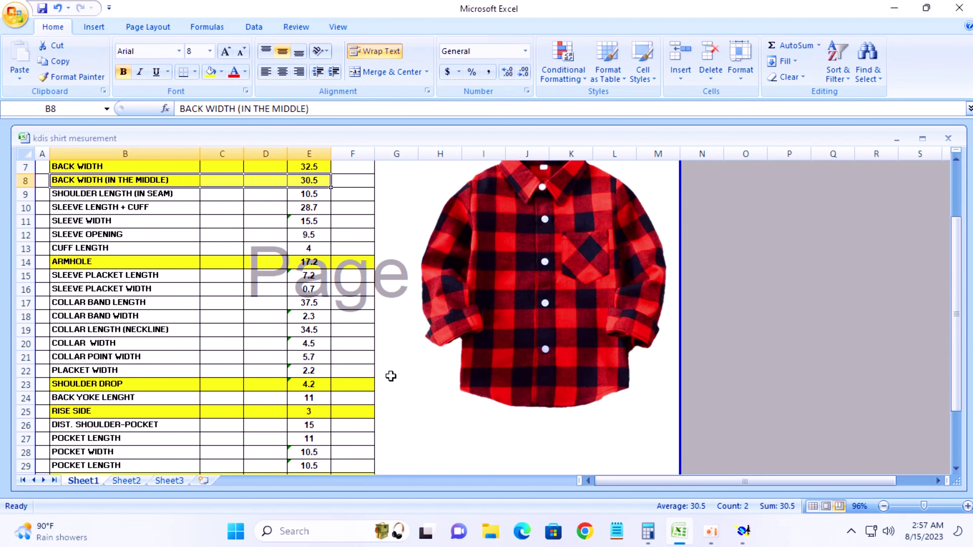
scroll(332, 446, down, 2)
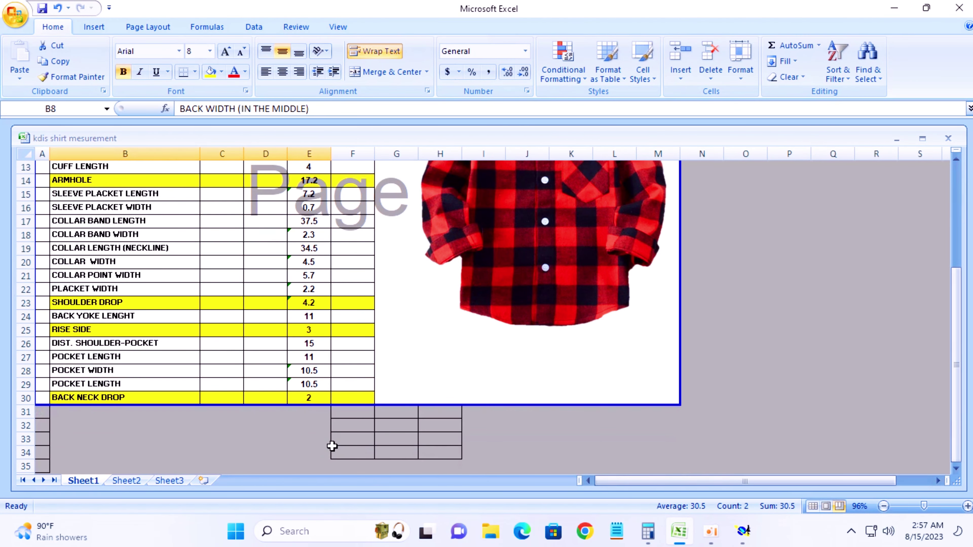
scroll(256, 354, up, 1)
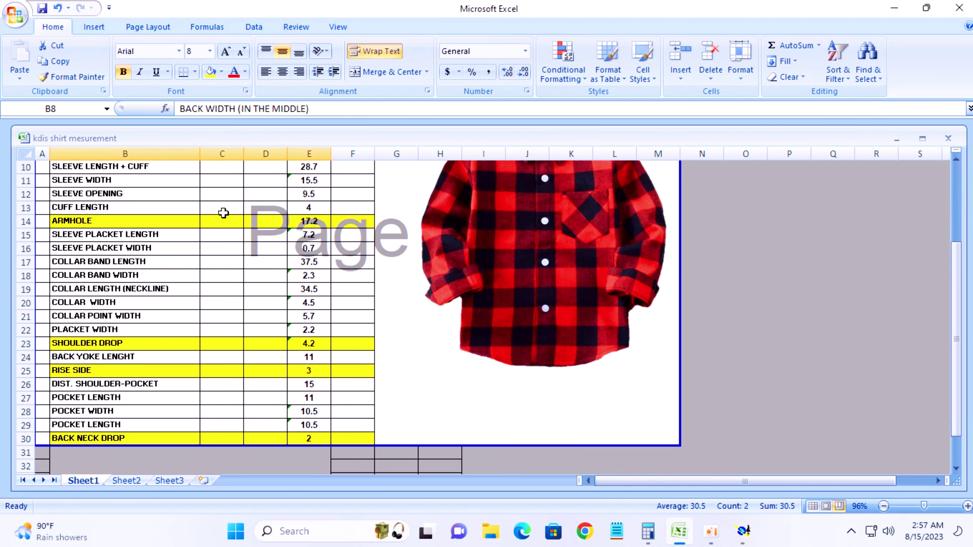
scroll(299, 255, up, 1)
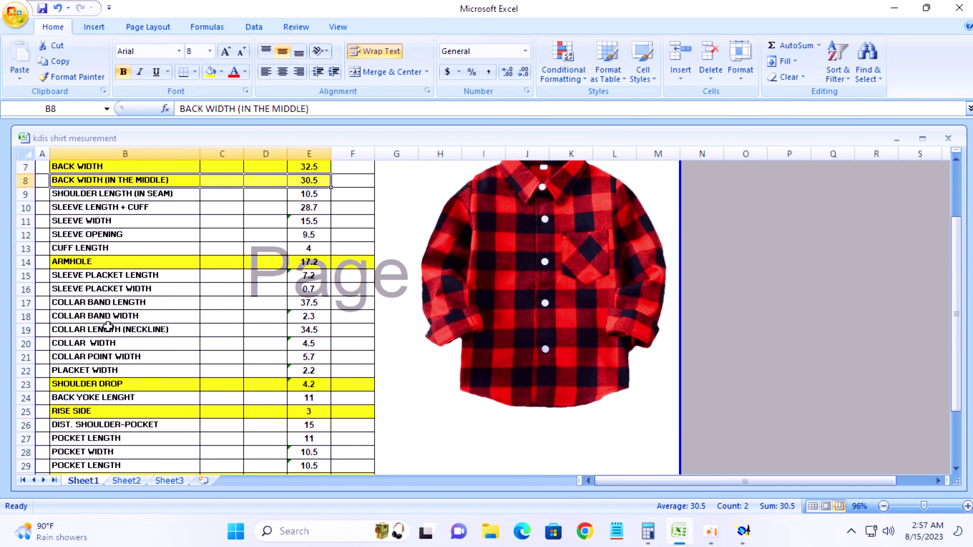
click(88, 370)
click(85, 398)
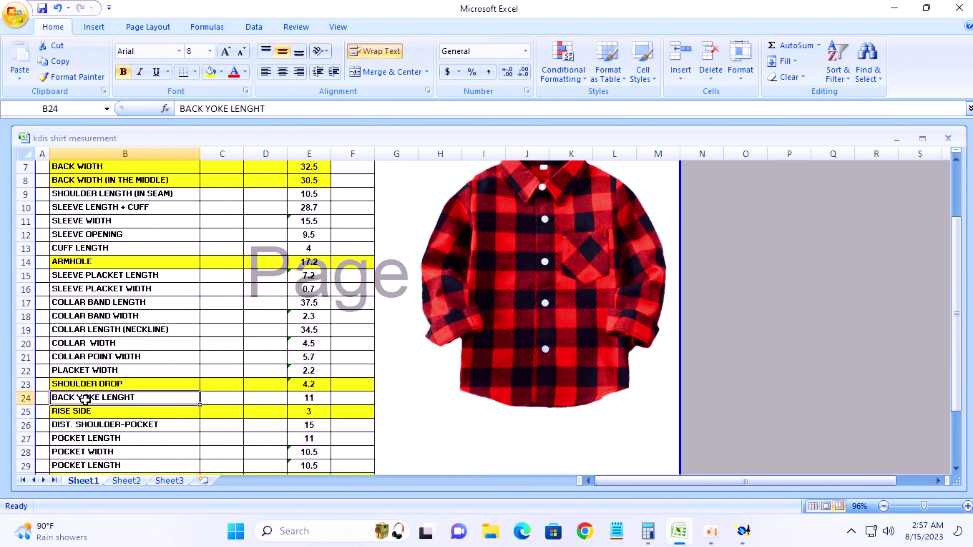
click(96, 425)
scroll(232, 384, down, 2)
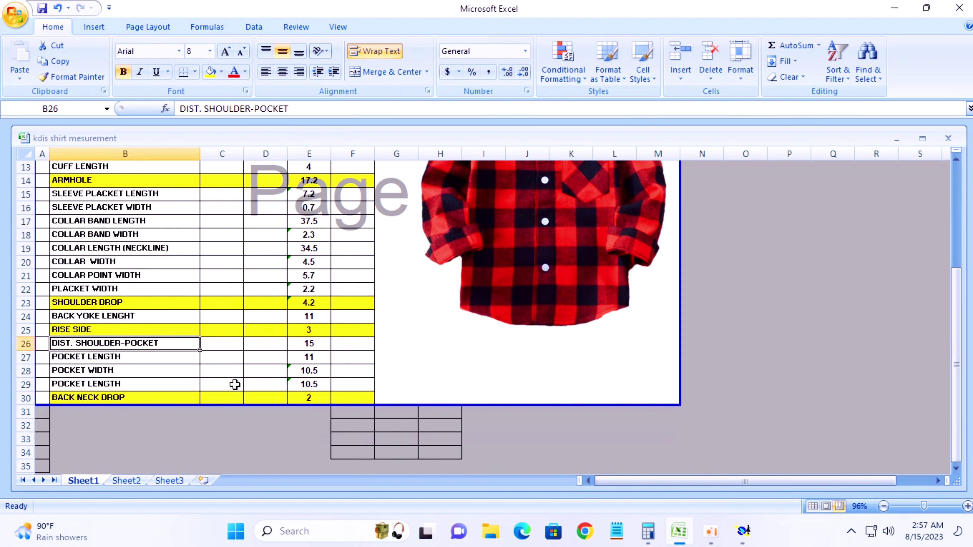
click(99, 371)
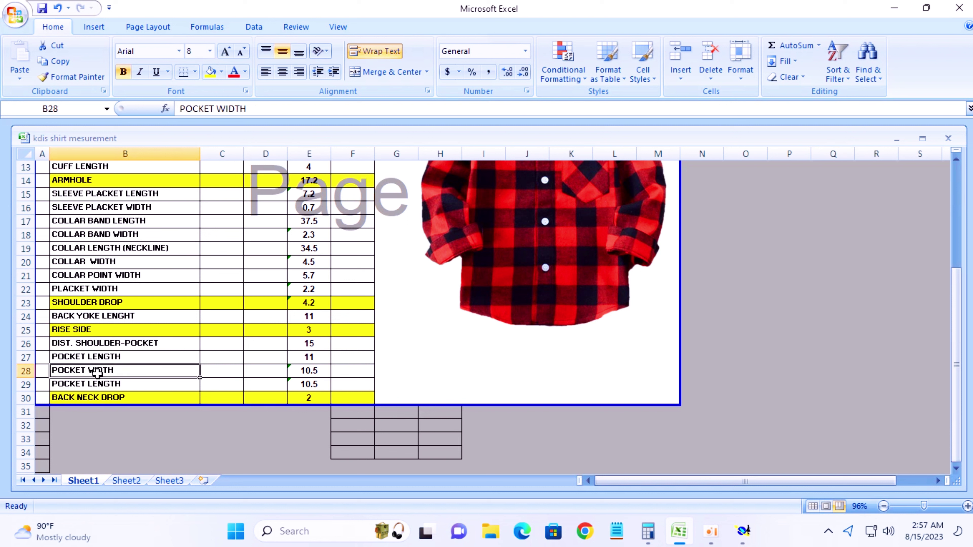
click(103, 356)
click(108, 339)
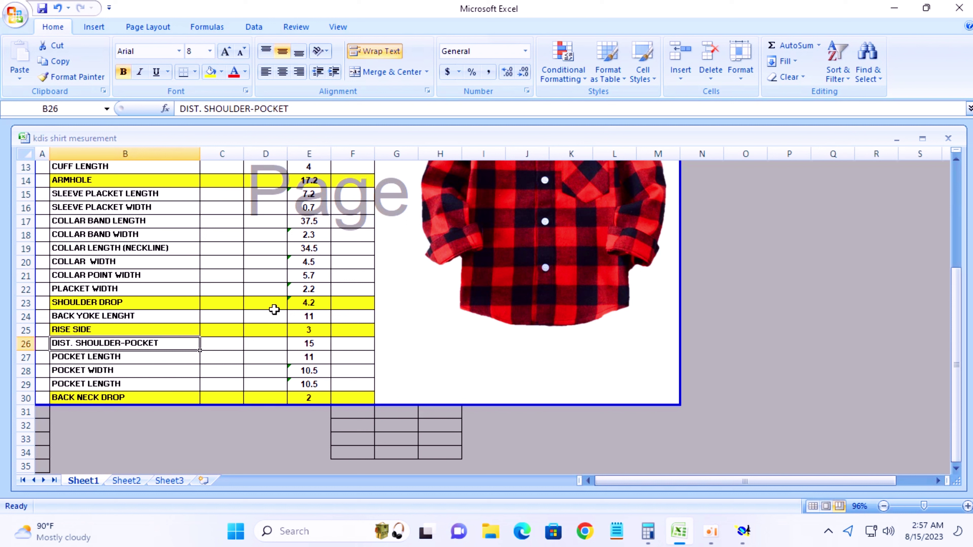
click(124, 236)
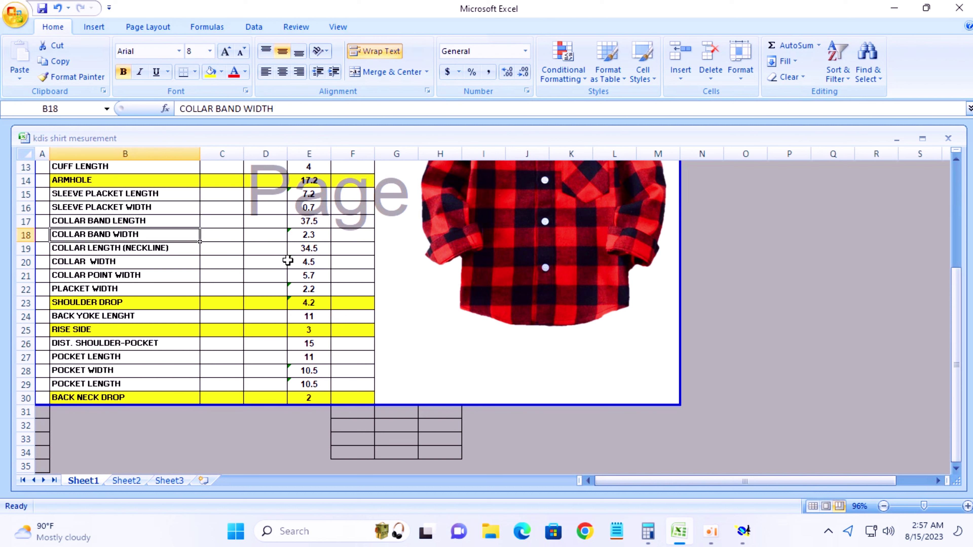
scroll(288, 260, up, 1)
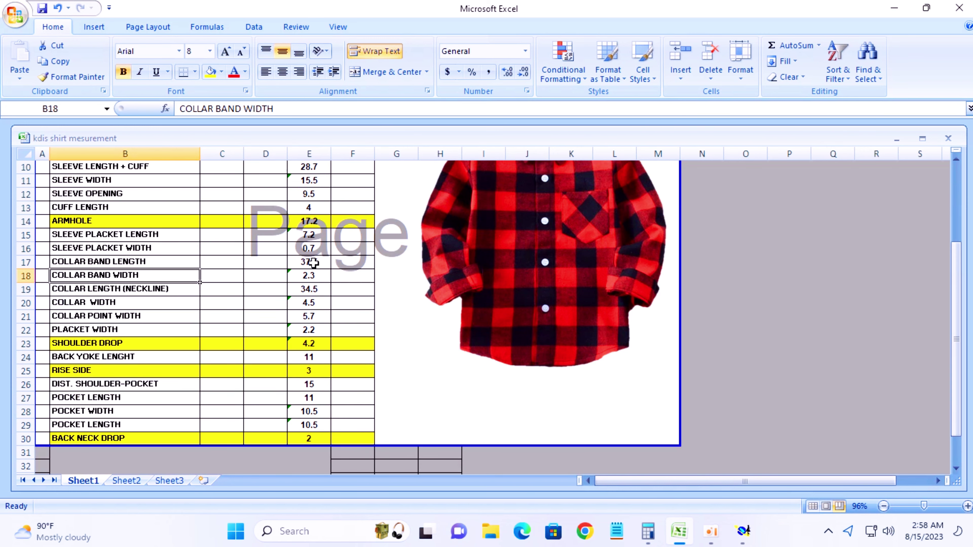
click(318, 247)
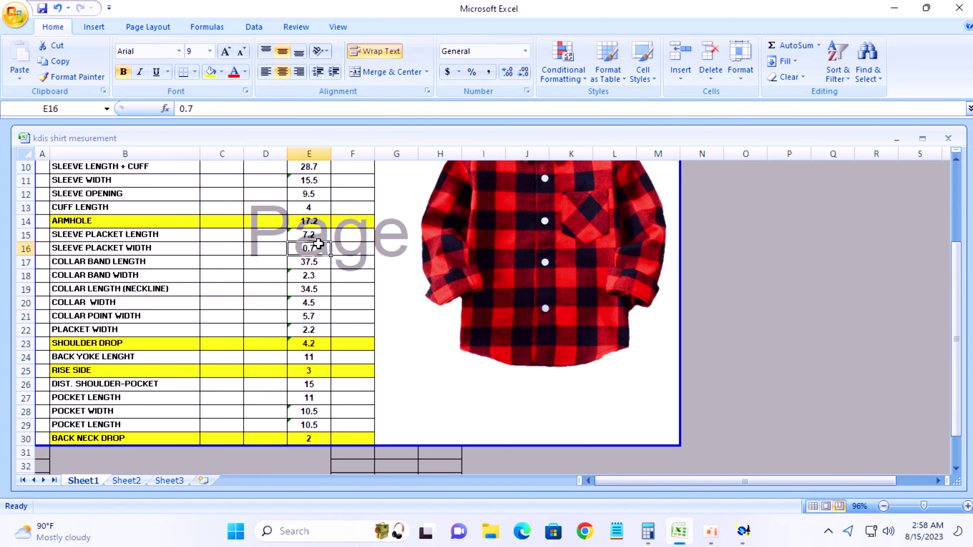
click(312, 208)
scroll(320, 242, up, 1)
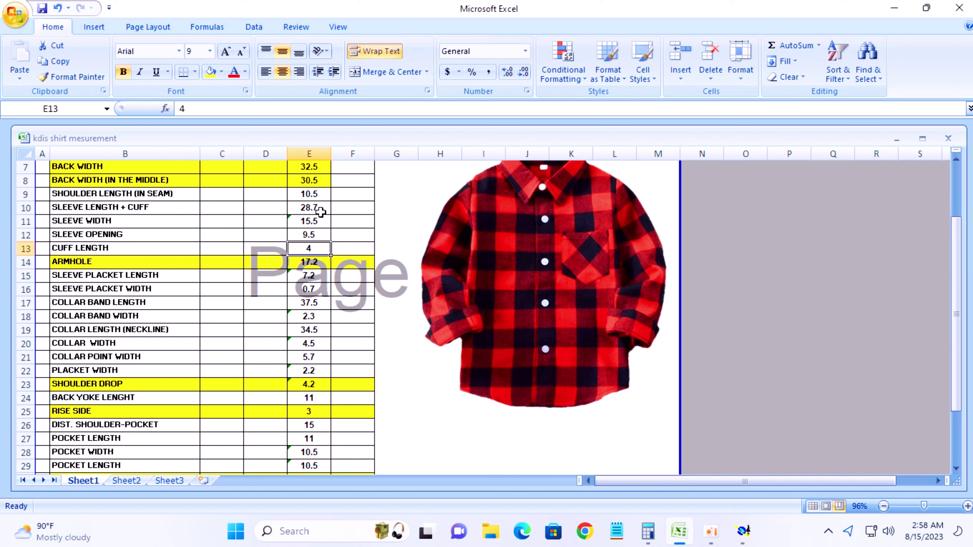
click(81, 193)
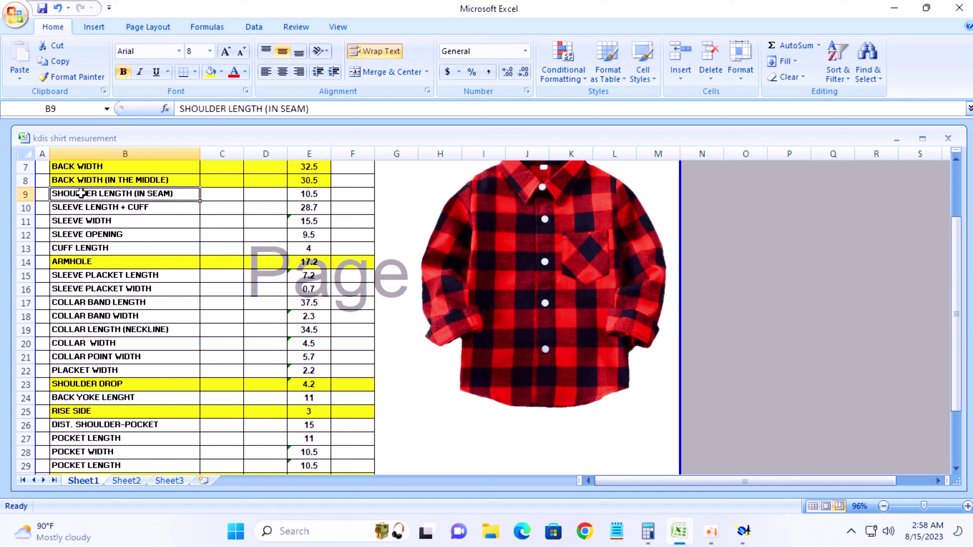
click(119, 209)
click(114, 234)
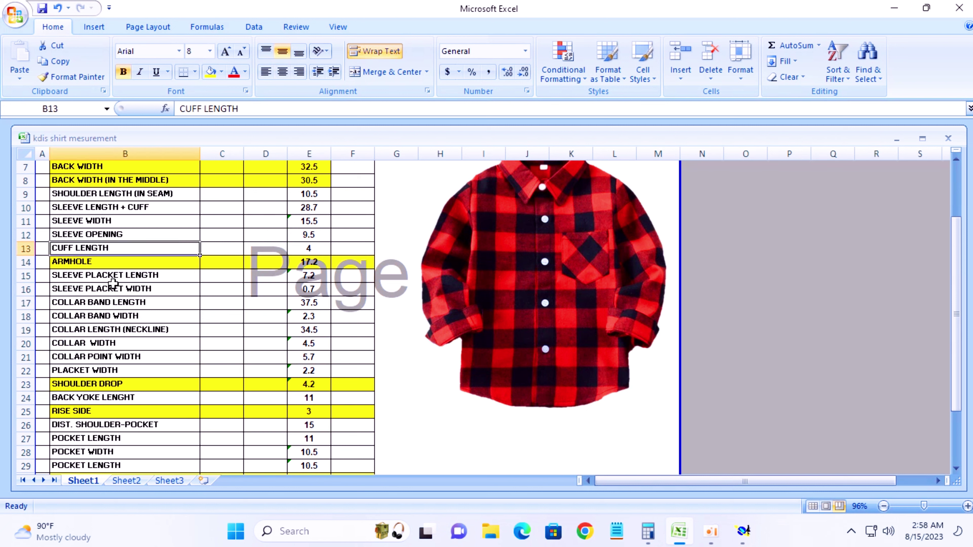
click(122, 276)
click(127, 290)
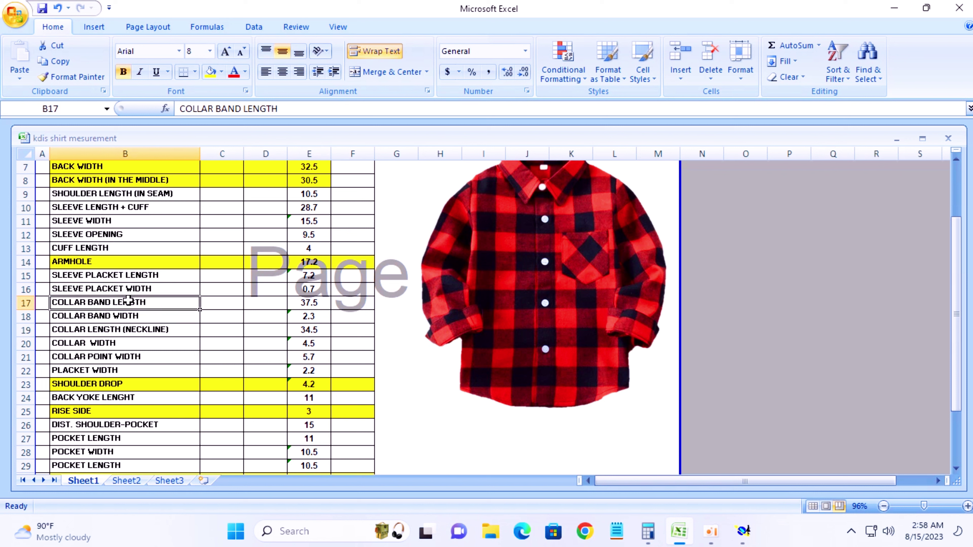
click(112, 314)
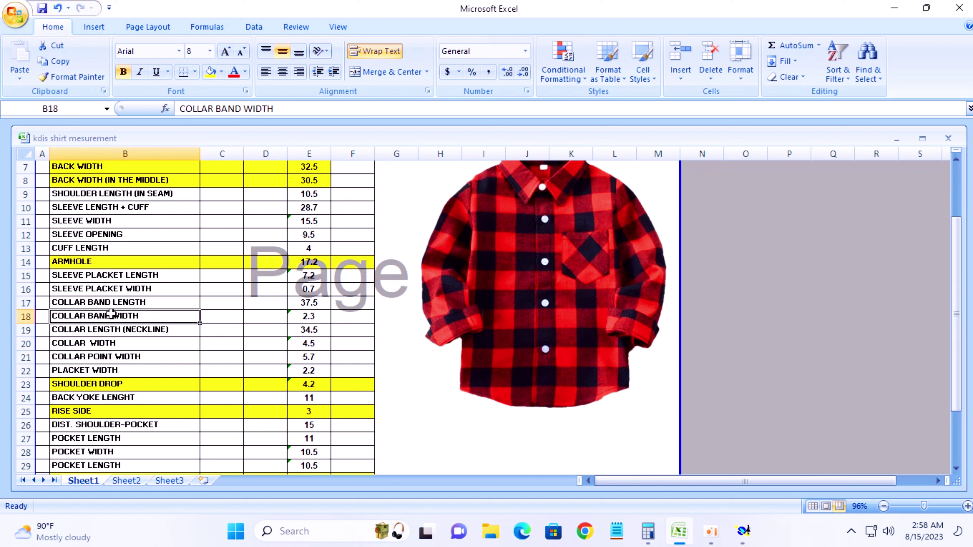
click(304, 318)
click(304, 343)
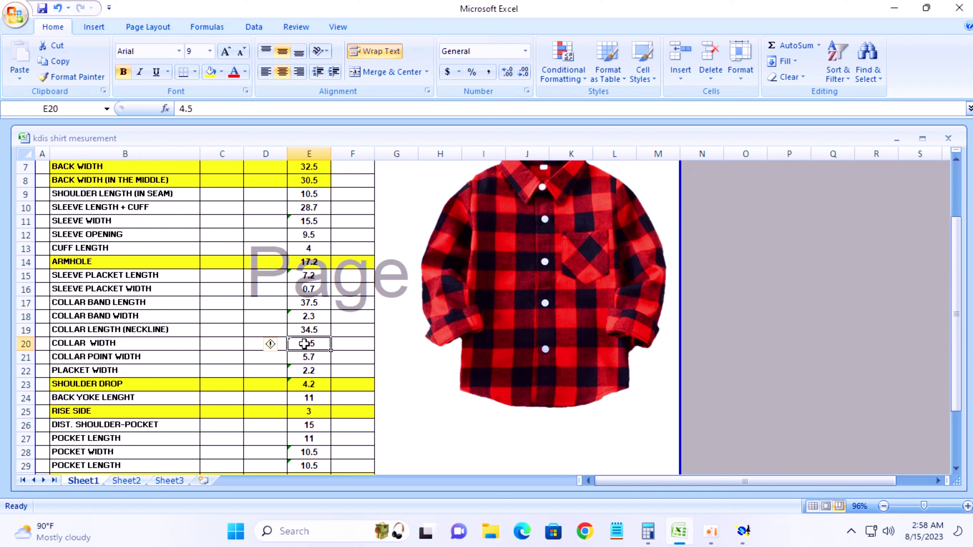
click(111, 371)
click(302, 372)
click(118, 398)
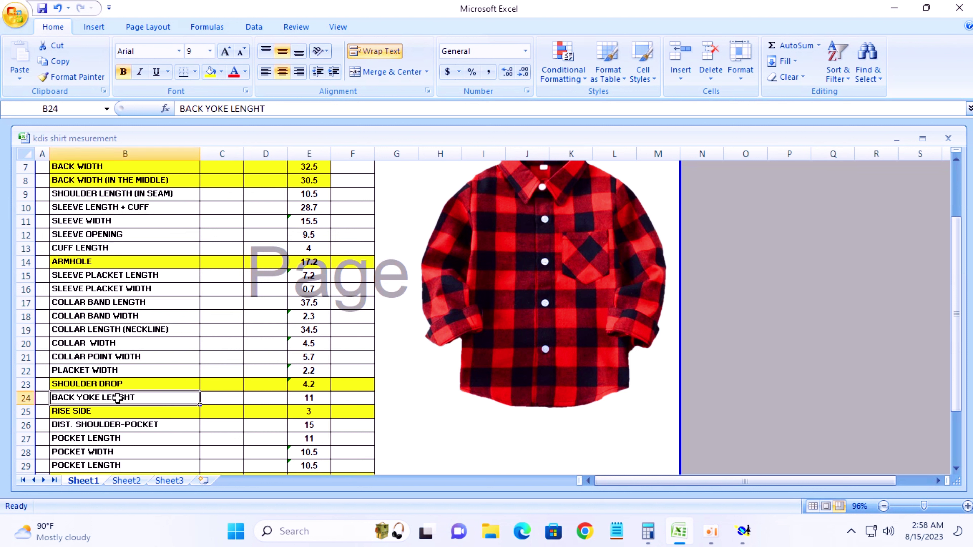
click(107, 426)
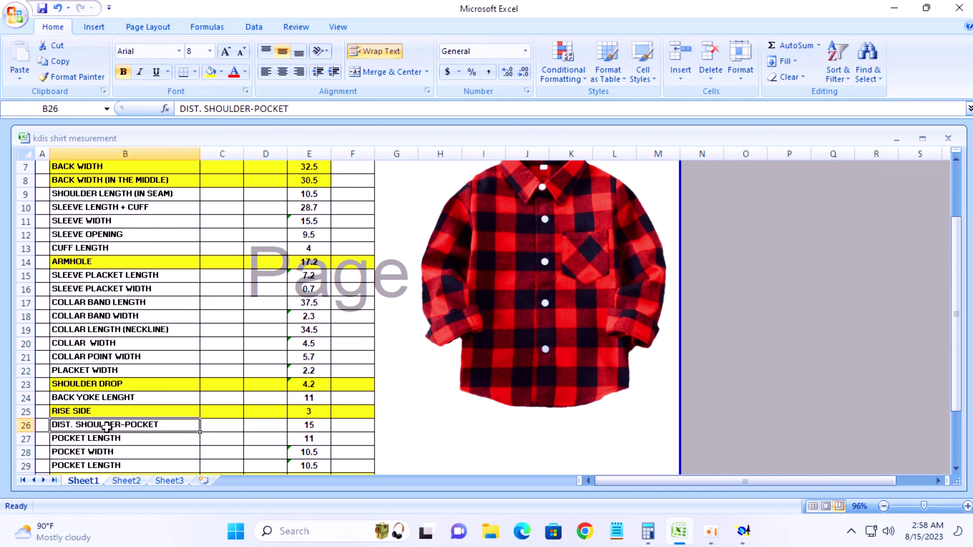
scroll(168, 415, down, 2)
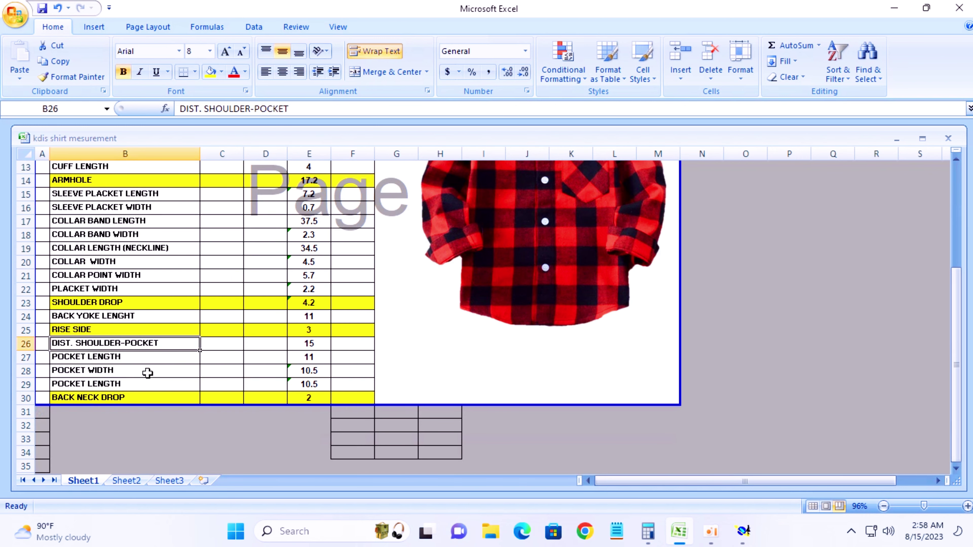
scroll(284, 347, up, 1)
scroll(232, 322, up, 1)
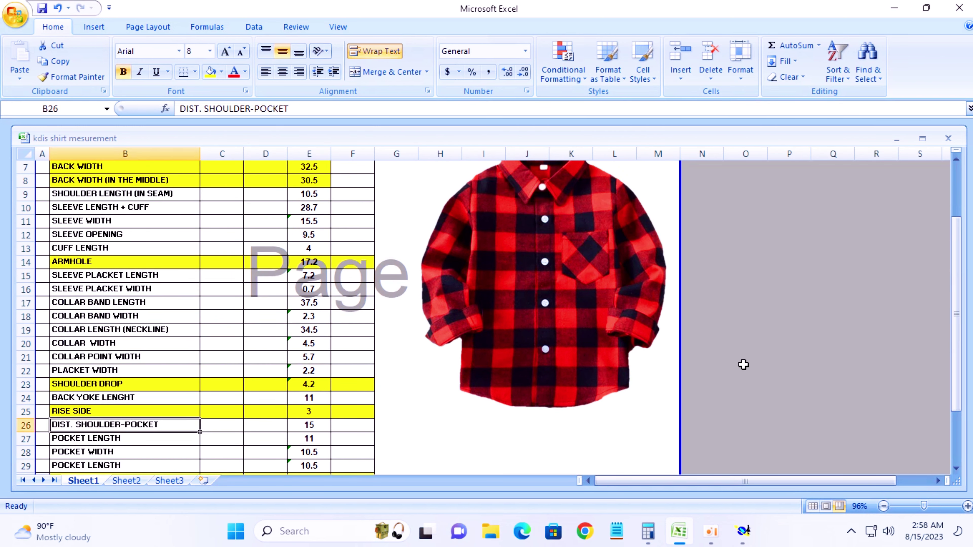
Return to the baby shirt pattern, zoom in, and check the Parall./Sym. options.
click(743, 531)
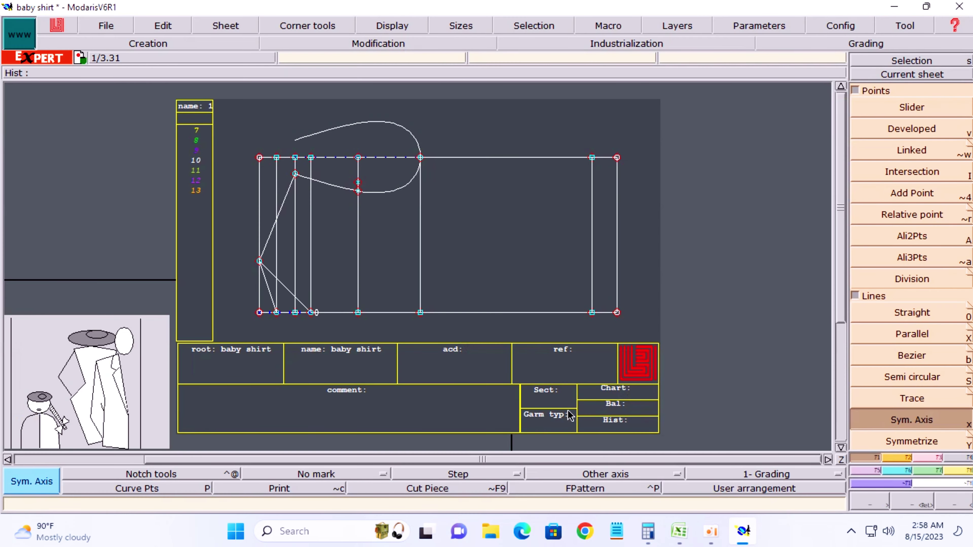
key(z)
drag(177, 116, 576, 344)
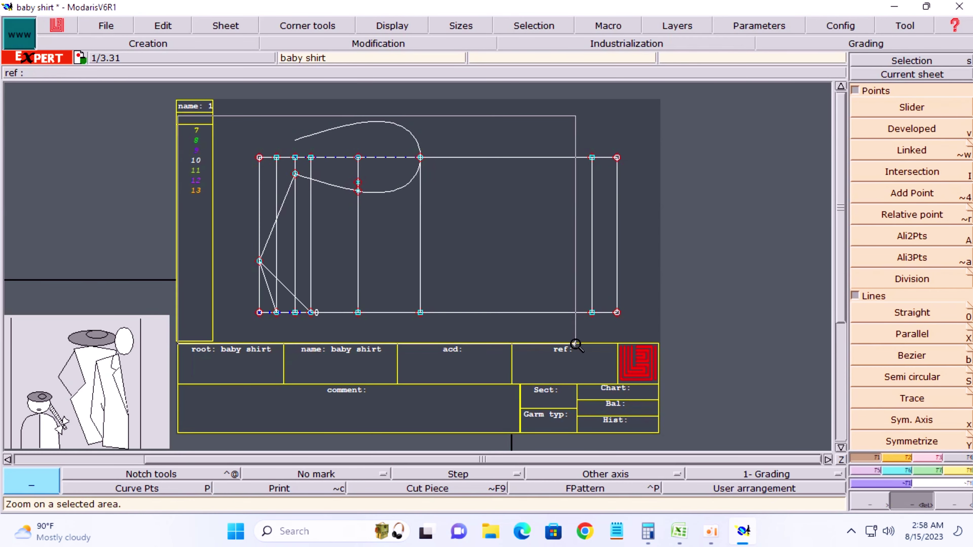
click(576, 344)
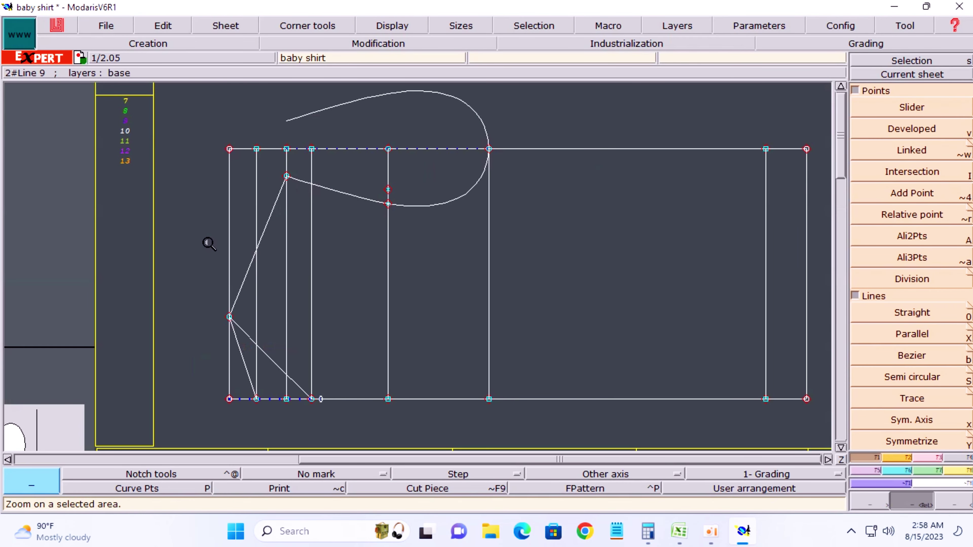
key(x)
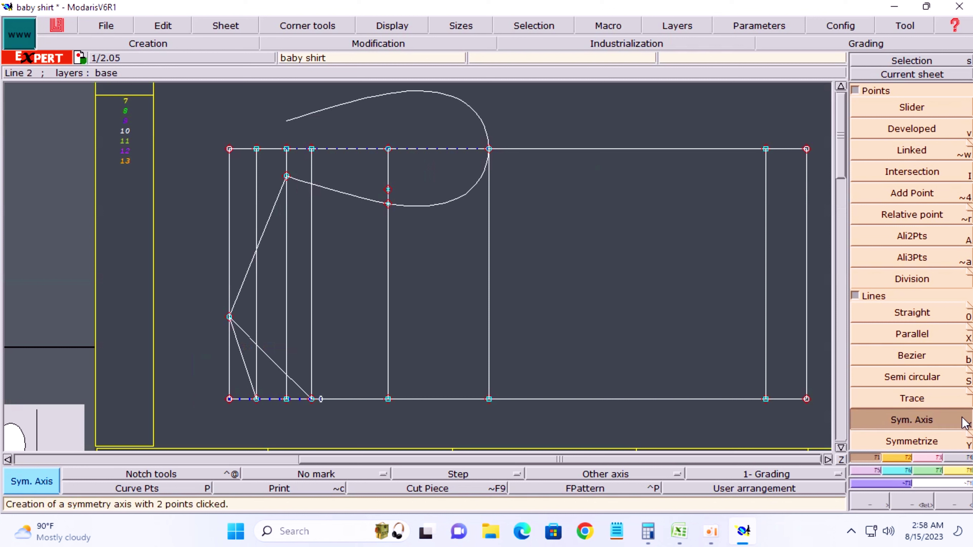
click(969, 333)
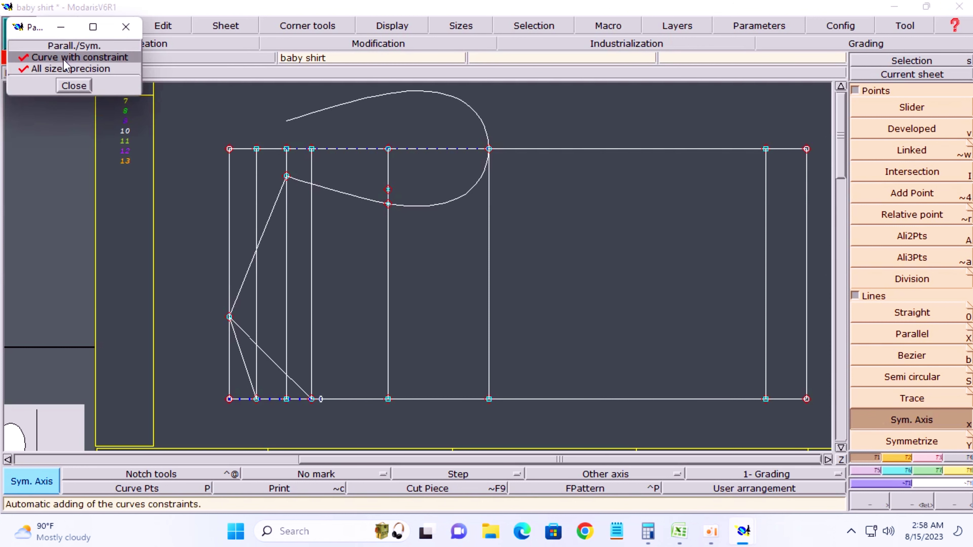
click(73, 86)
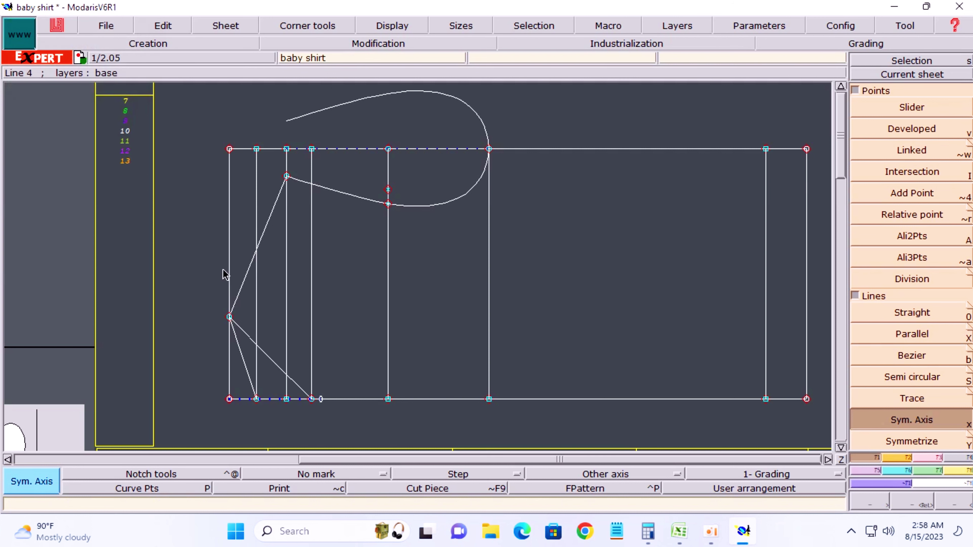
Create a parallel line just right of the slanted line, then zoom on the left side.
key(shift+x)
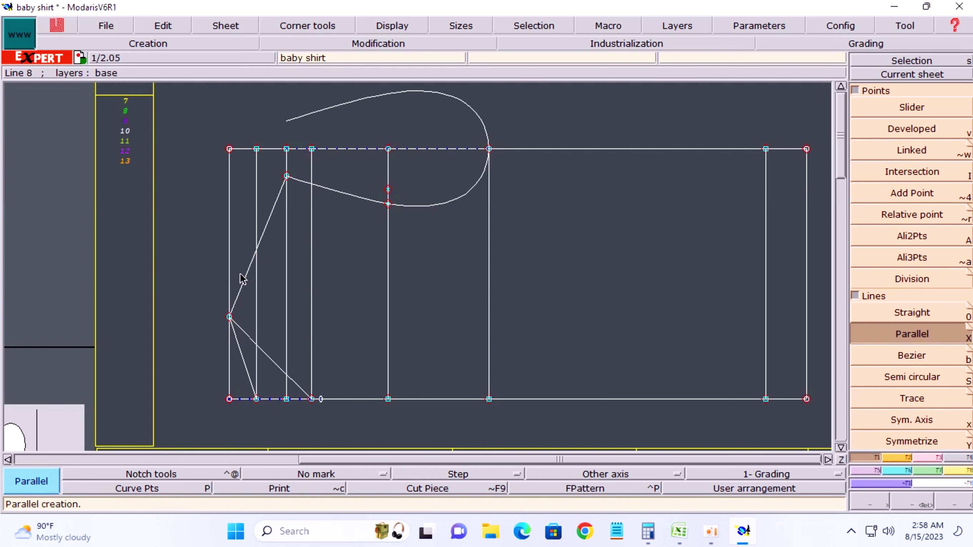
click(244, 277)
text(-2)
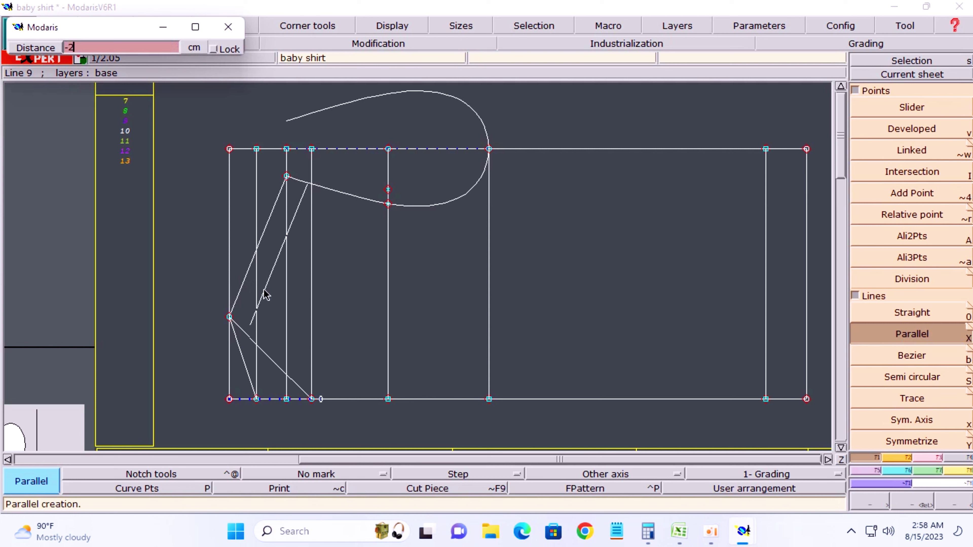
key(Return)
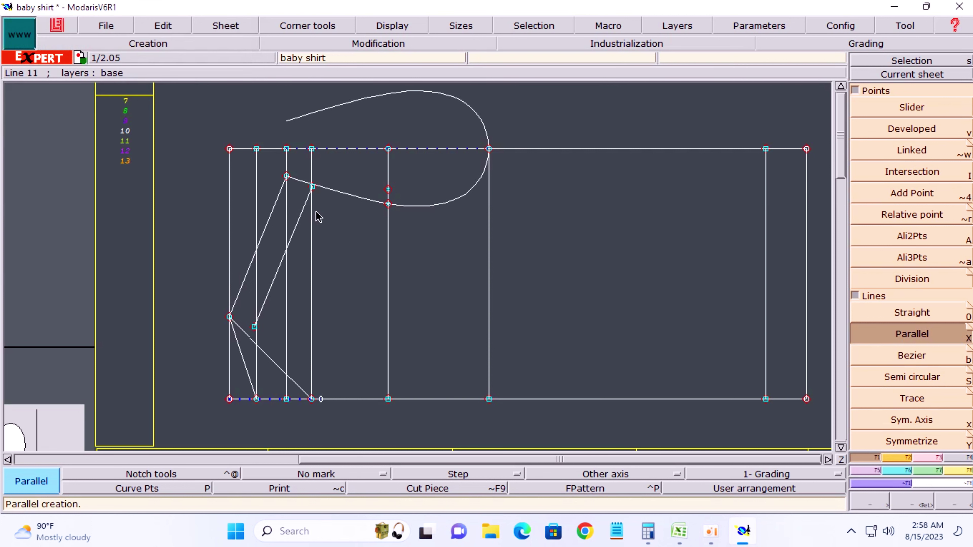
key(z)
drag(126, 130, 562, 423)
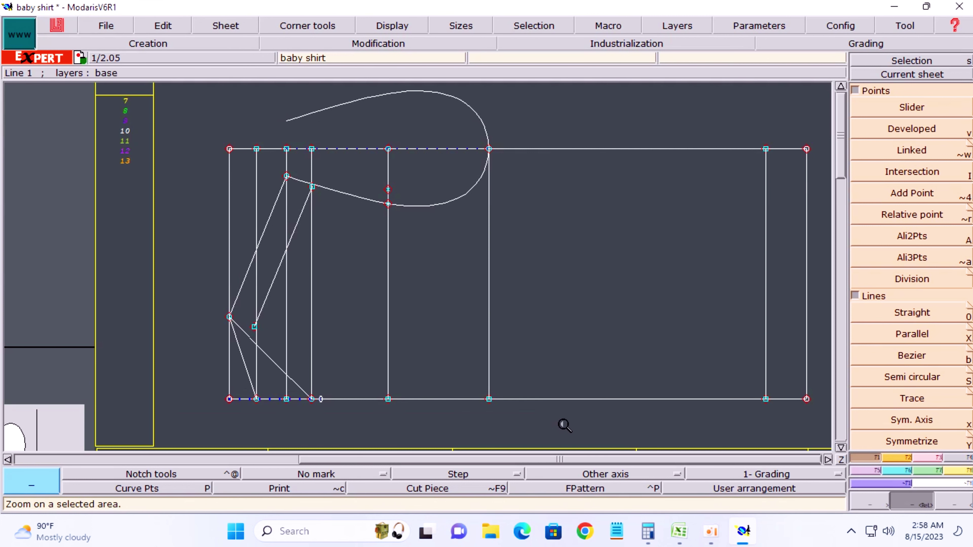
Show curve handles and bend the lower diagonal line into a curve.
click(392, 26)
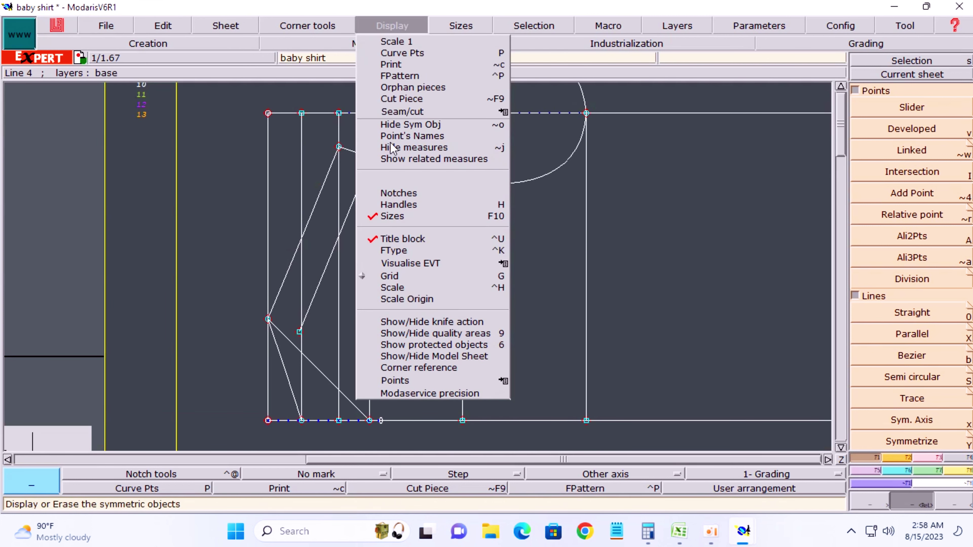
click(404, 206)
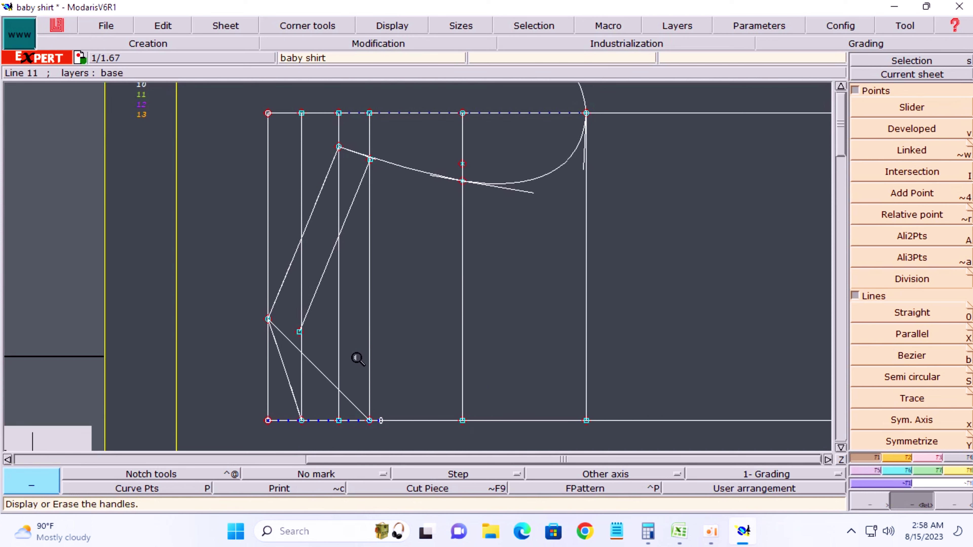
key(shift+s)
key(e)
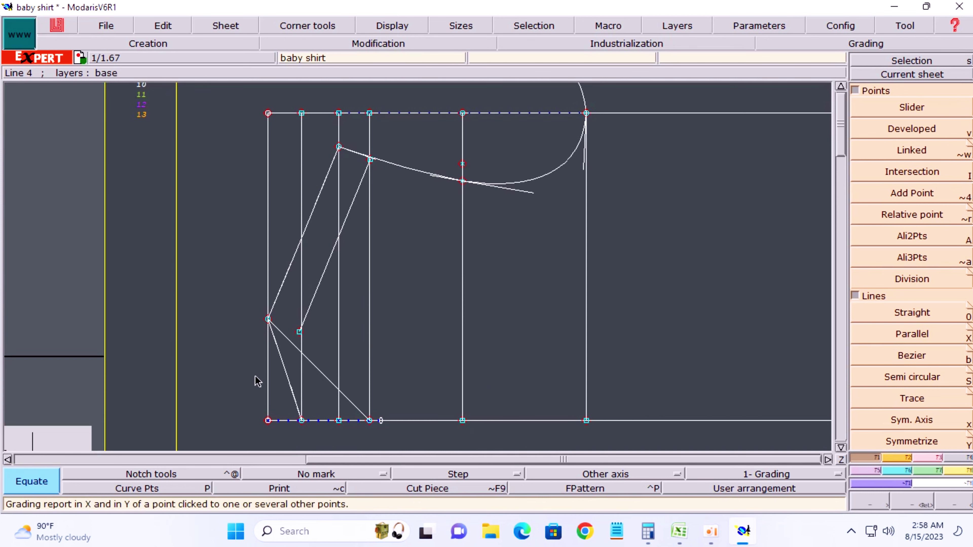
key(r)
click(270, 321)
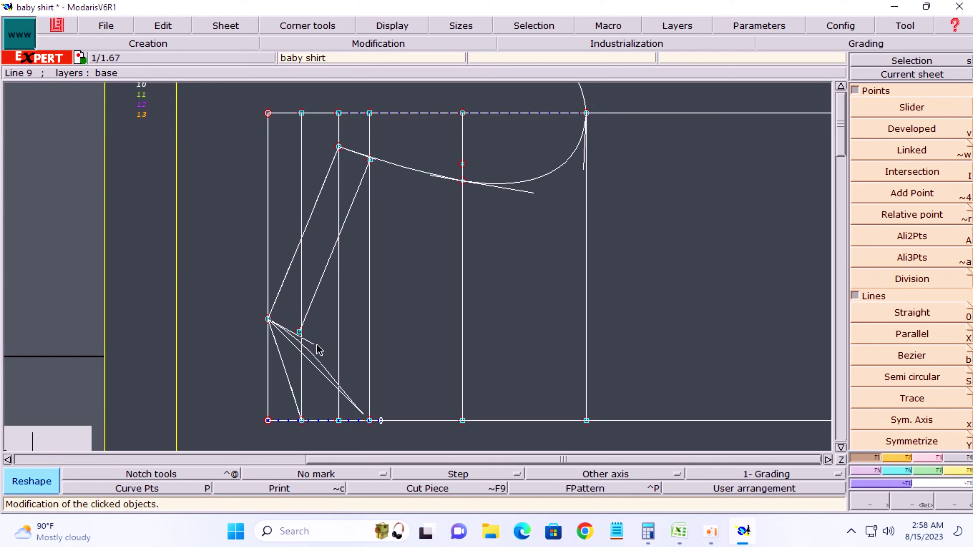
click(347, 340)
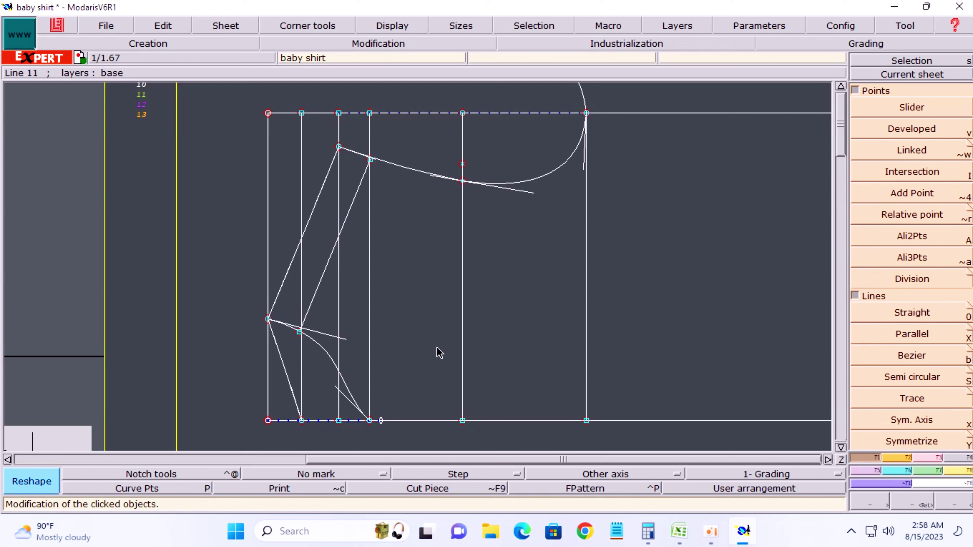
Bring up the Parall./Sym. options panel.
click(970, 333)
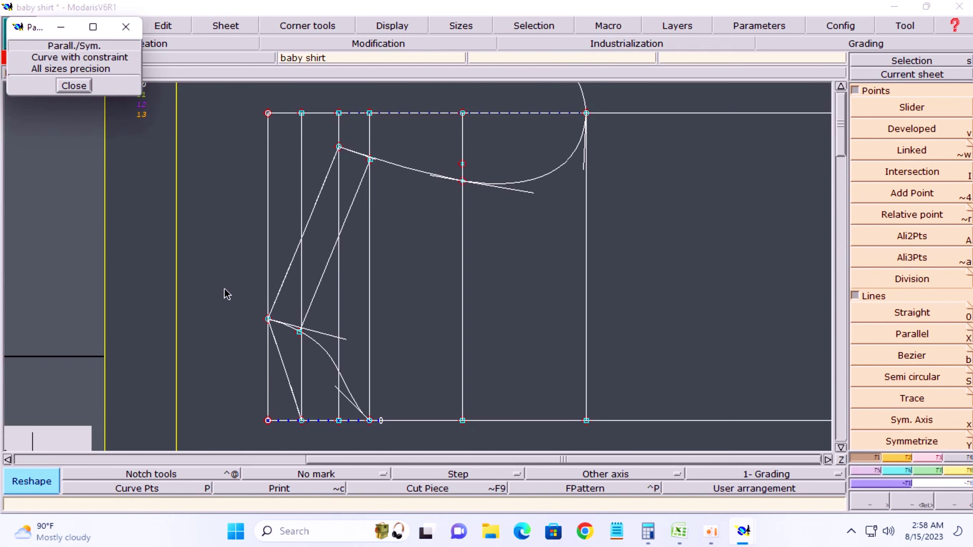
click(84, 88)
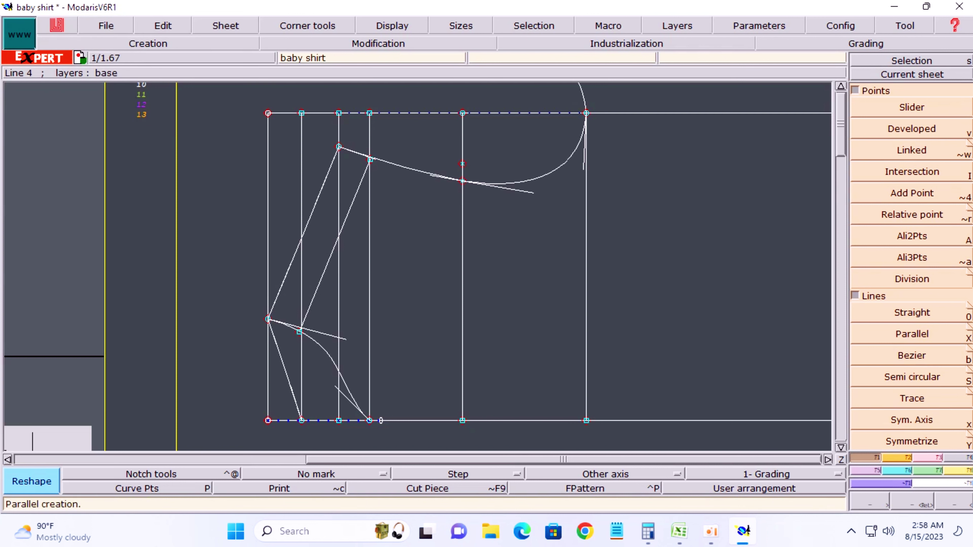
click(970, 333)
Turn on Curve with constraint and All sizes precision in the Parall./Sym. options.
click(78, 57)
click(81, 68)
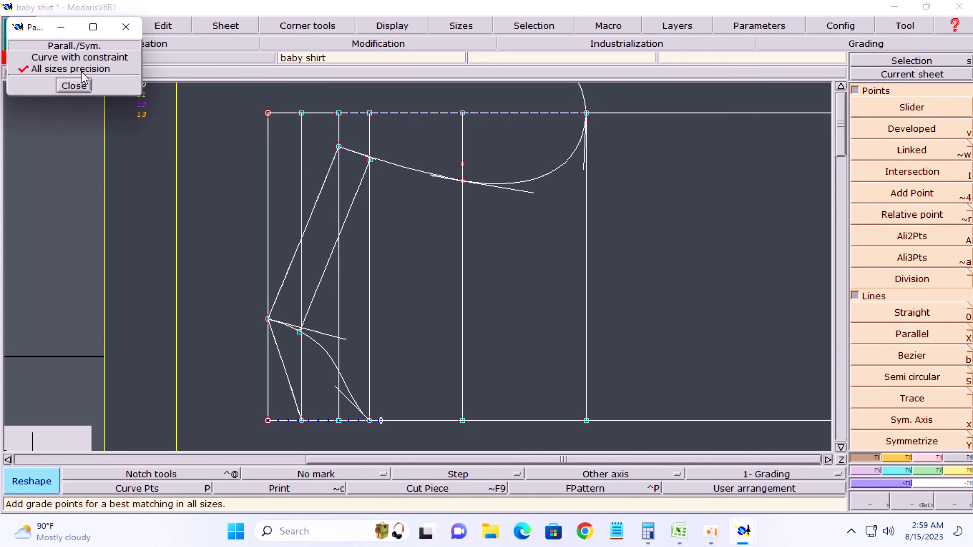
click(74, 85)
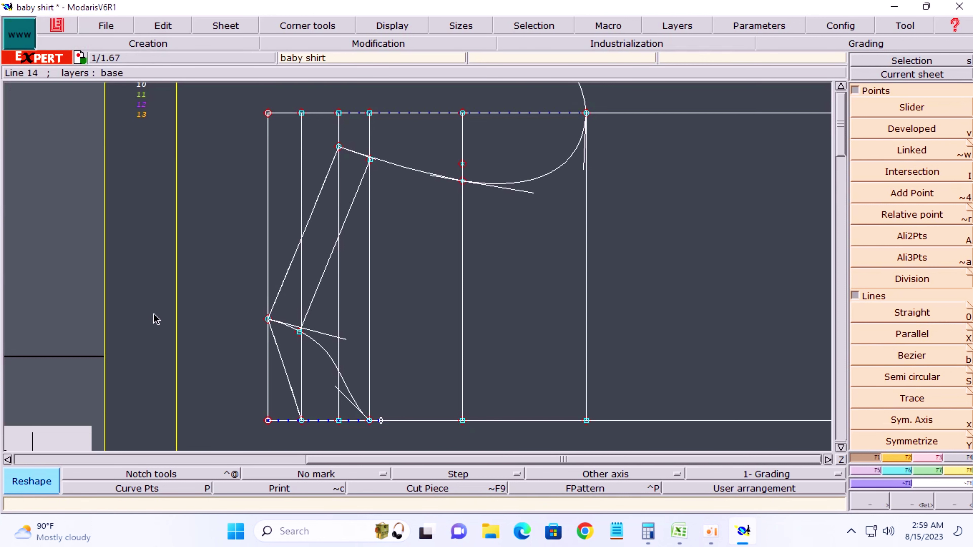
Define a symmetry axis through the two points of the slanted line.
key(x)
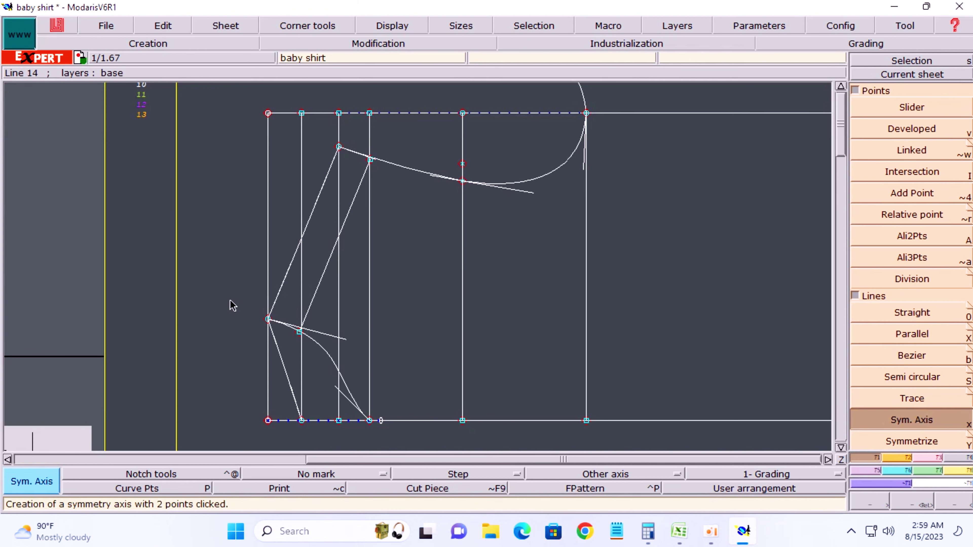
click(269, 319)
click(338, 146)
Mirror the parallel line and lower curve across the axis, undoing the extra copies.
click(934, 444)
click(356, 200)
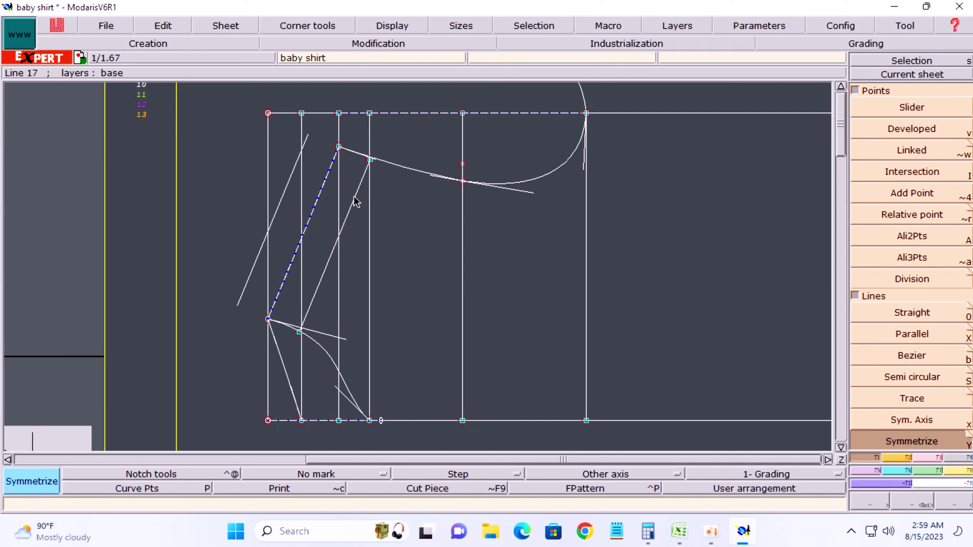
click(325, 346)
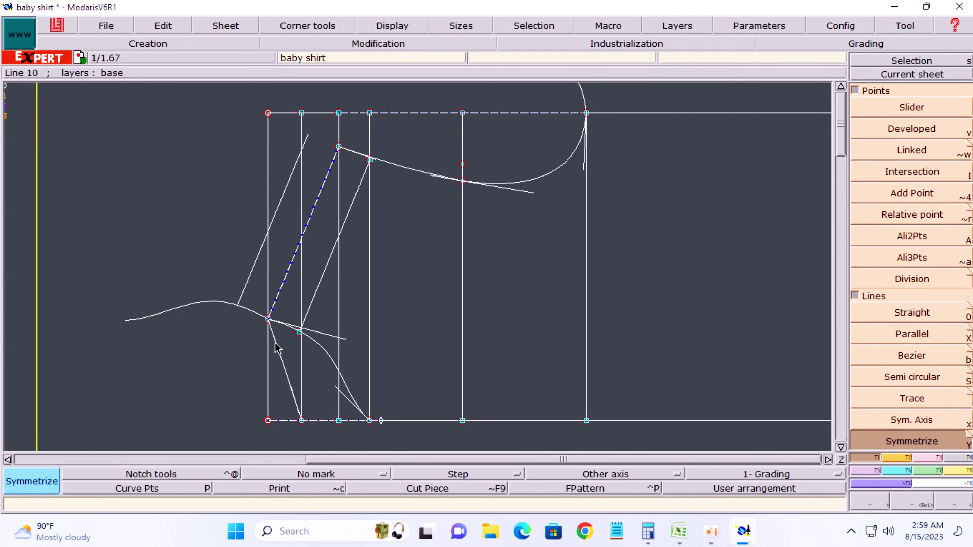
click(280, 351)
key(ctrl+z)
click(396, 166)
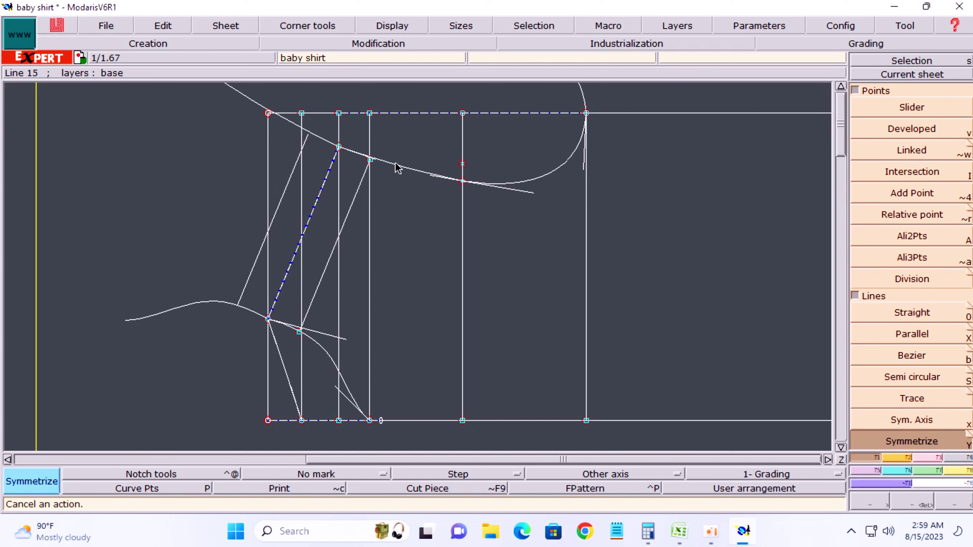
key(ctrl+z)
Draw a Bezier curve from the slanted line's top through a midpoint to the top corner.
key(Home)
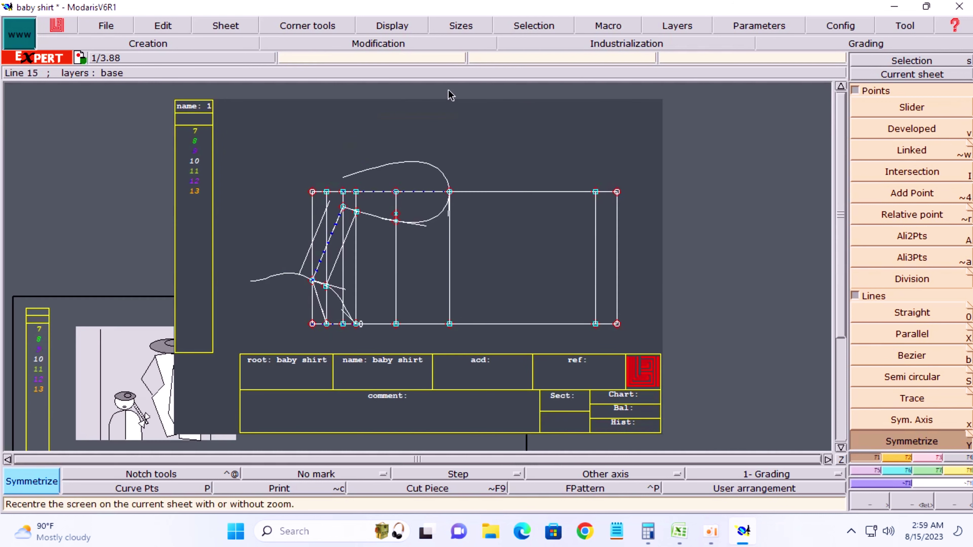
key(z)
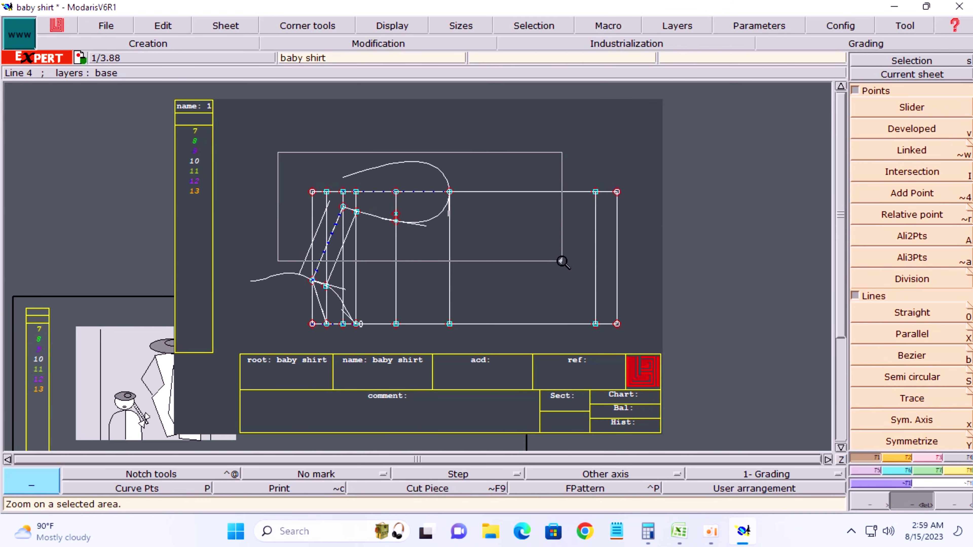
drag(276, 153, 563, 261)
key(s)
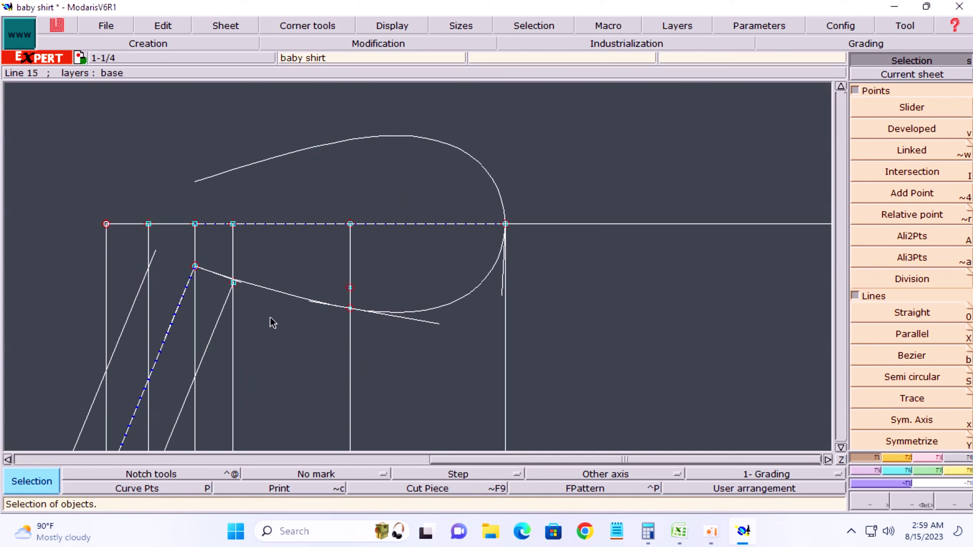
key(b)
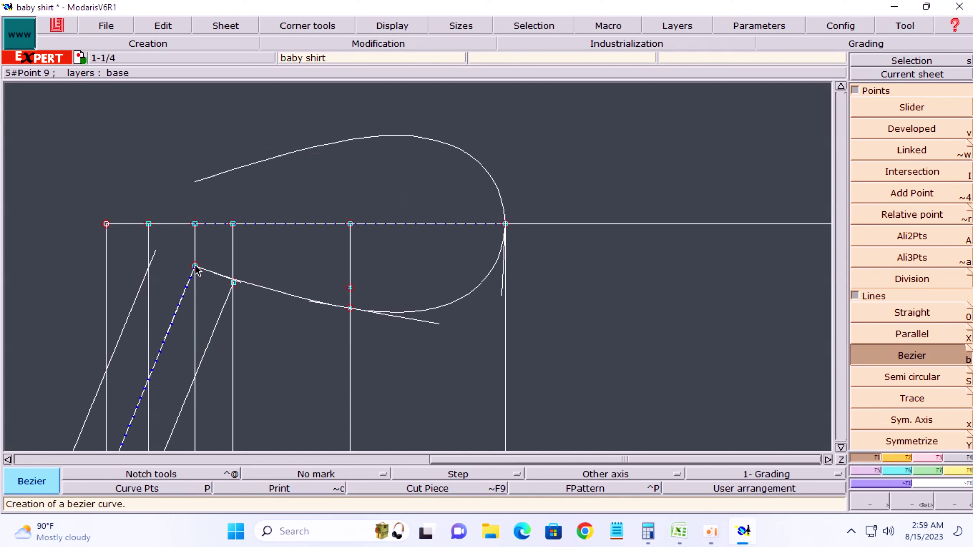
click(195, 266)
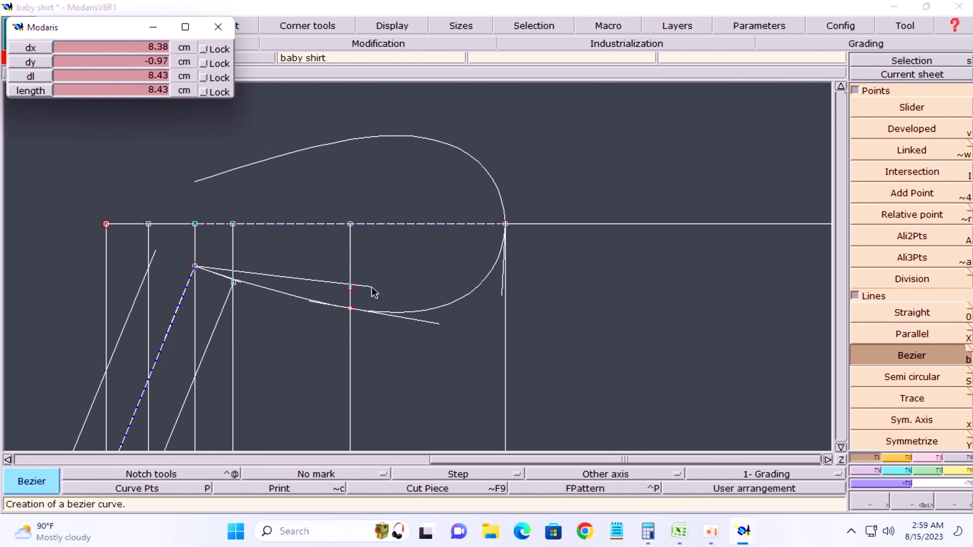
click(506, 224)
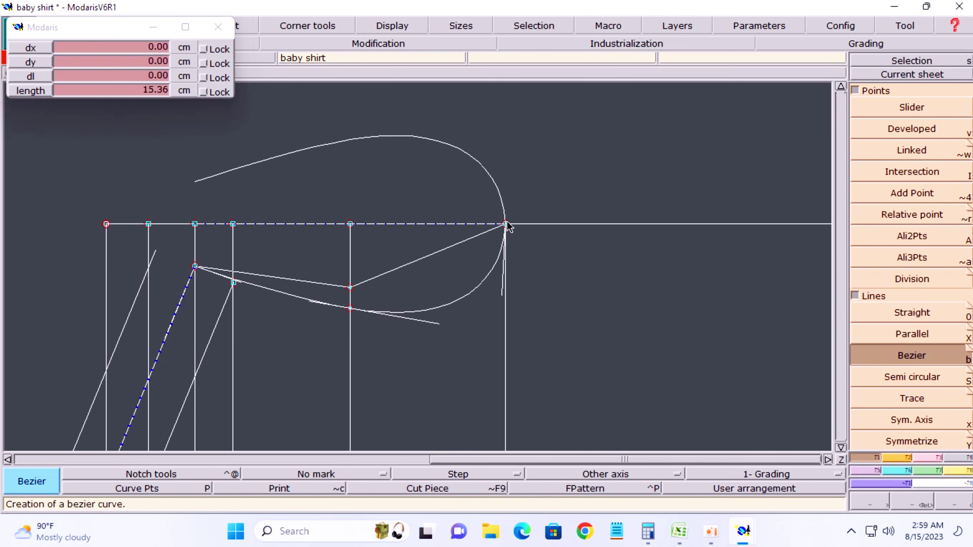
middle_click(507, 225)
Reshape the new curve to bow downward, following the existing curve.
key(s)
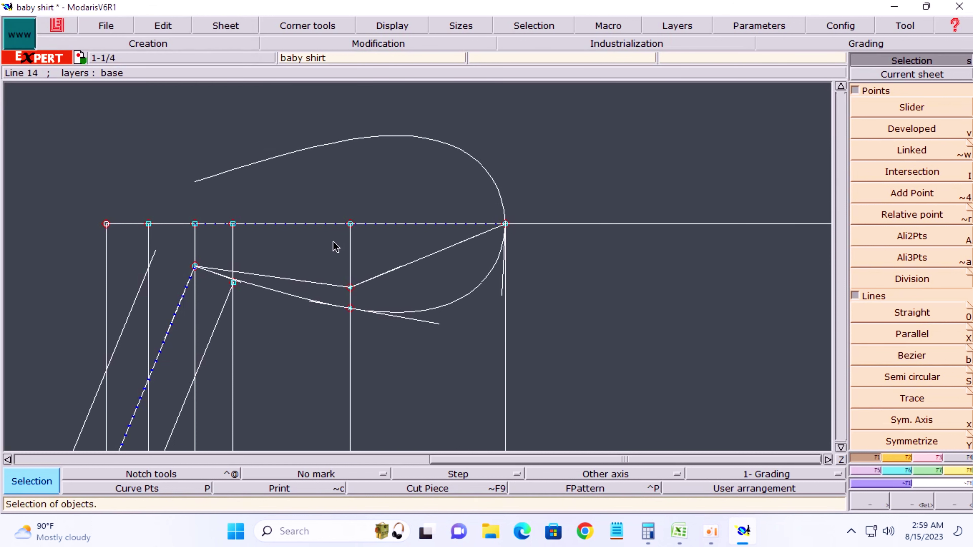
key(r)
mouse_move(396, 277)
mouse_down()
mouse_move(444, 267)
mouse_move(436, 296)
mouse_up()
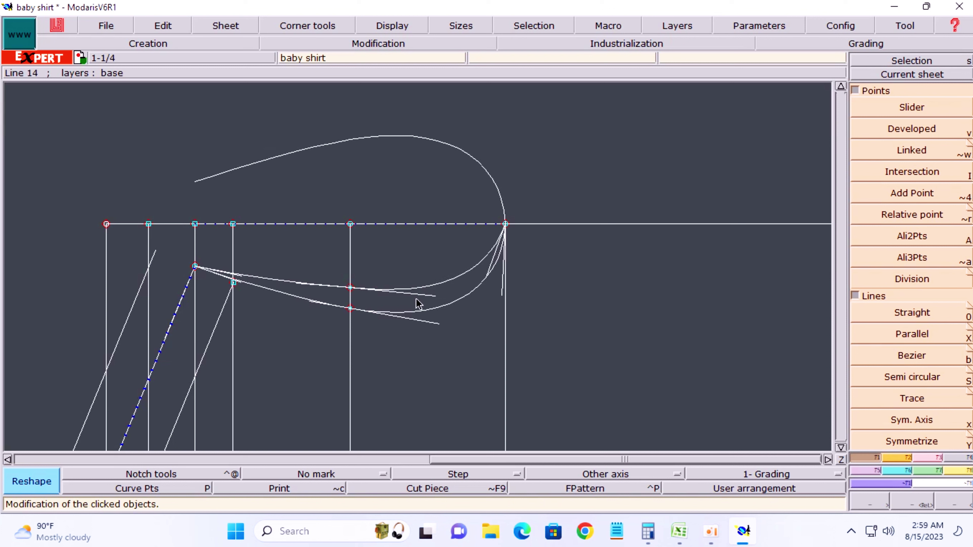
drag(429, 298, 427, 292)
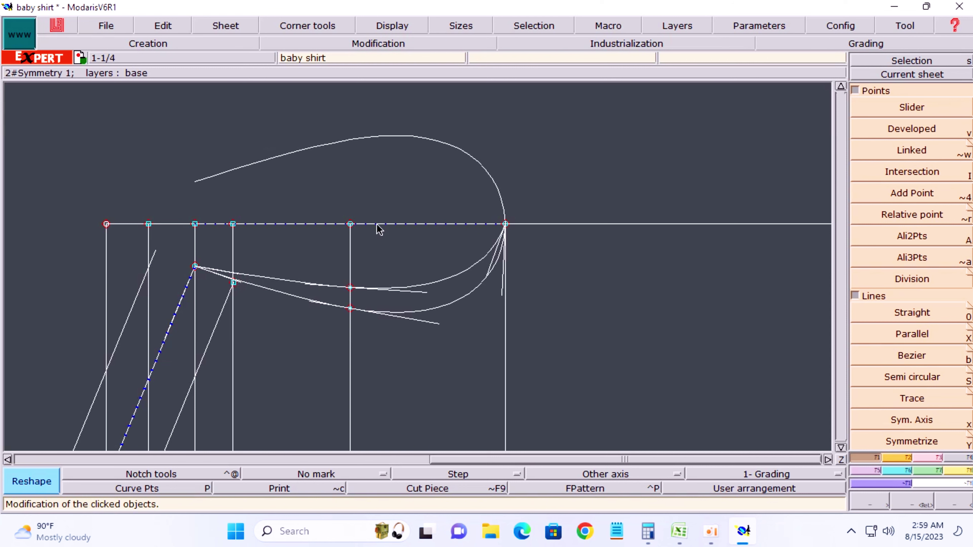
Hide curve handles and mirror the new curve across the symmetry axis.
key(F3)
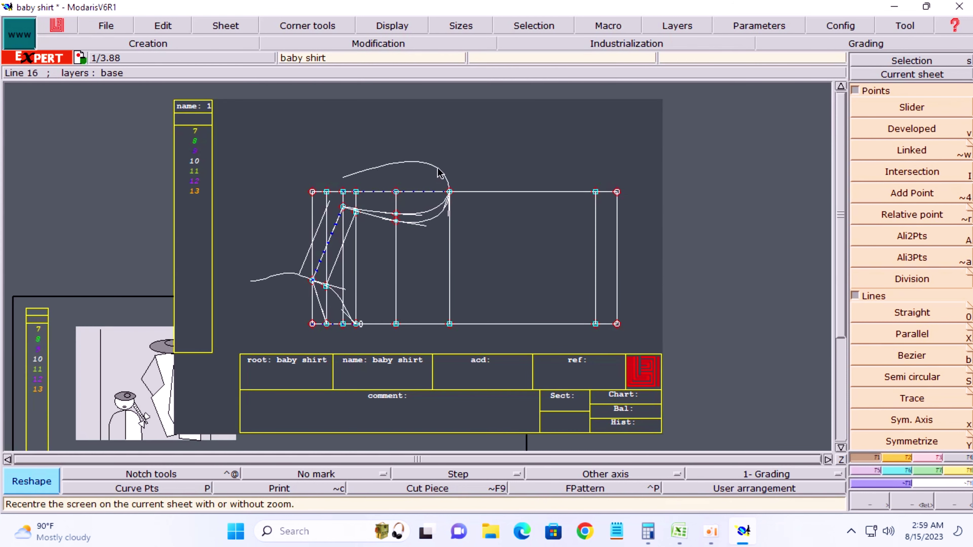
key(F2)
drag(202, 124, 594, 344)
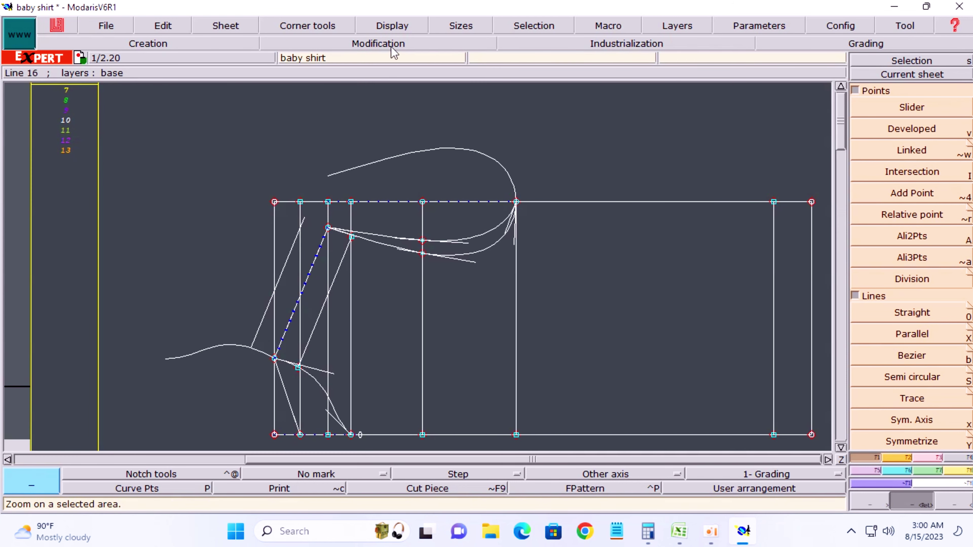
click(396, 28)
click(403, 206)
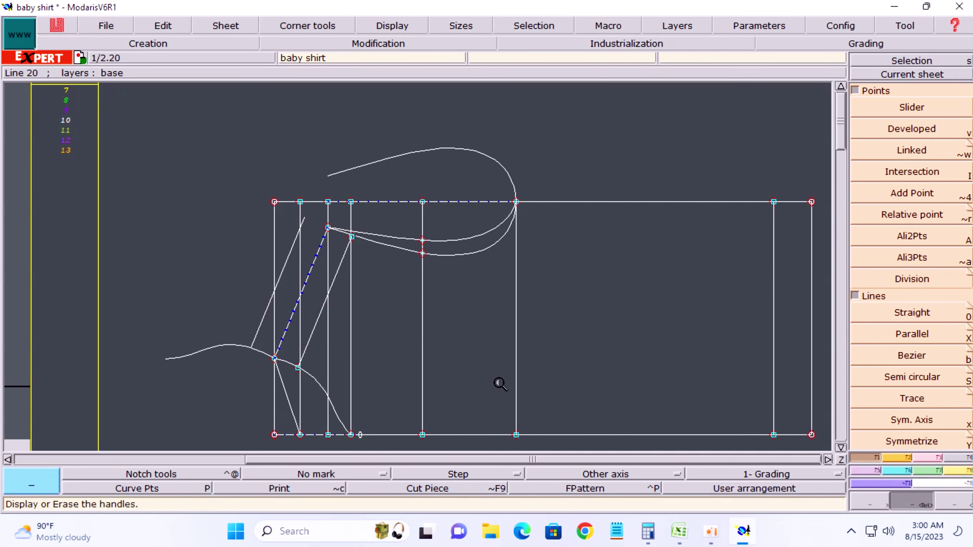
click(894, 444)
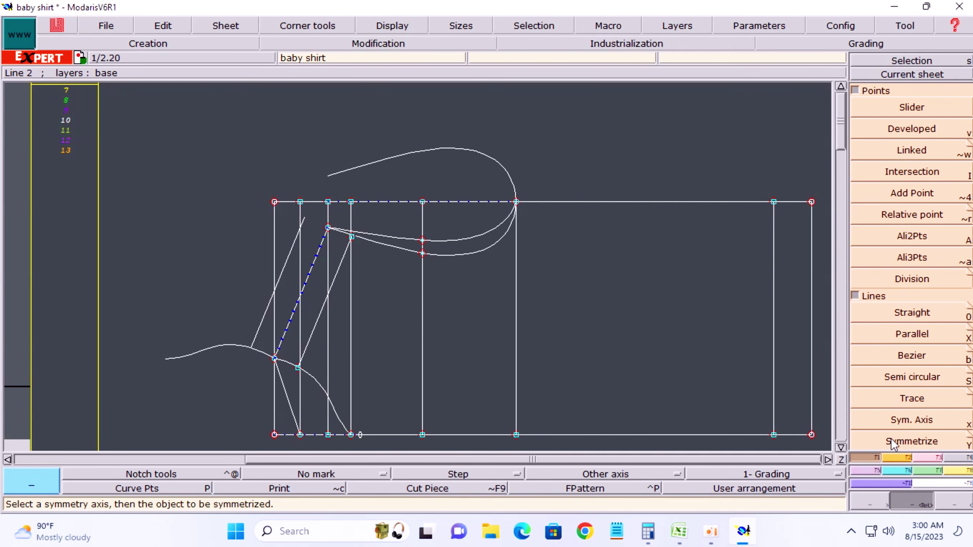
click(449, 255)
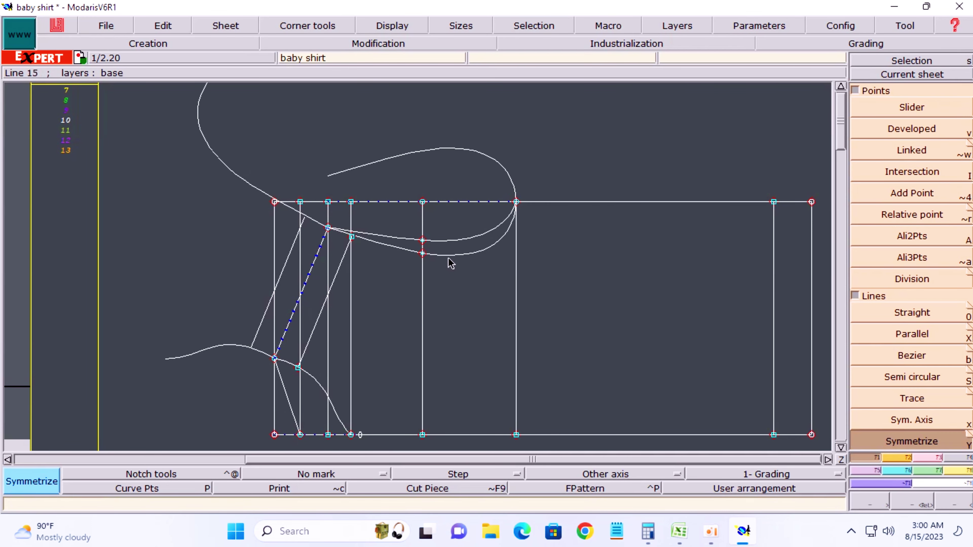
Show handles and reshape the curve toward the armhole's upper-right point.
key(z)
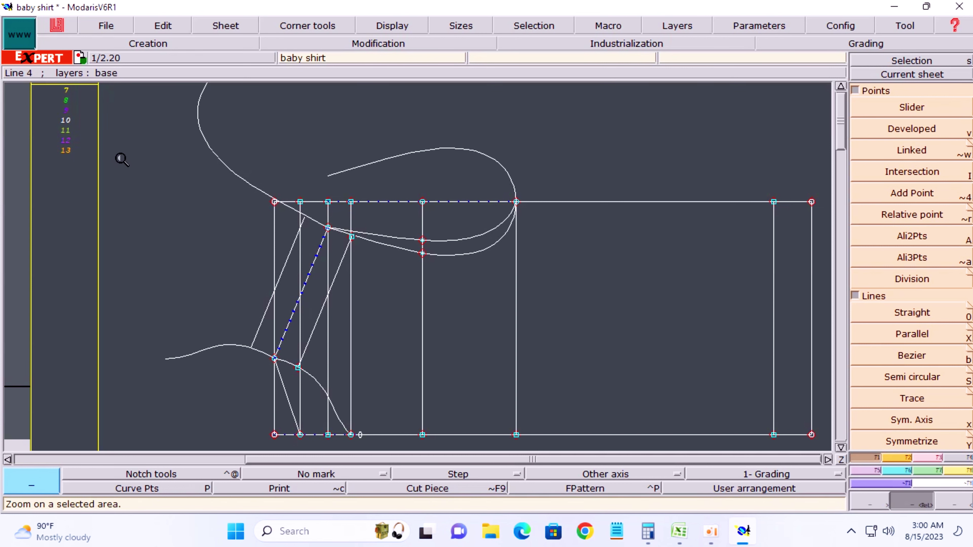
drag(144, 127, 559, 293)
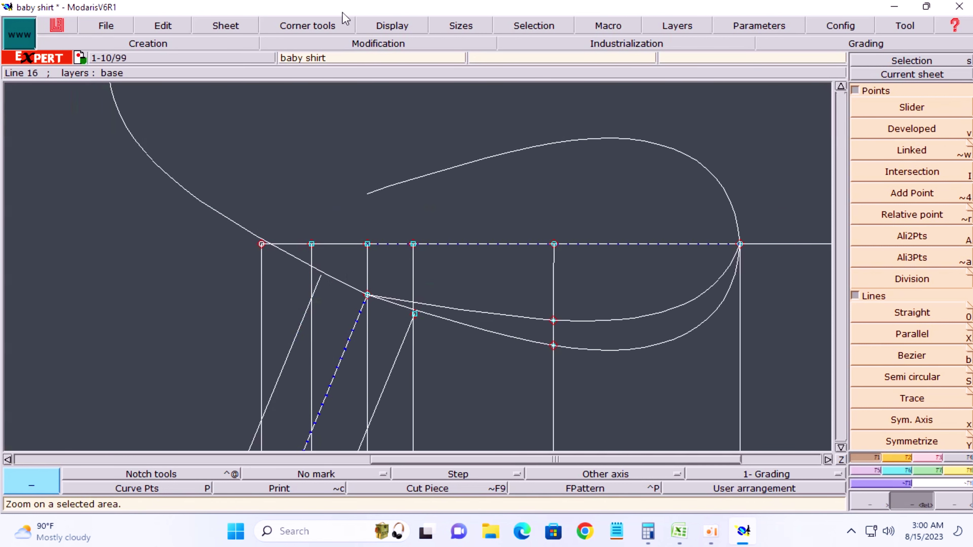
click(402, 24)
click(401, 204)
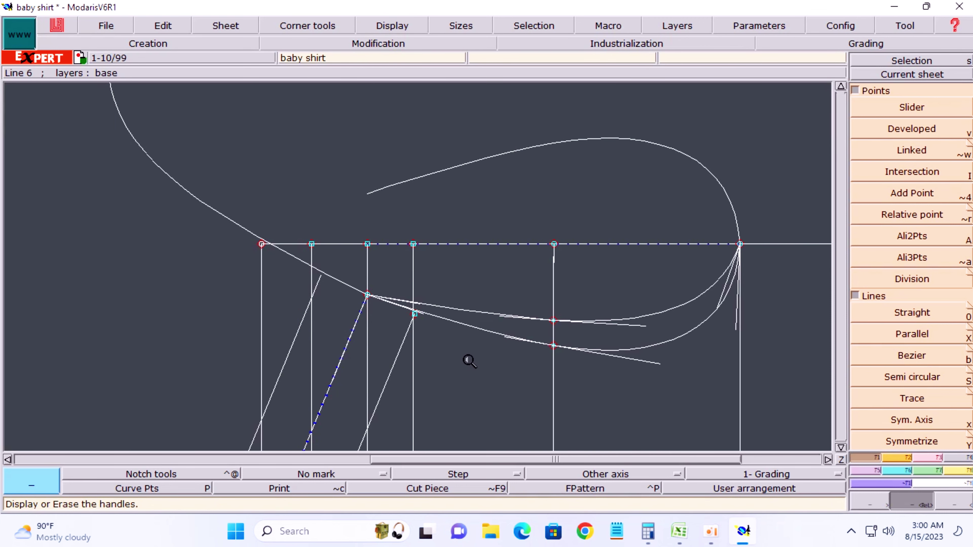
key(s)
key(m)
click(423, 317)
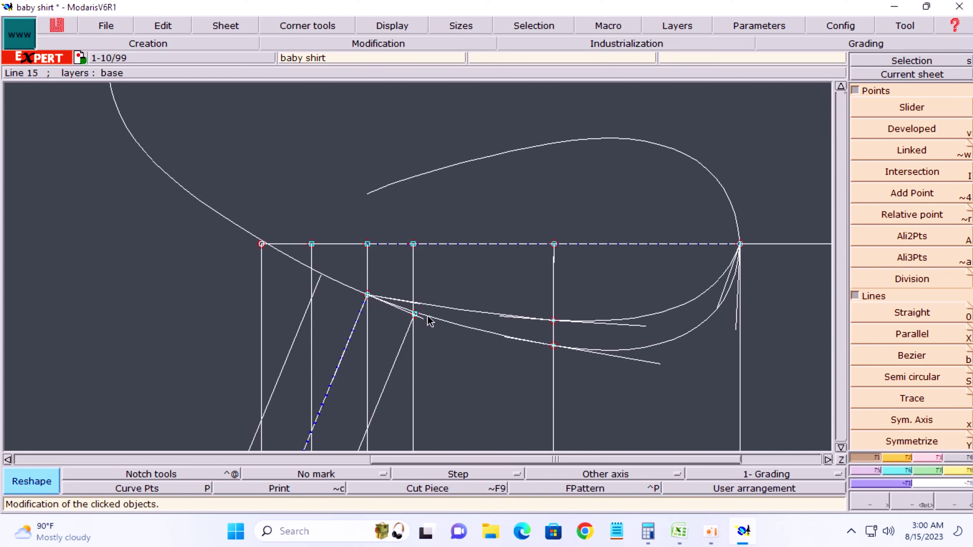
click(421, 310)
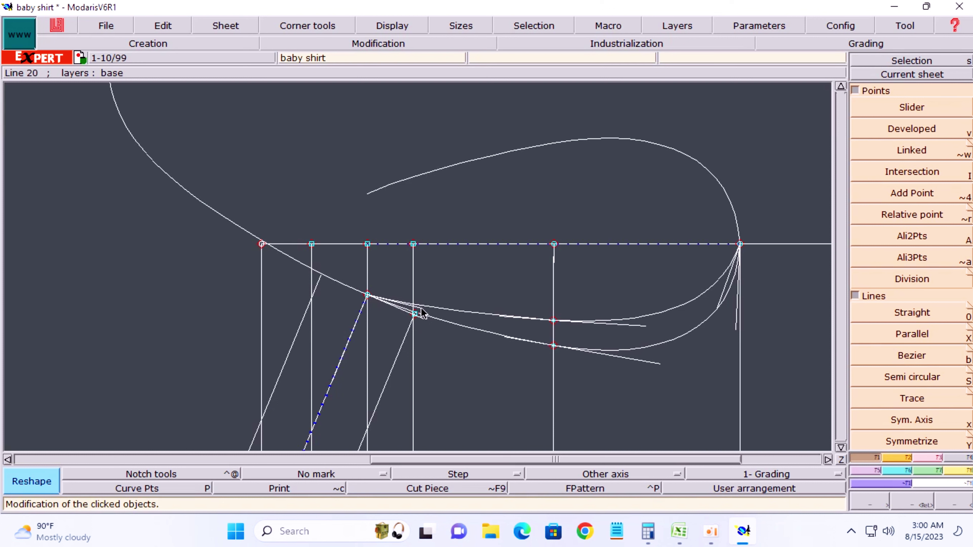
click(422, 312)
click(424, 312)
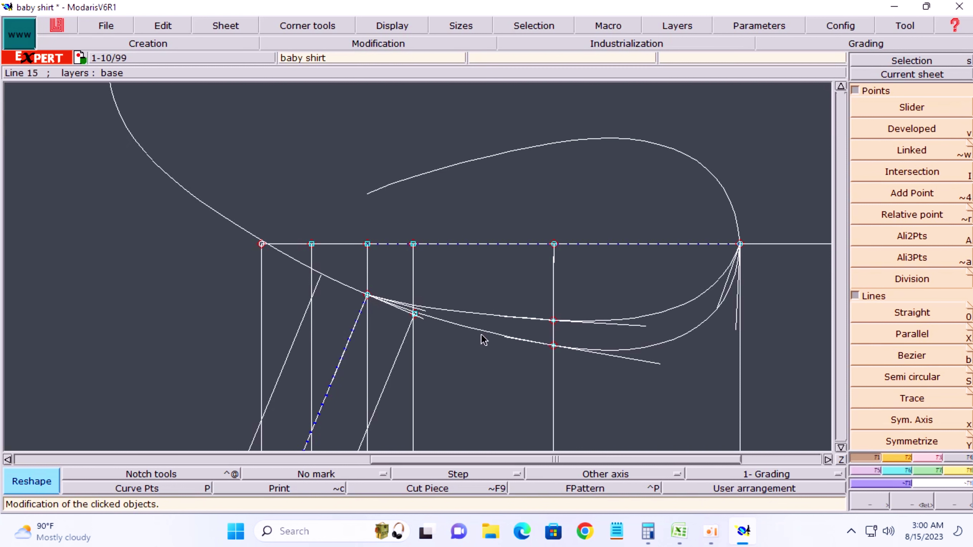
click(429, 318)
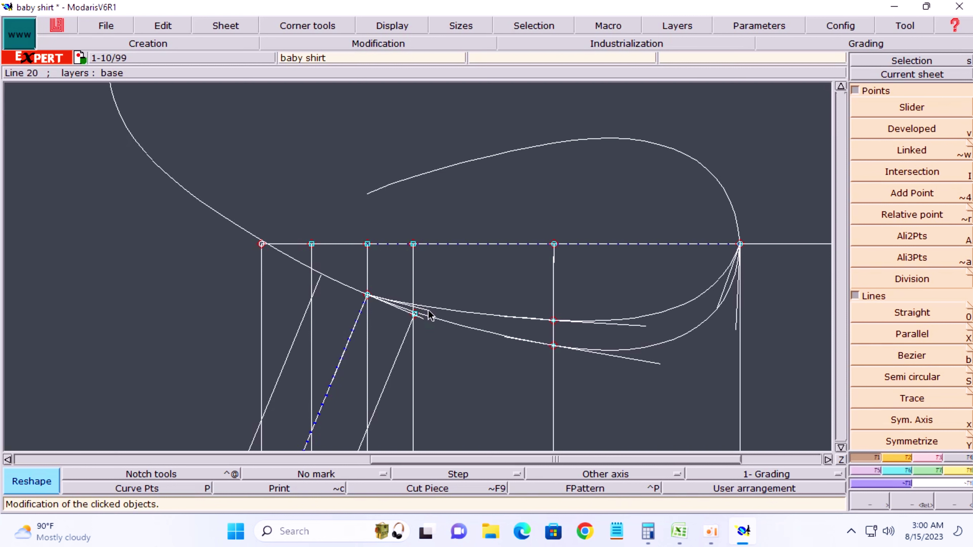
Hide the curve handles and zoom back onto the shirt draft.
click(388, 27)
click(400, 200)
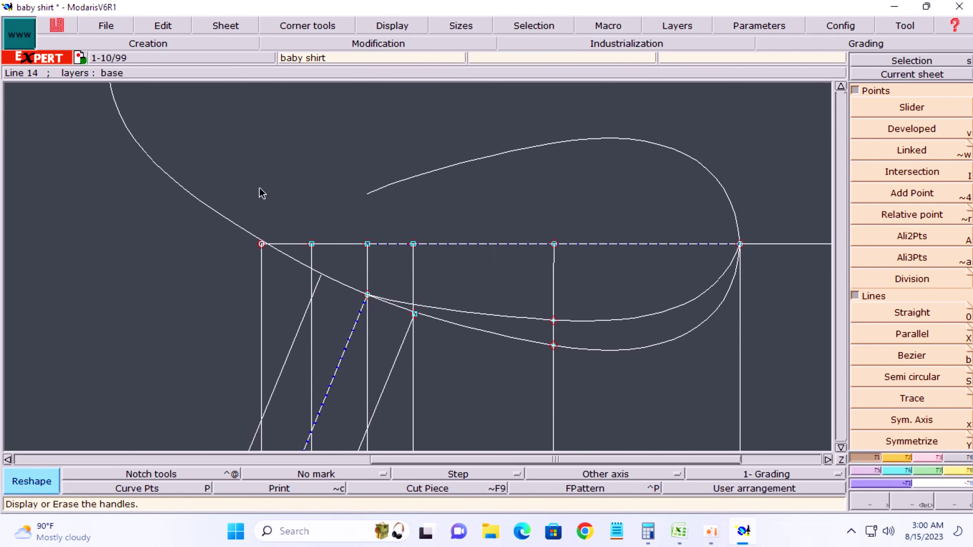
key(F2)
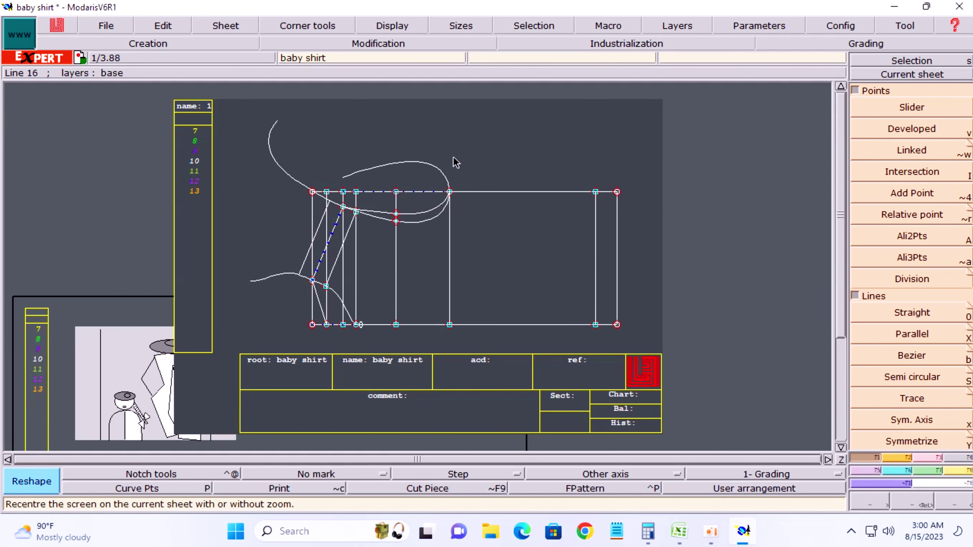
key(F3)
drag(186, 169, 532, 333)
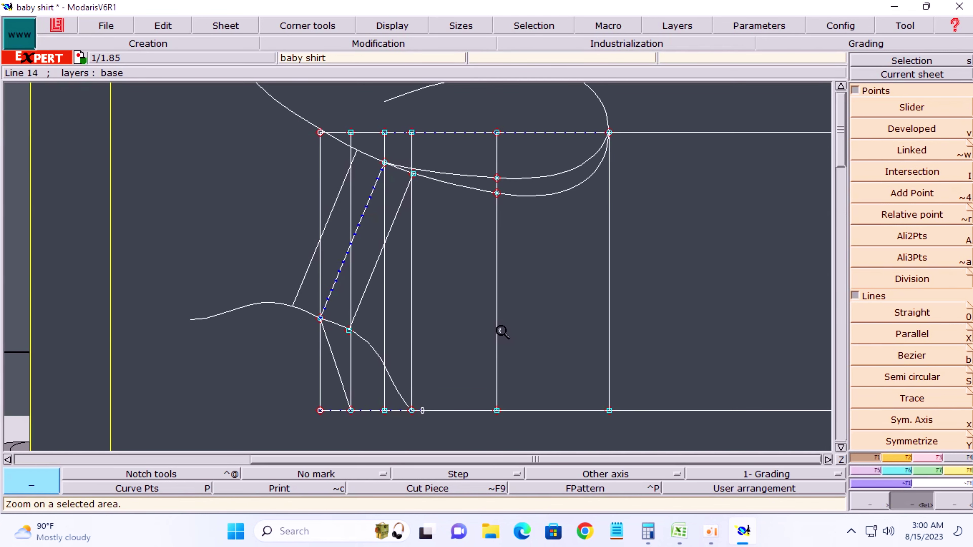
Show handles and bend the slanted line and outer lower curve toward the bottom line.
click(391, 26)
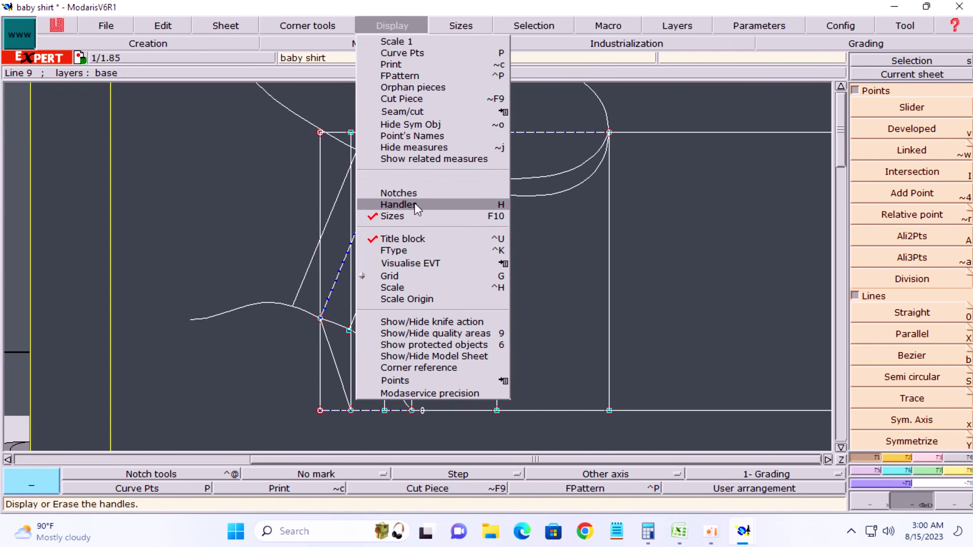
click(416, 207)
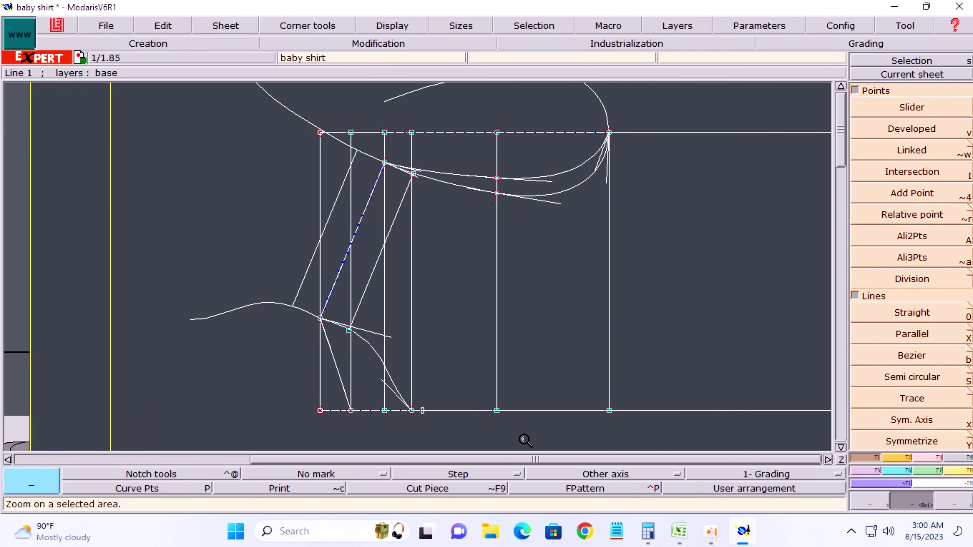
drag(146, 223, 528, 444)
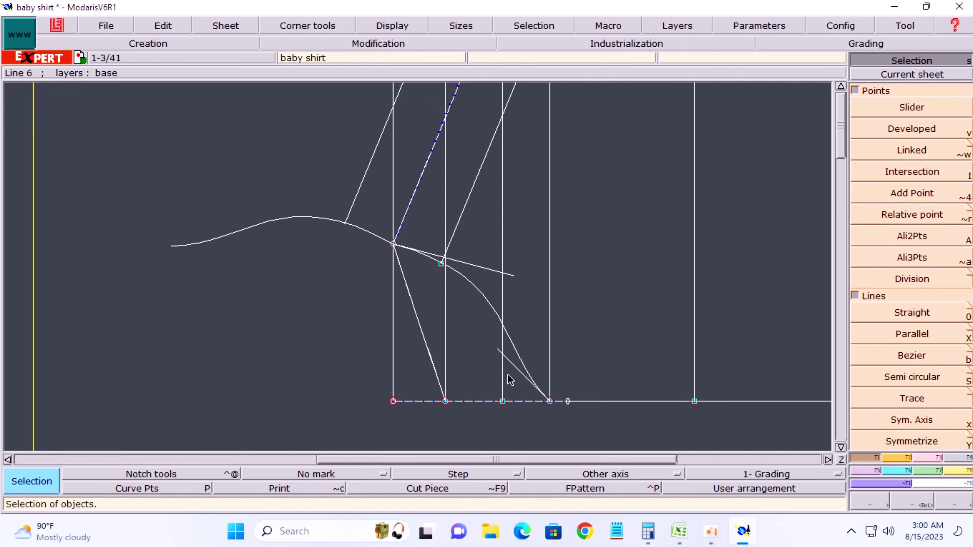
mouse_move(435, 366)
mouse_down()
mouse_move(435, 288)
mouse_move(451, 285)
mouse_up()
drag(511, 367, 540, 307)
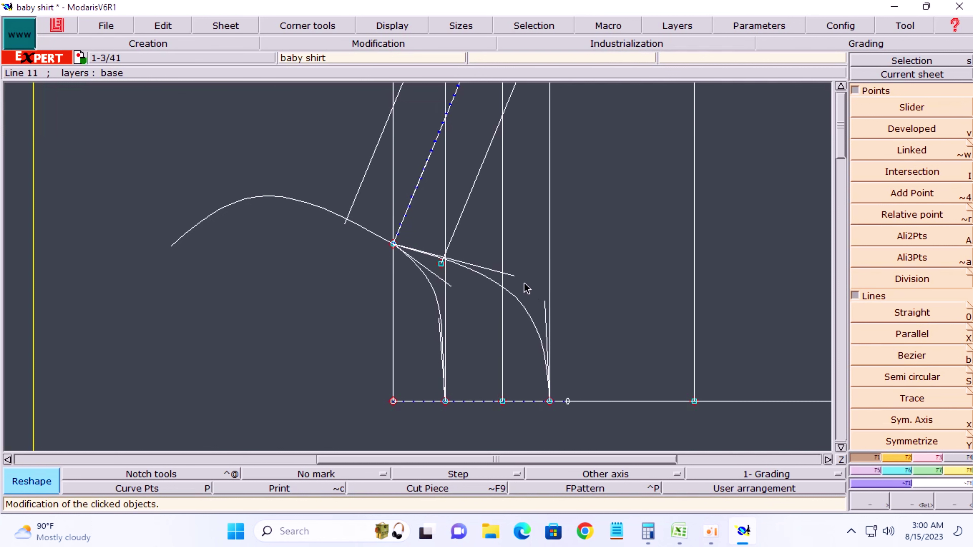
drag(514, 275, 514, 254)
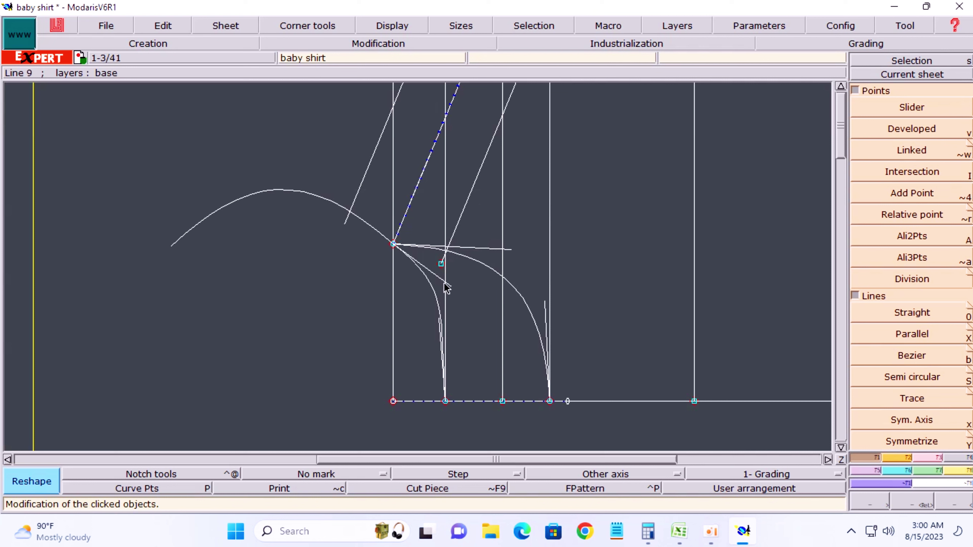
Refine the inner curve into the vertical line and settle the outer curve's ends.
drag(446, 285, 444, 284)
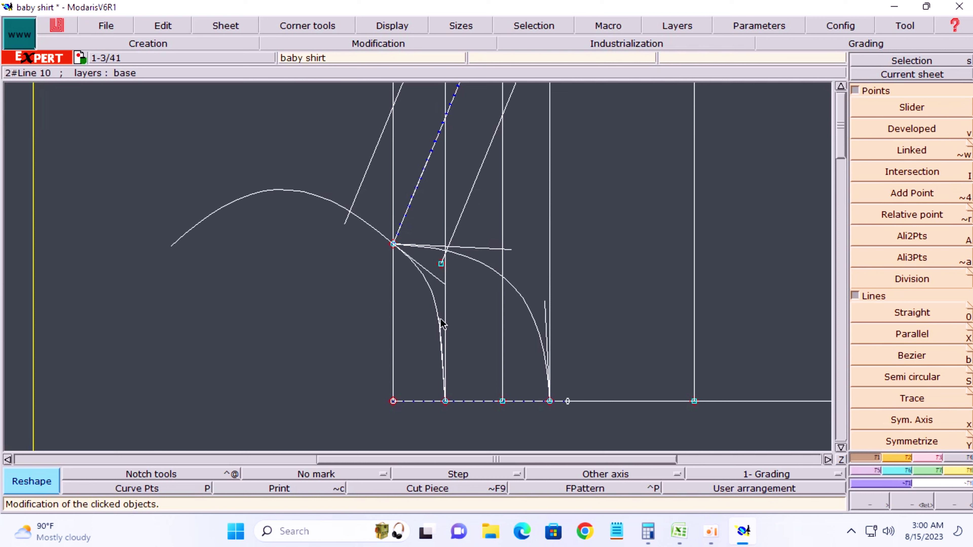
drag(440, 322, 444, 331)
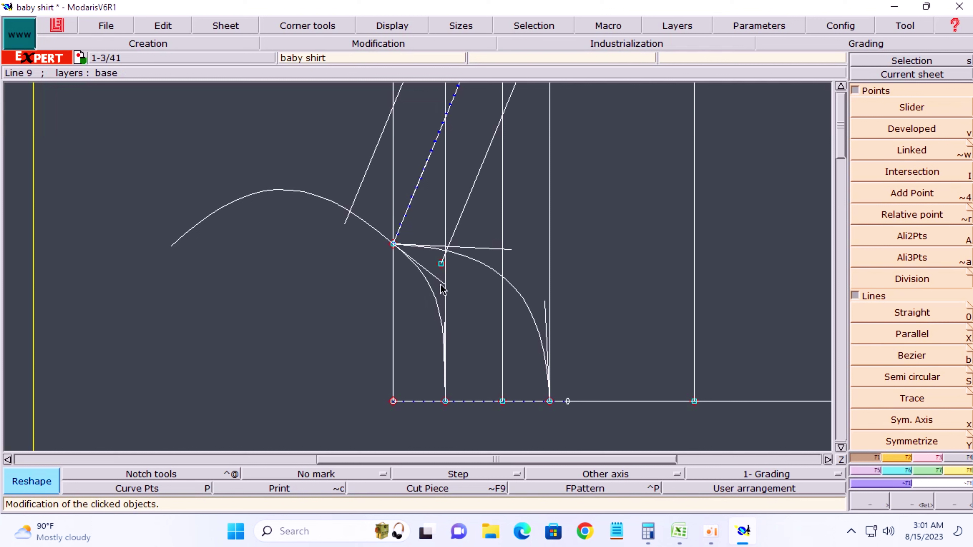
drag(439, 281, 436, 286)
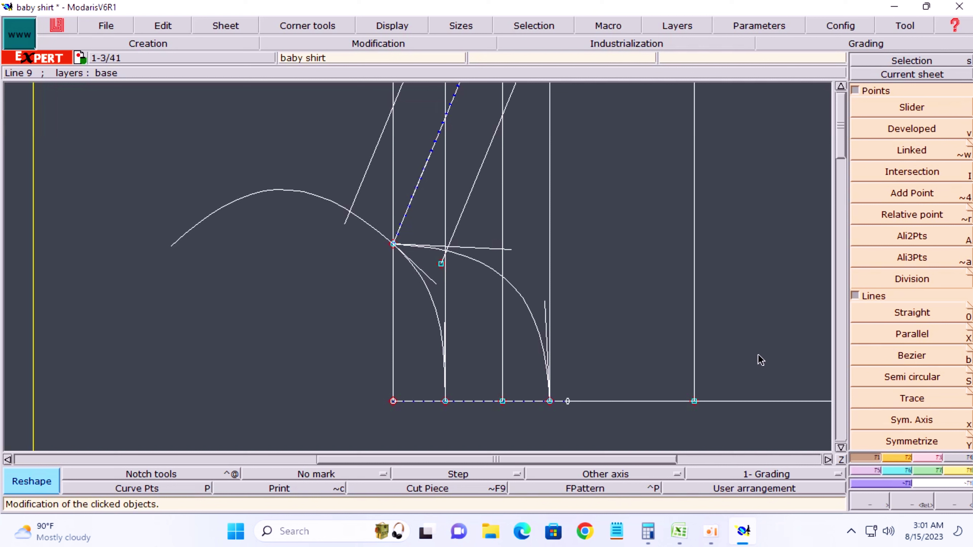
drag(510, 253, 514, 257)
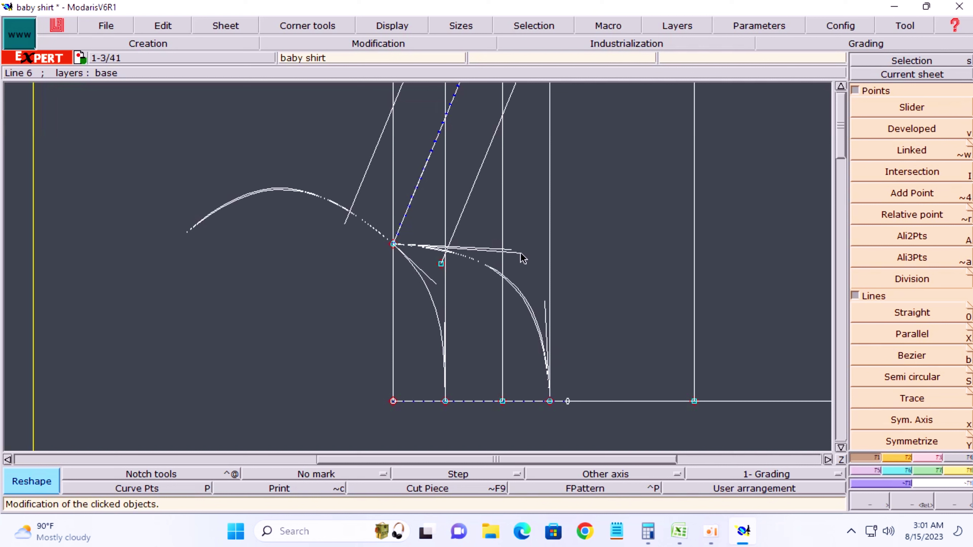
click(512, 253)
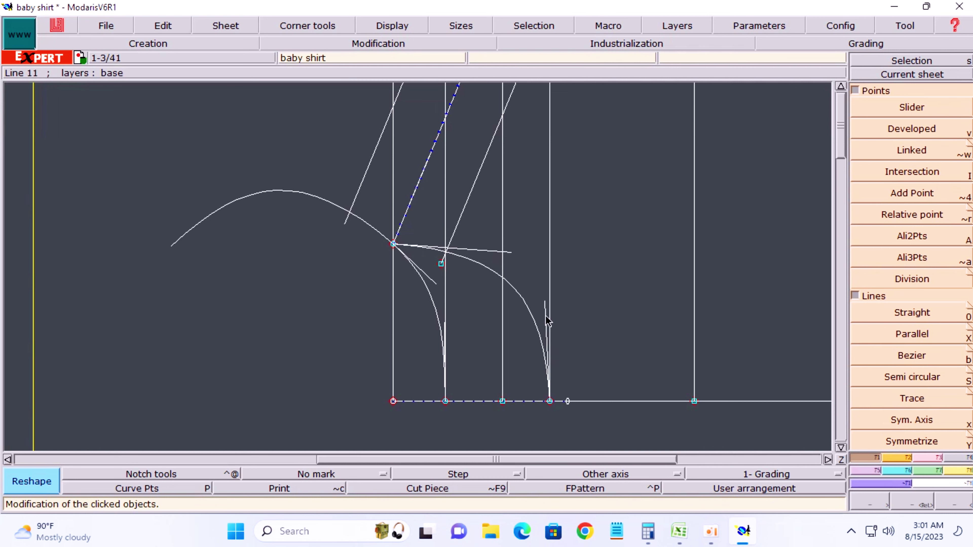
click(547, 308)
click(548, 305)
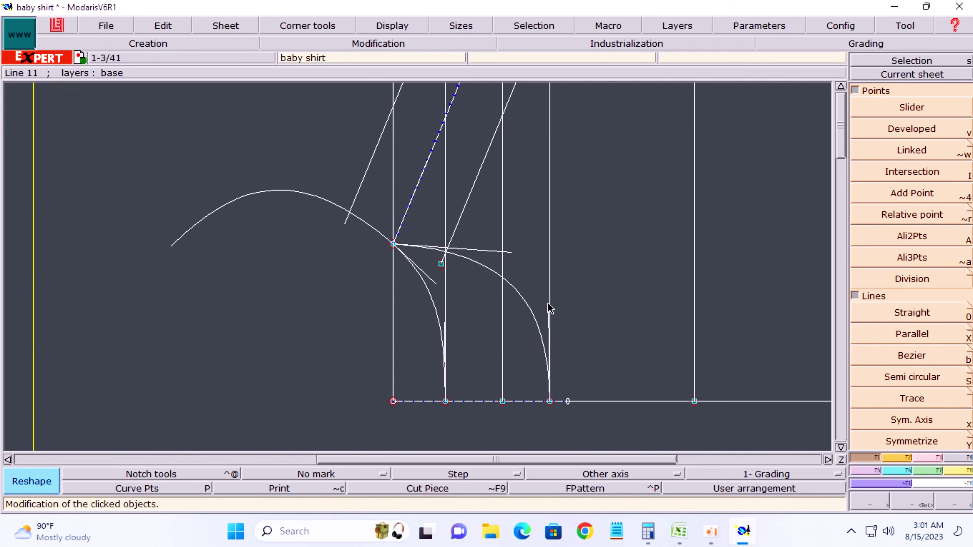
Hide the curve handles and zoom back in on the shirt draft.
click(395, 26)
click(408, 205)
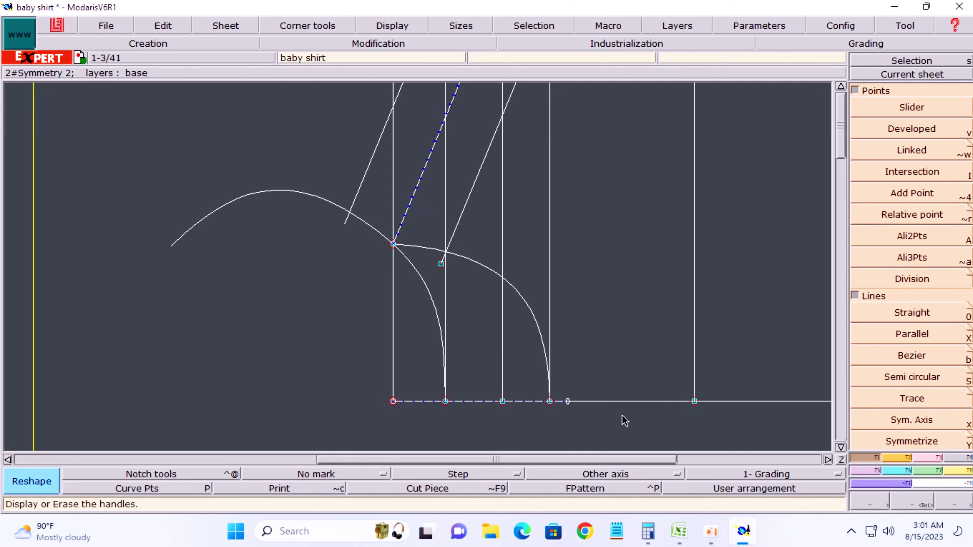
key(End)
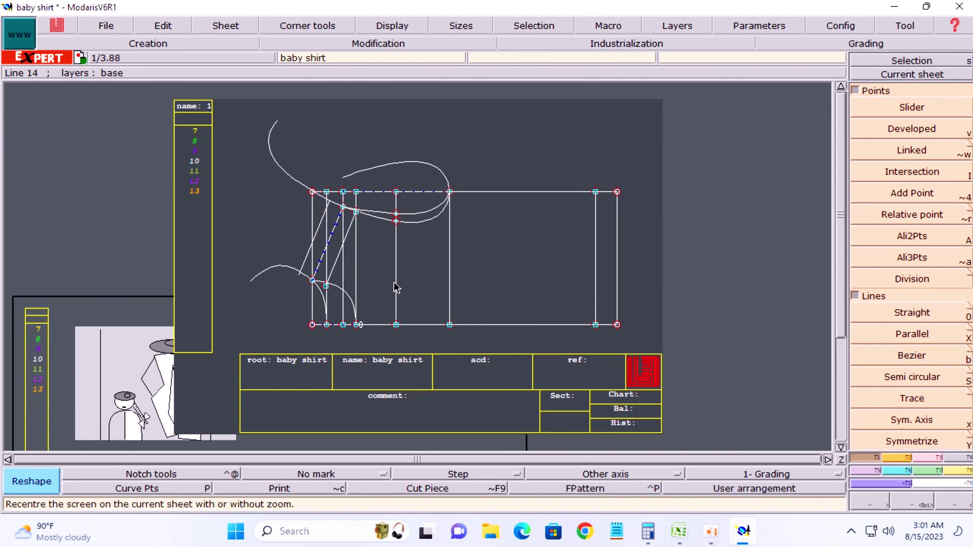
key(z)
drag(220, 120, 671, 383)
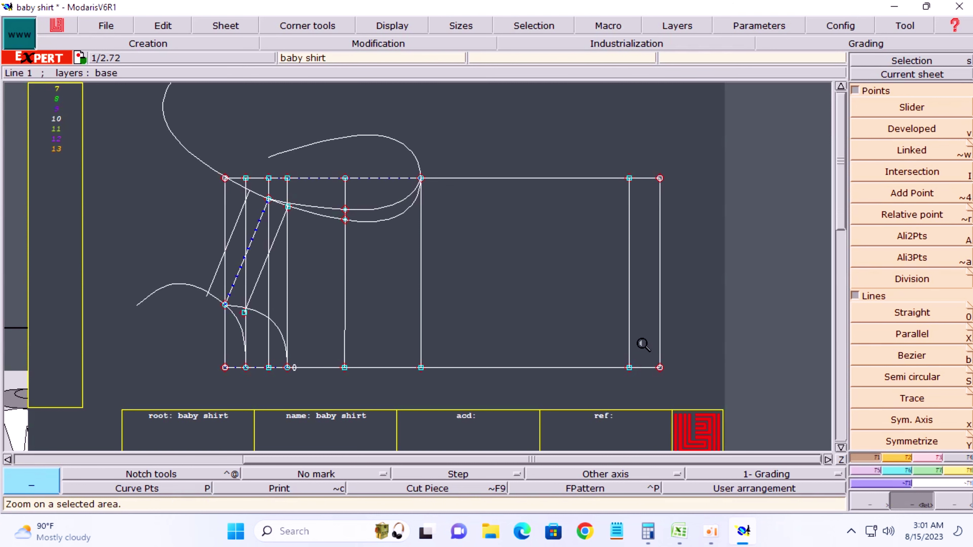
mouse_move(711, 531)
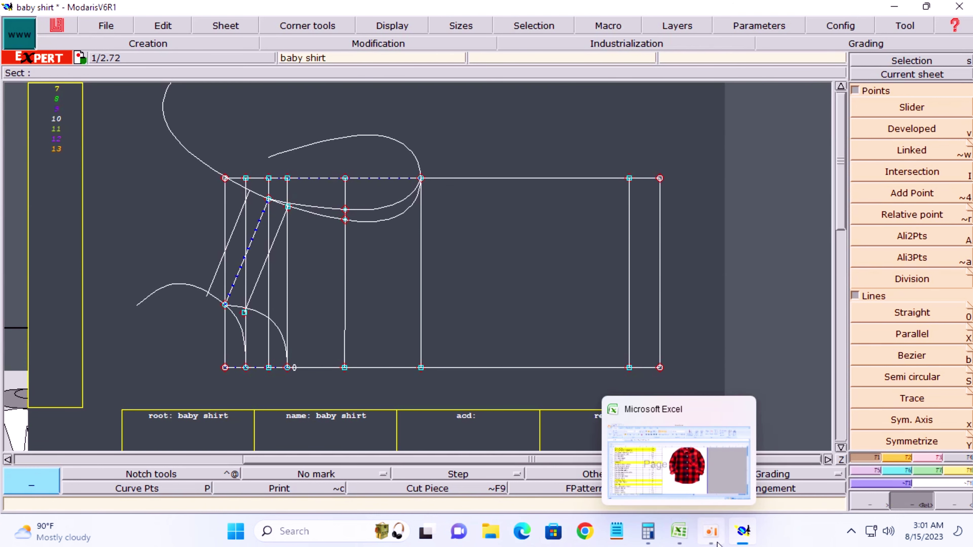
click(679, 532)
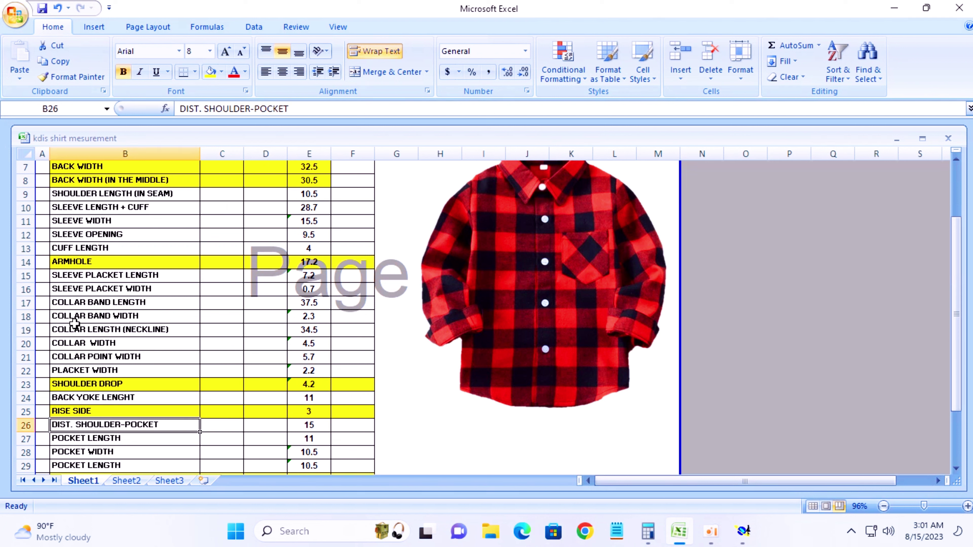
drag(61, 330, 238, 338)
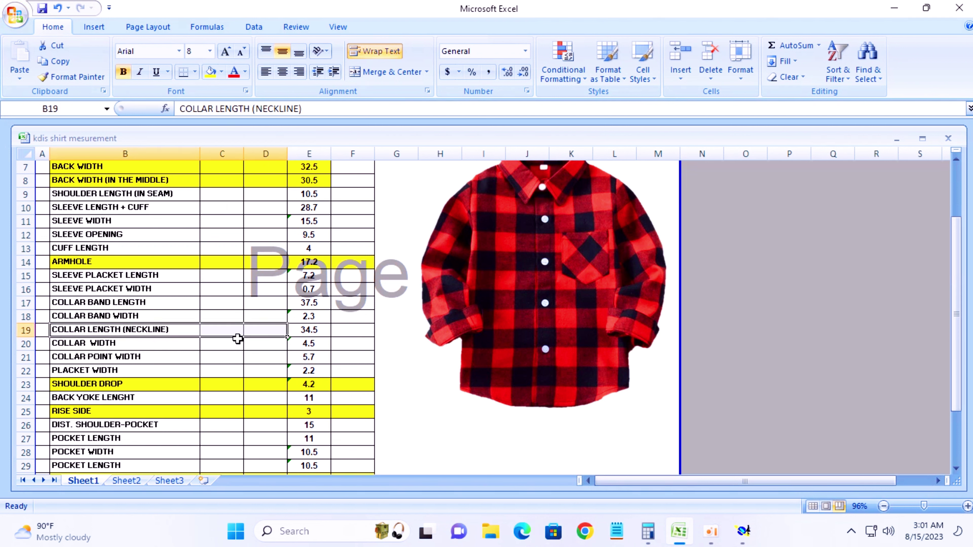
click(67, 329)
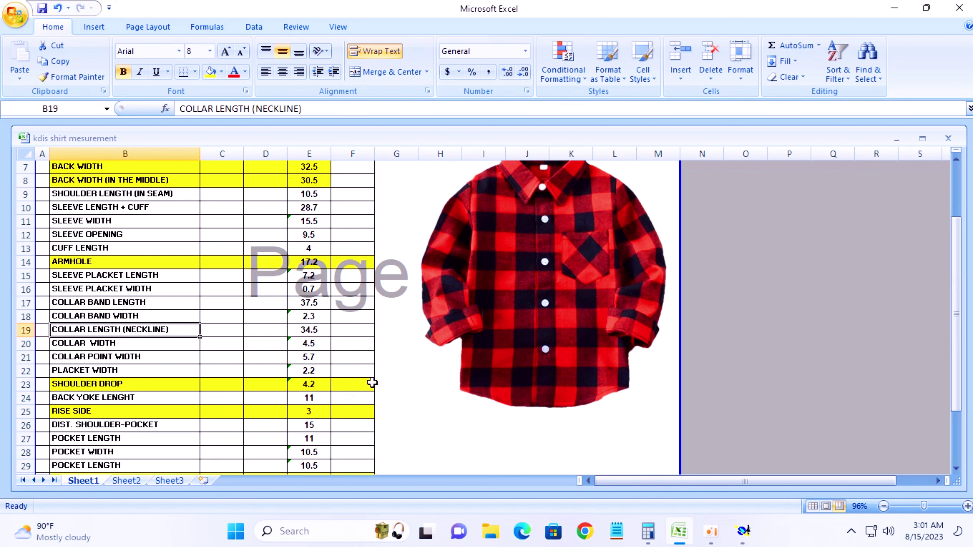
click(894, 9)
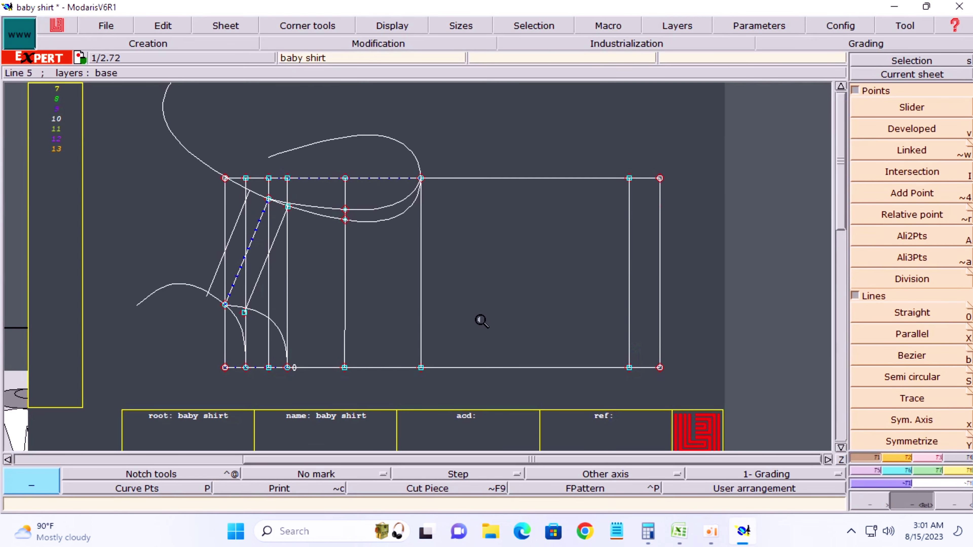
Pick Len.Str.Line, check half of 30.5 on the calculator, then switch to the measurement workbook.
click(929, 454)
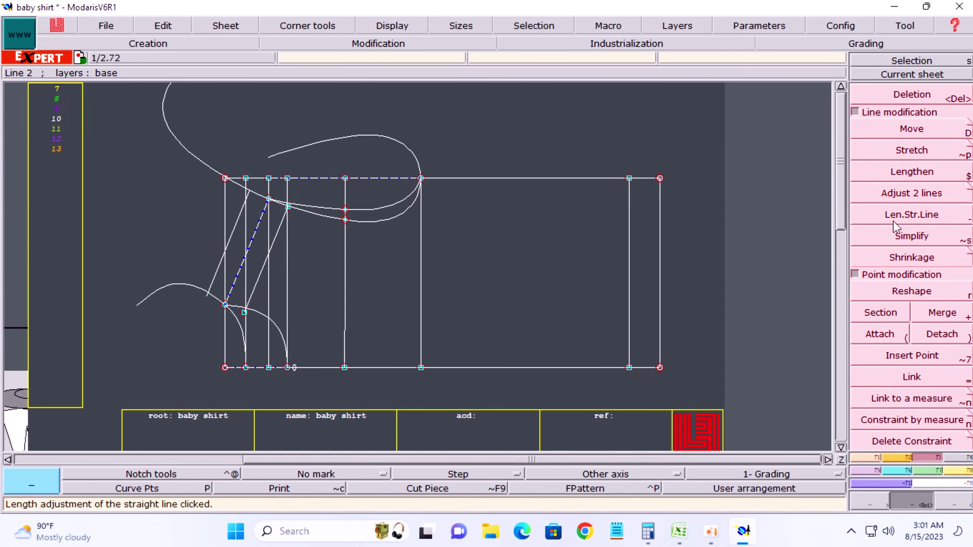
click(894, 226)
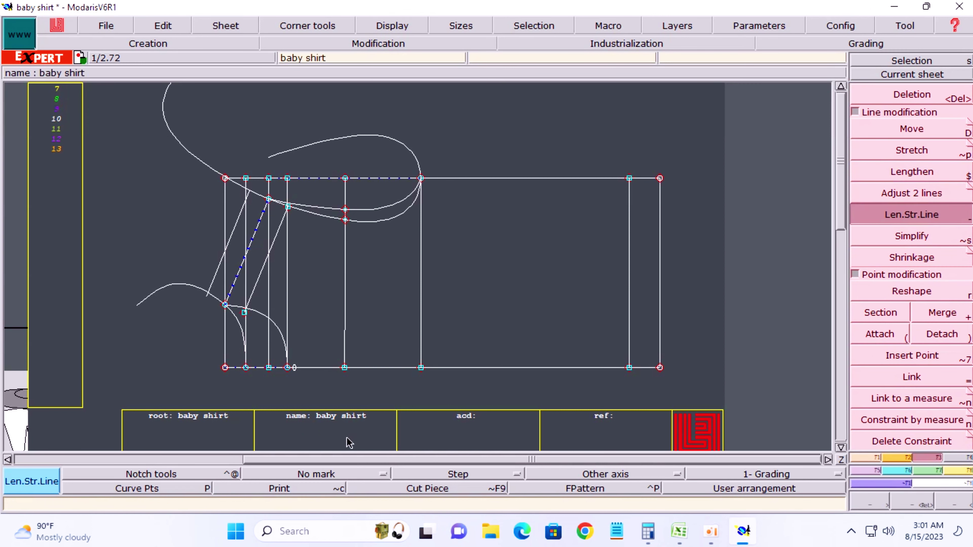
click(651, 534)
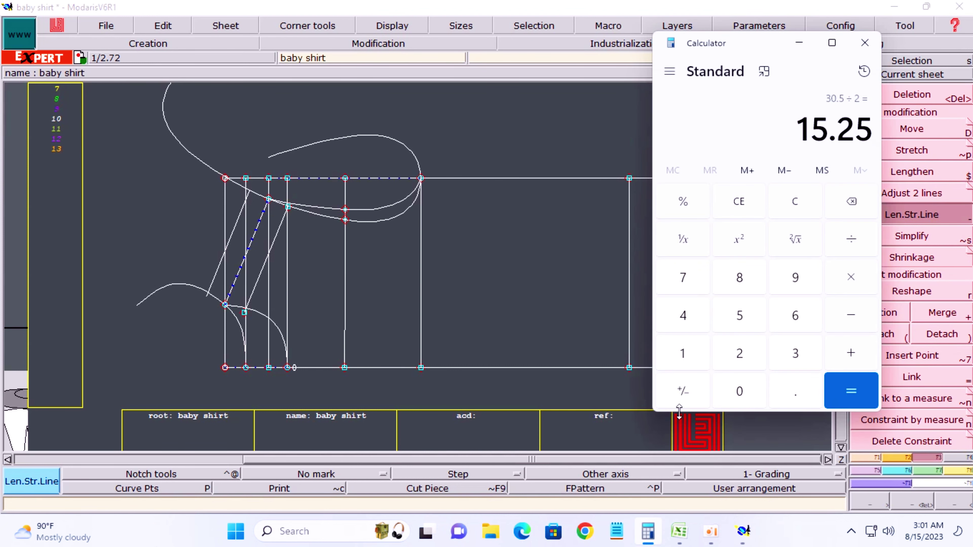
click(795, 202)
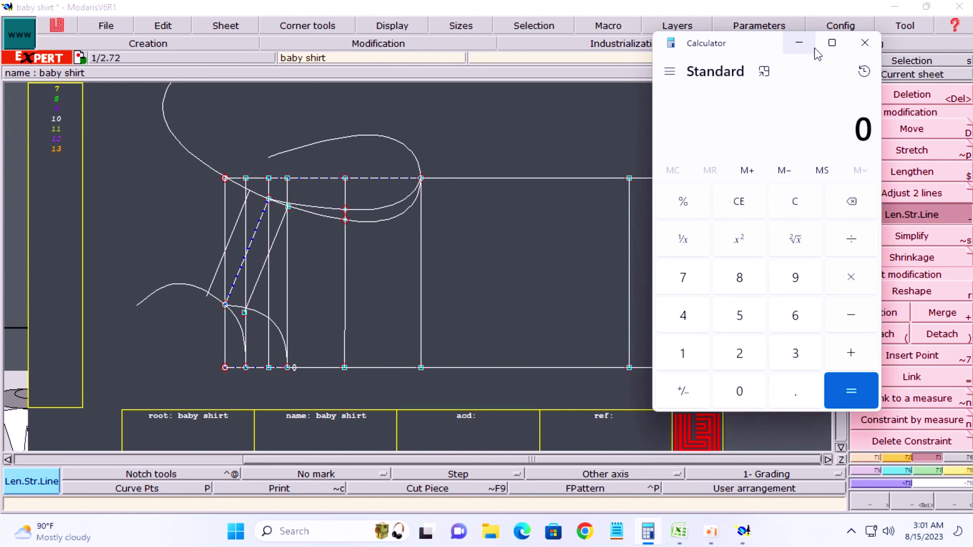
click(799, 42)
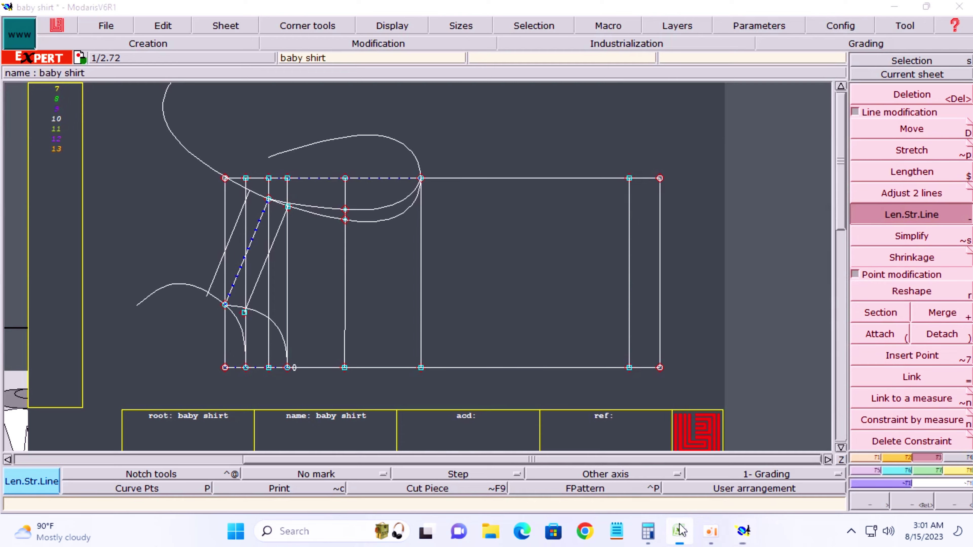
click(680, 531)
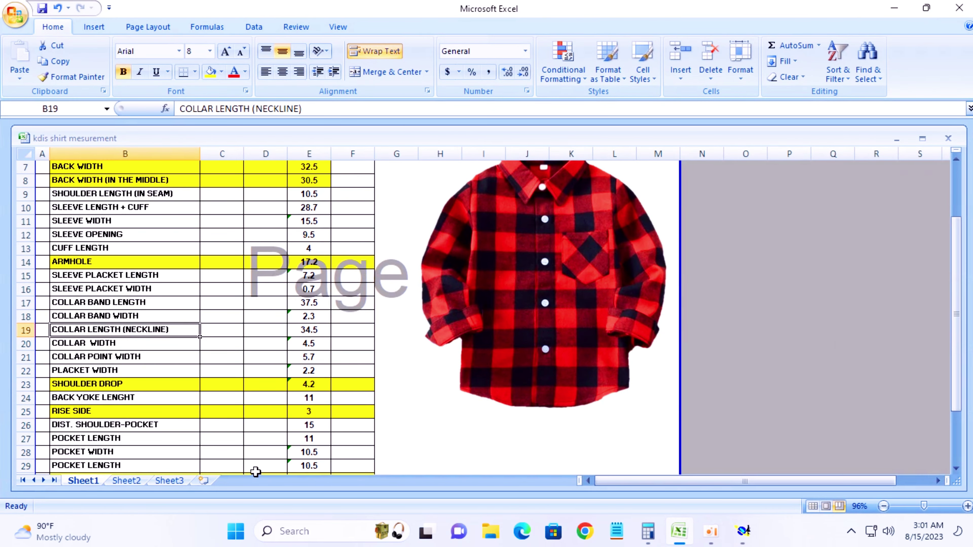
Fill the PLACKET WIDTH row (B22:E22) yellow and minimize Excel back to Modaris.
drag(70, 371, 305, 371)
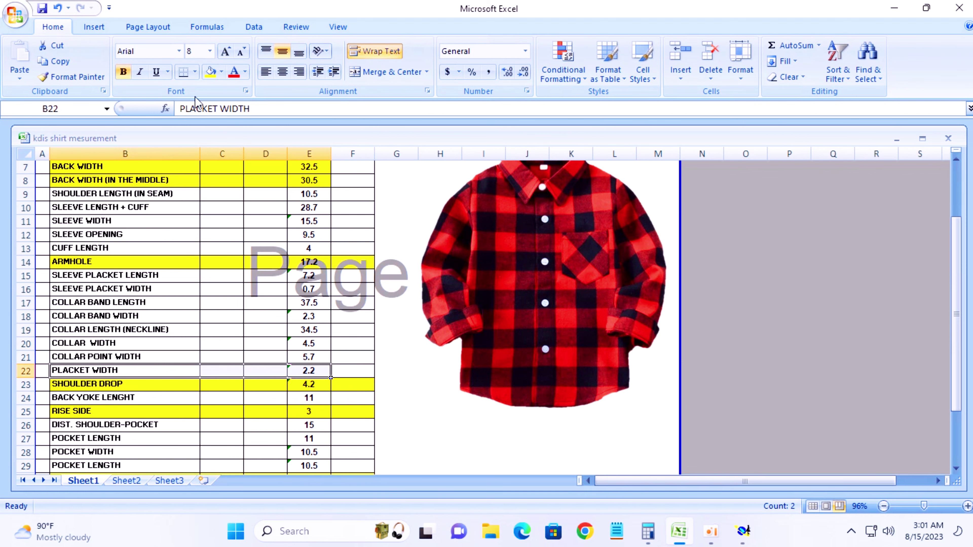
click(211, 72)
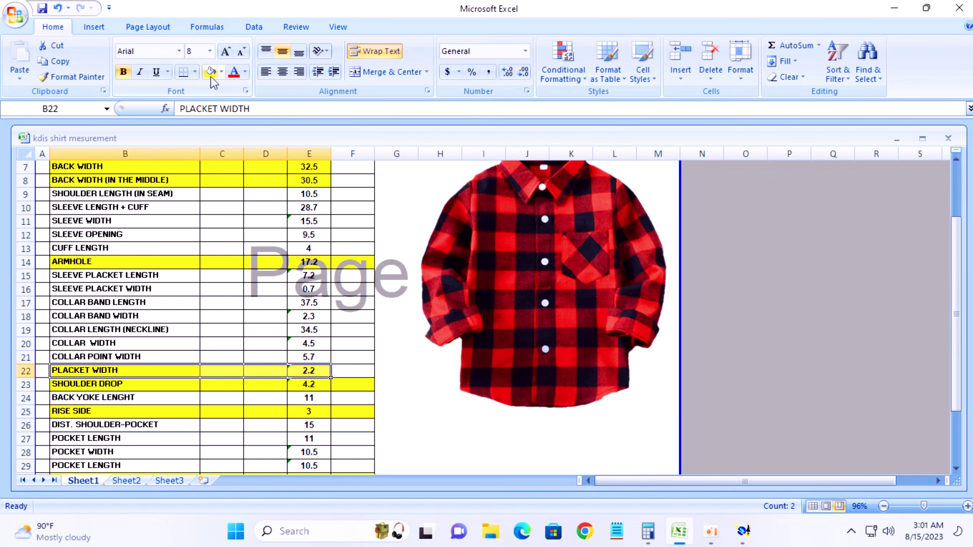
click(889, 8)
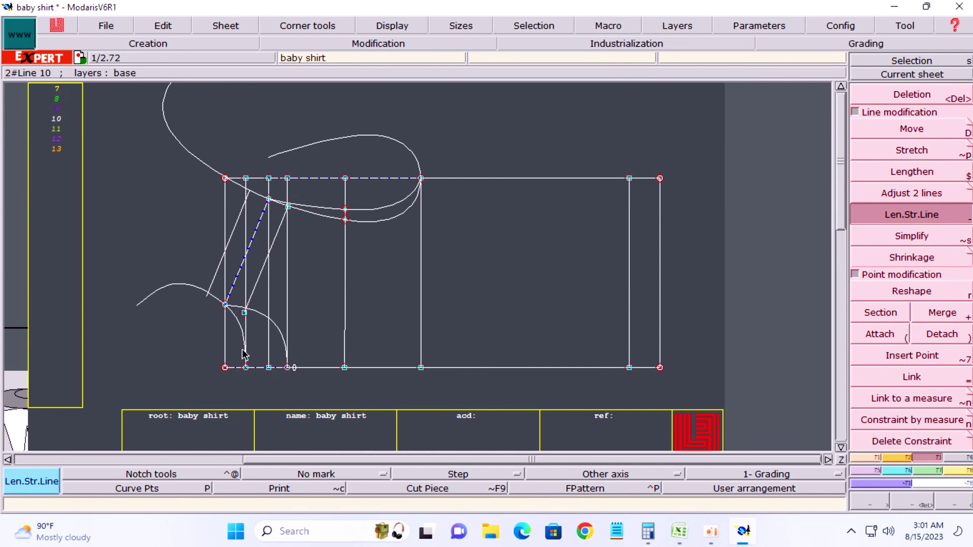
Set the short vertical line below the hem to 1.1 cm and open the Measurements Spreadsheet.
click(282, 343)
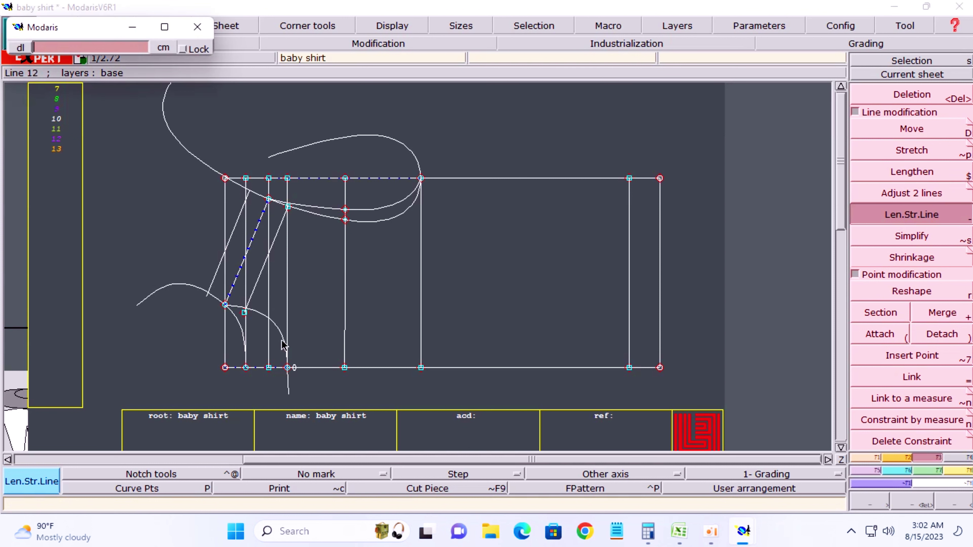
text(1.1)
key(Return)
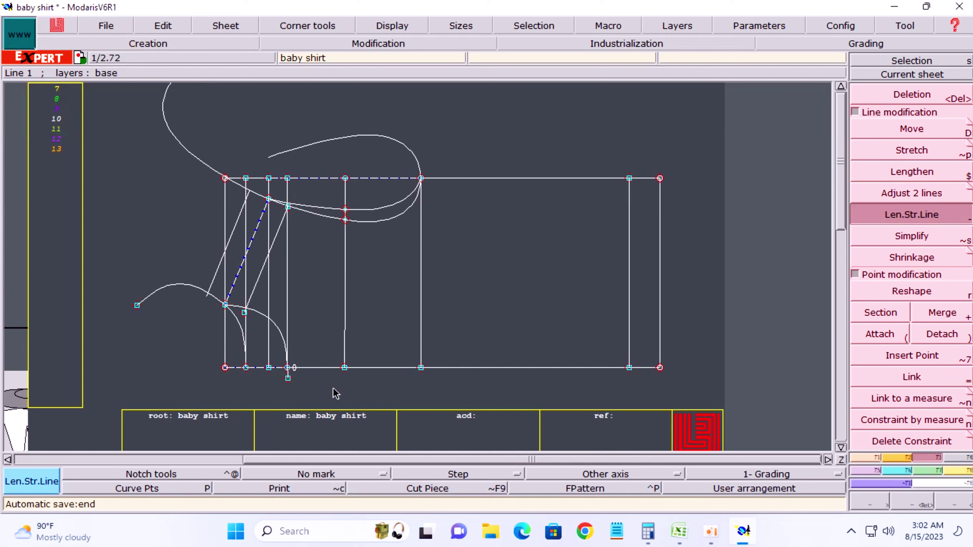
key(F8)
click(910, 107)
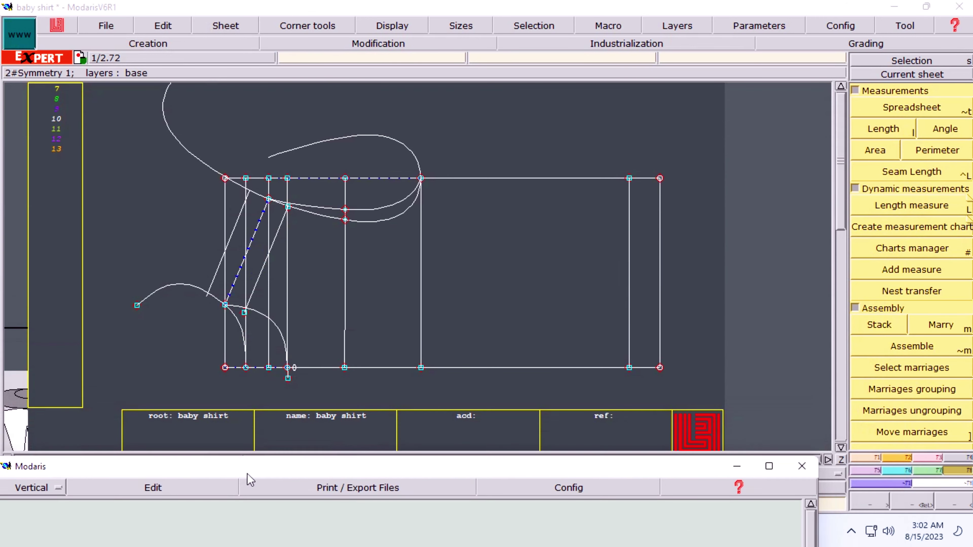
Measure the hem curve lengths 27->26 and 26->13 through points 27, 26 and 13.
drag(337, 133, 253, 481)
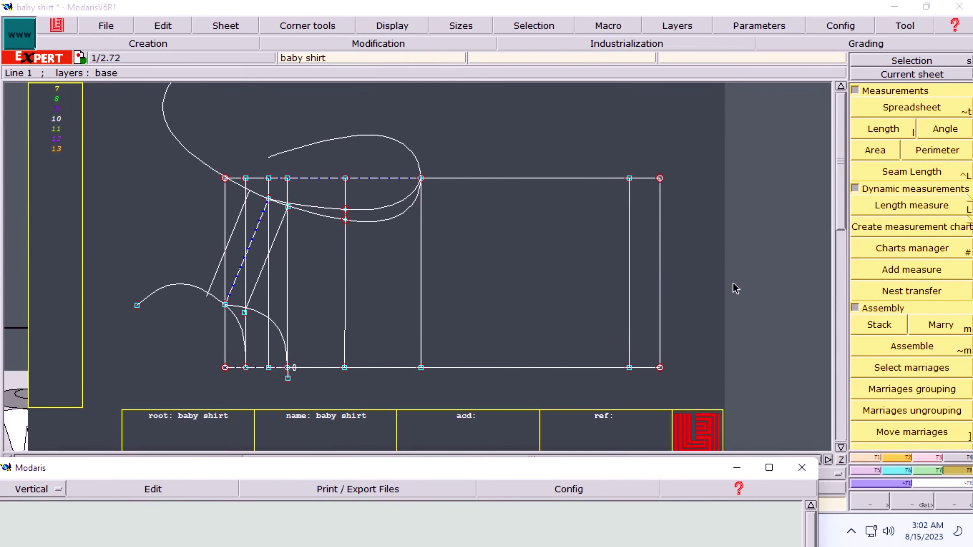
click(883, 130)
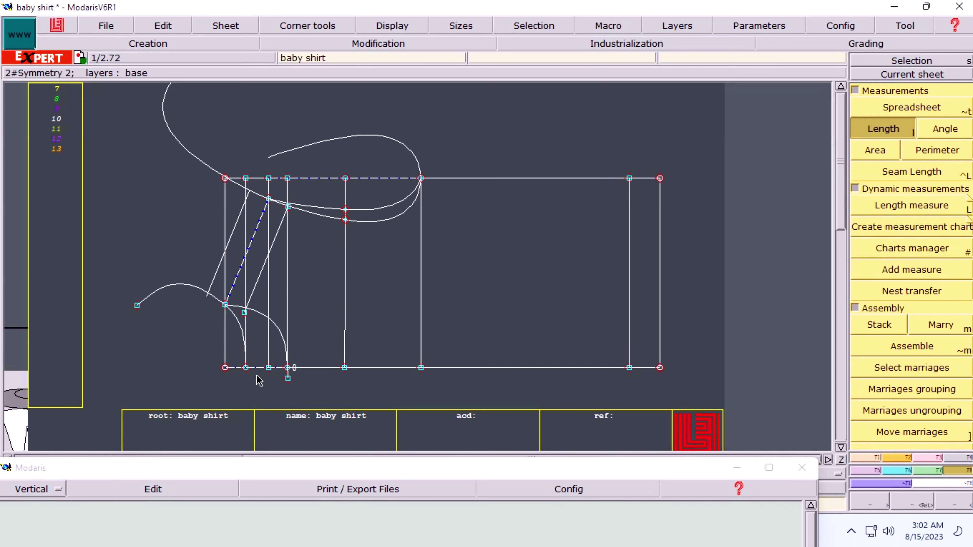
click(287, 379)
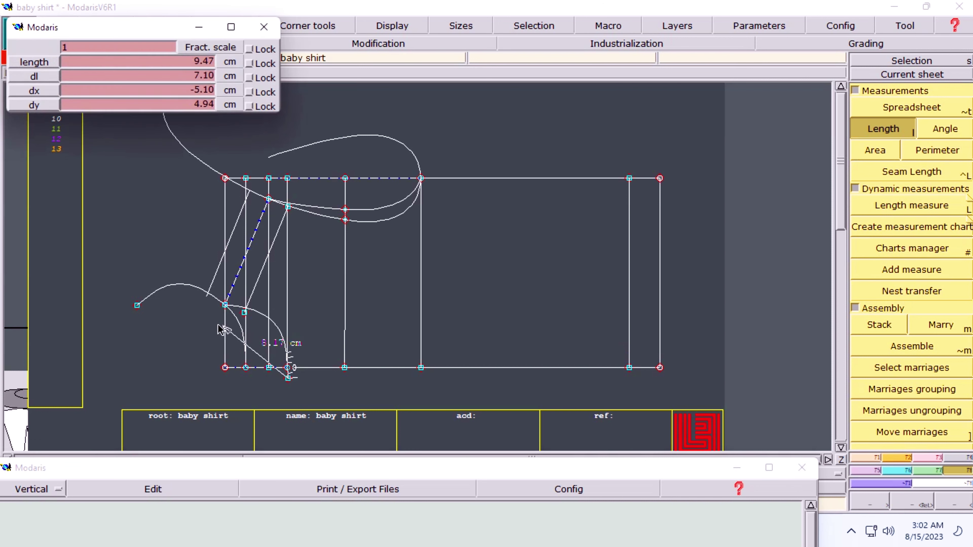
click(225, 305)
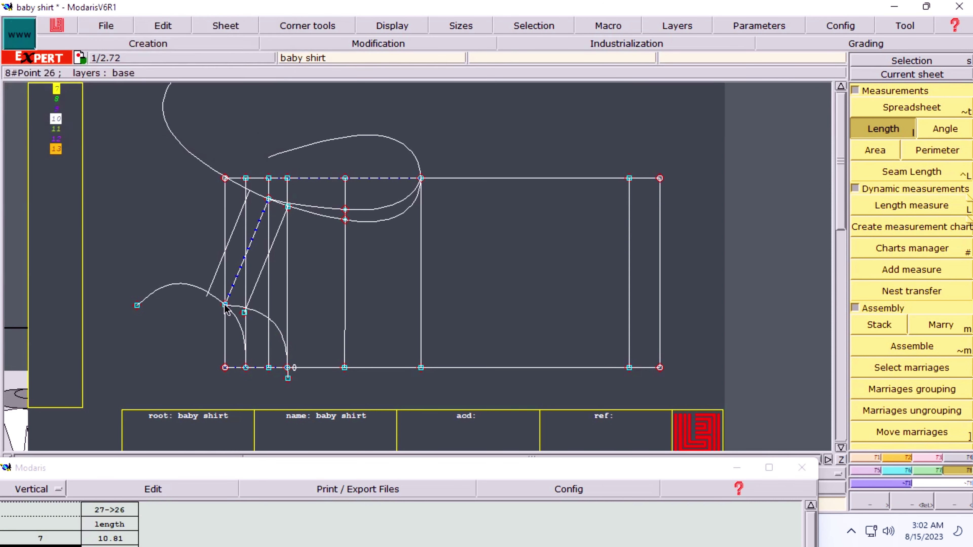
click(245, 367)
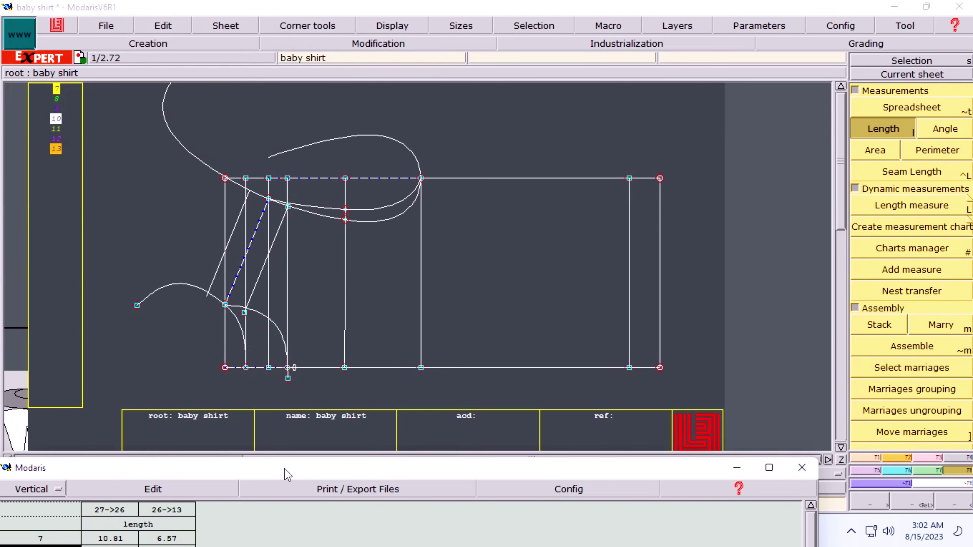
Add a cumulated total (10.81 + 6.57 = 17.38) to the measurement table.
drag(284, 470, 327, 162)
click(211, 179)
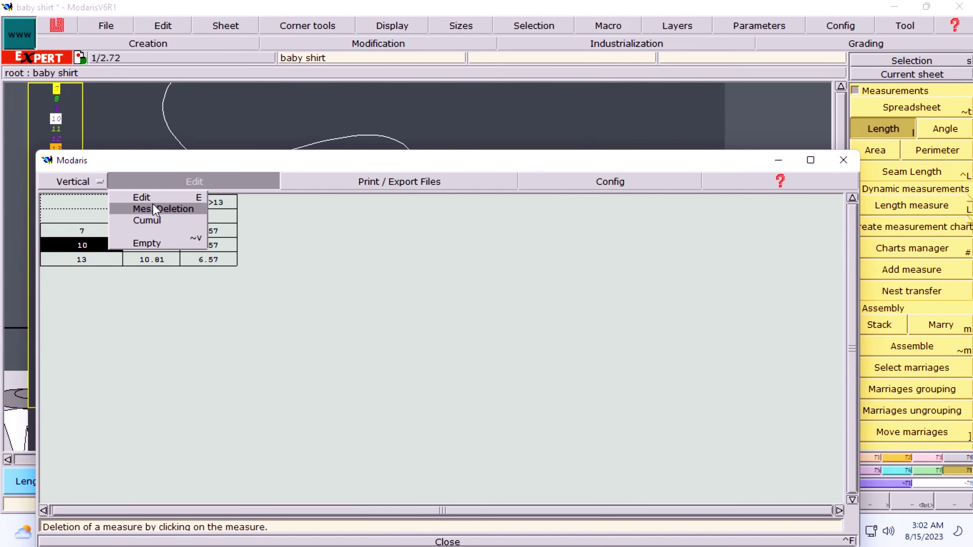
click(143, 219)
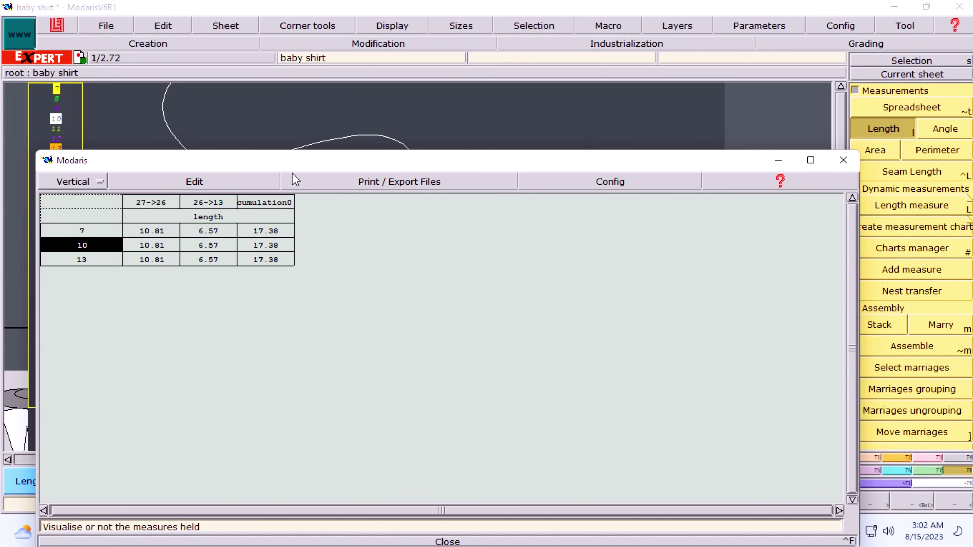
drag(293, 160, 293, 207)
drag(275, 374, 262, 501)
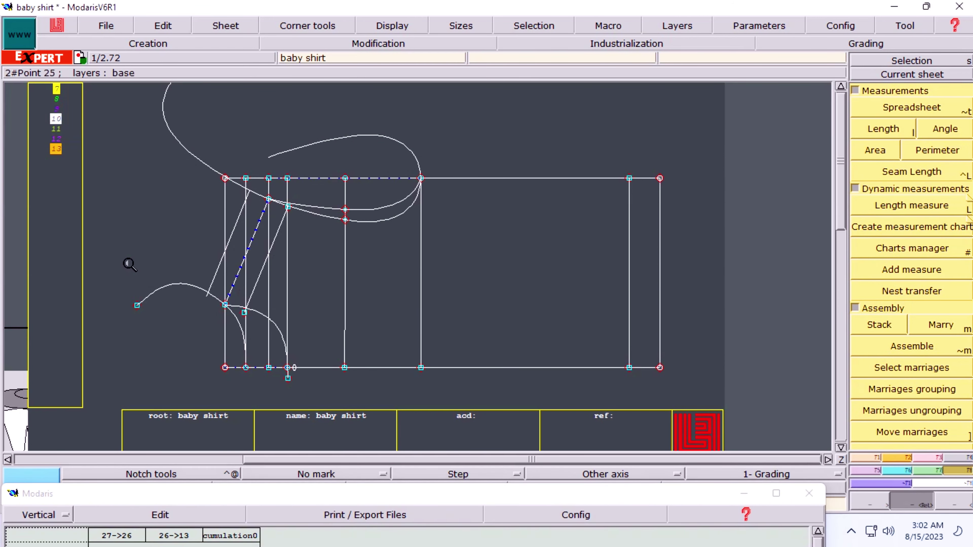
drag(110, 254, 385, 407)
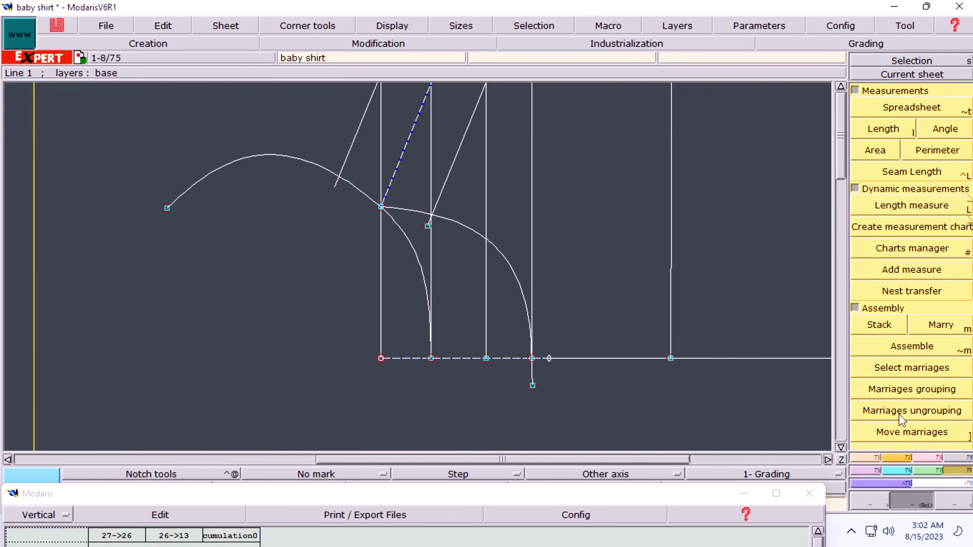
Shift both ends of the short vertical line below the hem 0.25 cm left, with ShiftY 0.
click(931, 459)
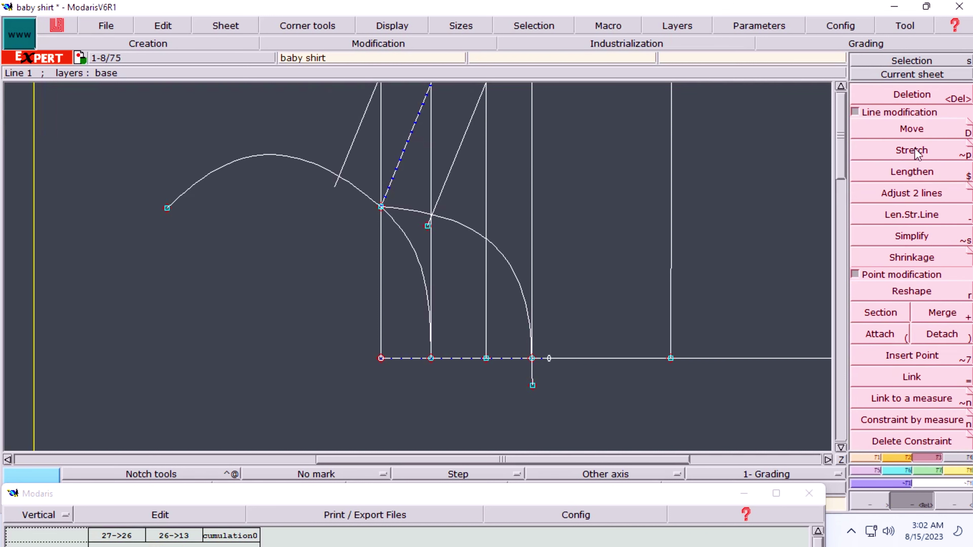
click(914, 133)
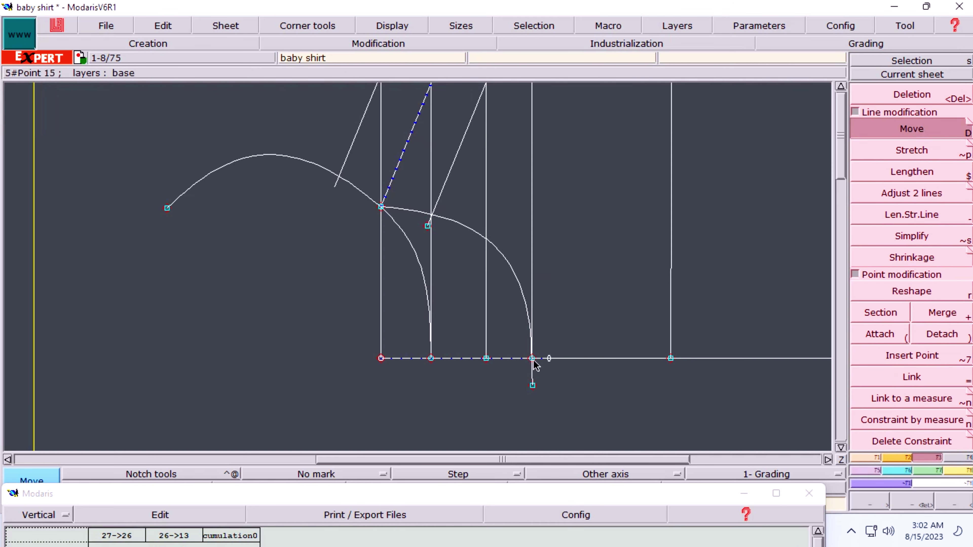
click(532, 370)
drag(532, 387, 530, 386)
text(0)
key(Return)
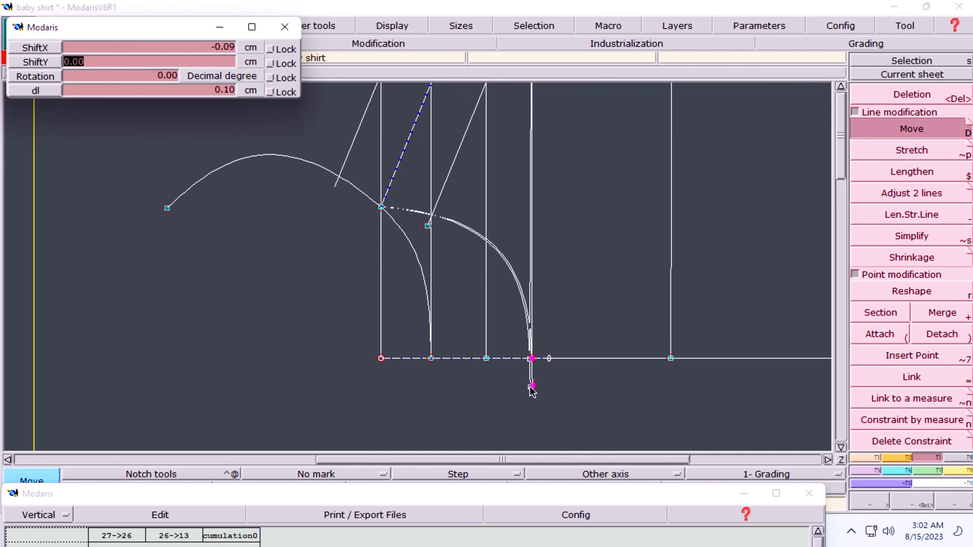
key(Up)
key(BackSpace)
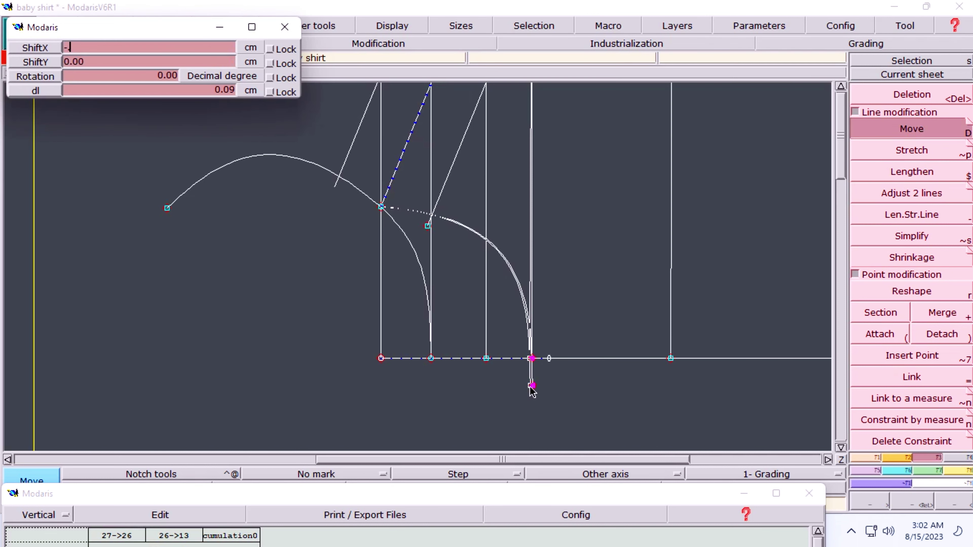
key(Return)
key(Return)
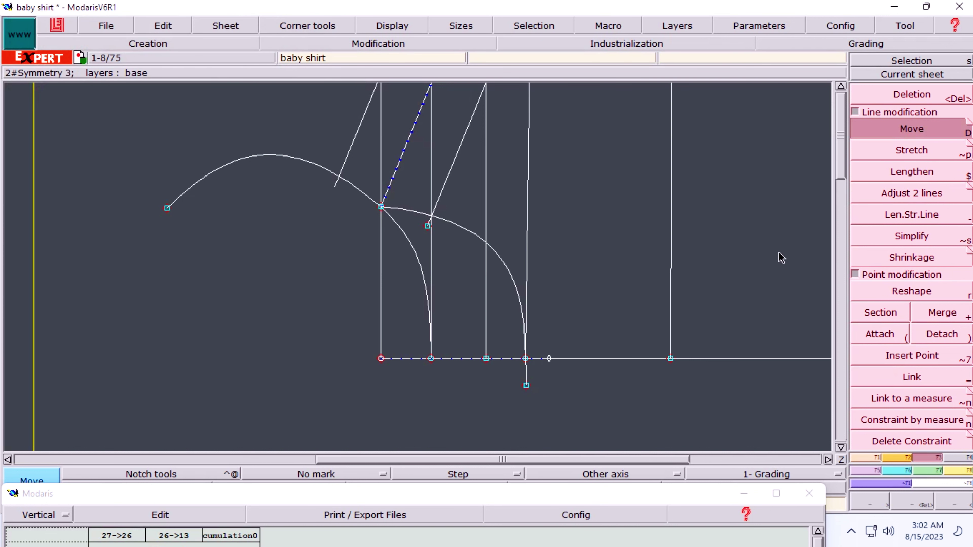
key(F4)
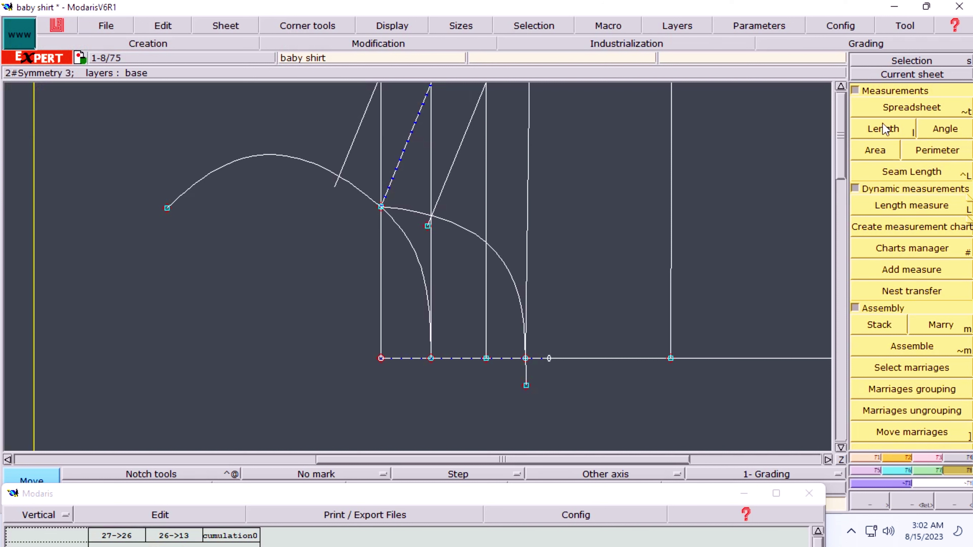
Measure the curve length, then empty and close the measurement table.
click(884, 128)
click(526, 385)
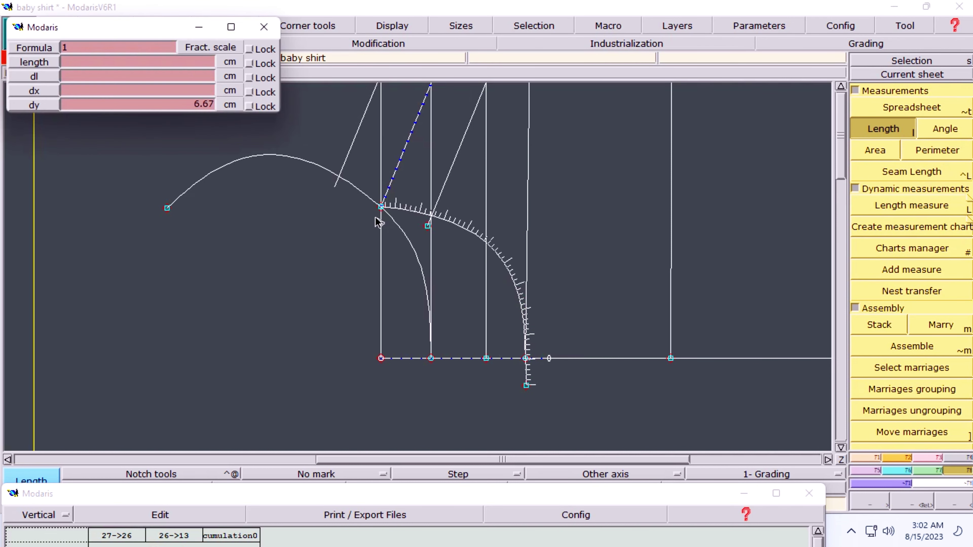
click(381, 209)
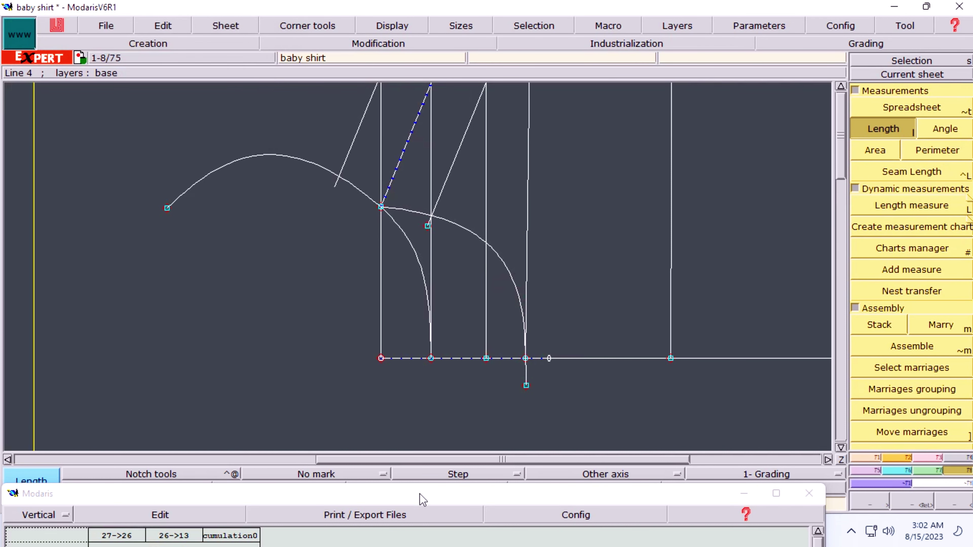
mouse_move(422, 499)
mouse_down()
mouse_move(434, 263)
mouse_move(512, 256)
mouse_move(456, 237)
mouse_move(398, 446)
mouse_move(390, 233)
mouse_move(411, 119)
mouse_up()
click(205, 266)
click(144, 315)
click(456, 497)
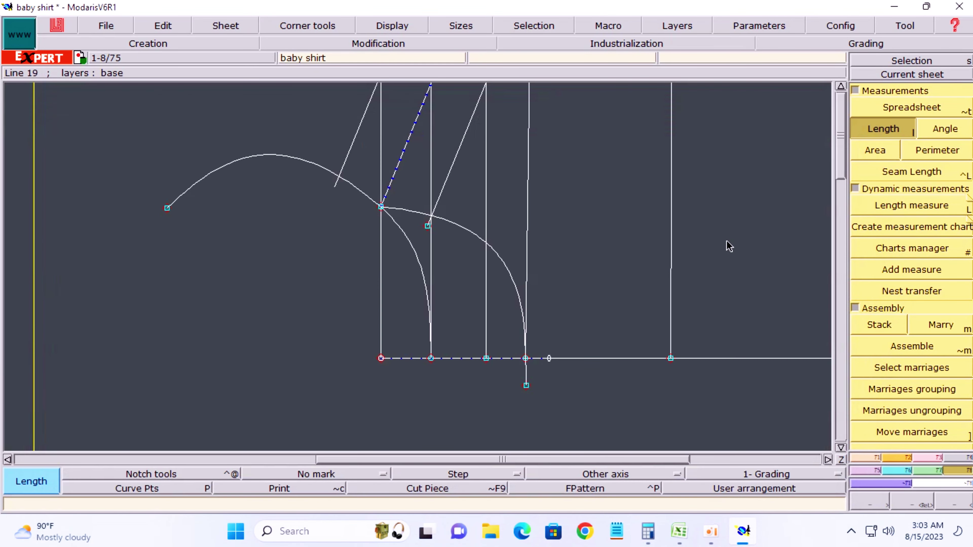
Display the curve handles, toggle the sizes display and recentre the sheet.
key(Home)
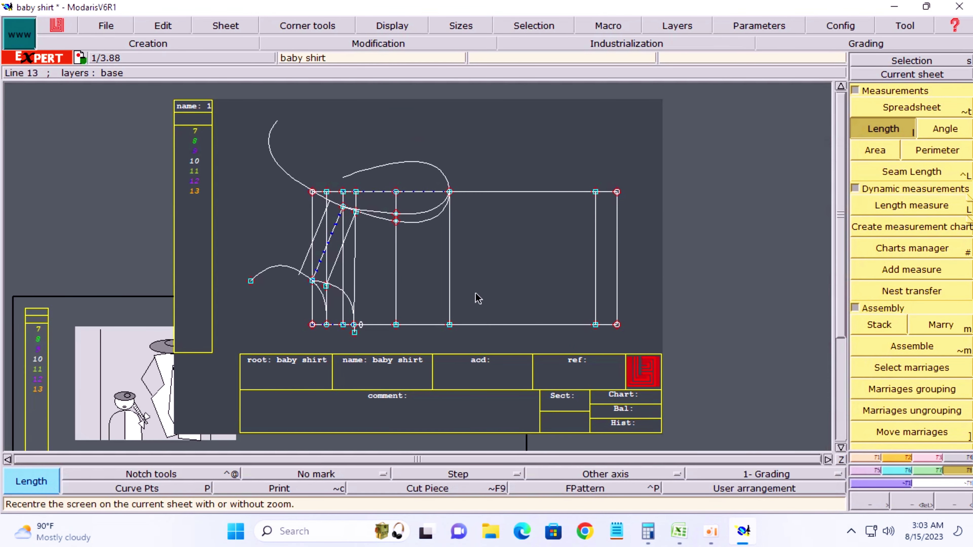
key(z)
drag(247, 253, 395, 341)
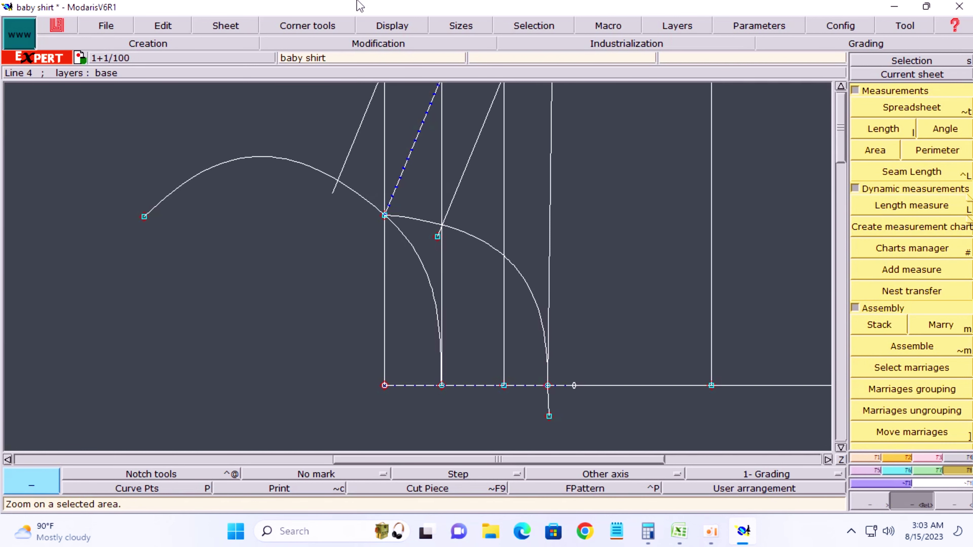
click(394, 26)
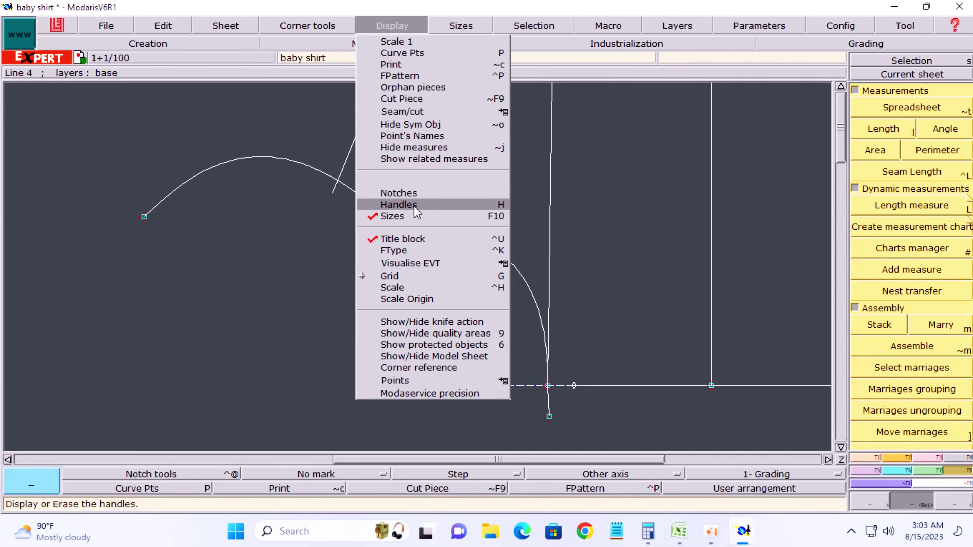
click(415, 207)
click(384, 29)
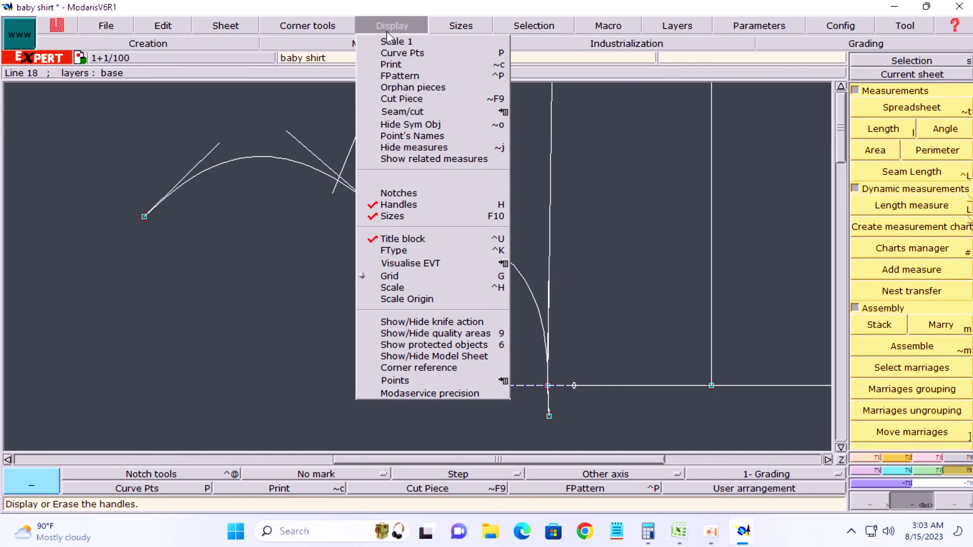
click(382, 215)
key(Home)
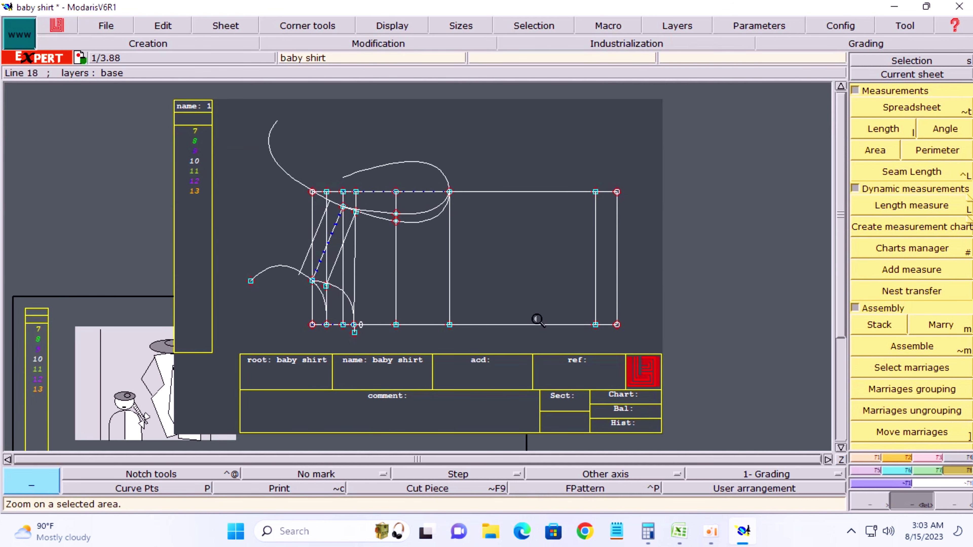
Delete the stray looping curve above the armhole, restoring the accidentally erased top line.
drag(213, 149, 597, 356)
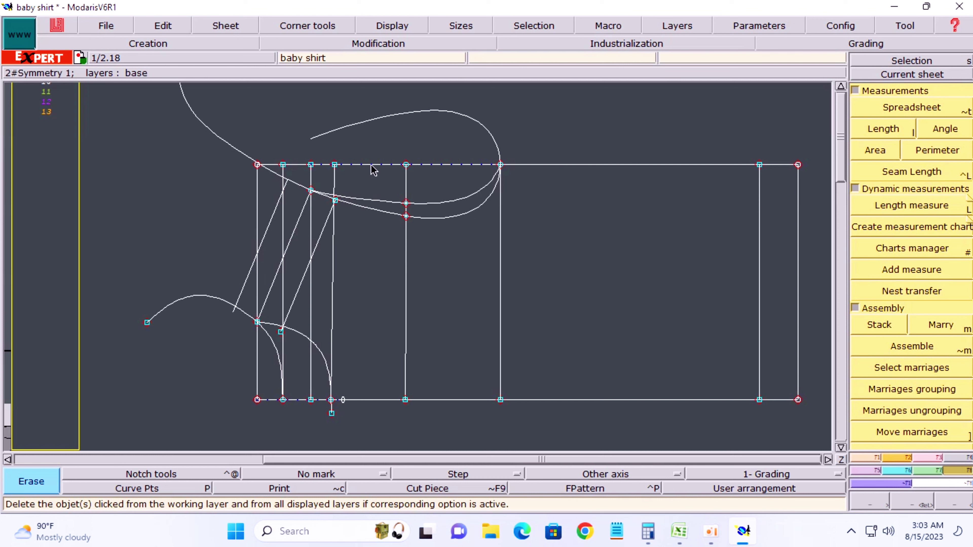
click(468, 166)
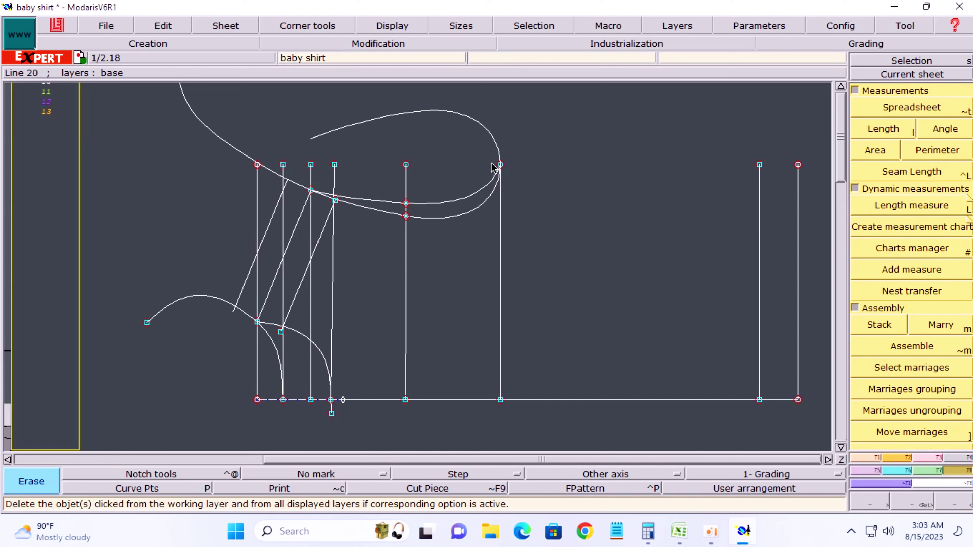
key(ctrl+z)
key(Delete)
click(457, 115)
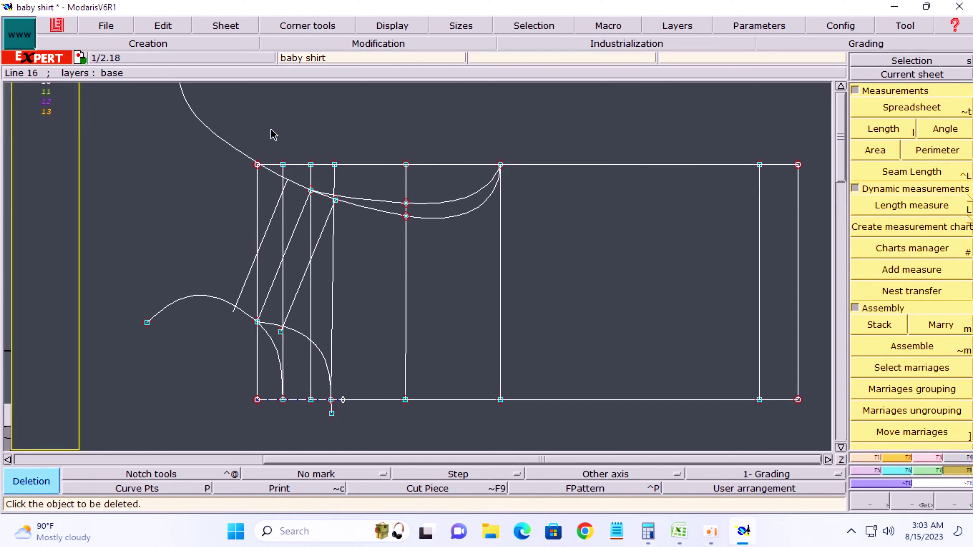
key(shift+l)
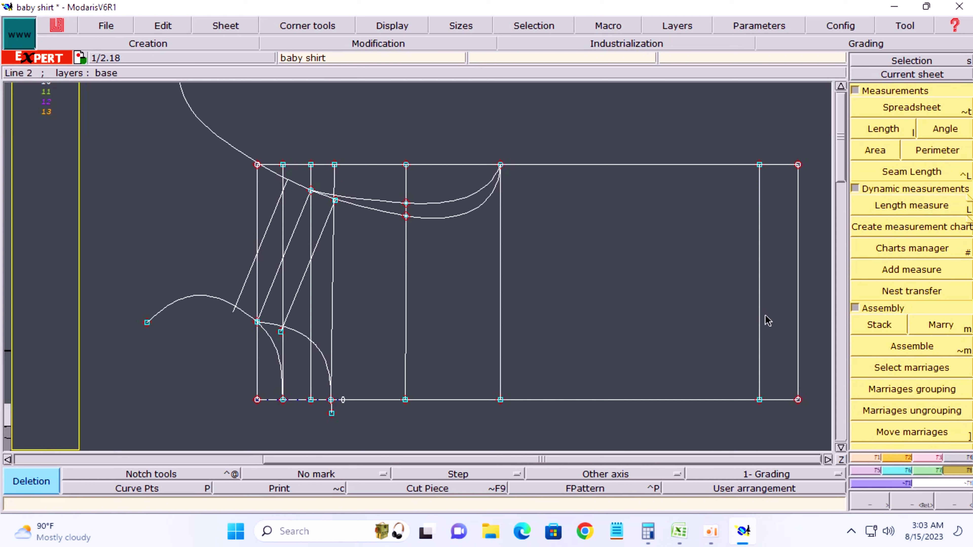
key(F3)
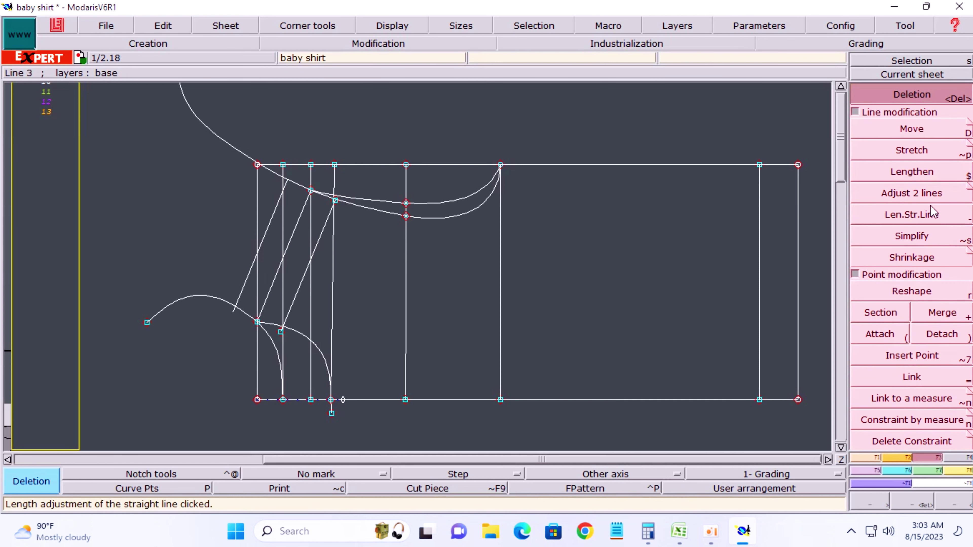
Trim the large top-left arc to the slanted line and remove the far-left stray curve.
click(920, 193)
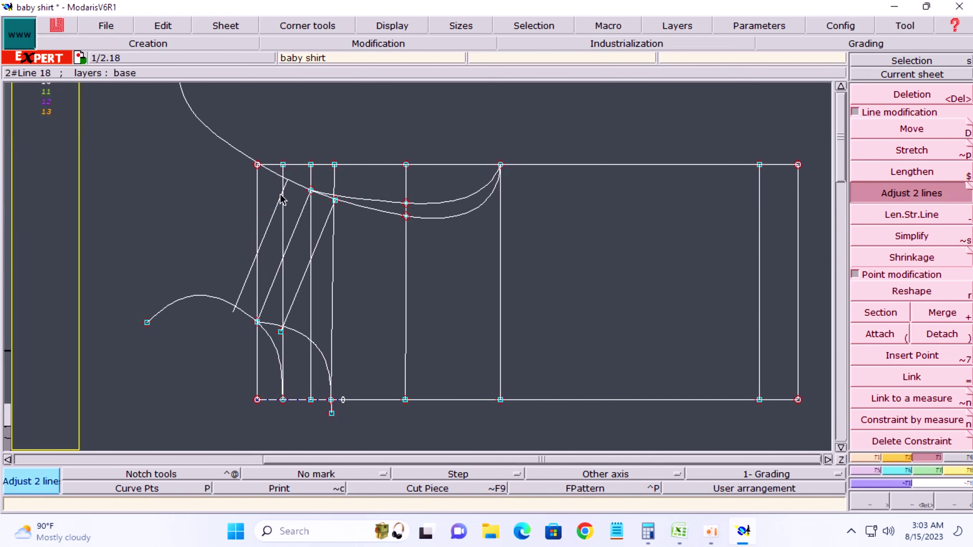
click(295, 186)
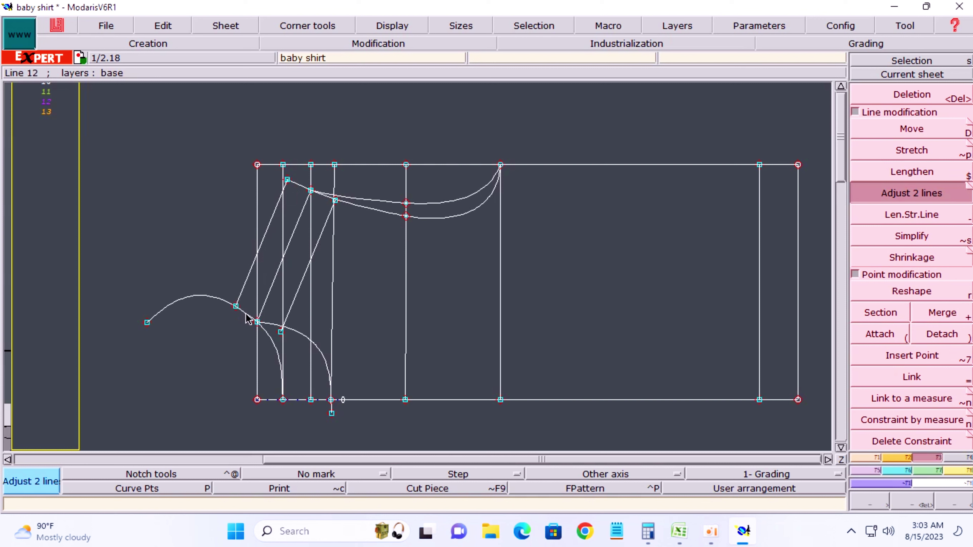
click(243, 287)
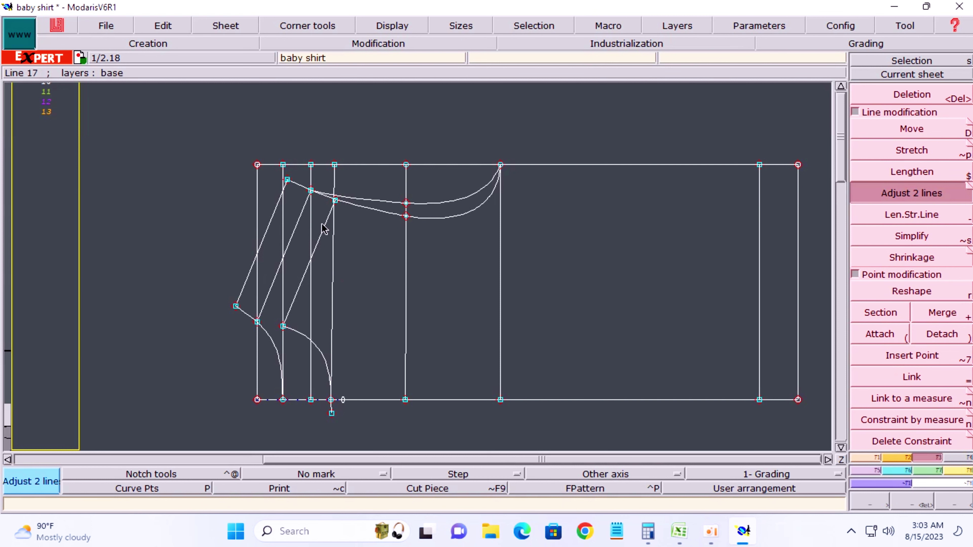
Attach the lower curve's loose end to the top point of the third slanted line.
key(z)
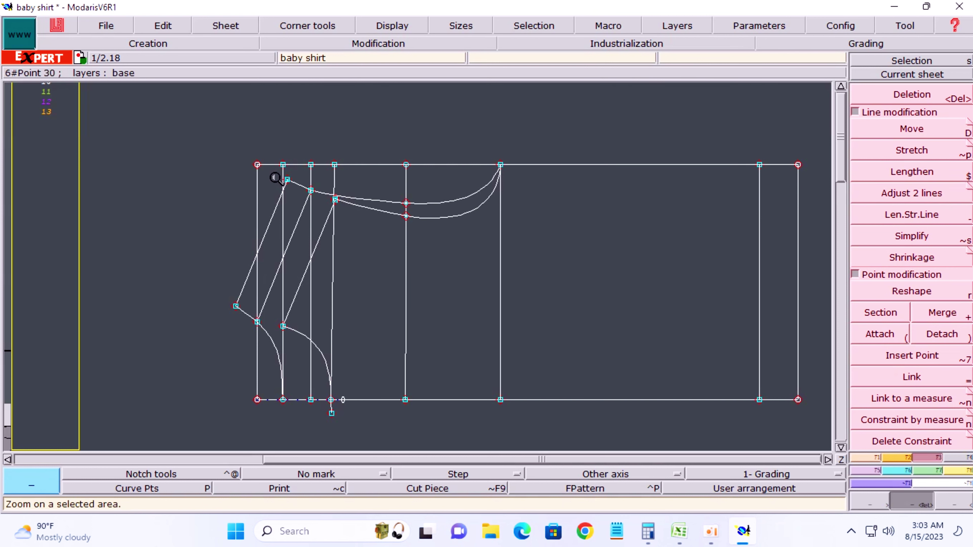
drag(209, 107, 517, 268)
drag(202, 179, 456, 343)
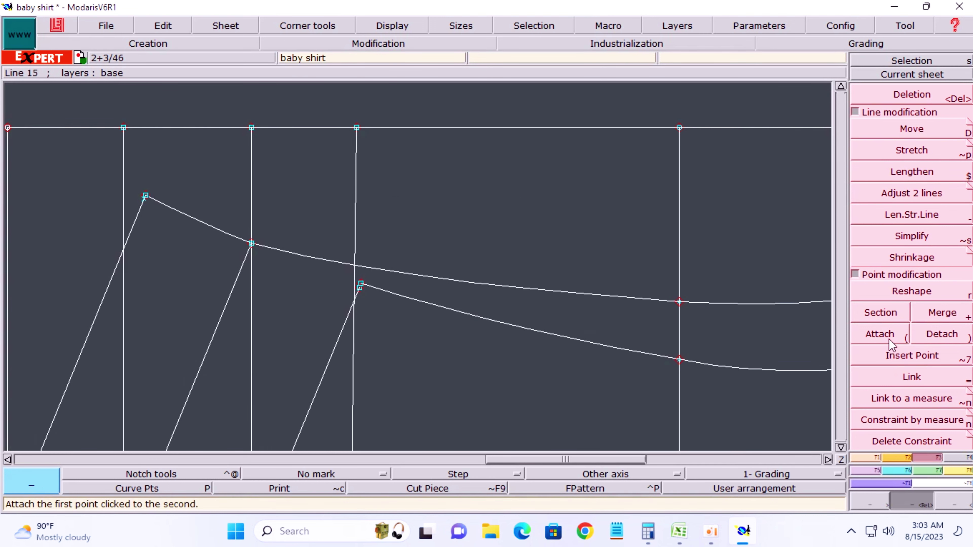
click(893, 336)
click(362, 287)
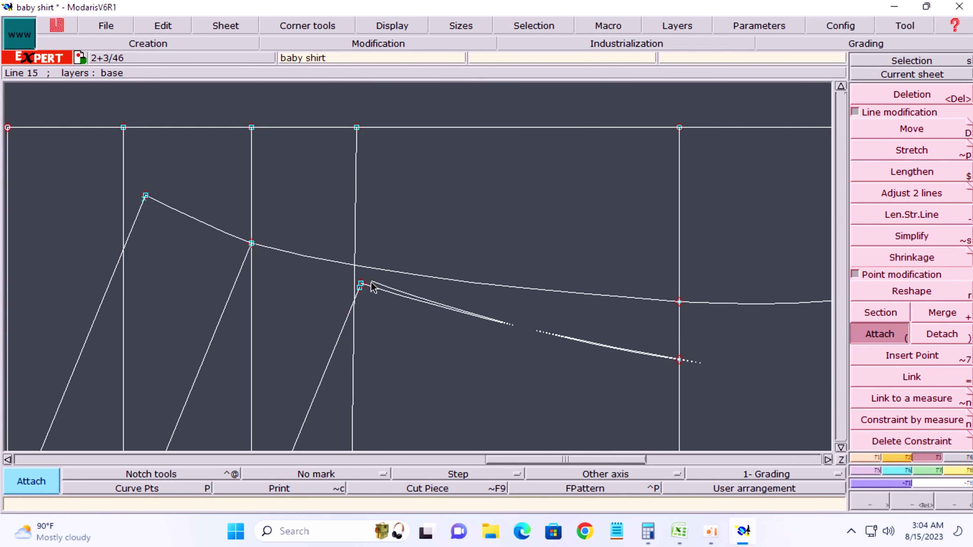
click(363, 289)
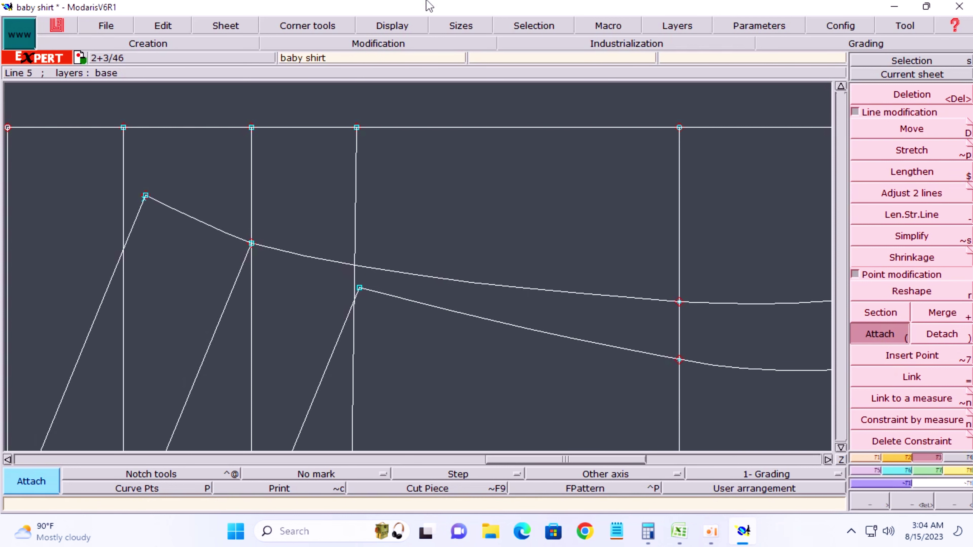
Zoom in on the upper curves and display their curve handles.
key(Home)
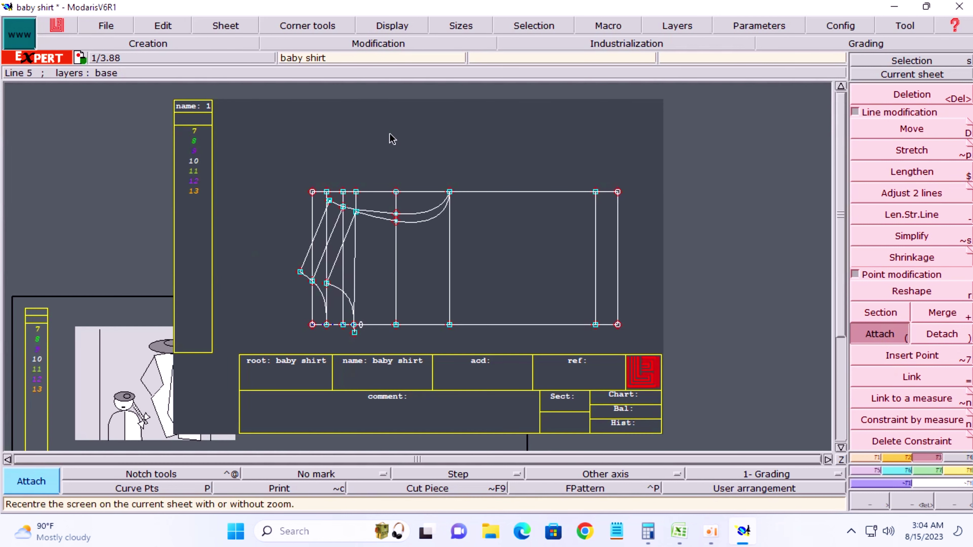
key(z)
drag(256, 148, 568, 347)
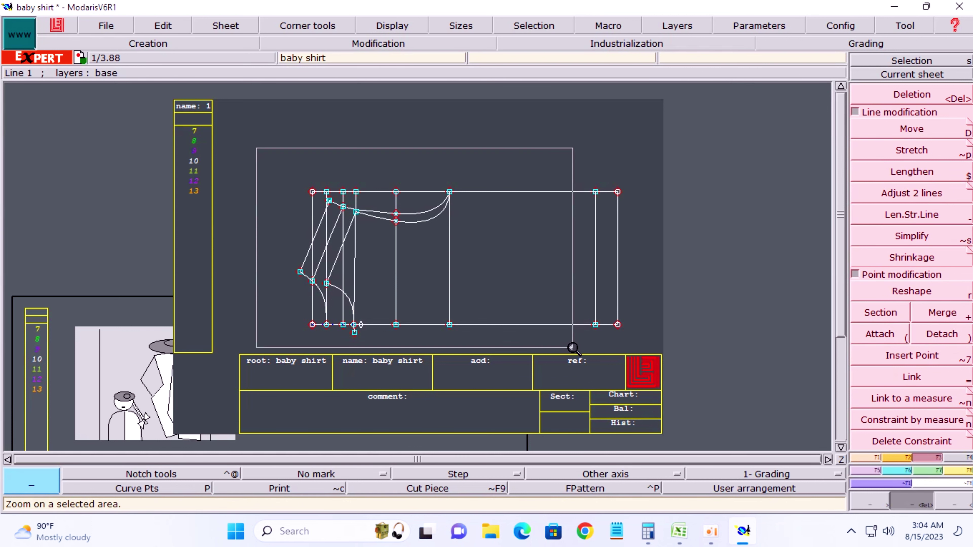
drag(199, 100, 534, 290)
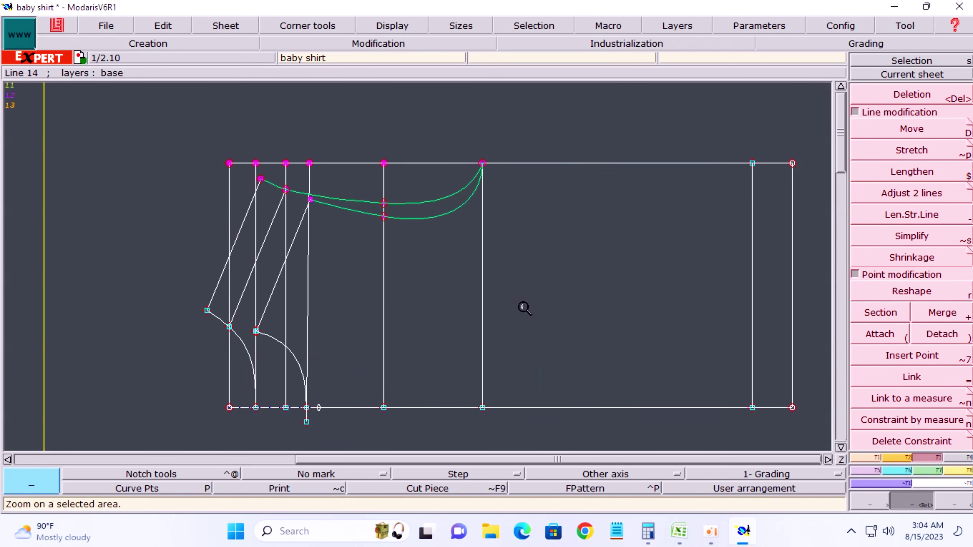
drag(182, 137, 540, 280)
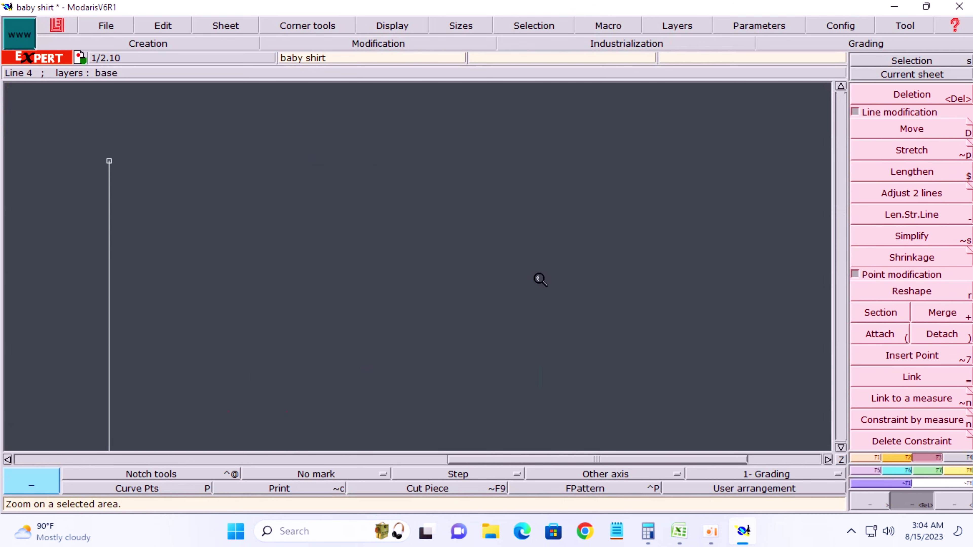
click(392, 25)
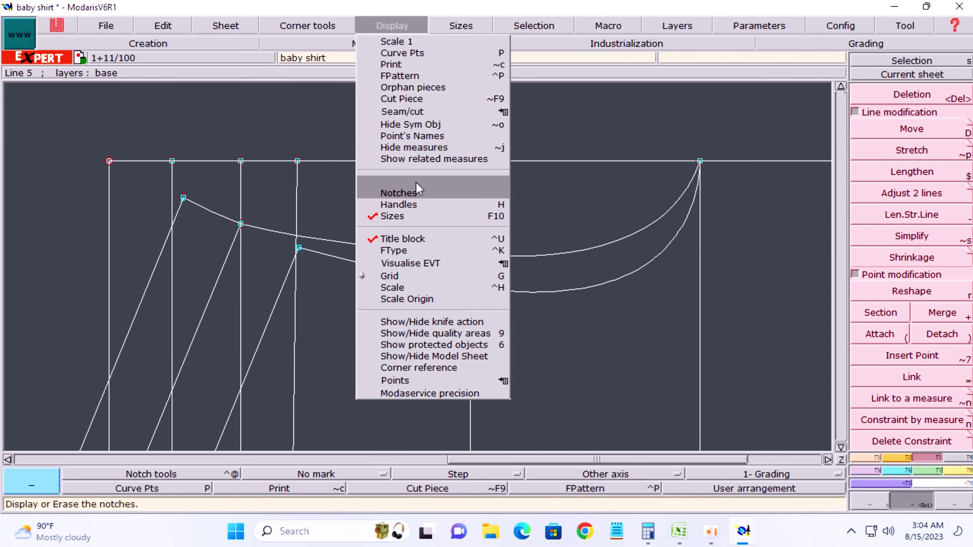
click(422, 205)
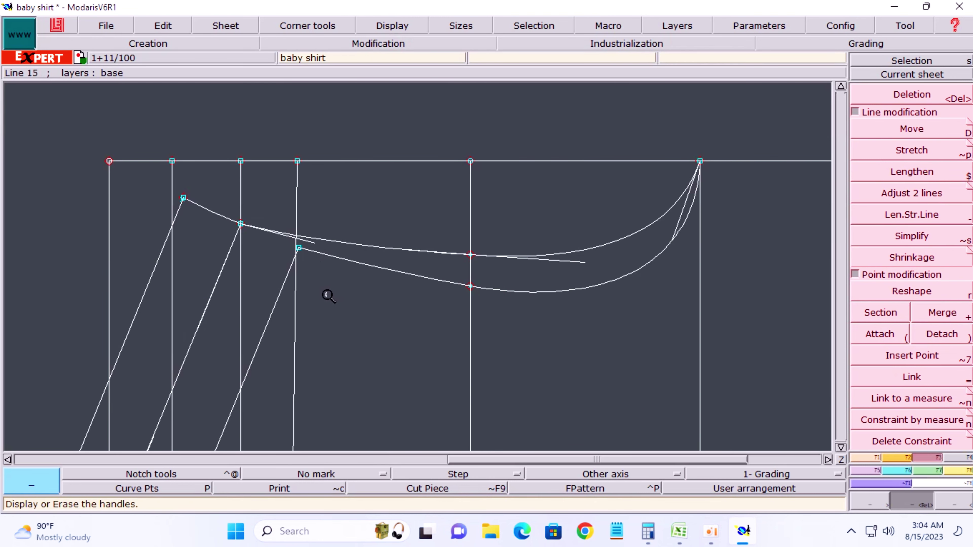
Smooth the upper curve by raising its handle, then quit to trigger the save prompt.
key(Escape)
key(r)
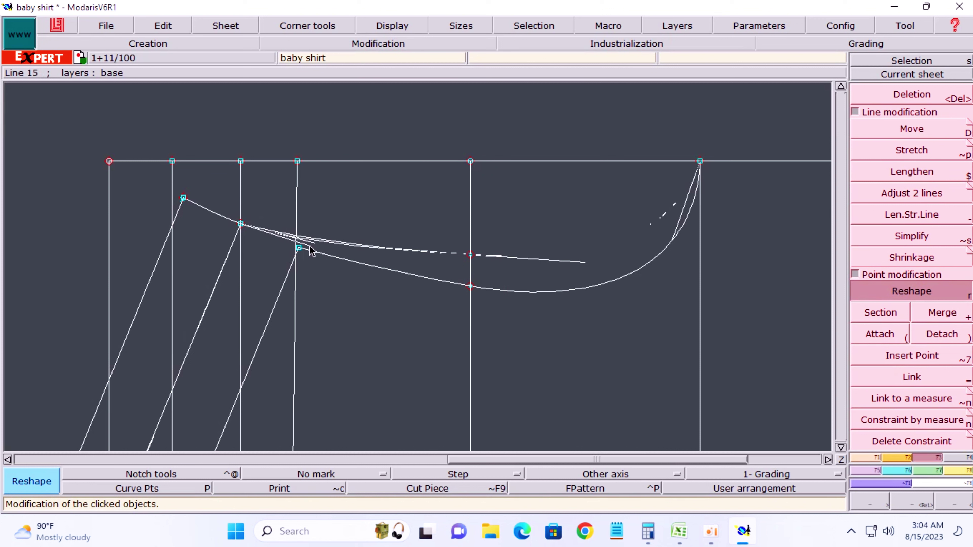
drag(581, 263, 581, 257)
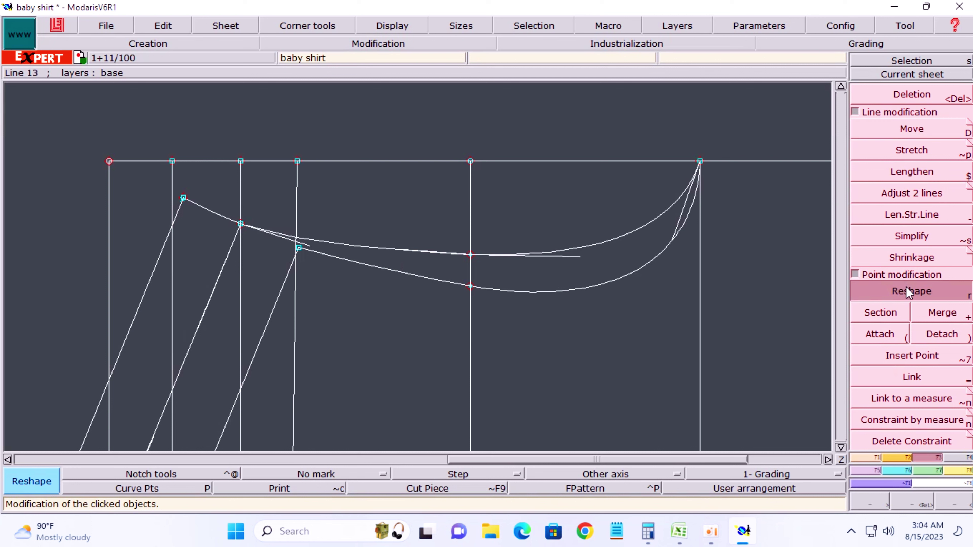
click(241, 223)
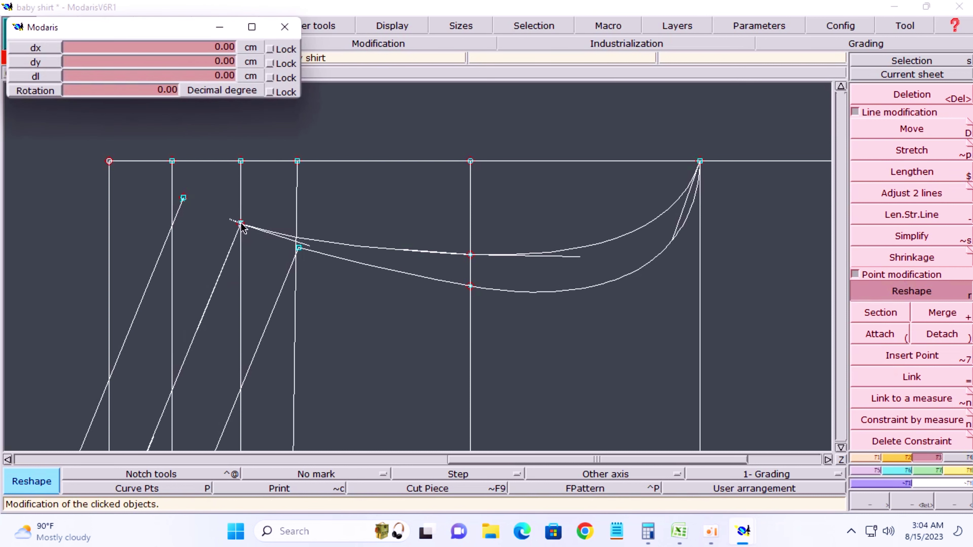
click(242, 225)
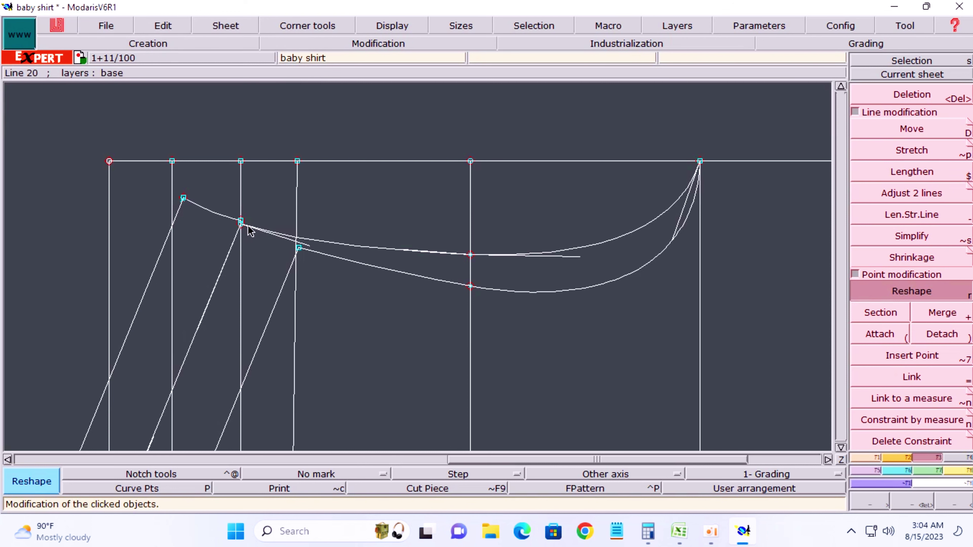
key(alt+F4)
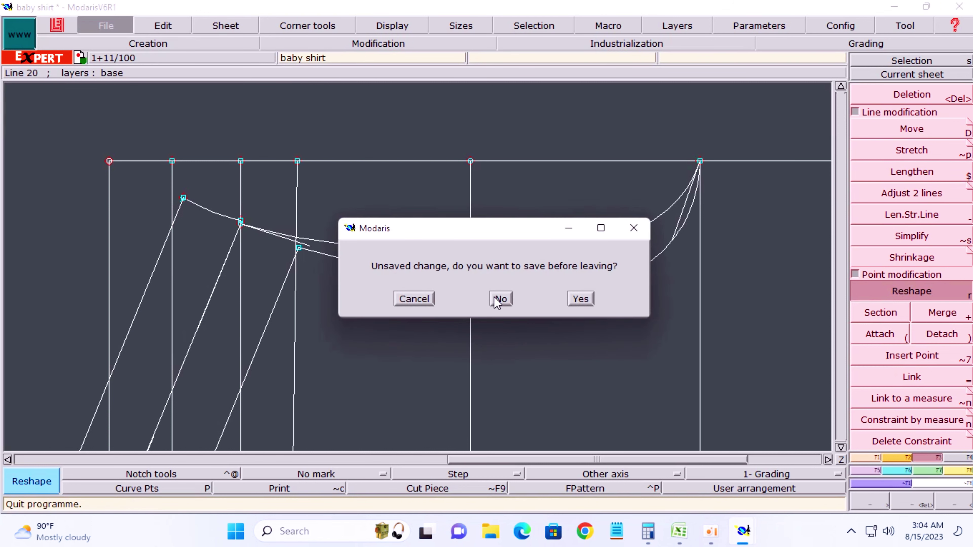
Save the baby shirt pattern over its existing file, then cancel quitting.
click(496, 301)
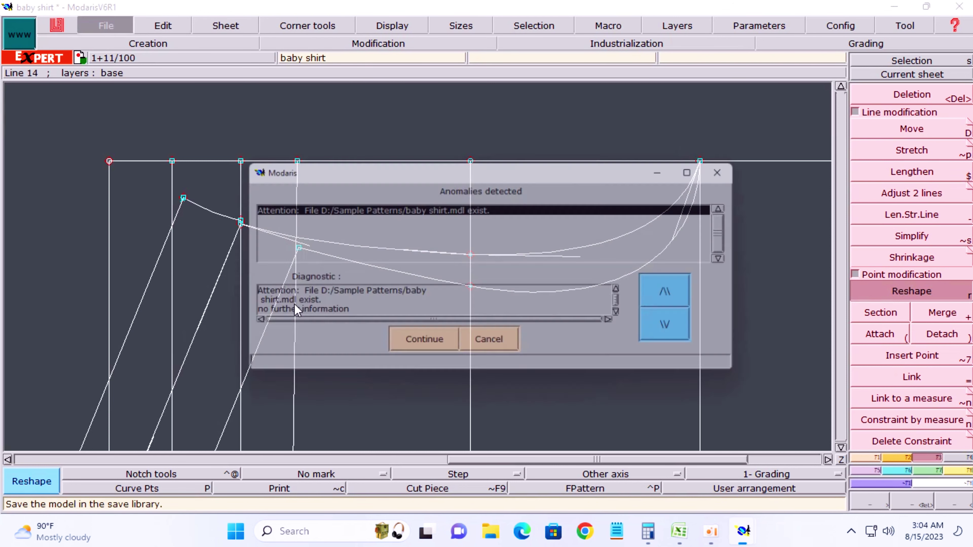
click(429, 341)
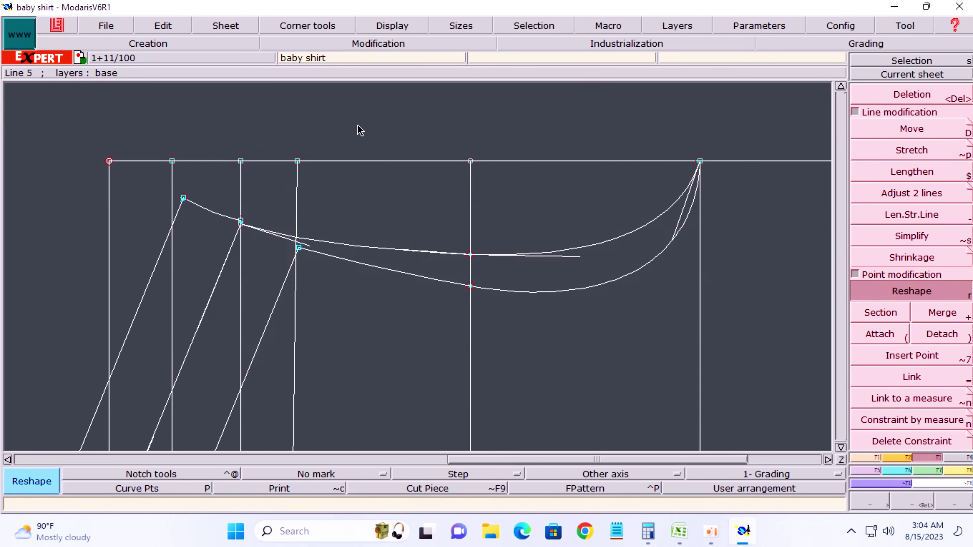
key(ctrl+z)
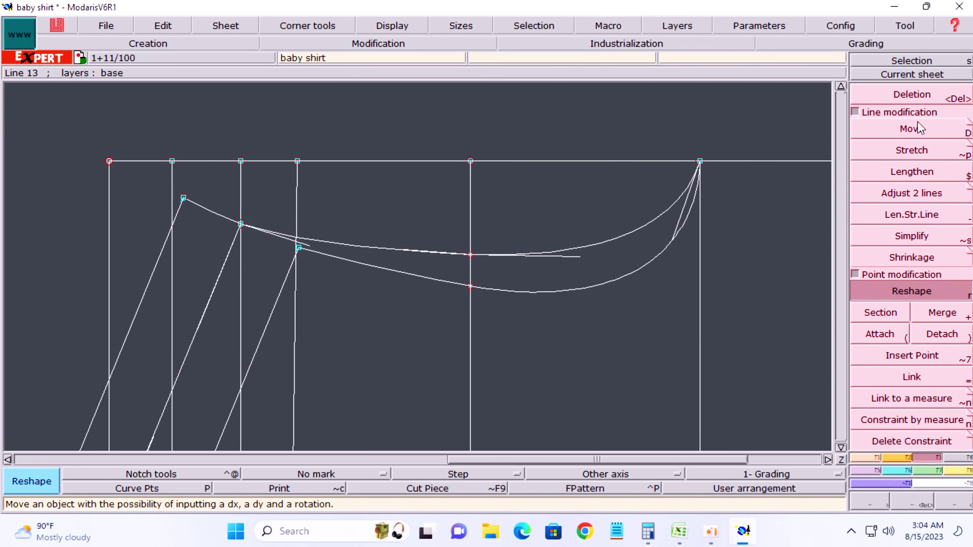
Move point 31 on the upper curve up 0.13 cm, then return to Reshape.
click(920, 128)
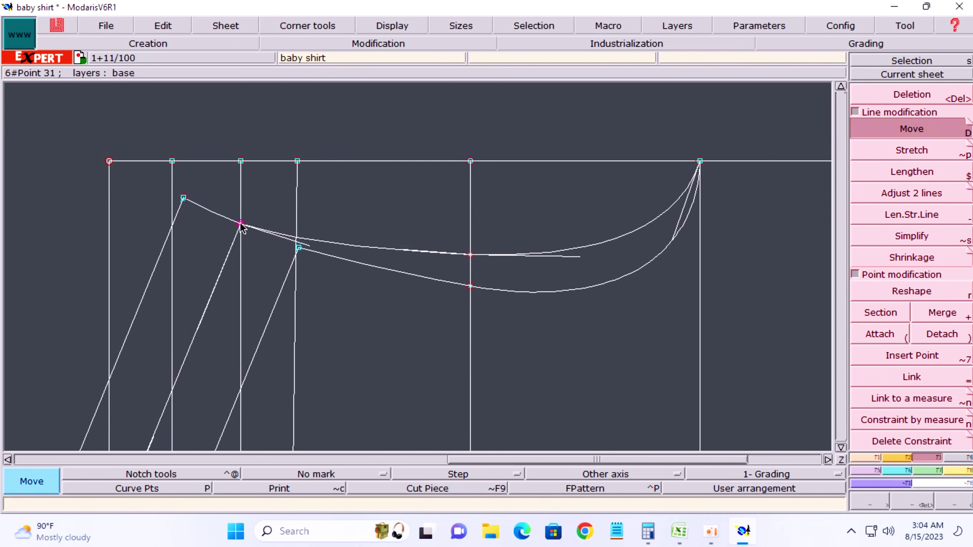
click(241, 224)
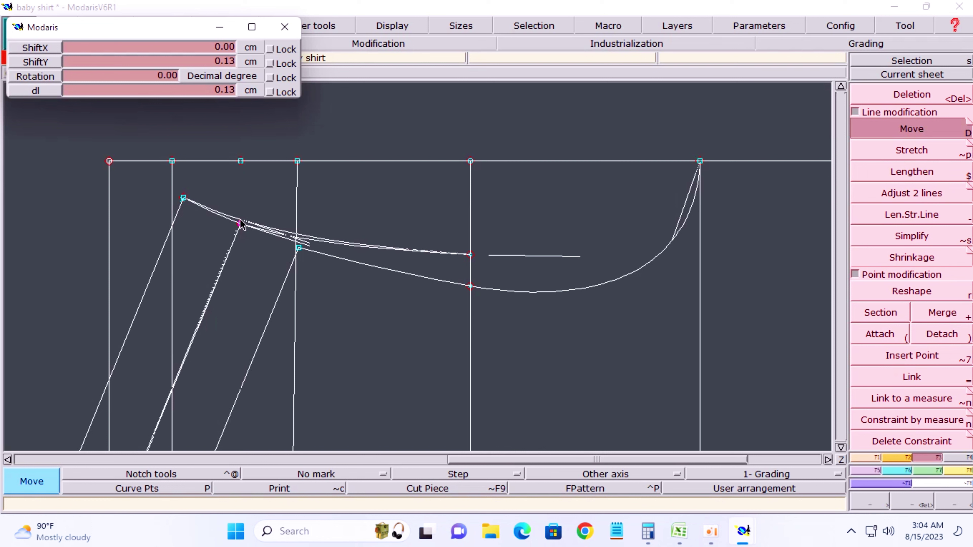
click(240, 221)
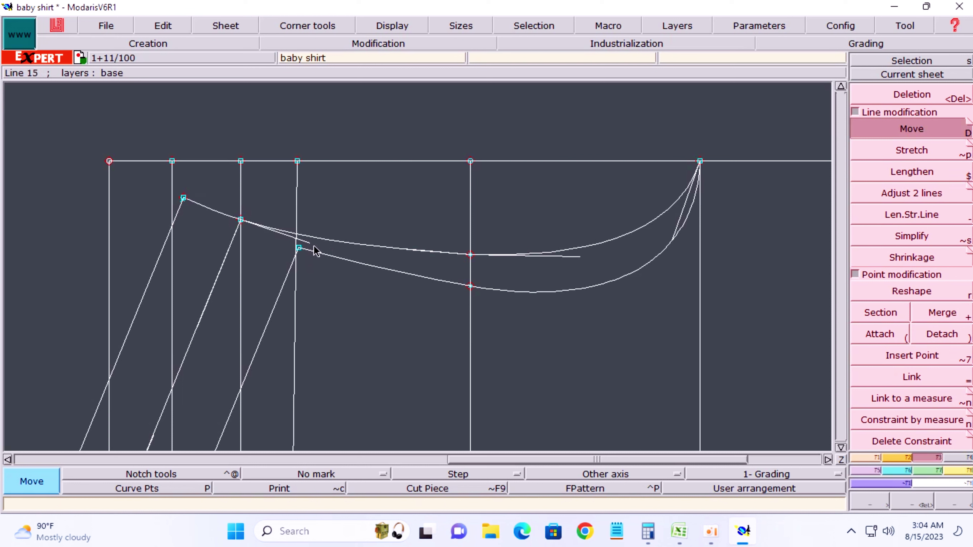
key(e)
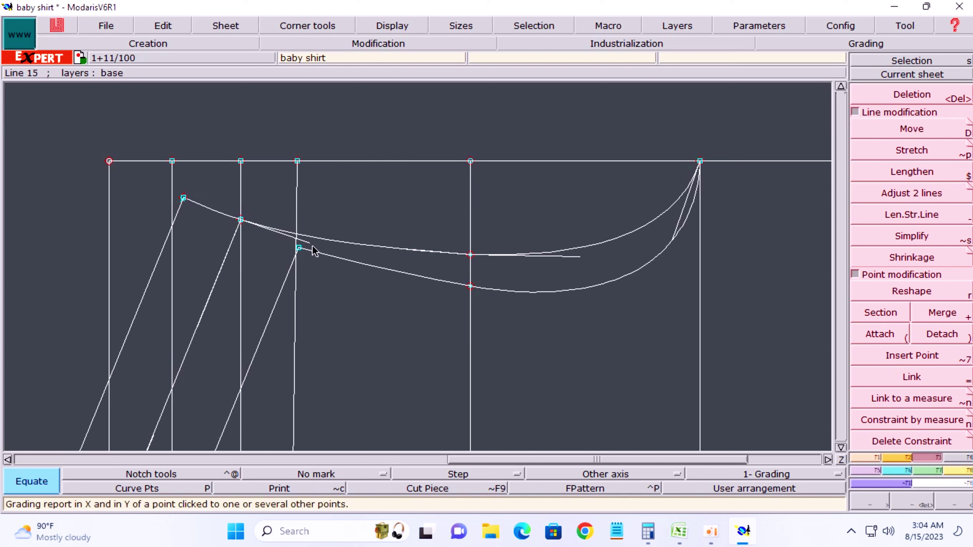
key(r)
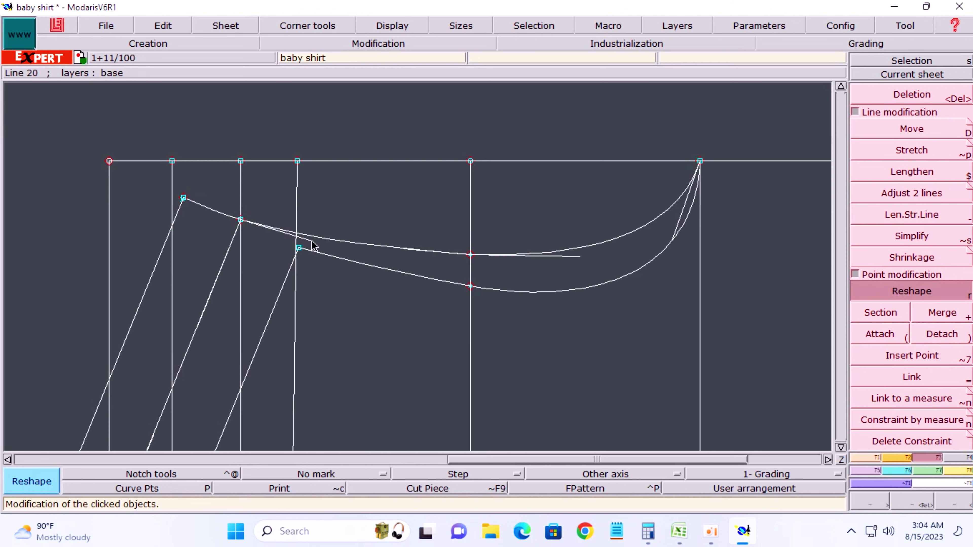
click(311, 242)
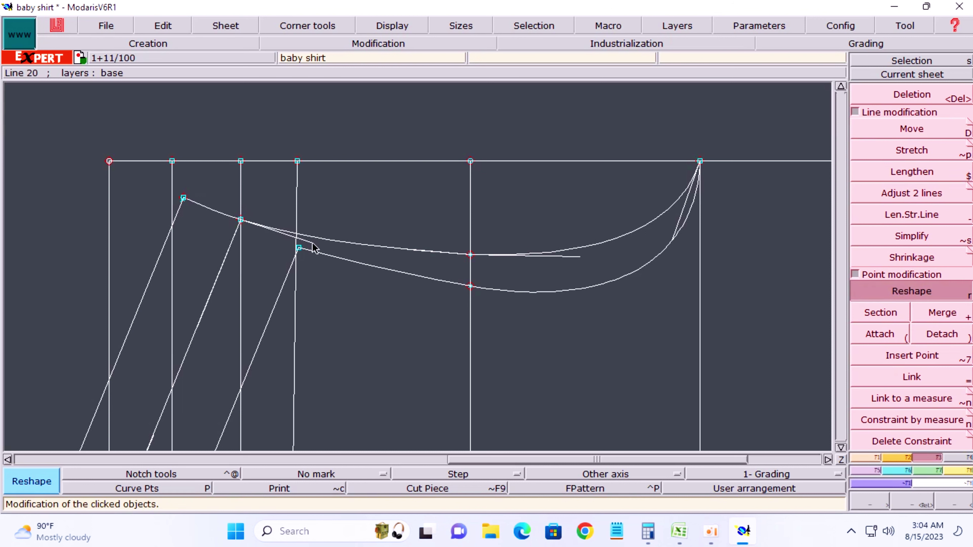
Hide the curve handles and zoom on the front's bottom line to erase the stray mark.
key(Home)
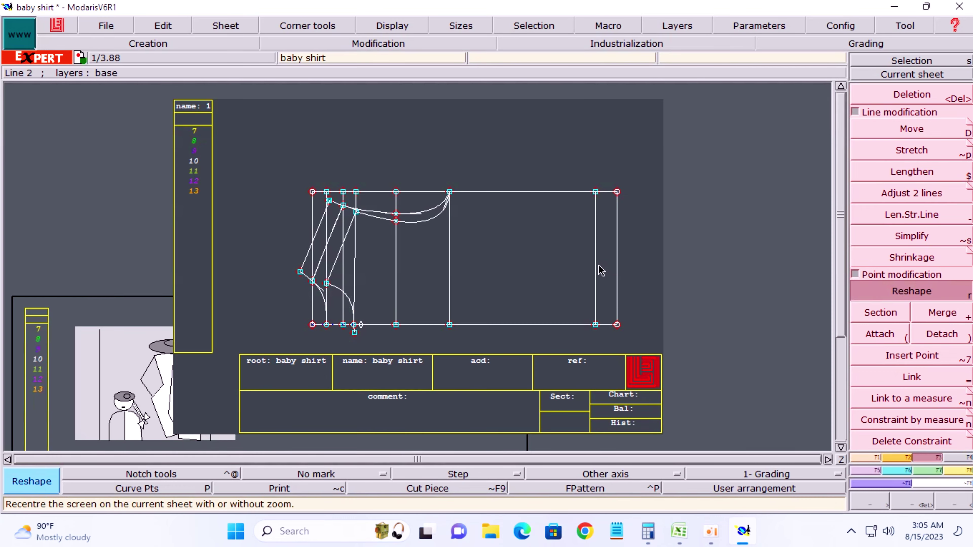
click(394, 27)
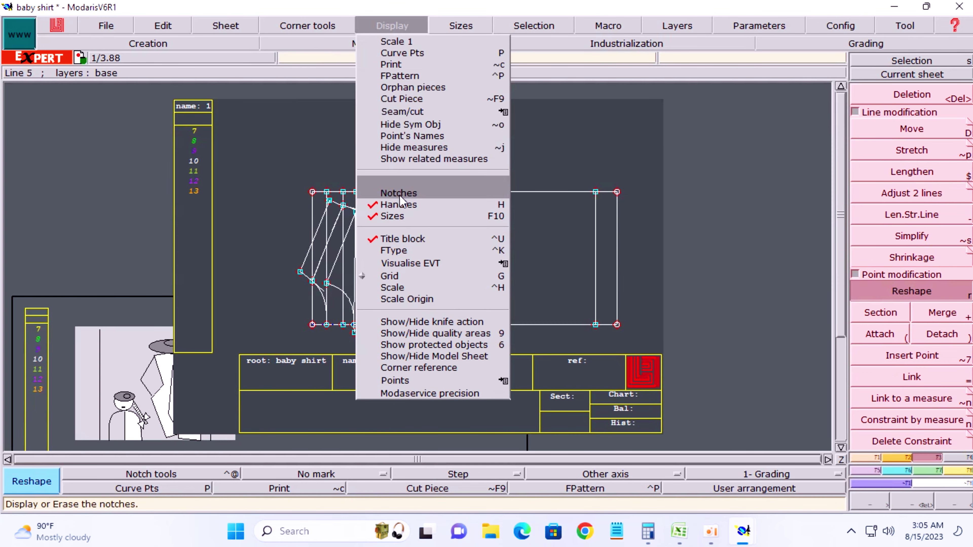
click(403, 207)
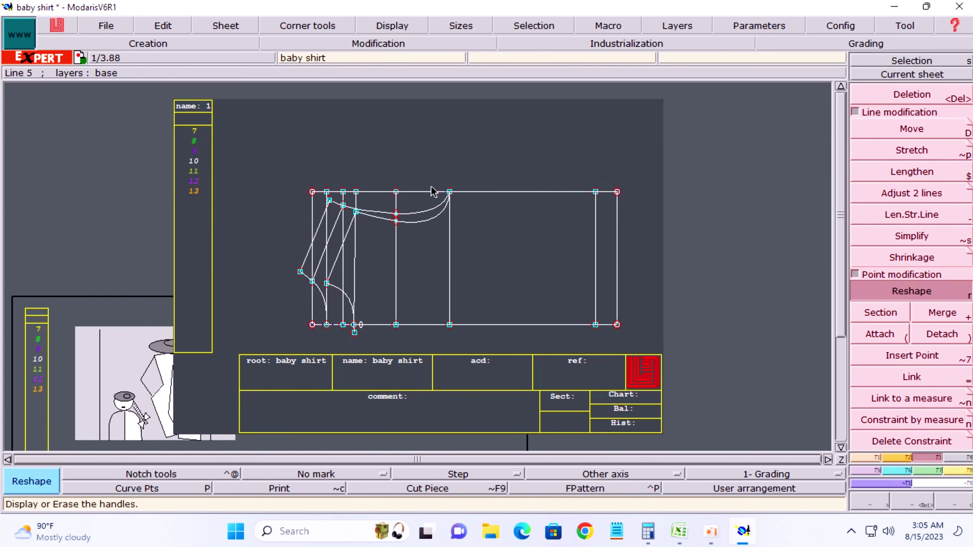
key(z)
drag(249, 173, 672, 353)
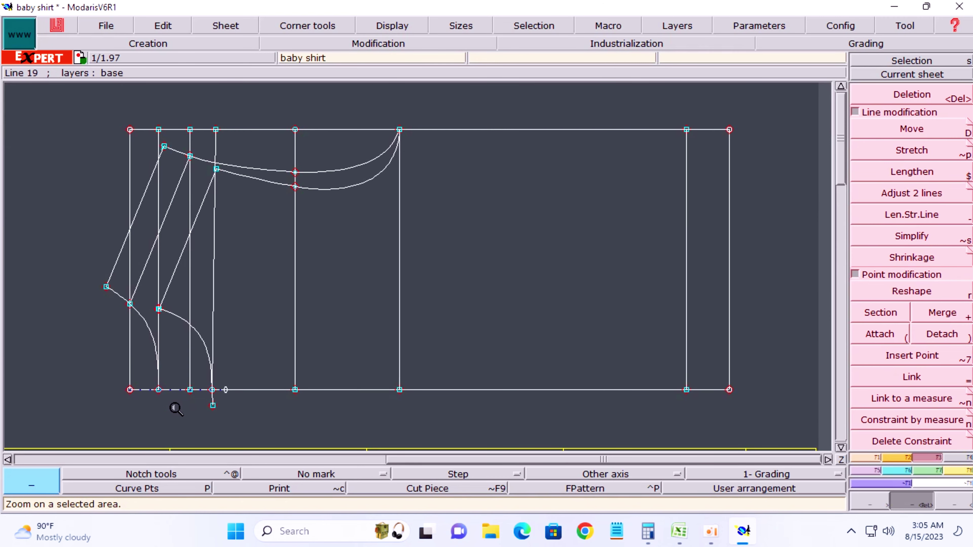
key(Delete)
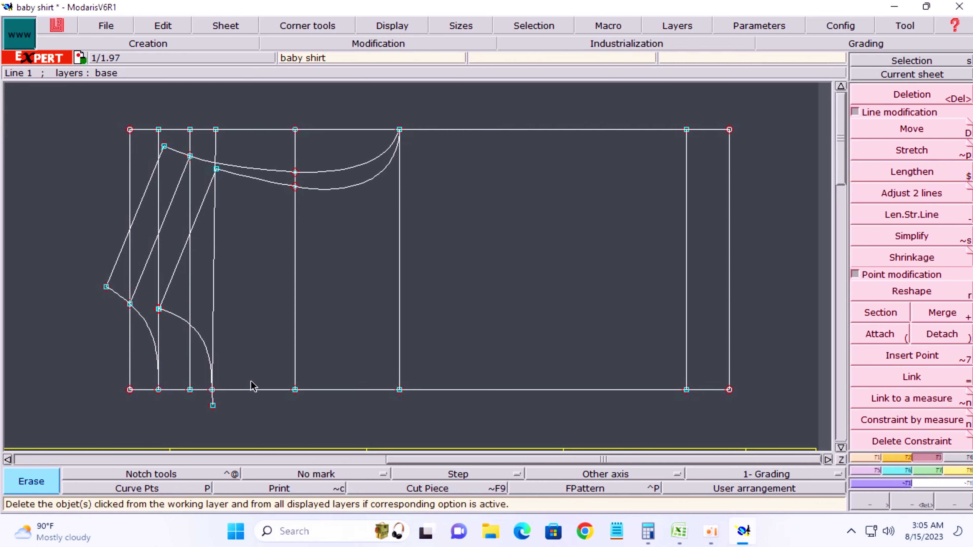
click(916, 198)
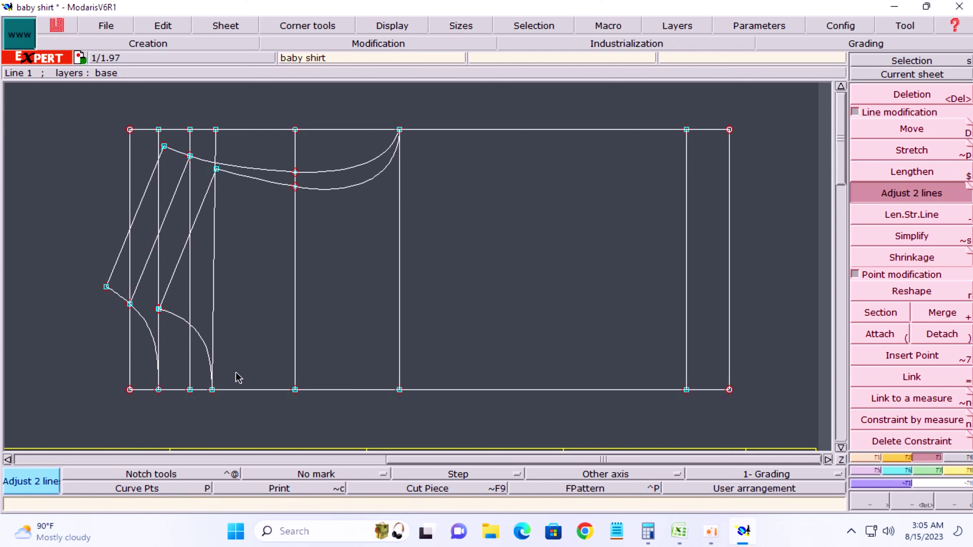
Attach the loose point where the second curve meets its diagonal onto the adjacent vertical construction line.
key(z)
drag(96, 262, 187, 343)
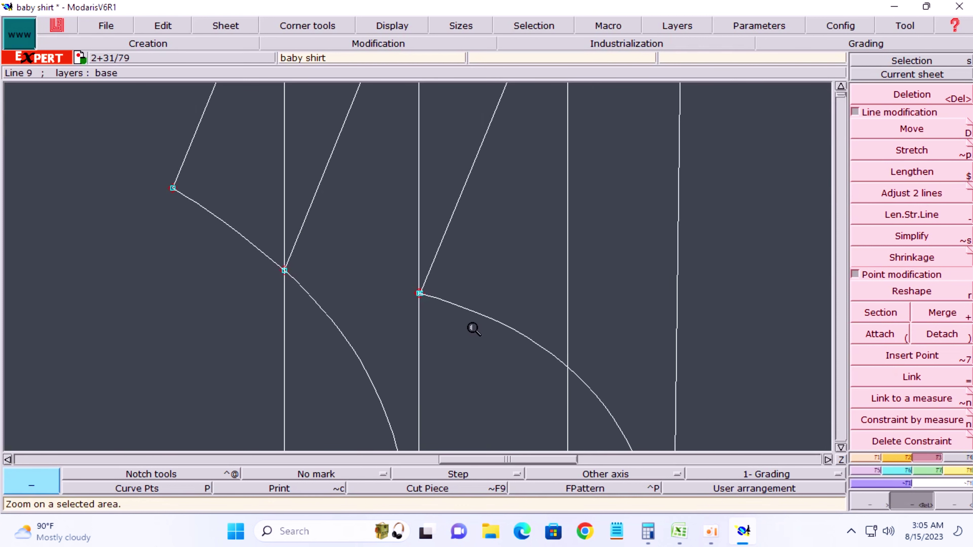
click(879, 333)
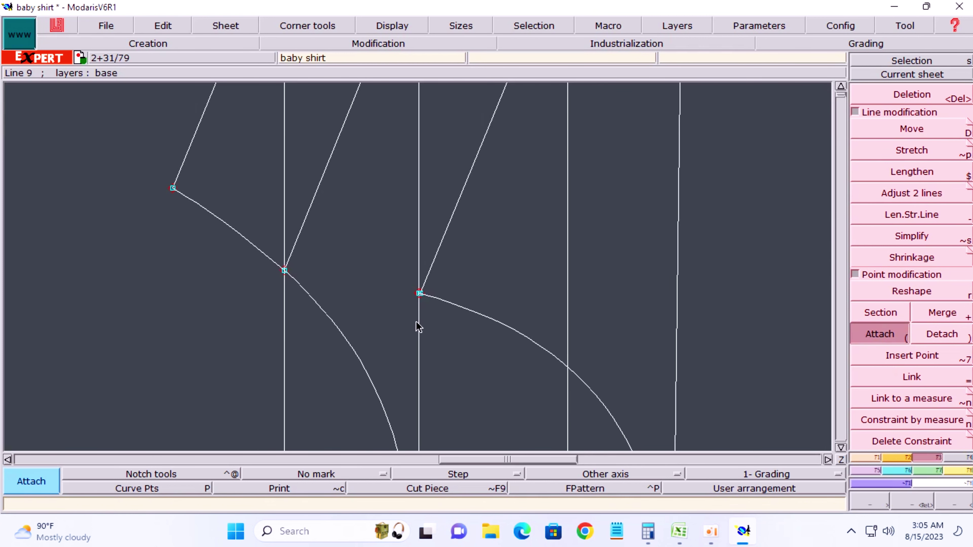
click(421, 299)
key(Home)
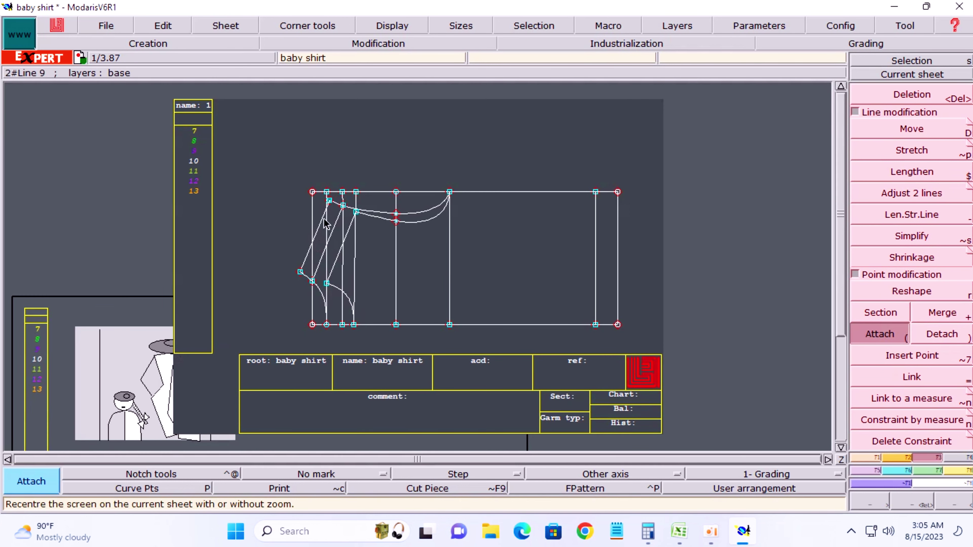
key(z)
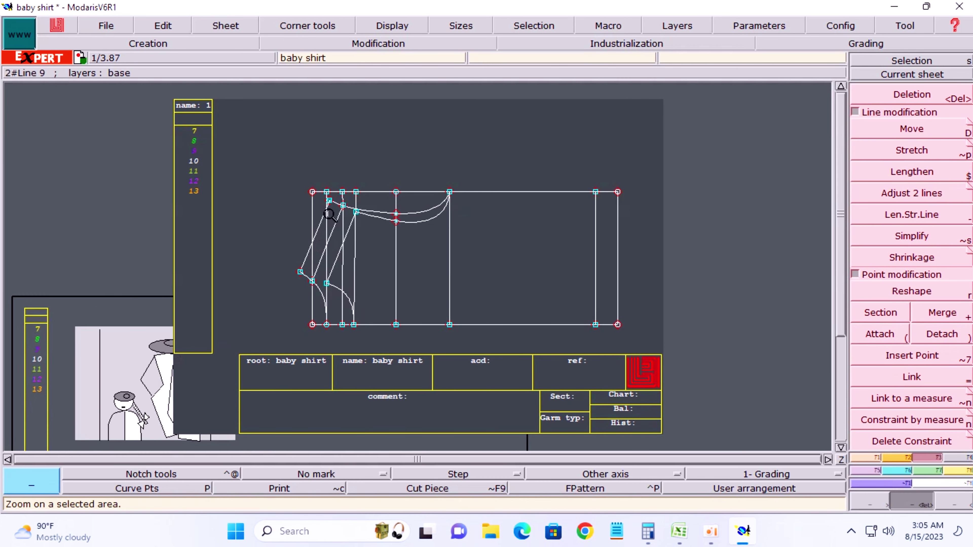
drag(246, 159, 749, 362)
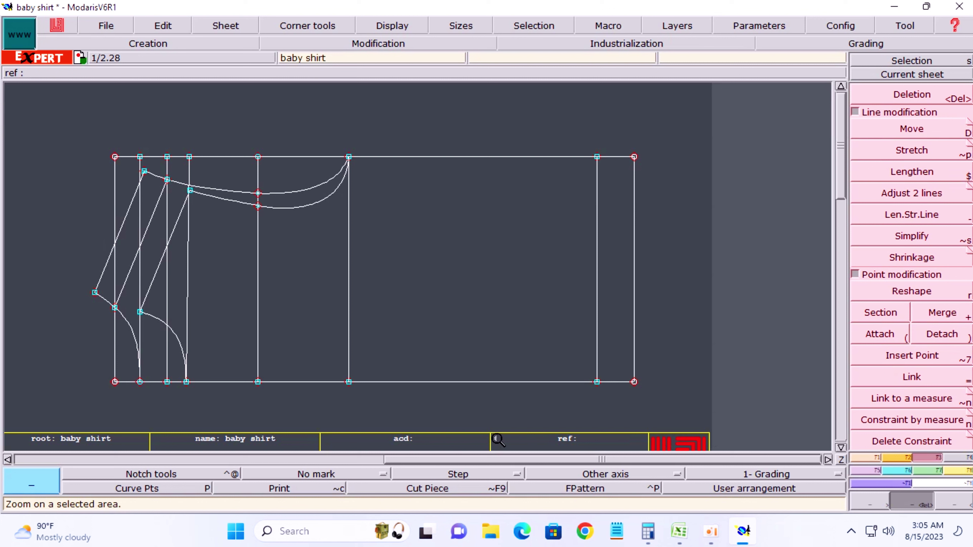
Offset the bottom edge by -1.1 cm, check the parallel options, then delete that first attempt.
key(s)
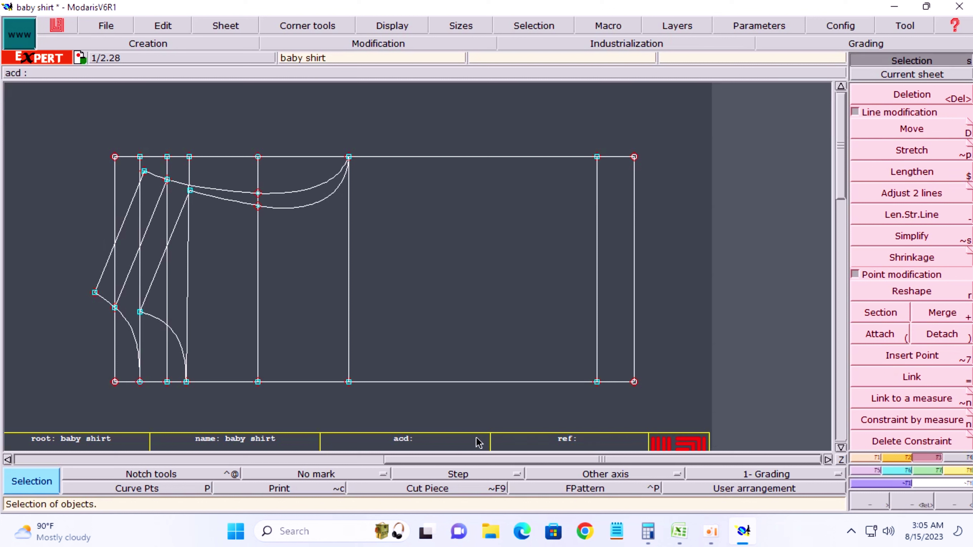
key(slash)
click(450, 382)
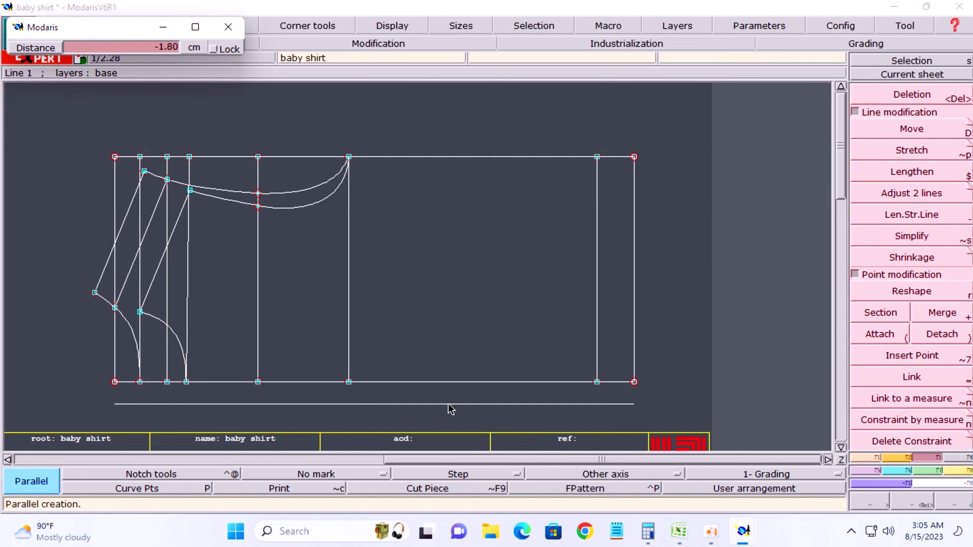
text(-1)
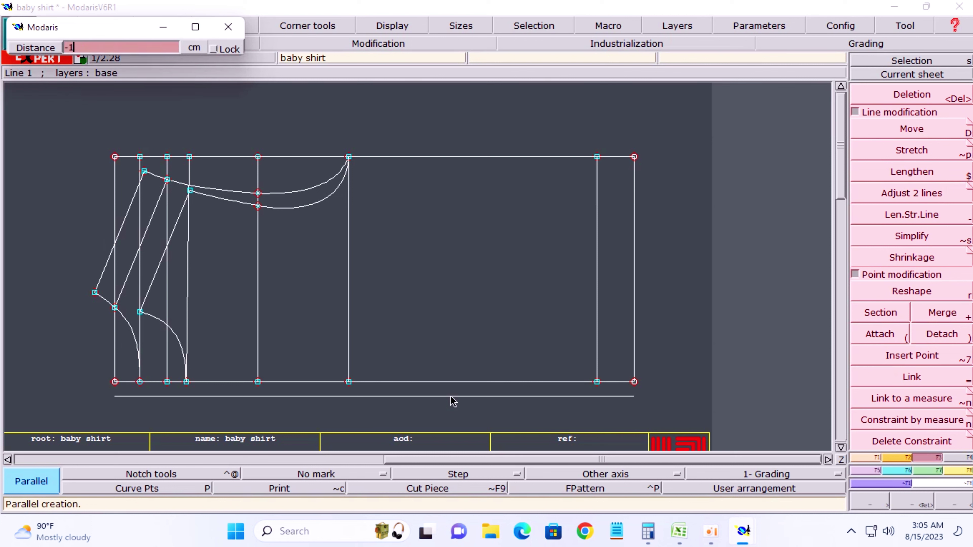
key(Return)
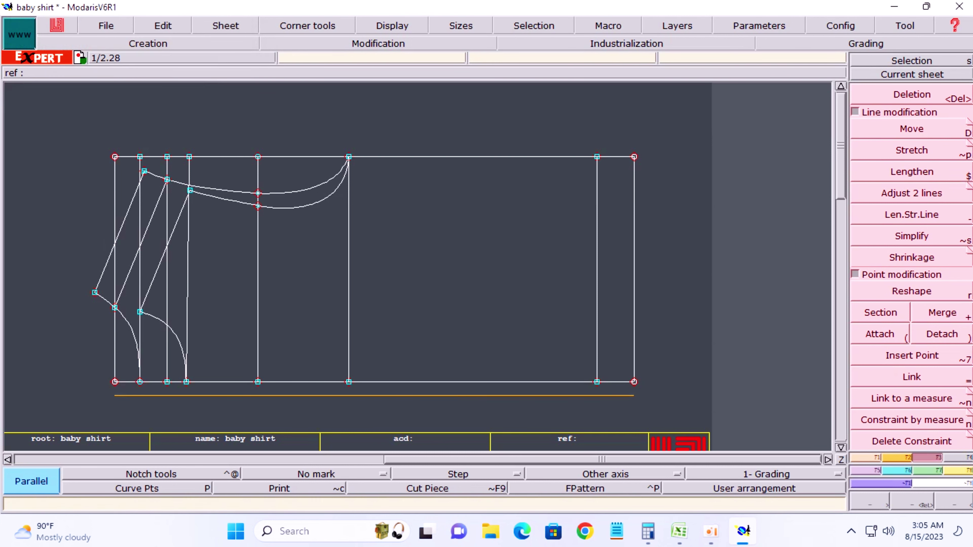
click(969, 330)
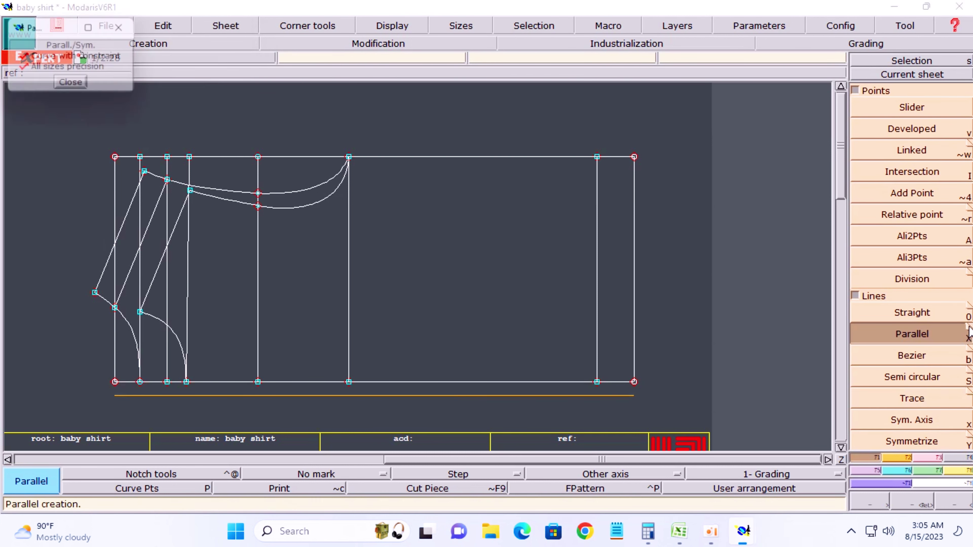
click(74, 85)
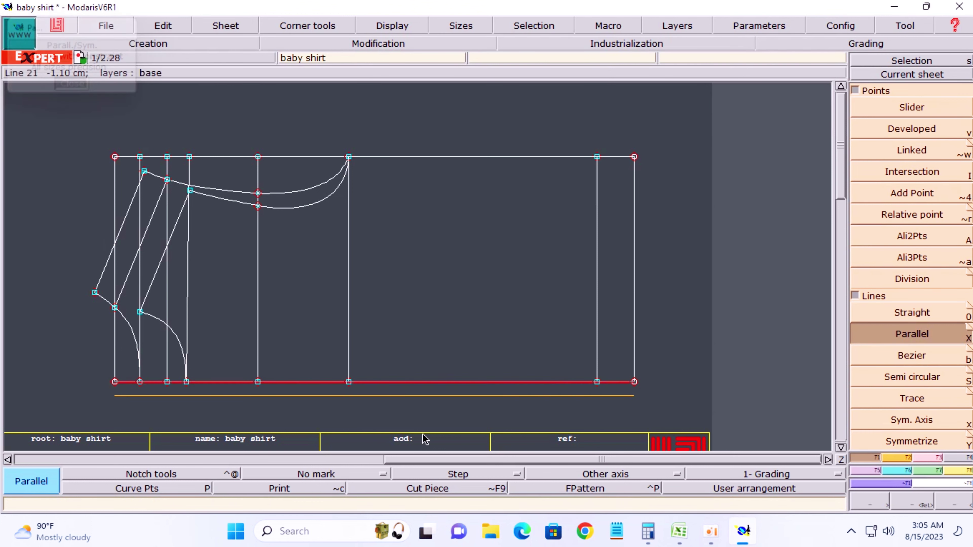
key(Delete)
click(401, 395)
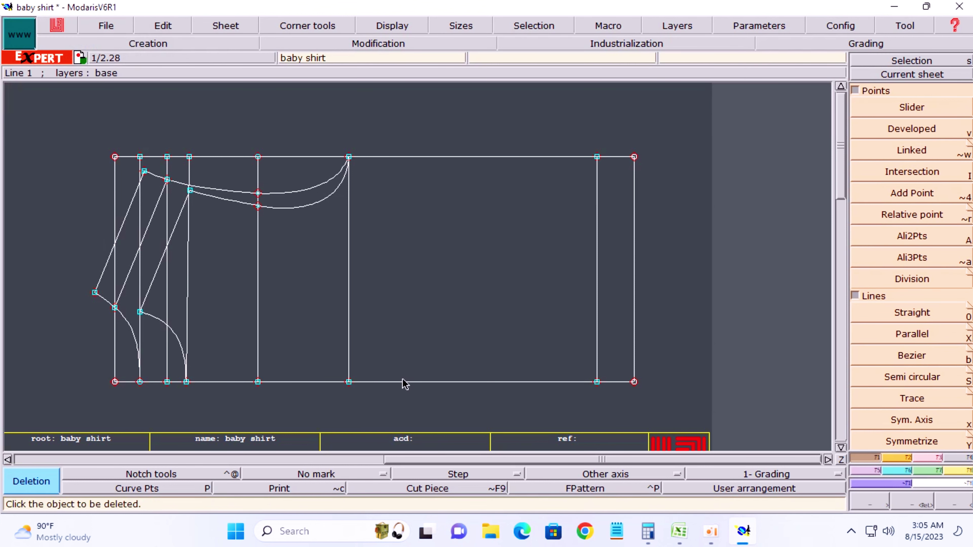
Redraw the parallel line 1.1 cm below the front's bottom edge.
key(shift+x)
click(403, 382)
text(-1.1)
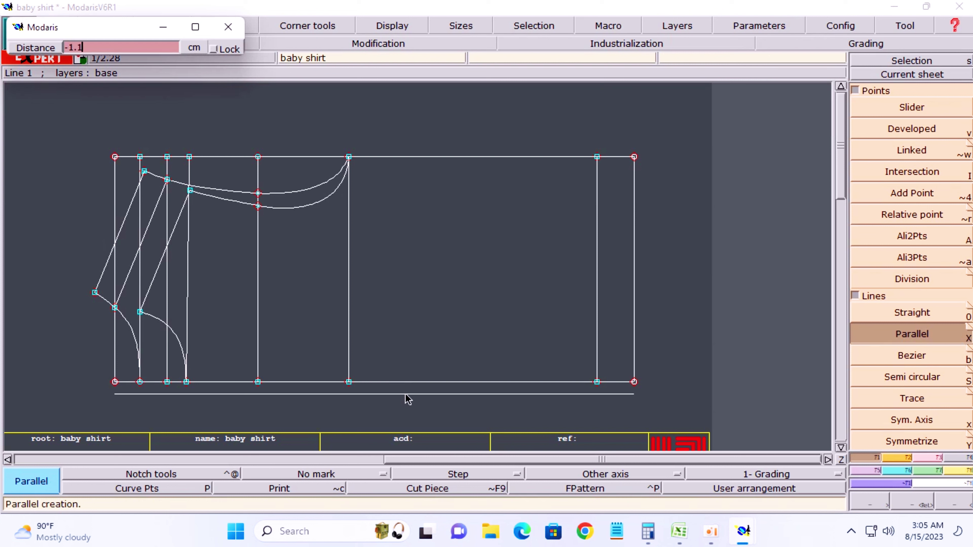
key(Return)
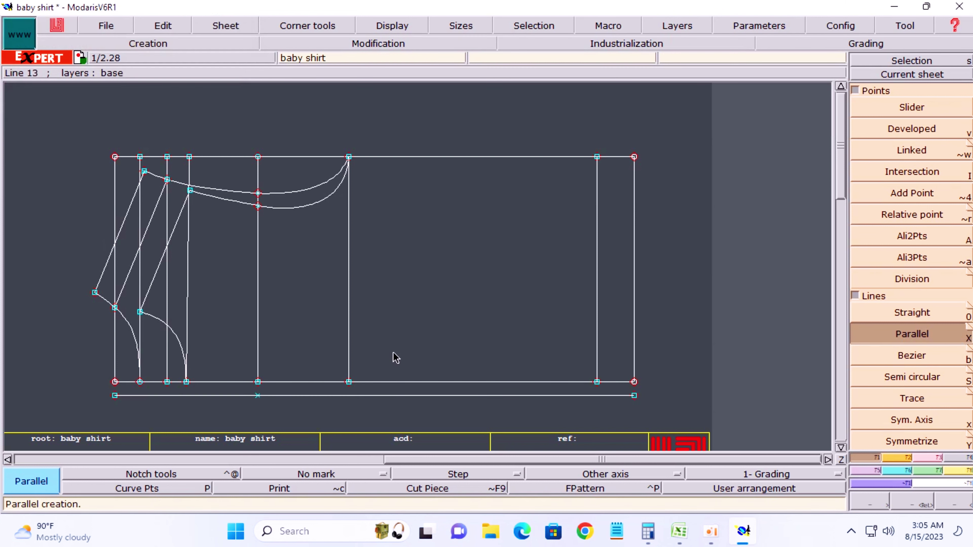
key(z)
drag(19, 332, 330, 423)
key(Delete)
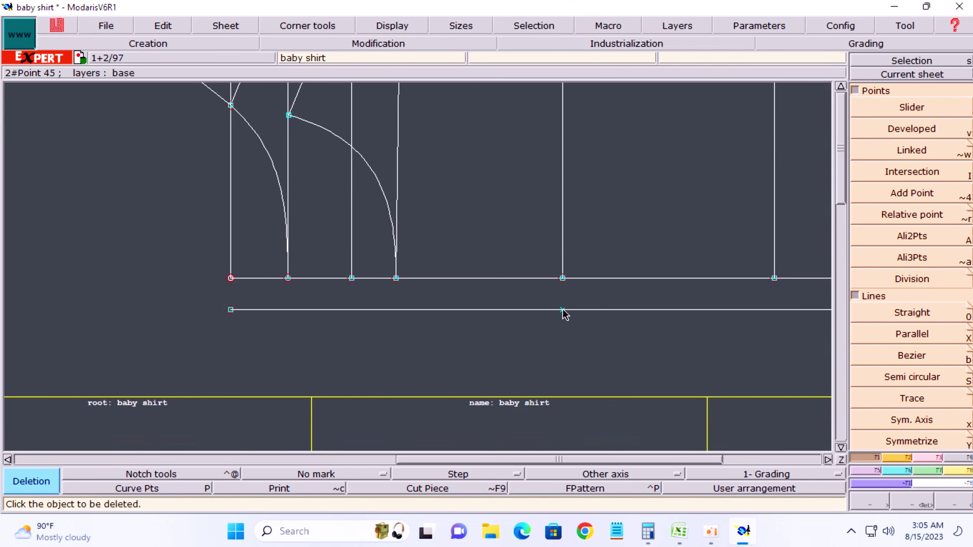
Lengthen the vertical line under the second curve past the new lower line.
click(935, 459)
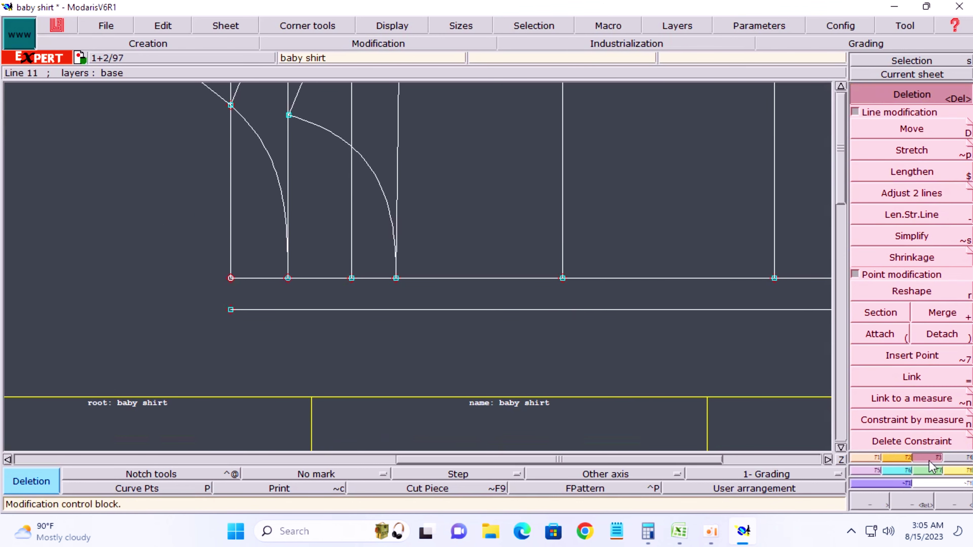
click(916, 220)
click(389, 221)
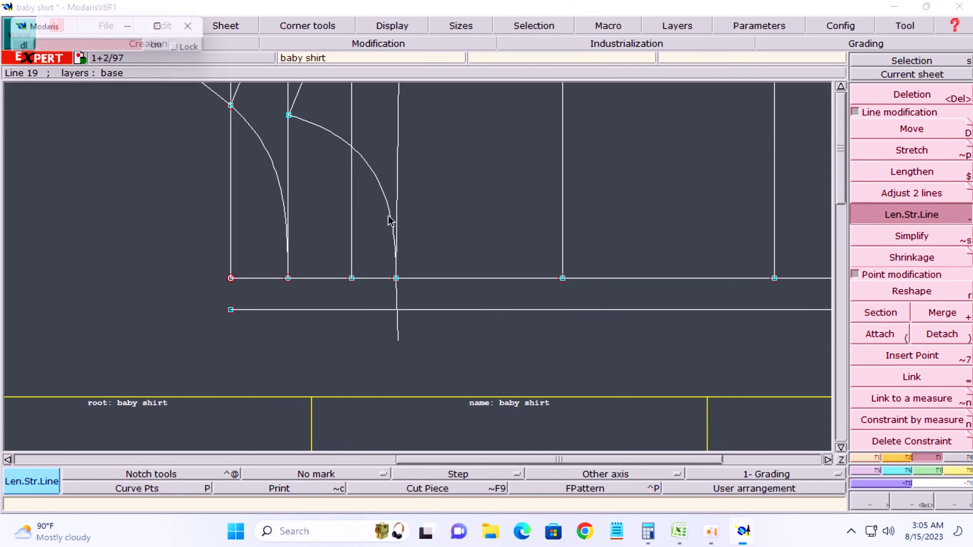
key(Return)
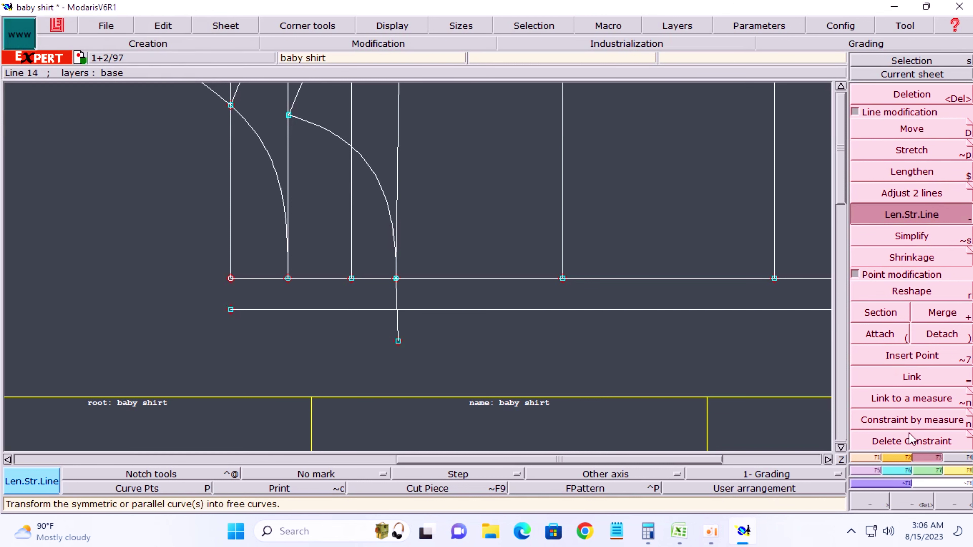
Add an intersection point where the vertical meets the new line and delete the overhang.
click(878, 458)
click(926, 176)
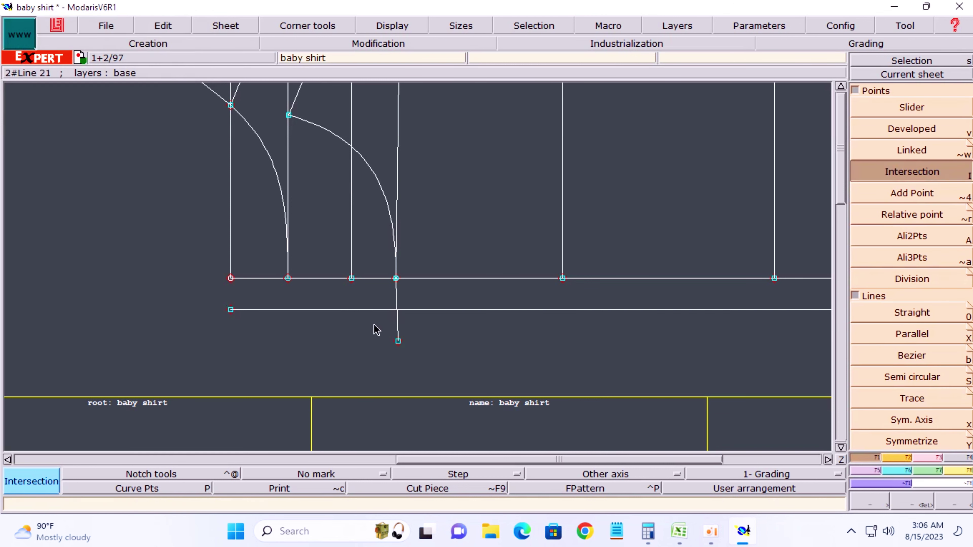
click(397, 310)
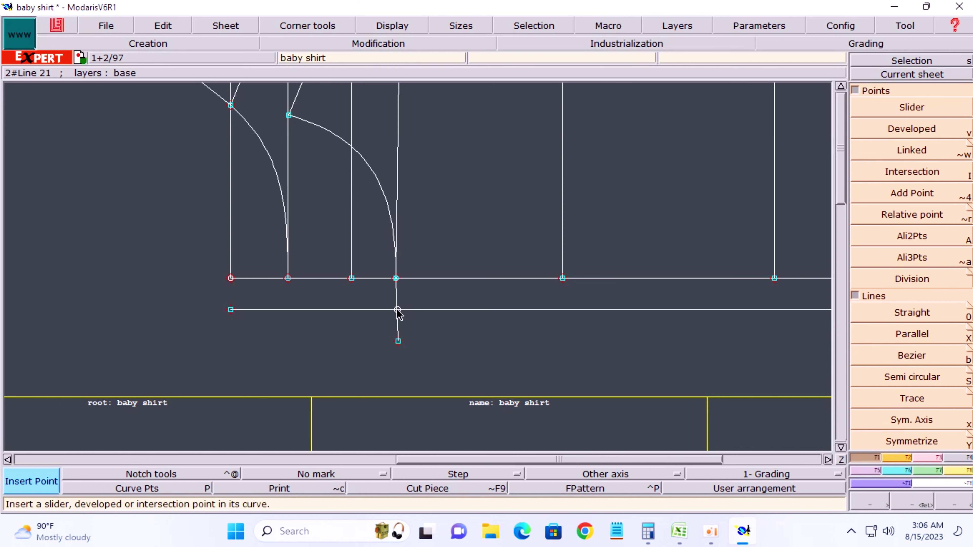
key(Delete)
click(398, 341)
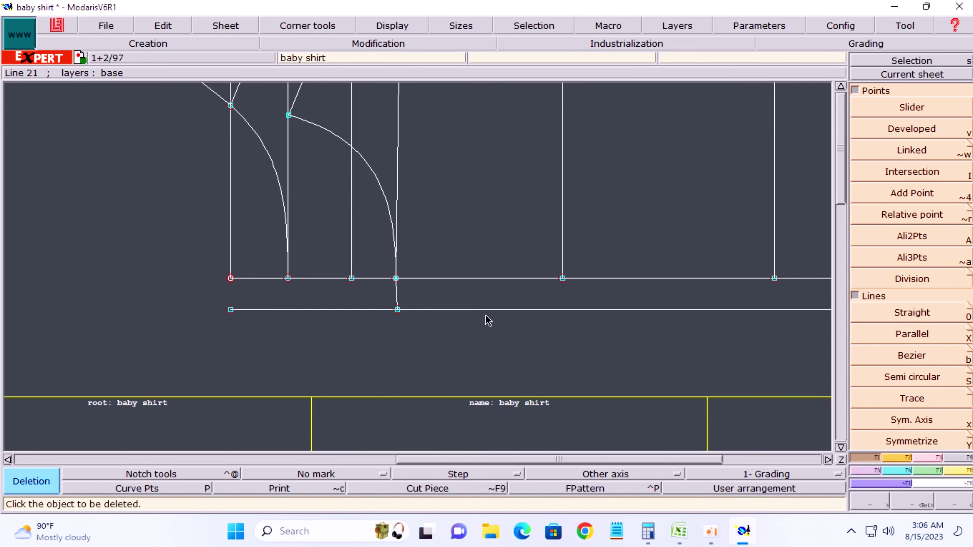
Draw a parallel line 4.4 cm below the hem line, checking the shirt measurement sheet in Excel.
key(shift+x)
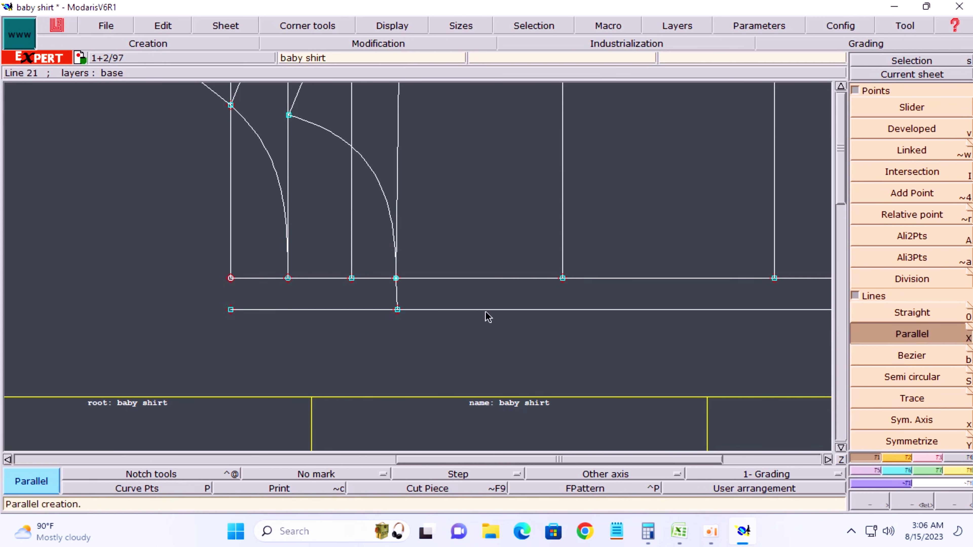
click(486, 312)
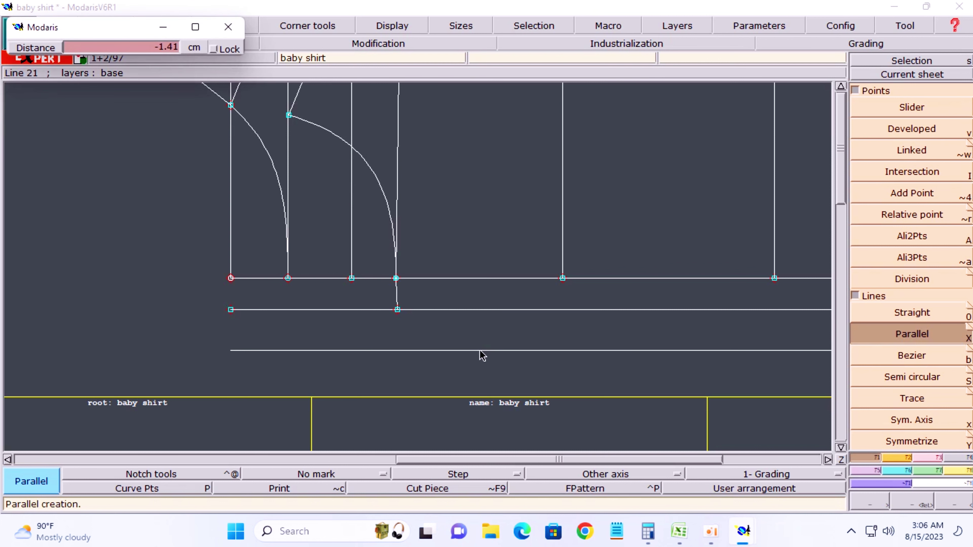
click(480, 366)
key(Escape)
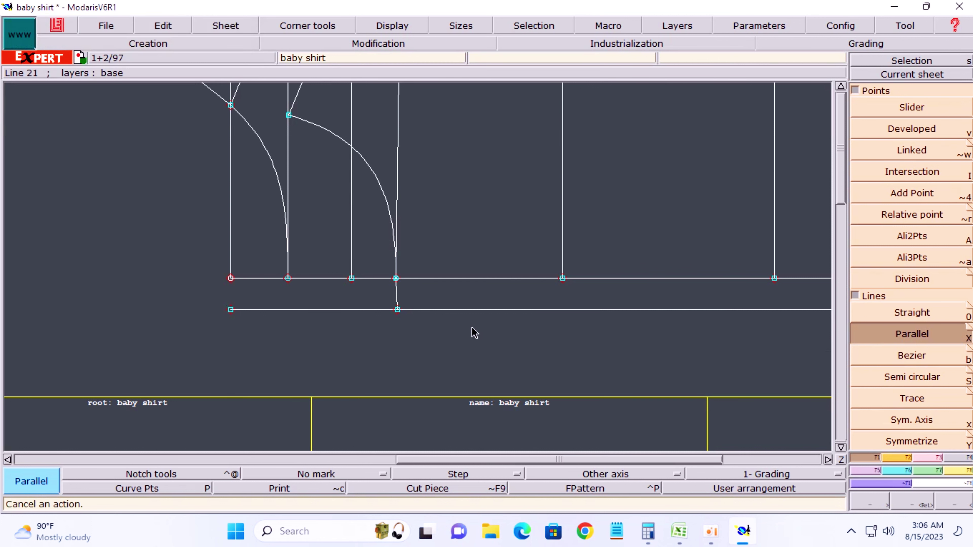
click(472, 310)
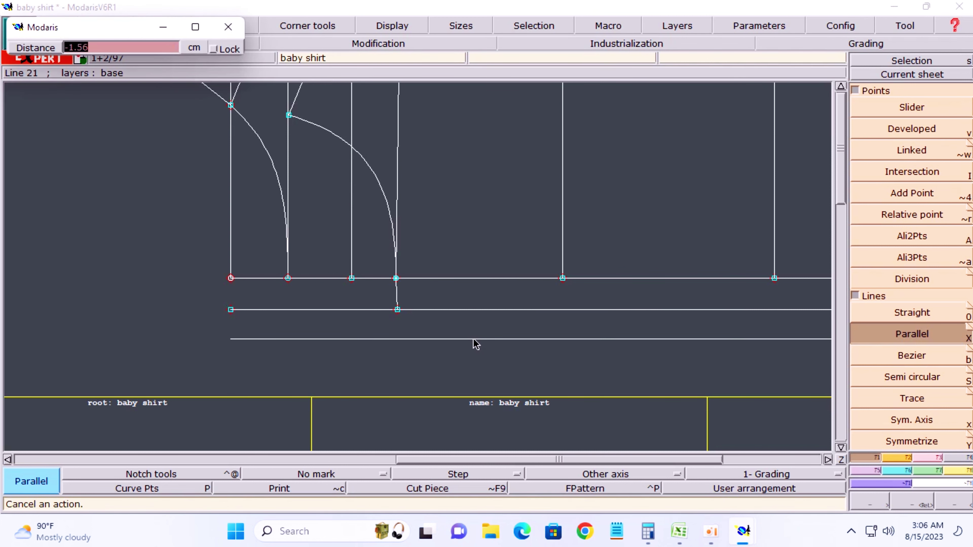
text(-4.4)
key(Return)
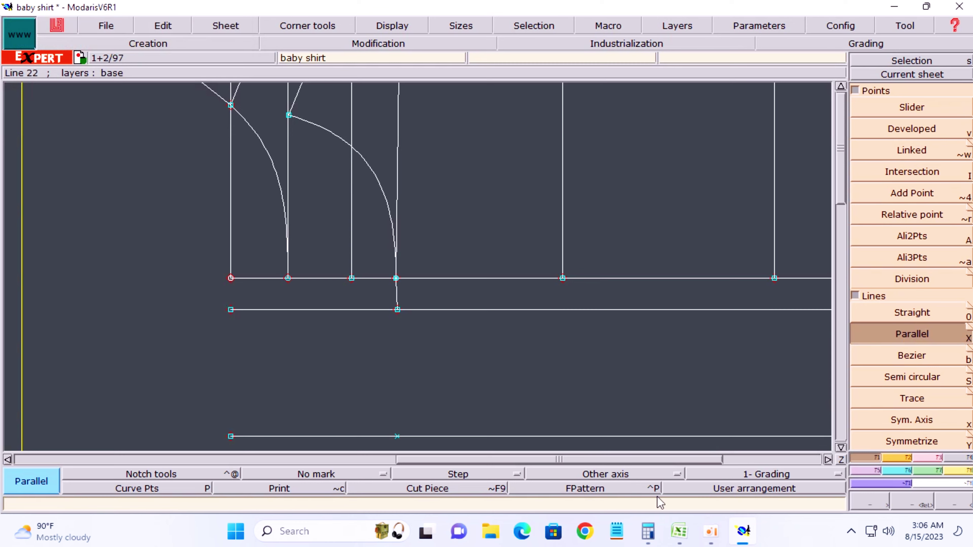
click(679, 531)
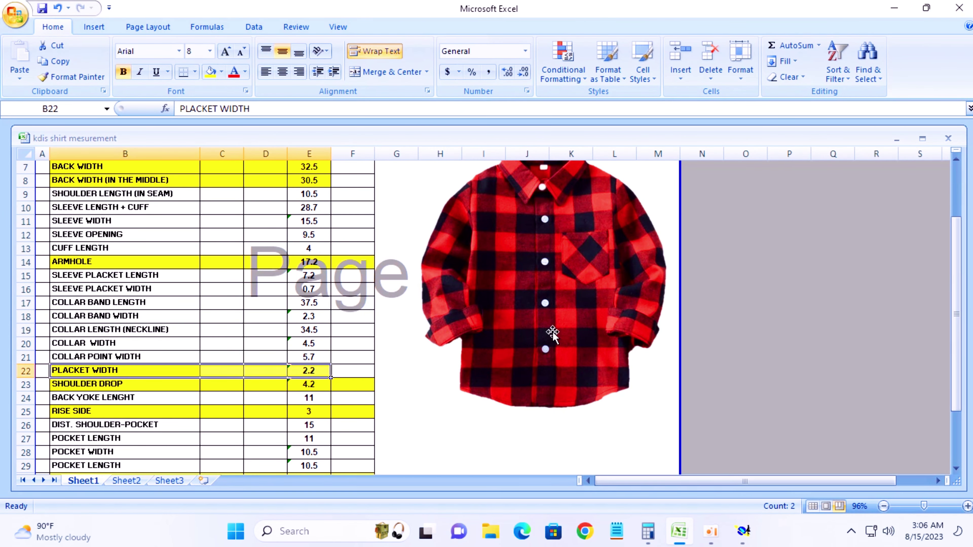
click(898, 8)
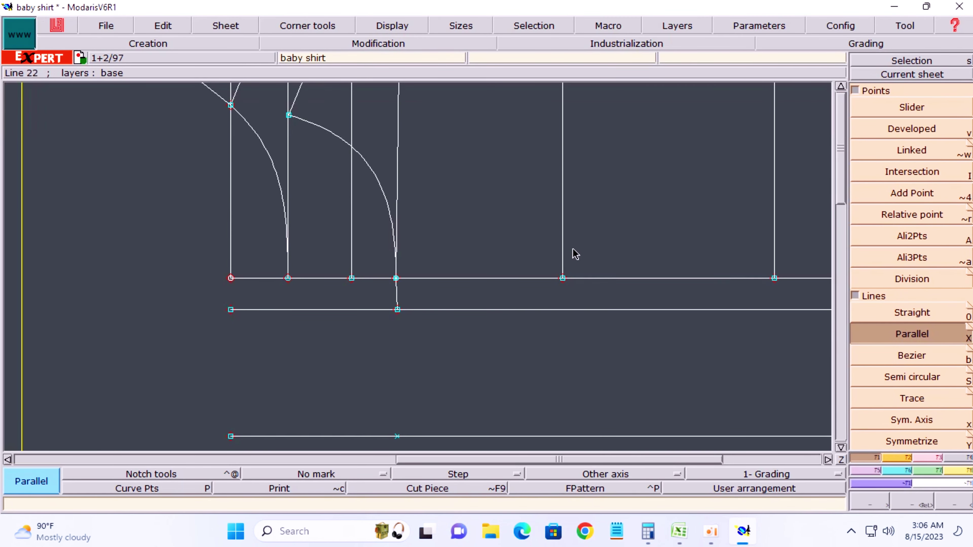
Place a point 2 cm left along the upper line below the shirt.
key(space)
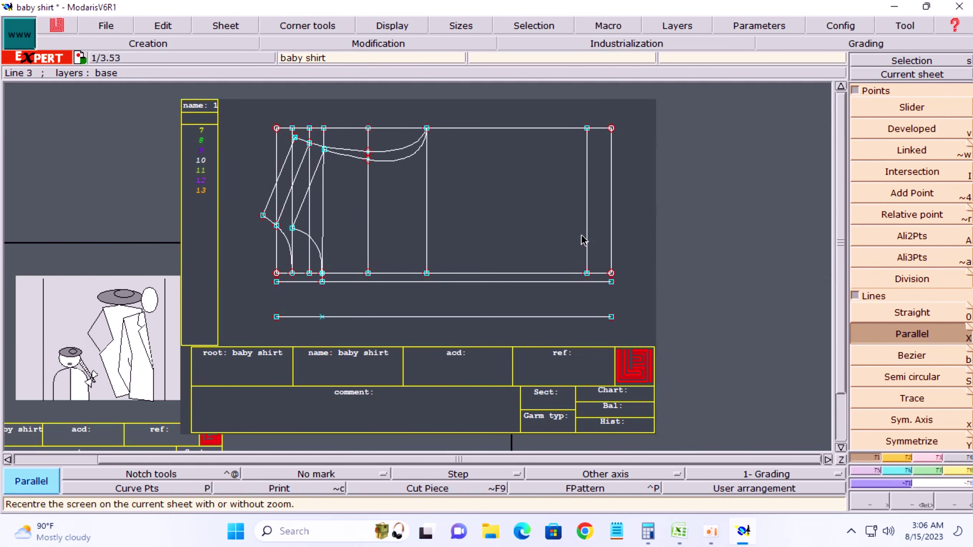
key(z)
drag(256, 109, 715, 388)
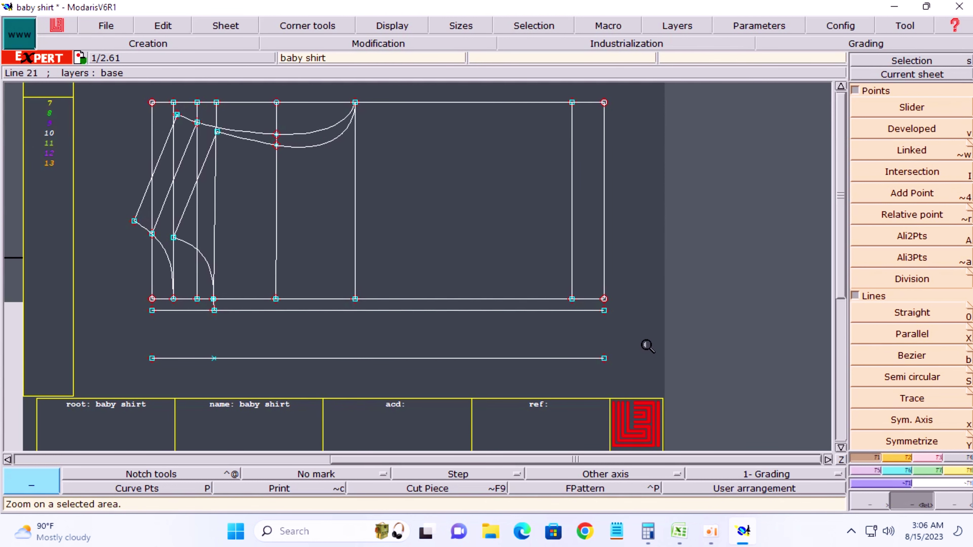
key(shift+s)
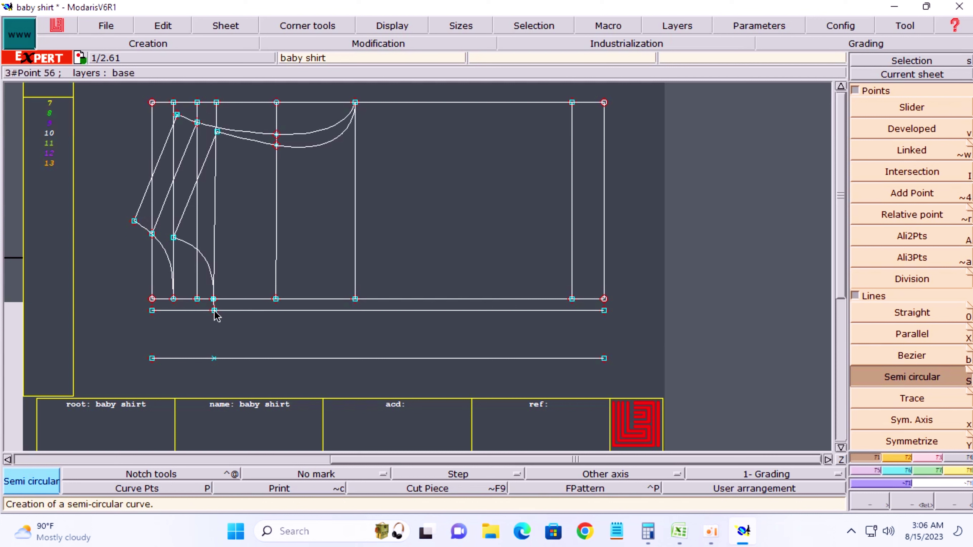
key(v)
click(214, 311)
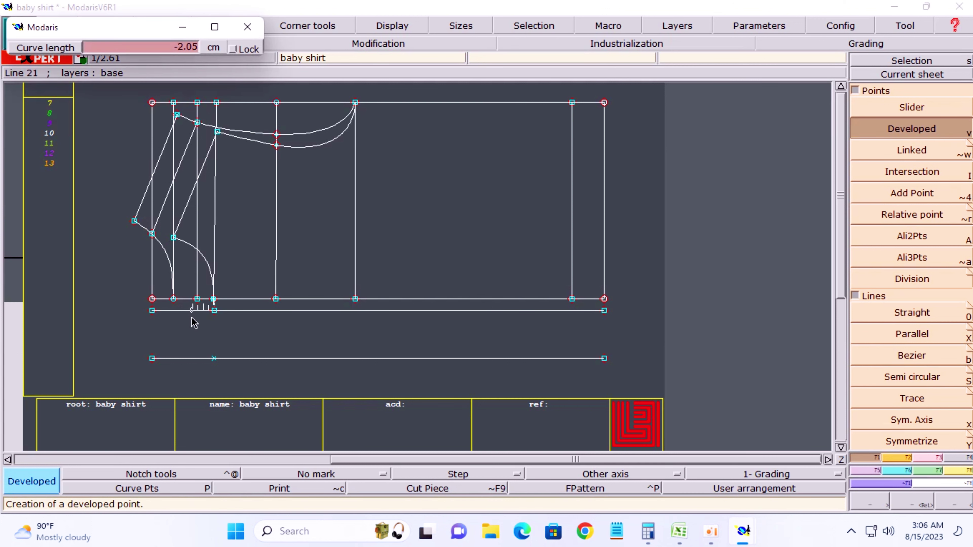
text(-)
key(Return)
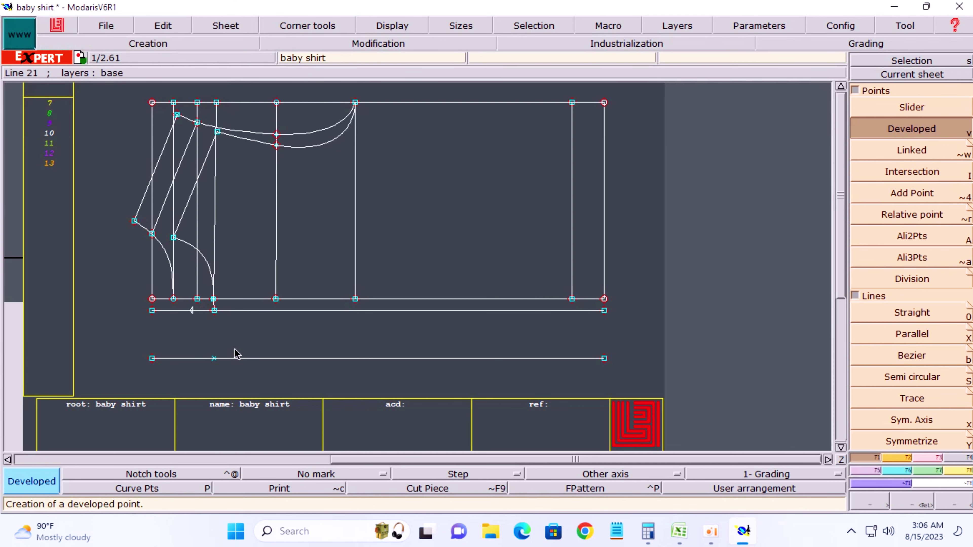
key(Escape)
Delete the upper line's left stub and the extra mark on the lower line.
key(Delete)
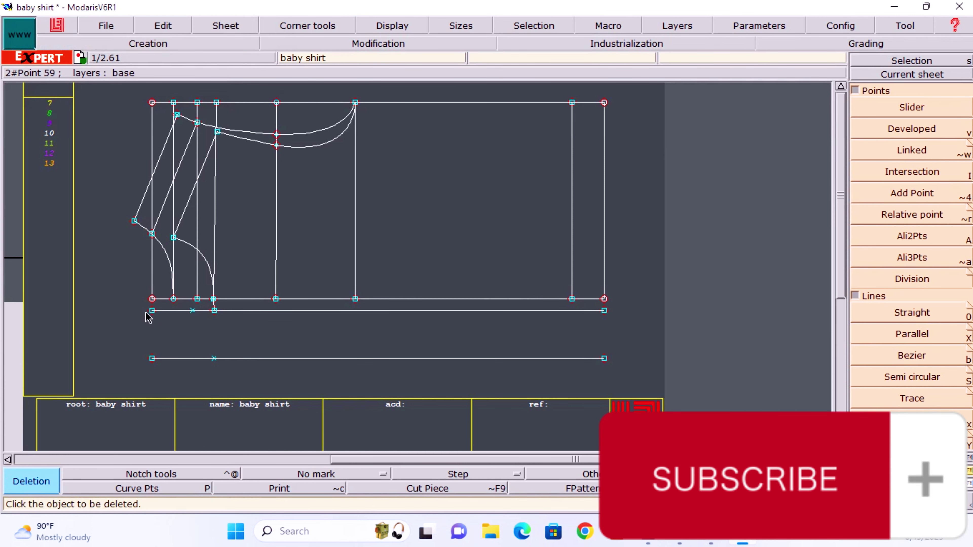
click(152, 311)
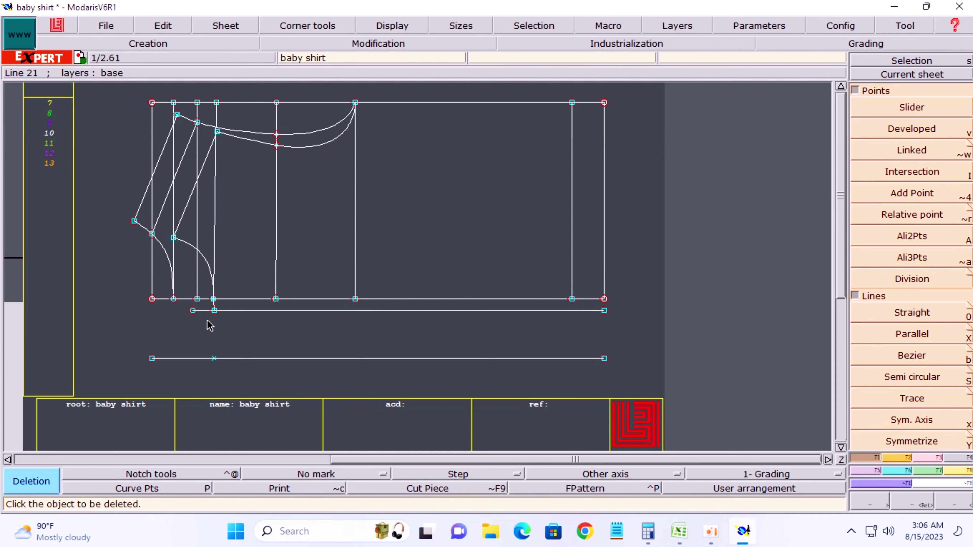
click(214, 360)
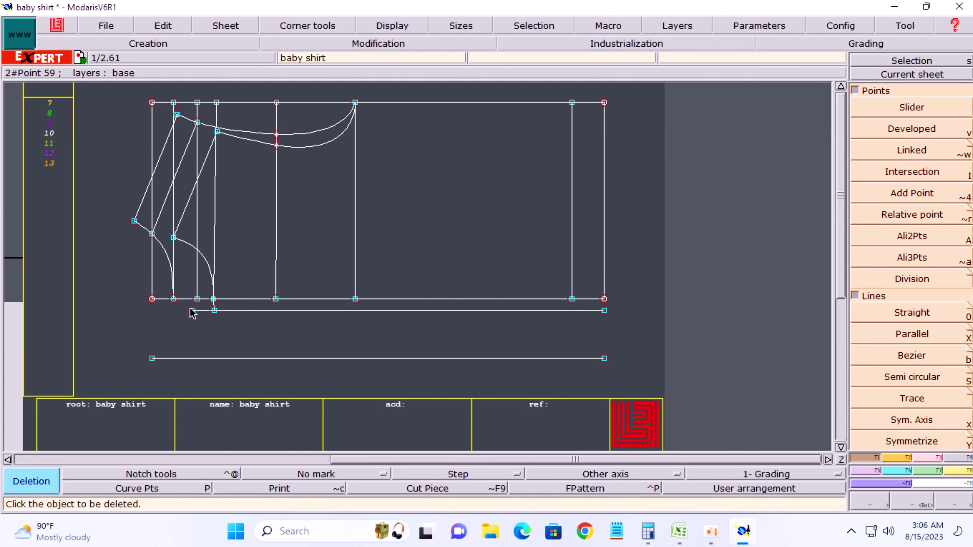
Close the left end with a vertical line, trimmed at its intersection, removing the lower line's left stub.
key(b)
click(192, 311)
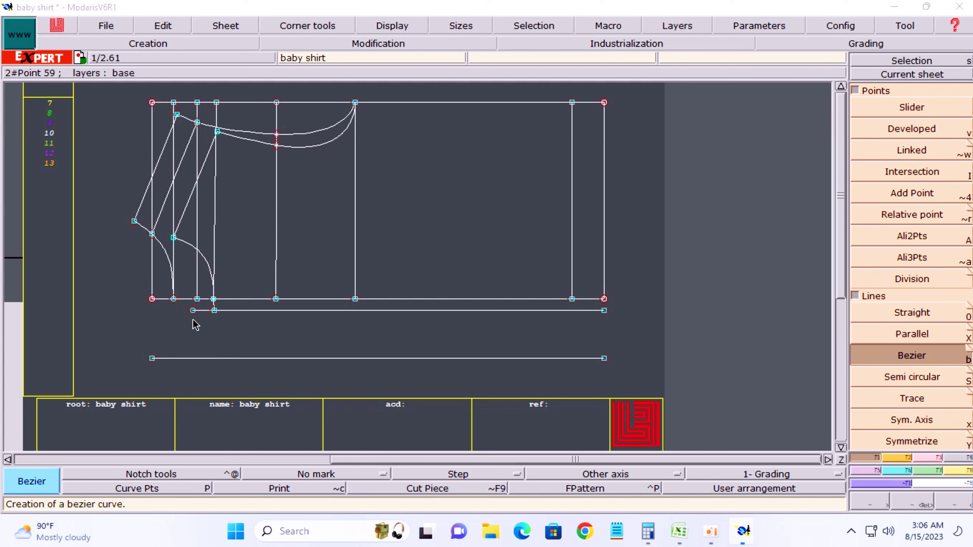
click(193, 387)
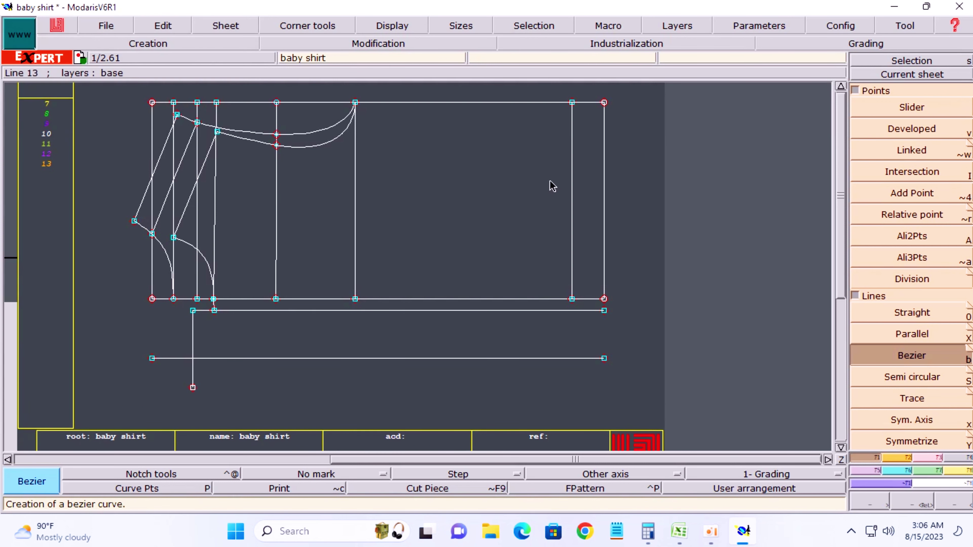
click(934, 177)
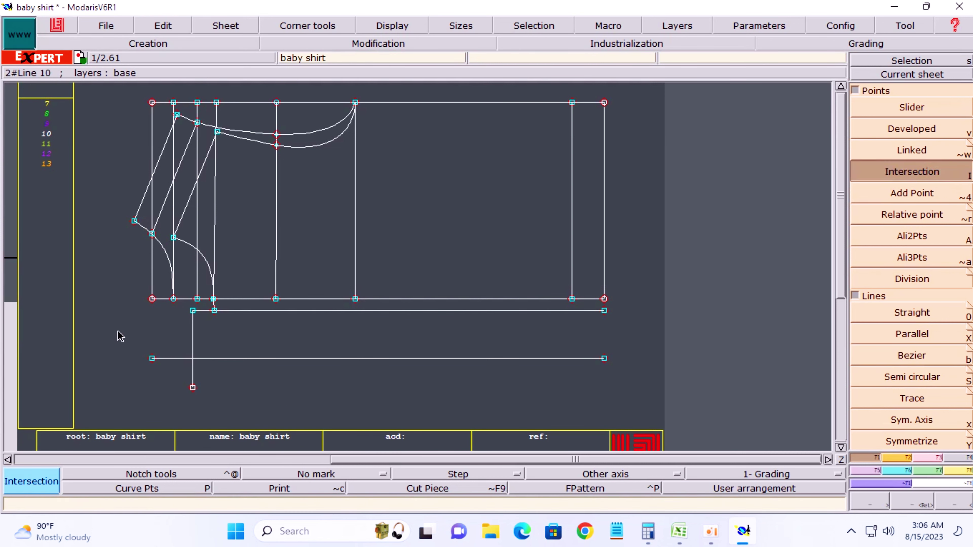
click(192, 358)
key(Delete)
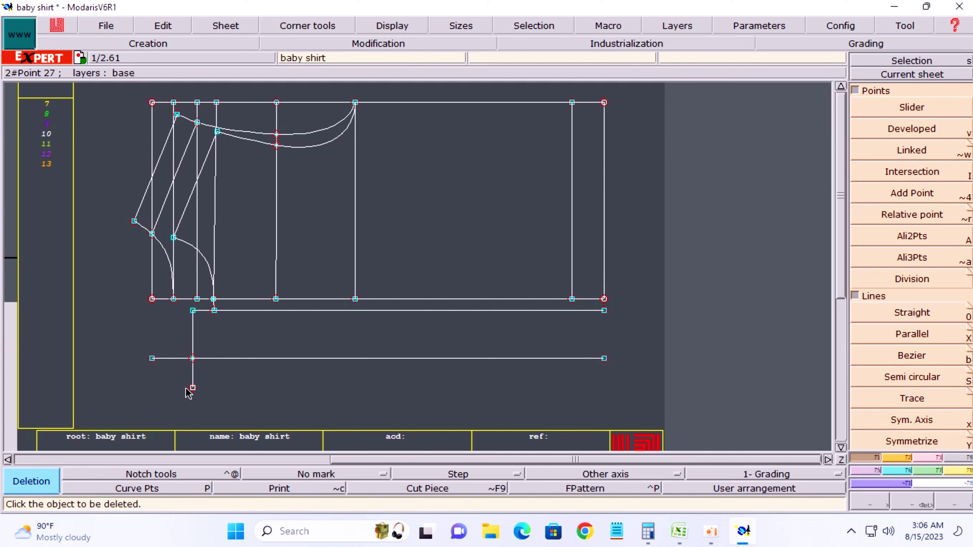
click(193, 388)
click(152, 359)
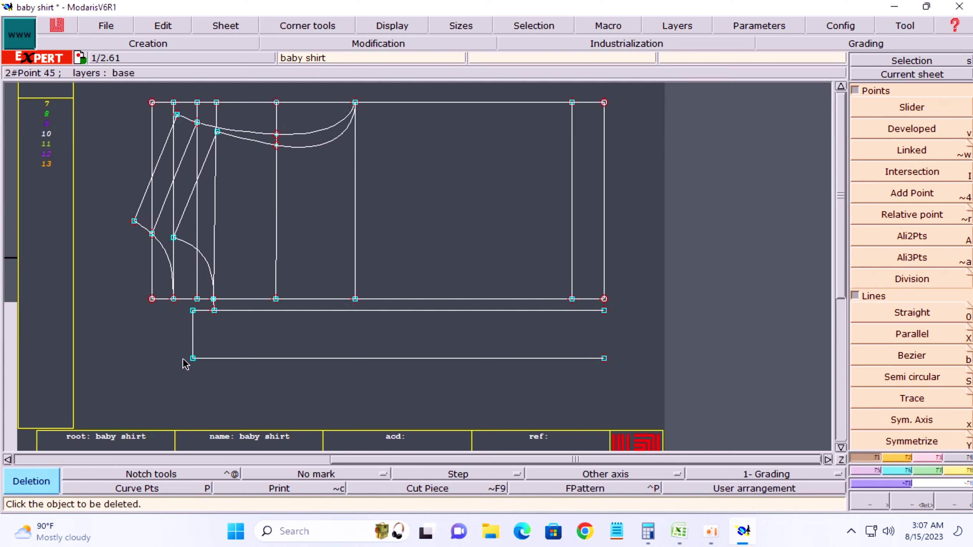
Draw vertical lines closing the right end of the two lines below the hem.
key(z)
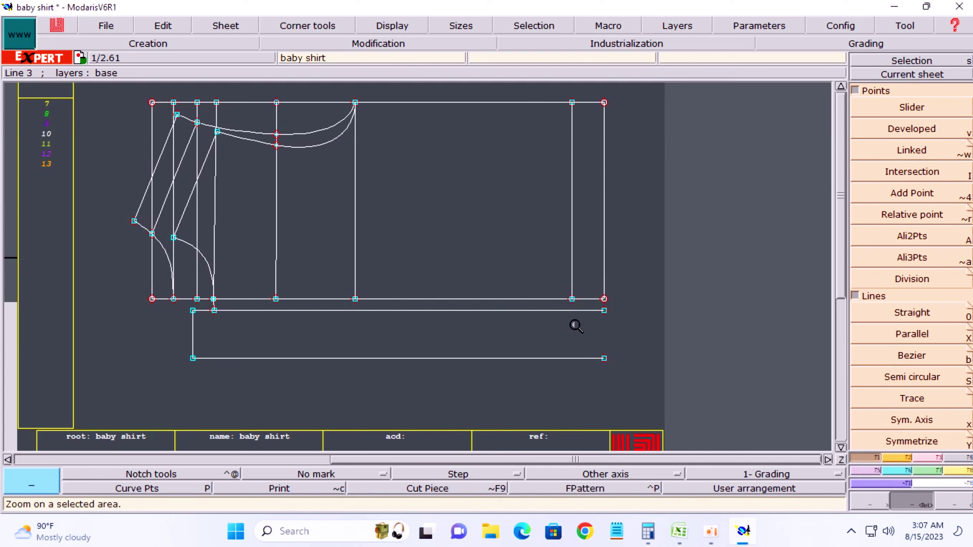
drag(574, 323, 695, 390)
key(s)
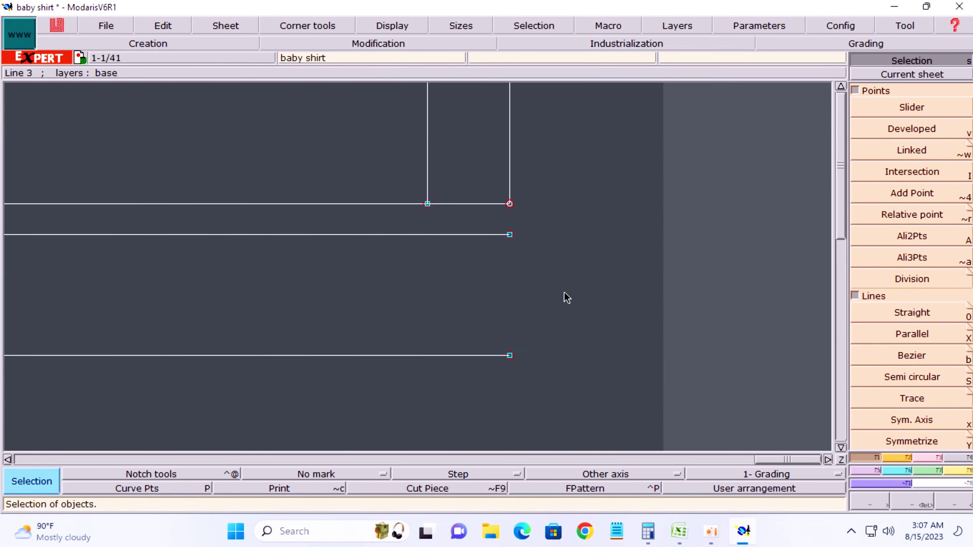
key(b)
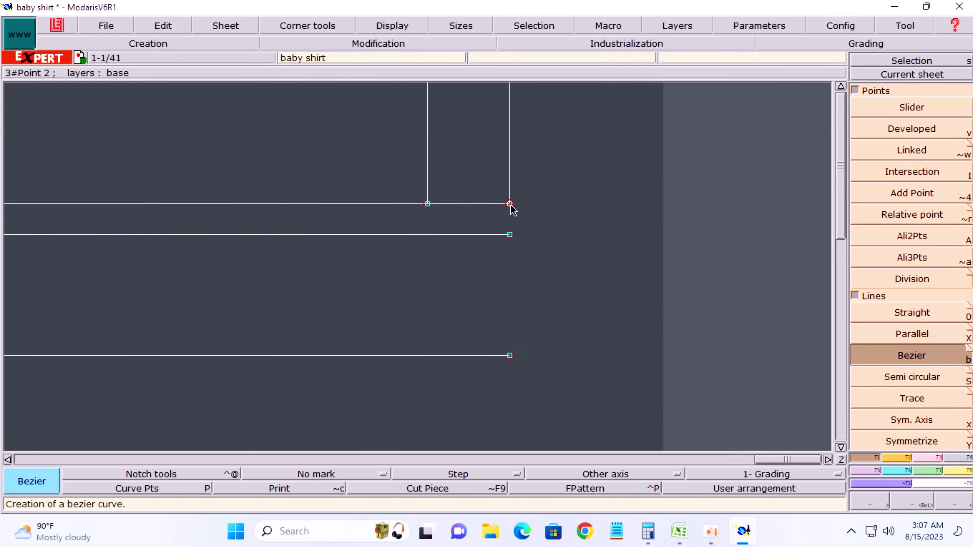
click(509, 204)
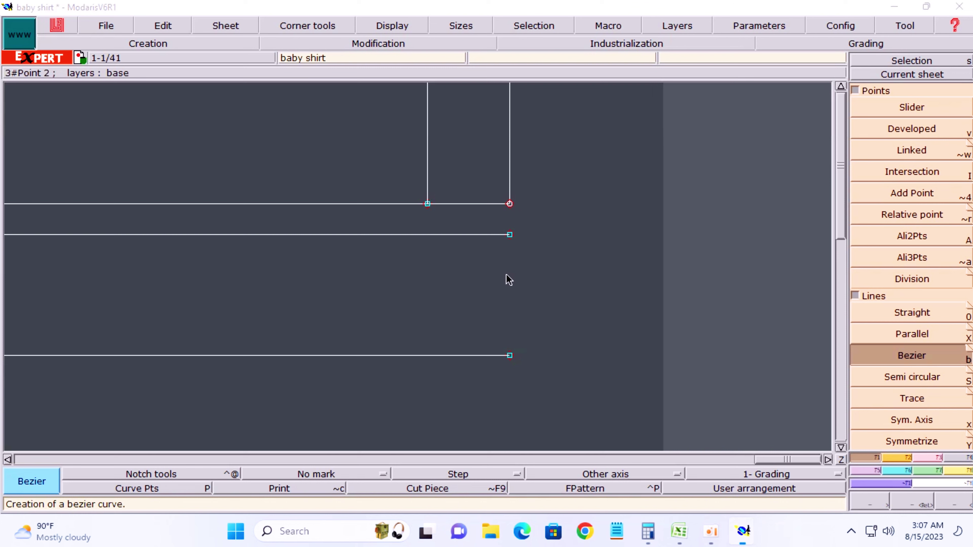
click(510, 234)
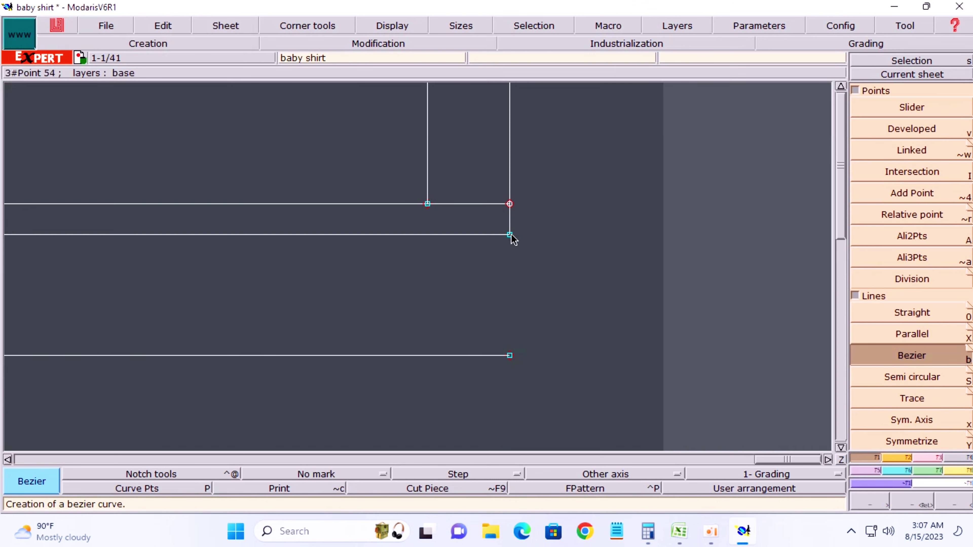
click(510, 234)
click(510, 356)
Draw a 17.56 cm slanted line from the right inner vertical's top to the bottom-right corner.
key(F12)
key(F9)
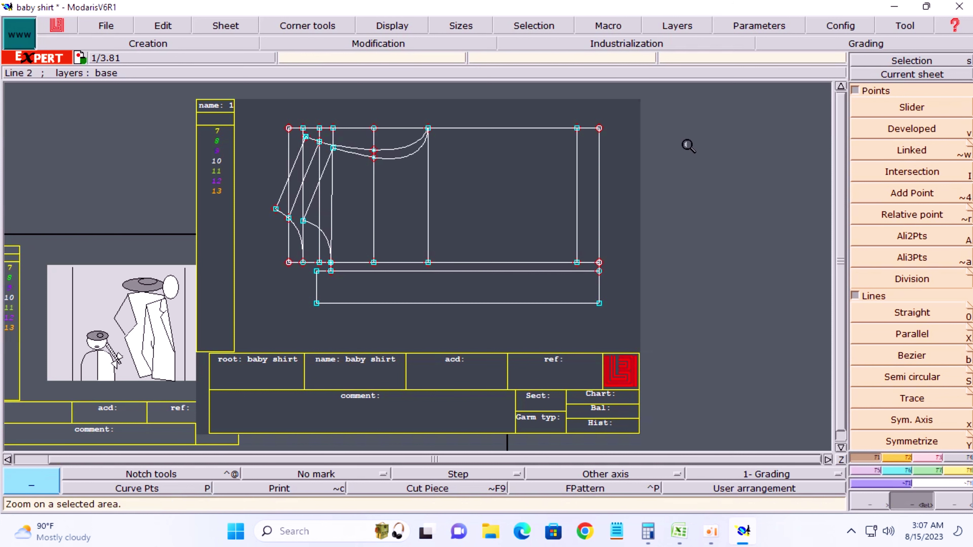
drag(460, 102, 671, 327)
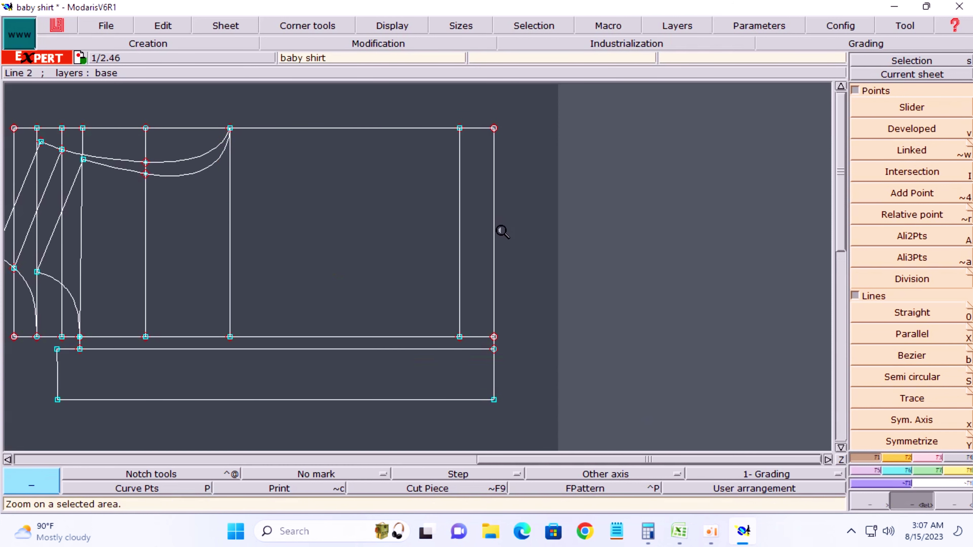
key(s)
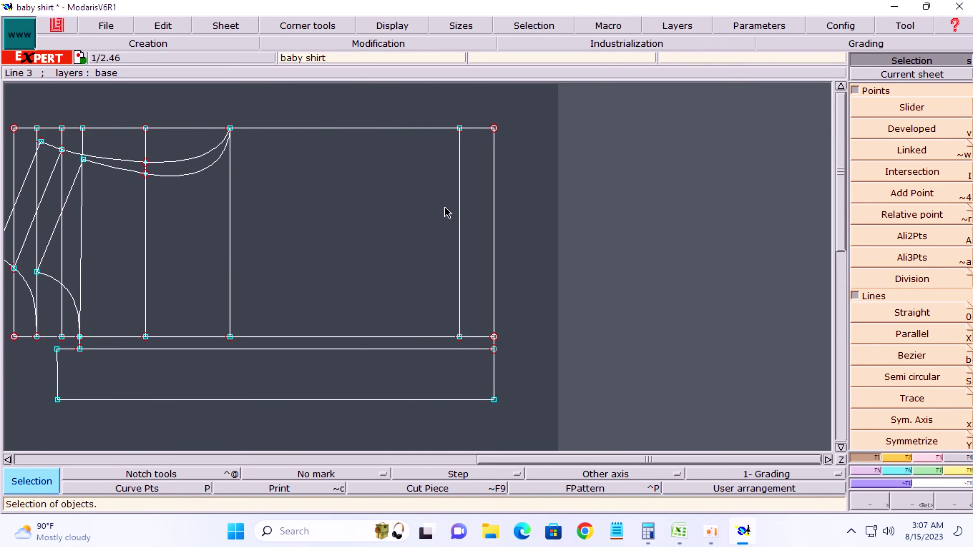
key(b)
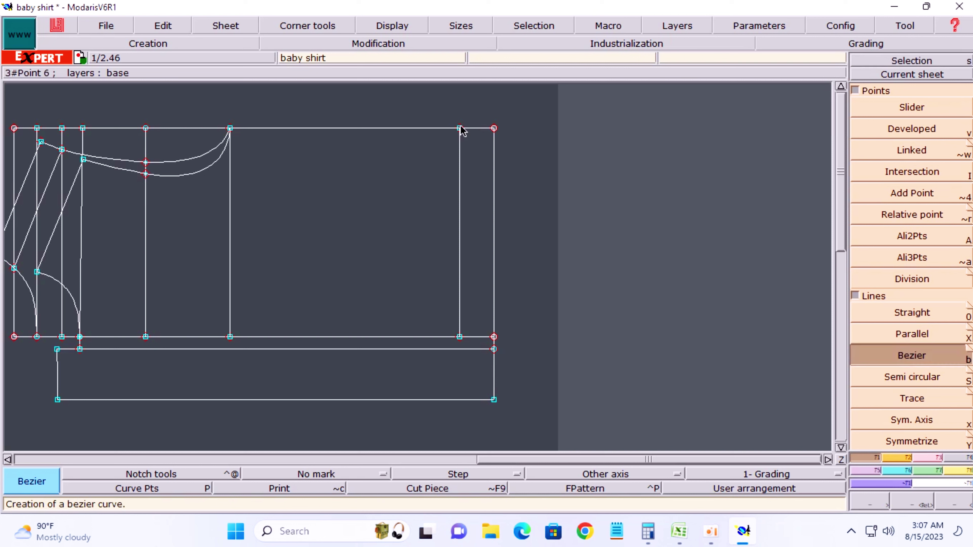
click(460, 128)
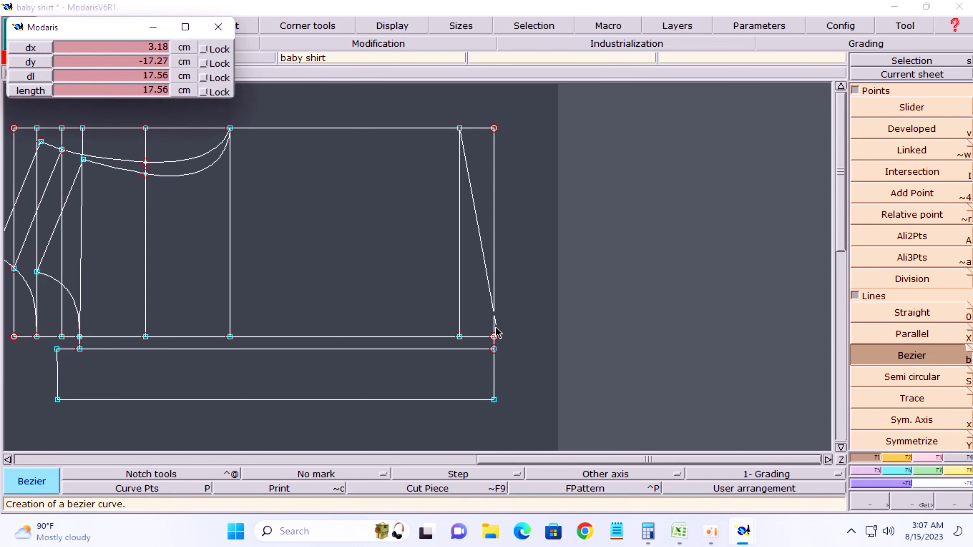
click(494, 337)
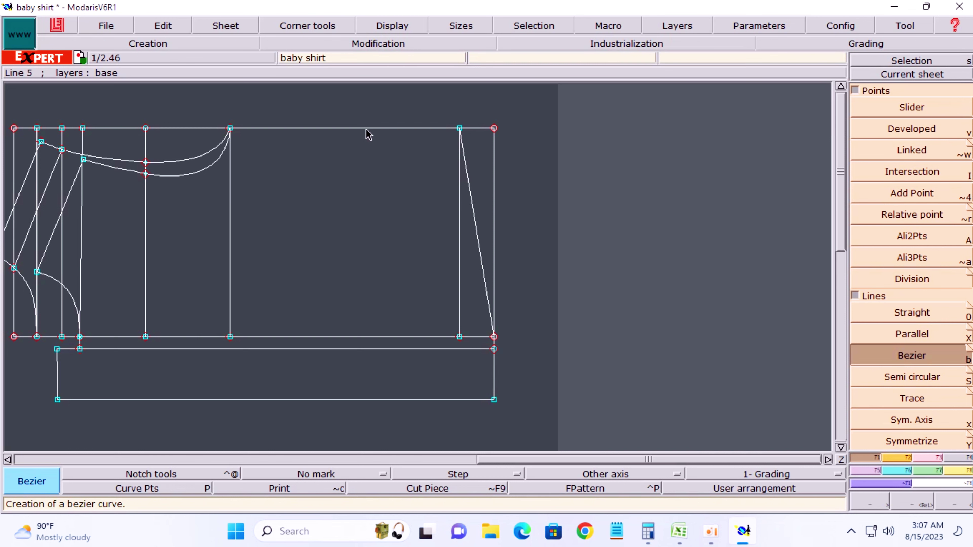
key(Home)
Turn on all-sizes precision and define a symmetry axis along the top edge.
key(z)
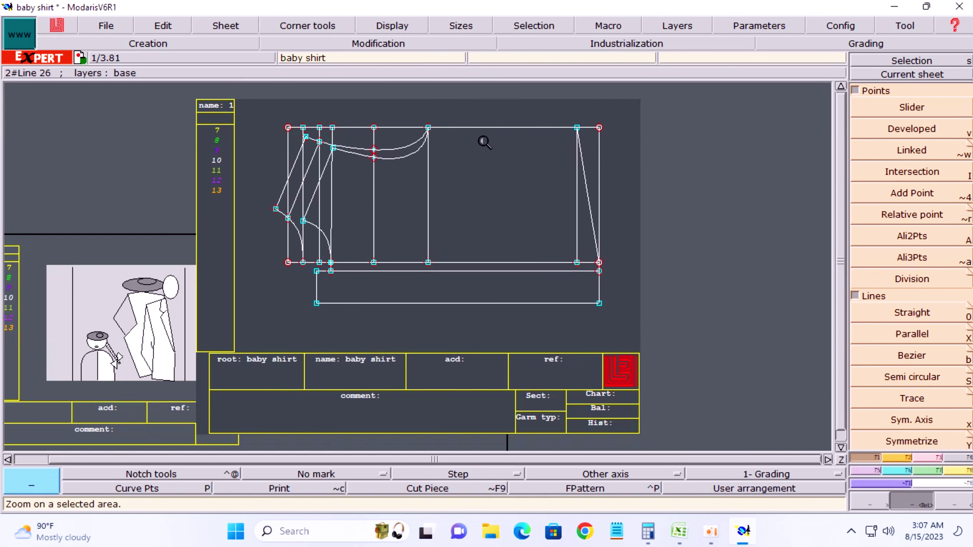
drag(264, 107, 703, 316)
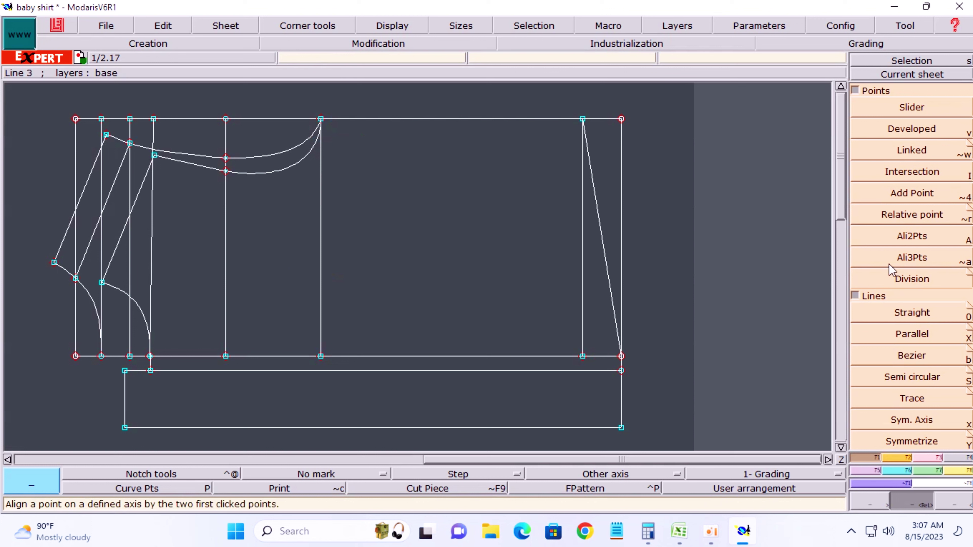
click(969, 333)
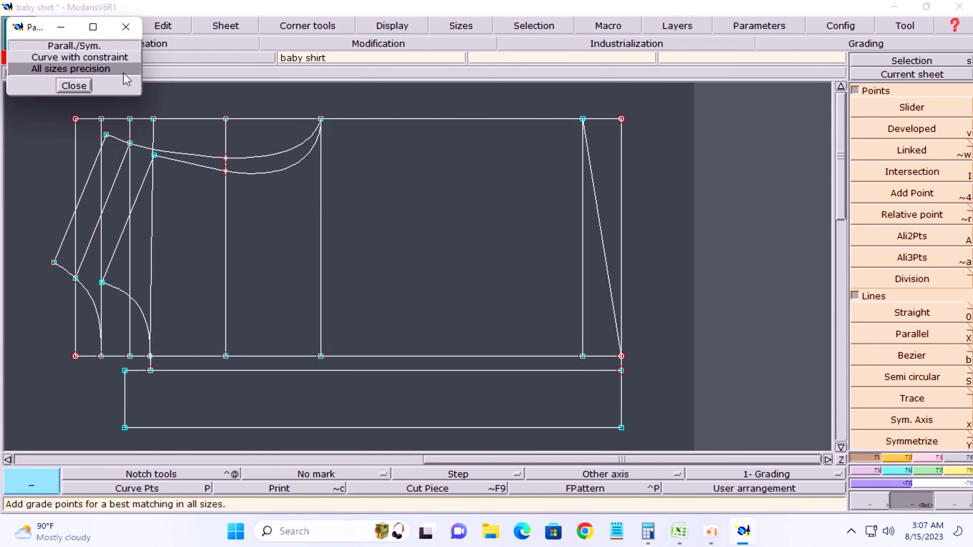
click(69, 68)
click(74, 86)
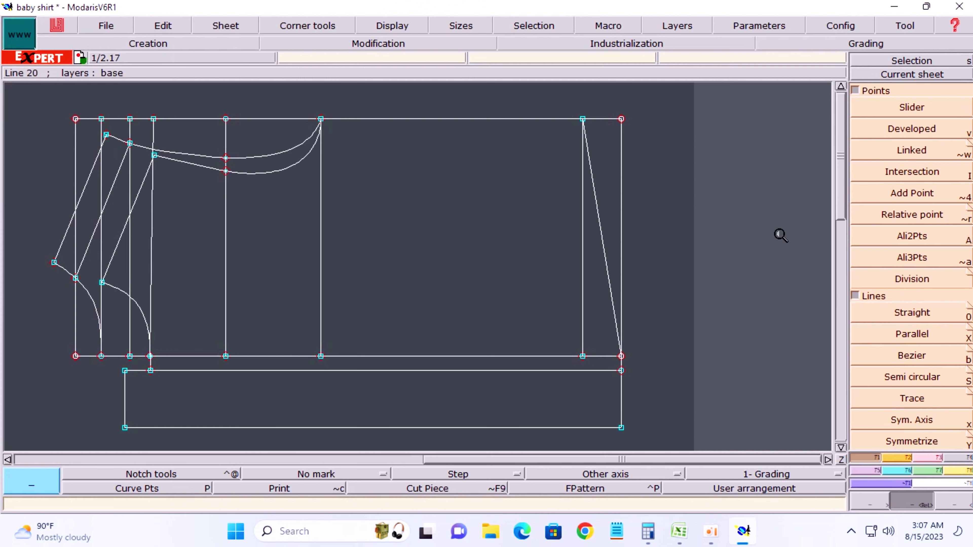
click(917, 441)
click(916, 419)
click(624, 120)
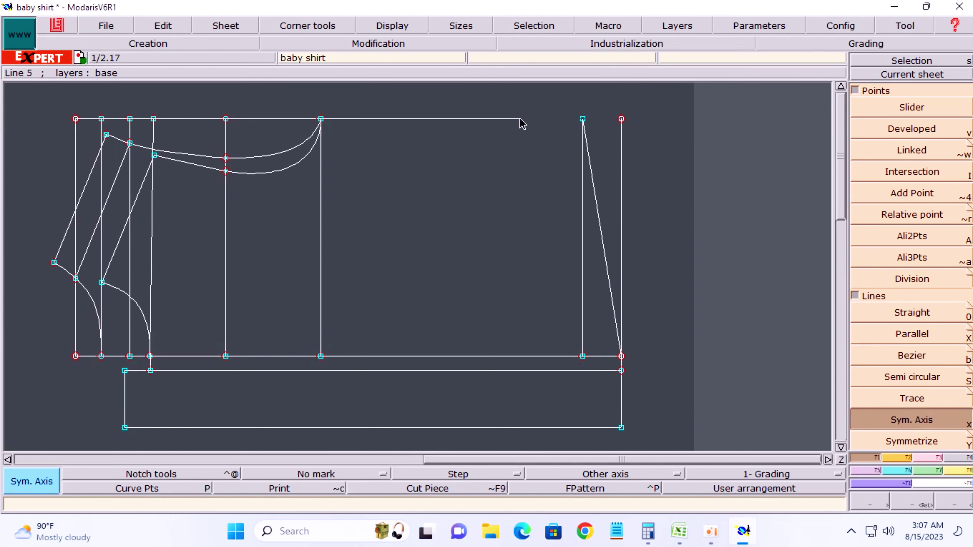
click(517, 119)
Mirror the slanted line across the top-edge symmetry axis.
key(Home)
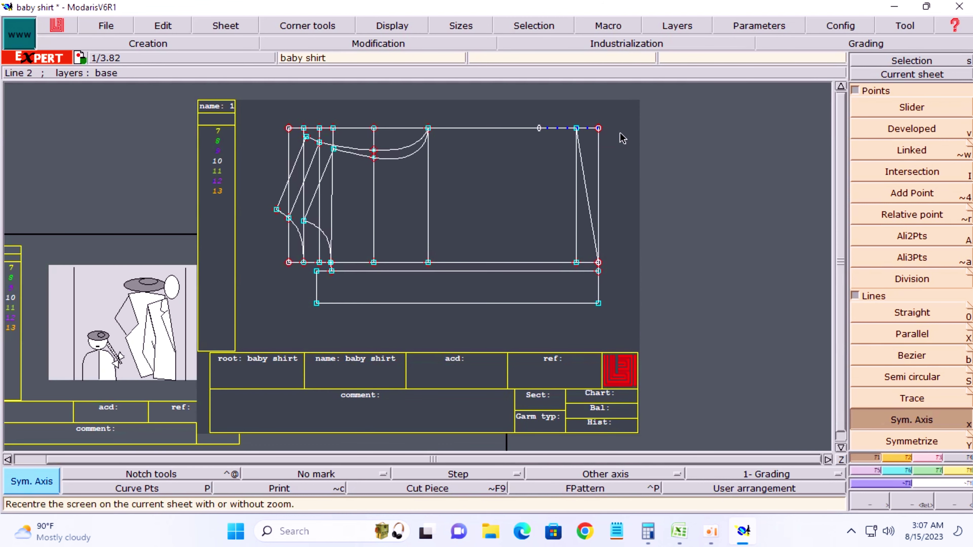
key(z)
drag(431, 87, 679, 276)
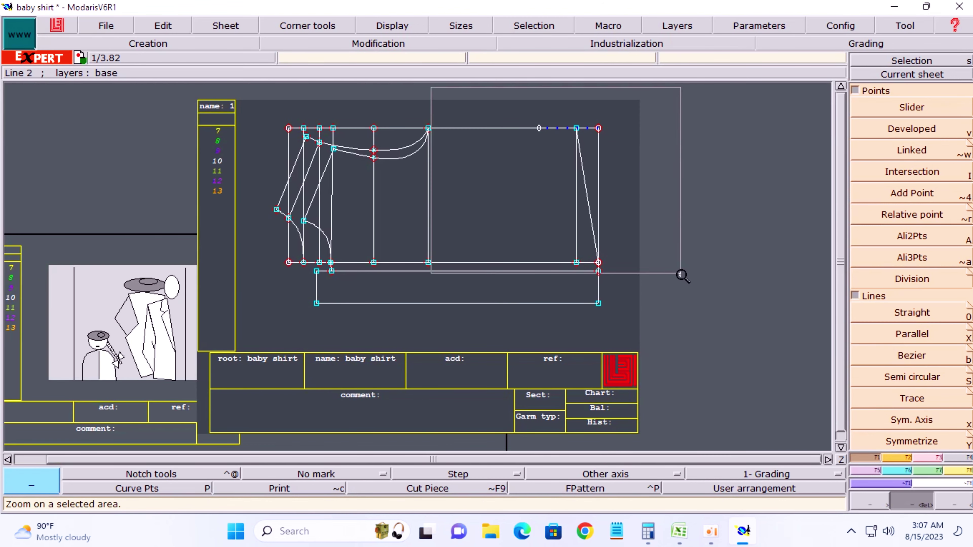
click(911, 441)
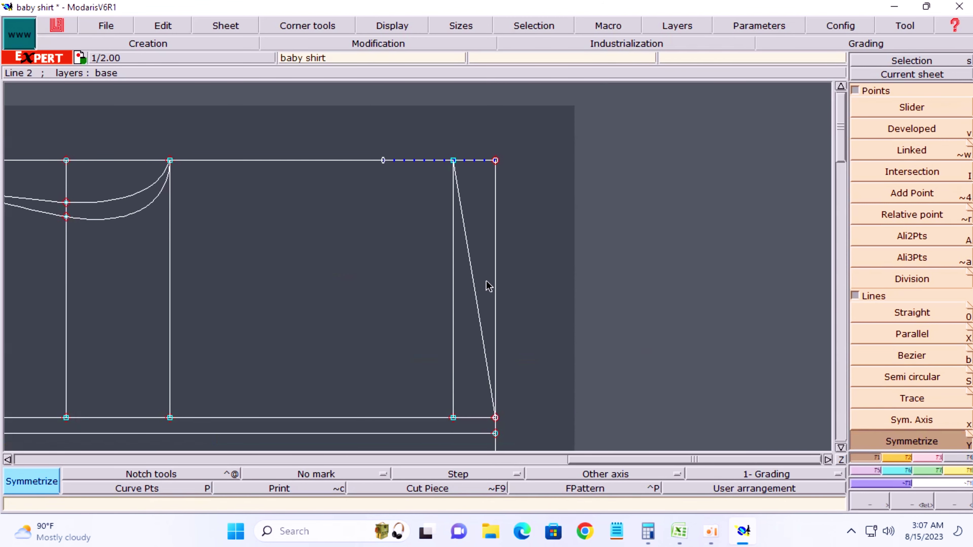
click(474, 278)
Rotate the pattern sheet -90° so the baby shirt stands upright.
key(Home)
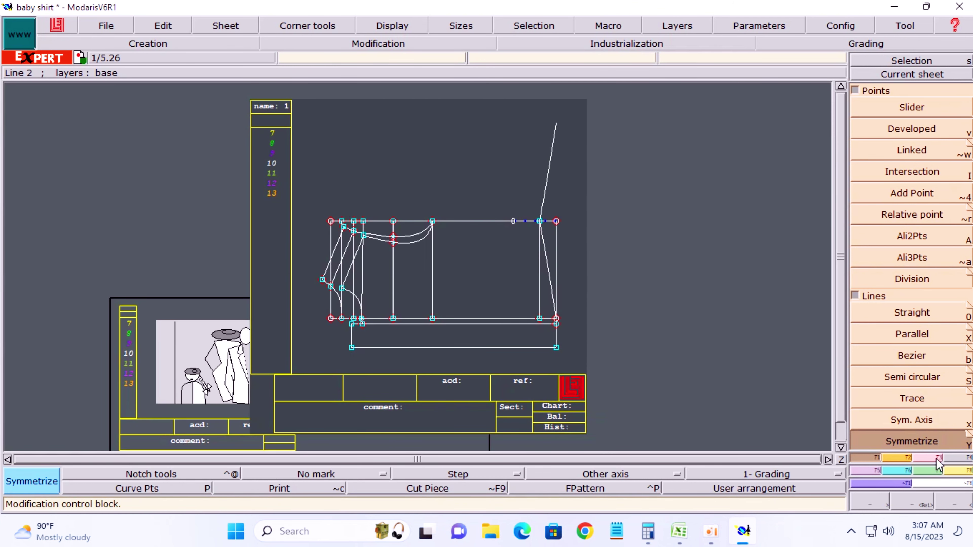
click(911, 459)
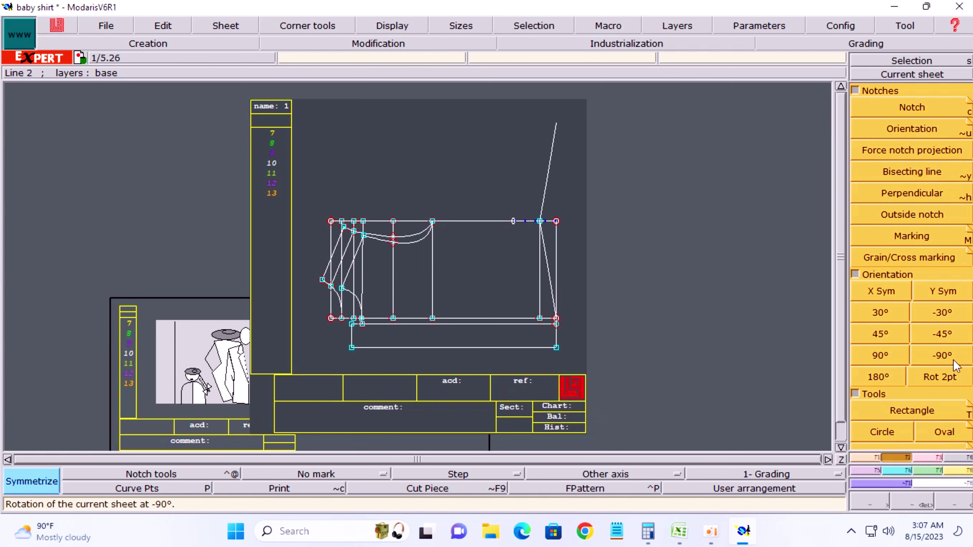
click(942, 355)
key(z)
drag(296, 348, 651, 444)
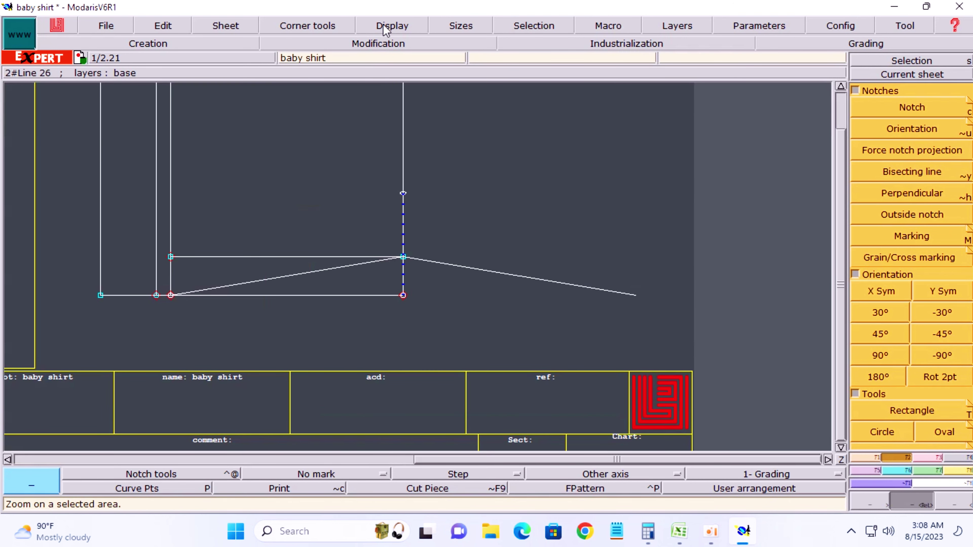
Reshape the straight bottom hem into a smooth curve meeting the centre line, showing handles temporarily.
click(387, 27)
click(417, 207)
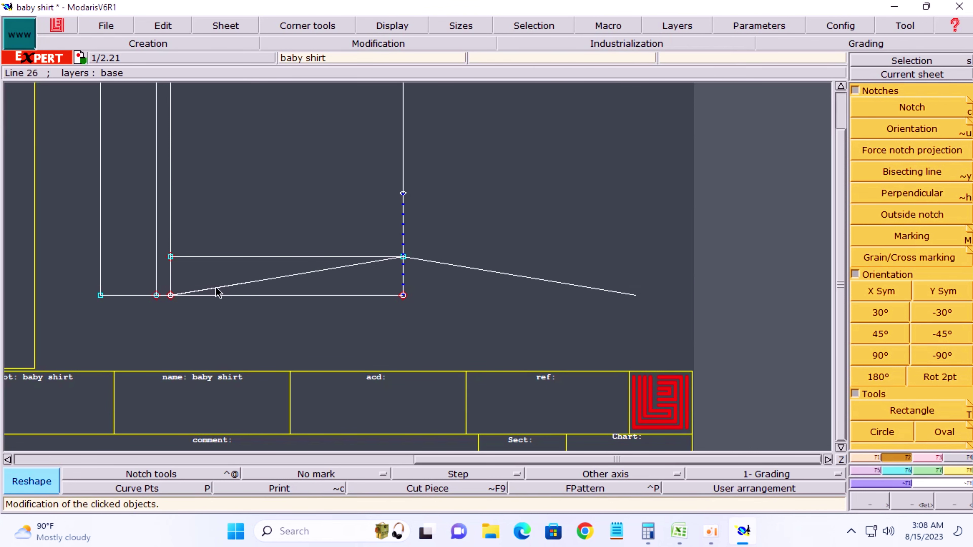
mouse_move(222, 295)
mouse_down()
mouse_move(299, 301)
mouse_move(324, 265)
mouse_up()
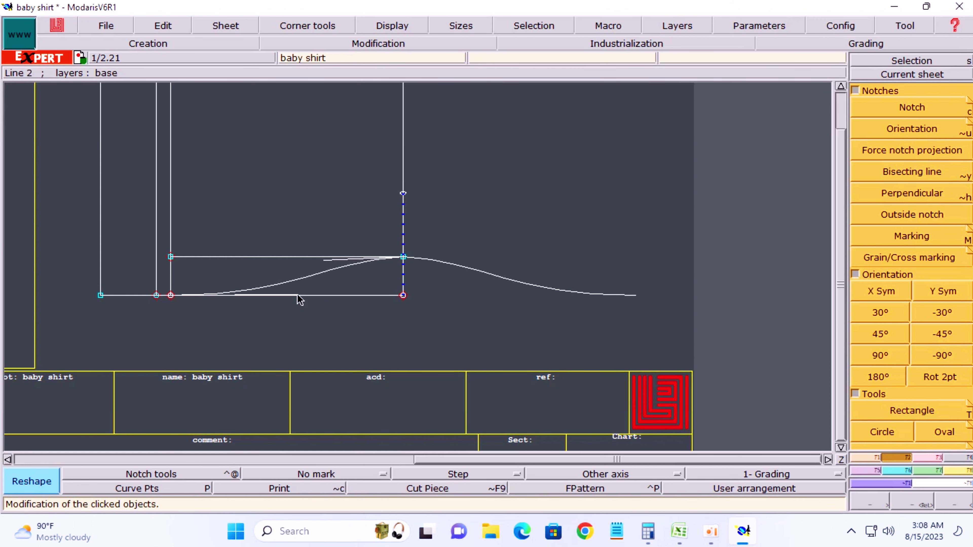
drag(302, 295, 347, 295)
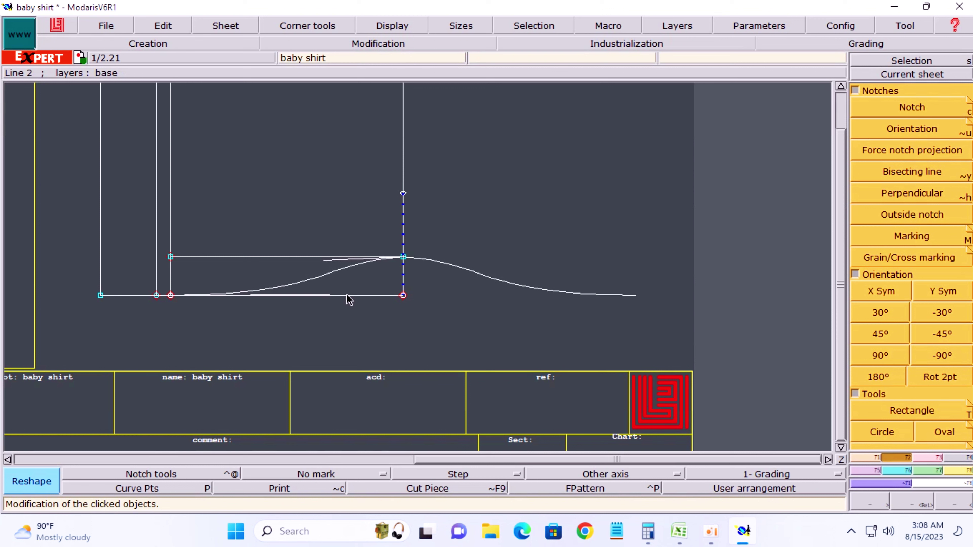
key(Delete)
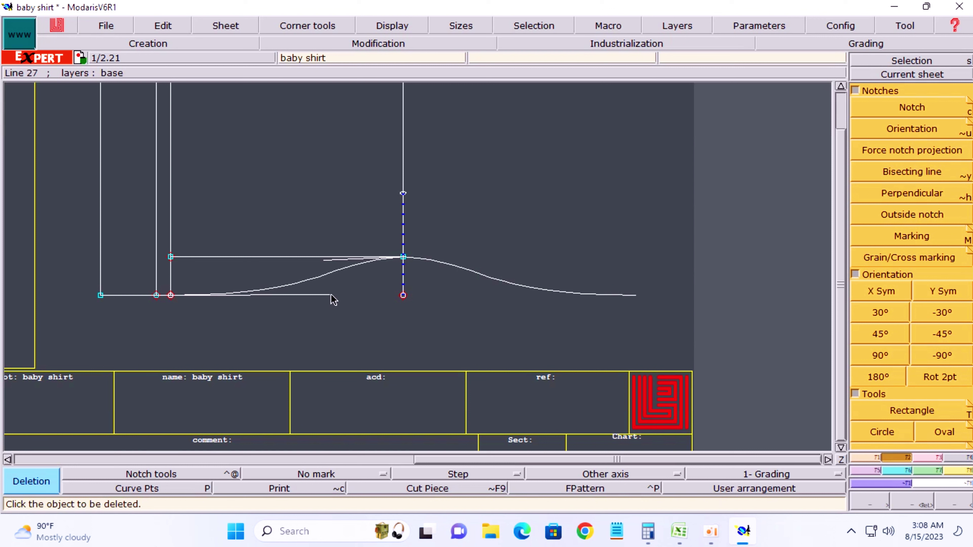
key(s)
key(Escape)
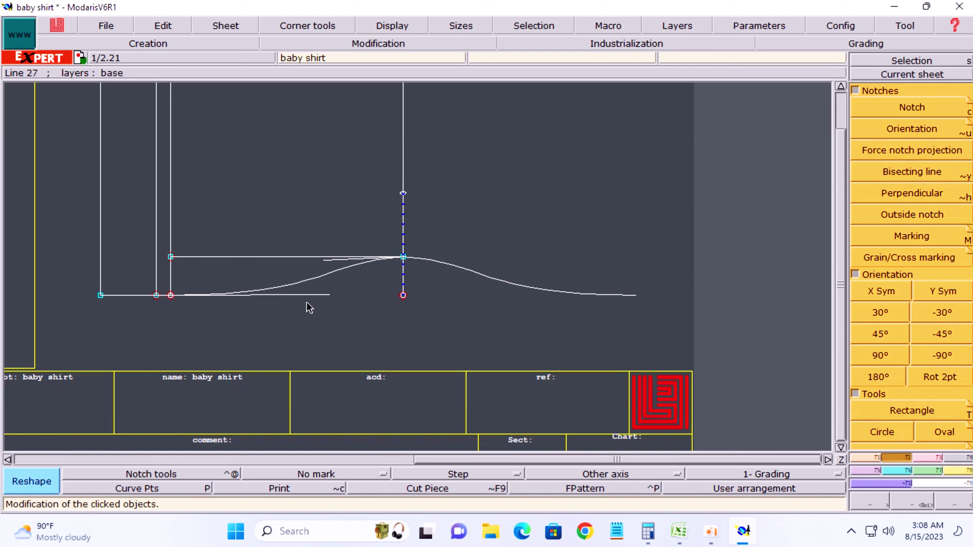
click(322, 295)
click(337, 296)
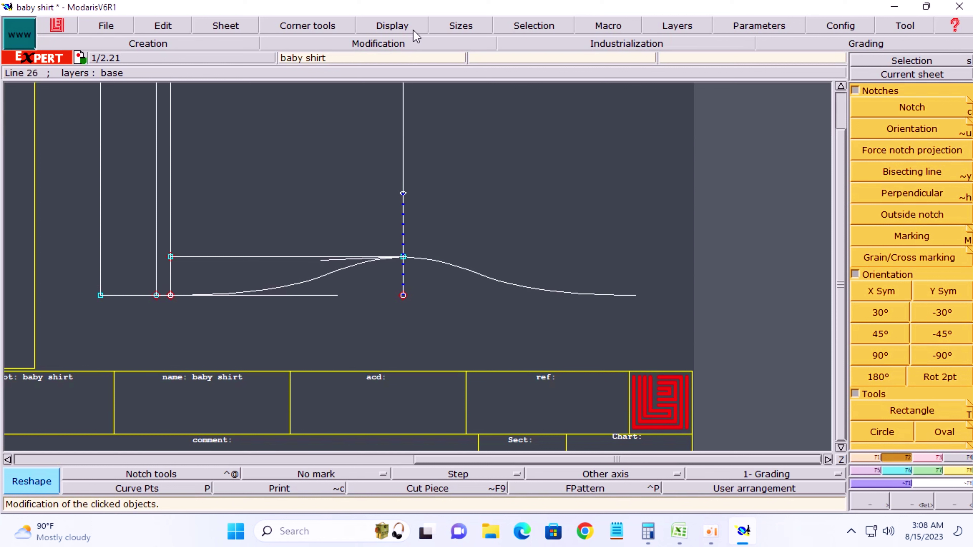
click(394, 25)
click(421, 204)
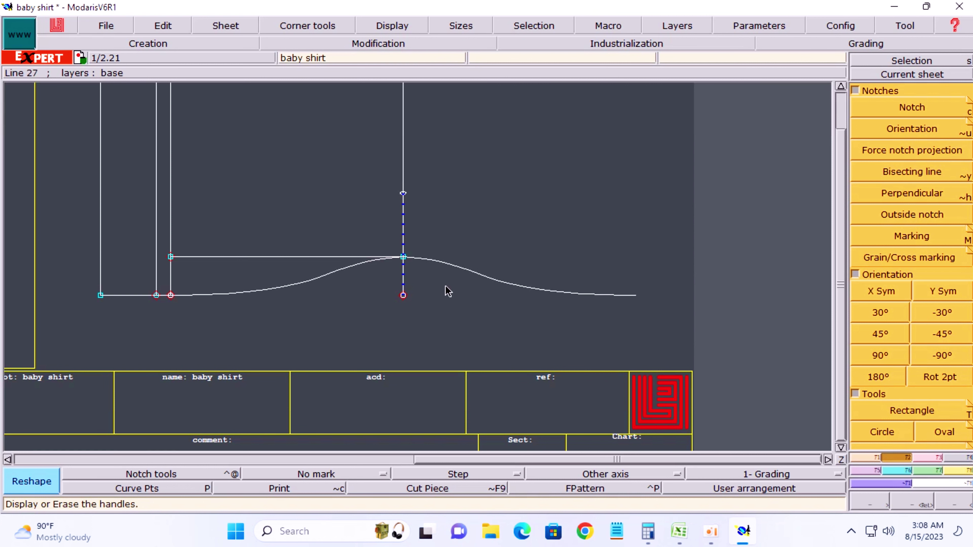
Delete the right vertical construction line, the curve beyond the hem and the top construction line.
key(space)
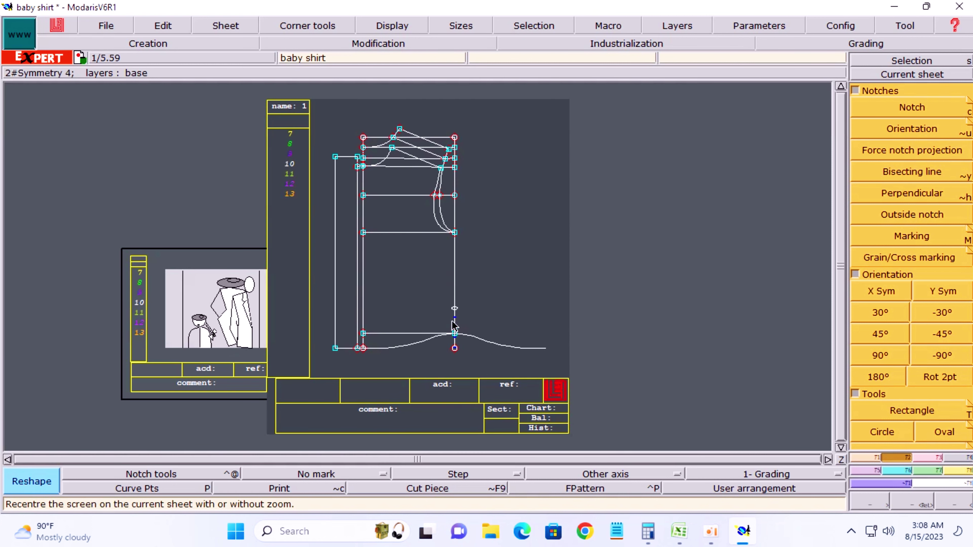
key(Delete)
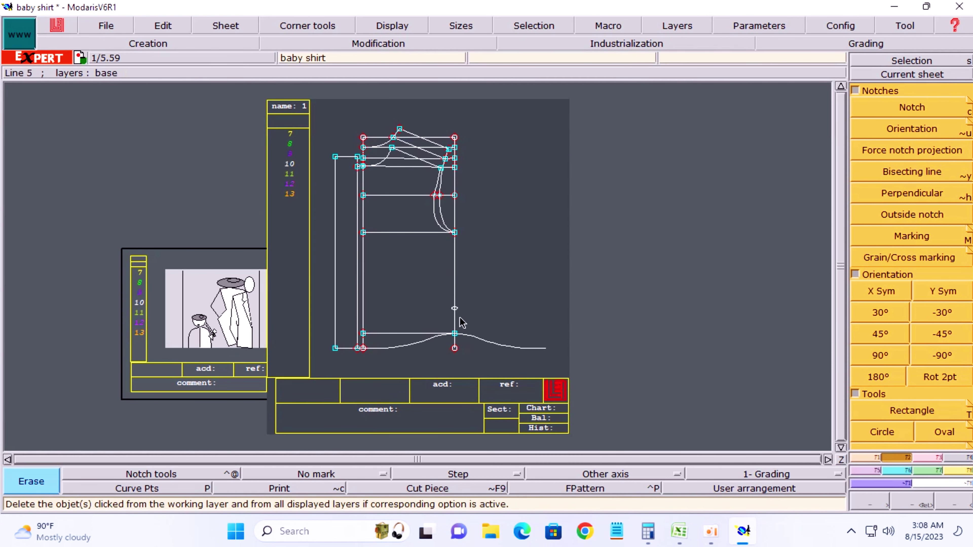
click(455, 284)
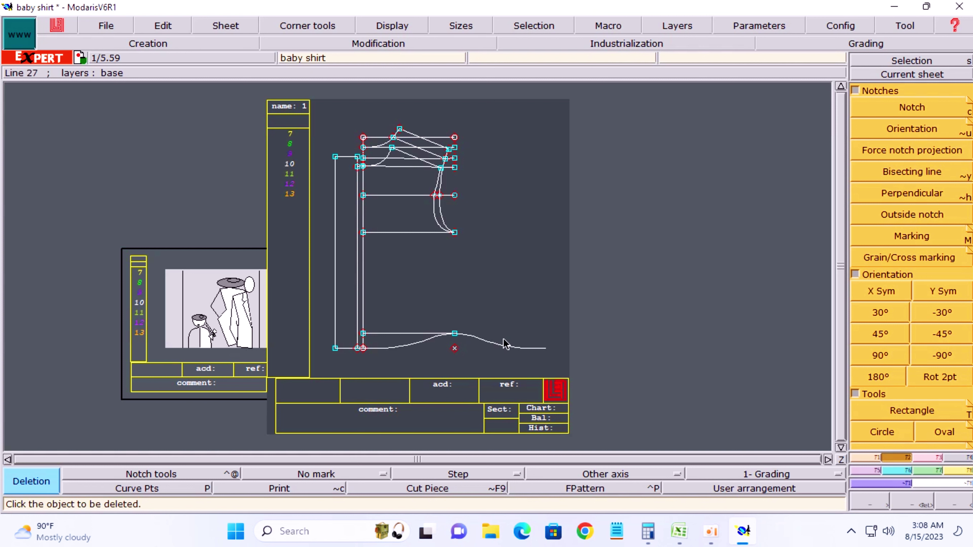
click(506, 348)
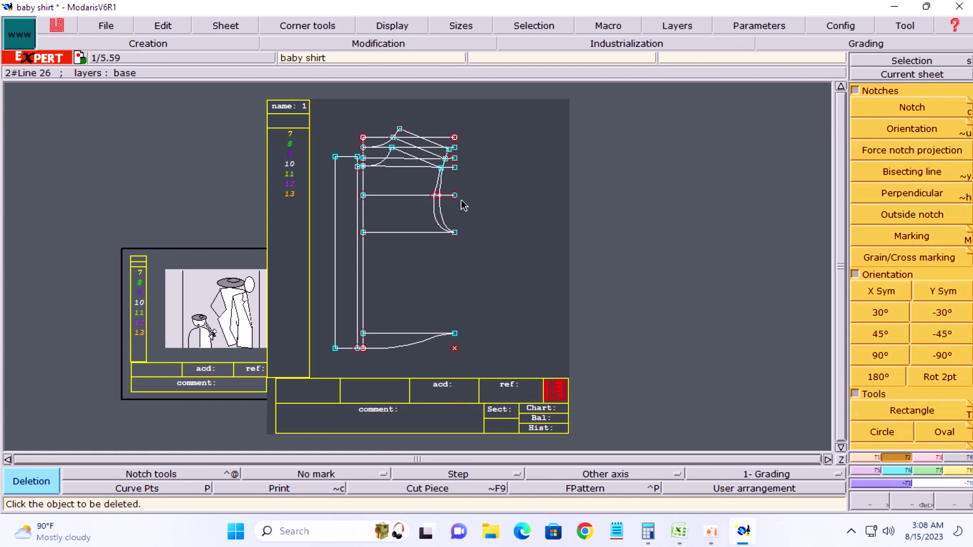
key(z)
drag(297, 103, 570, 255)
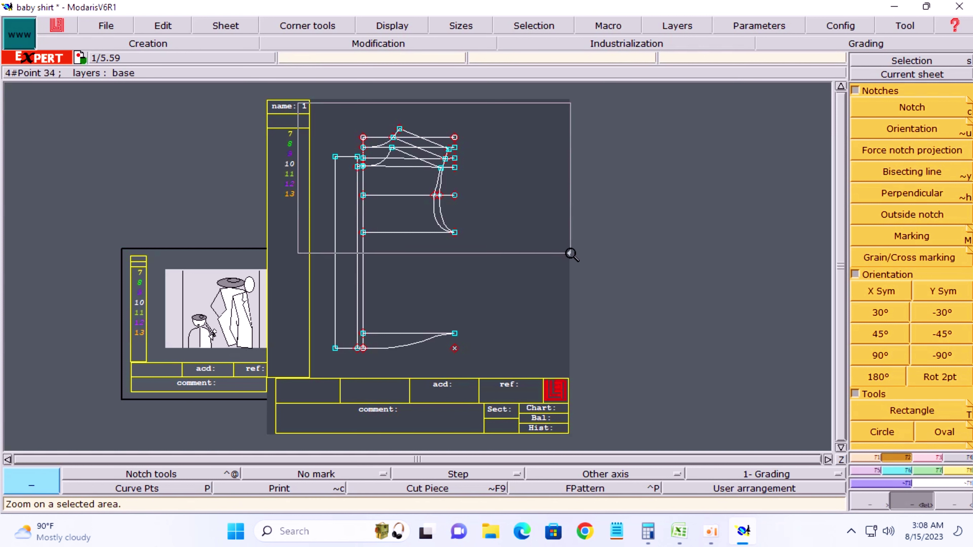
click(460, 168)
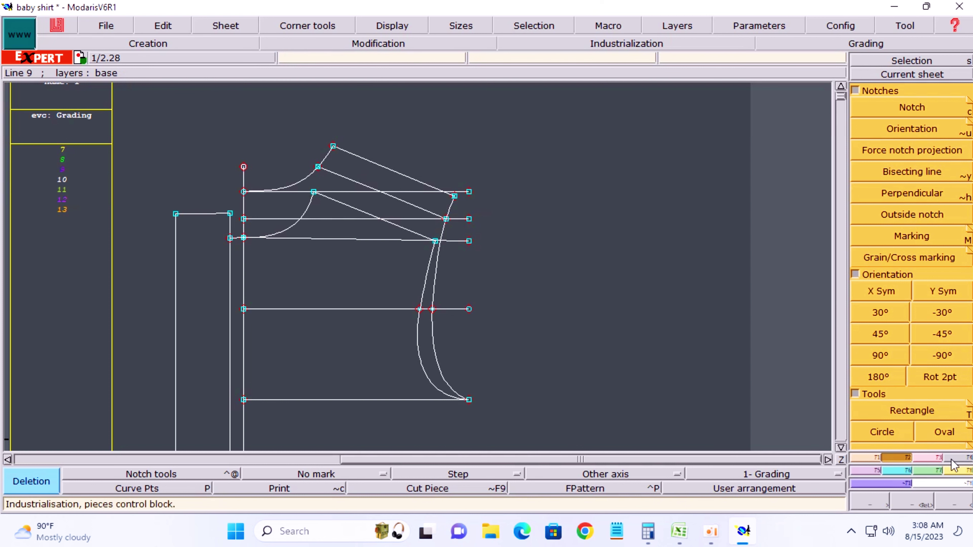
Remove the stray point above the neckline, the extra shoulder-area horizontal line and the right-end point.
click(939, 458)
click(914, 202)
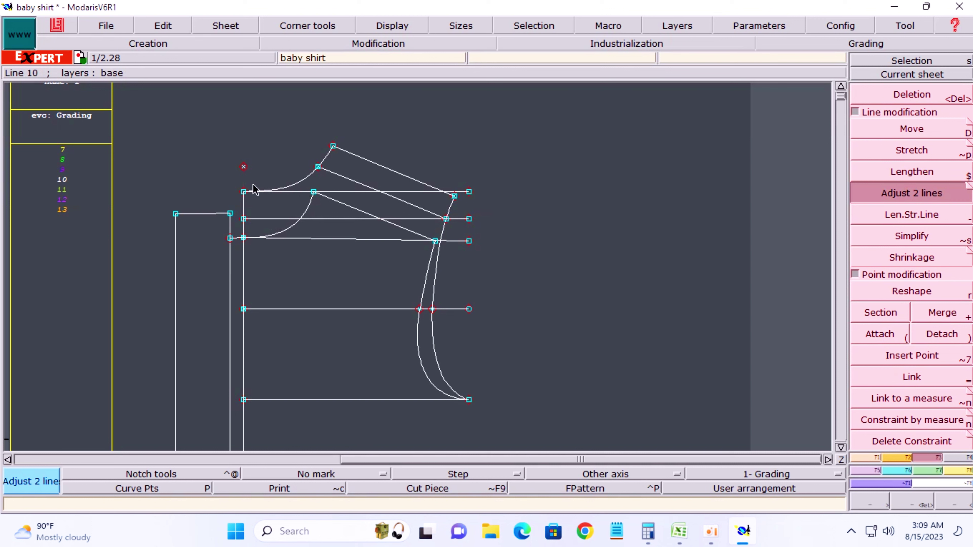
key(Delete)
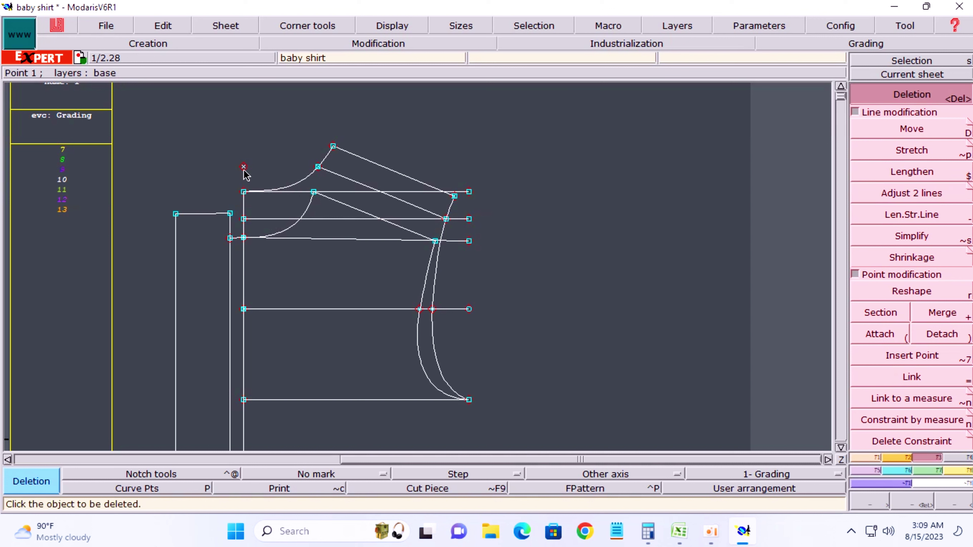
click(244, 168)
key(Delete)
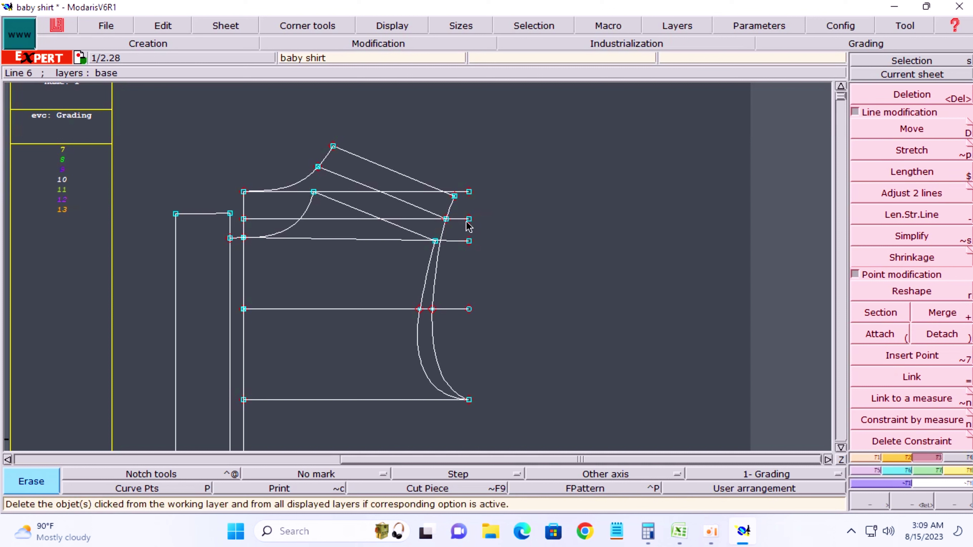
key(Delete)
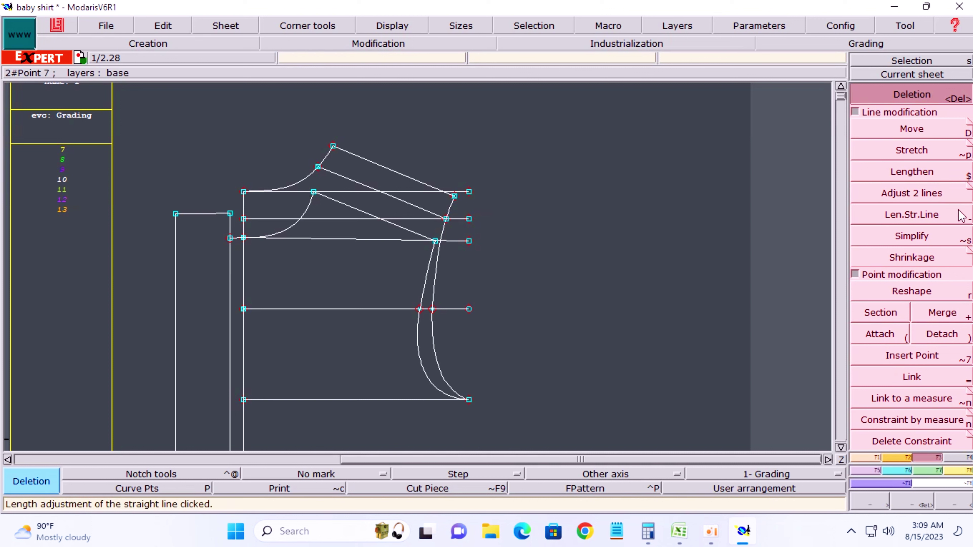
click(923, 193)
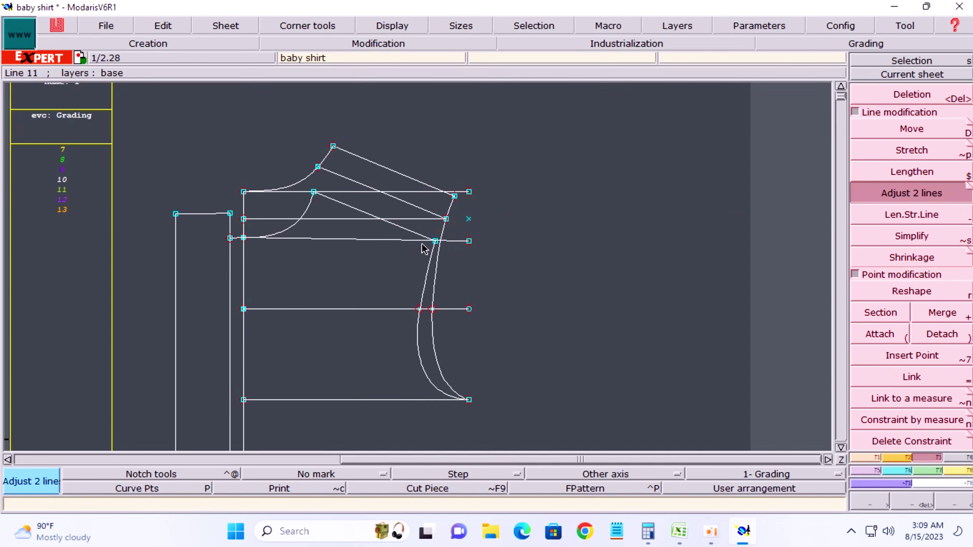
key(Delete)
click(360, 240)
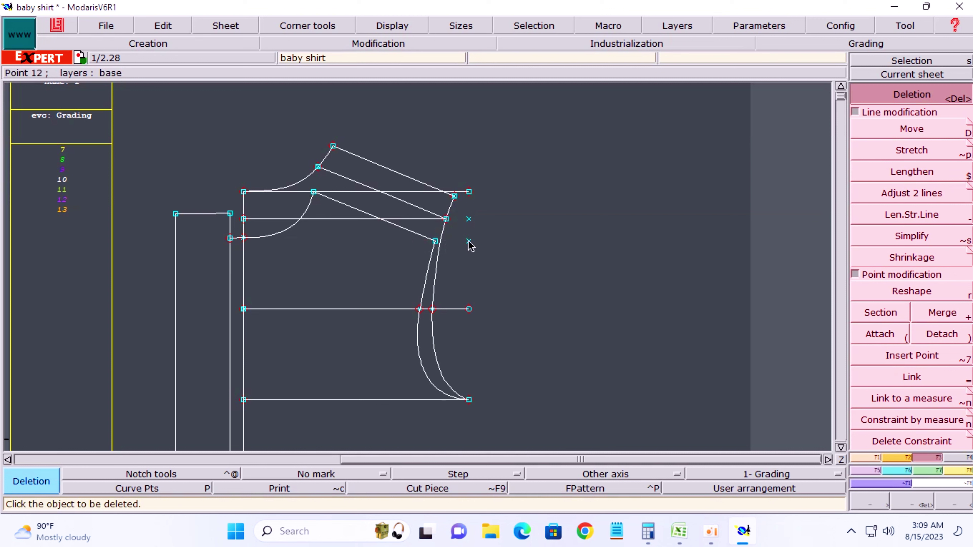
click(468, 220)
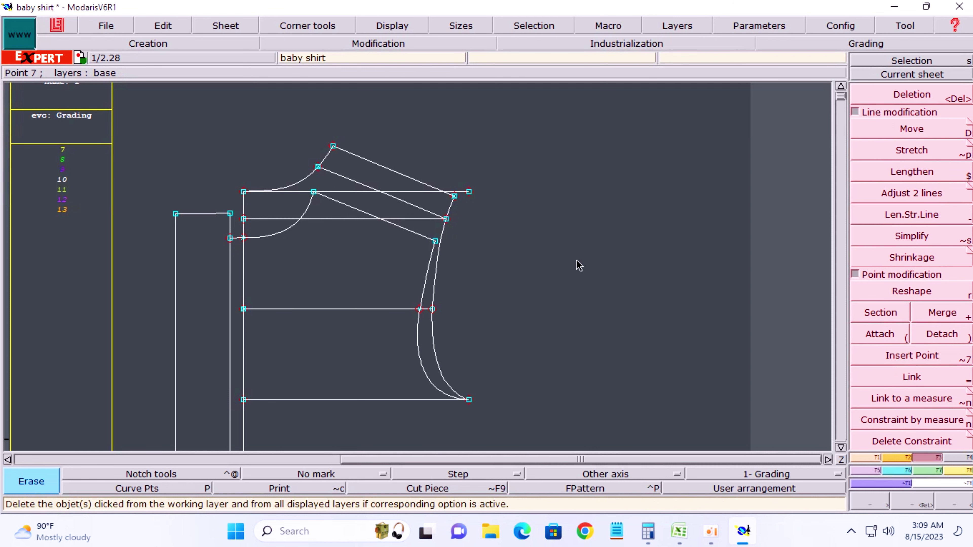
key(Home)
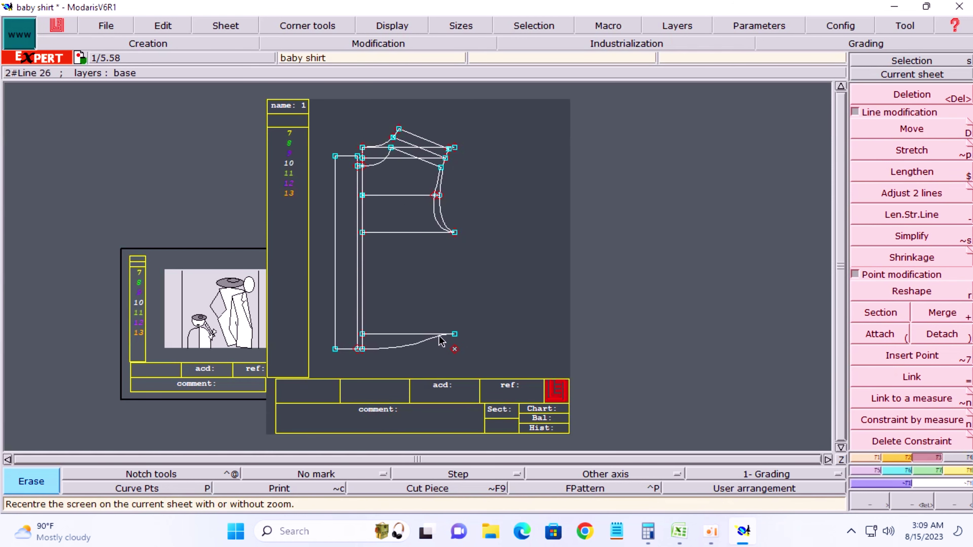
Delete the stray point below the hem, save the baby shirt model, and bring Excel's measurement sheet forward.
key(Delete)
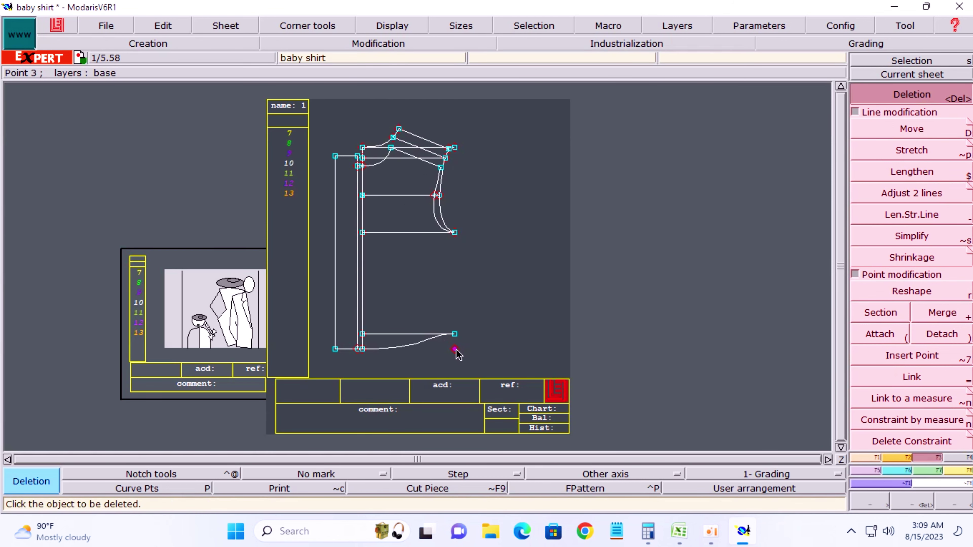
click(456, 350)
key(ctrl+s)
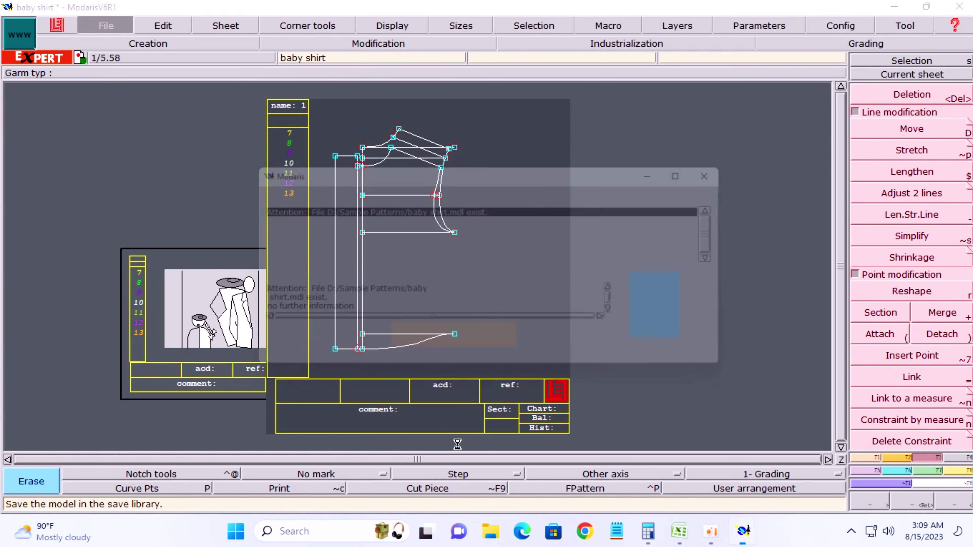
click(423, 344)
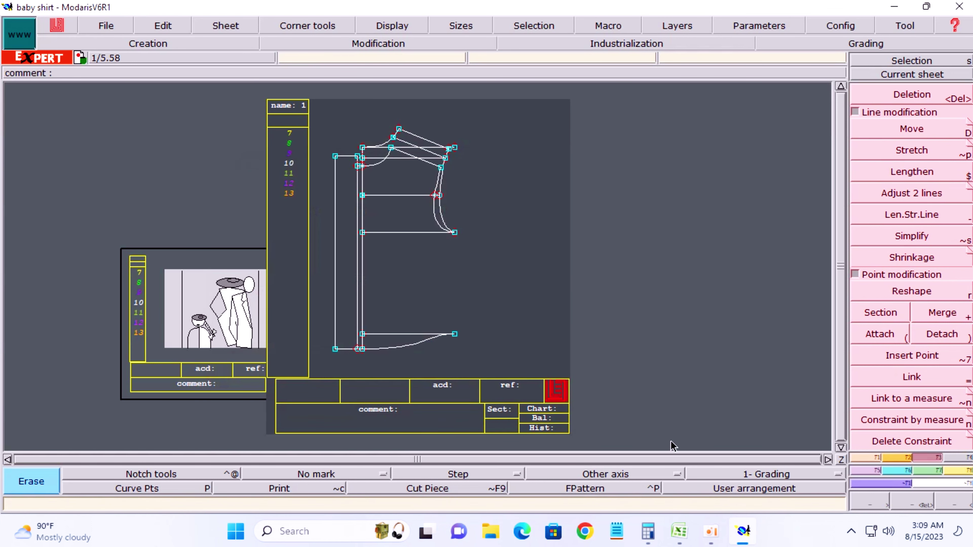
click(679, 530)
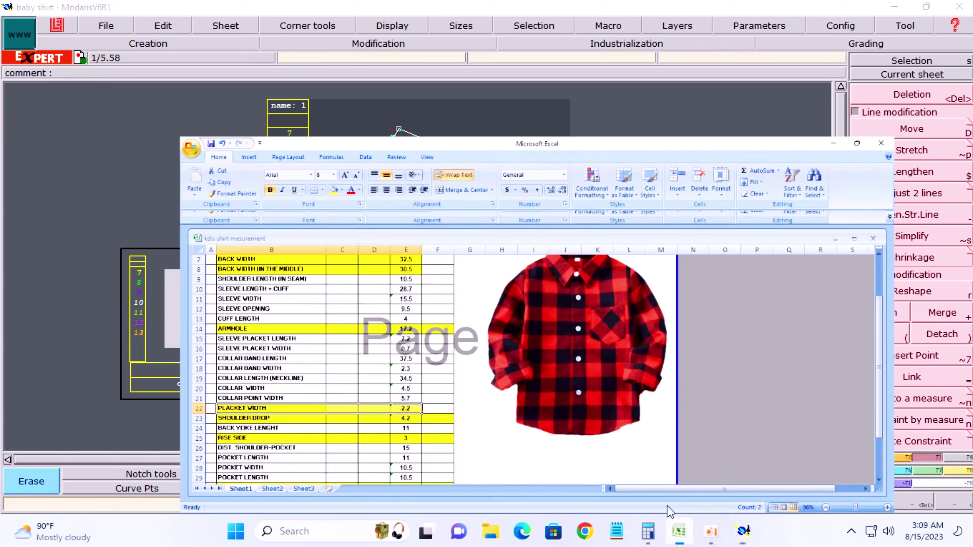
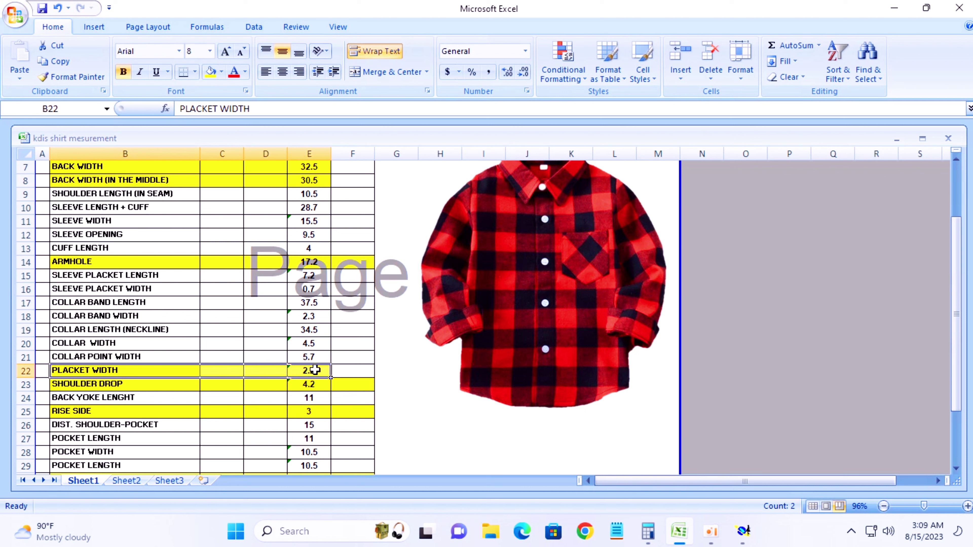
Fill placket width E22:F22, back yoke length B24:F24, shoulder length row and F8 yellow.
drag(315, 370, 356, 374)
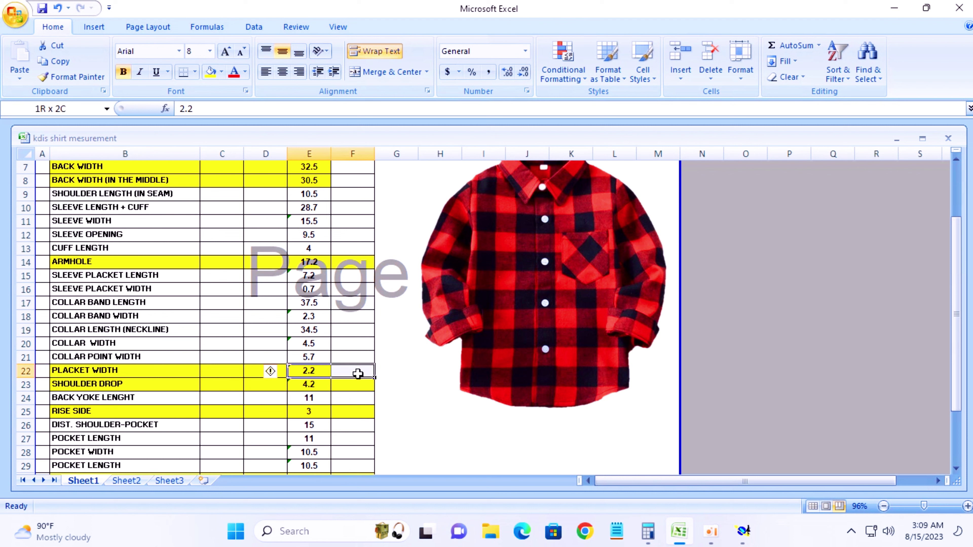
click(209, 73)
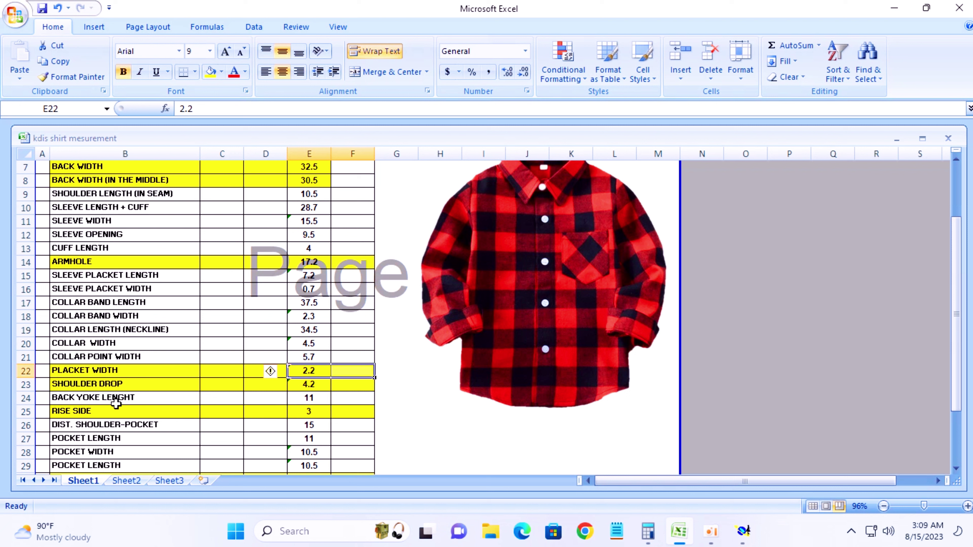
drag(80, 401, 346, 405)
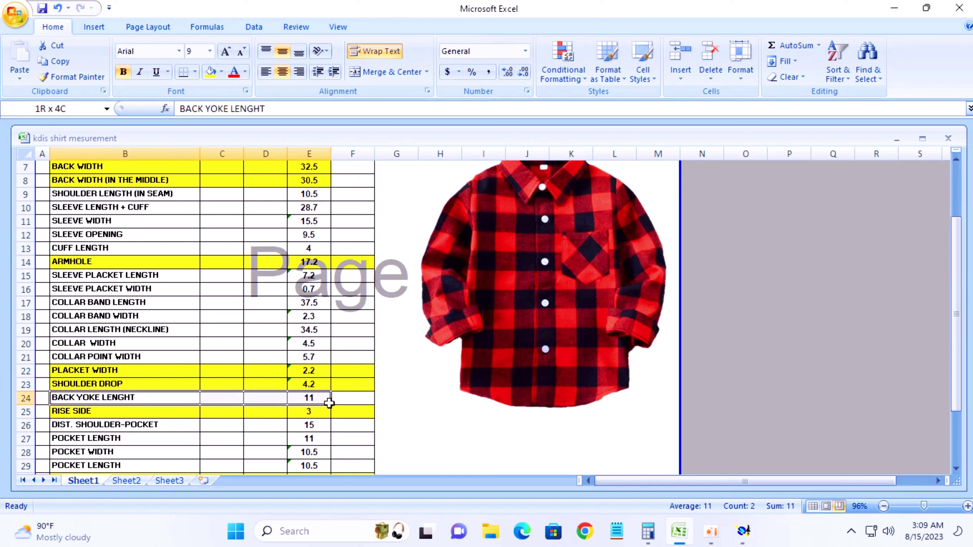
click(211, 75)
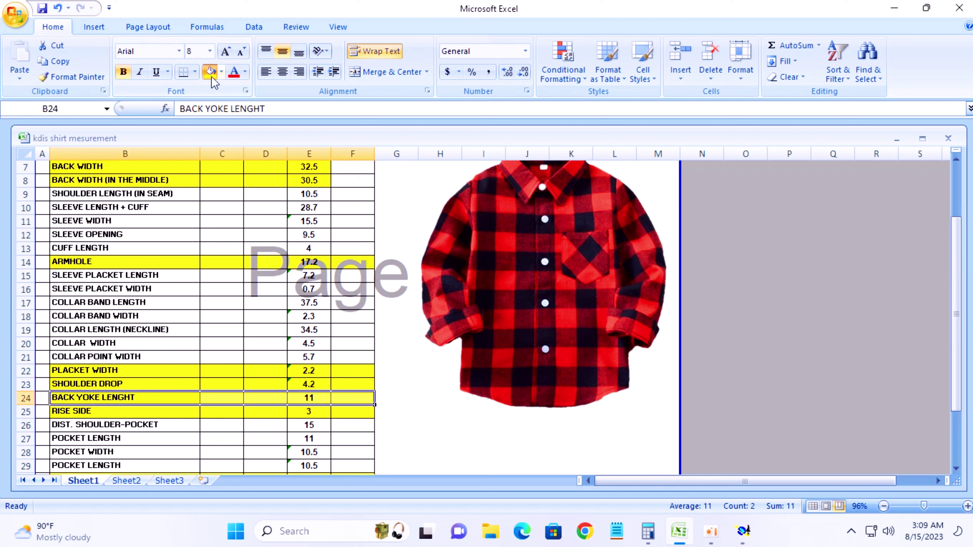
drag(83, 194, 335, 194)
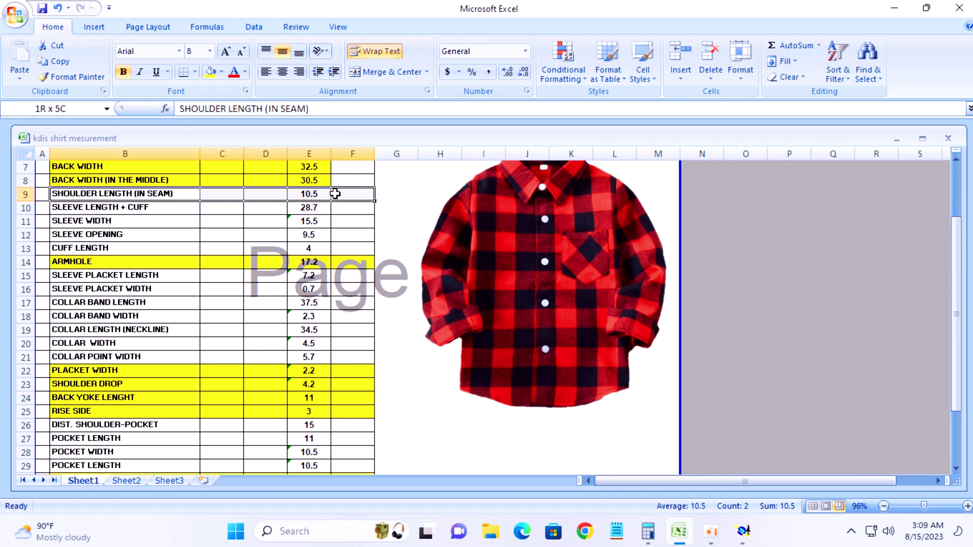
click(211, 75)
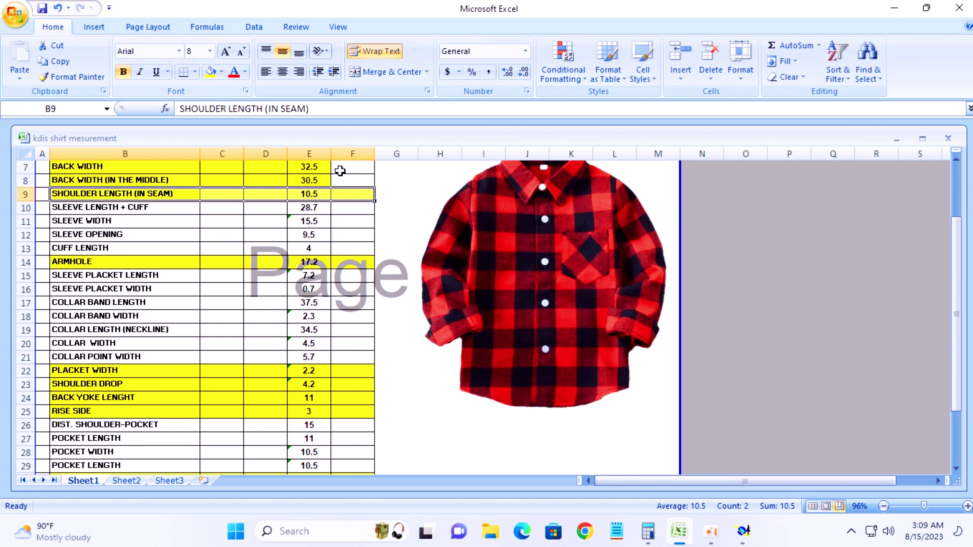
drag(327, 167, 352, 167)
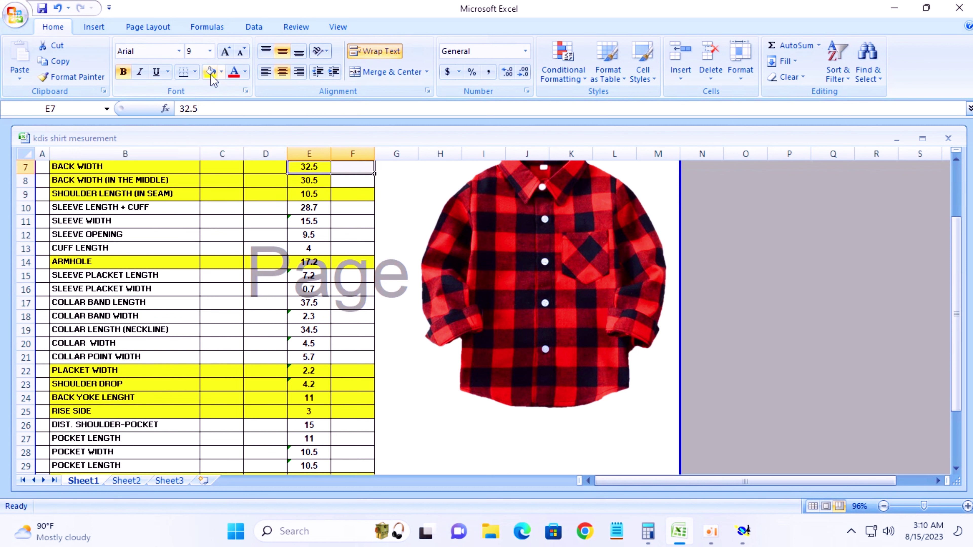
click(335, 182)
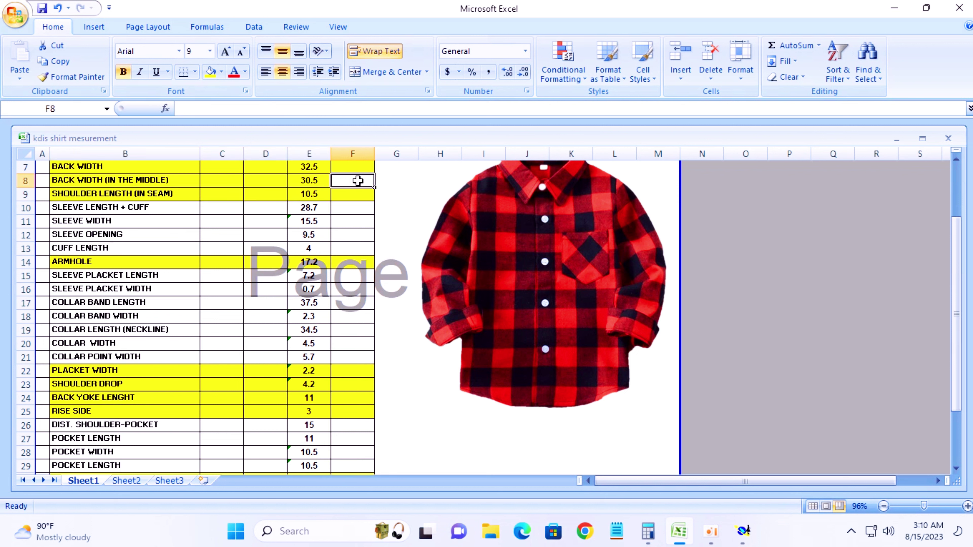
click(211, 72)
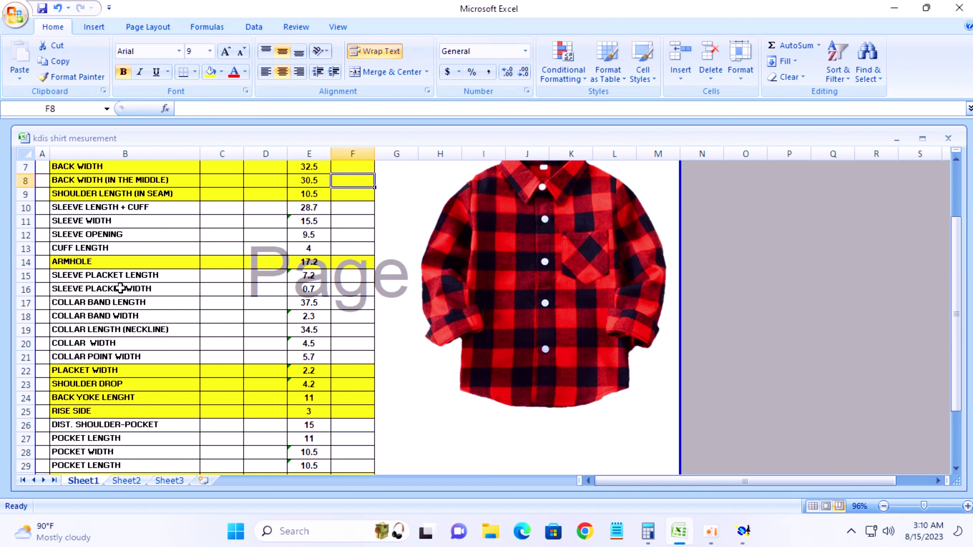
Check the sleeve placket width (0.7) and collar band length entries, then return to Modaris.
click(99, 292)
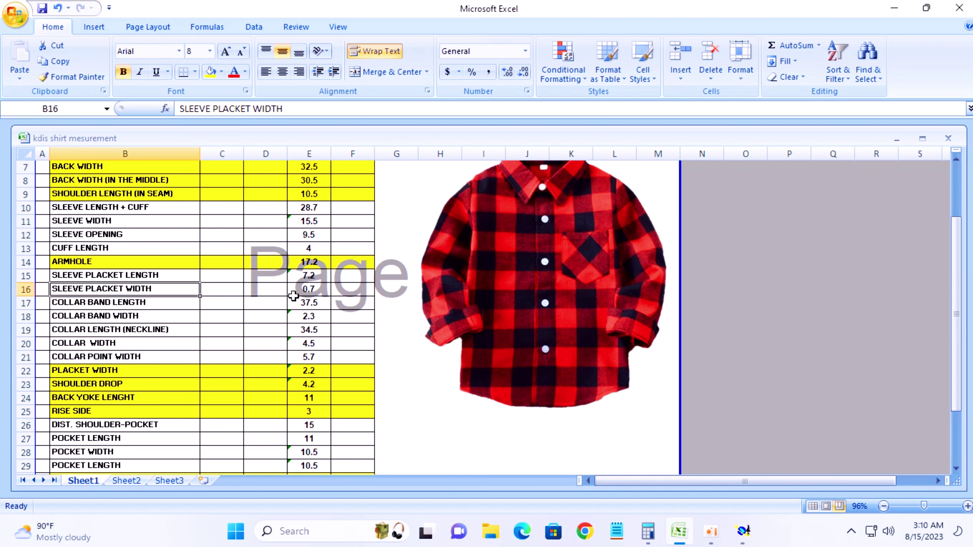
click(305, 295)
click(83, 304)
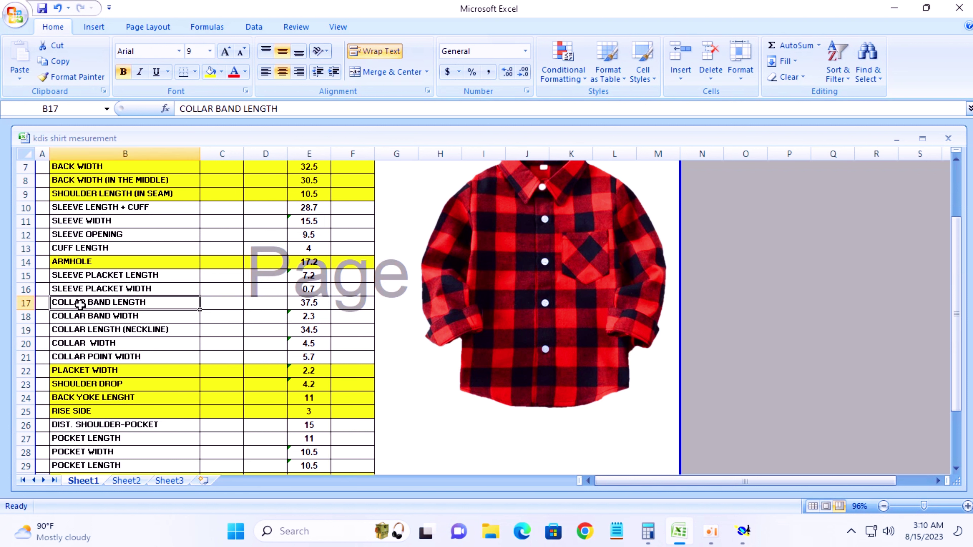
scroll(246, 319, down, 1)
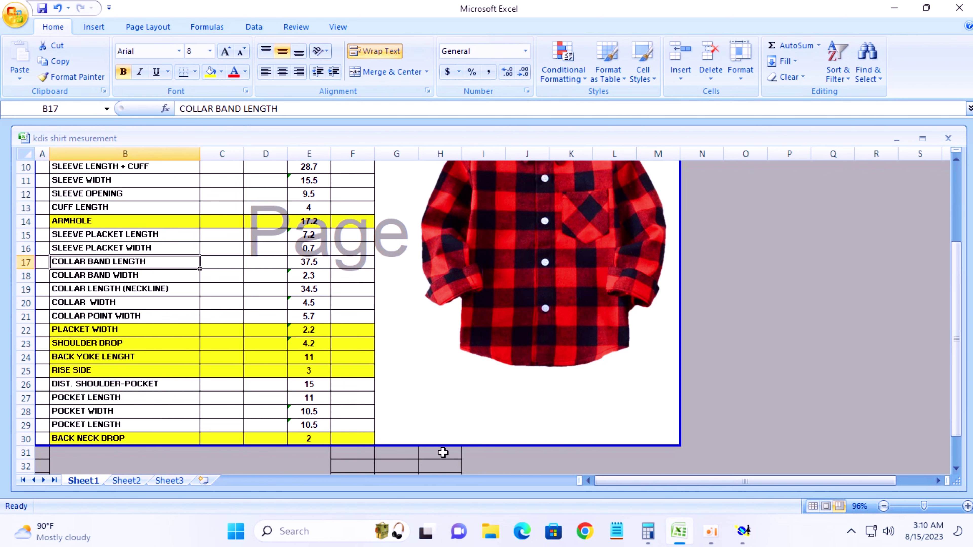
click(744, 533)
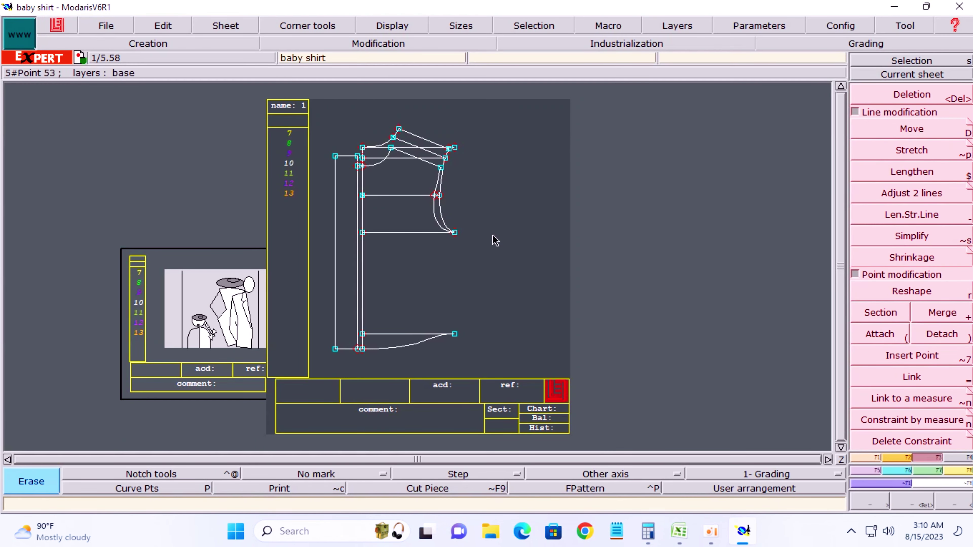
Rotate the front pattern sheet 90° to lie horizontally and zoom in on its lines.
click(898, 457)
click(887, 363)
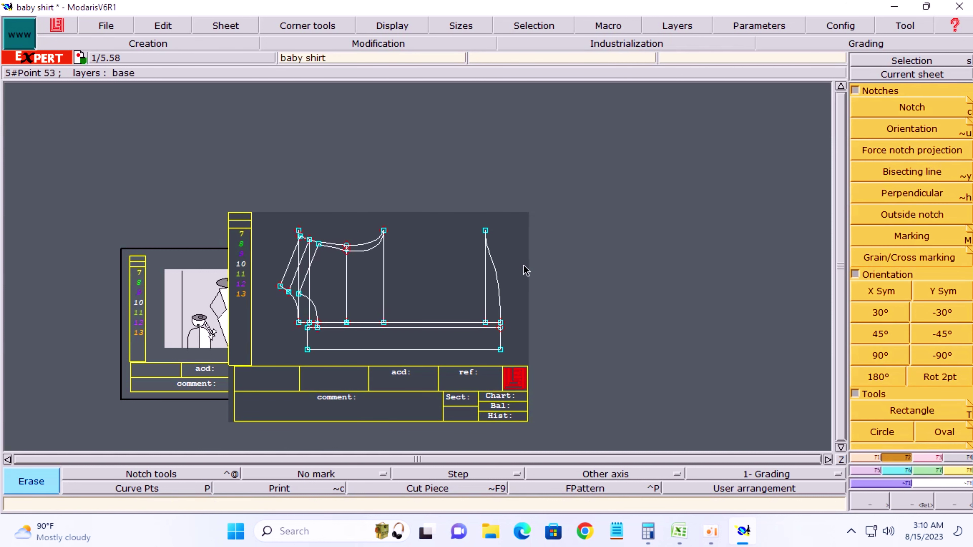
key(z)
drag(249, 197, 610, 371)
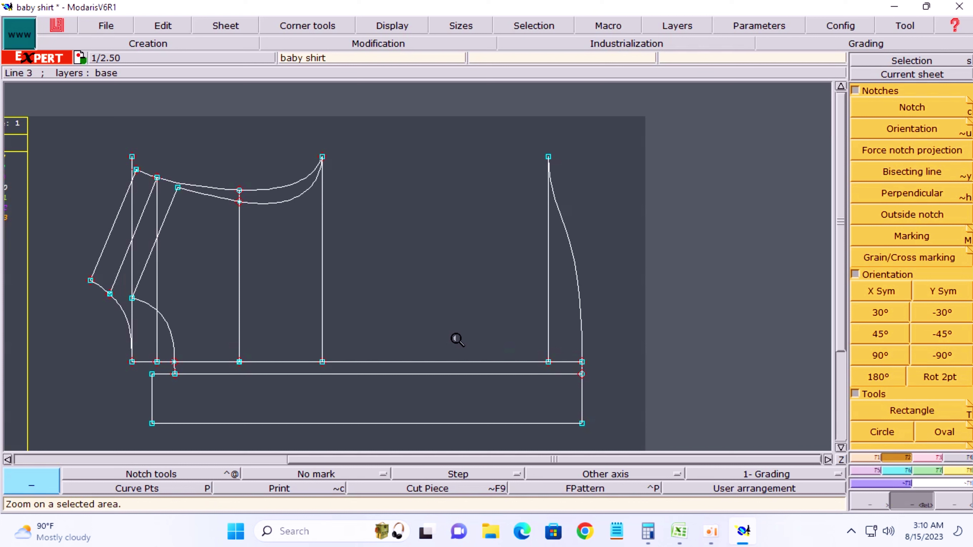
Draw a straight line joining the tops of the two right vertical lines, then glance at Excel.
key(b)
click(322, 157)
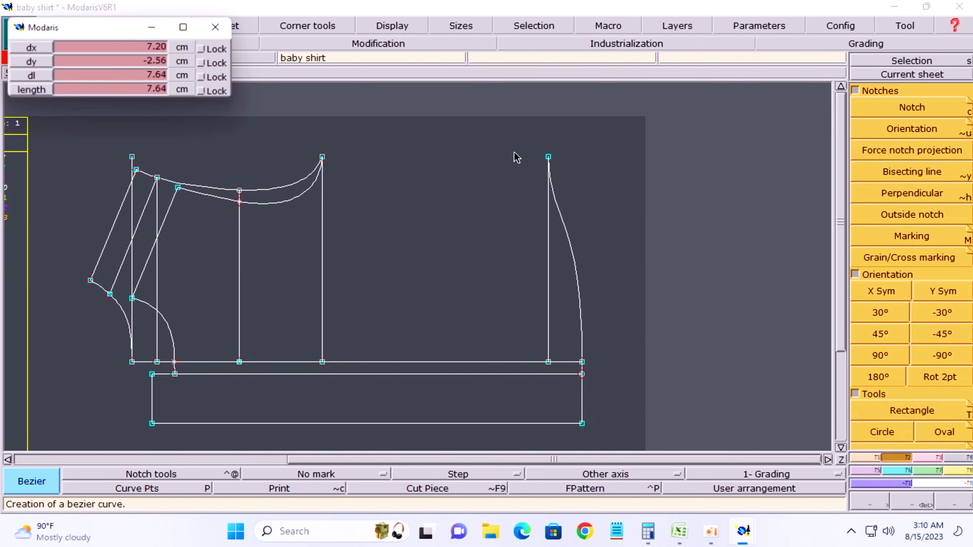
click(548, 157)
right_click(710, 164)
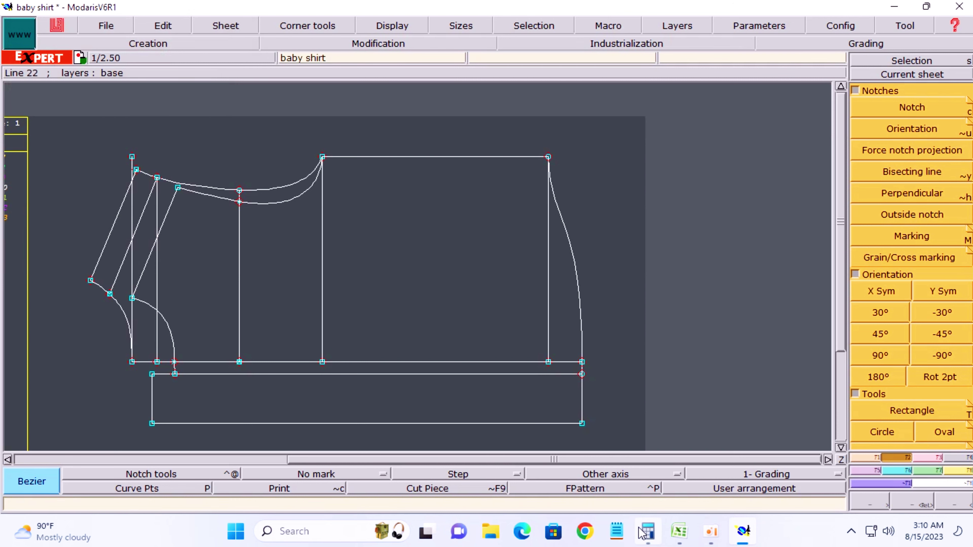
click(679, 531)
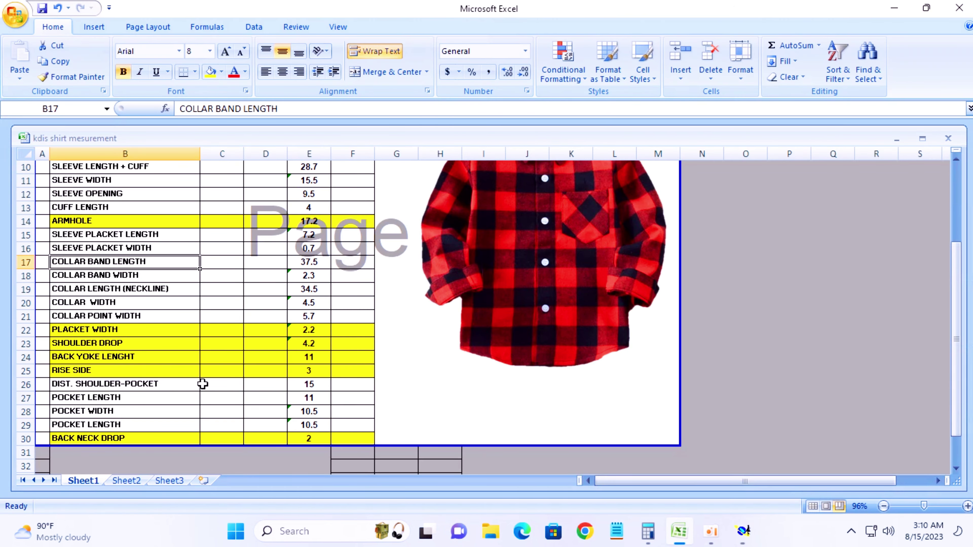
click(894, 8)
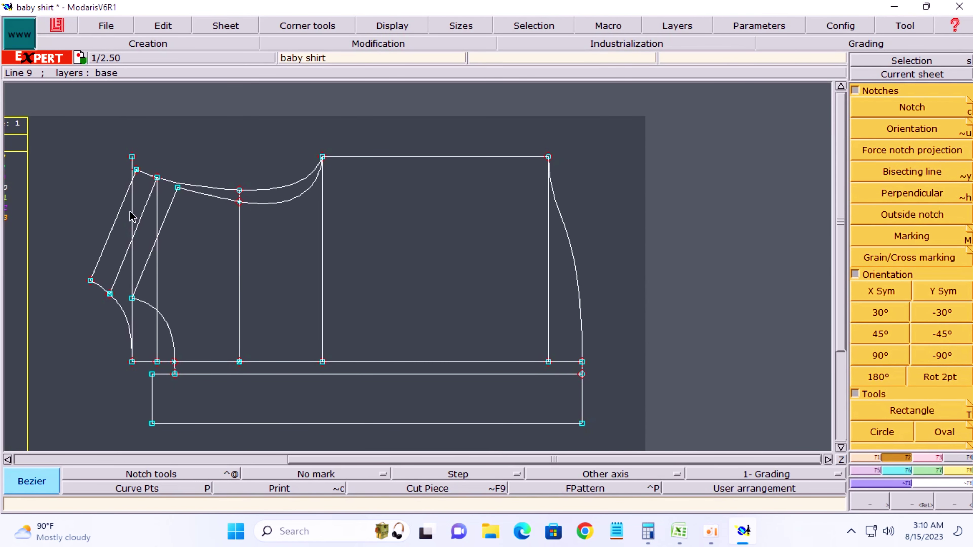
Make a trial 1 cm parallel line, turn off curve-with-constraint, and delete the trial line.
key(l)
click(132, 215)
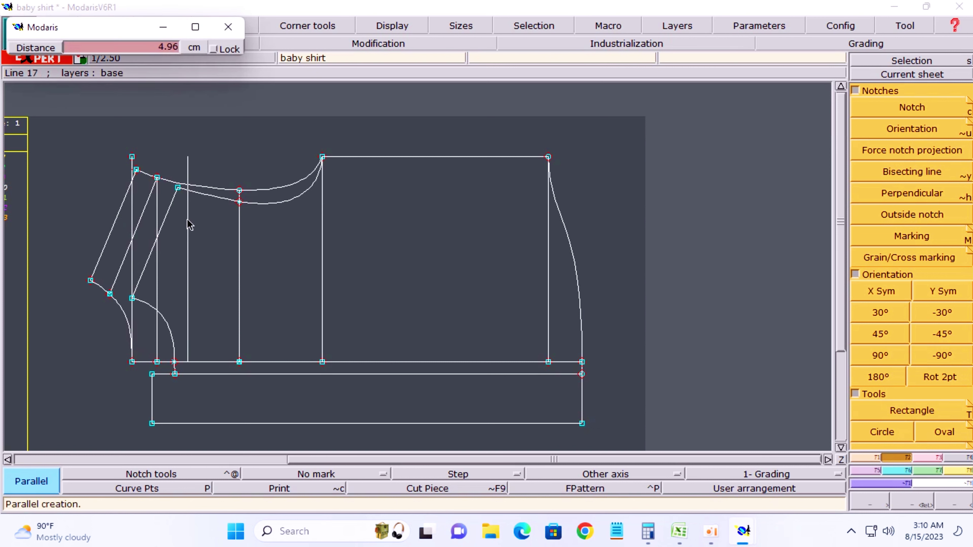
text(11)
key(Return)
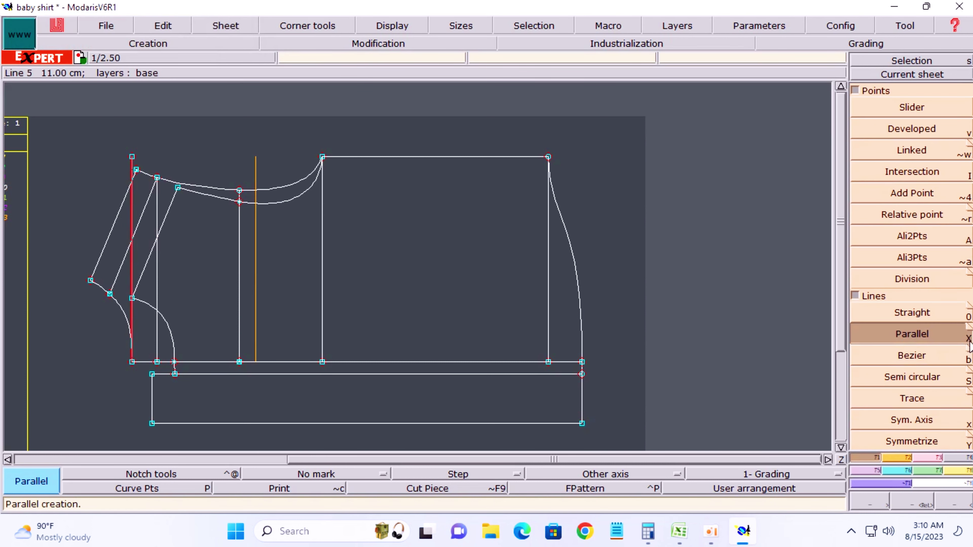
right_click(970, 334)
click(71, 69)
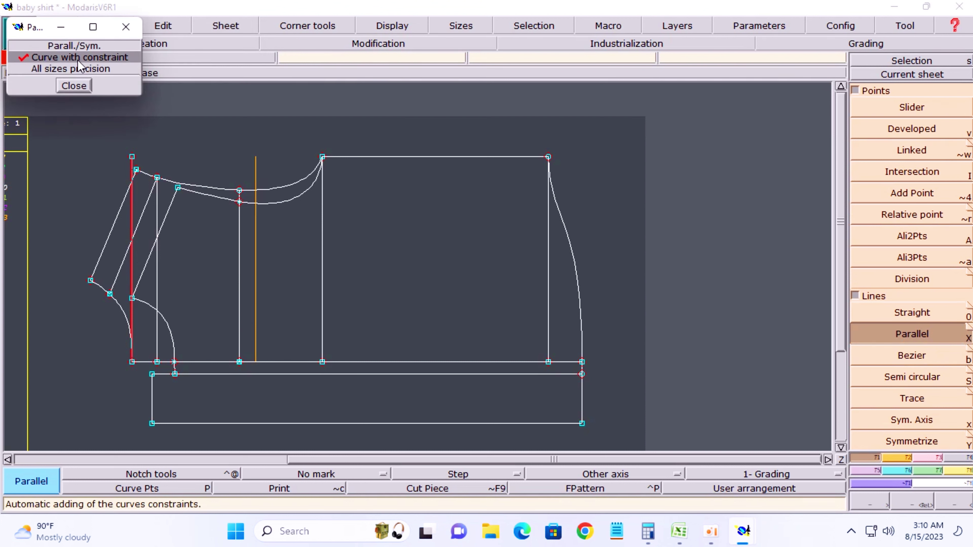
click(75, 86)
key(Delete)
click(255, 257)
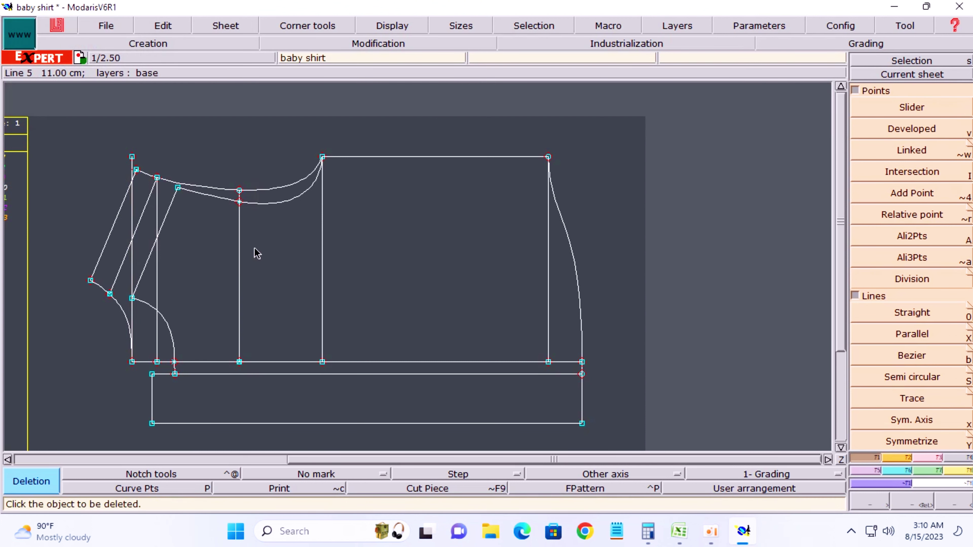
Draw a parallel line 11 cm from the leftmost vertical line.
key(x)
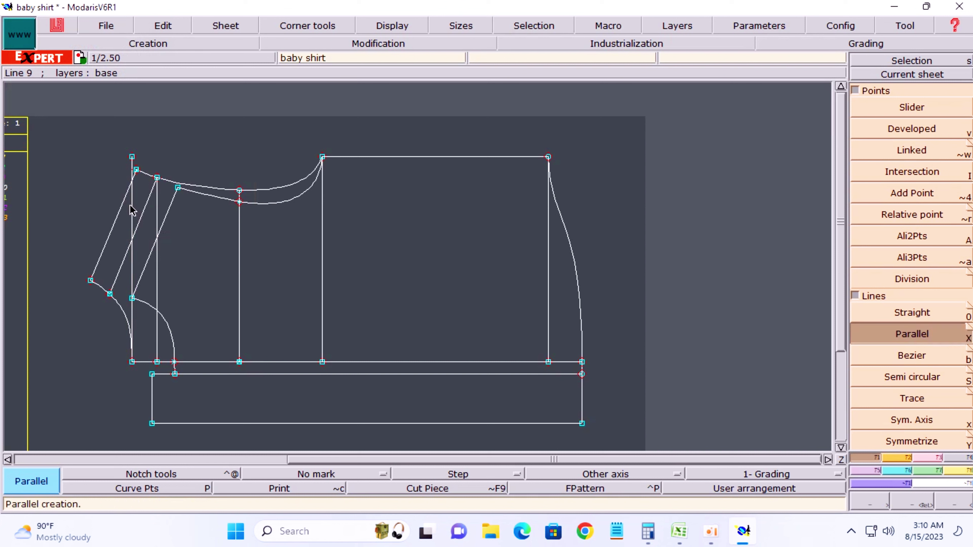
click(131, 210)
text(1)
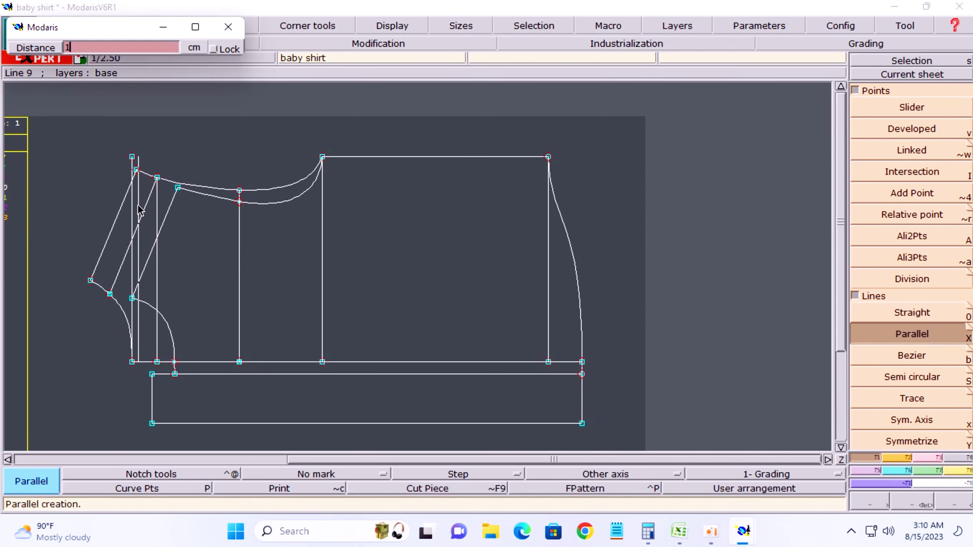
text(1)
key(Return)
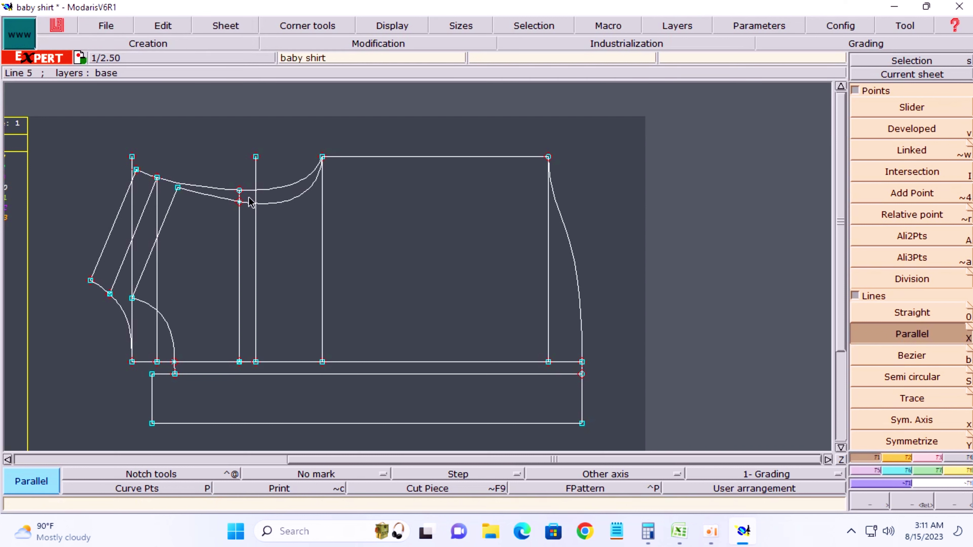
click(323, 156)
key(Escape)
right_click(290, 125)
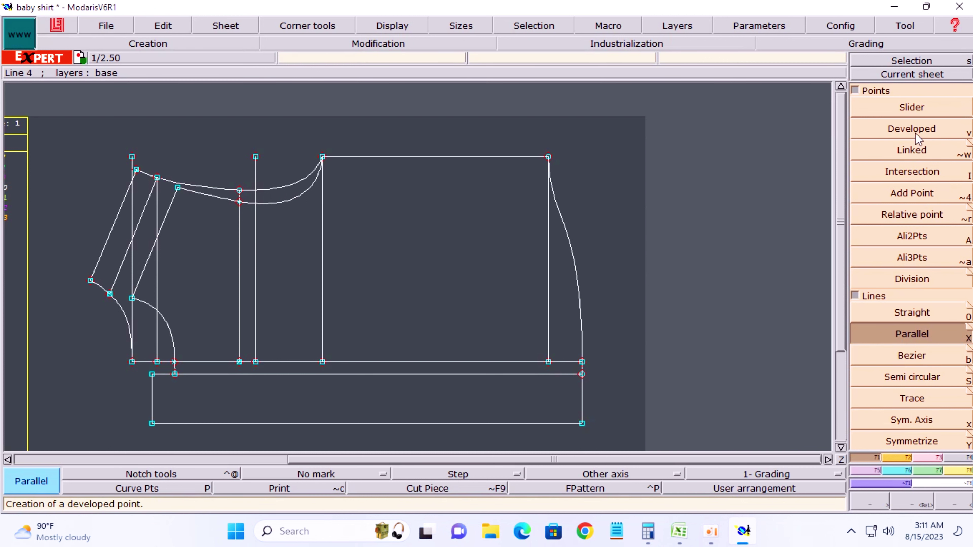
Add an intersection point where the new parallel line meets the top curve.
click(912, 171)
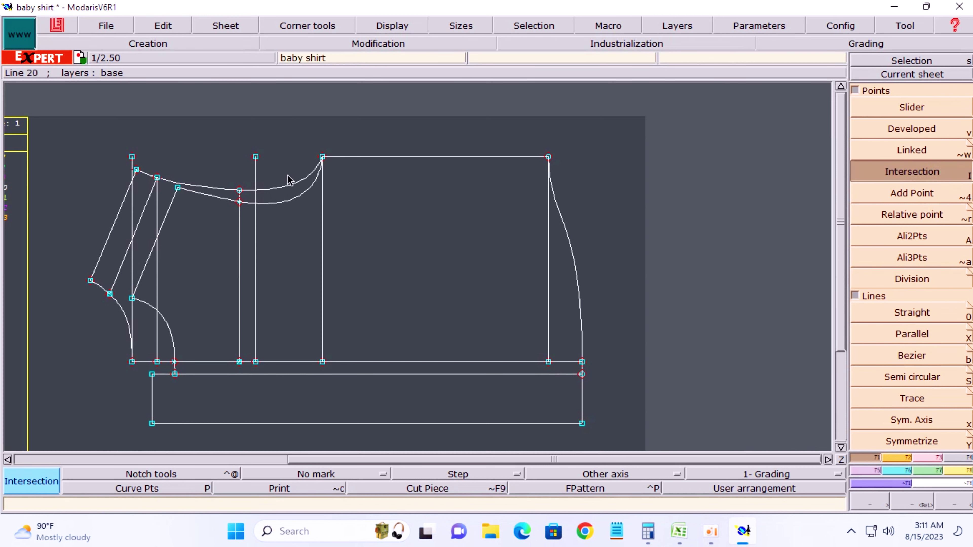
click(256, 191)
key(i)
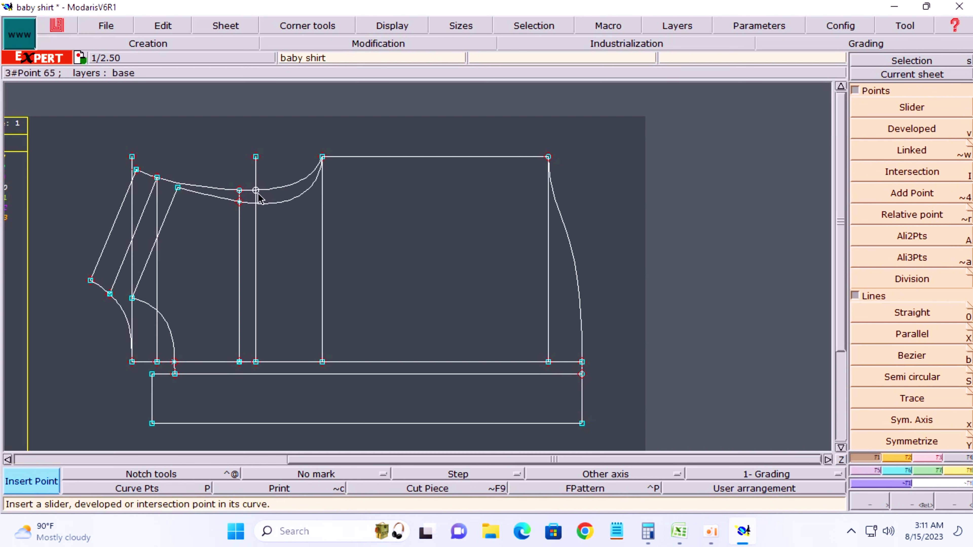
key(Delete)
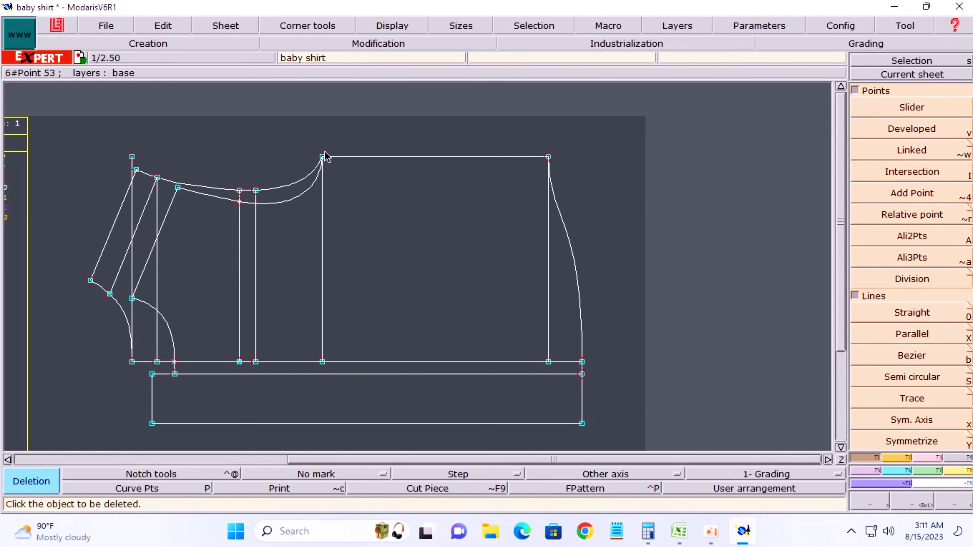
Insert a point 0.80 cm along the neckline curve.
key(z)
drag(54, 163, 445, 361)
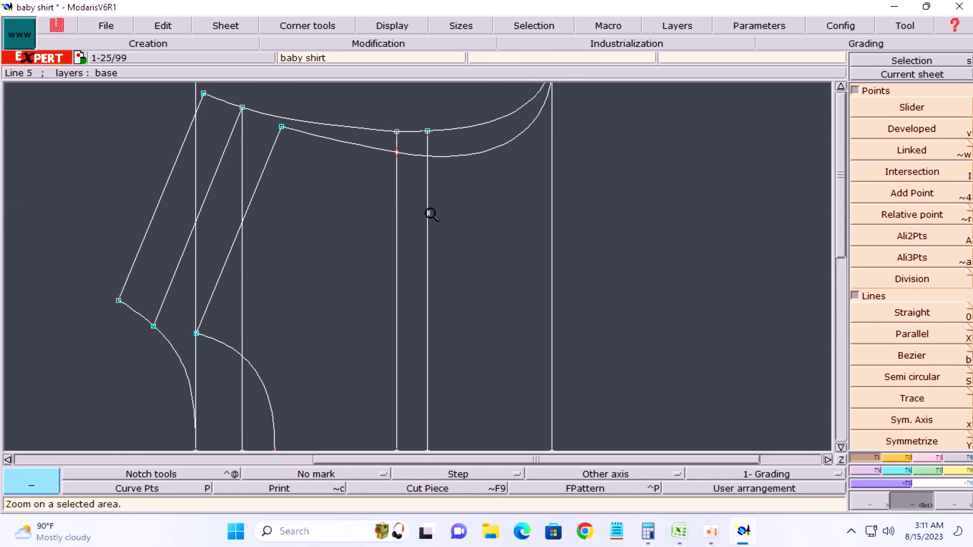
key(shift+s)
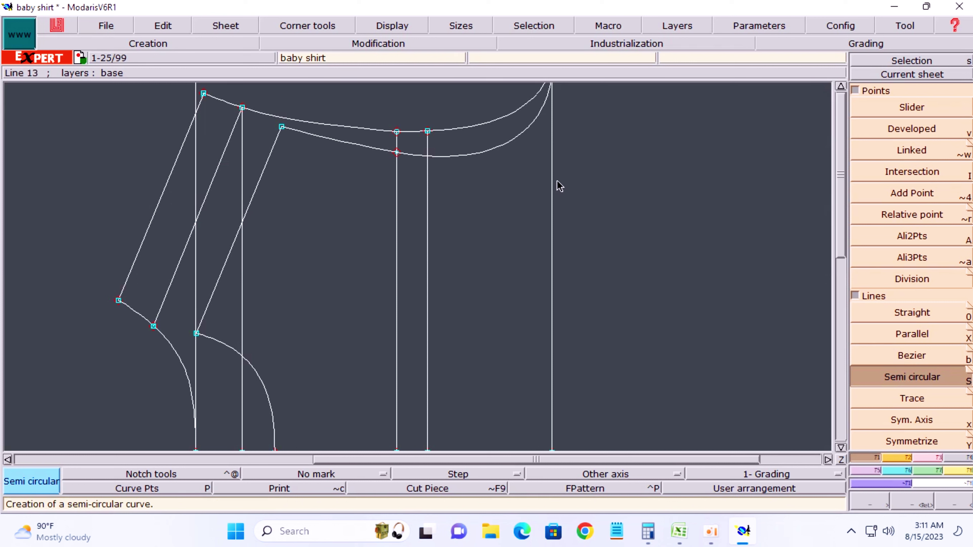
key(v)
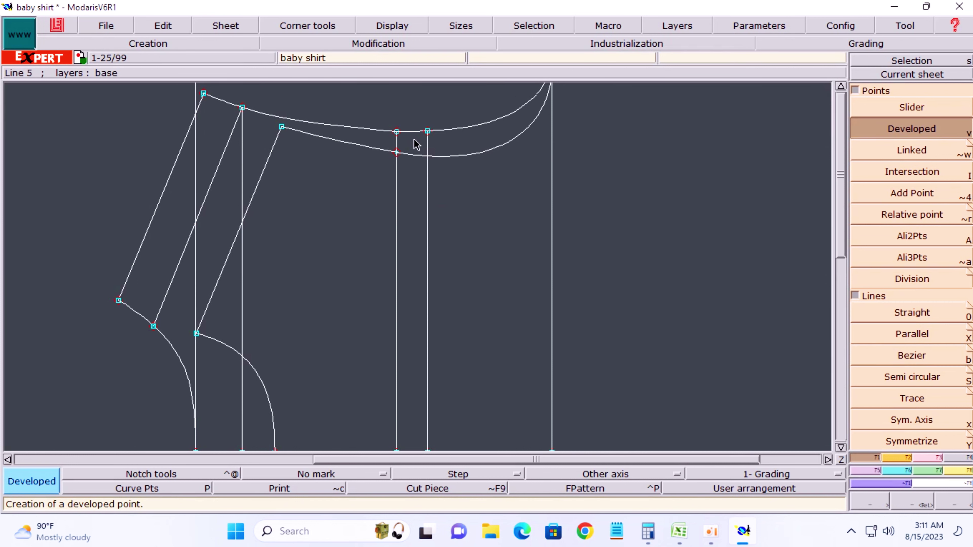
click(428, 132)
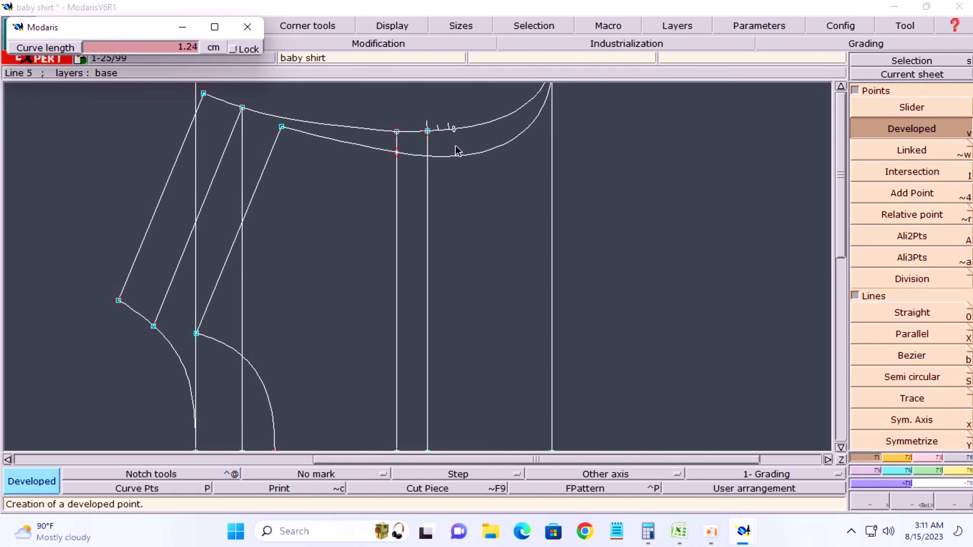
key(BackSpace)
key(Return)
key(F9)
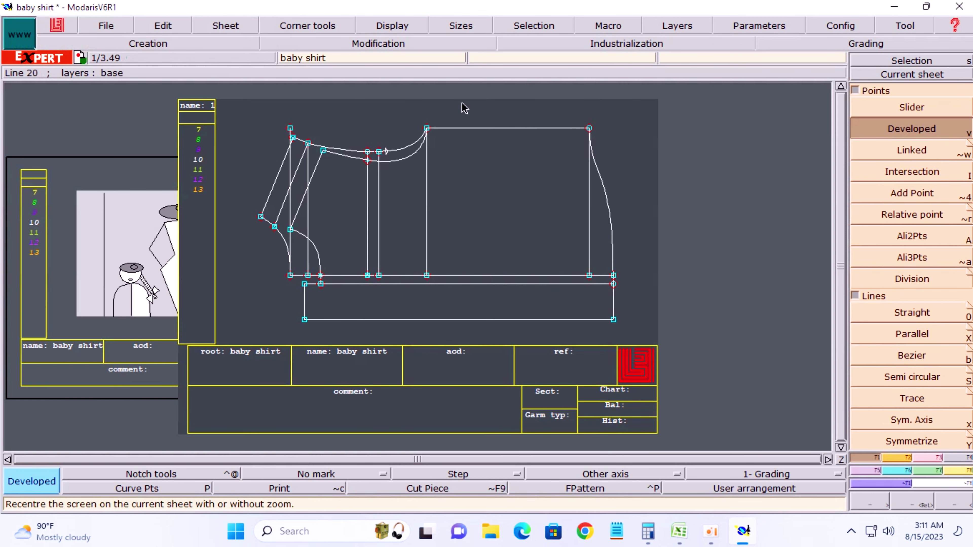
key(z)
drag(250, 116, 613, 303)
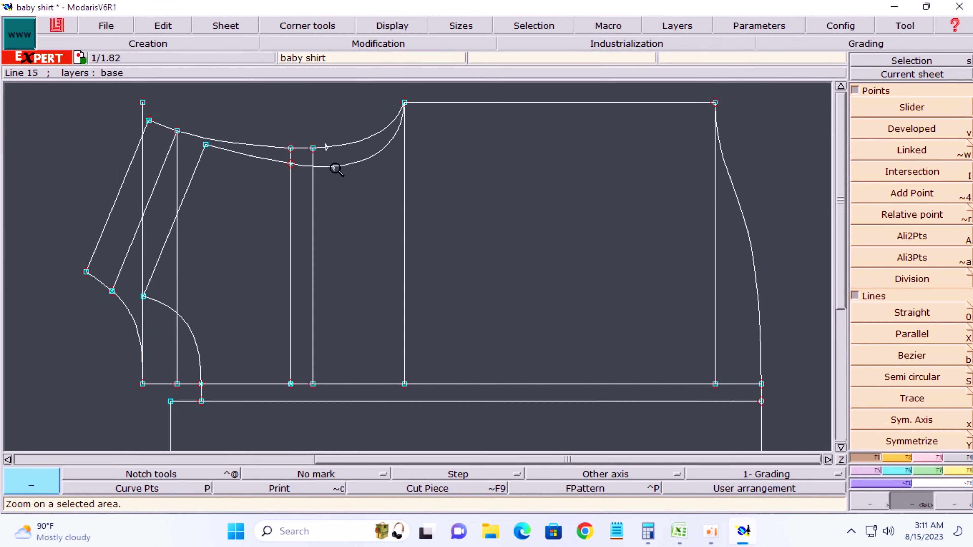
key(ctrl+i)
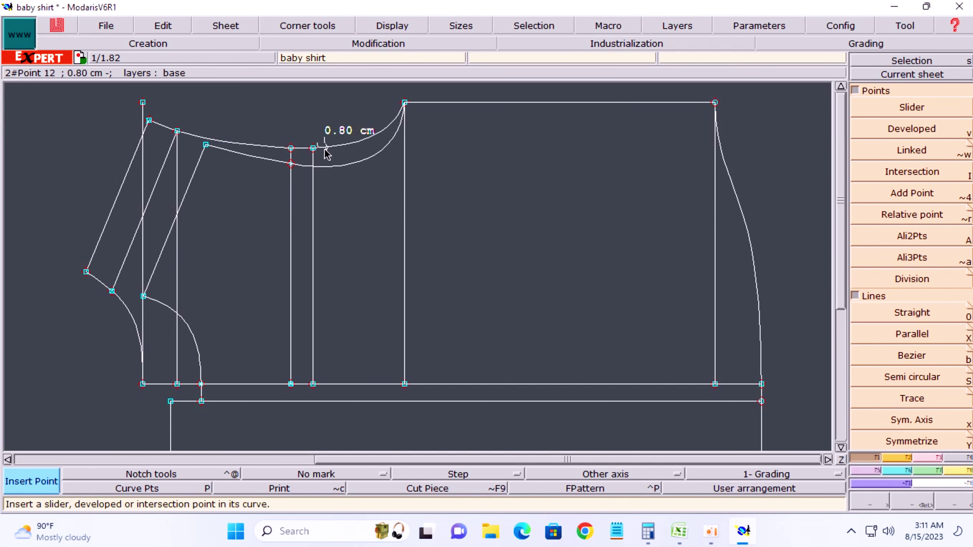
click(325, 148)
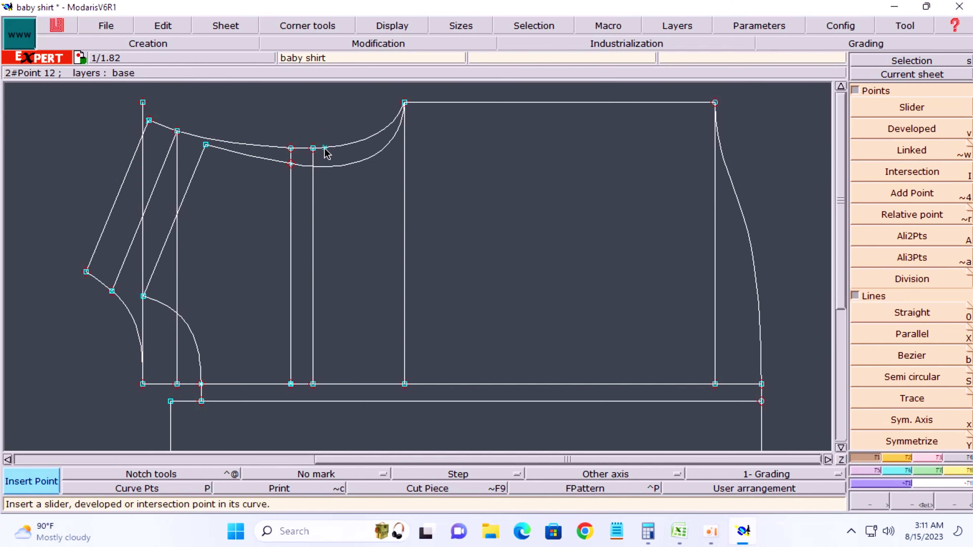
Draw a Bezier line from the neckline point to the vertical line near the hem, with handles shown.
key(b)
click(325, 148)
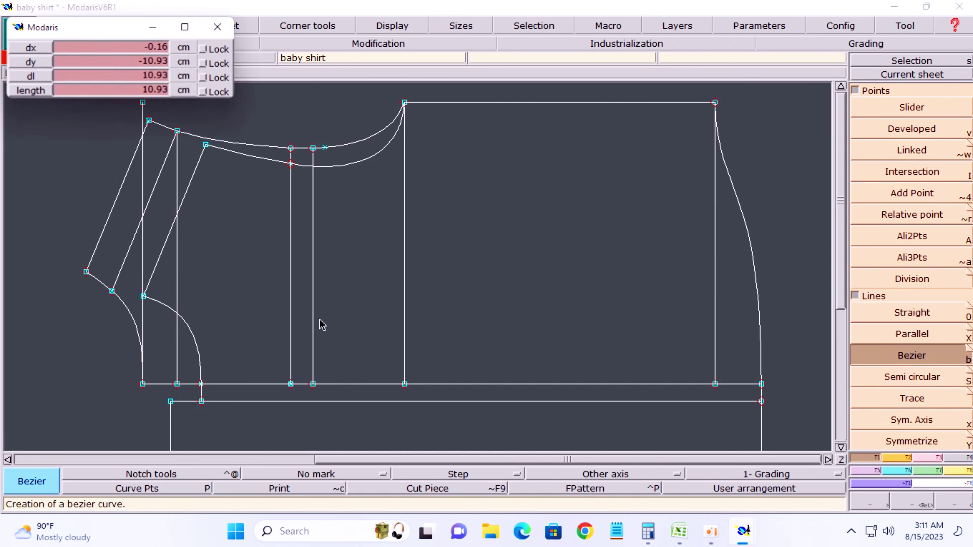
click(314, 347)
click(315, 28)
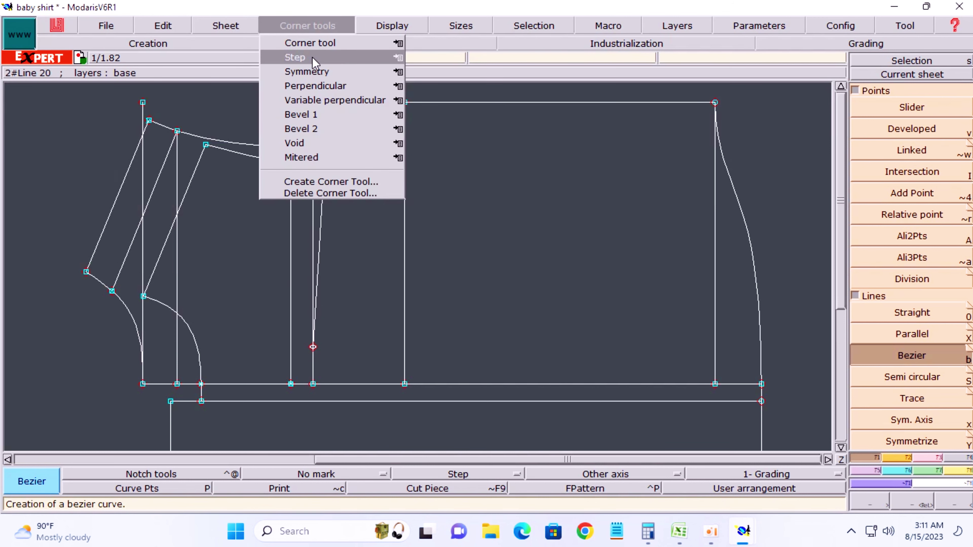
click(392, 26)
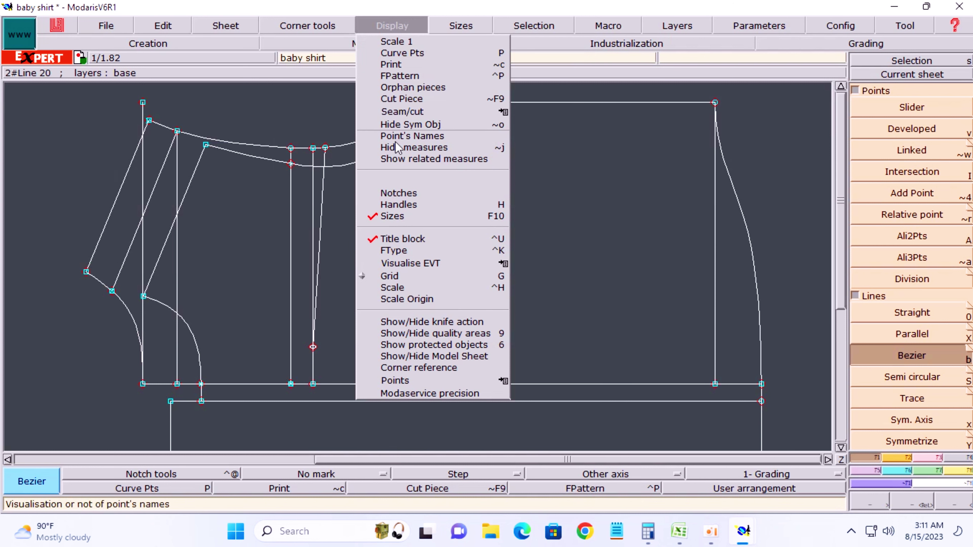
click(401, 205)
Bend the new line into a gentle curve and hide the curve handles.
key(Escape)
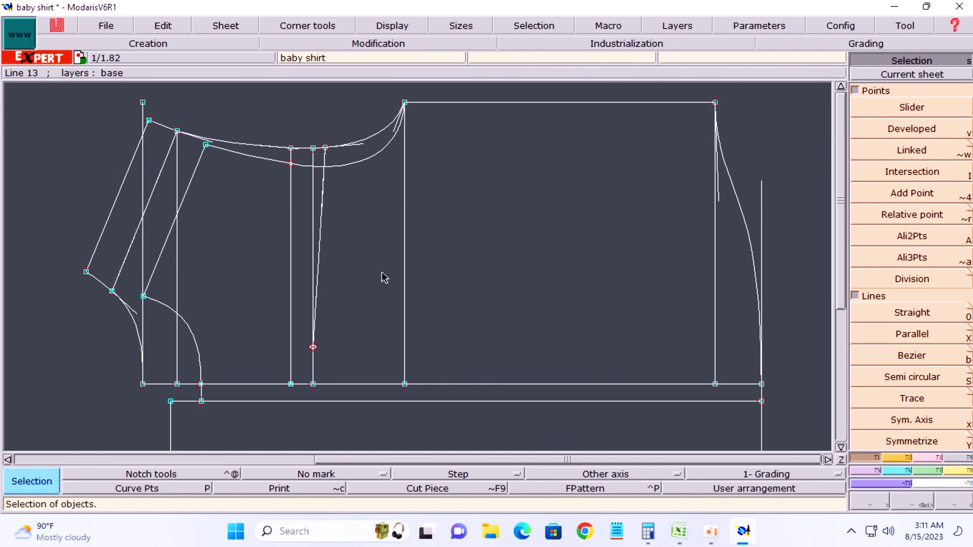
key(f)
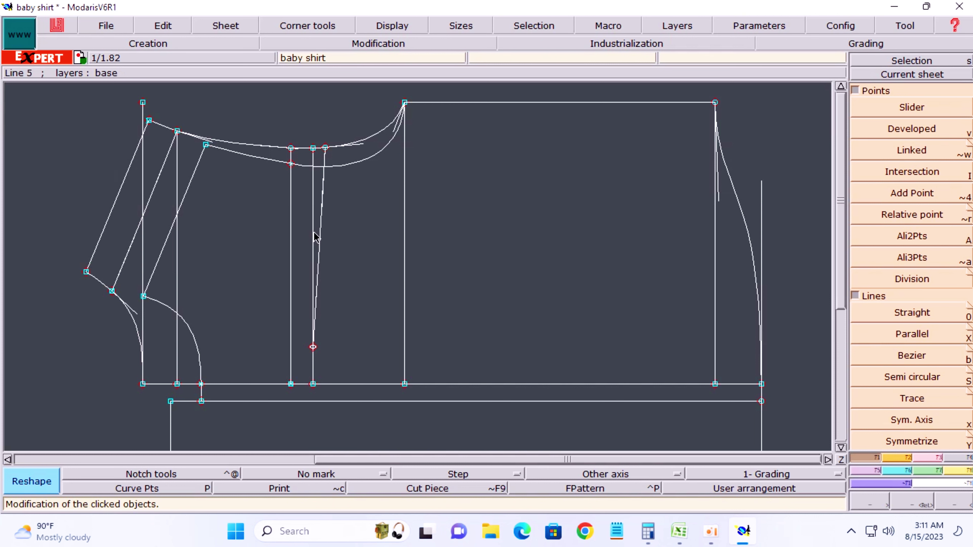
click(329, 201)
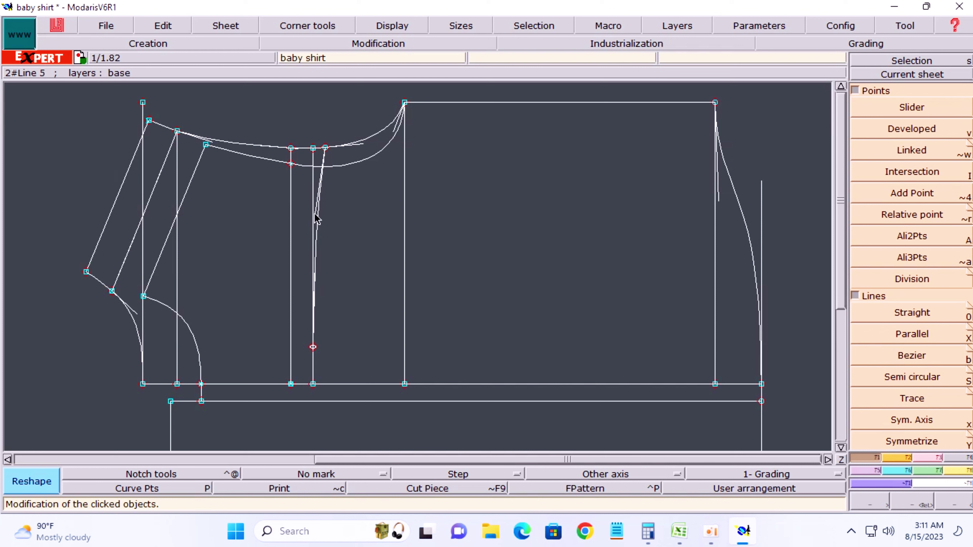
click(315, 271)
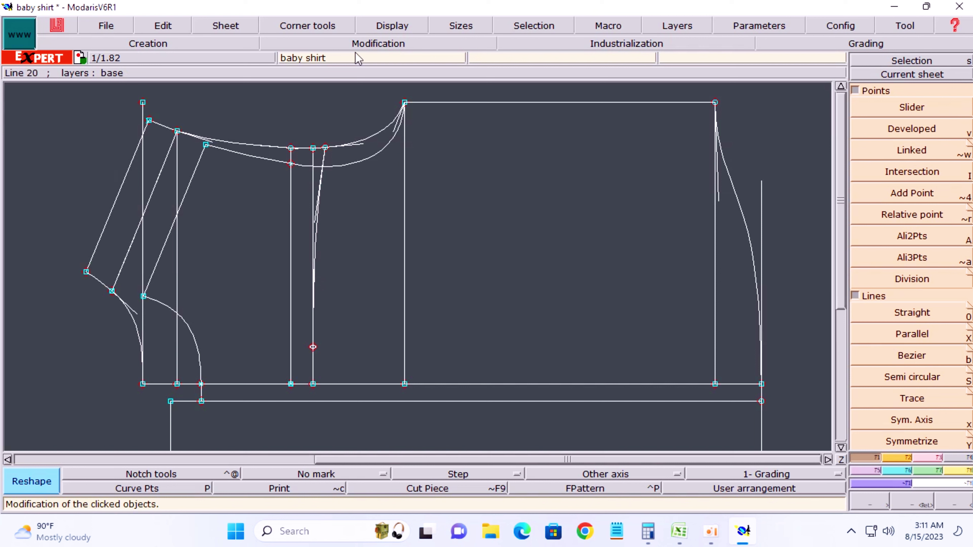
click(396, 27)
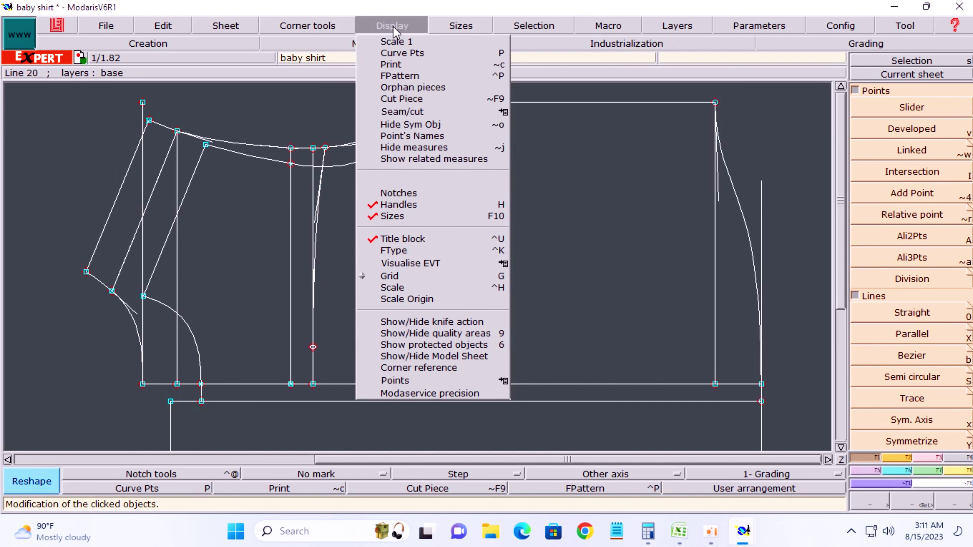
click(401, 206)
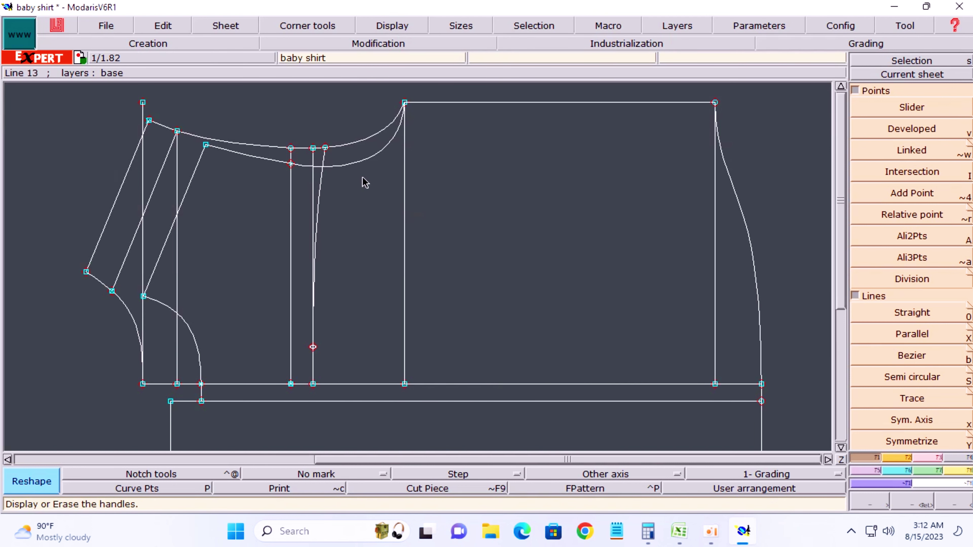
Delete the leftmost vertical construction line and insert a point at the curve's lower end.
key(Delete)
click(144, 168)
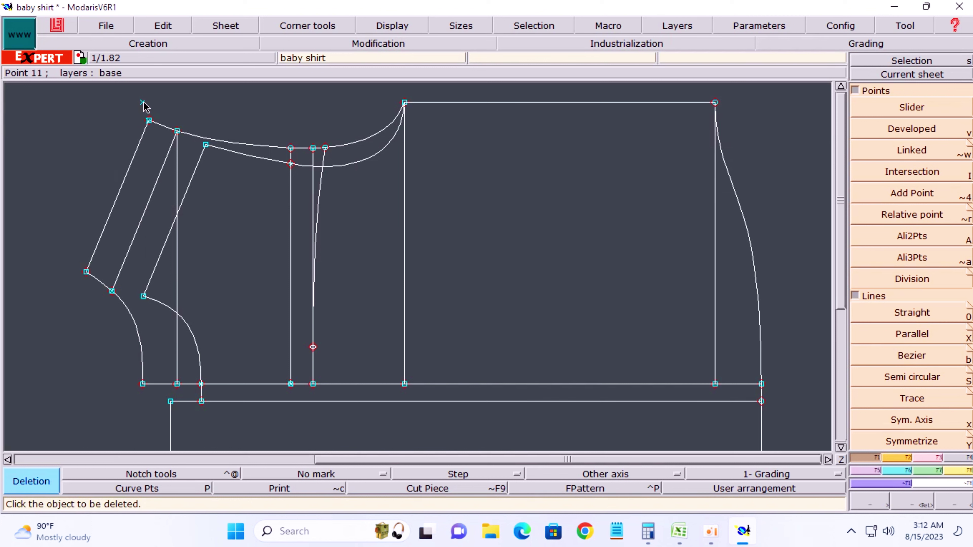
key(Delete)
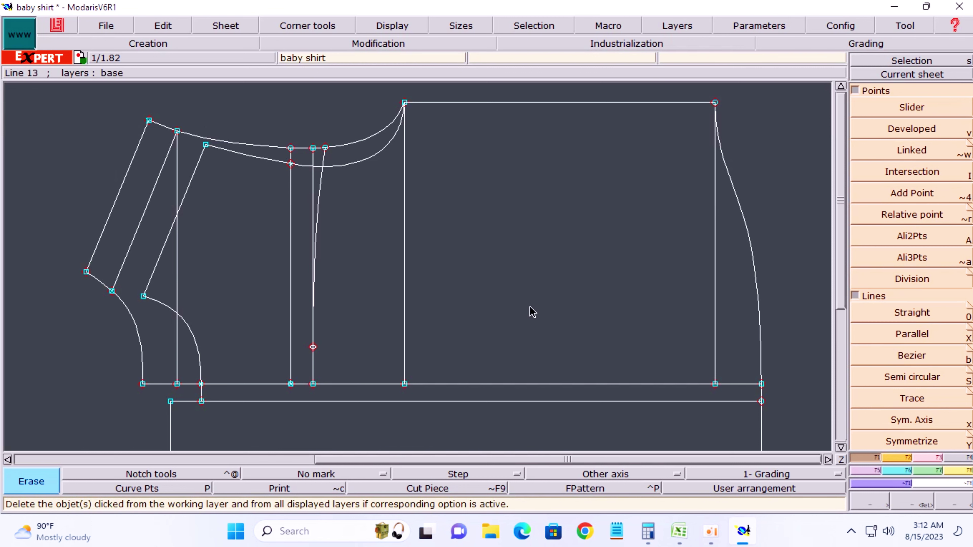
key(i)
click(313, 347)
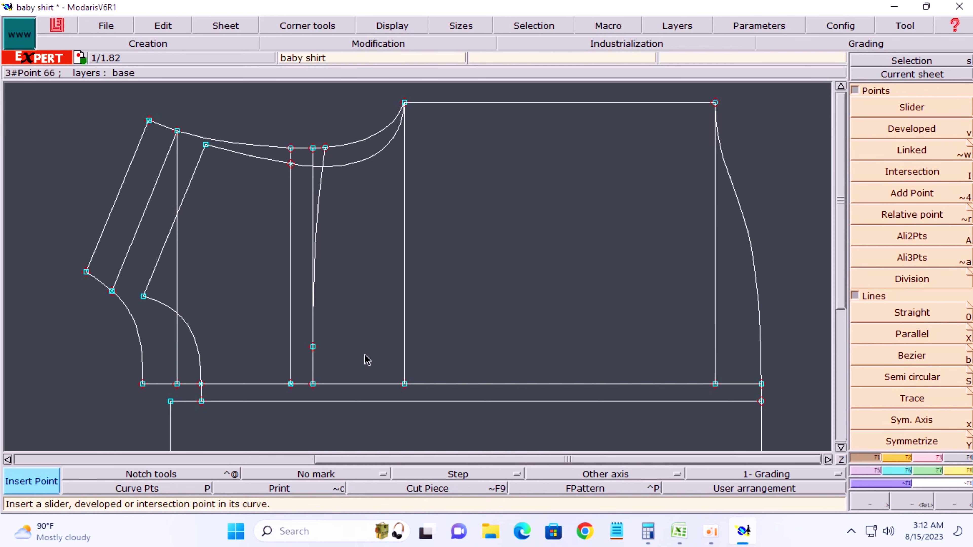
key(Home)
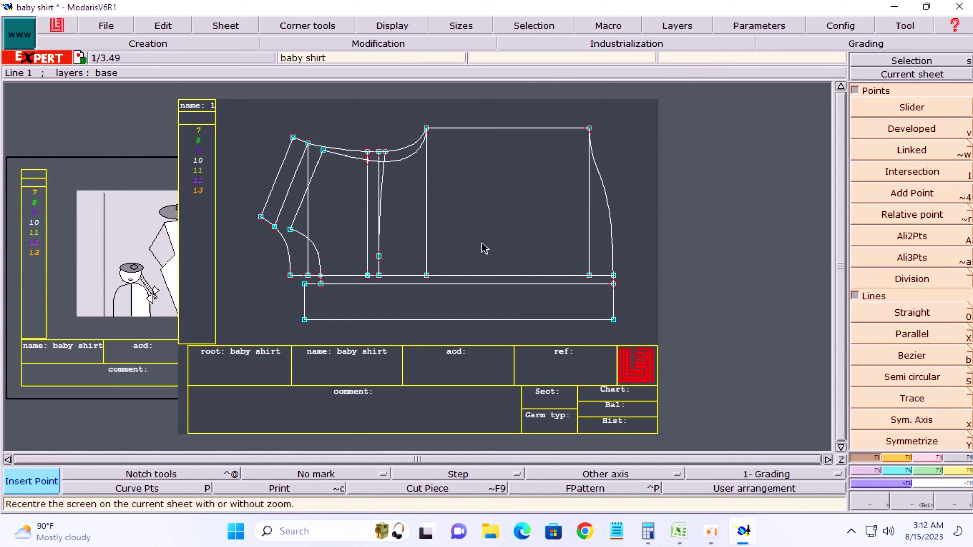
Delete the vertical construction line through the sleeve and zoom in on the front pattern.
key(Delete)
click(311, 208)
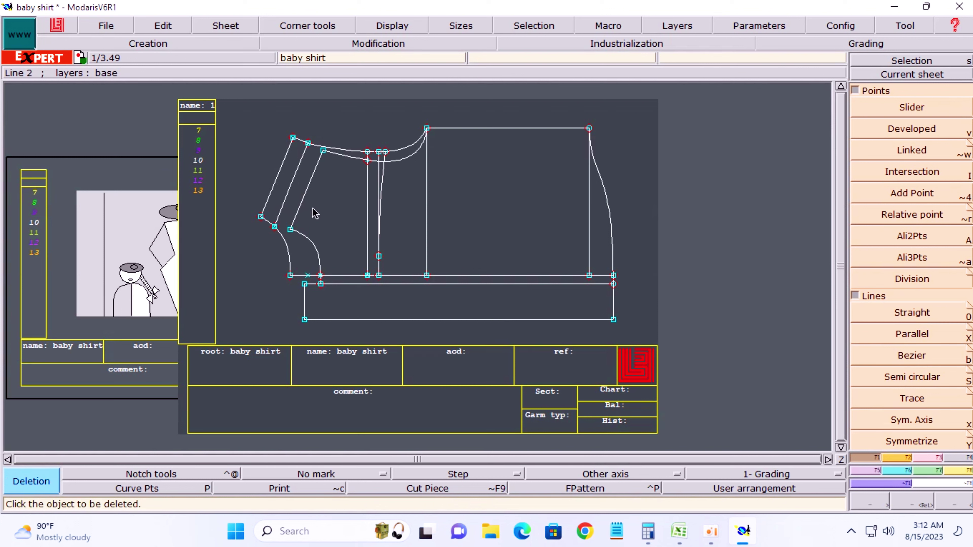
key(z)
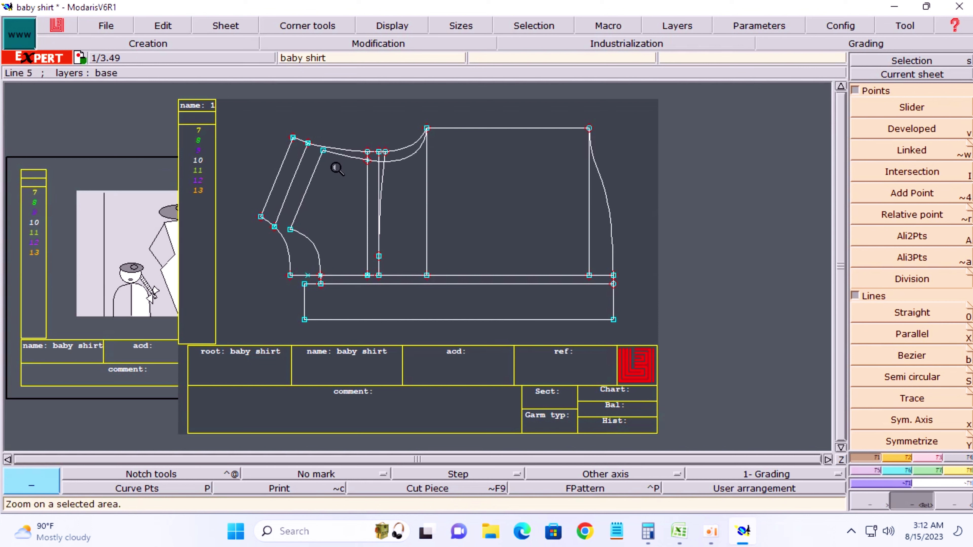
drag(207, 98, 715, 349)
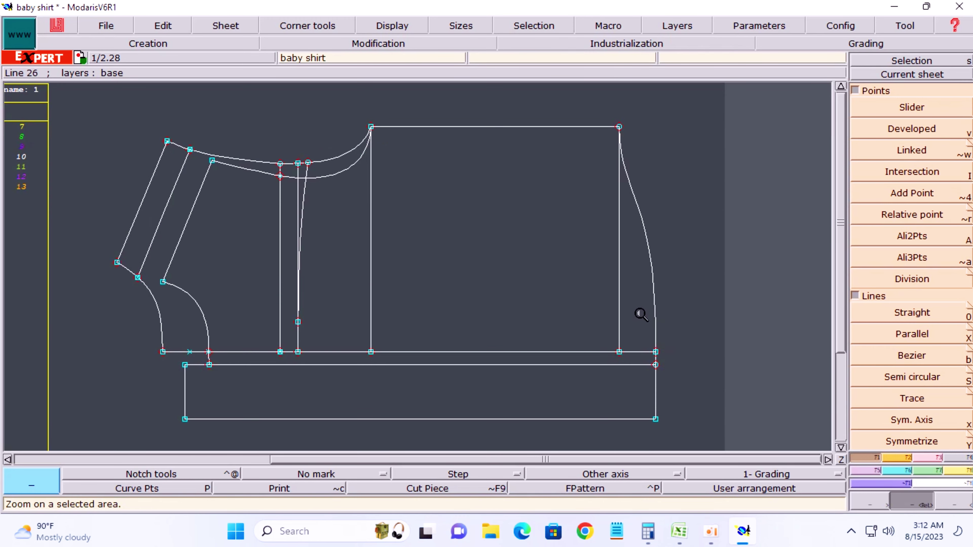
Try attaching the upper sleeve corner point onto the armhole curve, undo it, then switch to Excel.
click(897, 340)
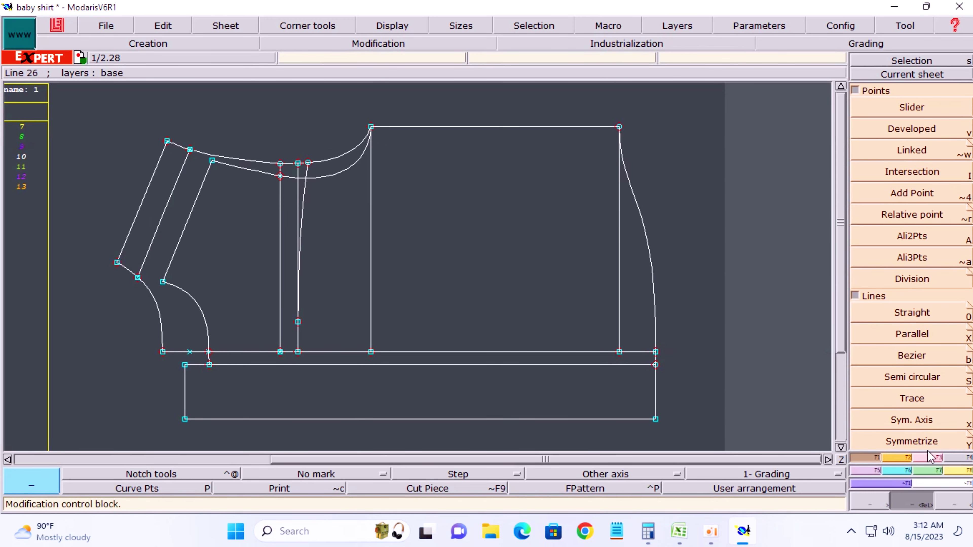
click(378, 43)
click(904, 336)
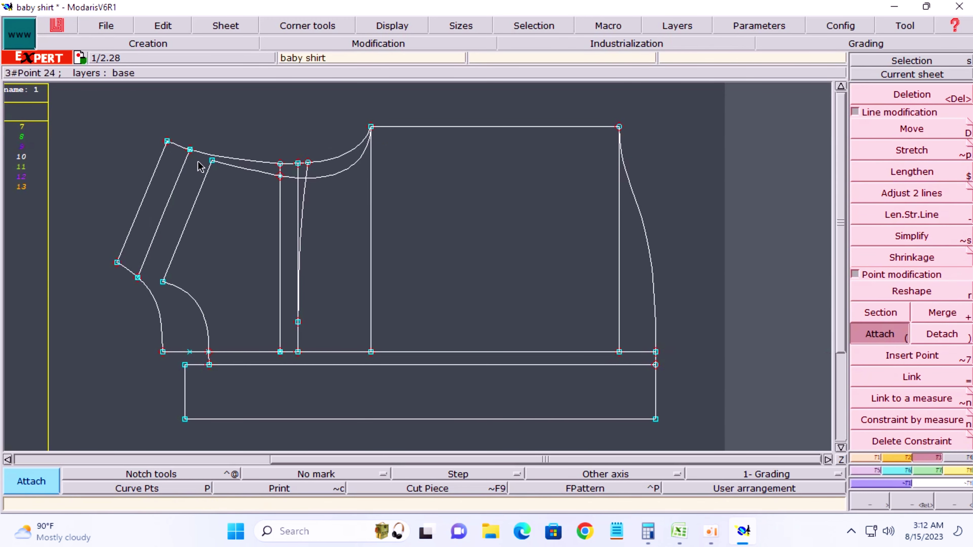
click(167, 142)
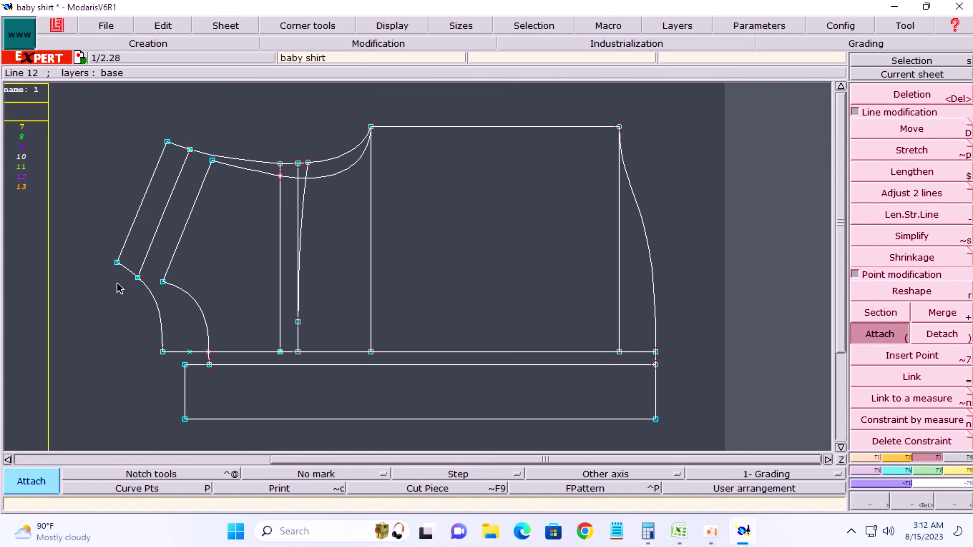
click(138, 279)
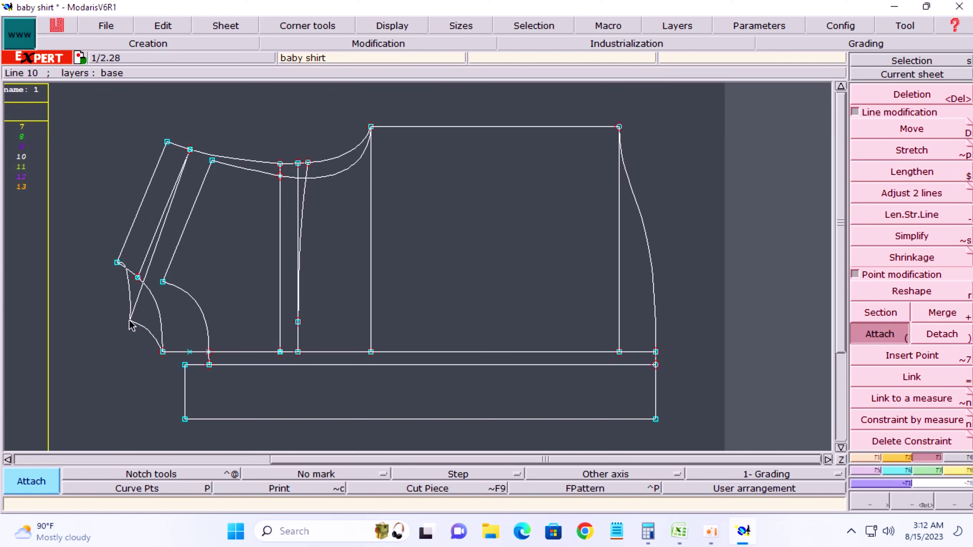
click(137, 290)
key(ctrl+z)
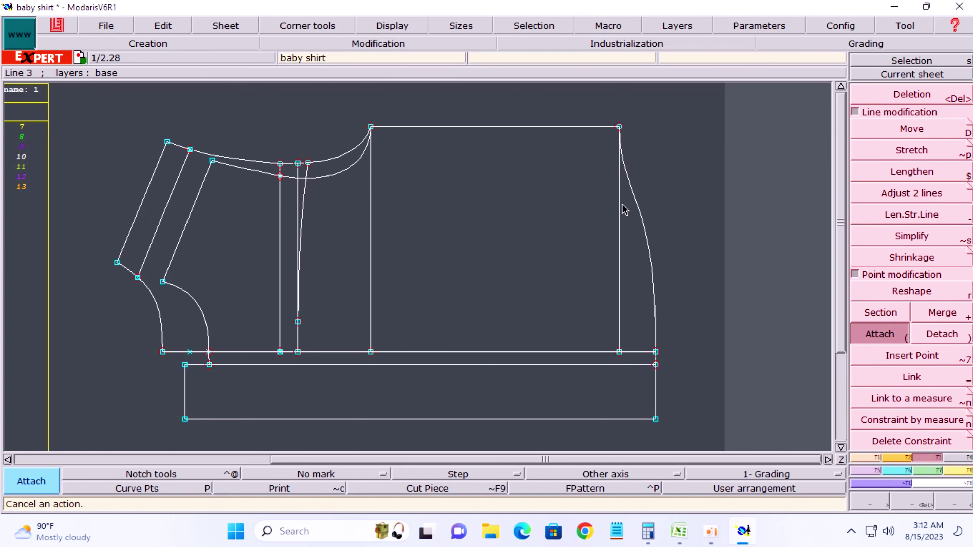
click(680, 533)
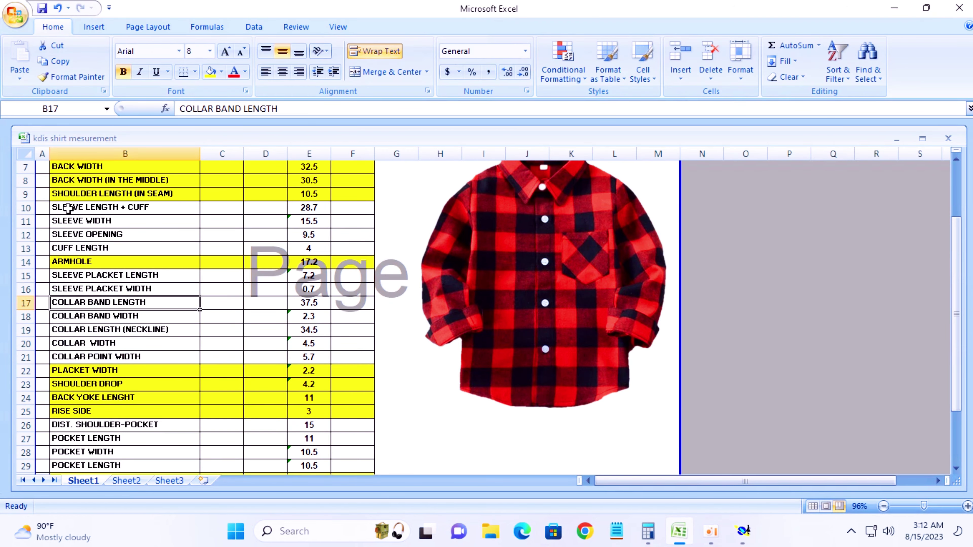
Fill the SLEEVE LENGTH + CUFF row and SLEEVE WIDTH row B11:F11 yellow, then return to Modaris.
drag(68, 208, 307, 208)
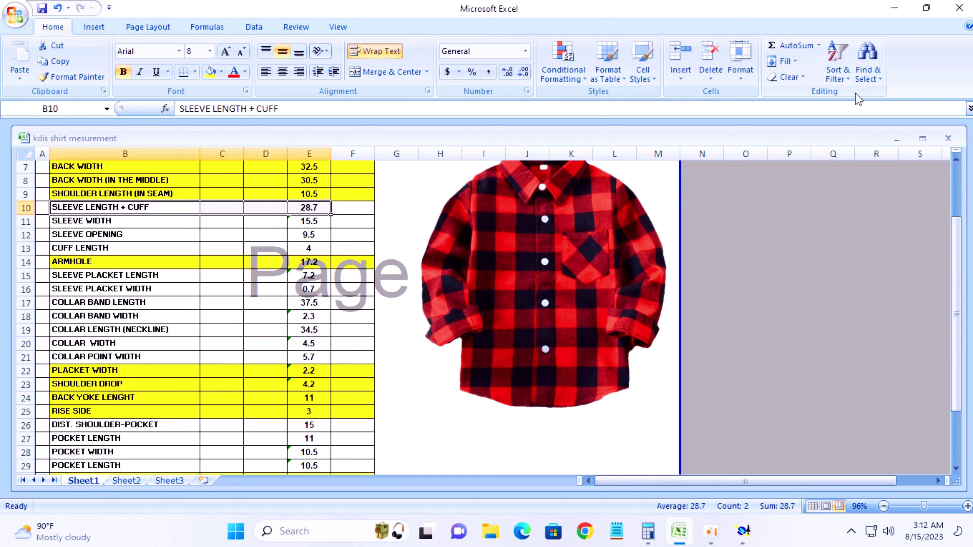
click(213, 75)
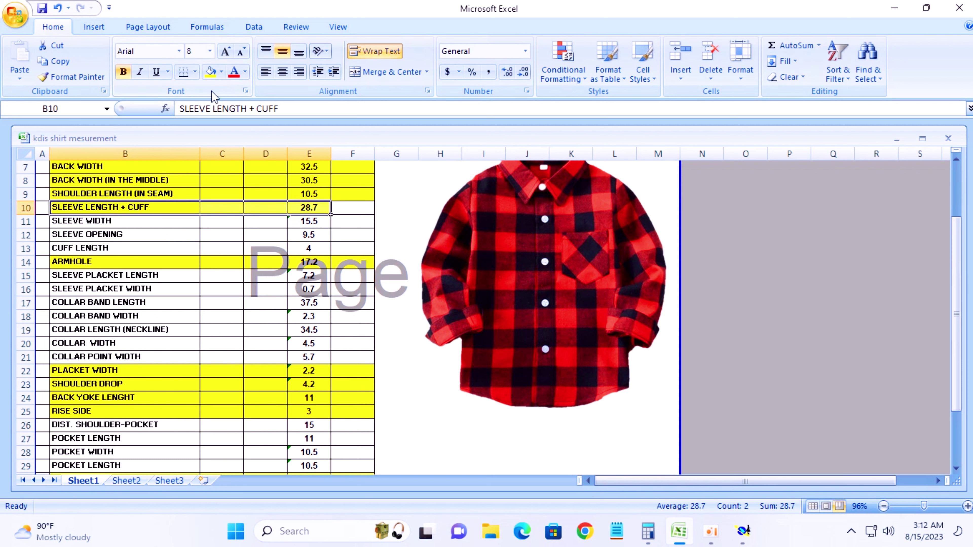
click(56, 221)
drag(56, 221, 305, 223)
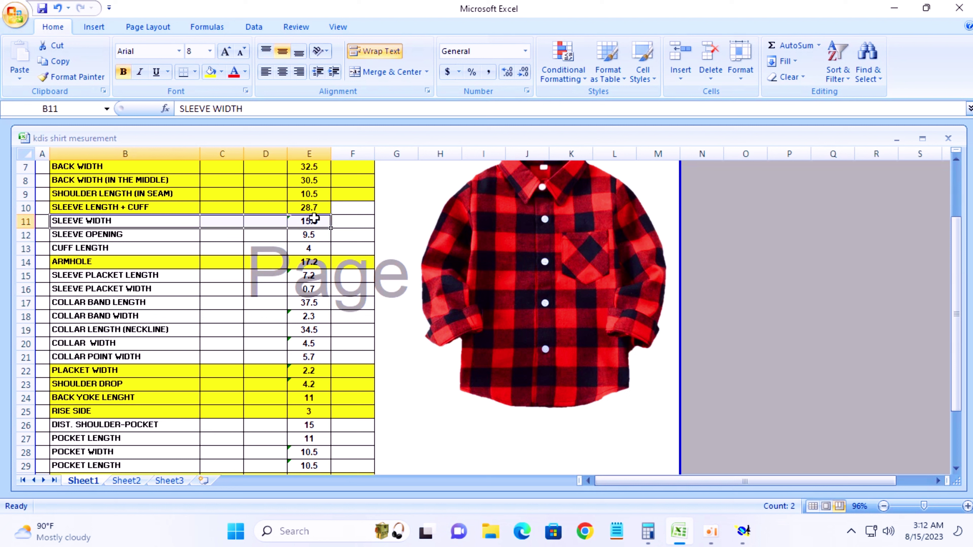
click(74, 221)
drag(74, 222, 346, 222)
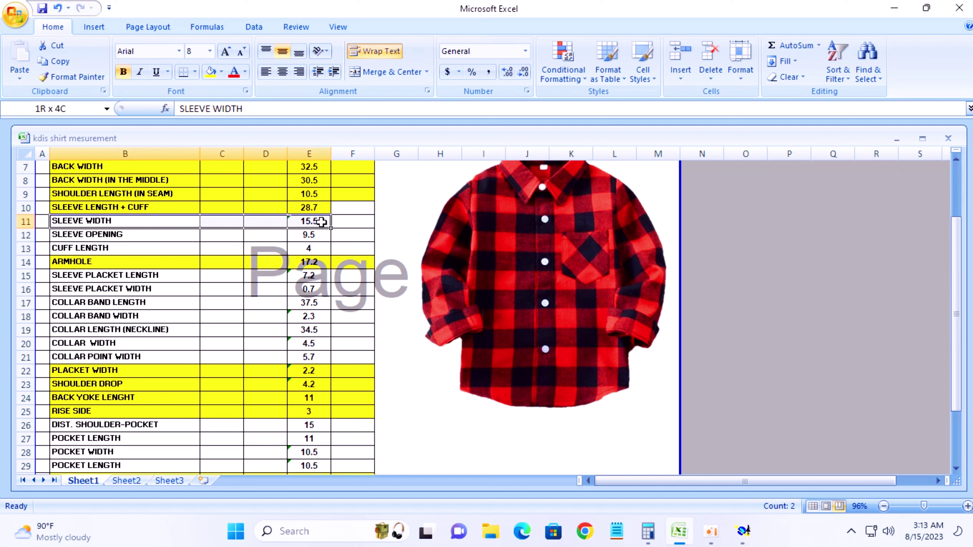
click(212, 74)
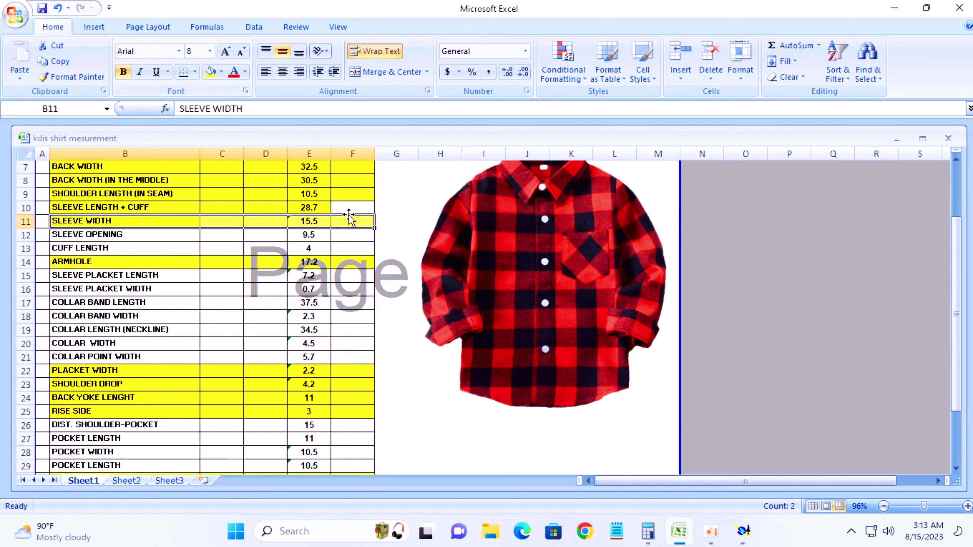
click(342, 207)
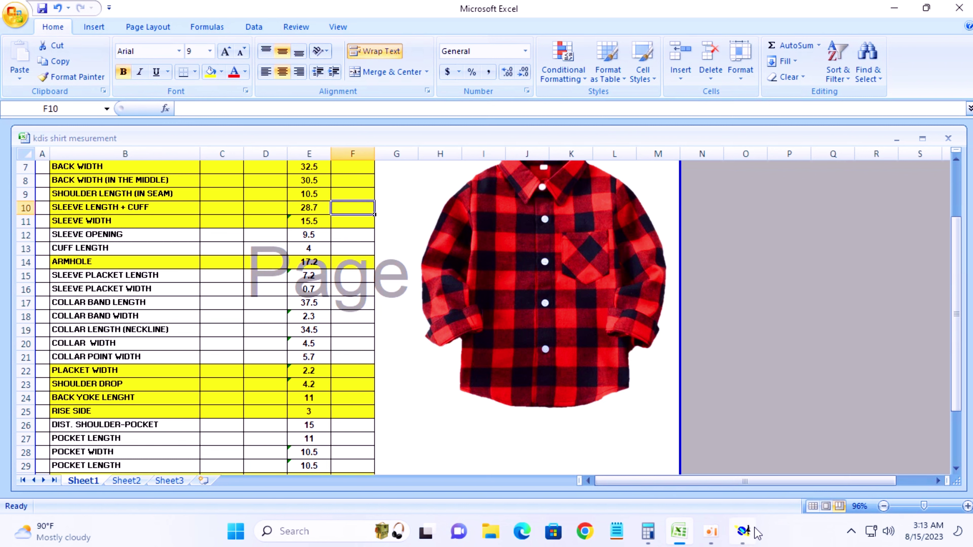
click(743, 531)
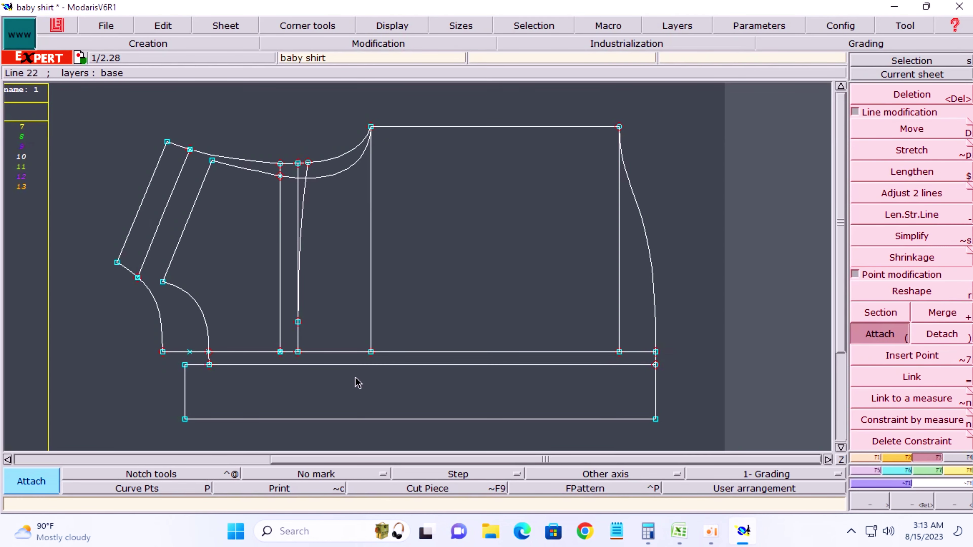
Arrange the sheets and create a new current sheet, baby shirt2, zoomed in.
key(F12)
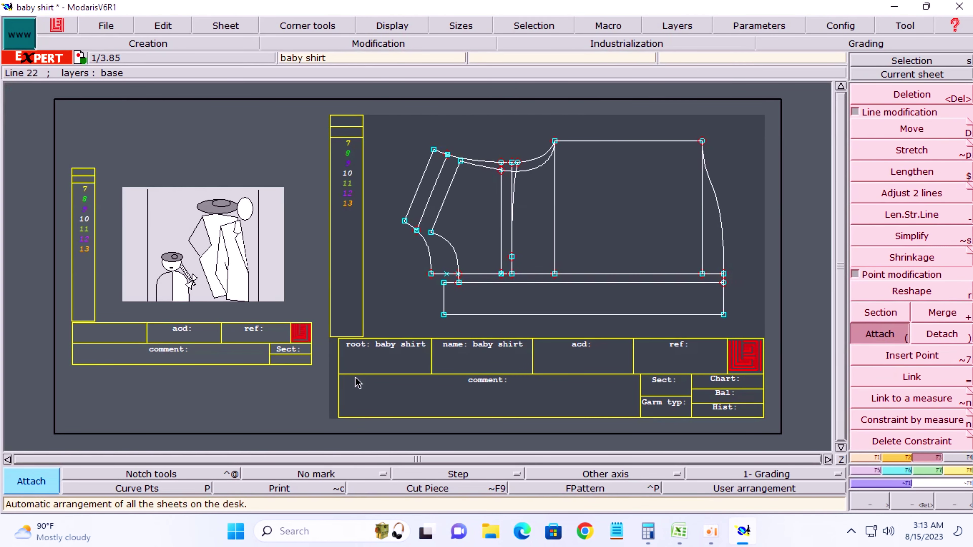
key(ctrl+n)
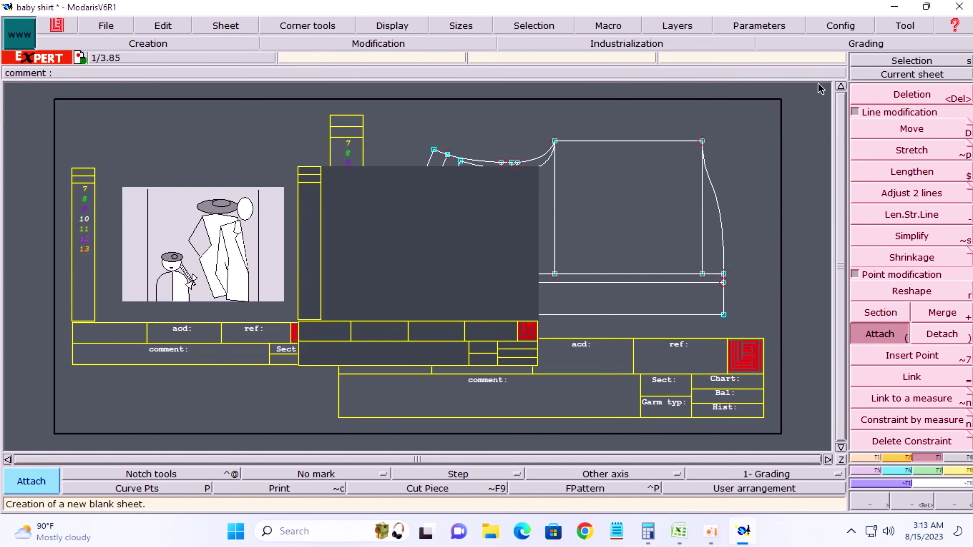
click(881, 76)
click(465, 253)
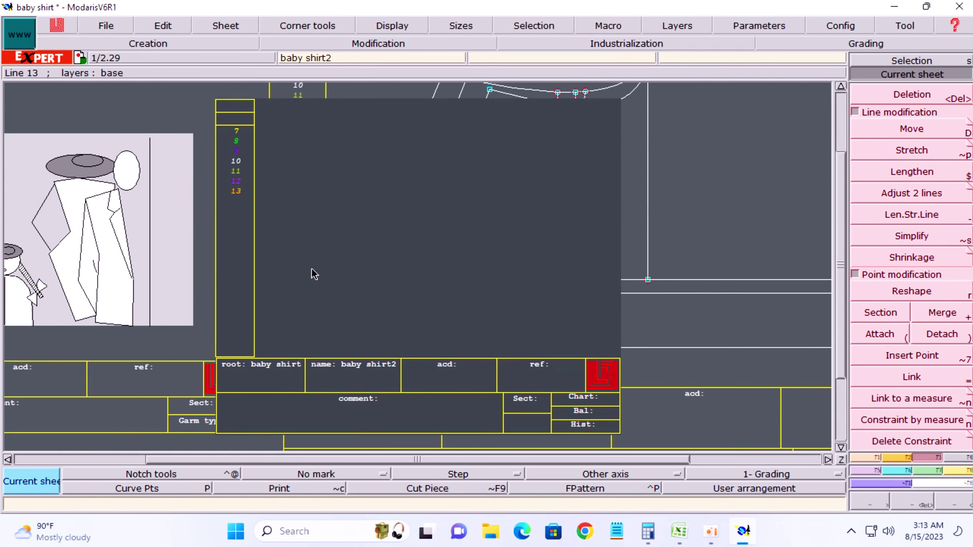
Draw a 28.70 cm wide by 15.50 cm high rectangle on baby shirt2, then switch to Excel.
key(shift+r)
click(270, 171)
click(534, 317)
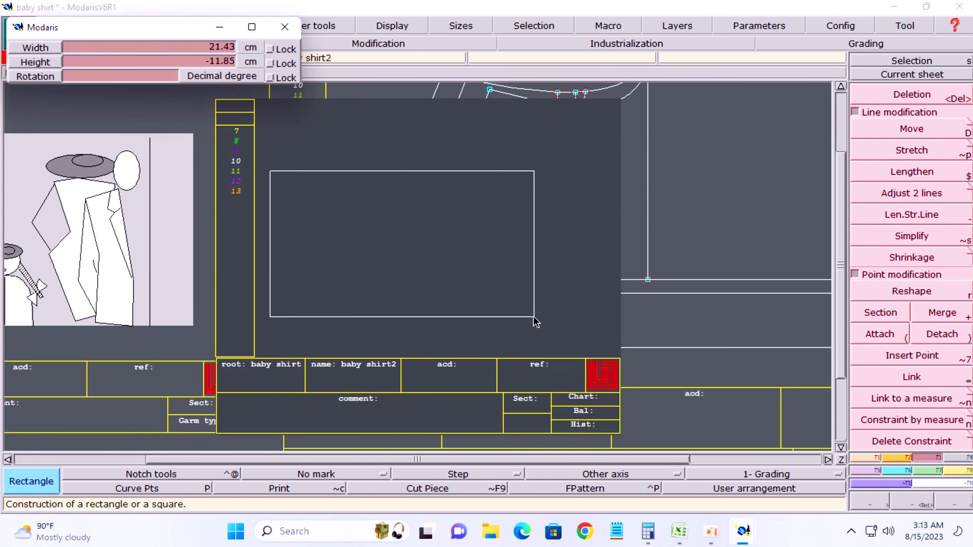
key(shift+Tab)
text(1)
key(shift+Tab)
text(2)
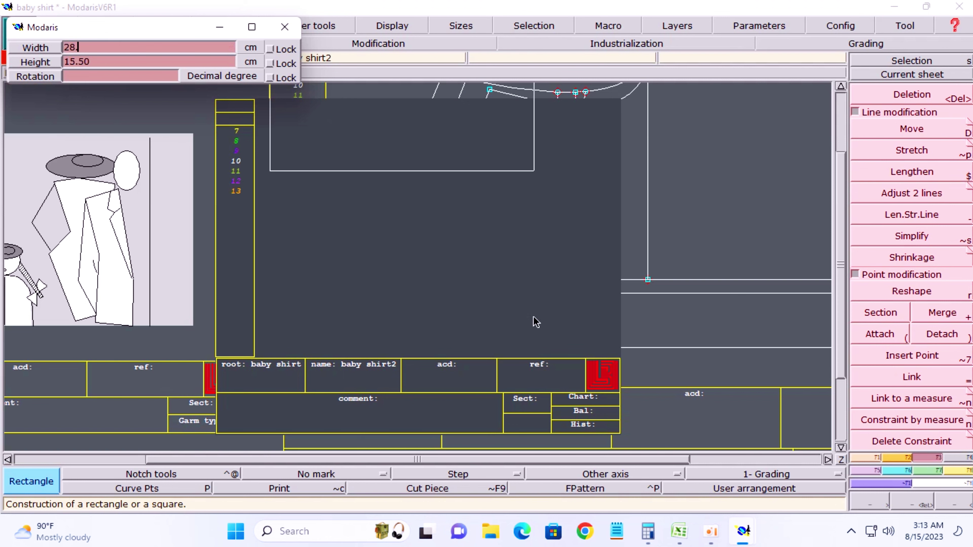
key(Return)
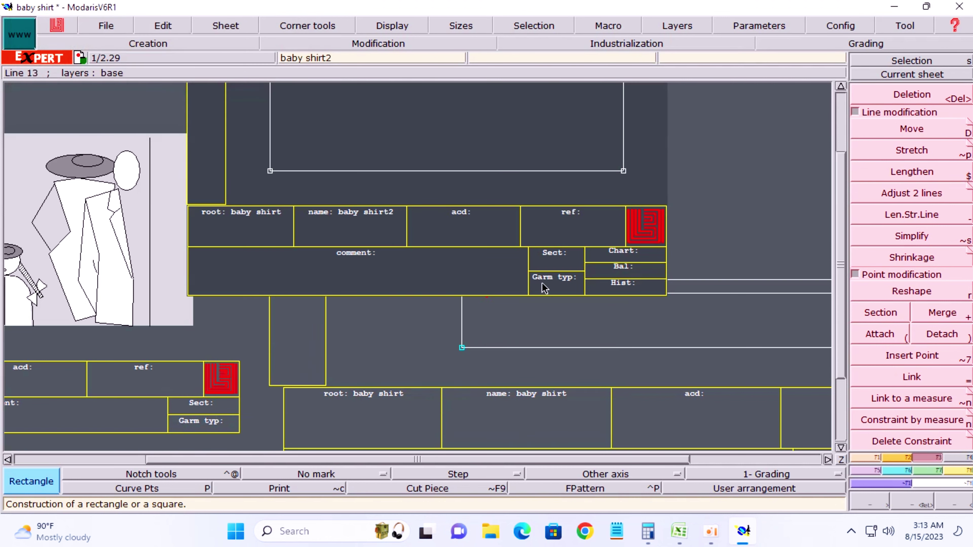
click(679, 531)
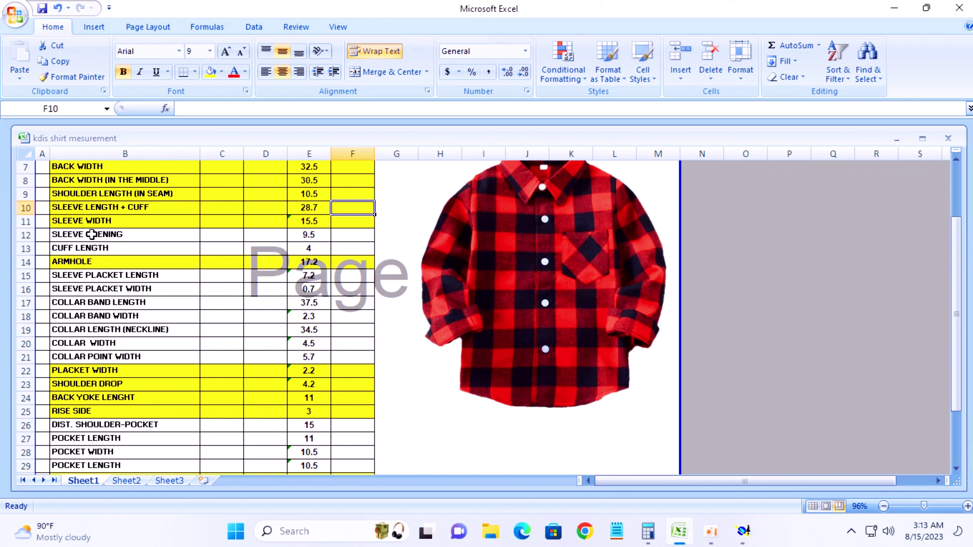
Fill the CUFF LENGTH row B13:F13 yellow and return to the Modaris rectangle sheet.
click(77, 248)
drag(77, 248, 353, 249)
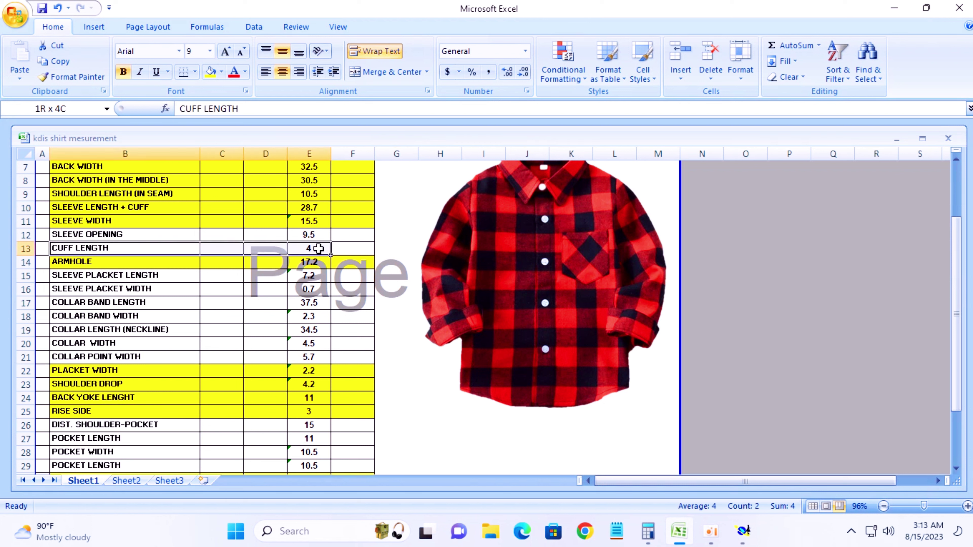
click(211, 72)
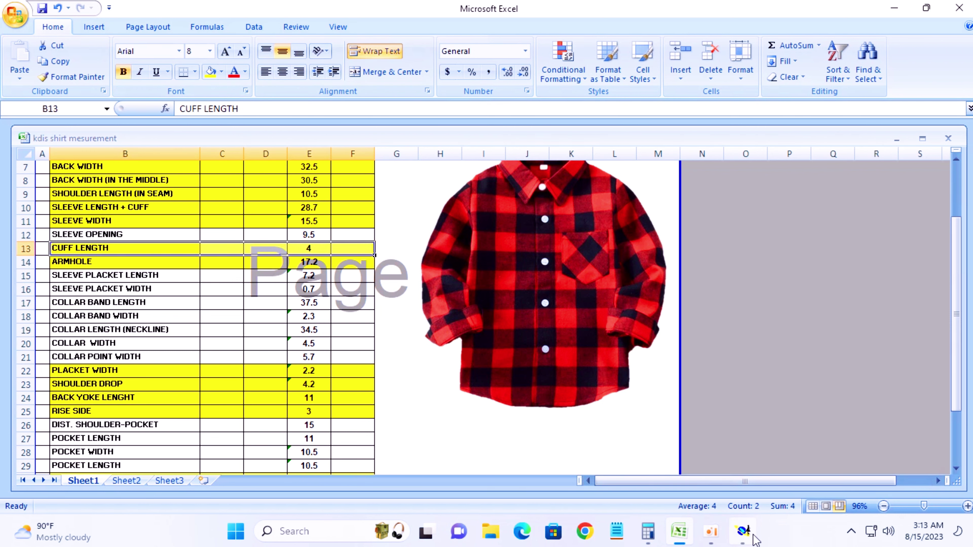
click(743, 530)
scroll(453, 258, up, 2)
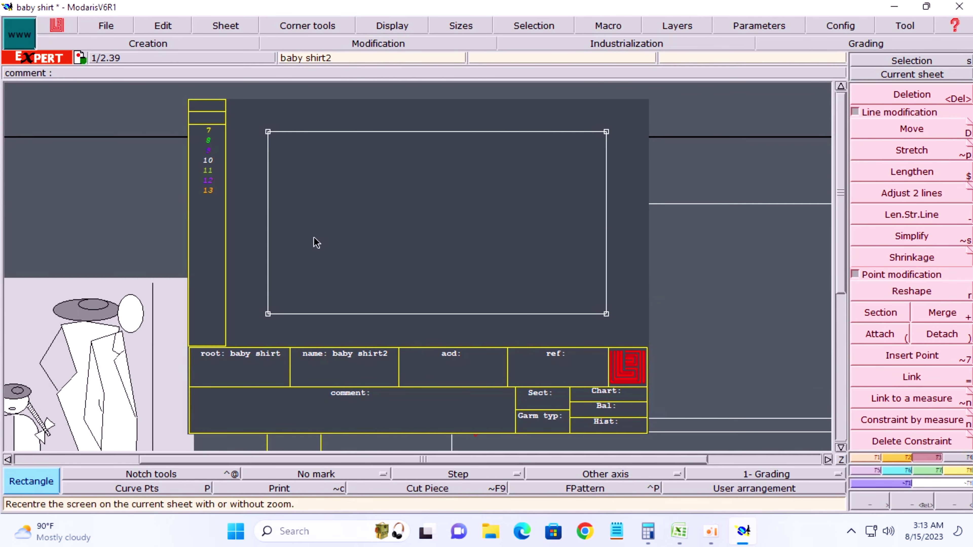
Add a line parallel to the rectangle's left edge, 4 cm inside, then check Excel.
key(slash)
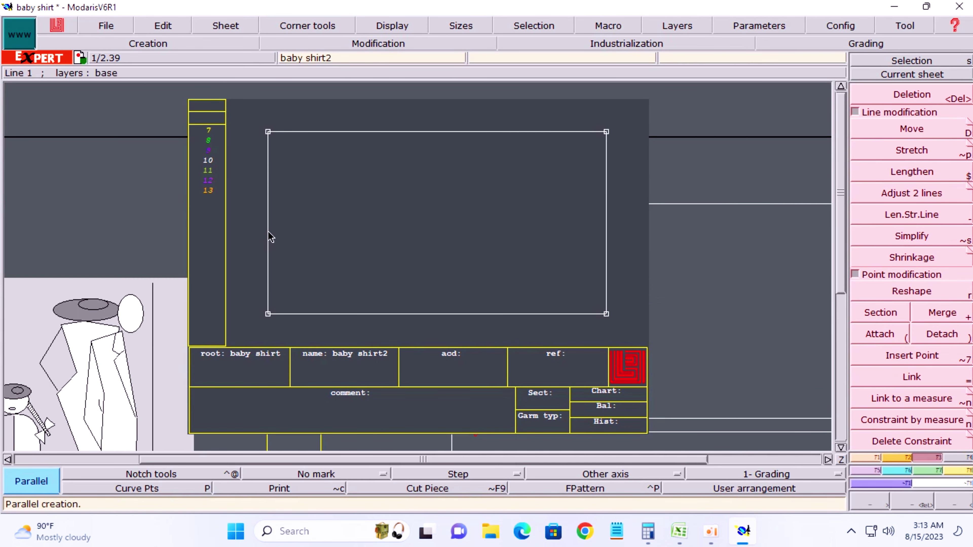
click(269, 233)
text(4)
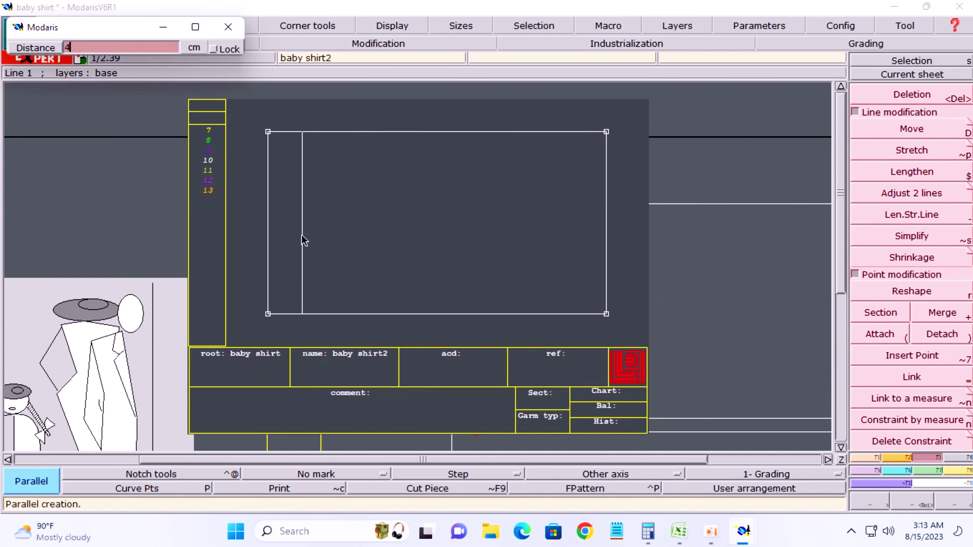
key(Return)
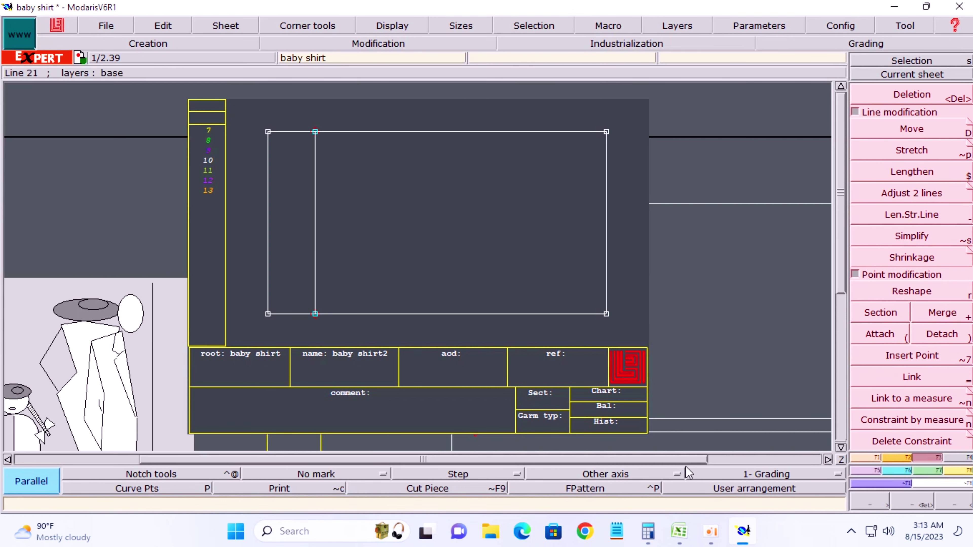
click(679, 531)
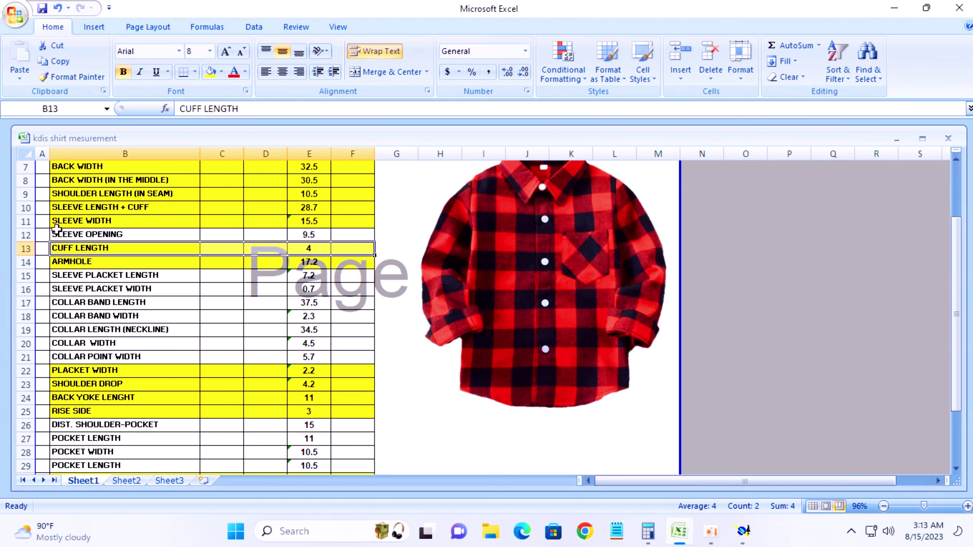
Fill the SLEEVE OPENING row yellow and compute 9.5 × 2 = 19 in Calculator.
drag(59, 234, 346, 237)
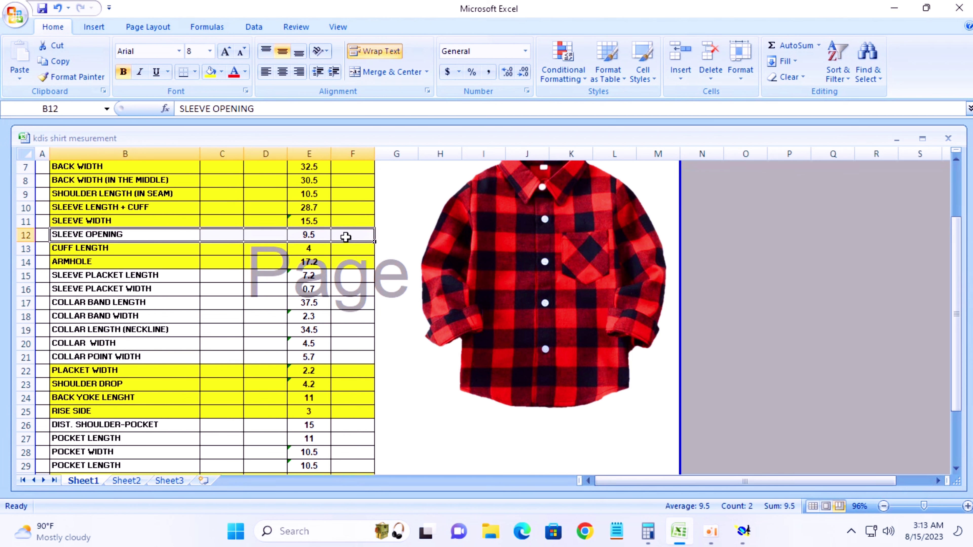
click(210, 72)
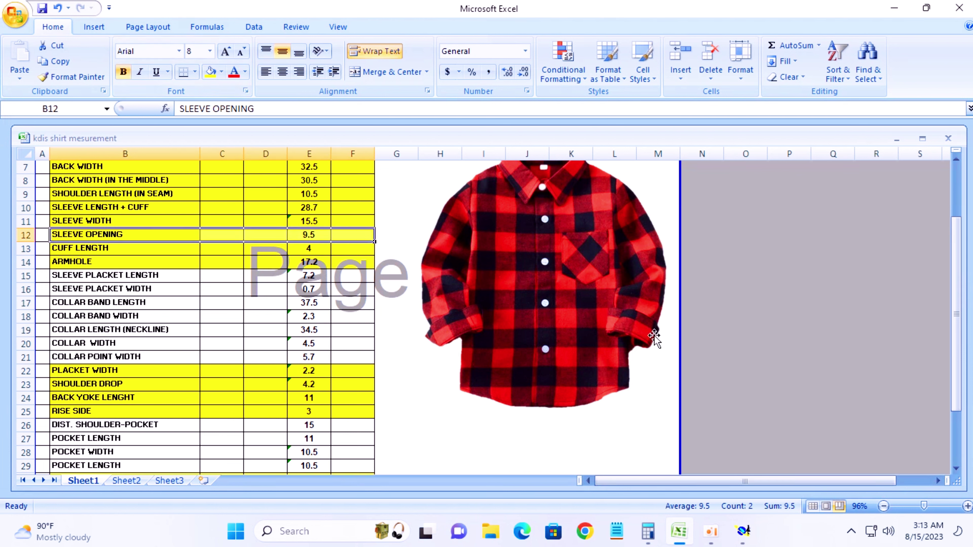
click(647, 533)
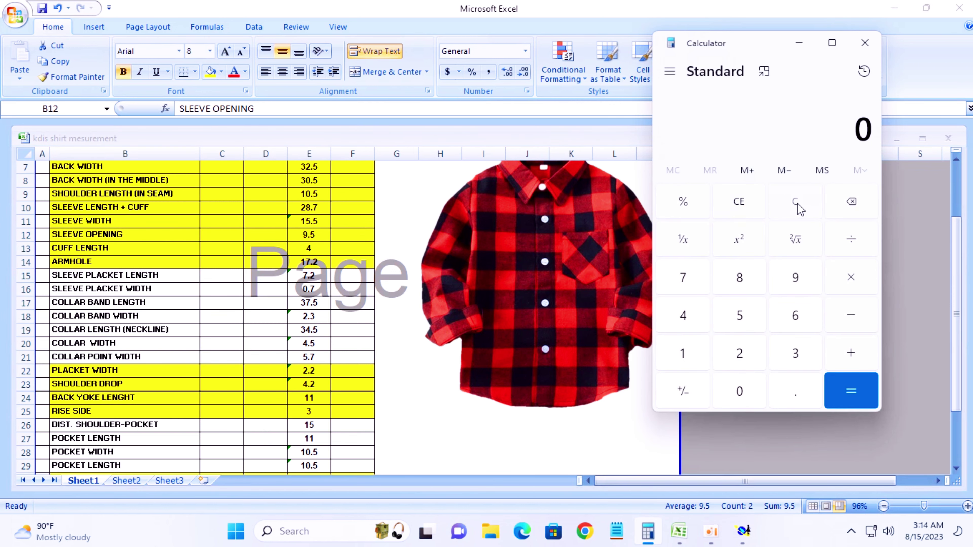
click(796, 278)
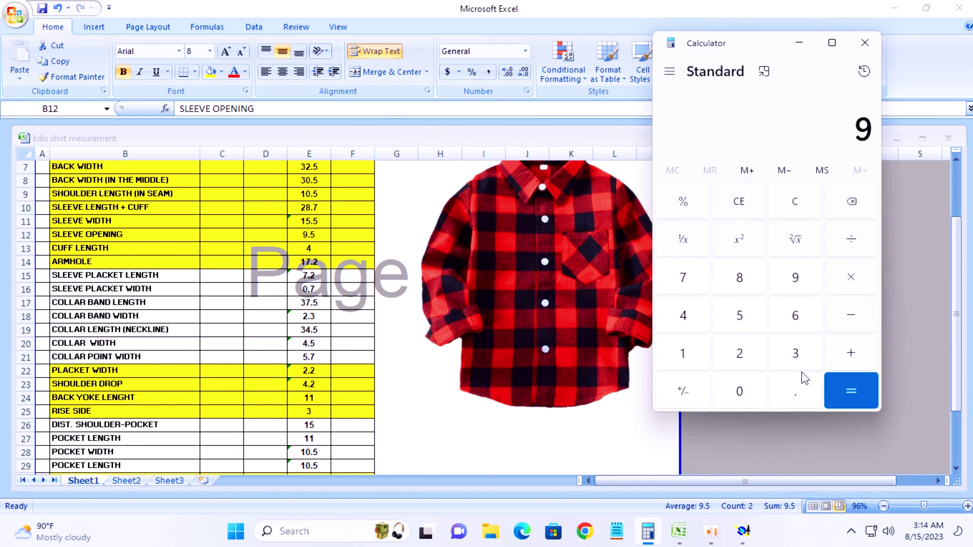
click(796, 391)
click(740, 315)
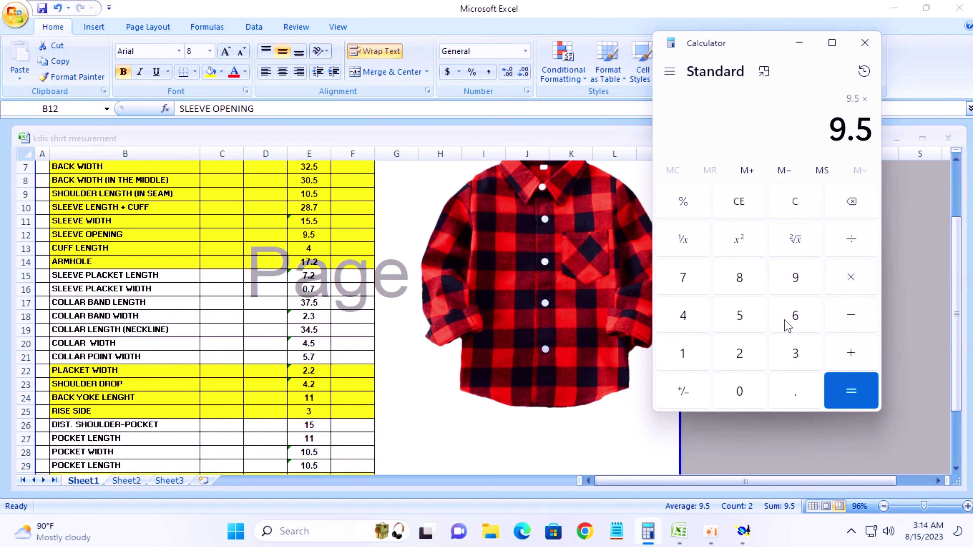
click(732, 358)
click(856, 393)
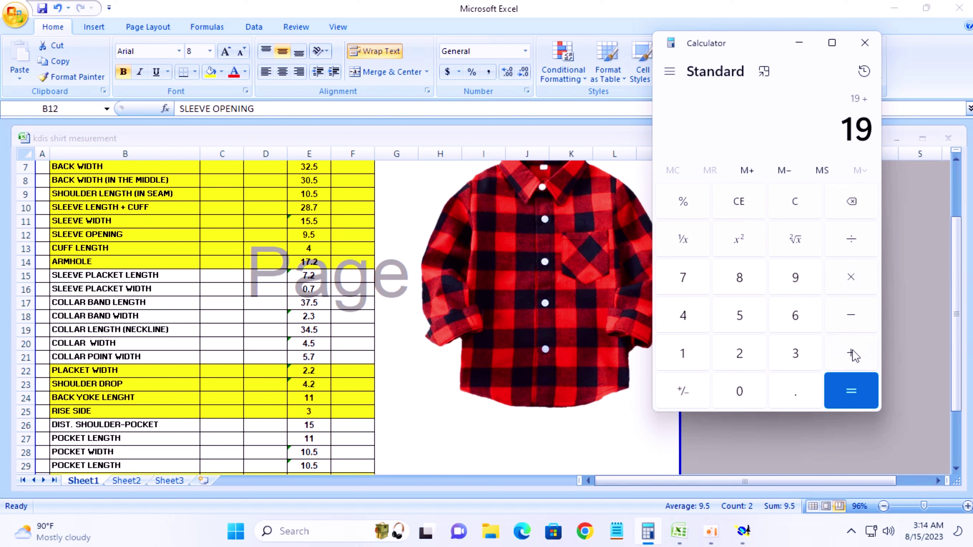
Add 2.5 and divide by 2 to get 10.75, then return to Modaris.
click(738, 356)
click(789, 394)
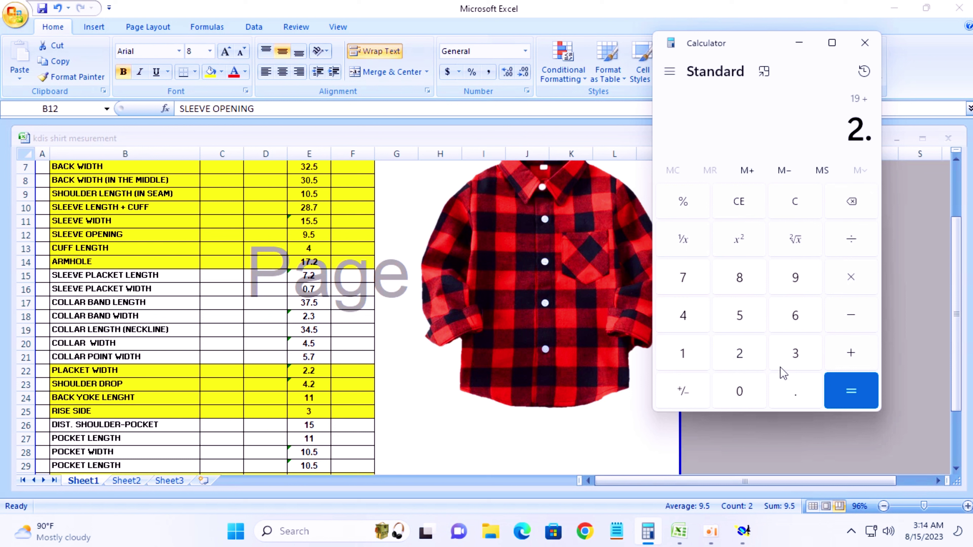
click(740, 320)
click(851, 390)
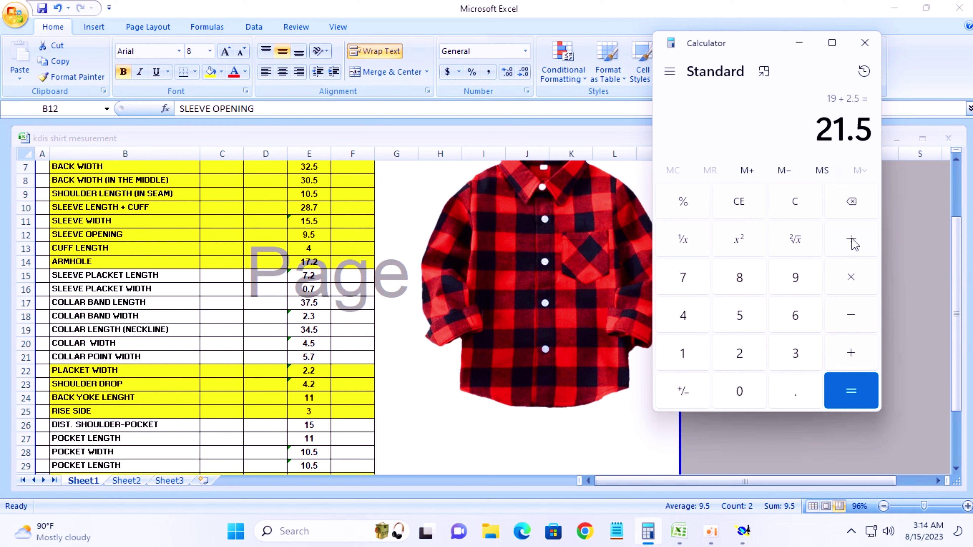
click(738, 355)
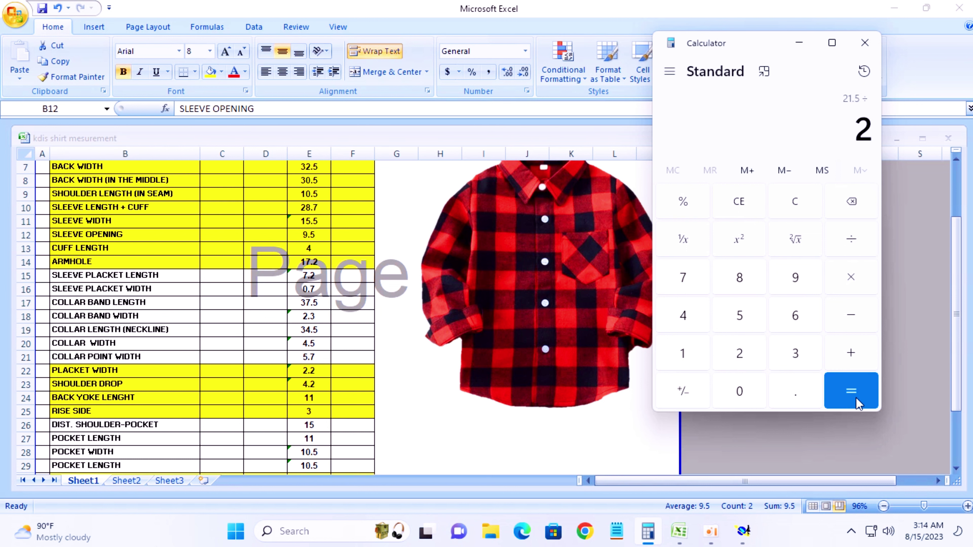
click(849, 387)
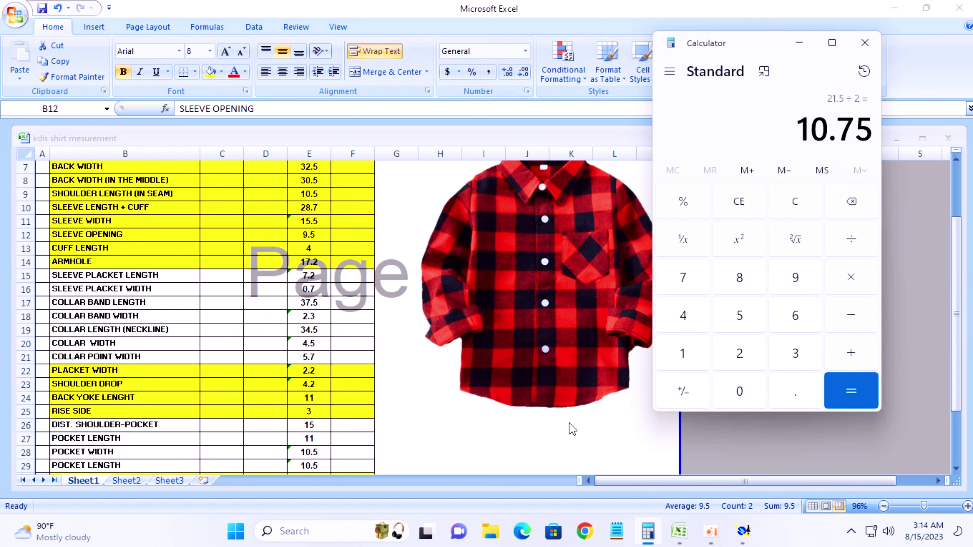
click(745, 534)
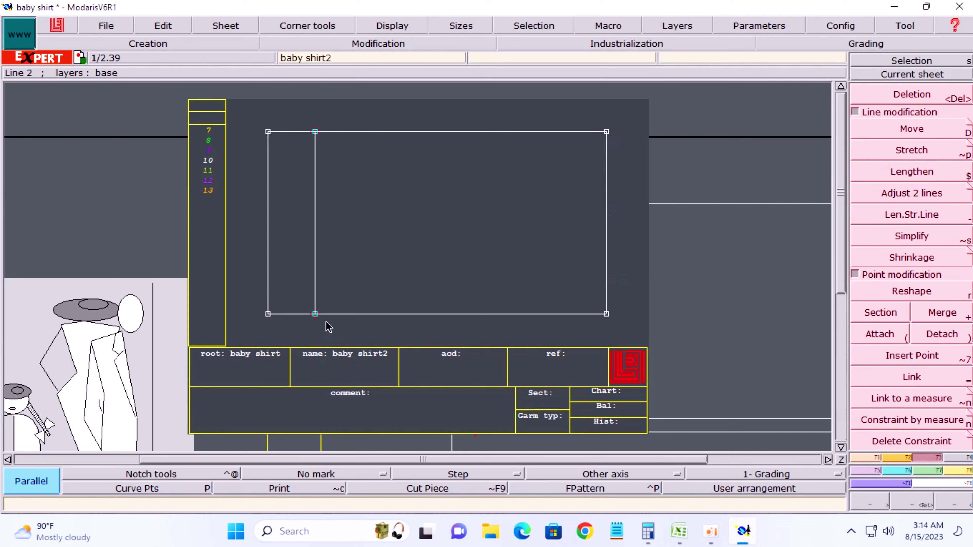
Place points 10.75 cm along the left edge and on the inner parallel line, then insert them.
key(ctrl+d)
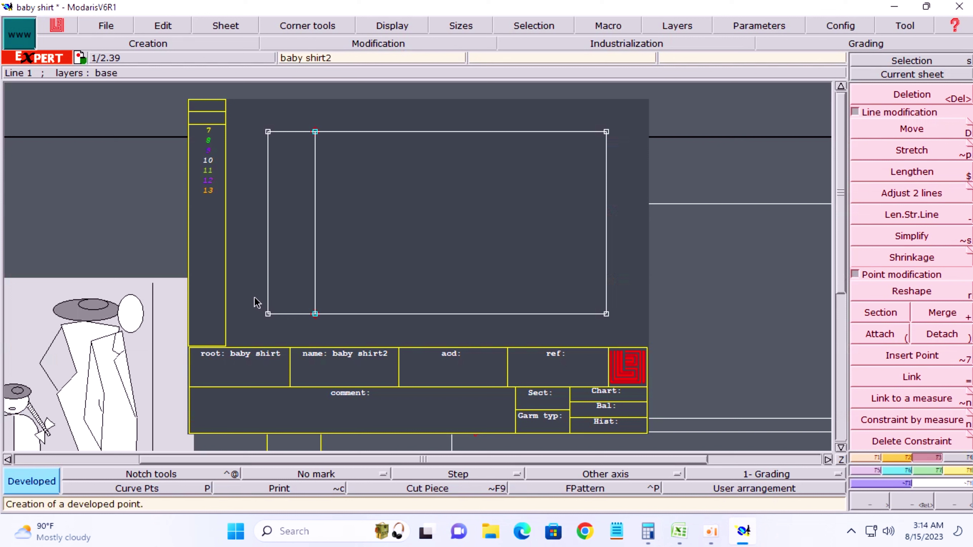
click(268, 312)
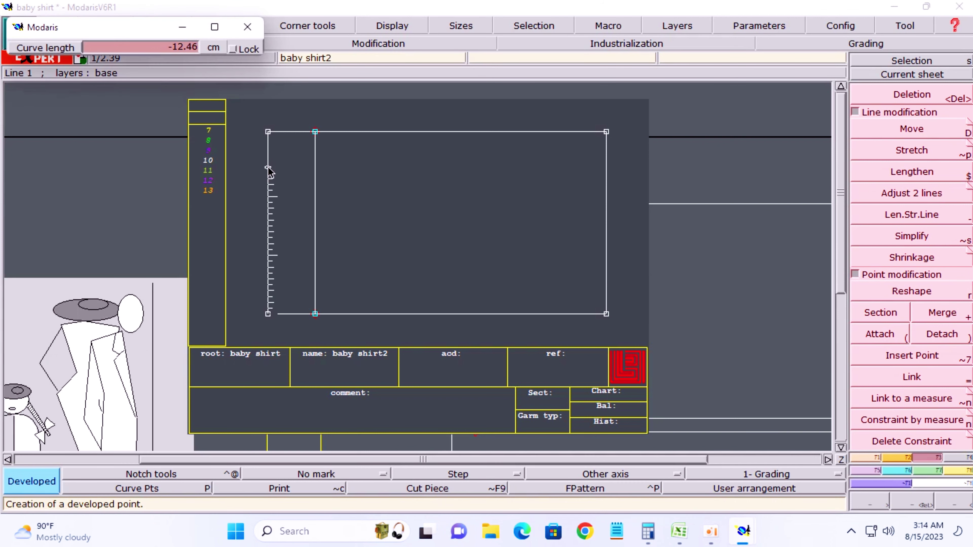
key(BackSpace)
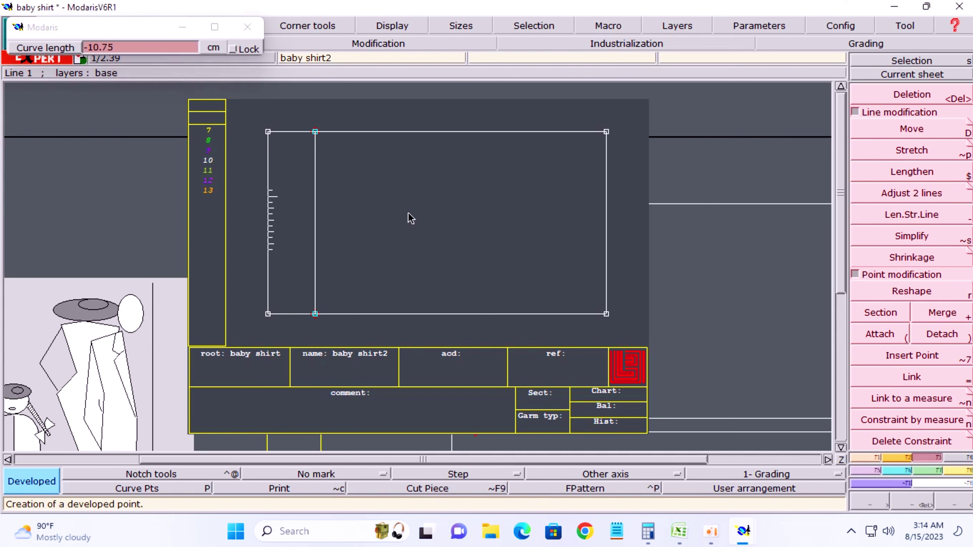
key(Return)
click(316, 275)
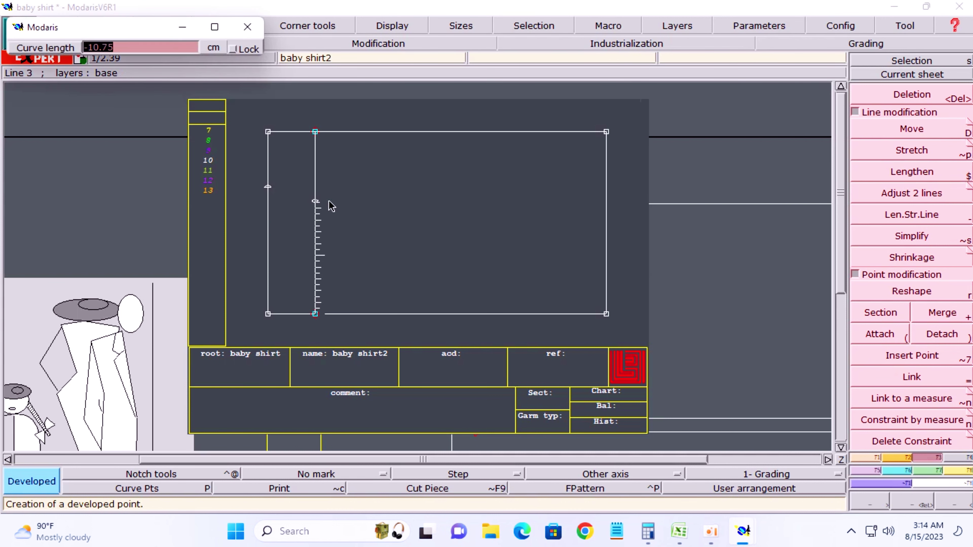
key(BackSpace)
key(Return)
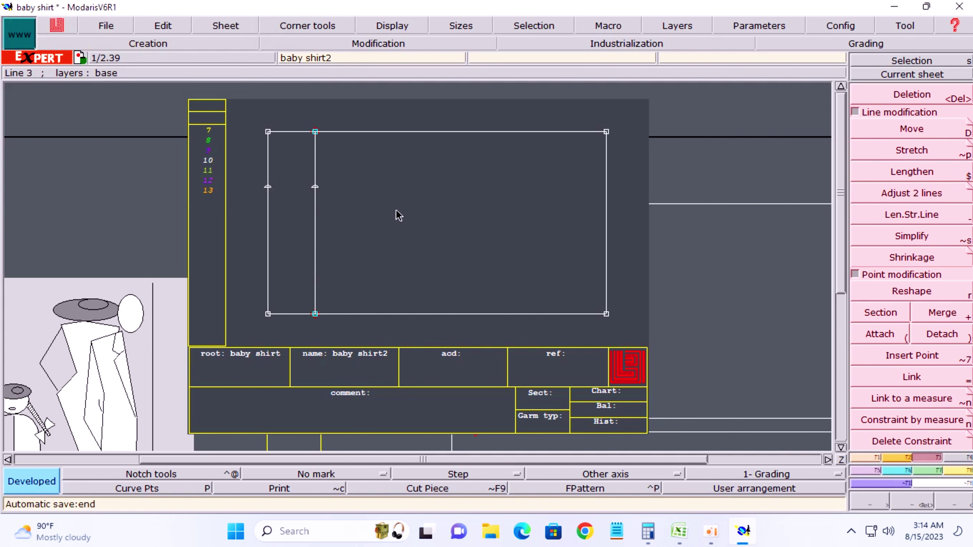
key(alt+7)
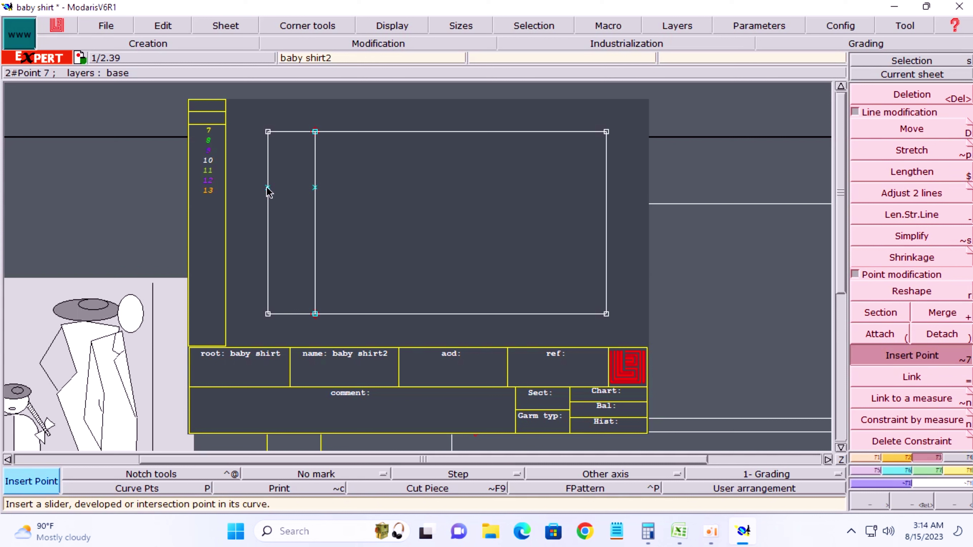
Draw a short line from the left-edge point to the inner vertical line and zoom in.
key(b)
click(268, 187)
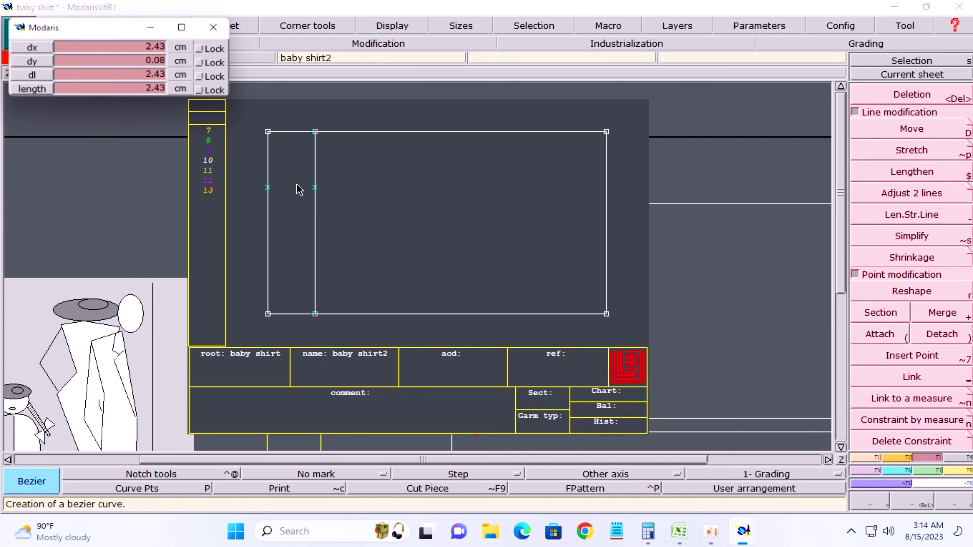
click(315, 188)
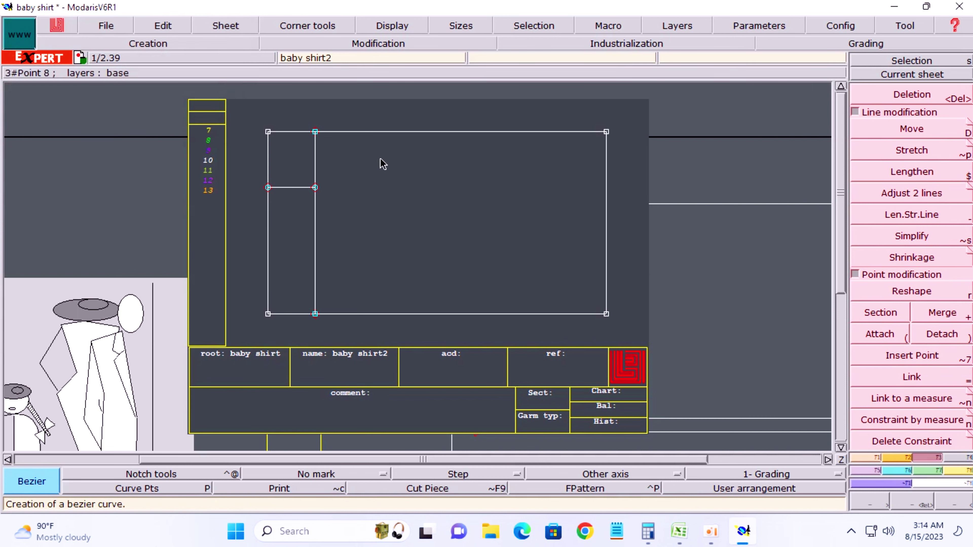
key(z)
drag(217, 122, 415, 194)
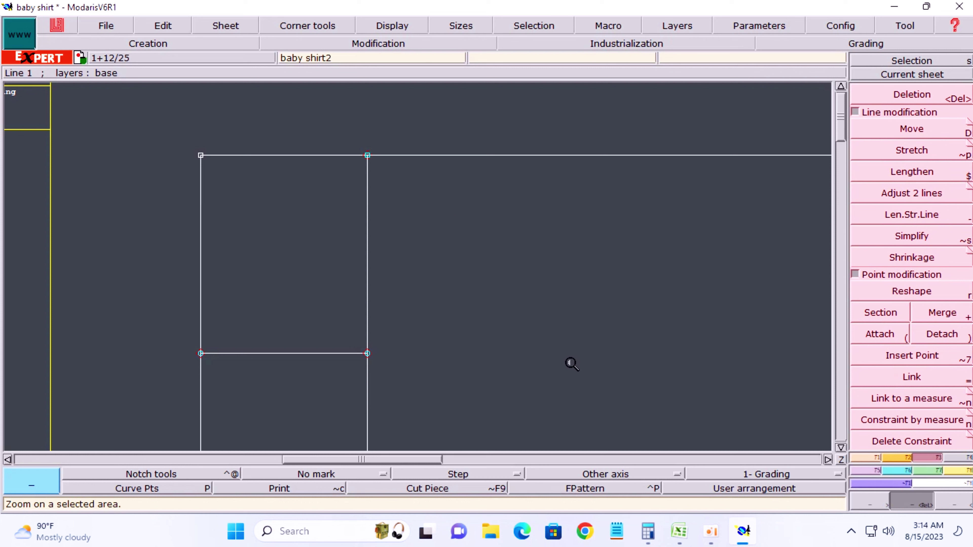
Cancel the pending notch and save the pattern, continuing past the anomalies warning.
right_click(529, 403)
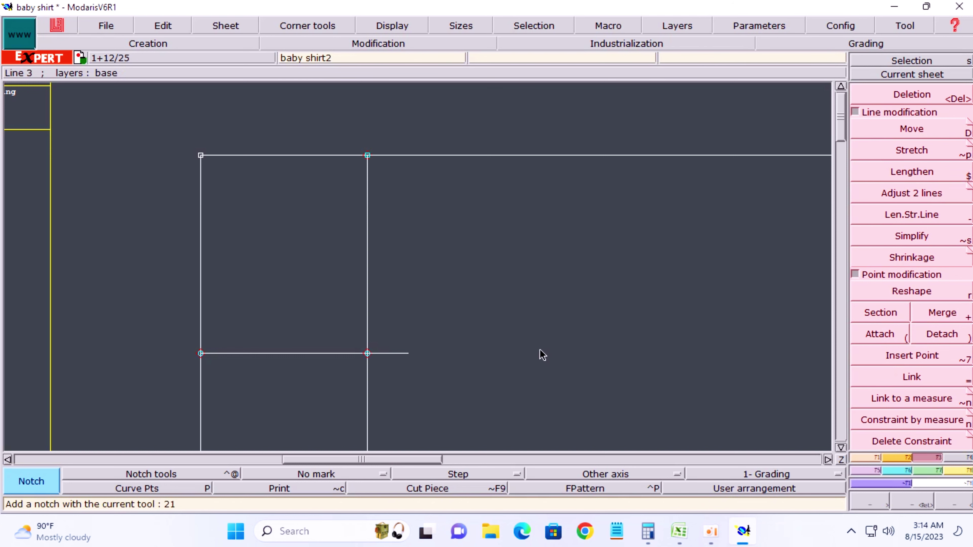
key(Escape)
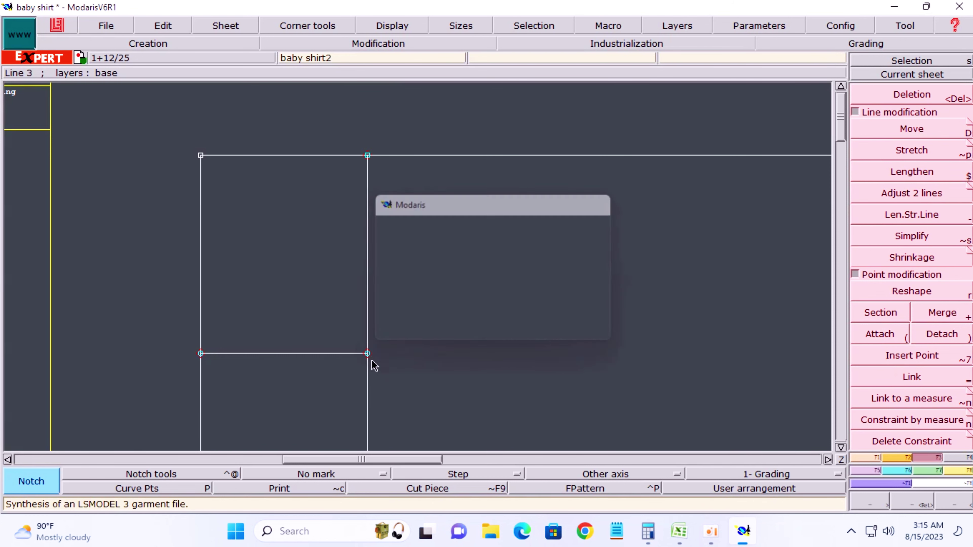
key(ctrl+s)
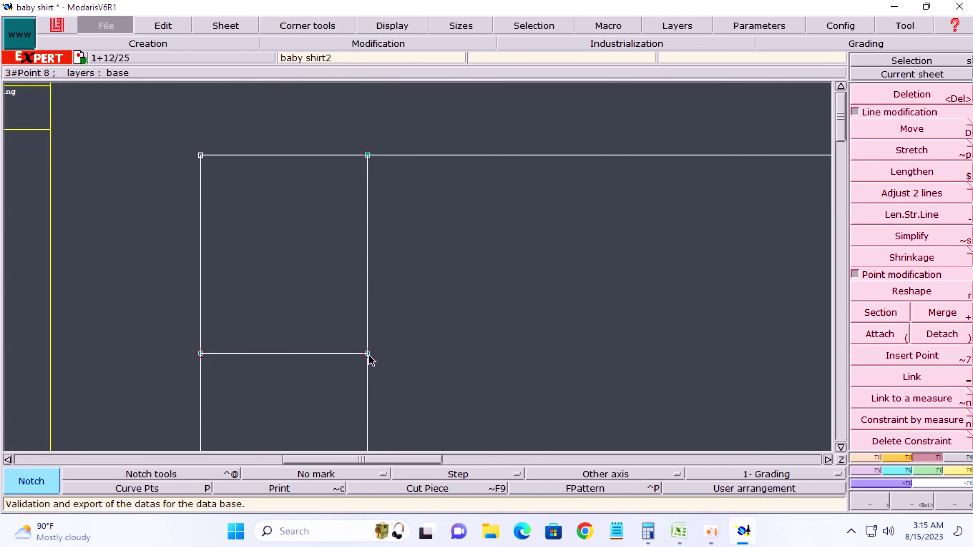
click(428, 349)
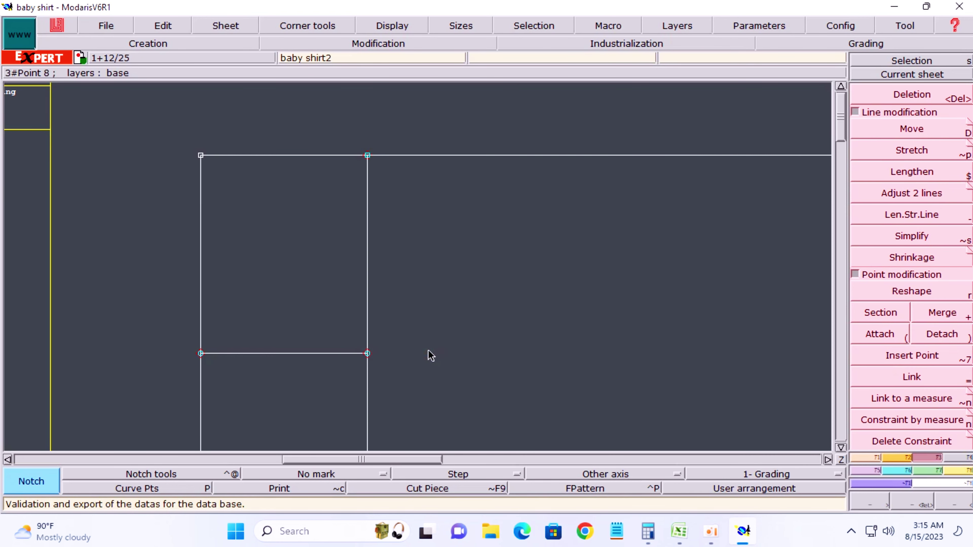
Place a point 1.35 cm up the inner vertical line, insert it, and zoom out.
key(d)
click(367, 354)
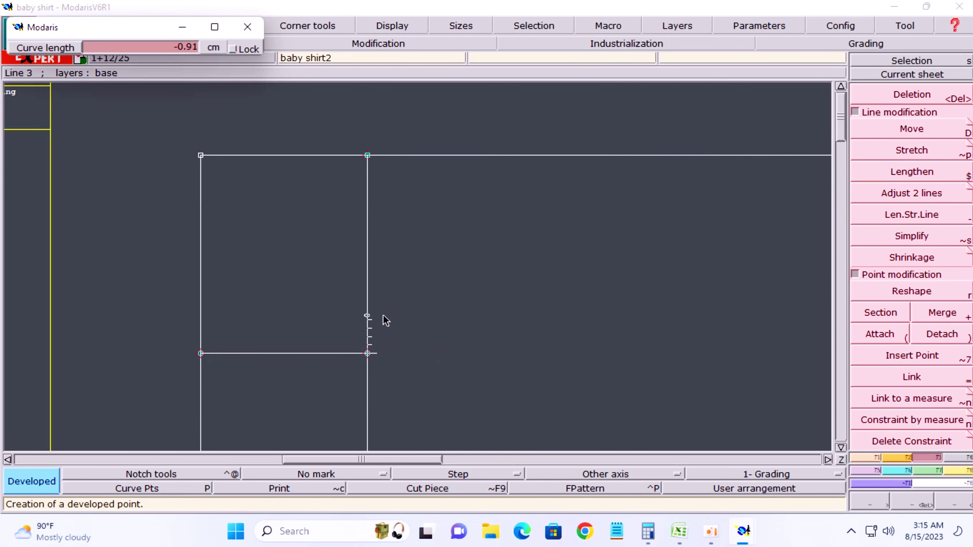
text(-1.35)
key(Return)
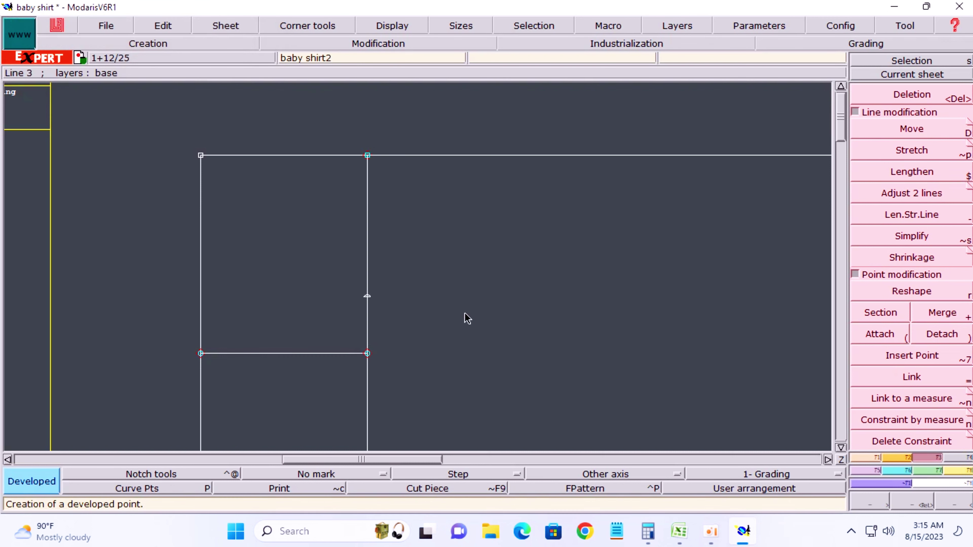
key(shift+7)
click(369, 296)
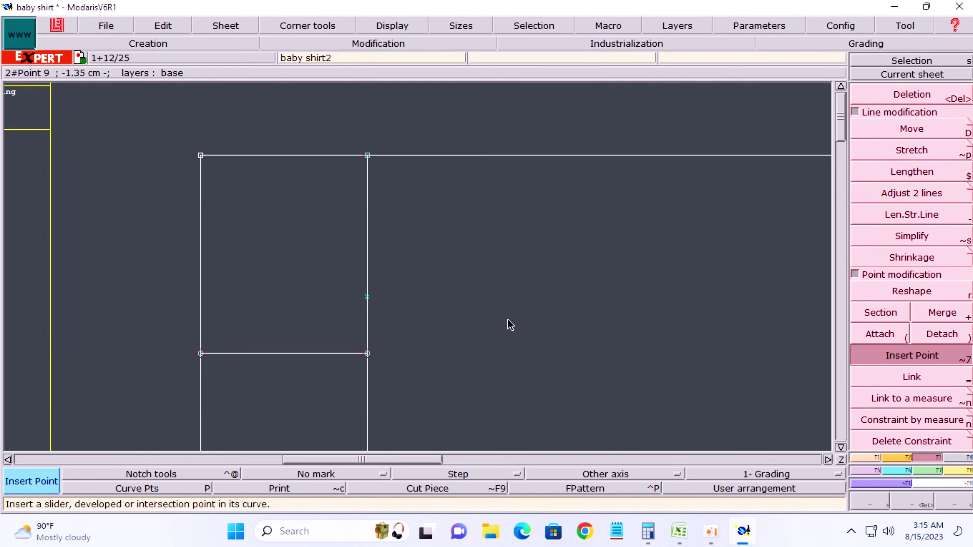
key(F3)
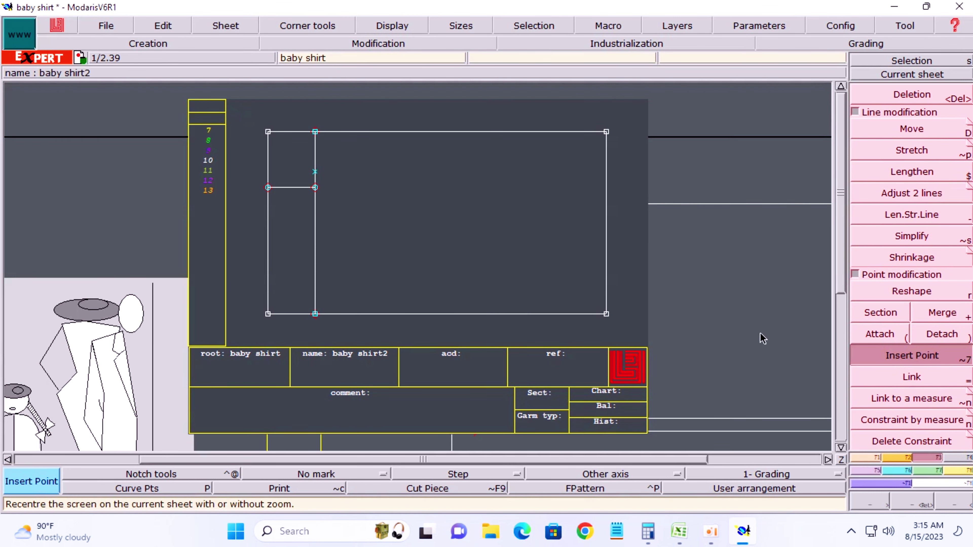
key(F2)
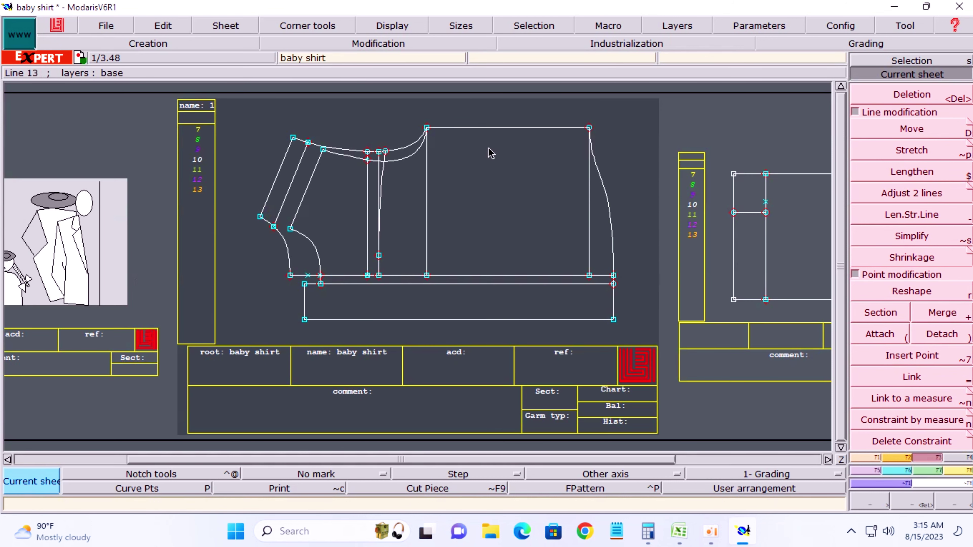
Zoom on the front neckline and open the measurement spreadsheet.
key(F1)
drag(249, 106, 568, 184)
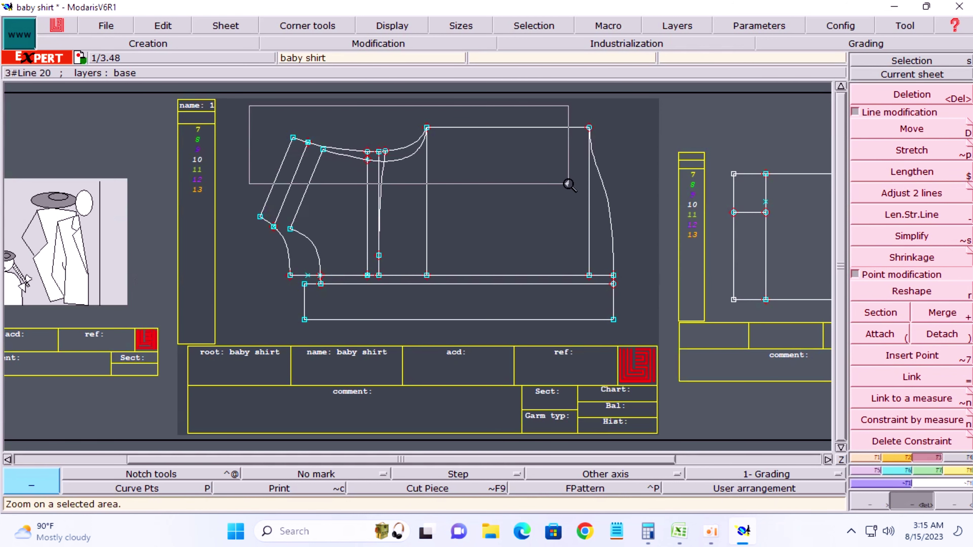
click(568, 184)
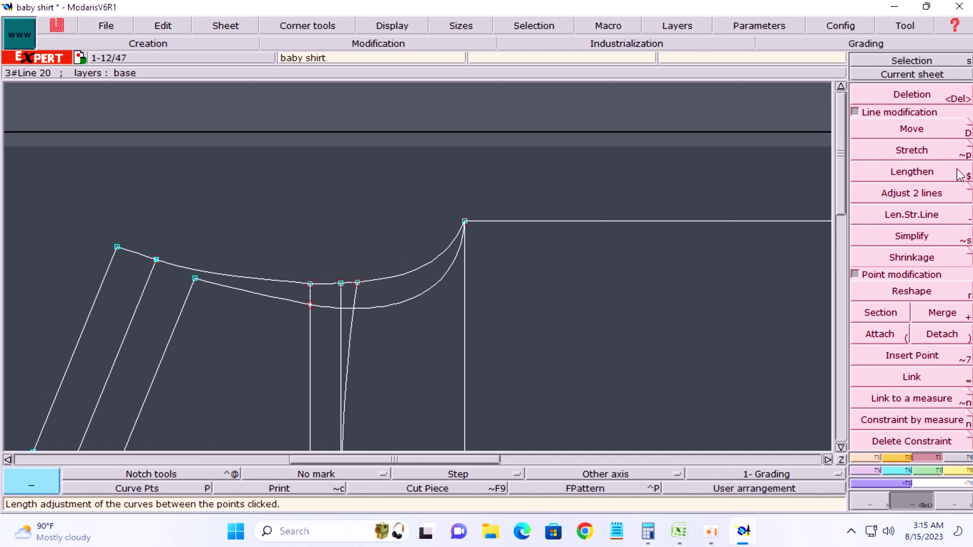
click(968, 472)
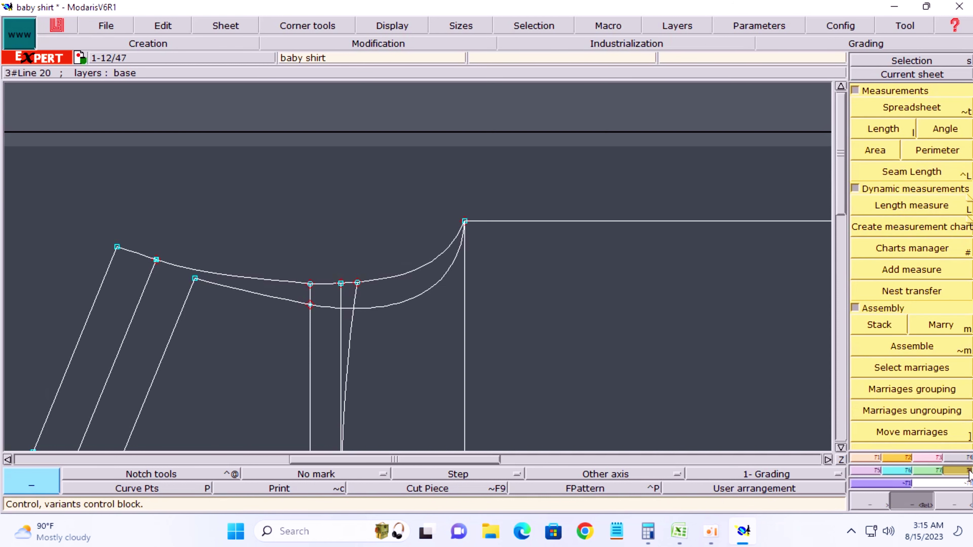
click(903, 108)
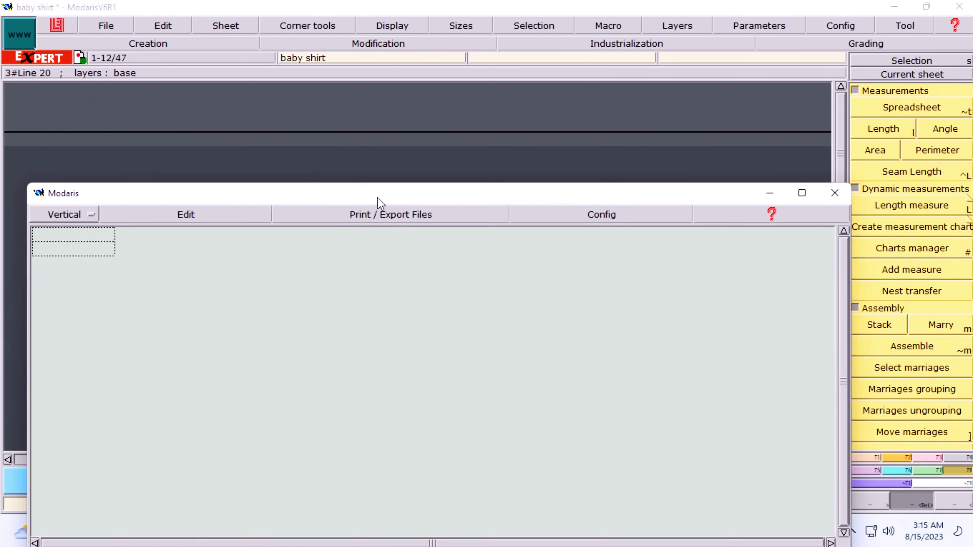
drag(377, 198, 309, 471)
Measure the four neckline segments: 1.96, 15.95, 9.67 and 5.64 cm.
click(884, 129)
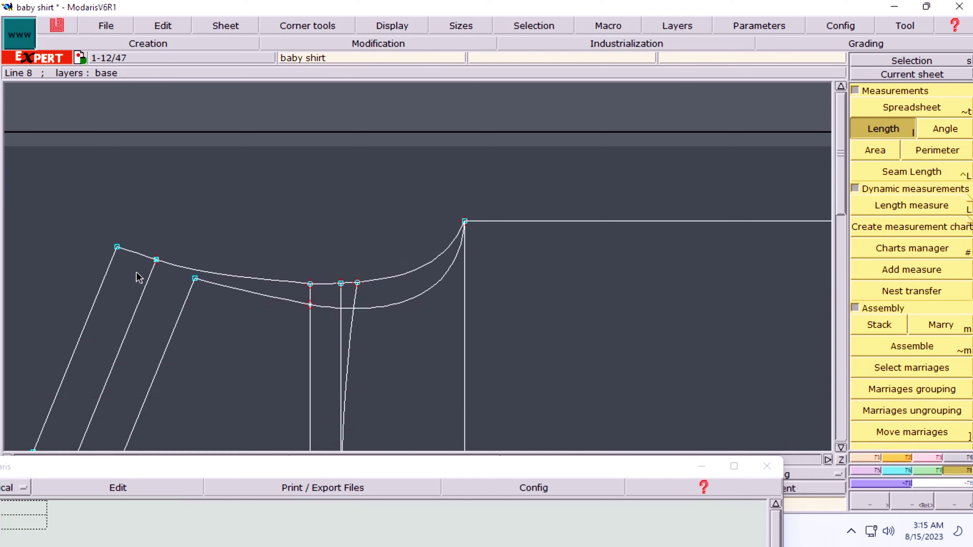
click(118, 248)
click(157, 259)
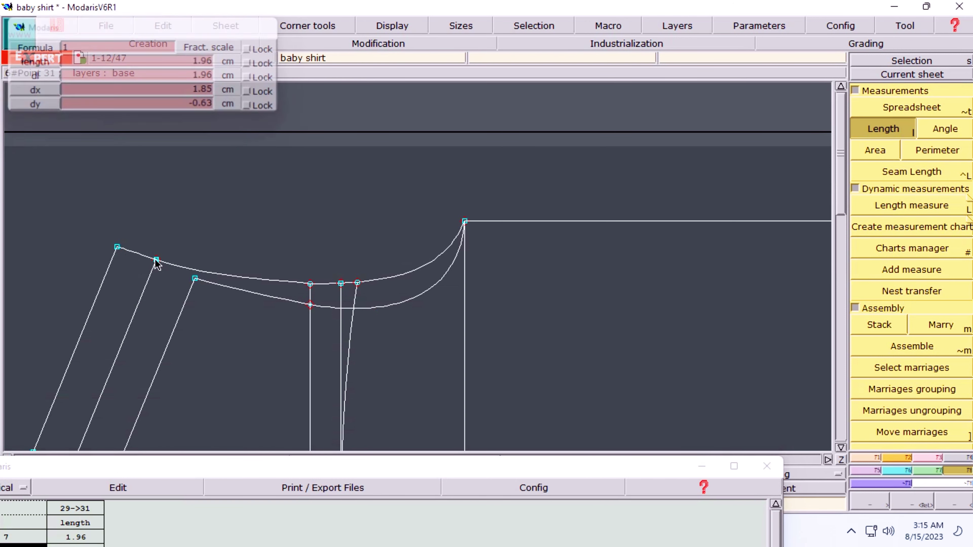
click(464, 222)
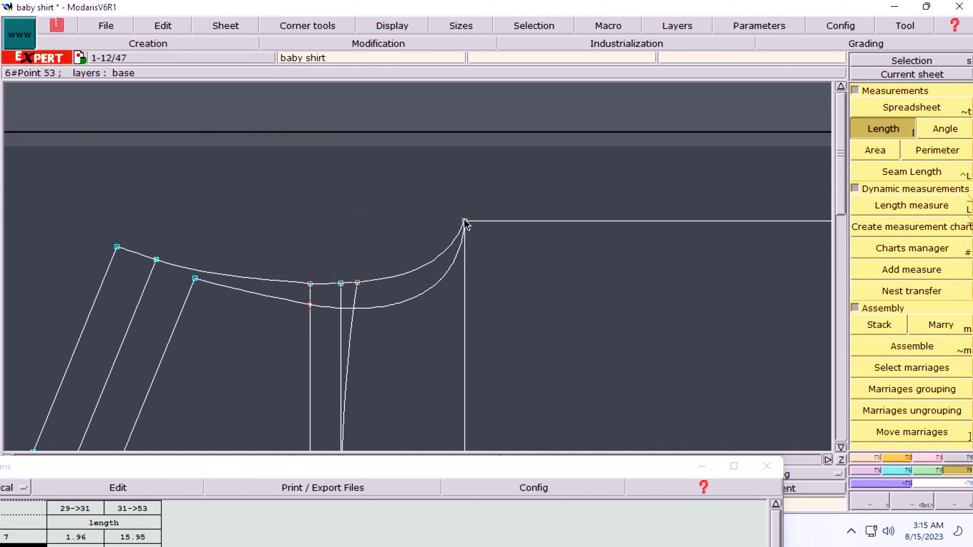
click(311, 305)
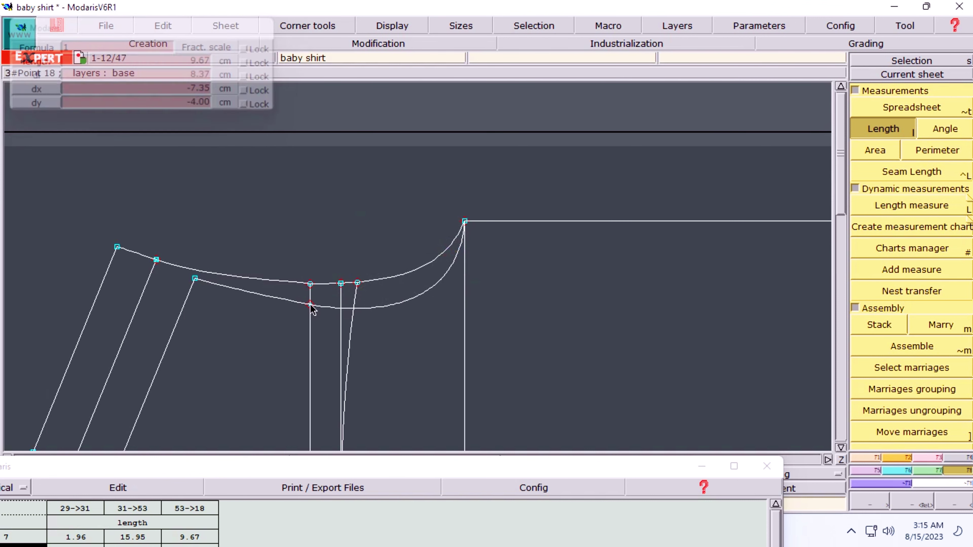
click(195, 278)
Hold the measurements with a 33.22 cm cumulative total and close the table.
drag(322, 473, 419, 165)
click(215, 178)
click(164, 221)
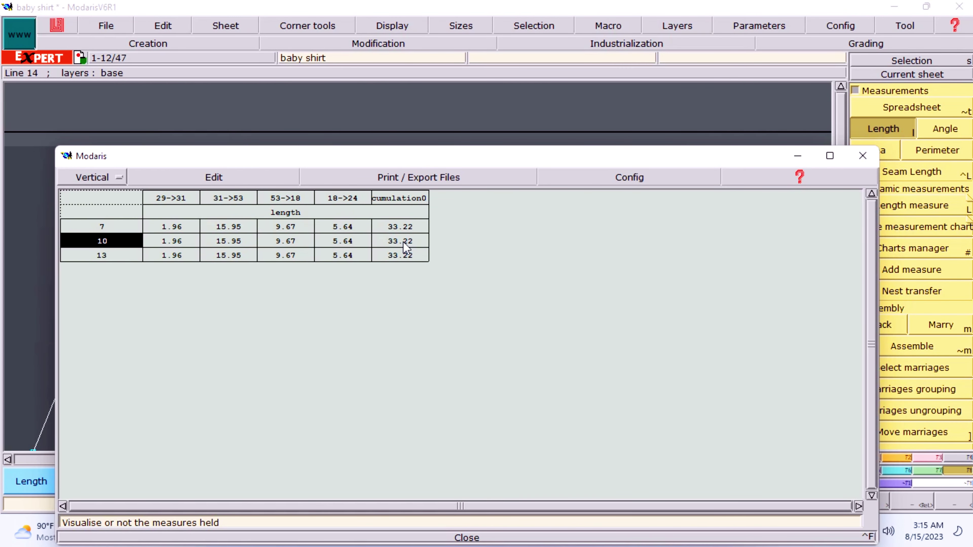
drag(463, 169, 434, 75)
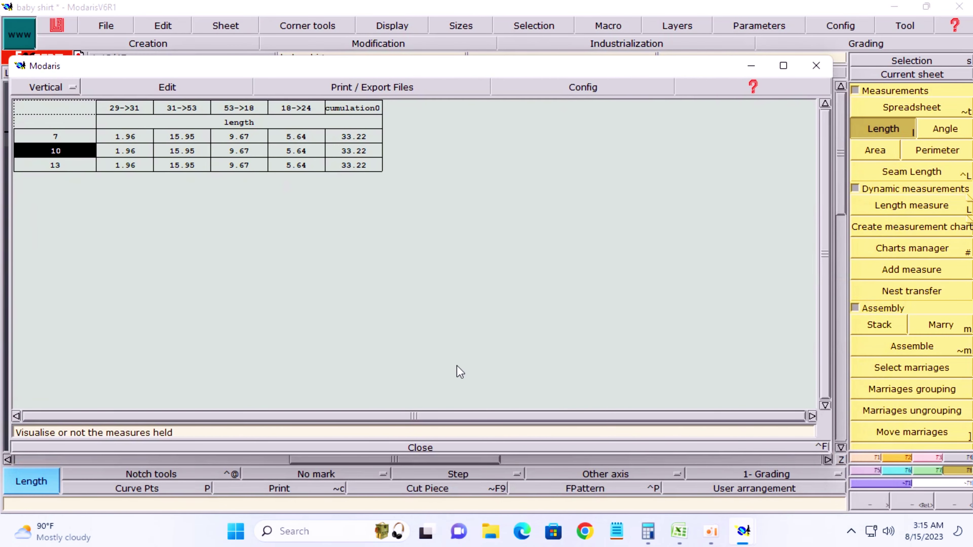
click(421, 447)
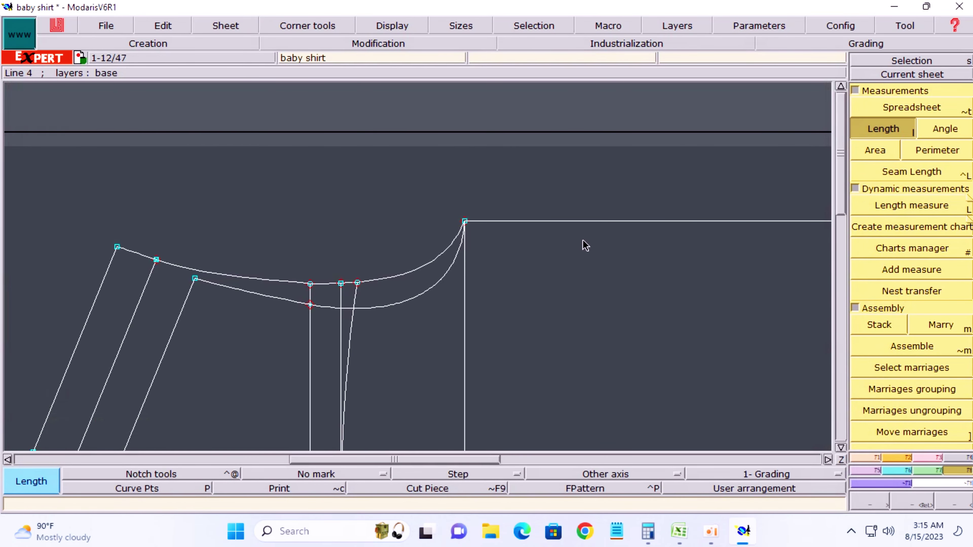
key(F5)
On the baby shirt2 sheet, add a parallel 6 cm inside the rectangle's right edge.
key(F6)
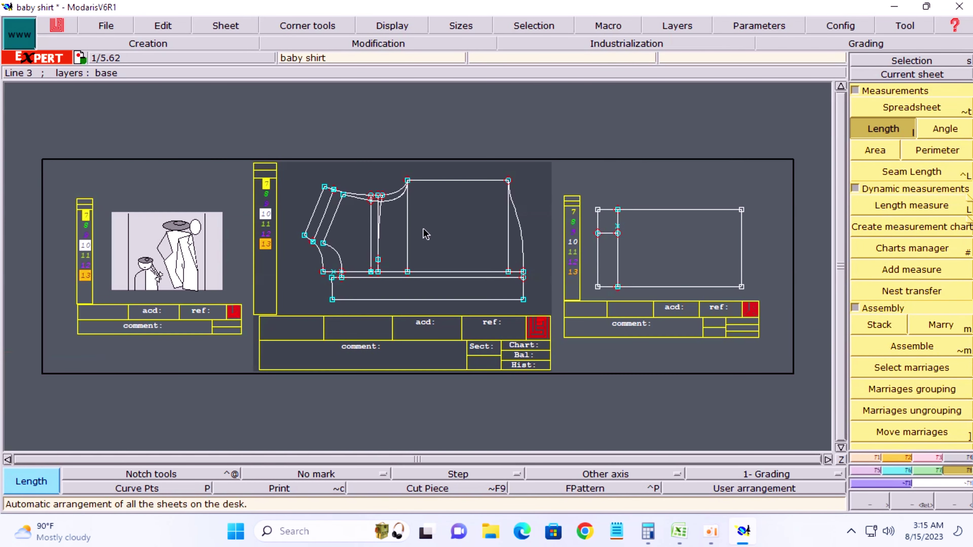
click(896, 74)
click(730, 259)
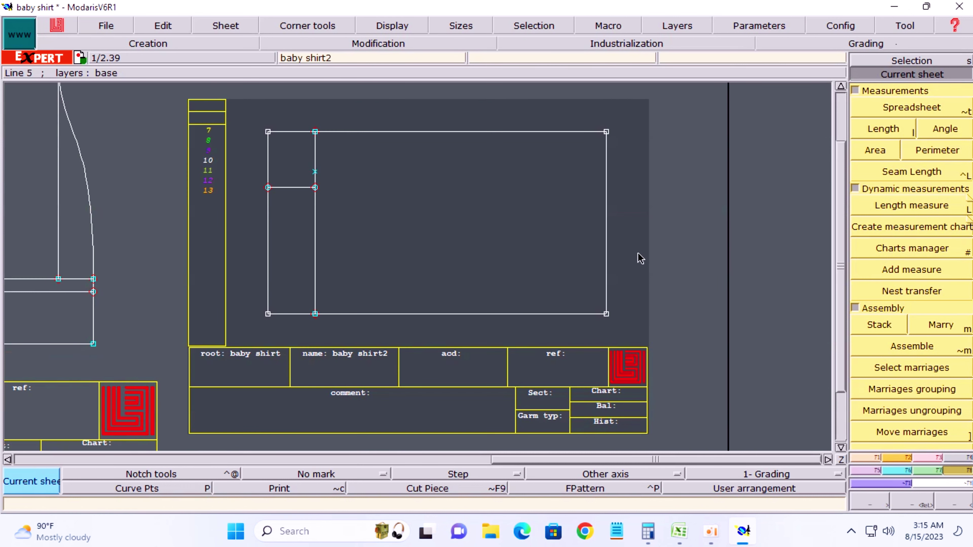
key(p)
click(606, 230)
text(6)
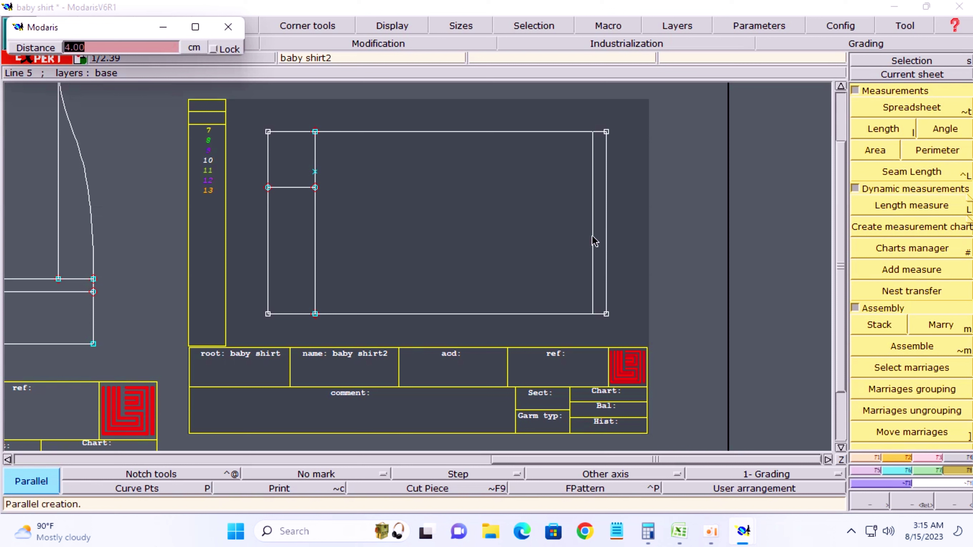
key(Return)
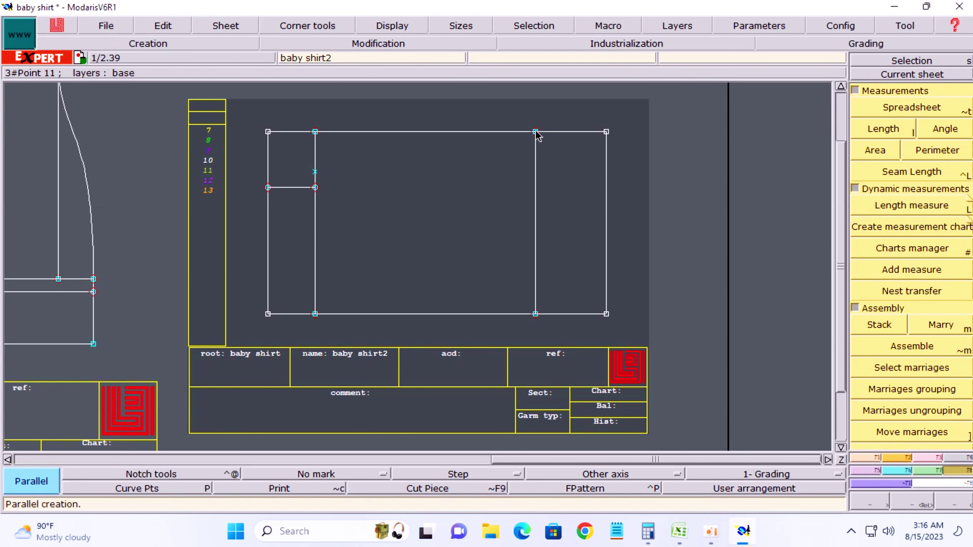
Draw a 16.88 cm diagonal from the parallel's top to the bottom-right corner.
key(b)
click(535, 132)
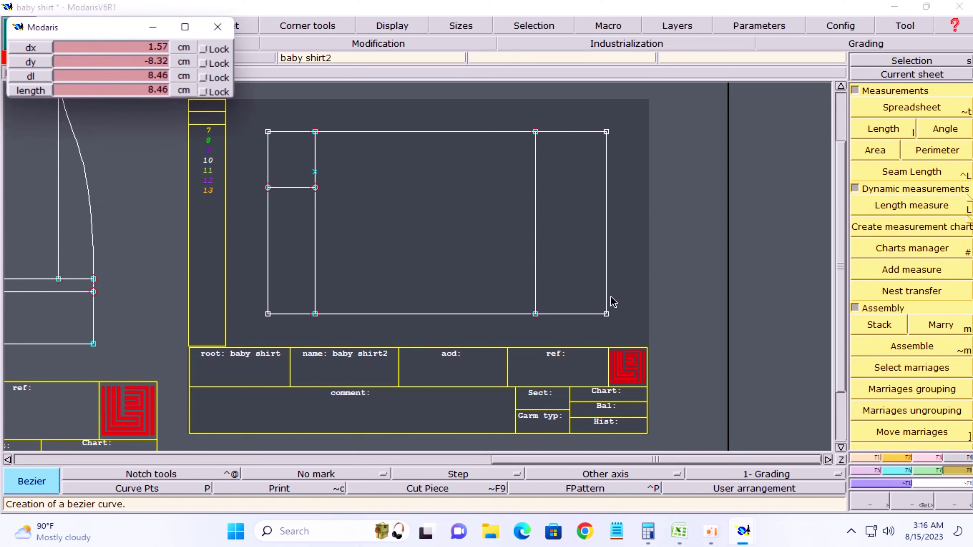
click(607, 315)
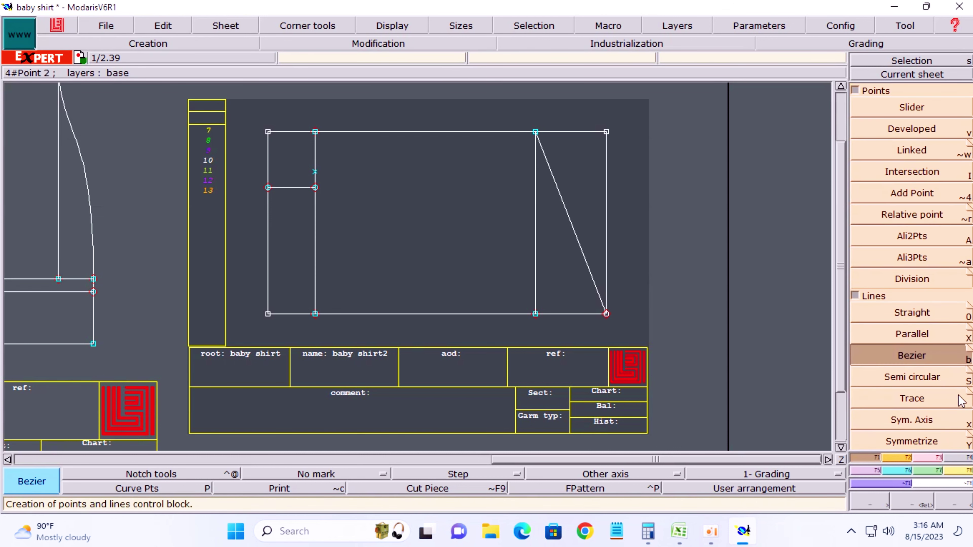
Turn on precision for all sizes in the parallel and symmetry options.
click(969, 333)
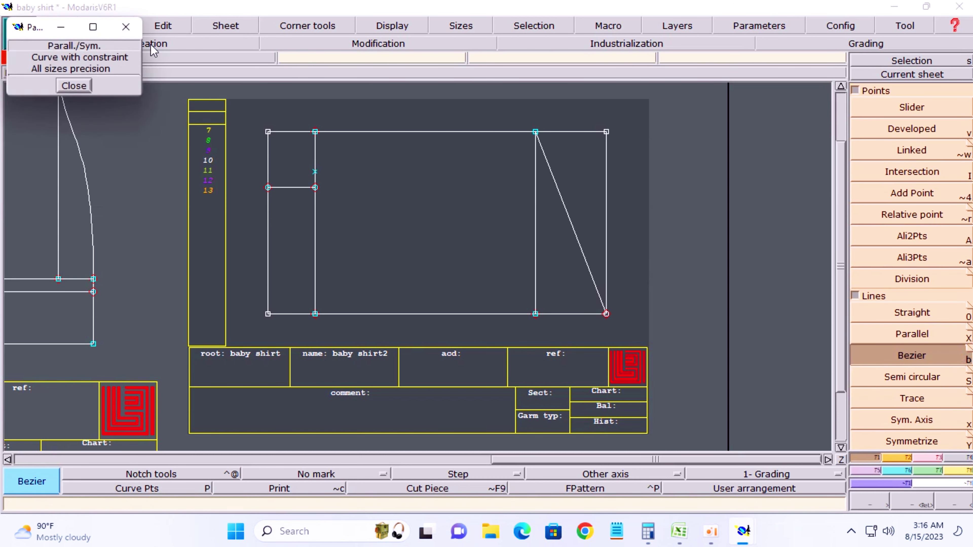
click(107, 68)
click(70, 89)
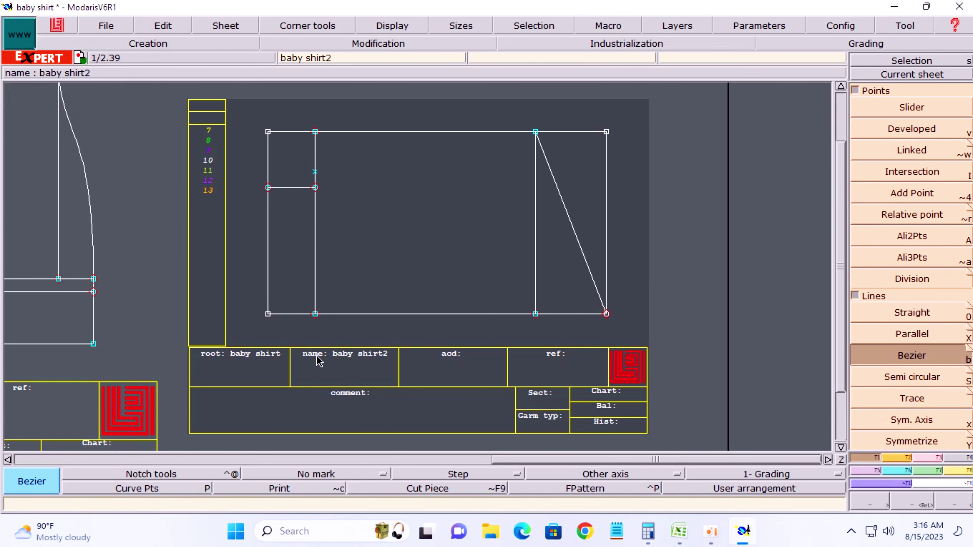
Set the bottom edge as symmetry axis and mirror the diagonal below it.
click(914, 420)
click(268, 314)
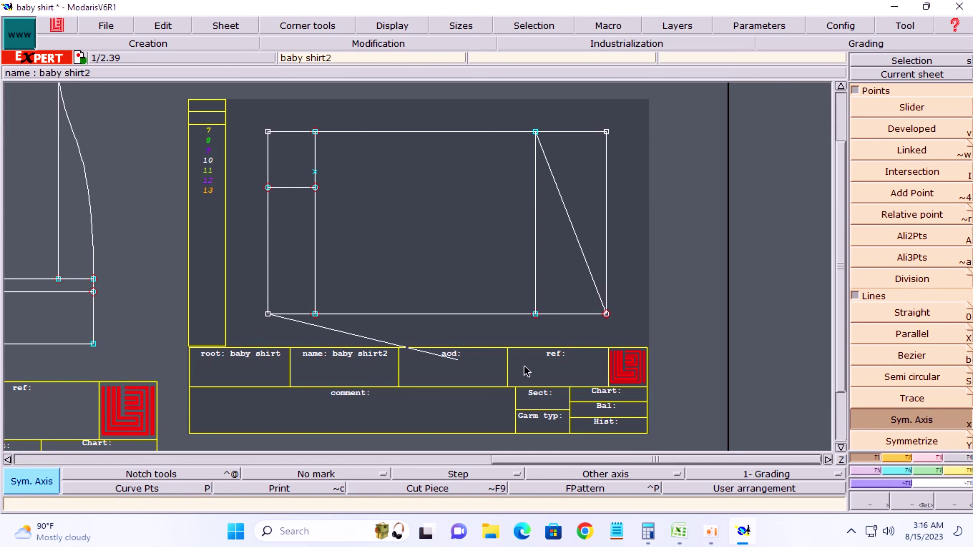
click(606, 314)
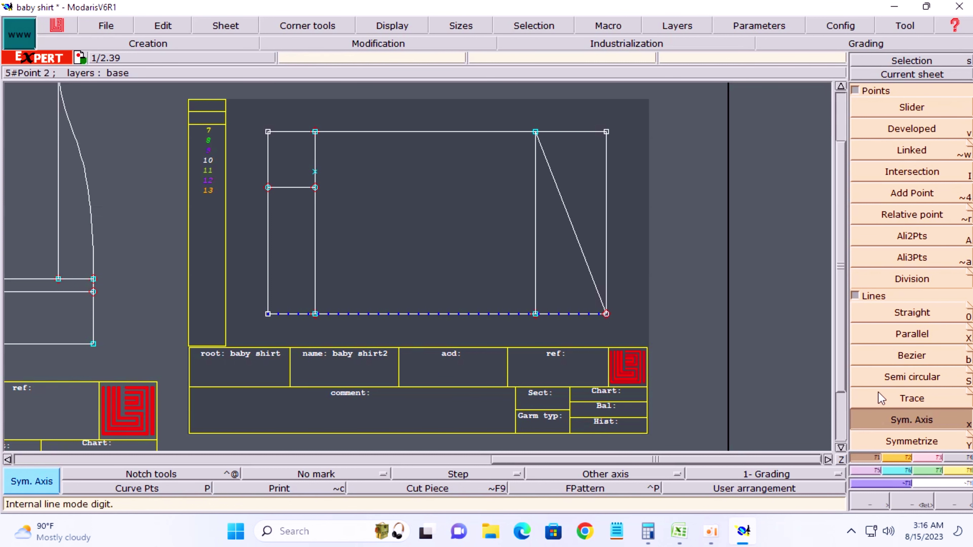
key(y)
click(573, 239)
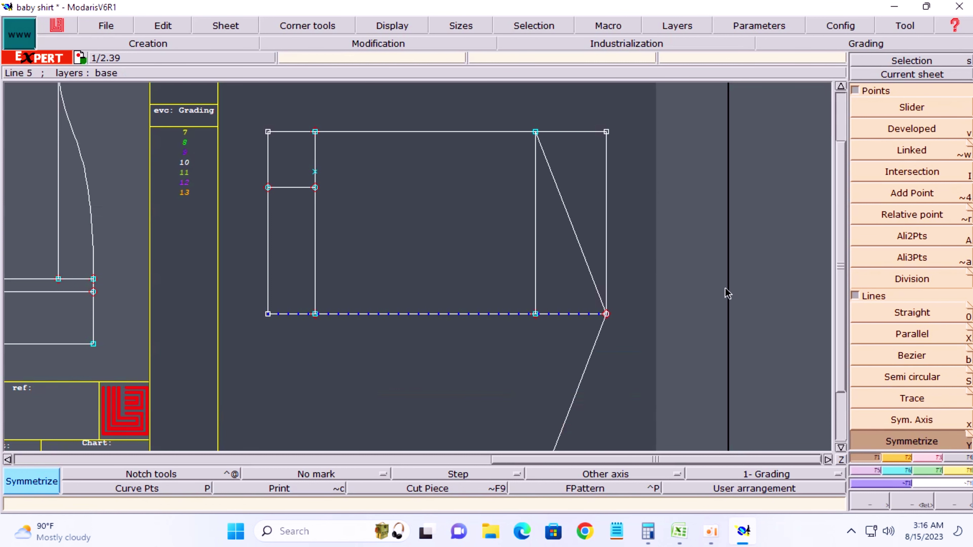
key(space)
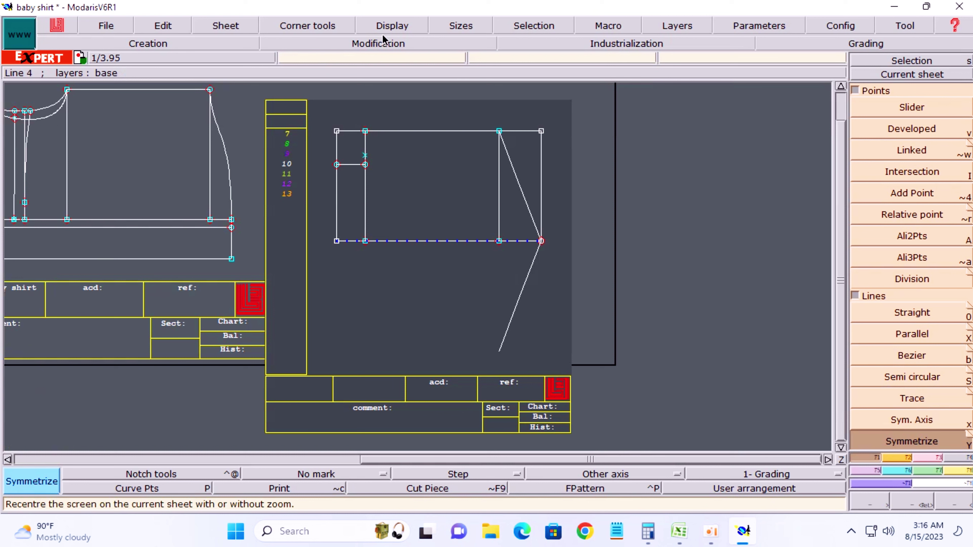
Toggle curve handle display and zoom in around the baby shirt2 piece.
click(391, 26)
click(397, 205)
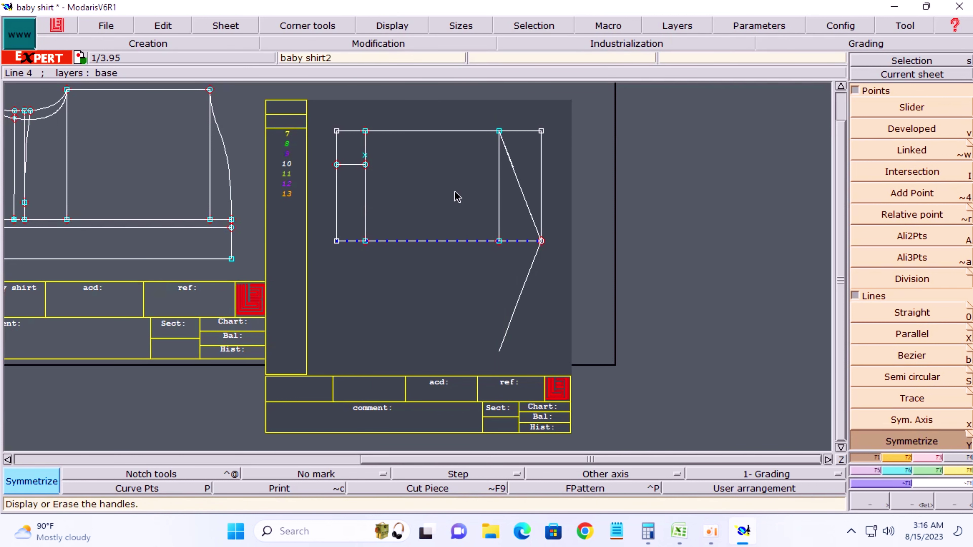
key(z)
drag(363, 96, 609, 385)
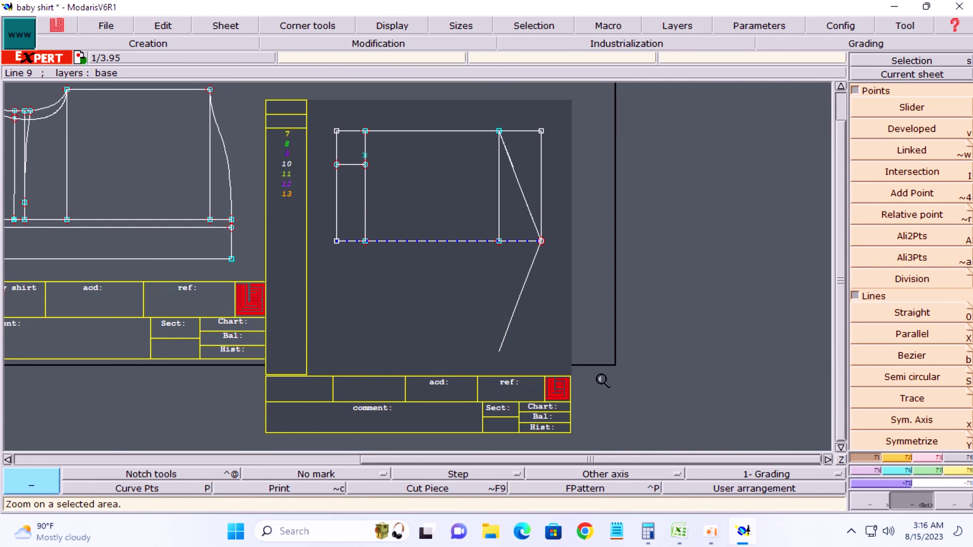
Reshape the right diagonal into a curve bowing outward.
key(s)
key(r)
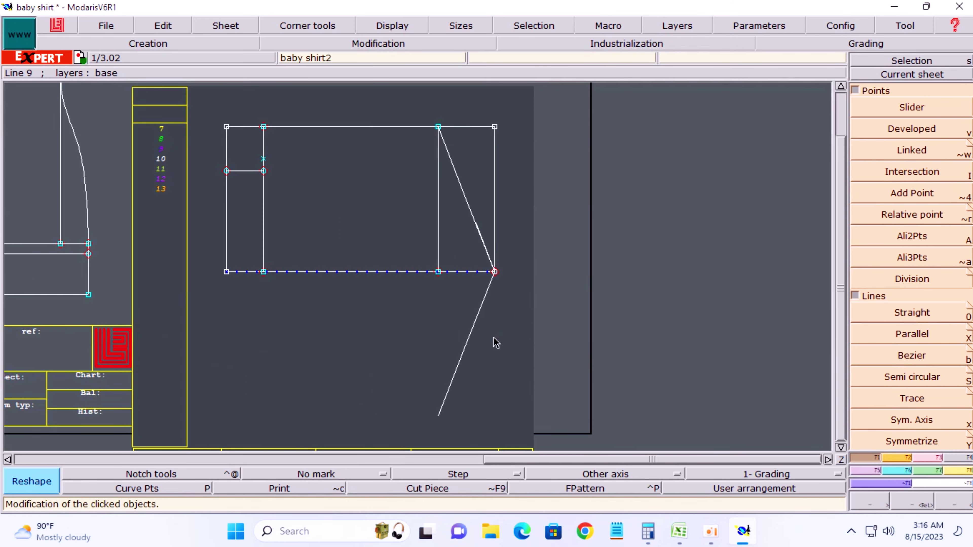
mouse_move(481, 238)
mouse_down()
mouse_move(487, 203)
mouse_move(471, 195)
mouse_move(493, 198)
mouse_up()
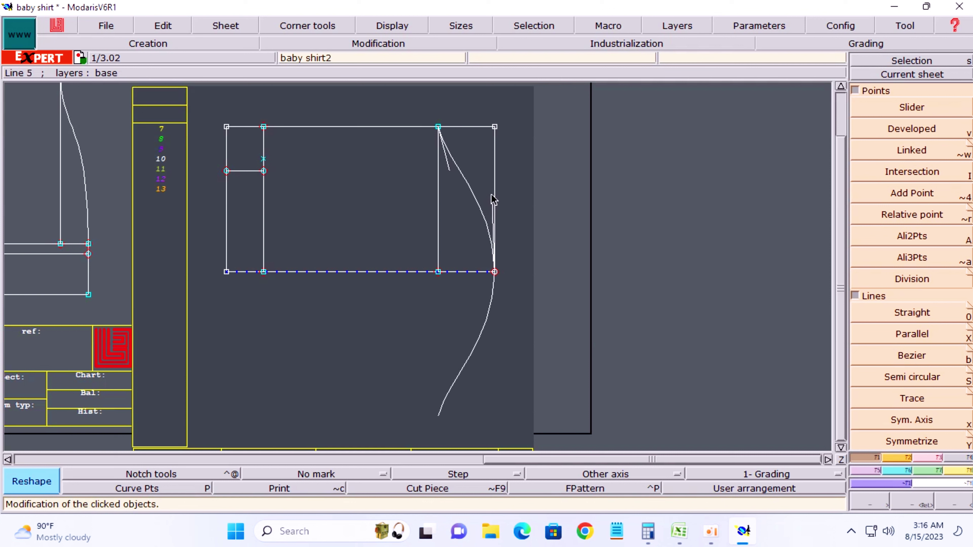
drag(493, 199, 493, 191)
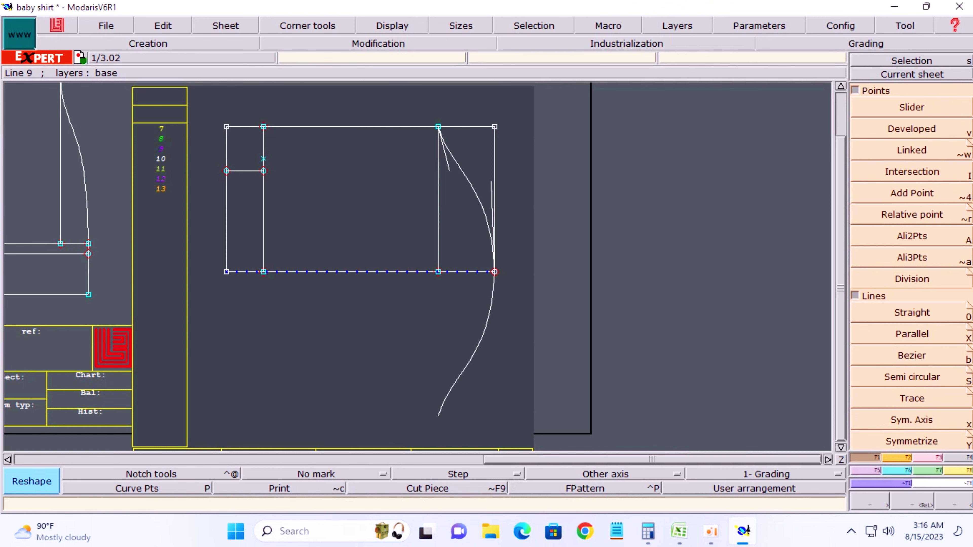
Check line lengths in the measurement table, then hide the curve handles.
click(967, 472)
click(920, 111)
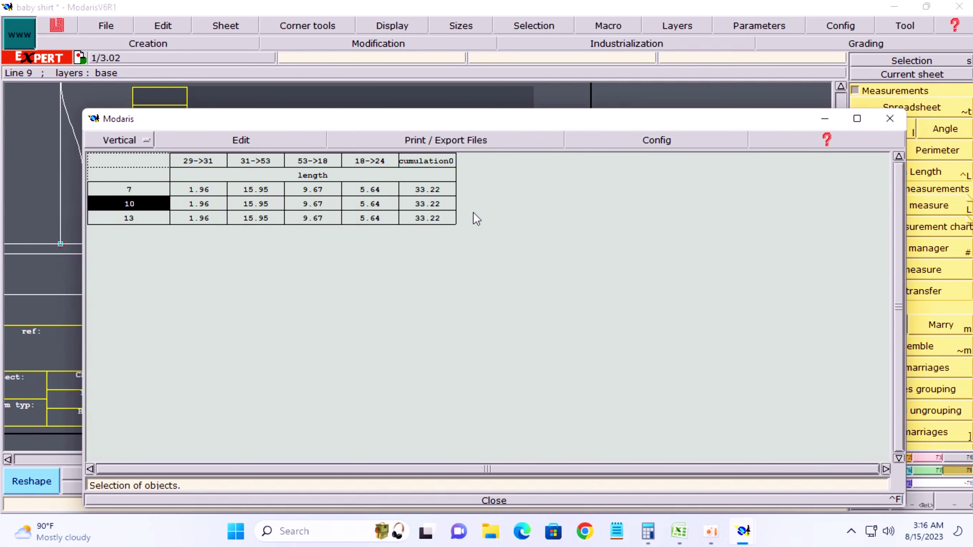
mouse_move(693, 124)
mouse_down()
mouse_move(645, 128)
mouse_move(646, 83)
mouse_up()
click(462, 455)
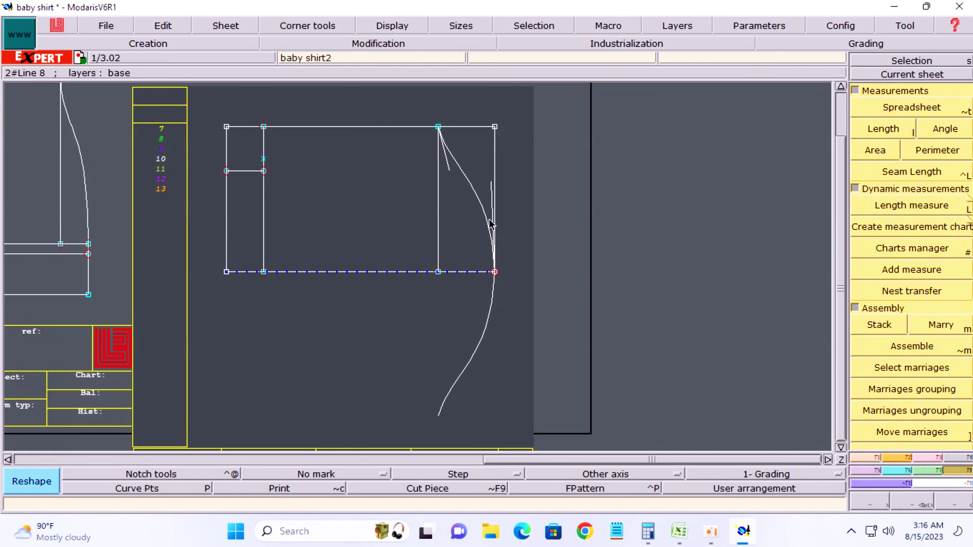
click(387, 26)
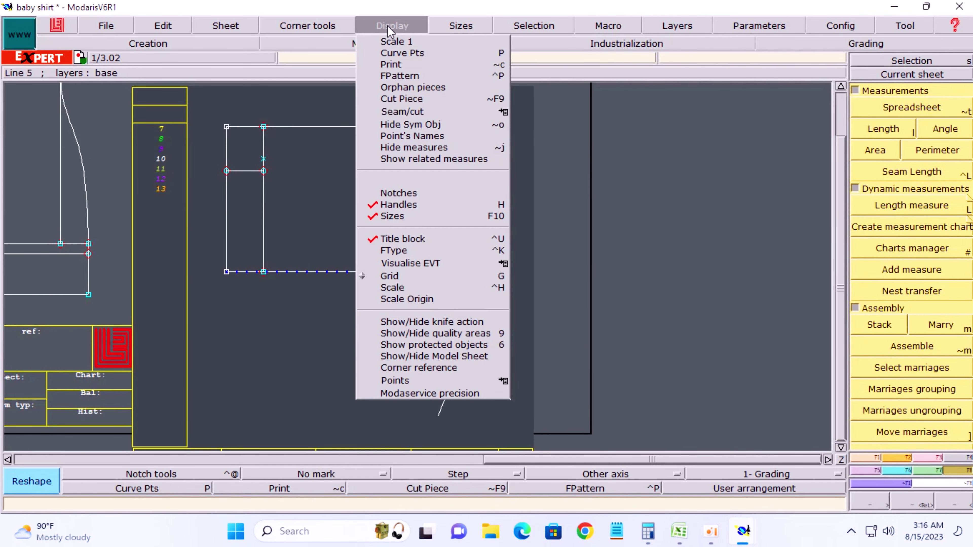
click(394, 200)
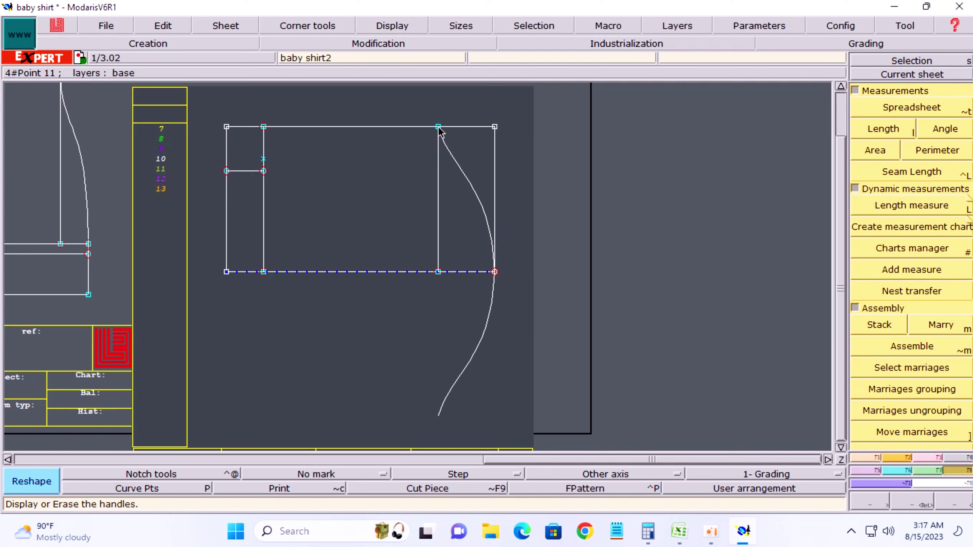
Measure the curve at 16.90 cm, delete that measure, and toggle the handles.
key(shift+l)
click(527, 311)
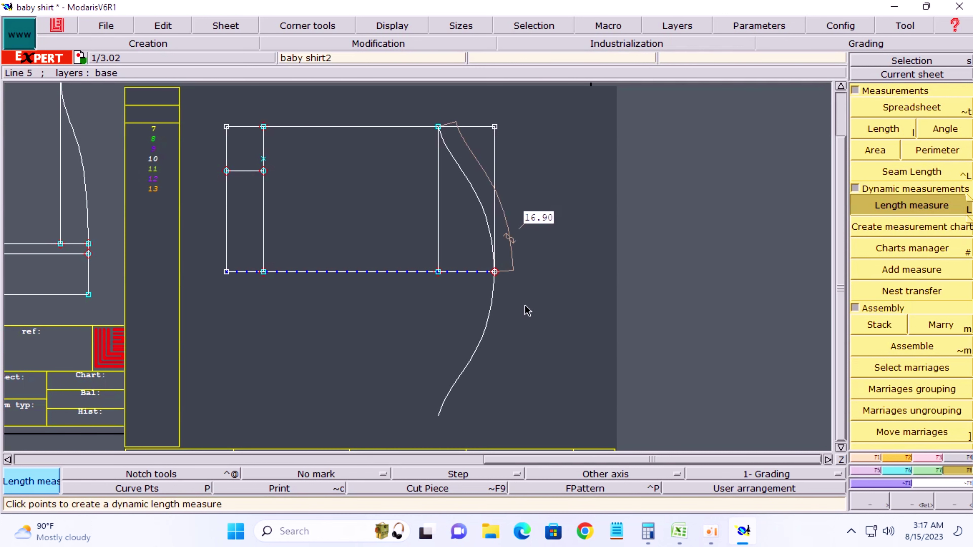
key(Delete)
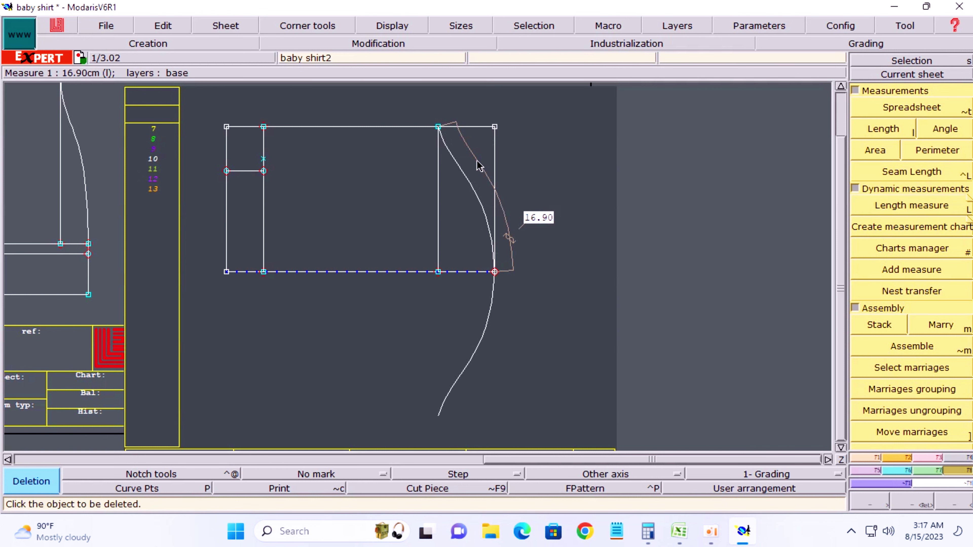
click(479, 164)
click(392, 25)
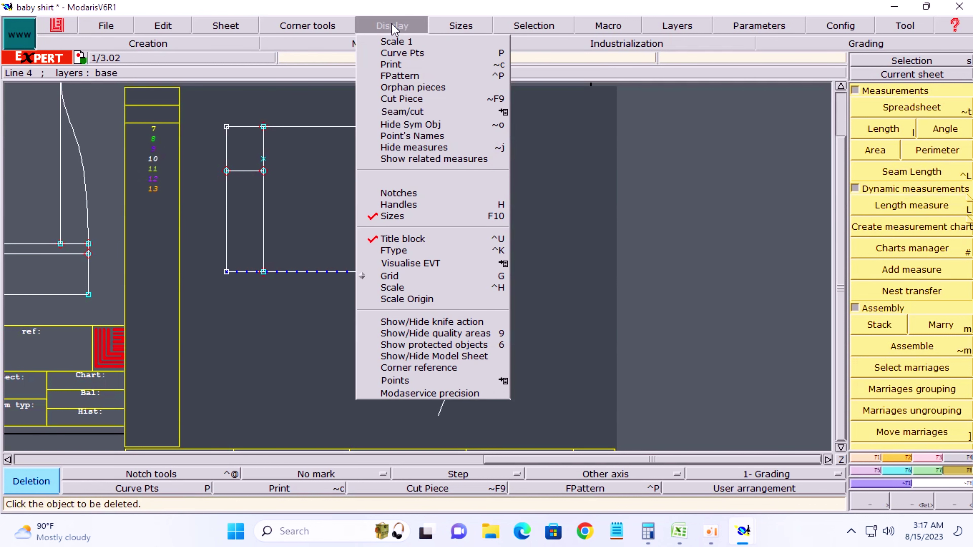
click(401, 210)
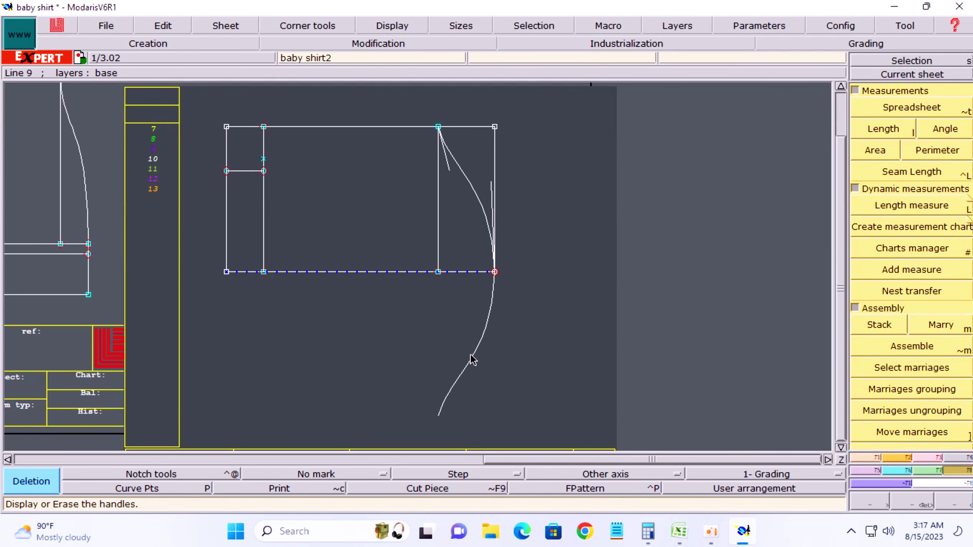
click(388, 28)
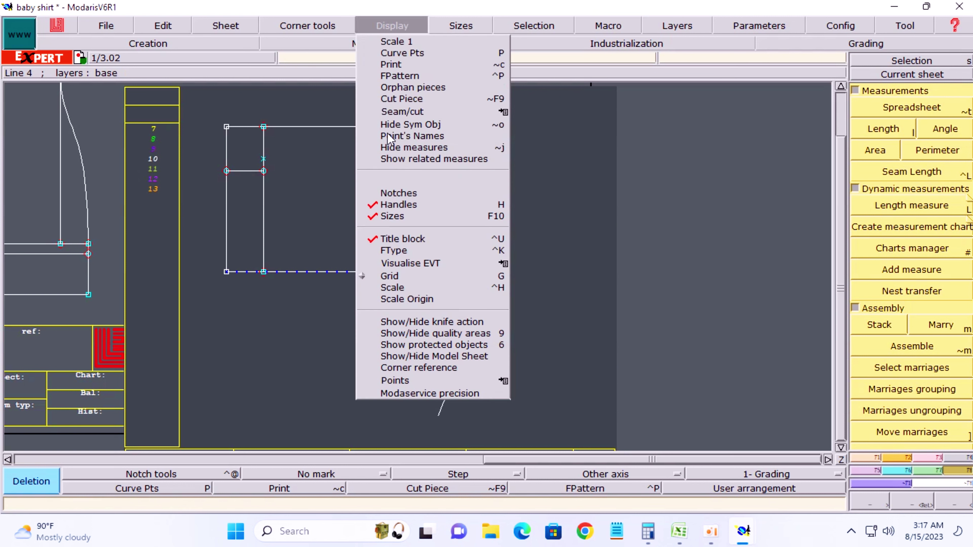
click(393, 202)
Delete the mirrored curve below the rectangle and zoom in on the rectangle.
click(481, 347)
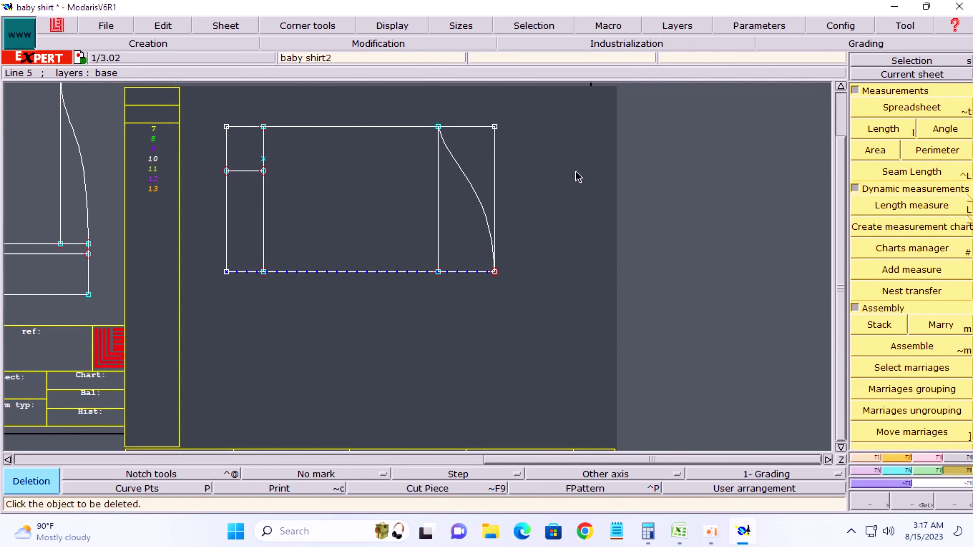
key(z)
drag(360, 94, 560, 289)
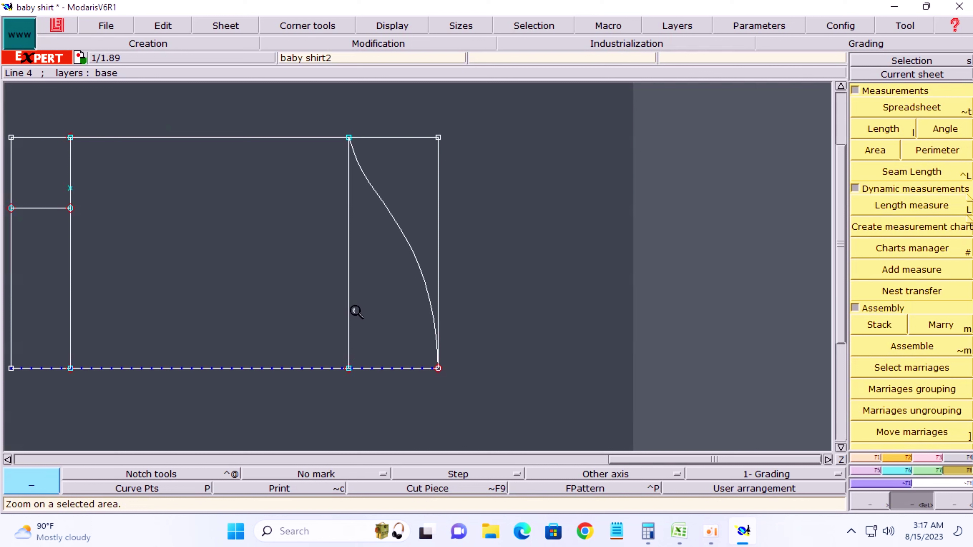
Draw a second Bezier curve from the top point to the bottom-right corner, showing its handles.
key(b)
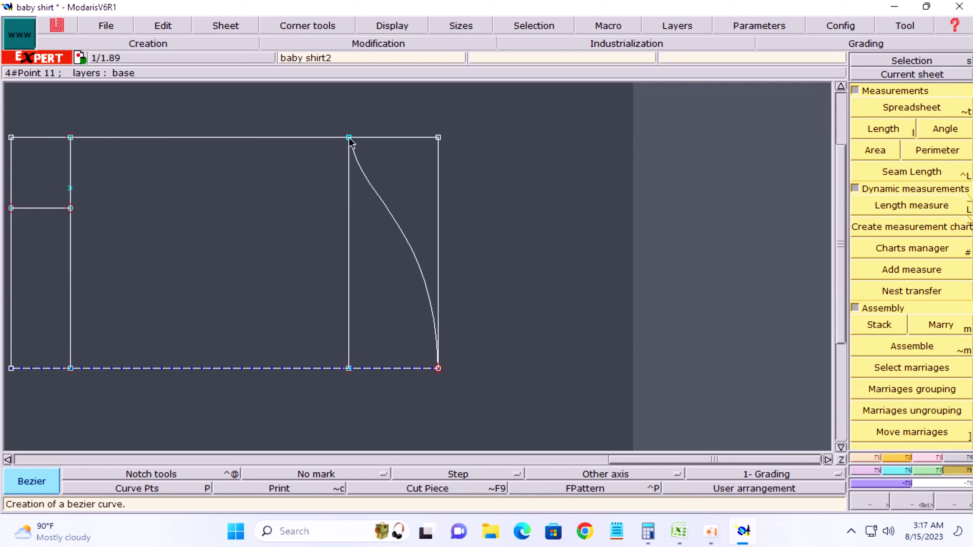
click(348, 138)
click(438, 367)
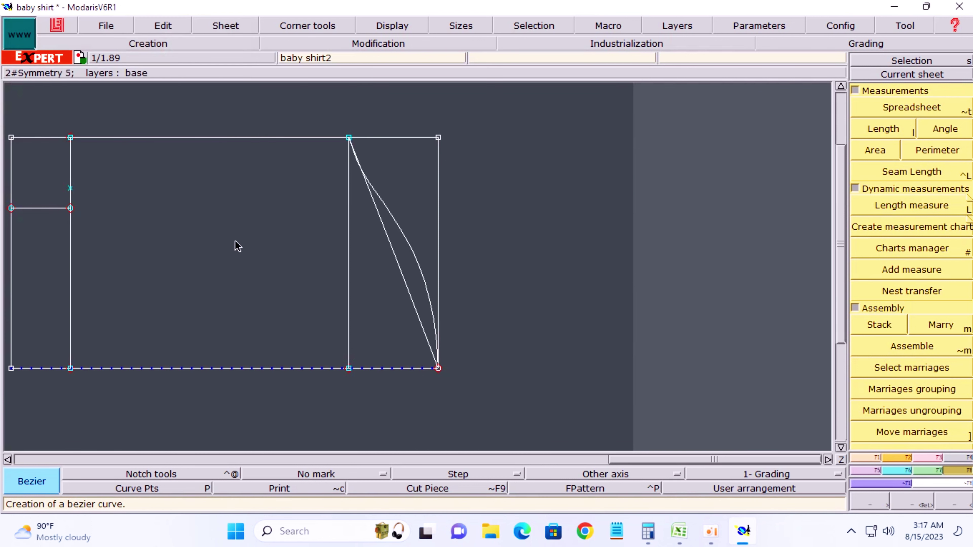
click(402, 27)
click(412, 201)
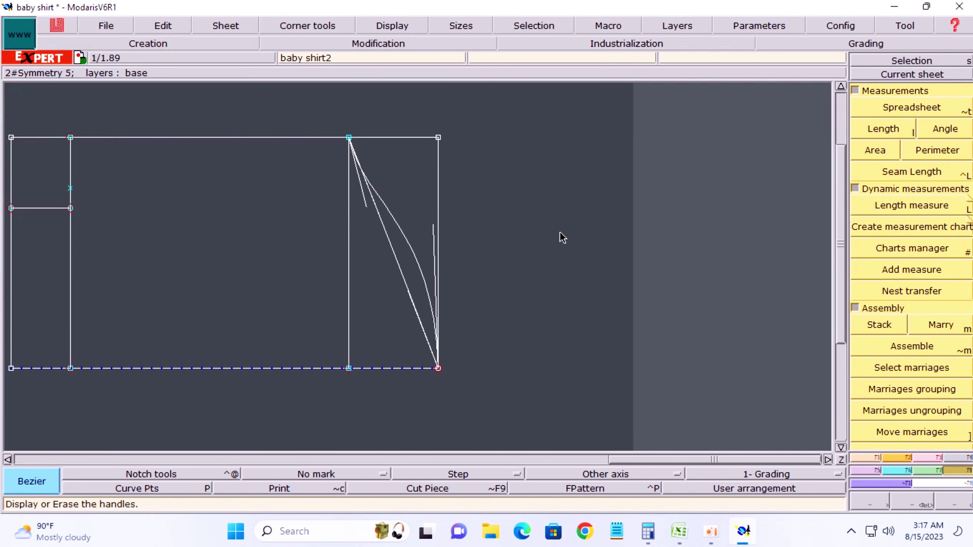
Reshape the new curve to lie just inside the first, then toggle handles off.
key(s)
key(r)
drag(423, 338, 438, 202)
drag(377, 212, 372, 190)
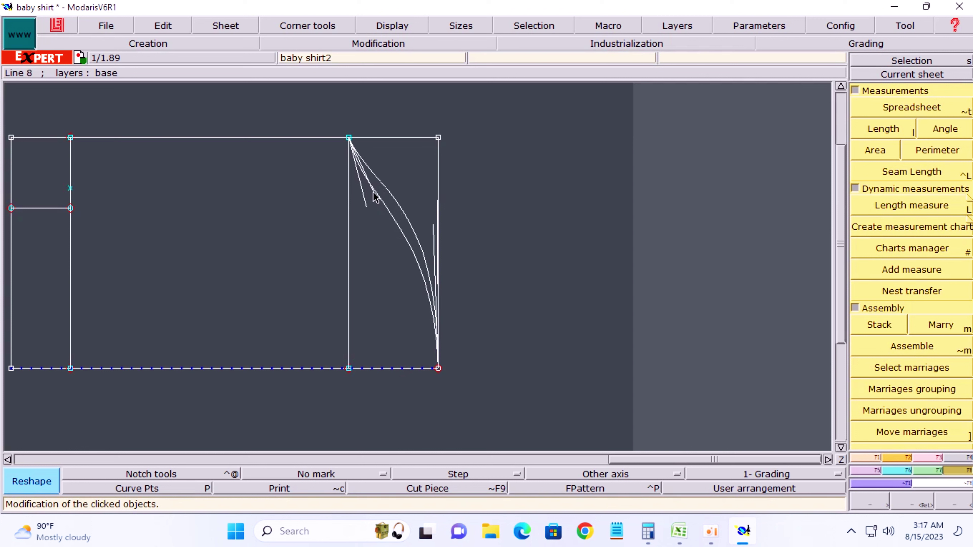
click(431, 232)
drag(374, 195, 381, 215)
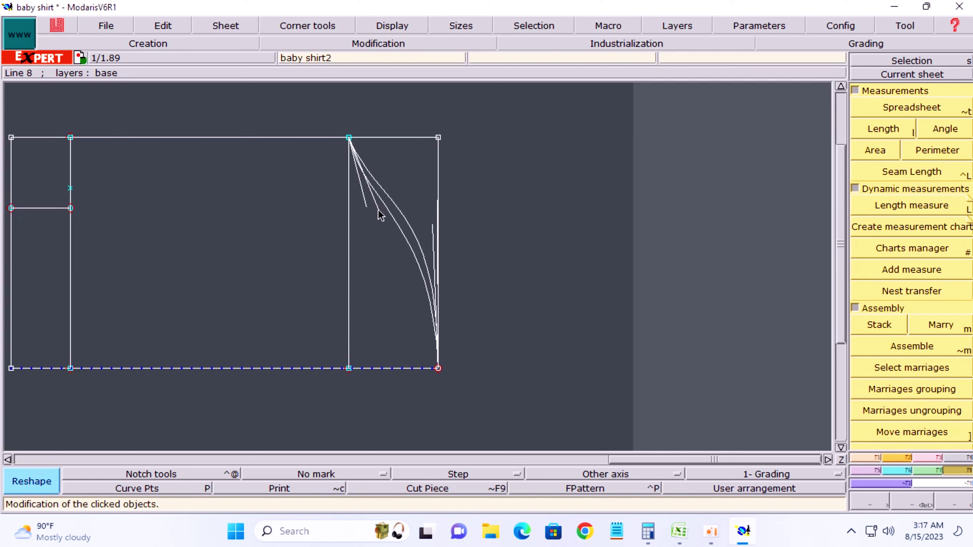
click(382, 27)
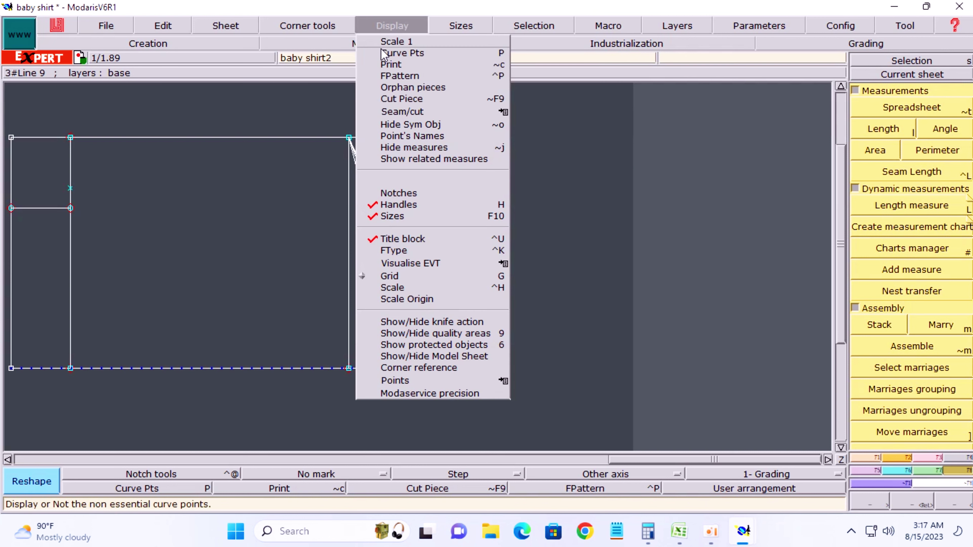
click(400, 204)
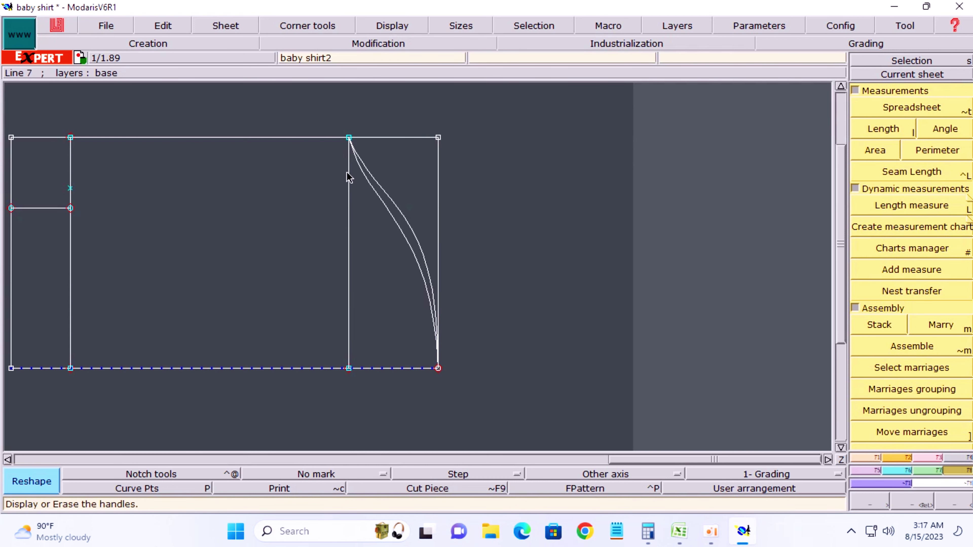
Place developed points along the first curve, ending with one 1 cm further along.
key(d)
click(350, 138)
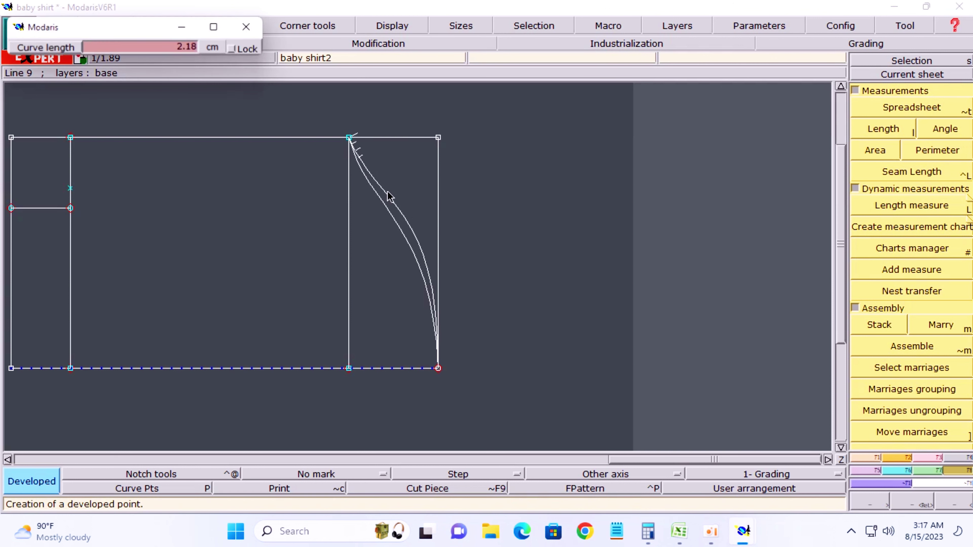
text(2)
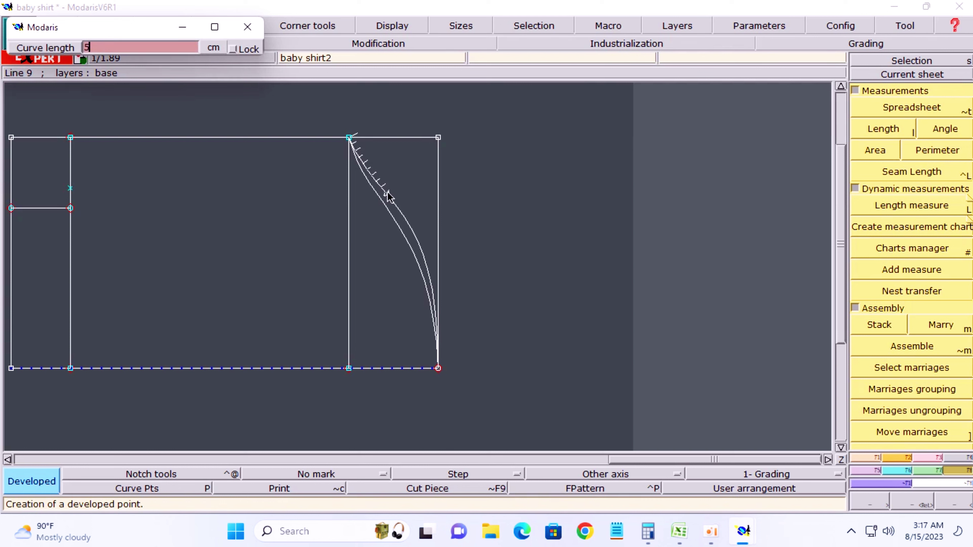
key(Return)
click(484, 200)
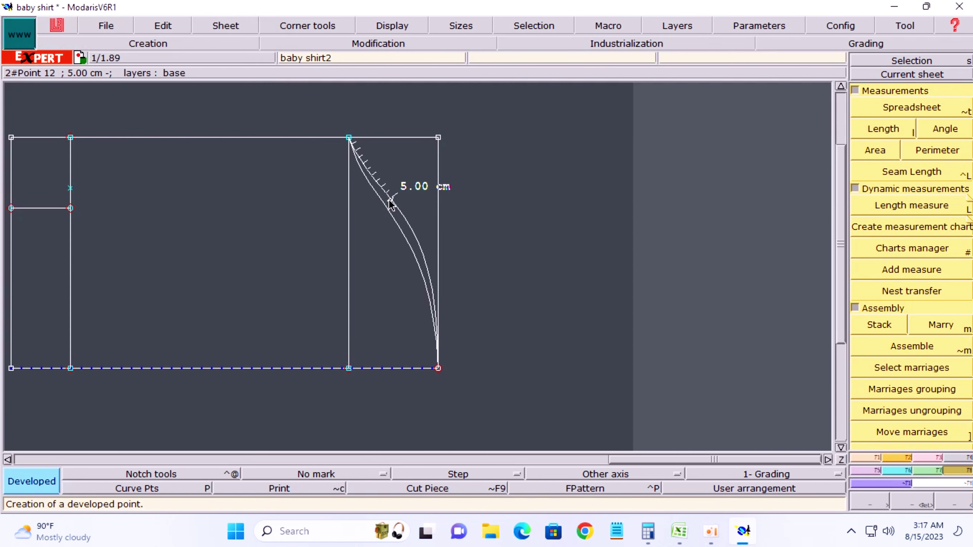
click(390, 202)
text(1)
key(Return)
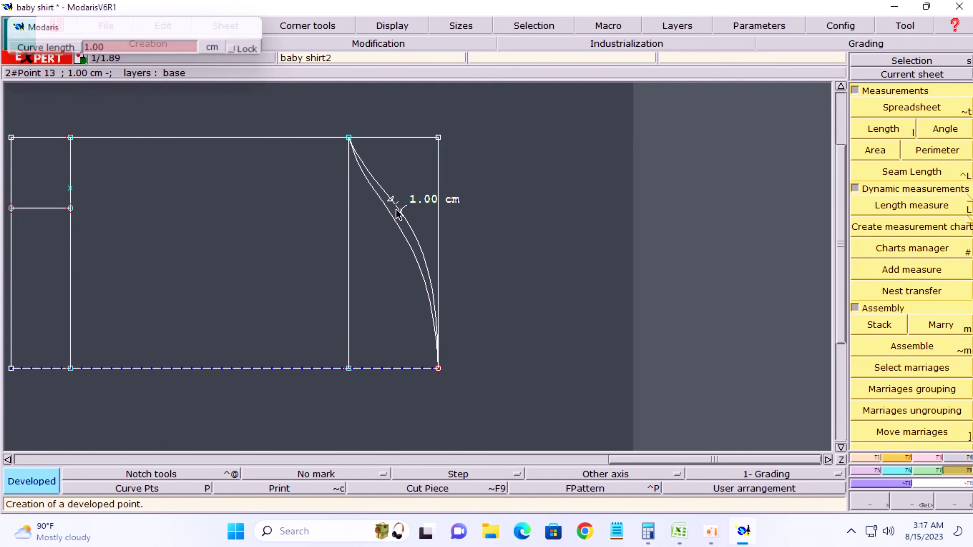
click(398, 212)
Add a point 1.00 cm along the other curve and insert it.
click(353, 143)
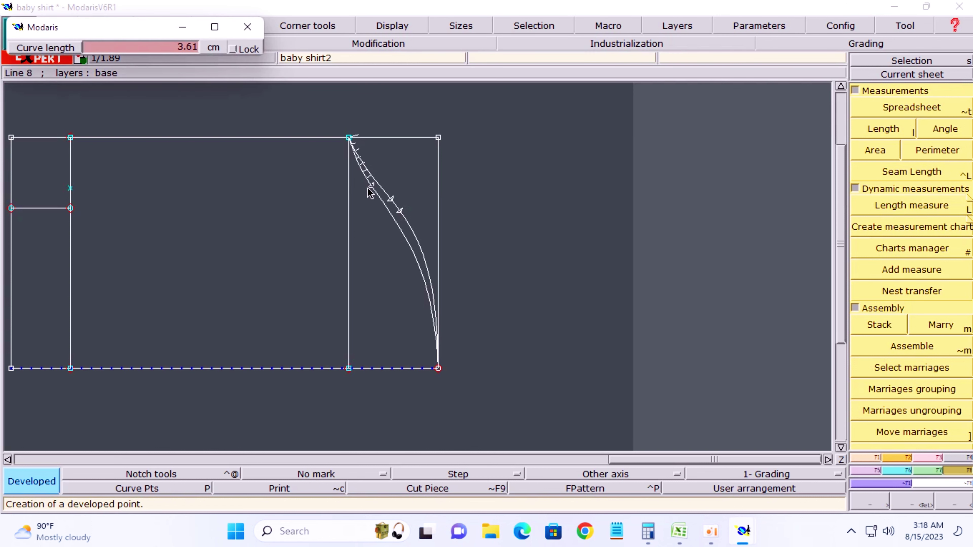
click(370, 193)
key(Return)
key(i)
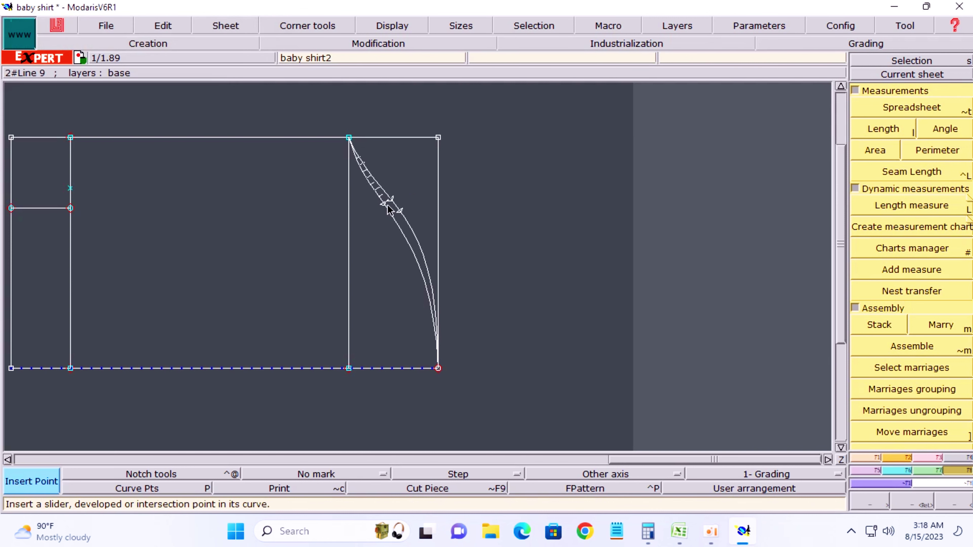
click(401, 209)
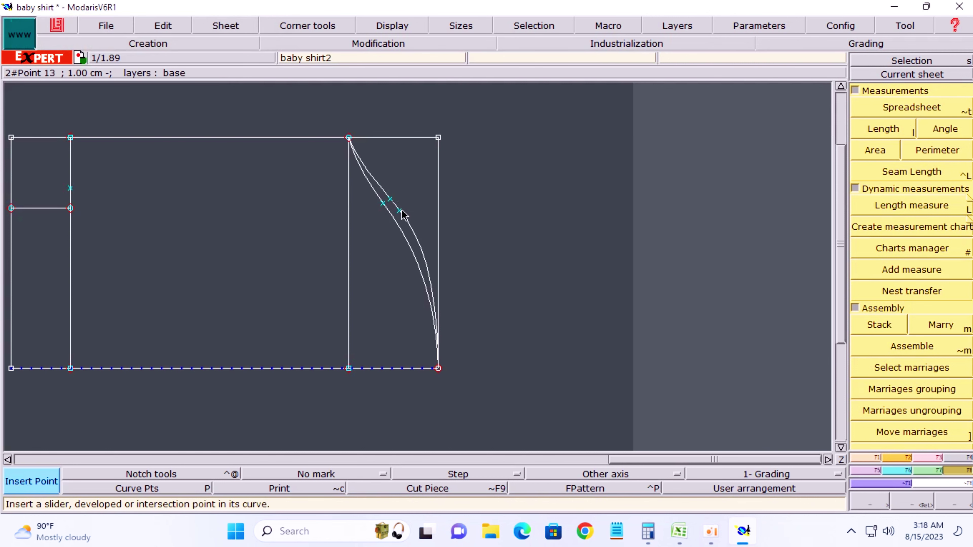
Add notches at both curve points, zooming in to check them.
key(n)
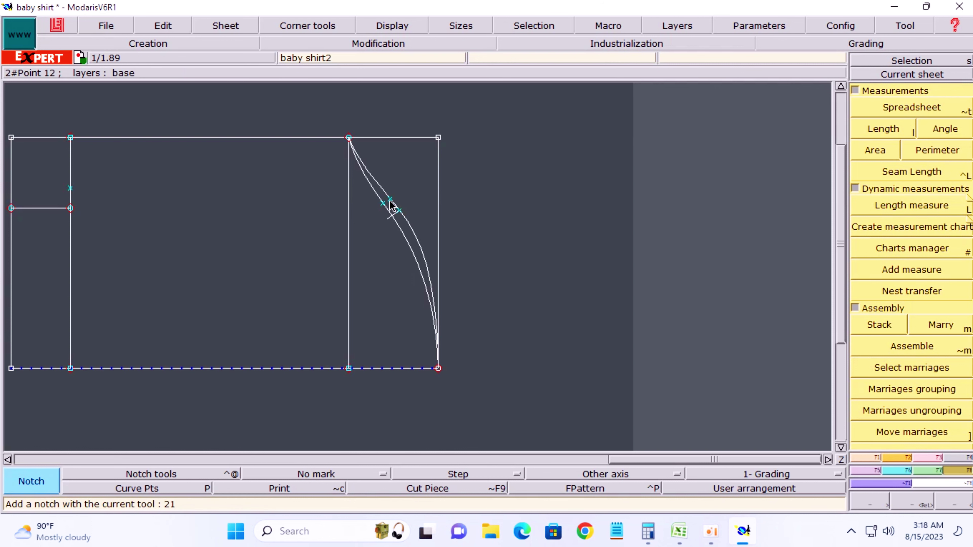
click(398, 210)
key(z)
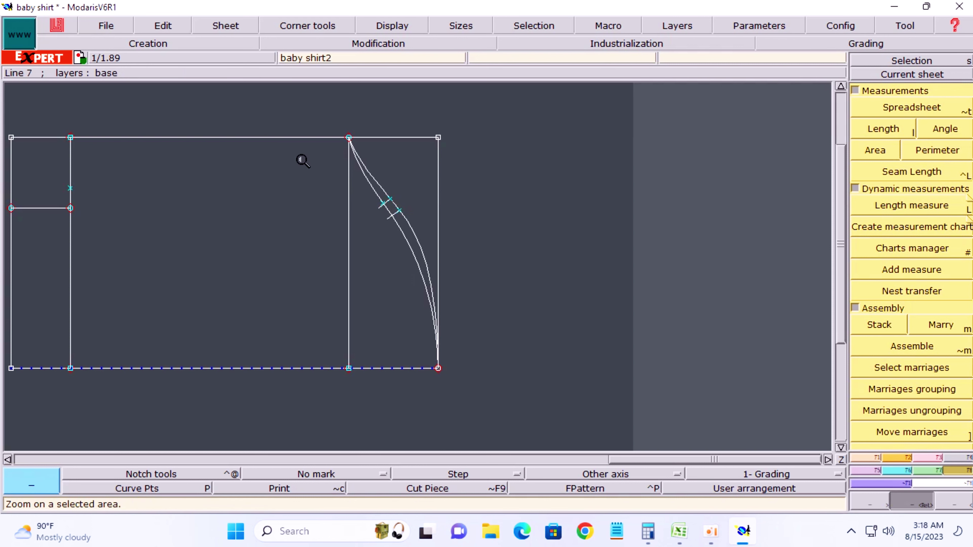
click(304, 152)
click(483, 254)
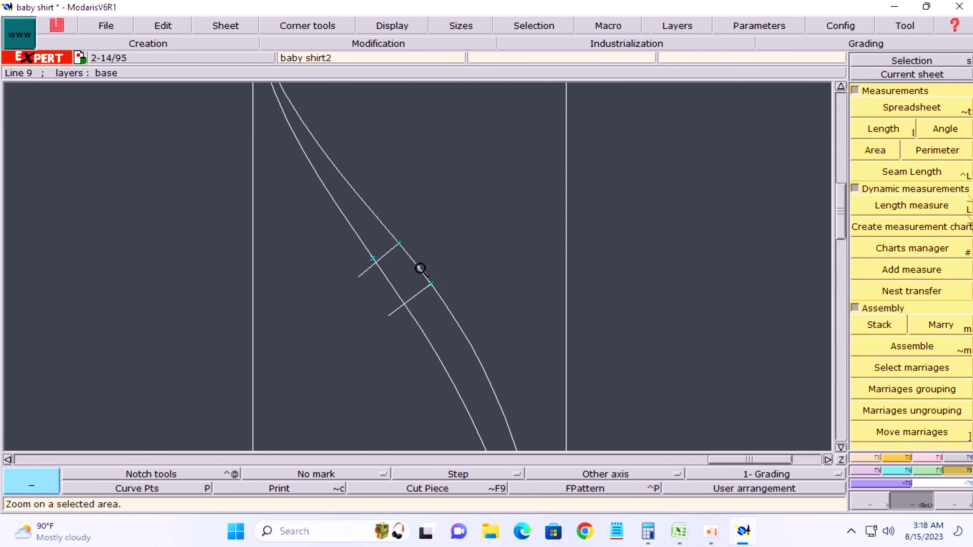
click(372, 260)
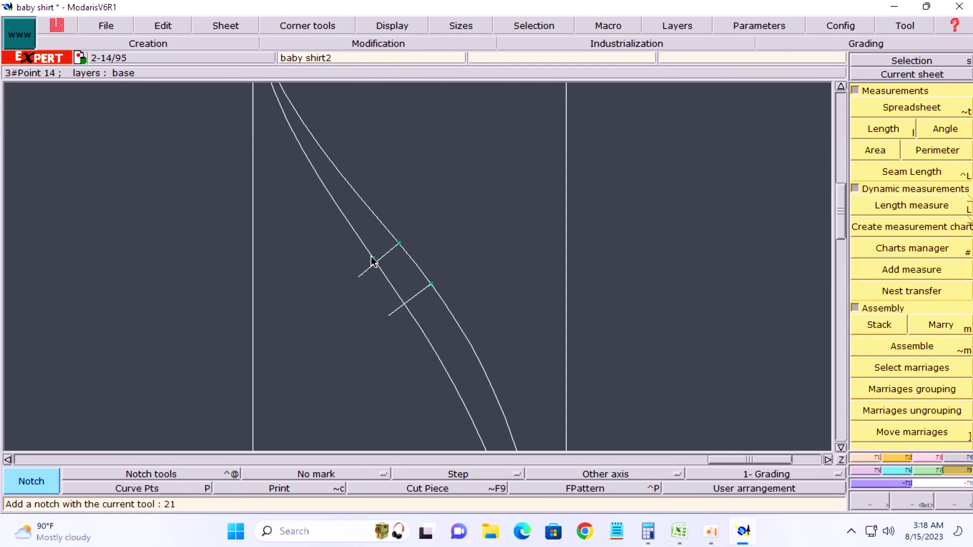
Draw a Bezier shoulder line from the inner vertical's point to the armhole top.
key(f)
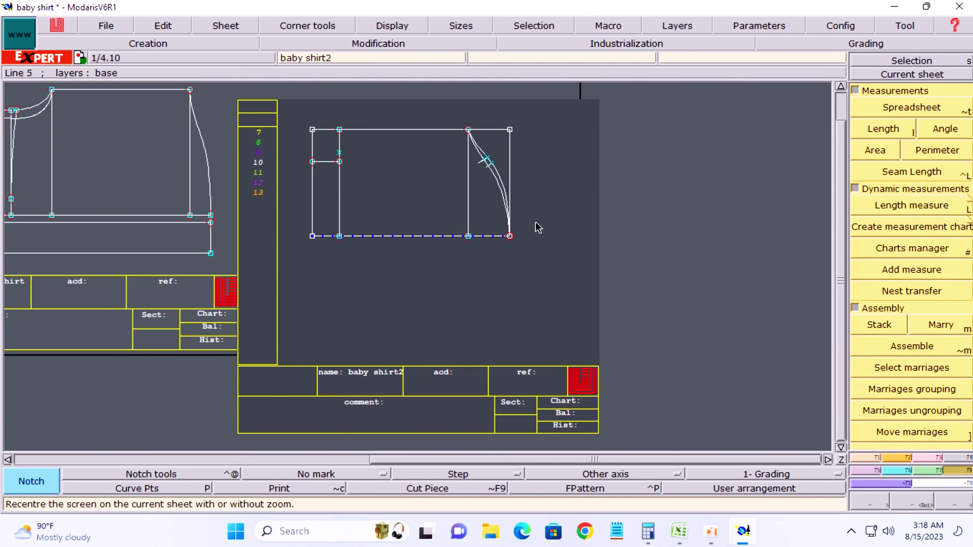
key(z)
drag(267, 104, 610, 276)
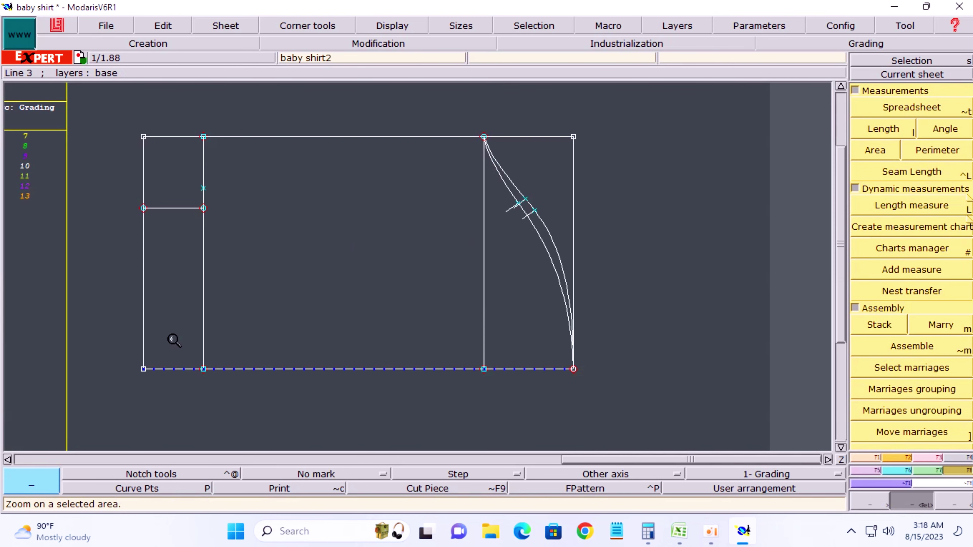
key(b)
click(203, 188)
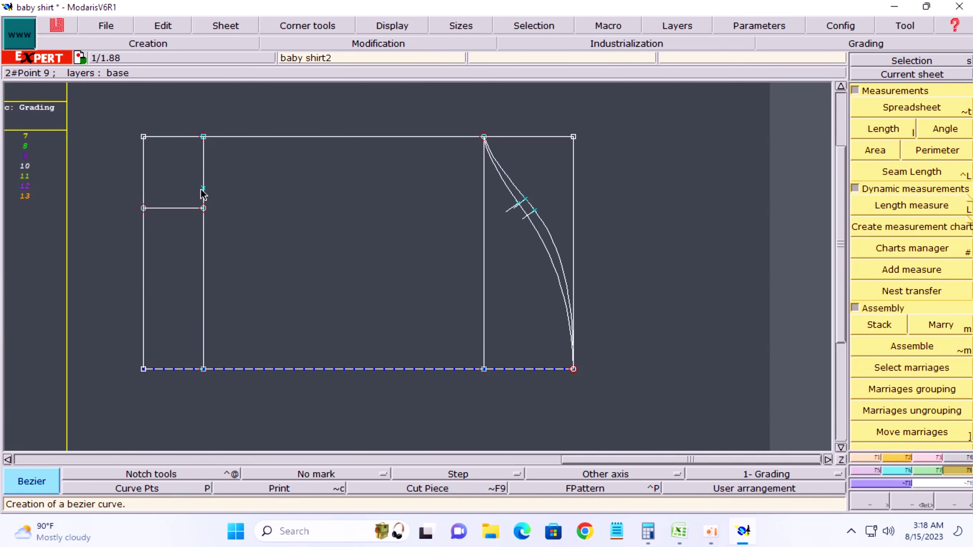
click(484, 137)
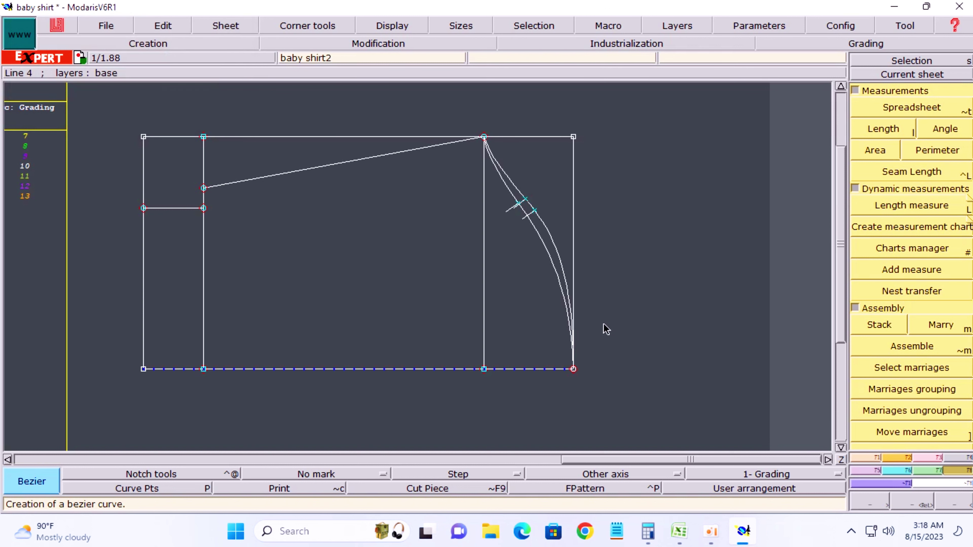
Delete the rectangle's top line, right side and leftover top corner points.
key(Delete)
click(350, 137)
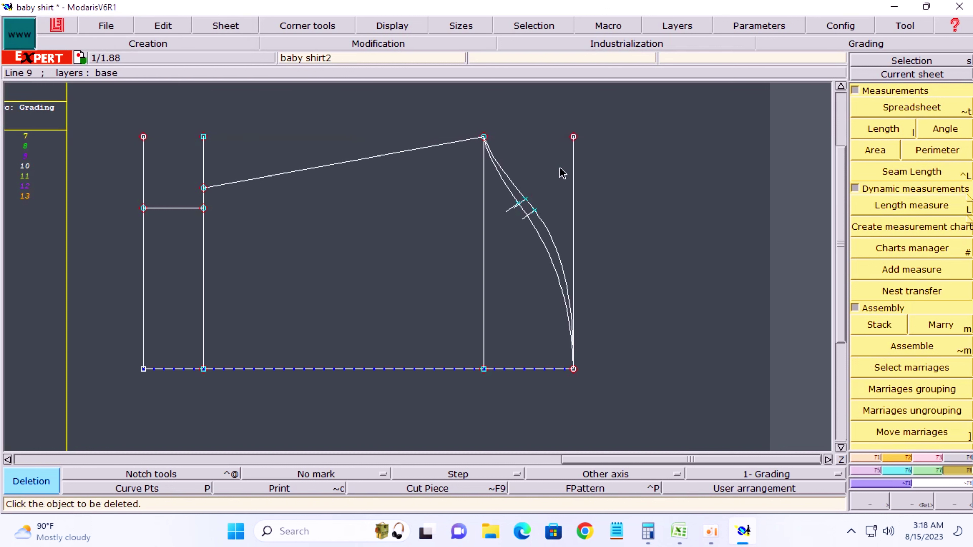
click(573, 185)
click(574, 138)
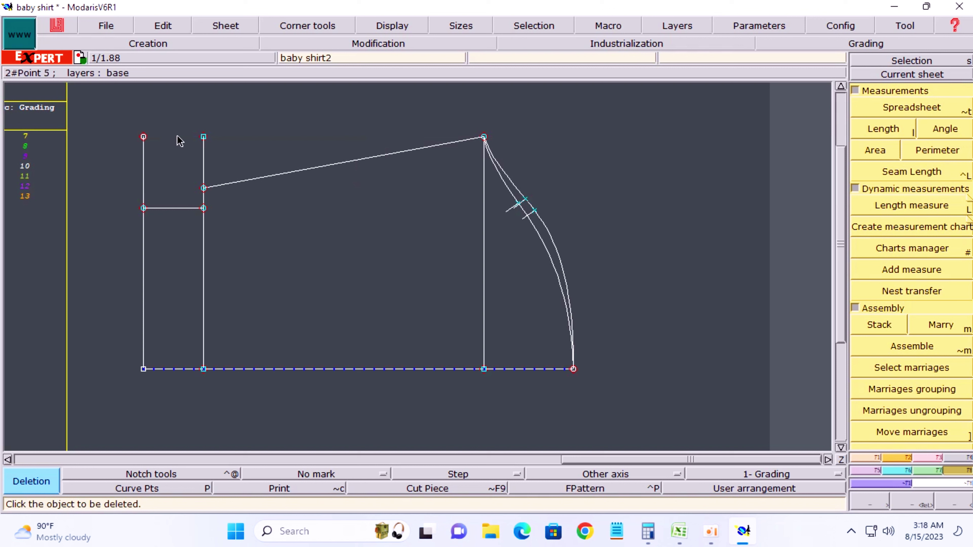
click(204, 136)
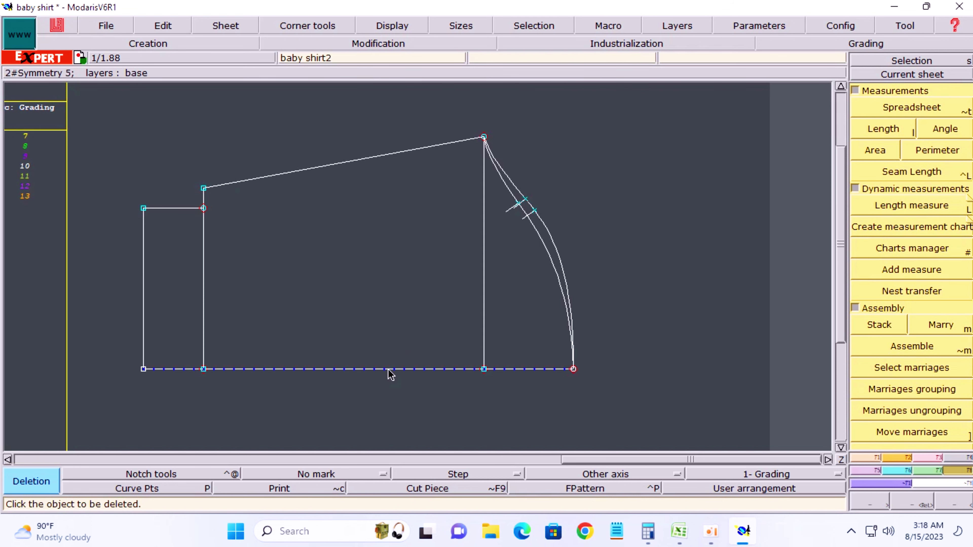
Make baby shirt2 current, shrink its sheet to best dimension, and auto-arrange all sheets.
key(F12)
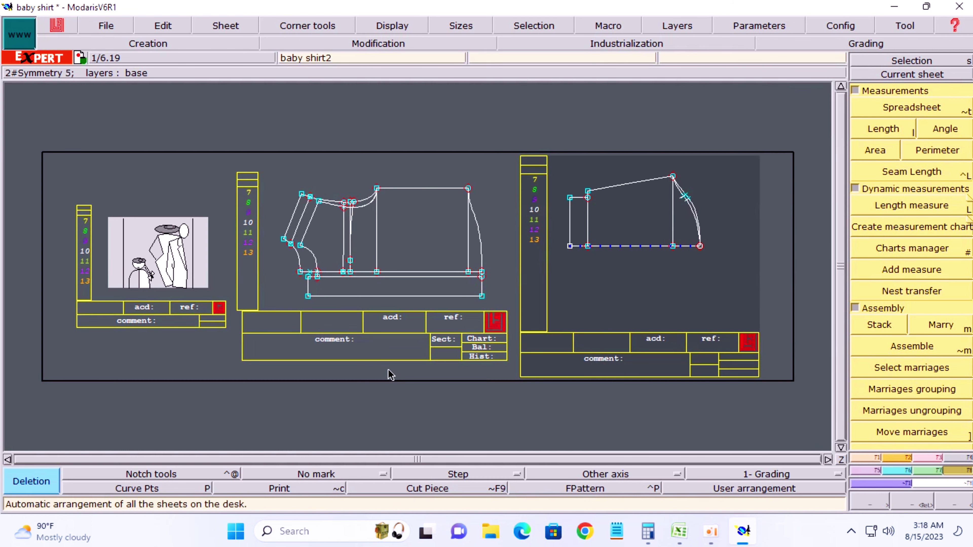
click(901, 75)
click(602, 206)
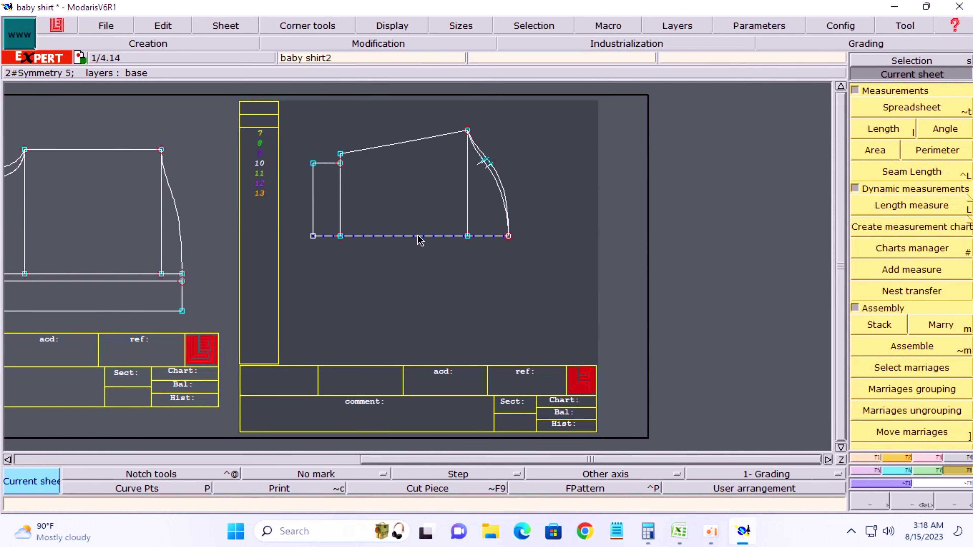
key(Delete)
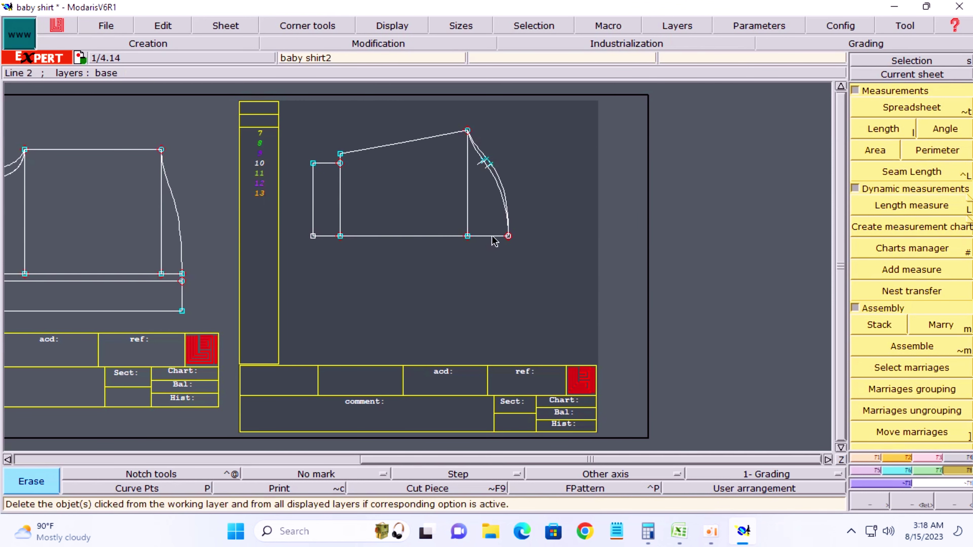
key(a)
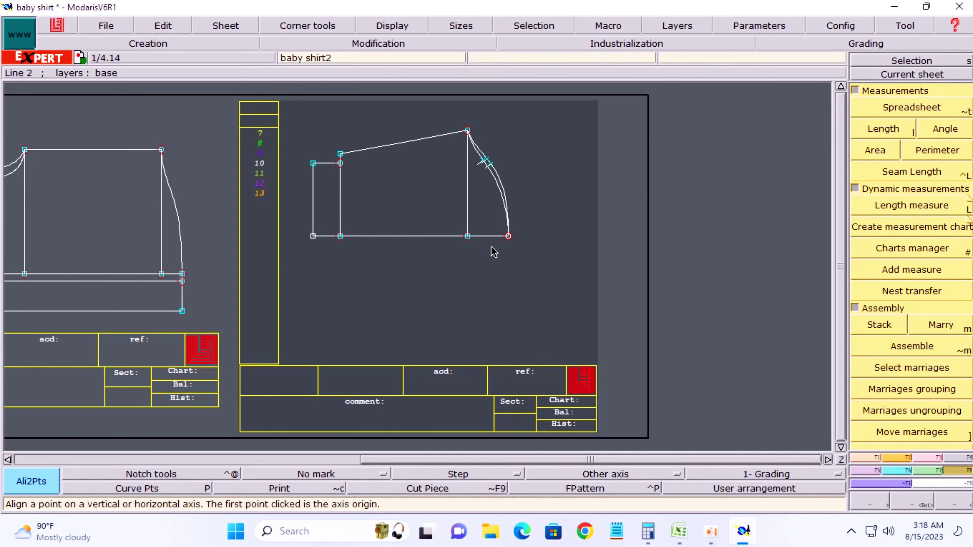
key(j)
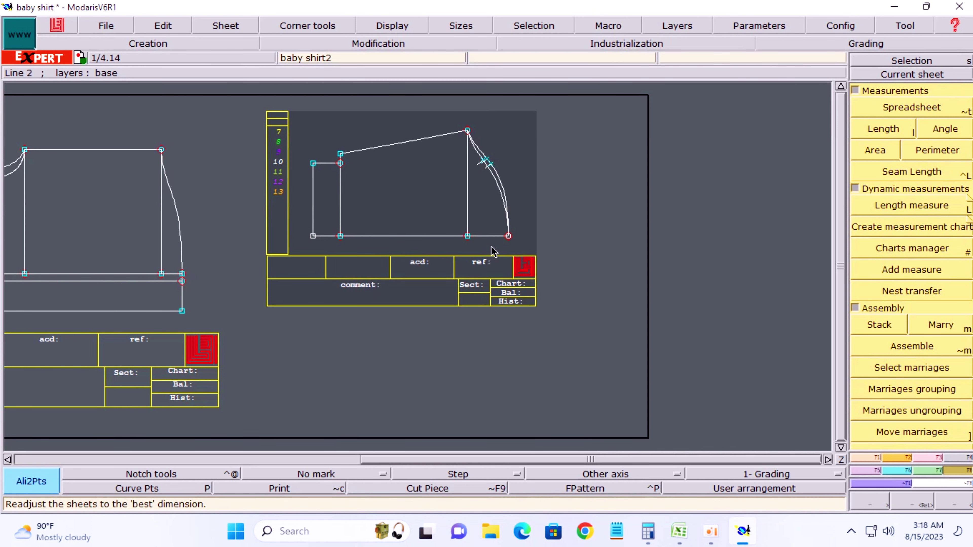
key(k)
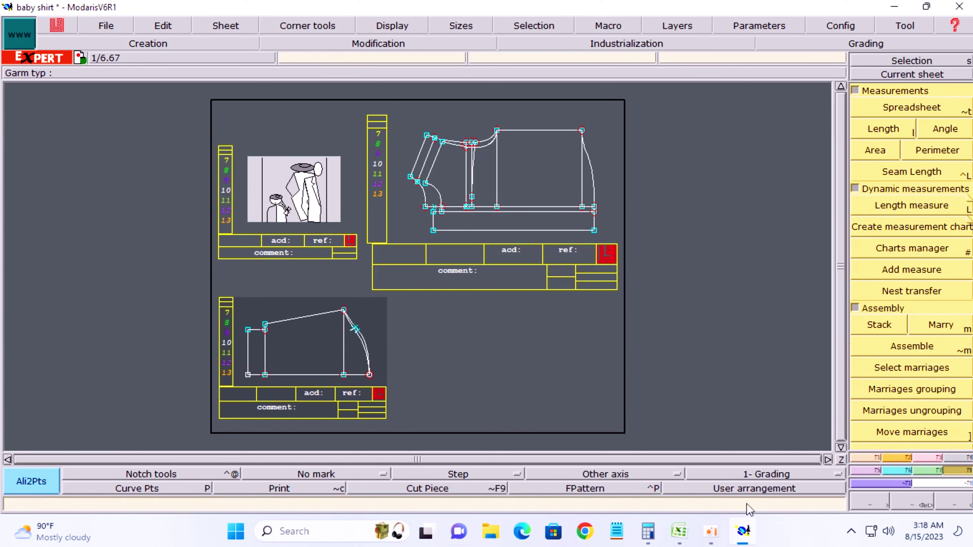
Fill the SLEEVE PLACKET LENGTH, SLEEVE PLACKET WIDTH and COLLAR BAND LENGTH rows yellow.
click(679, 531)
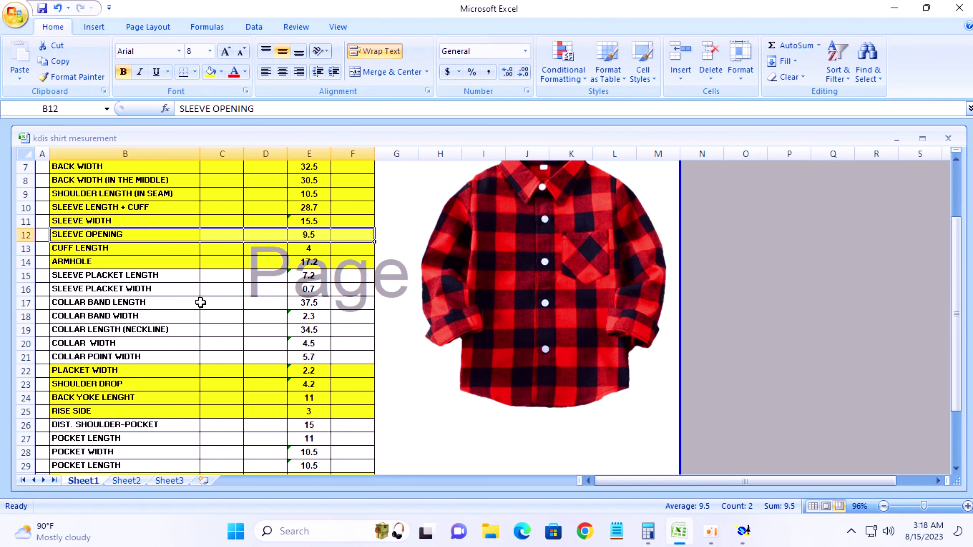
drag(67, 275, 366, 278)
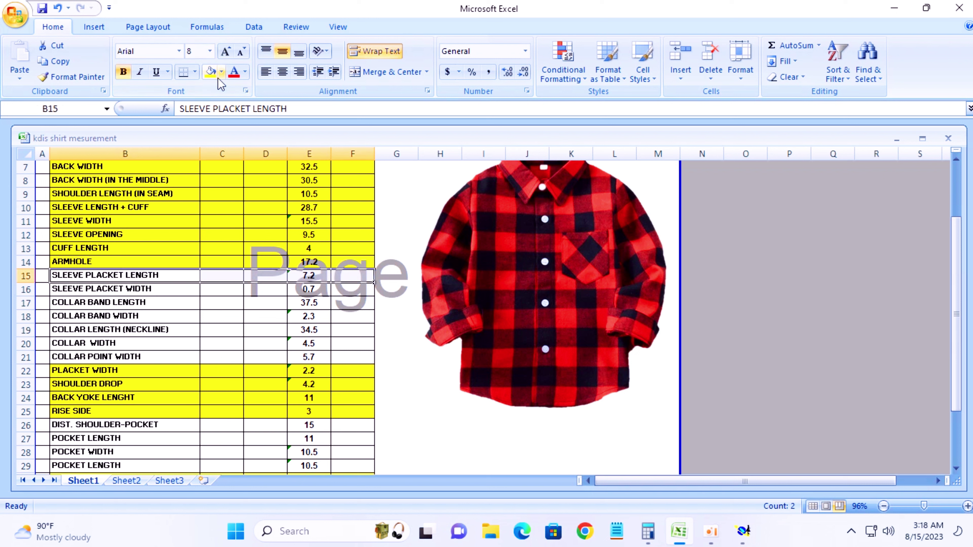
click(210, 72)
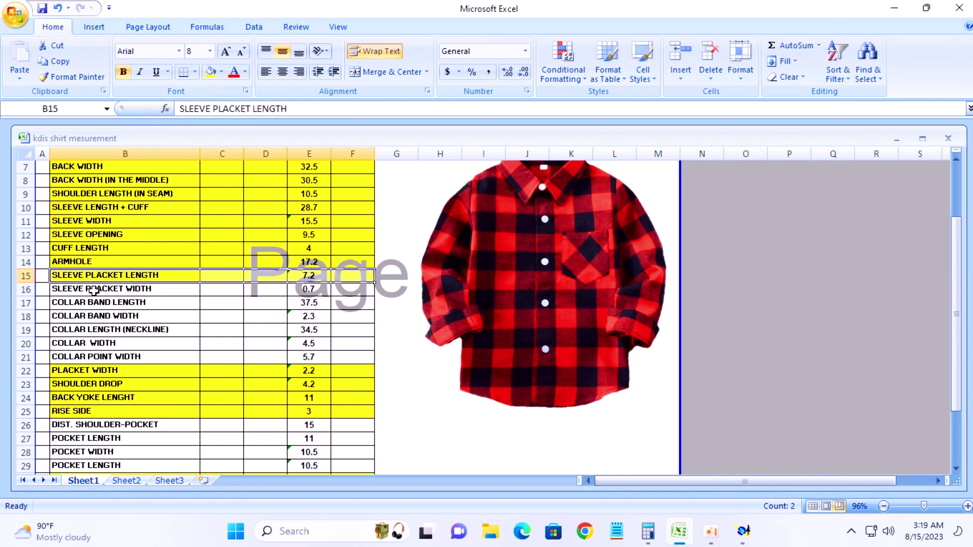
drag(94, 291, 353, 290)
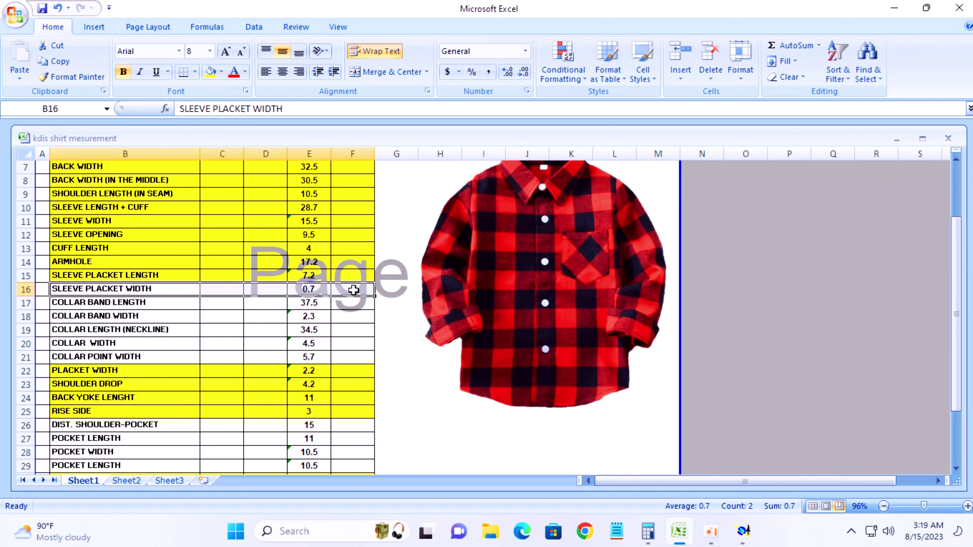
click(210, 72)
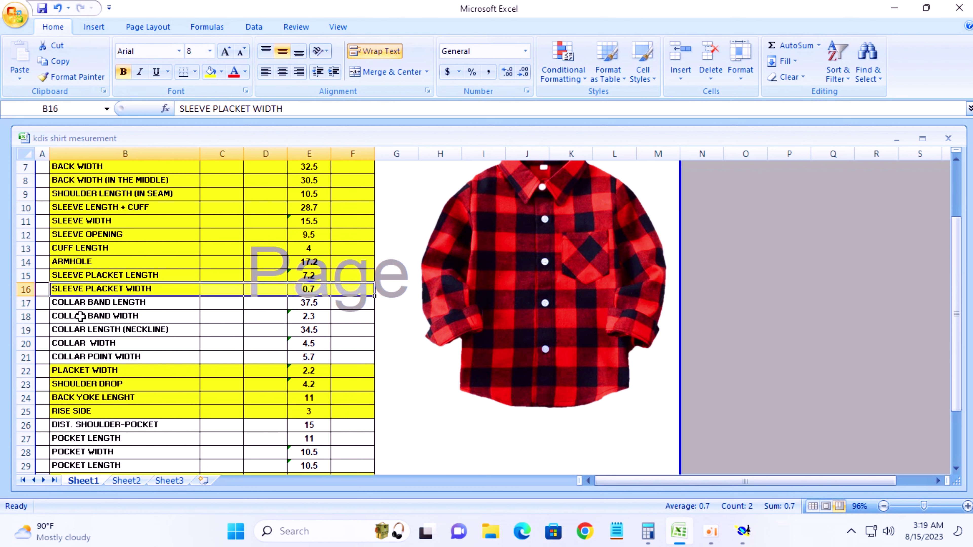
drag(73, 303, 360, 300)
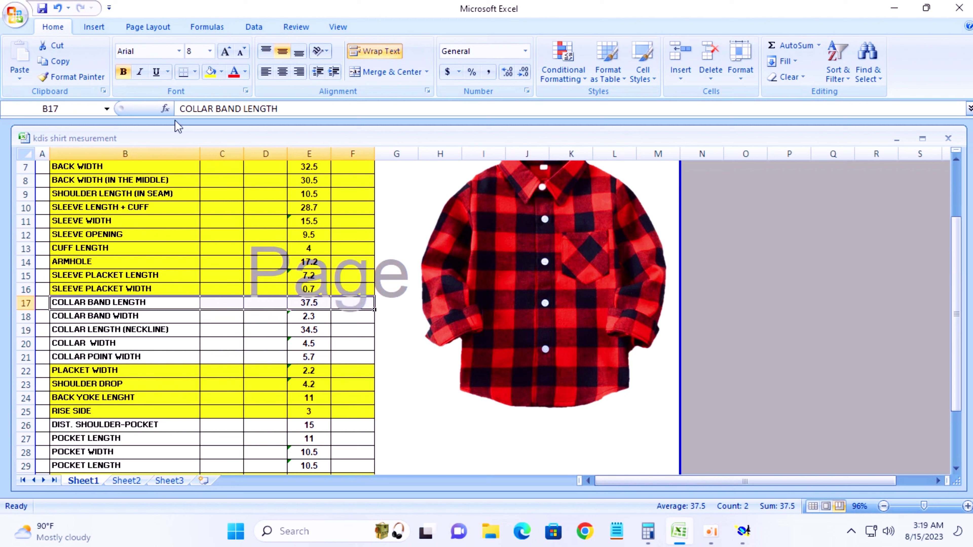
click(211, 71)
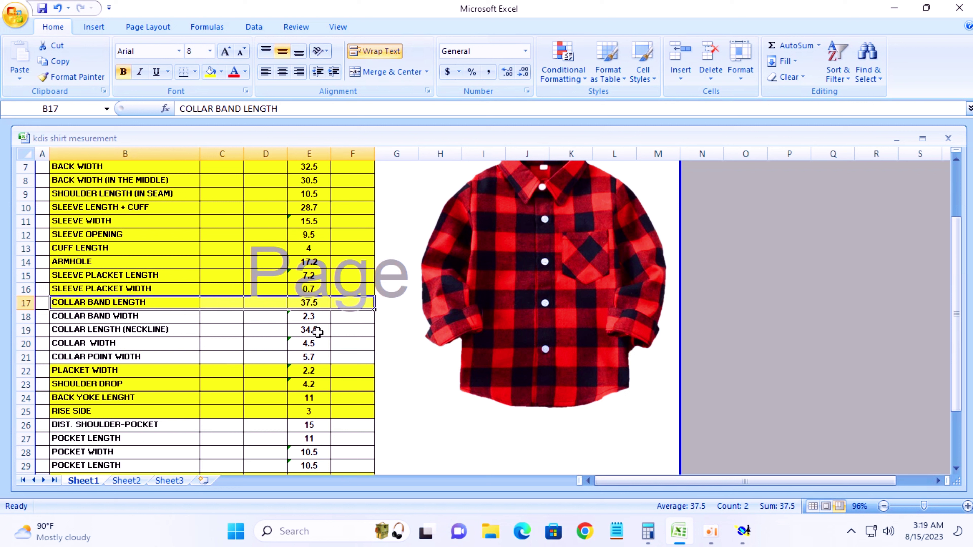
Check collar band length 37.5 and neckline length 34.5 in E19, then minimize Excel.
click(315, 303)
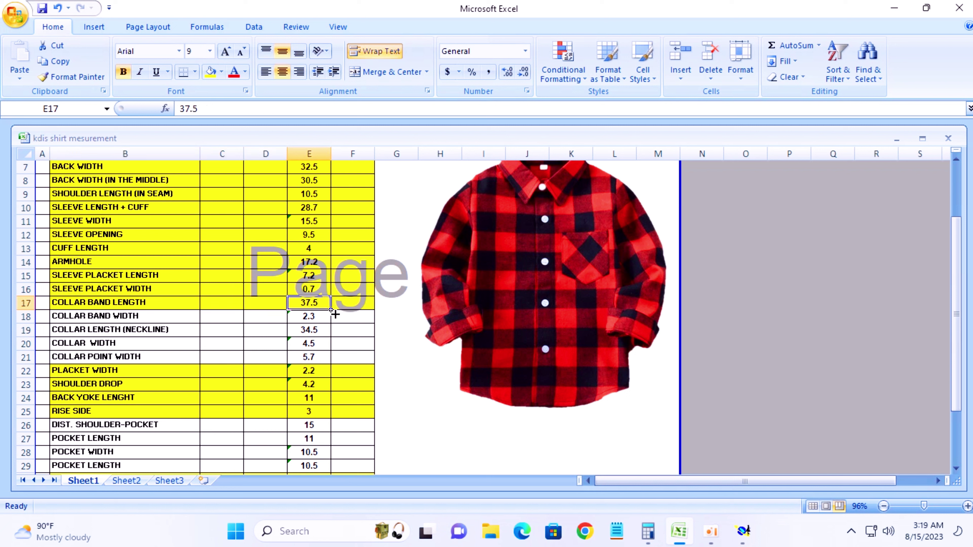
click(324, 332)
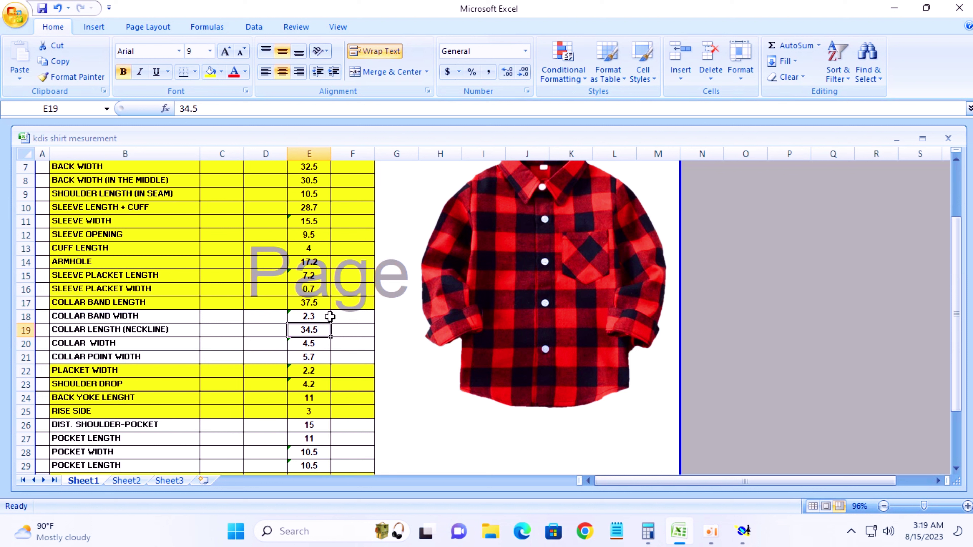
click(98, 302)
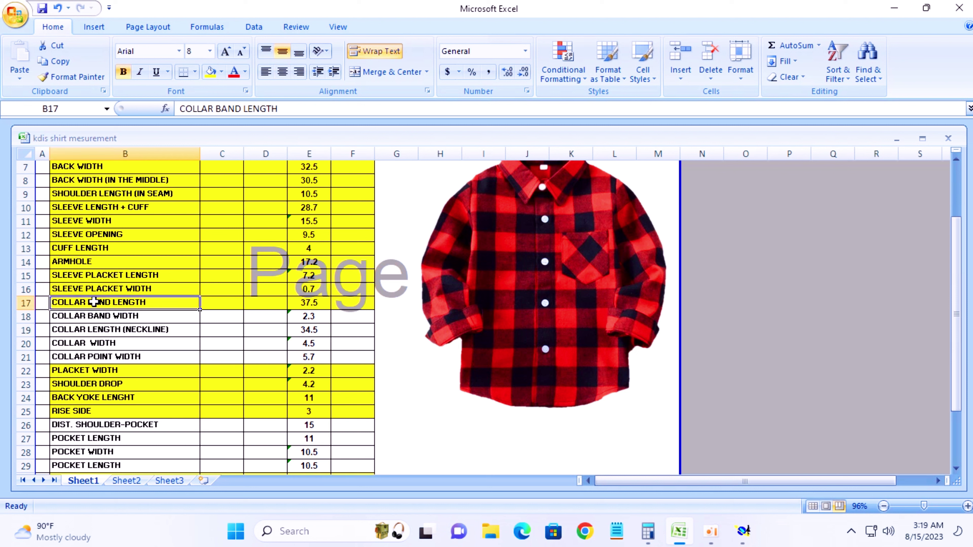
click(230, 303)
click(275, 302)
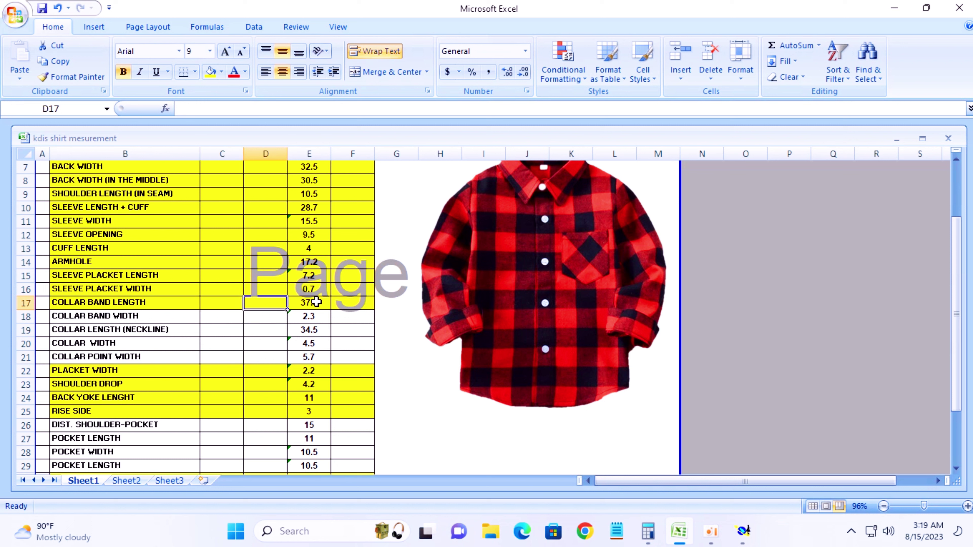
click(315, 302)
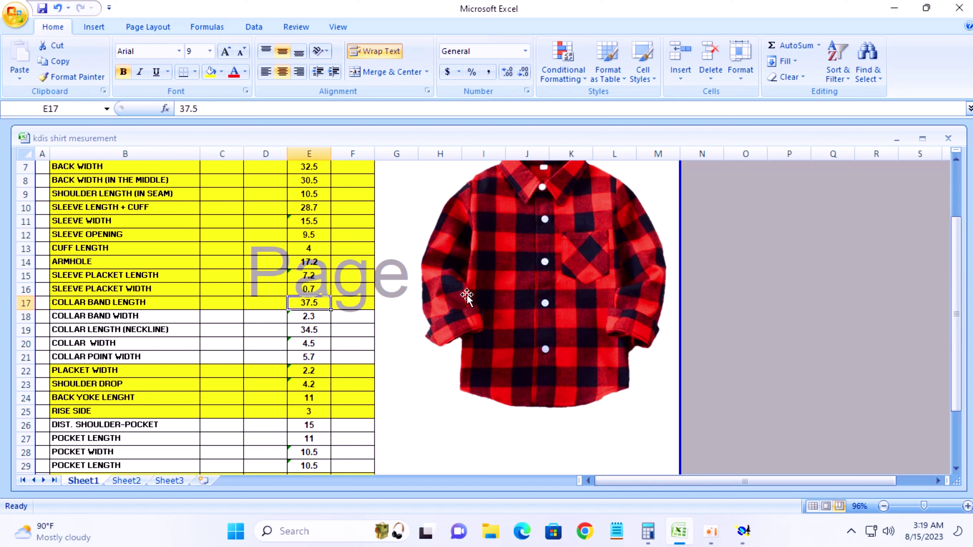
click(322, 330)
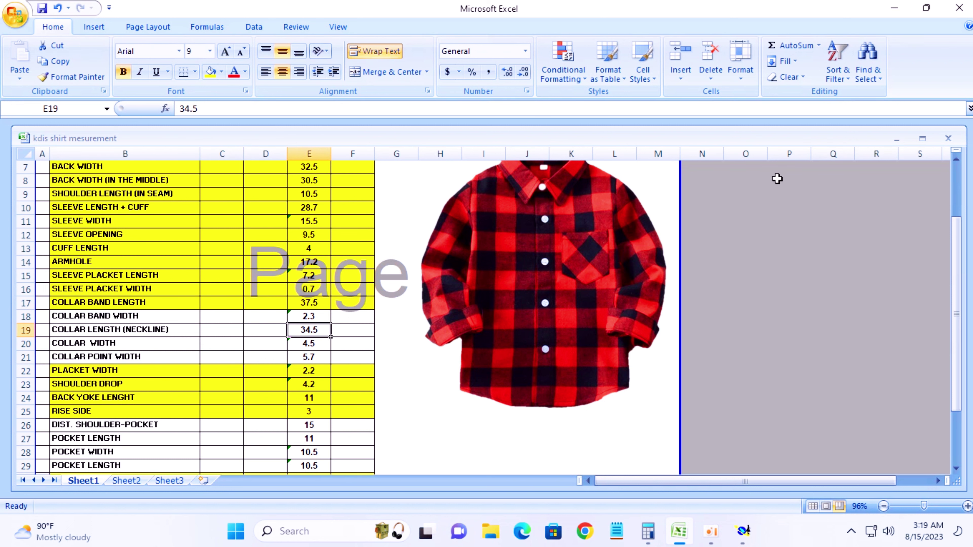
click(895, 7)
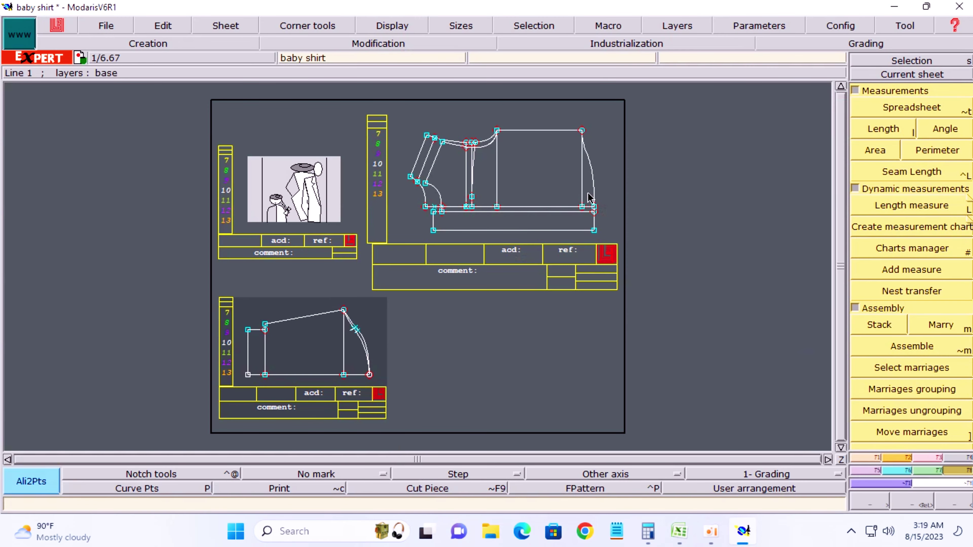
Zoom on the shirt front and empty the Measurements spreadsheet.
key(z)
drag(395, 131, 614, 268)
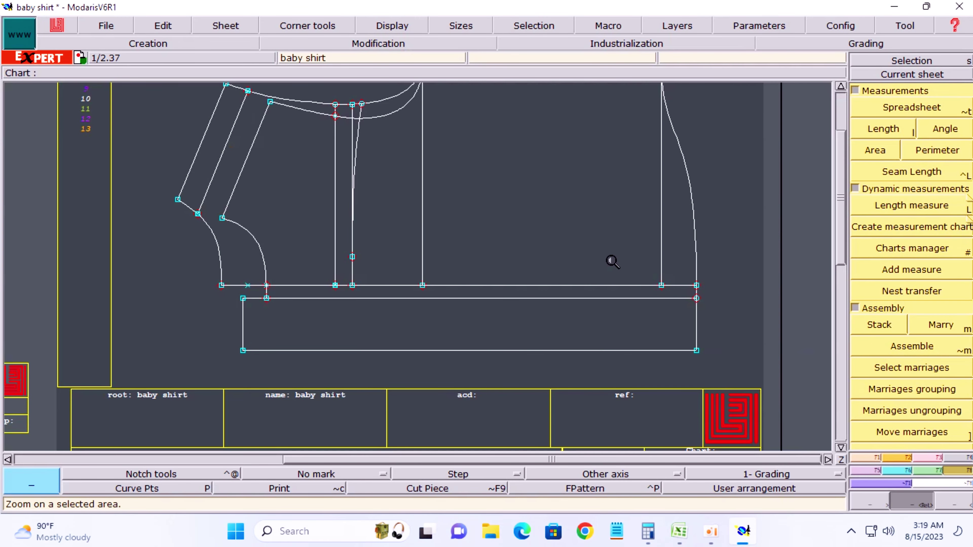
click(931, 108)
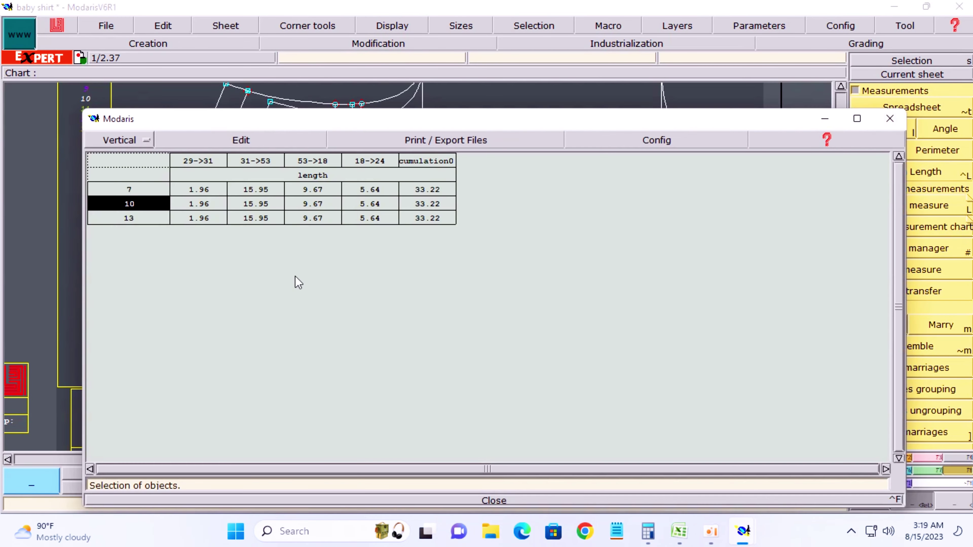
click(250, 141)
click(196, 200)
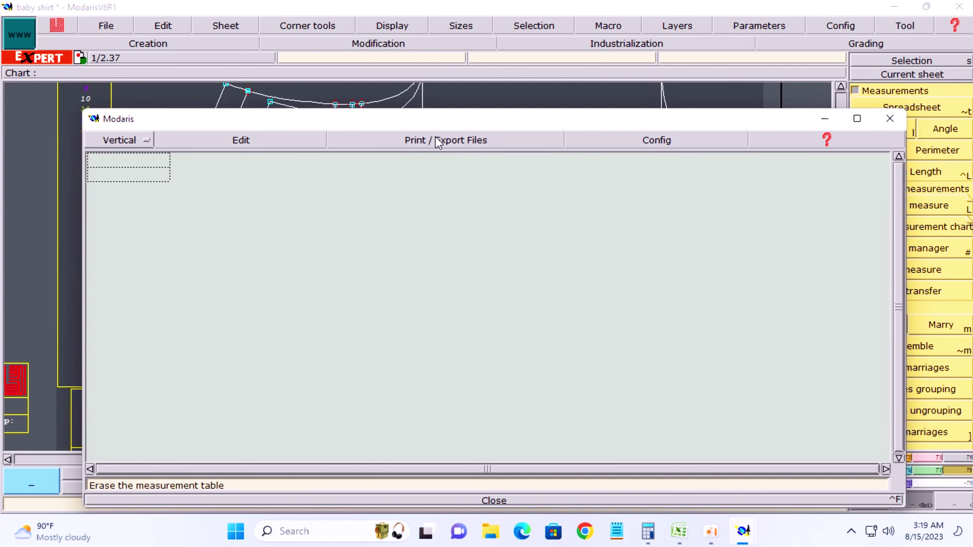
mouse_move(437, 140)
mouse_down()
mouse_move(329, 486)
mouse_move(331, 478)
mouse_up()
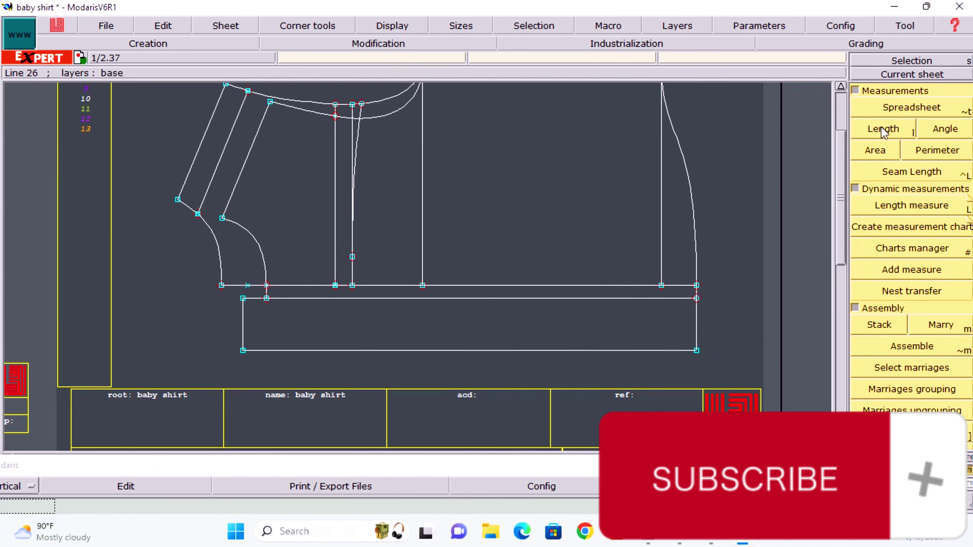
Measure the three neckline section lengths: 8.56, 6.57 and 2.06 cm.
key(l)
click(266, 298)
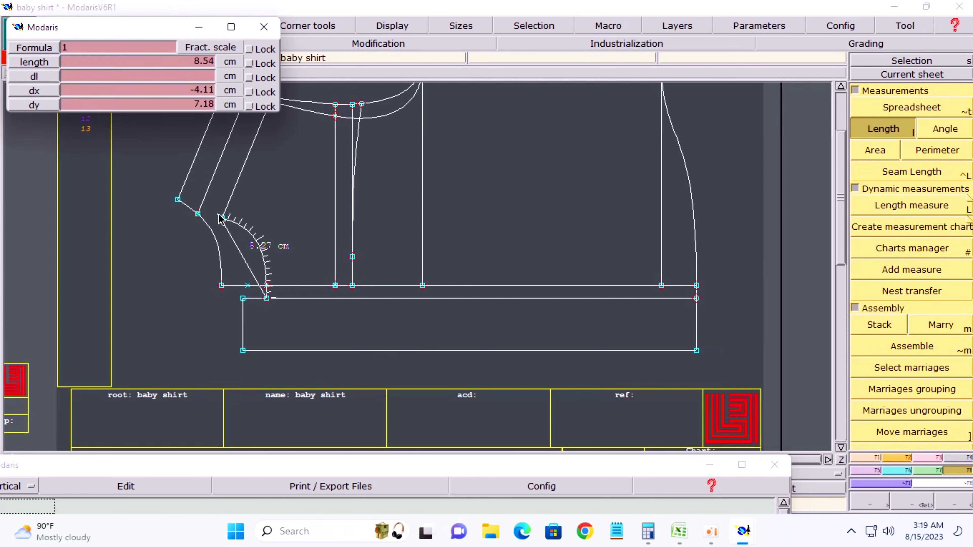
click(223, 218)
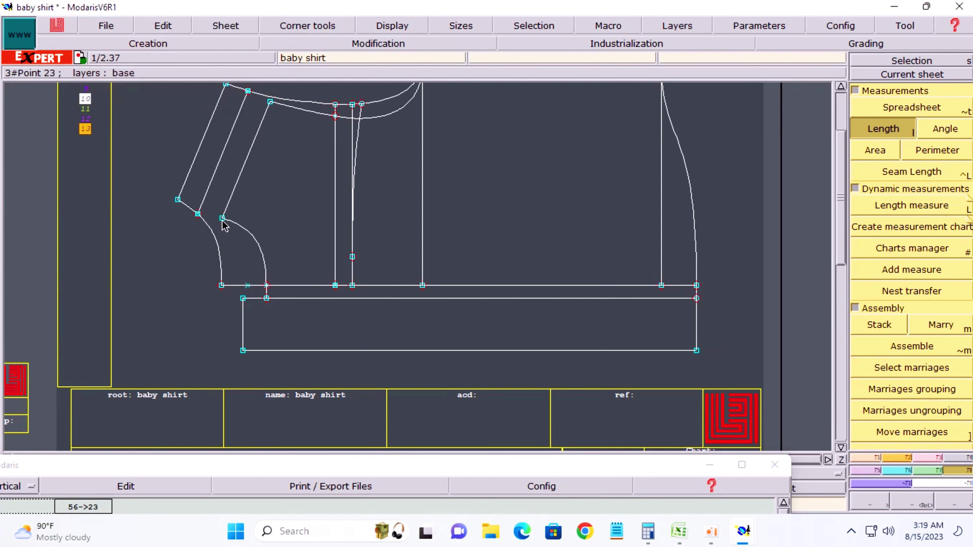
click(220, 241)
click(198, 214)
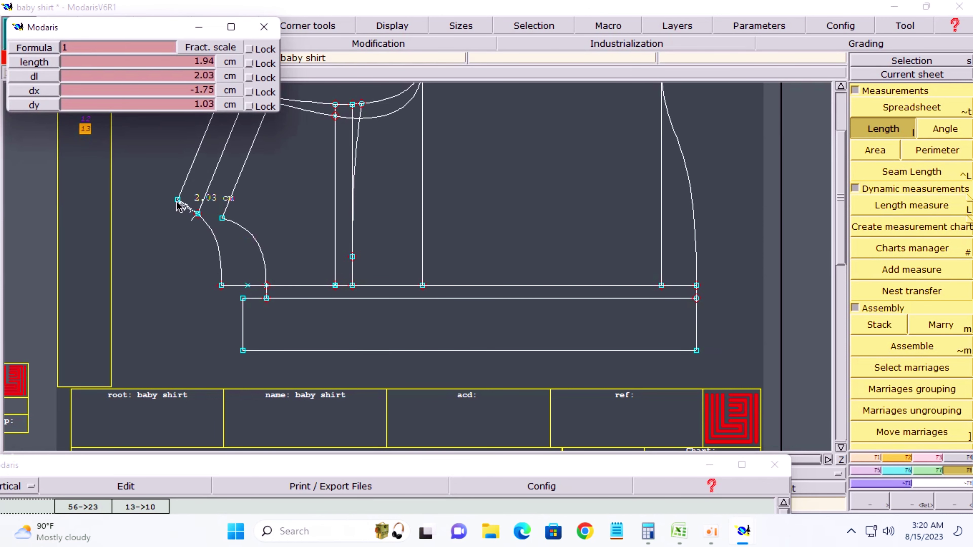
click(178, 200)
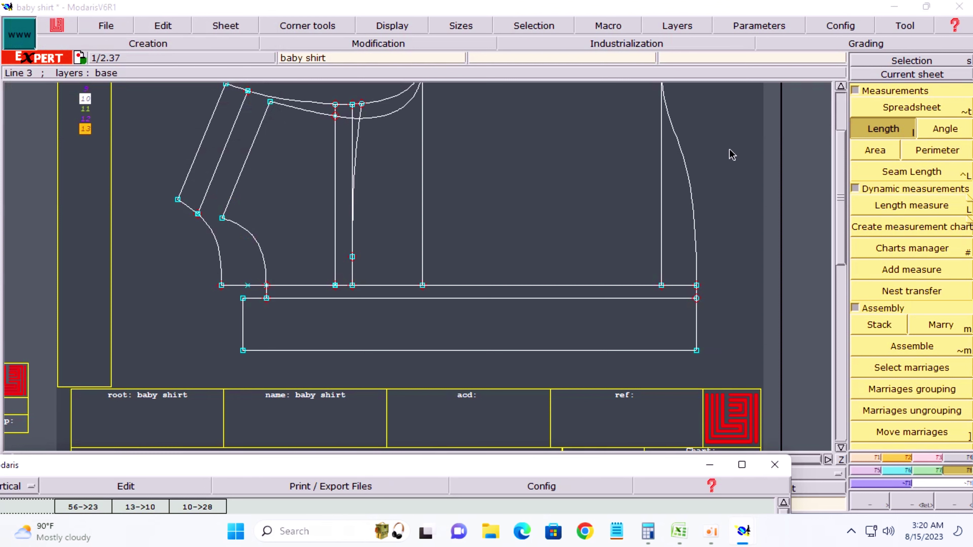
Cumulate the lengths to 17.19 cm, then empty the table and move it aside.
drag(404, 466, 455, 126)
click(181, 142)
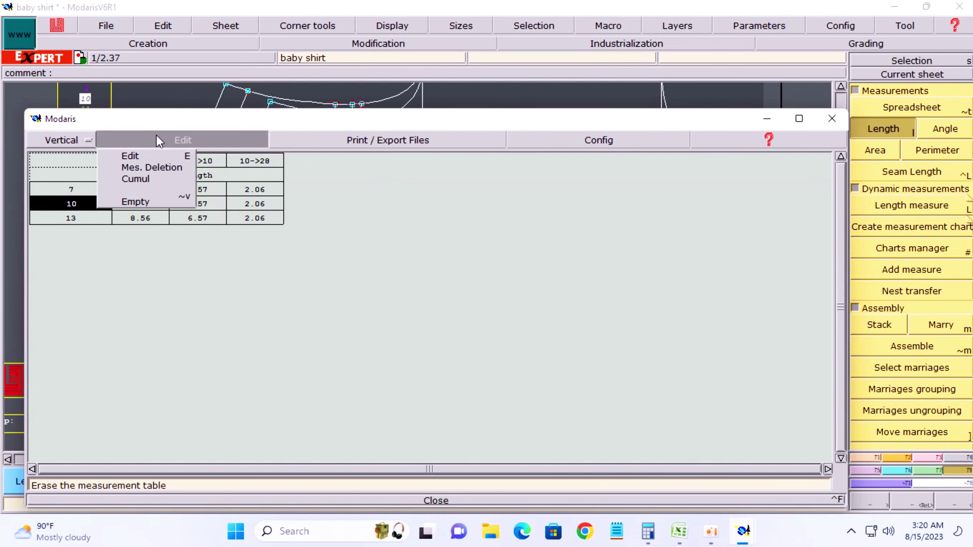
click(136, 178)
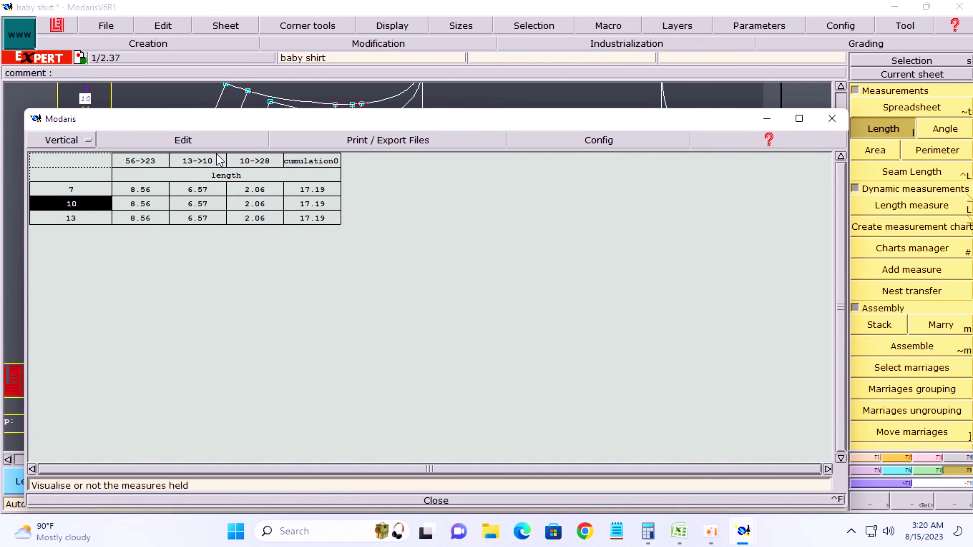
click(195, 143)
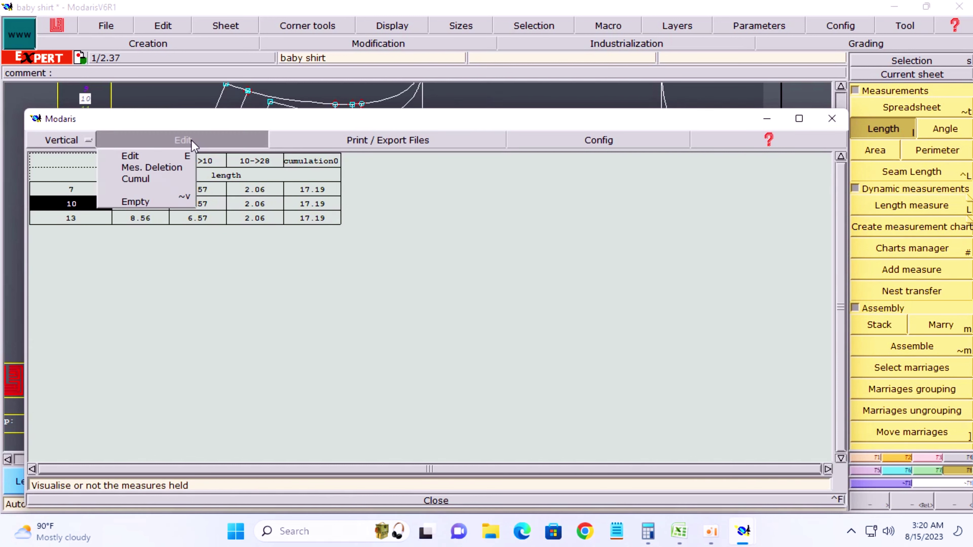
click(137, 201)
mouse_move(405, 125)
mouse_down()
mouse_move(402, 390)
mouse_move(422, 514)
mouse_up()
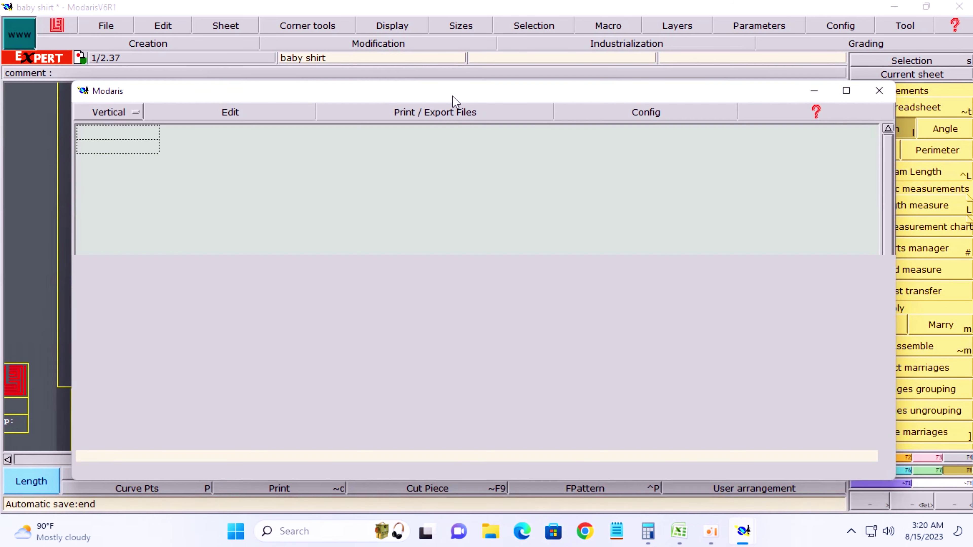
Bring Excel forward and review collar band length 37.5 and neckline length 34.5.
click(744, 537)
click(705, 534)
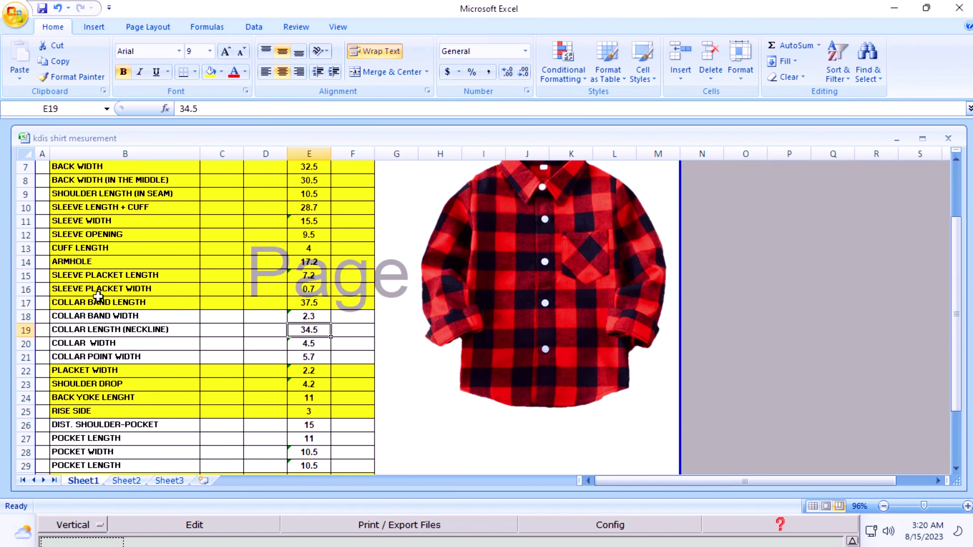
click(92, 303)
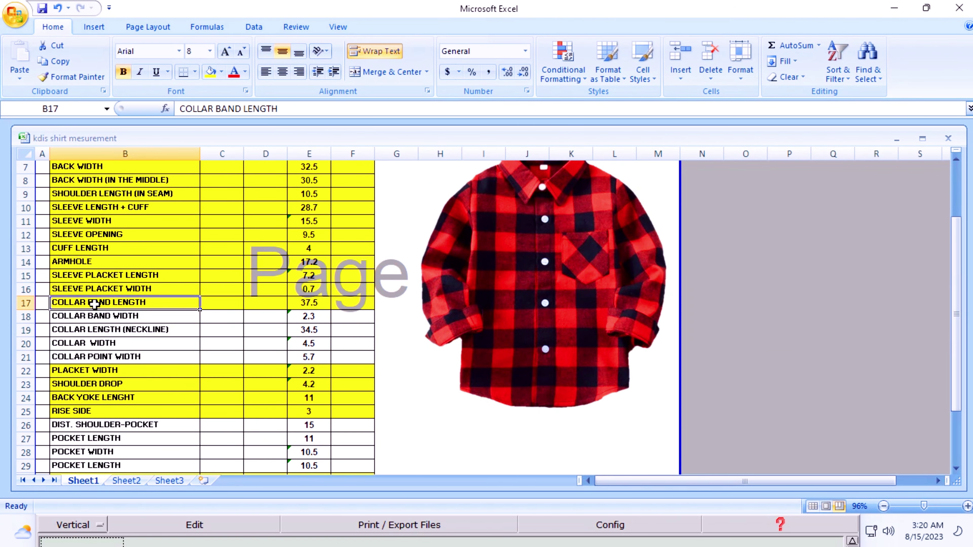
click(109, 329)
click(303, 330)
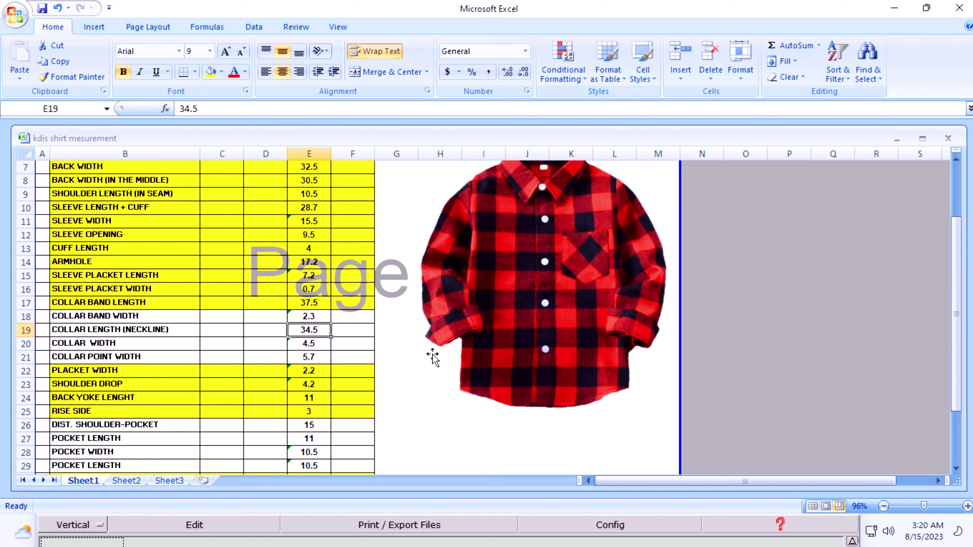
click(93, 302)
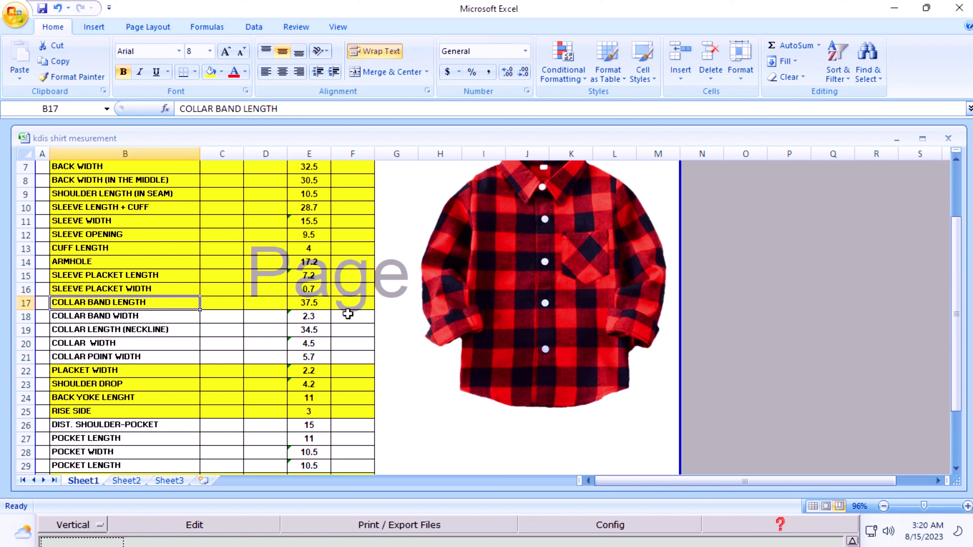
click(306, 306)
Delete the COLLAR BAND LENGTH cells B17:F17, shifting cells up.
drag(62, 303, 349, 303)
click(560, 72)
right_click(321, 303)
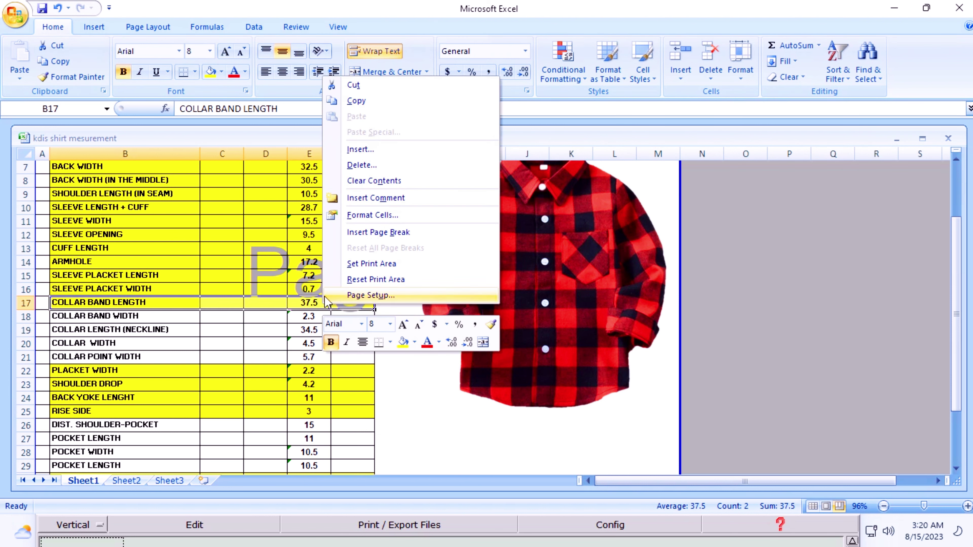
click(359, 166)
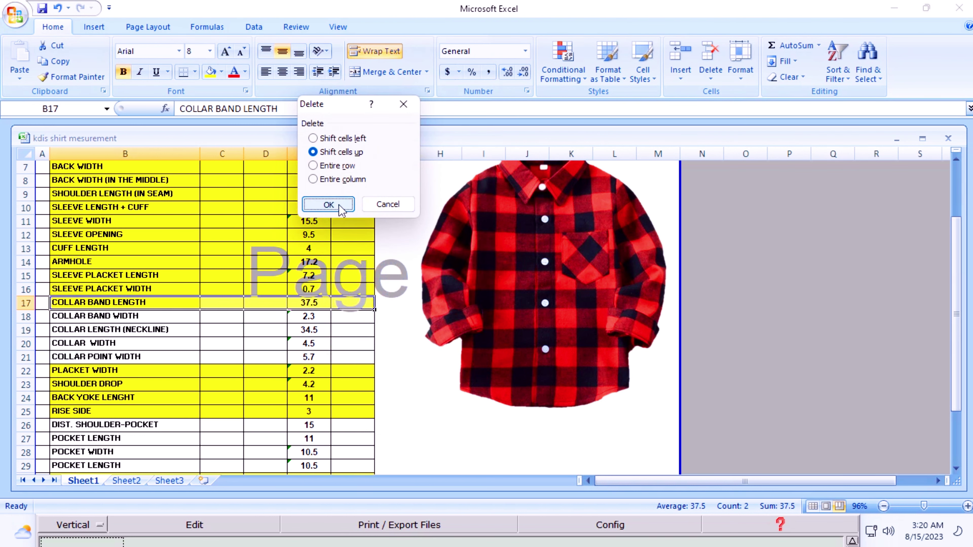
click(328, 204)
click(359, 325)
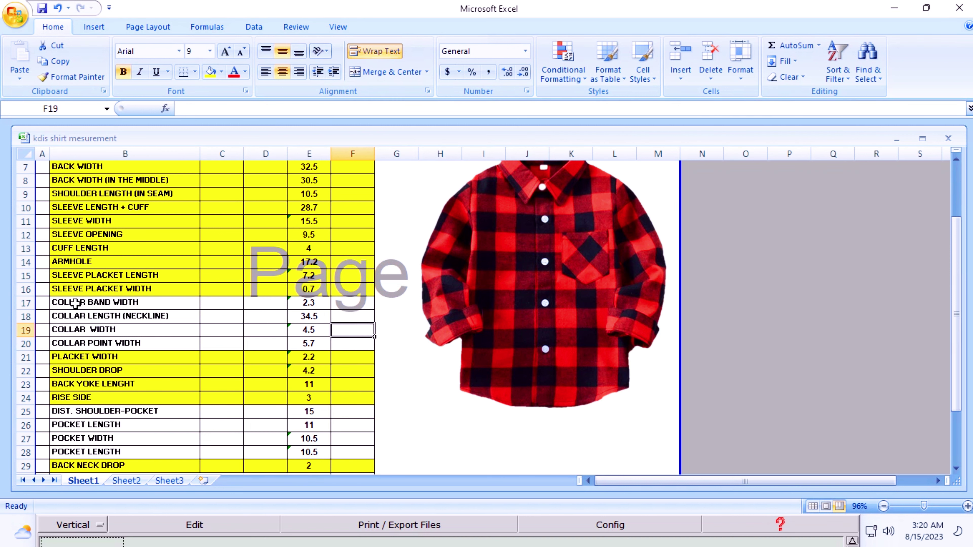
Check neckline length 34.5 and collar point width 5.7, then return to Modaris.
drag(74, 303, 340, 304)
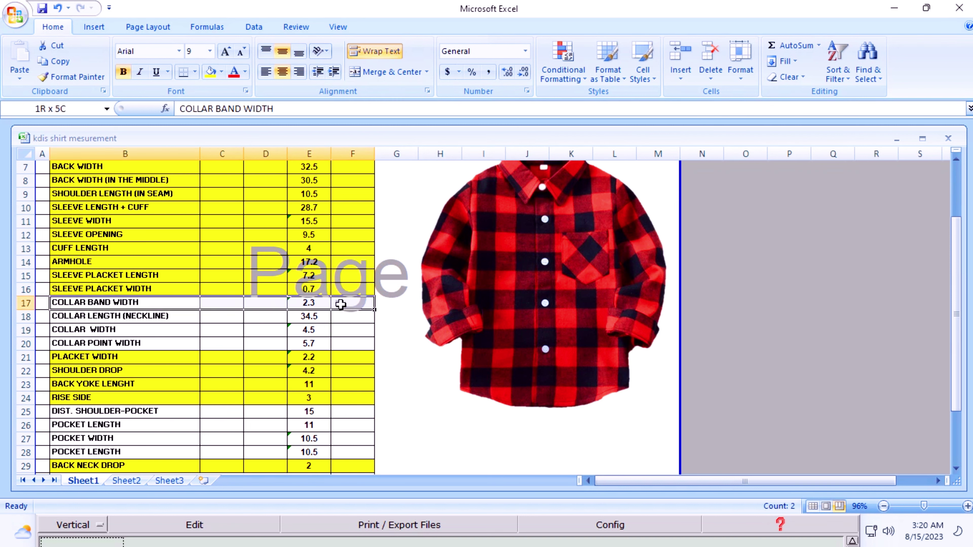
click(314, 316)
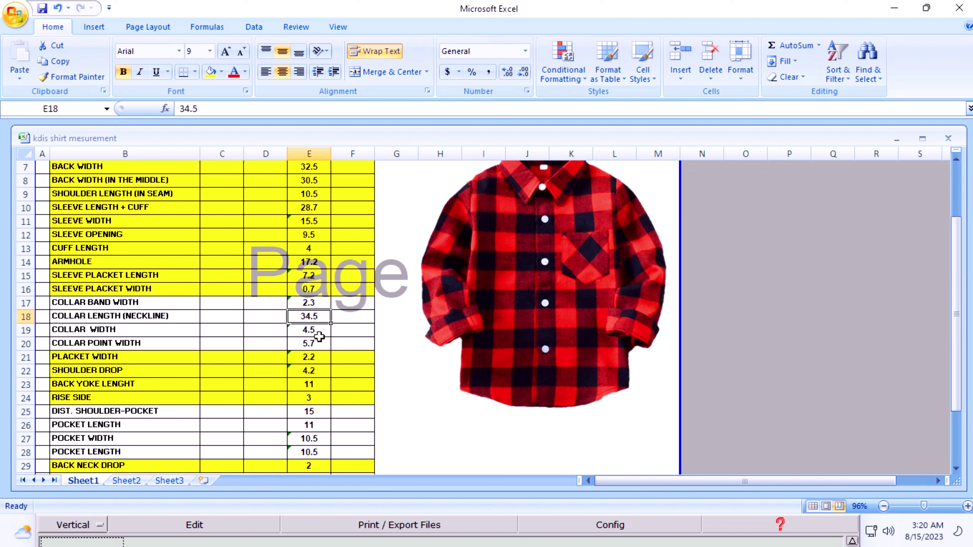
click(315, 346)
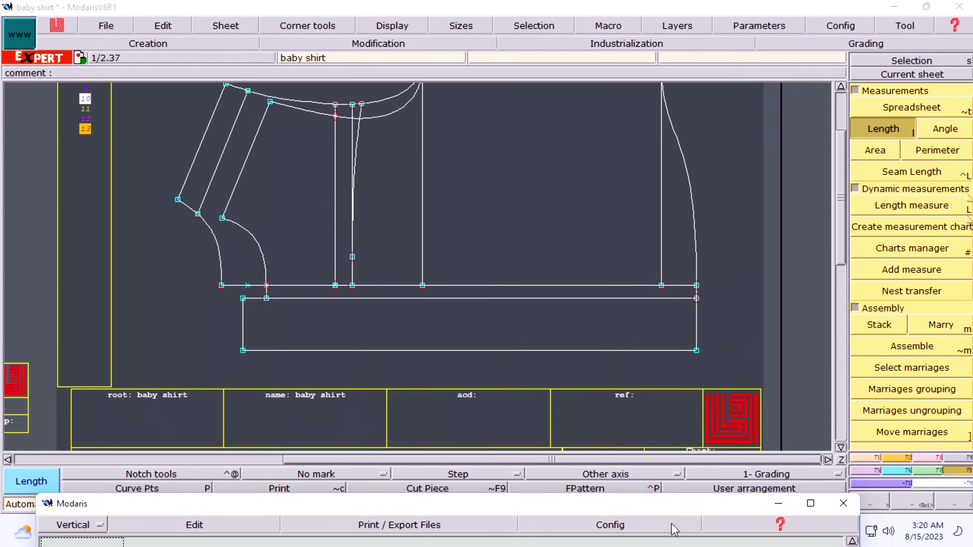
click(702, 527)
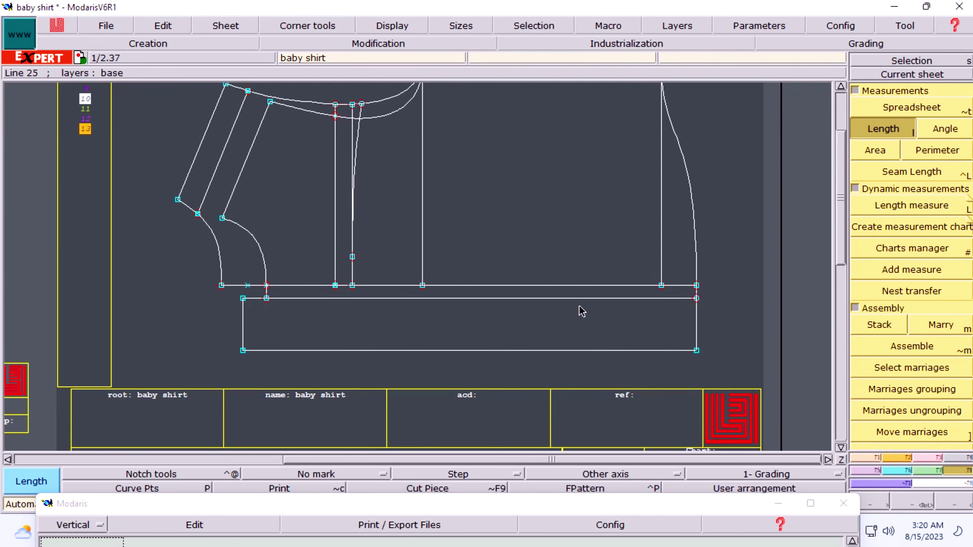
Draw a 15 cm wide by 5.70 cm high collar rectangle on baby shirt3.
key(Escape)
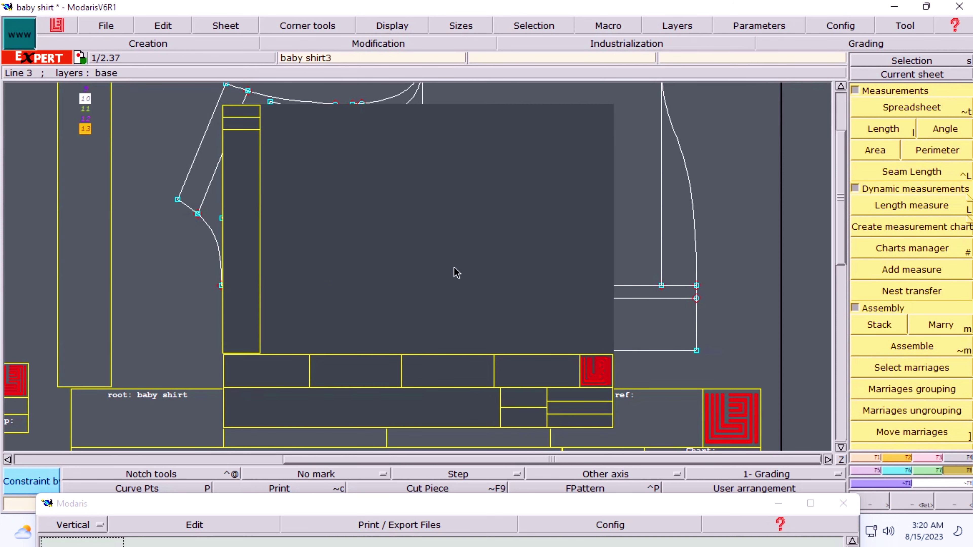
key(r)
click(308, 173)
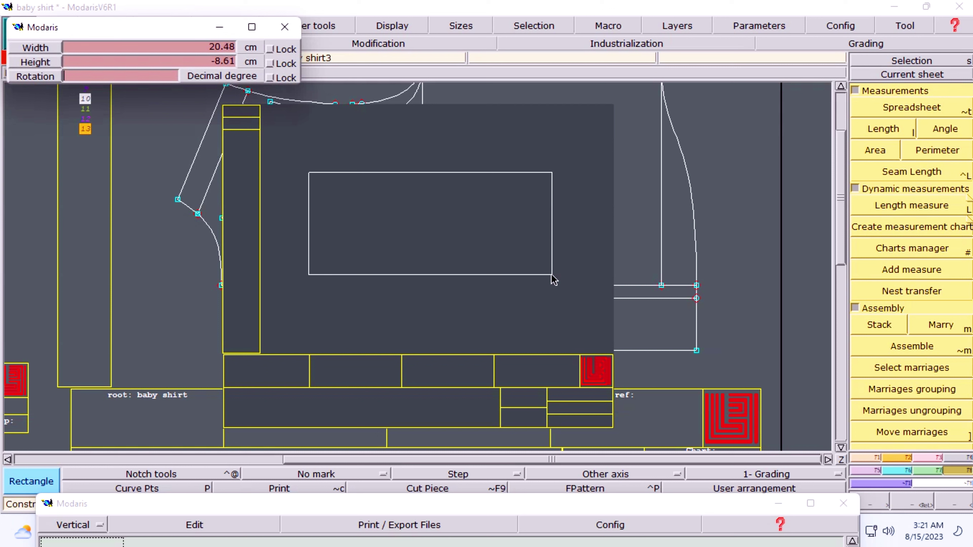
key(shift+Tab)
text(15.50)
text(5.7)
key(shift+Tab)
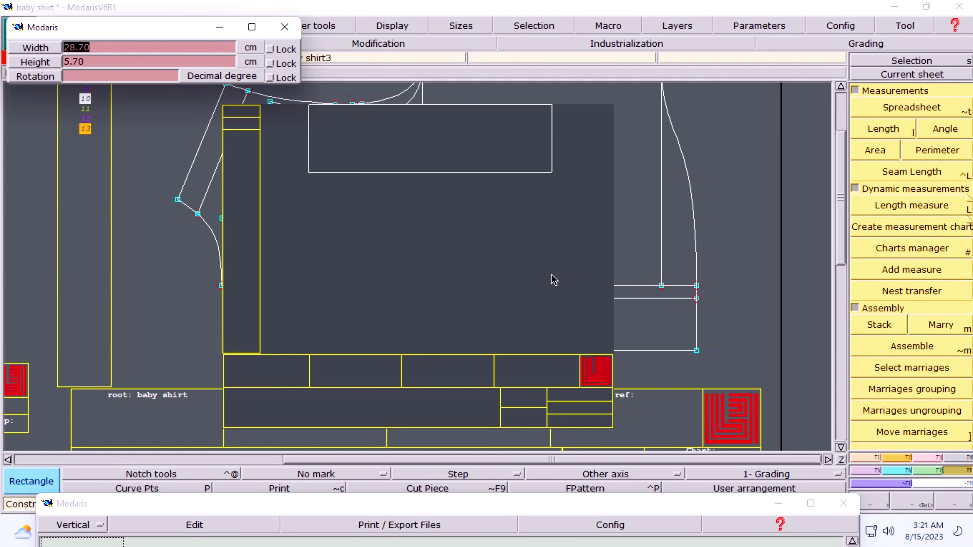
text(15)
key(Return)
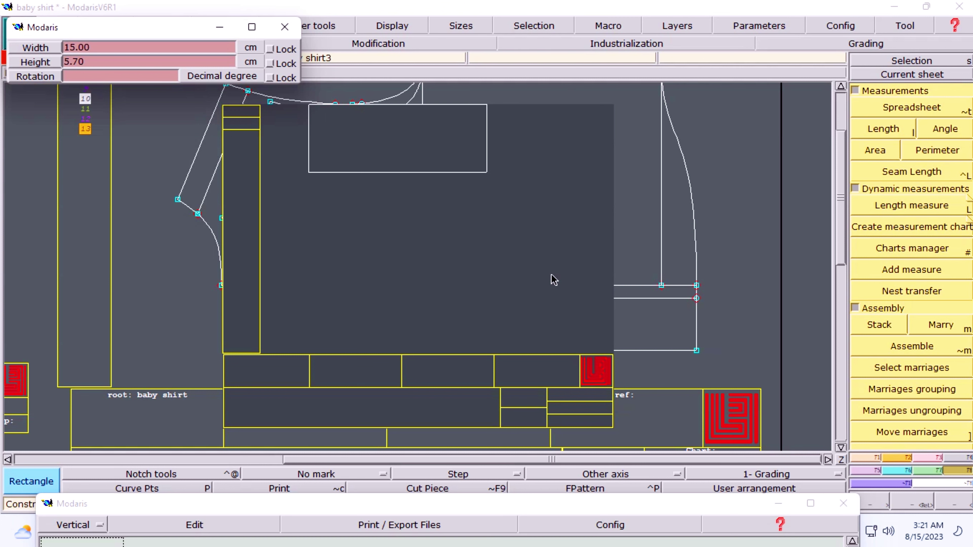
key(Return)
Re-centre and zoom the view onto the collar rectangle.
click(521, 235)
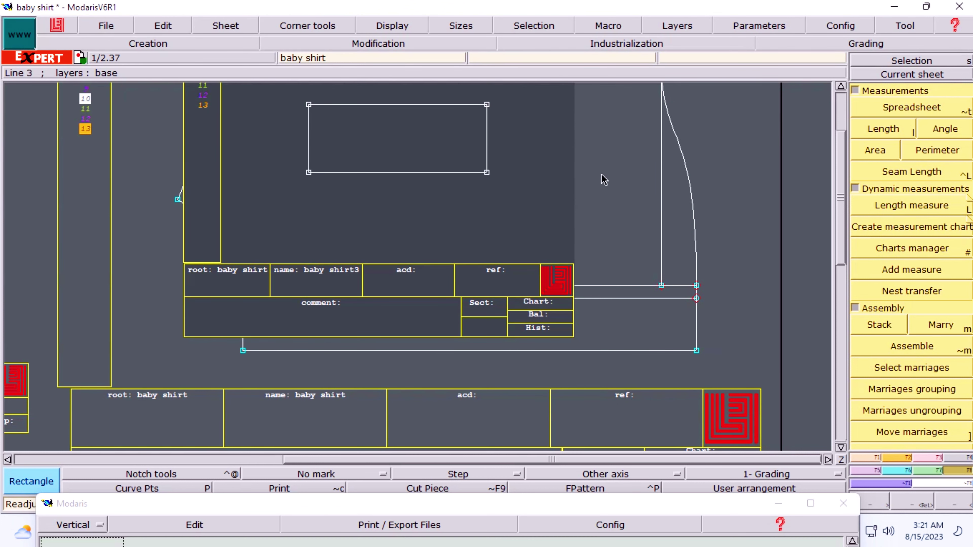
middle_click(577, 159)
key(z)
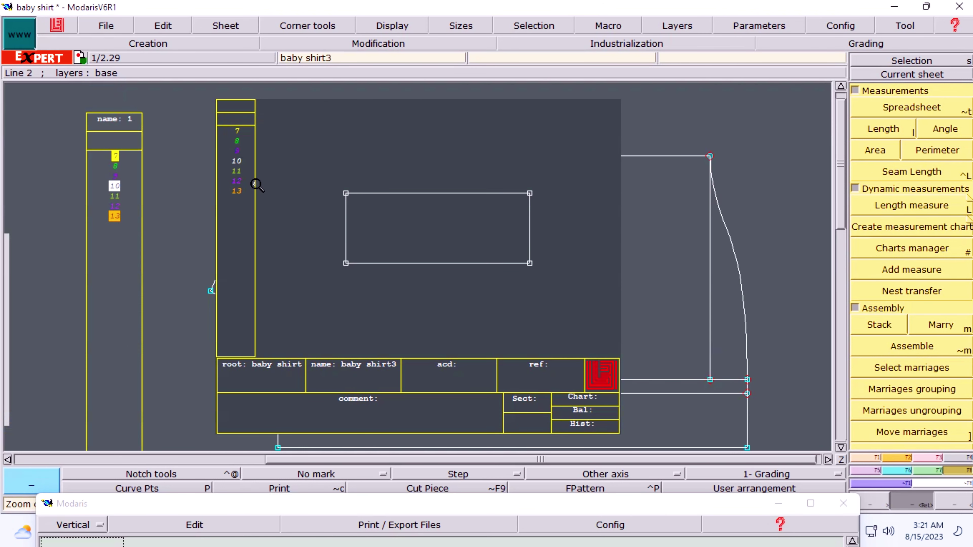
drag(278, 161, 695, 350)
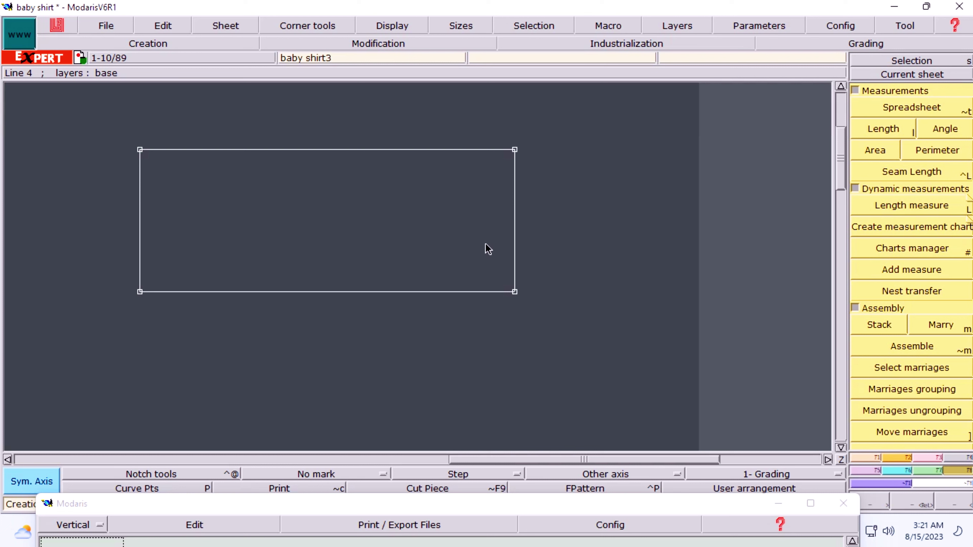
Add a parallel line 0.8 cm outside the rectangle's right edge, redoing the first attempt.
key(p)
click(515, 224)
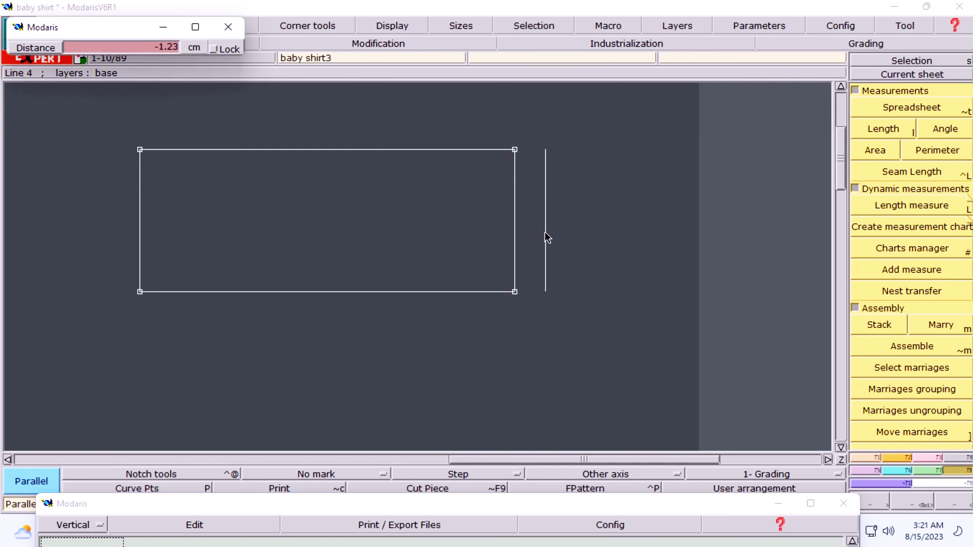
text(-.8)
key(Return)
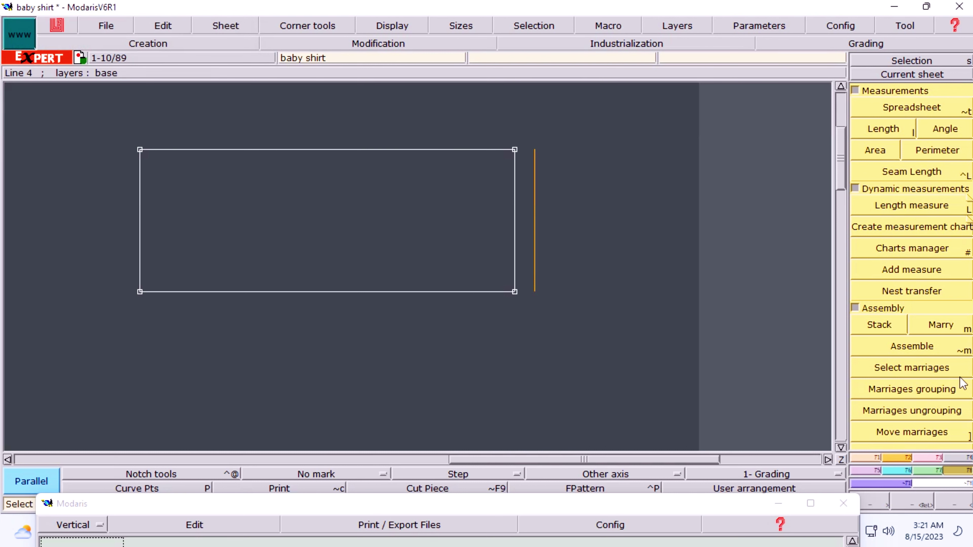
click(969, 332)
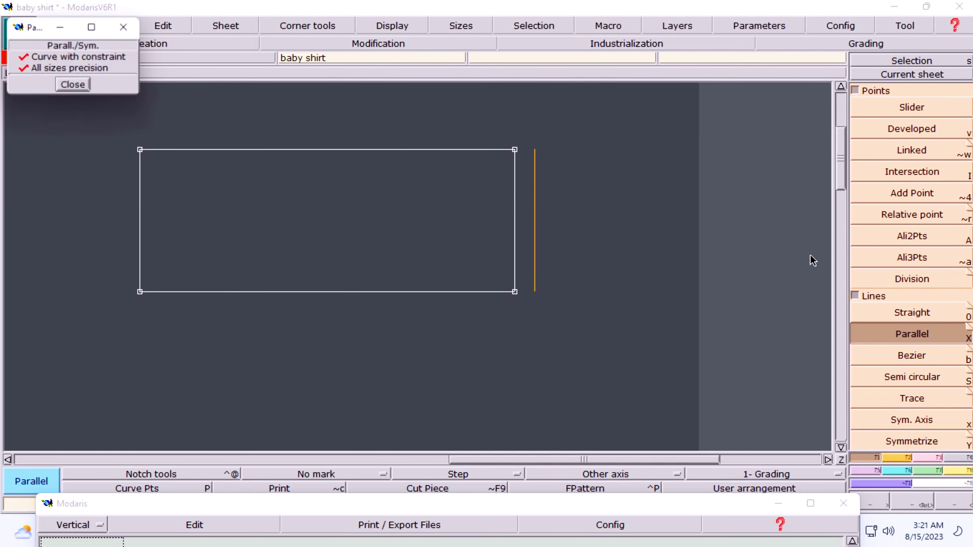
click(61, 68)
click(73, 86)
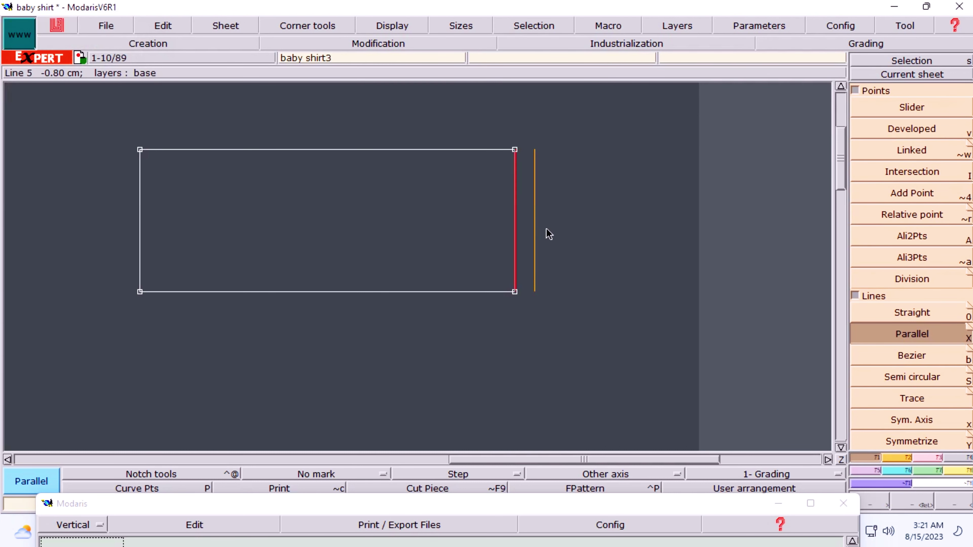
key(Delete)
click(535, 224)
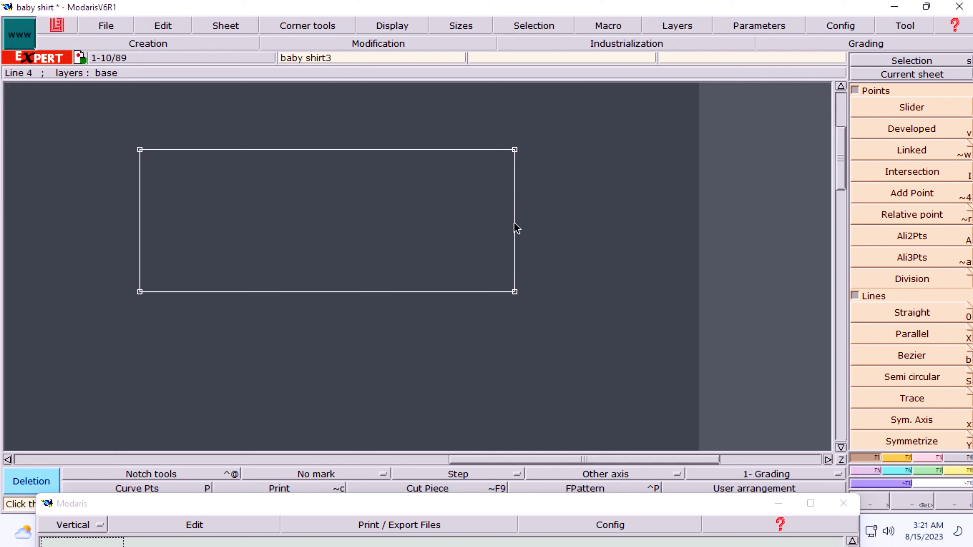
key(shift+x)
click(514, 227)
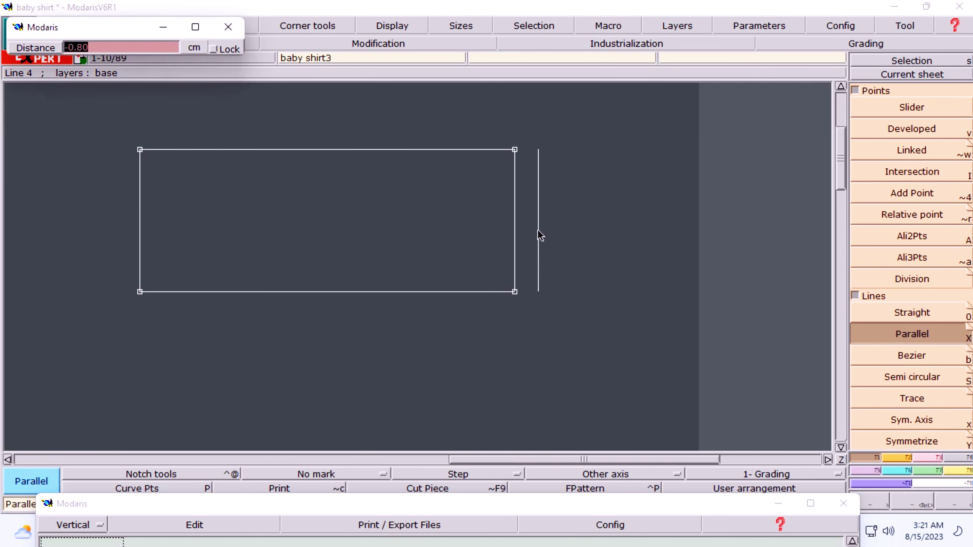
text(-)
key(Return)
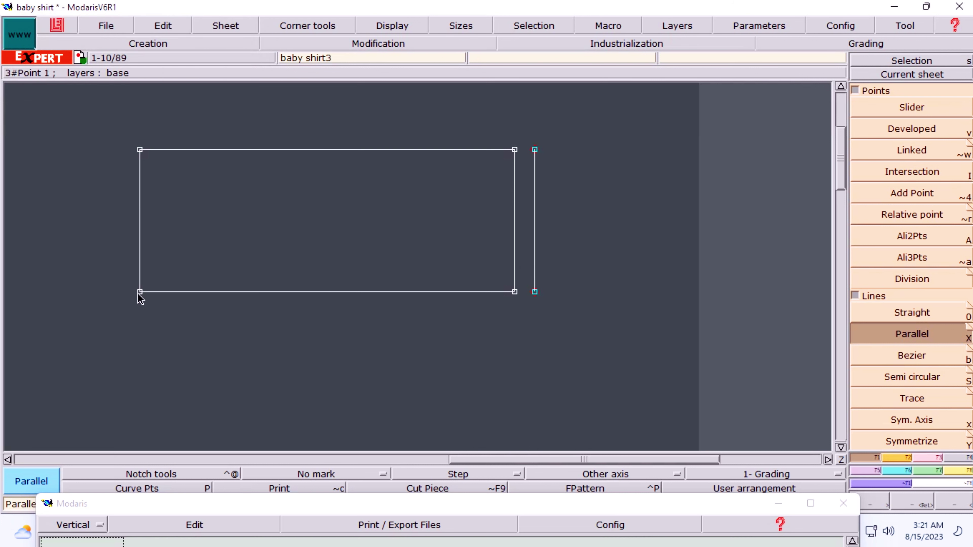
Place a point 1 cm up the rectangle's left edge.
key(v)
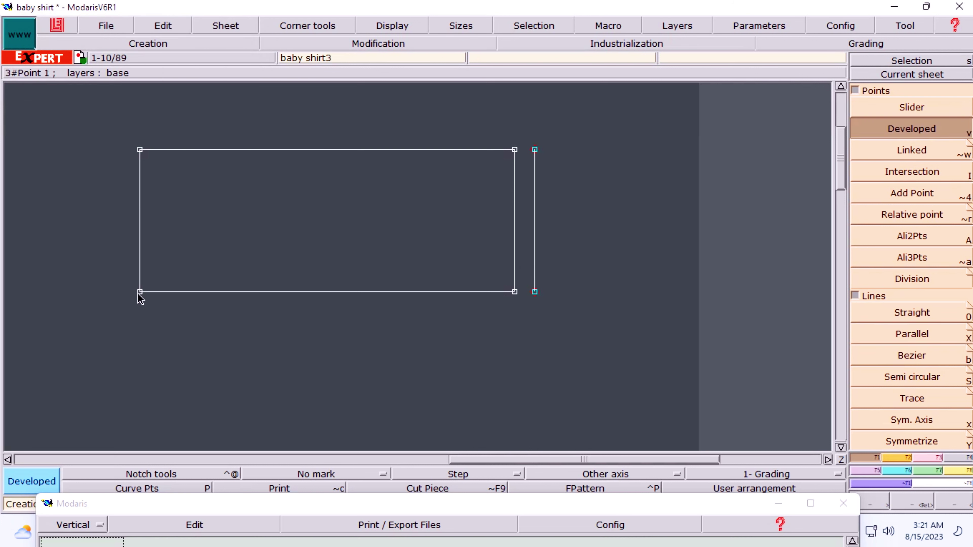
click(140, 293)
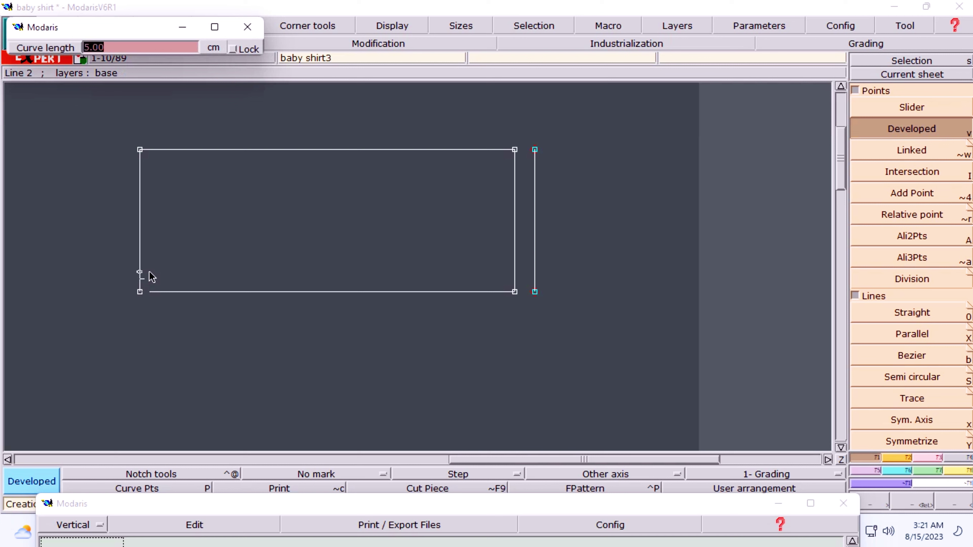
text(-1)
key(Return)
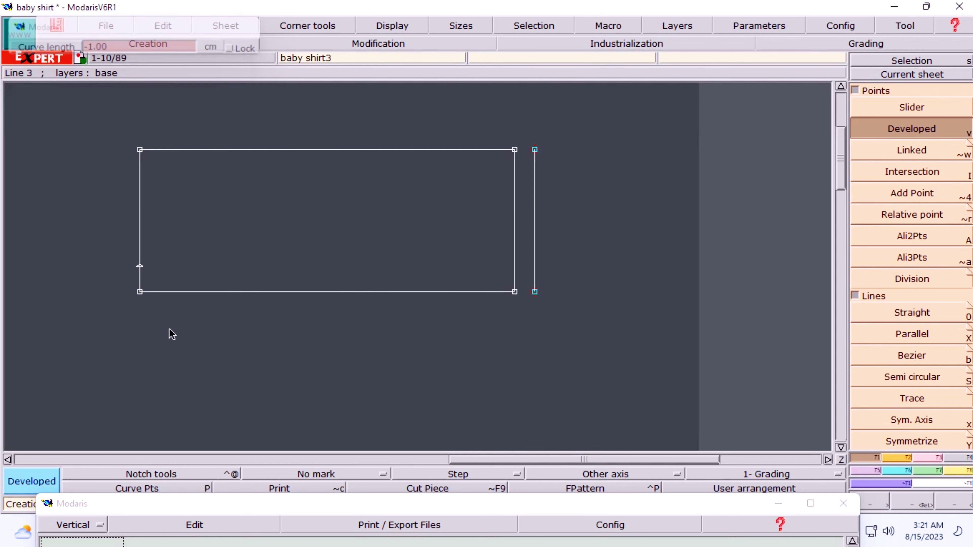
key(i)
click(139, 266)
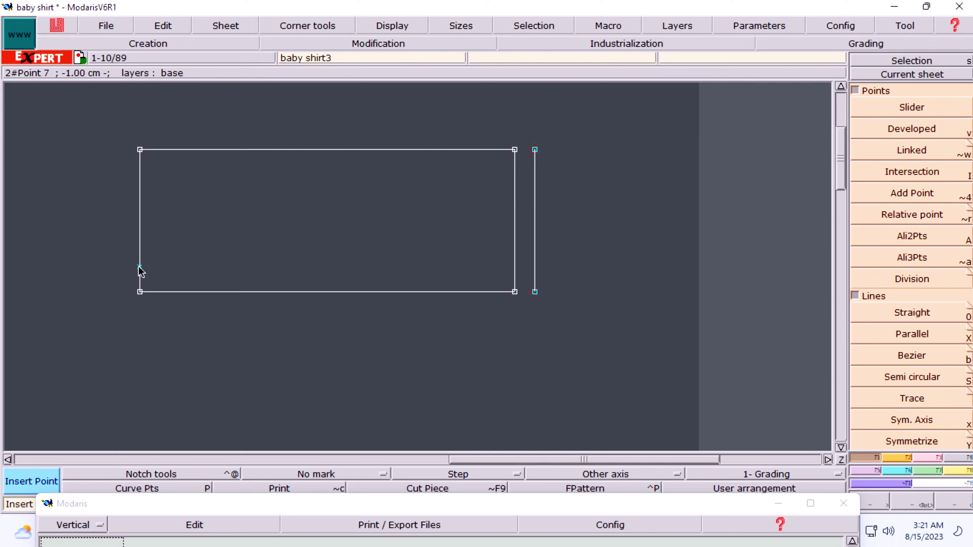
Draw a Bezier line from that point via the bottom-right corner to the parallel's top.
key(b)
click(139, 267)
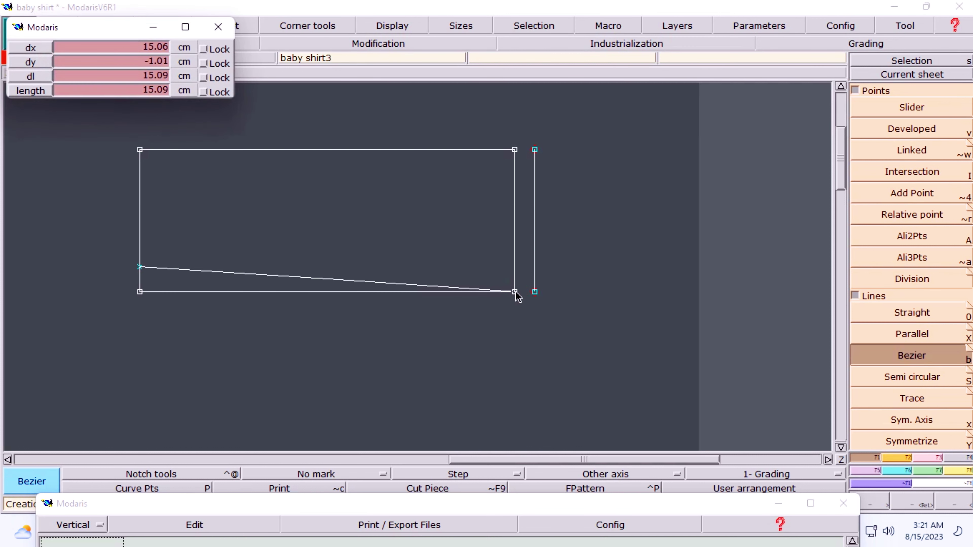
click(515, 291)
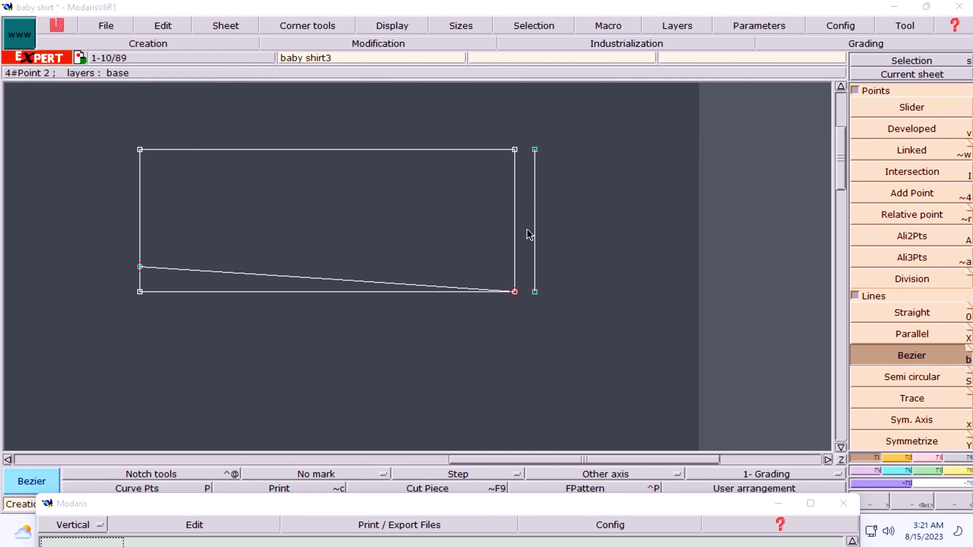
click(534, 150)
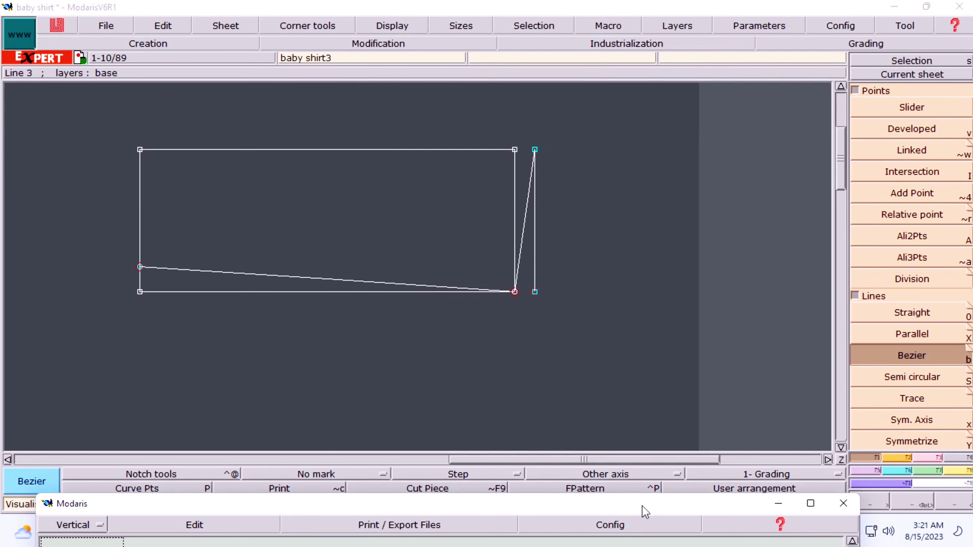
drag(647, 506, 656, 151)
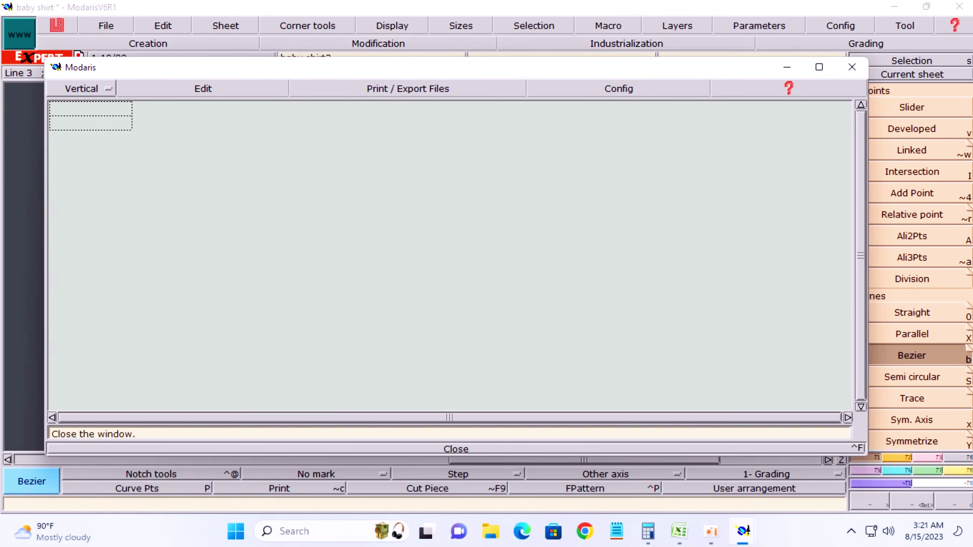
Shade rows B18:F18, B19:F19 and B20:F20 of the Excel chart with yellow fill.
click(462, 449)
click(678, 533)
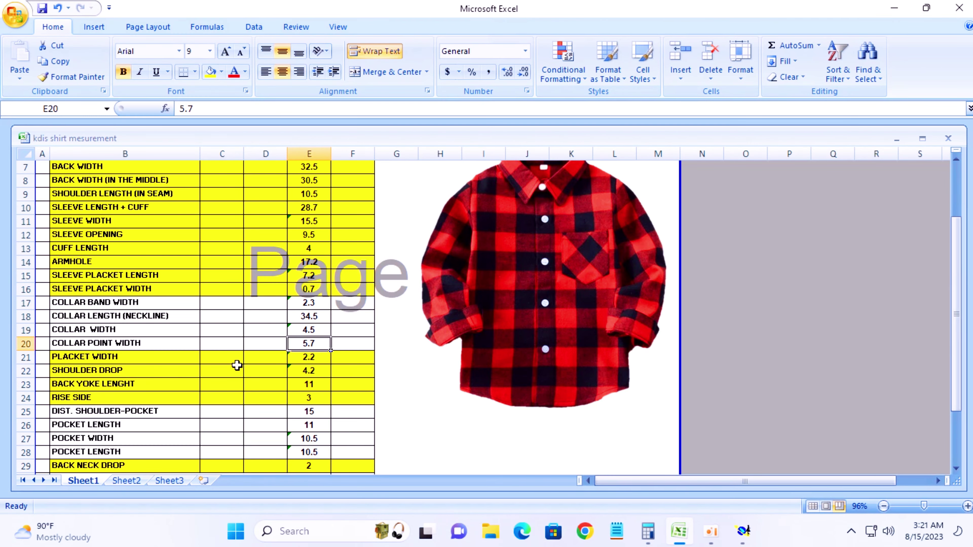
drag(71, 316, 357, 316)
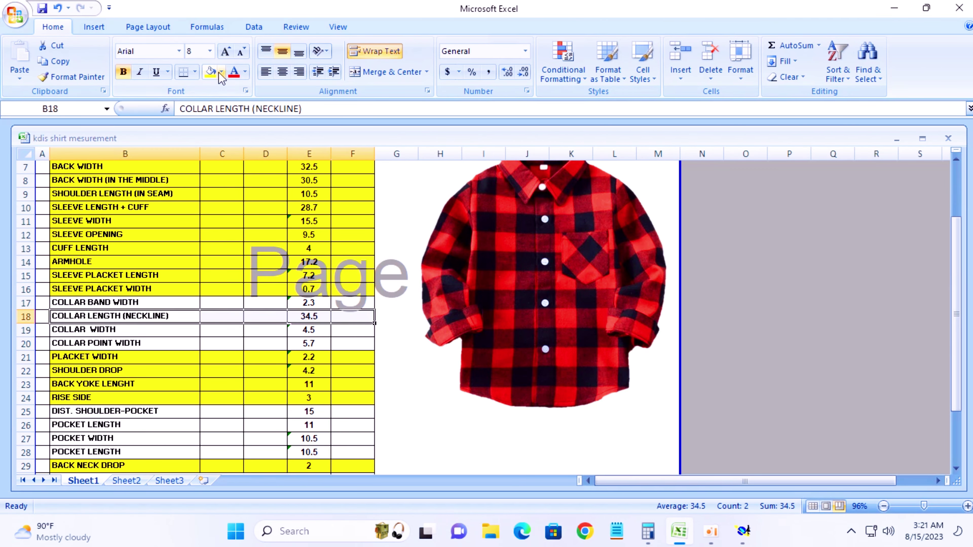
click(209, 73)
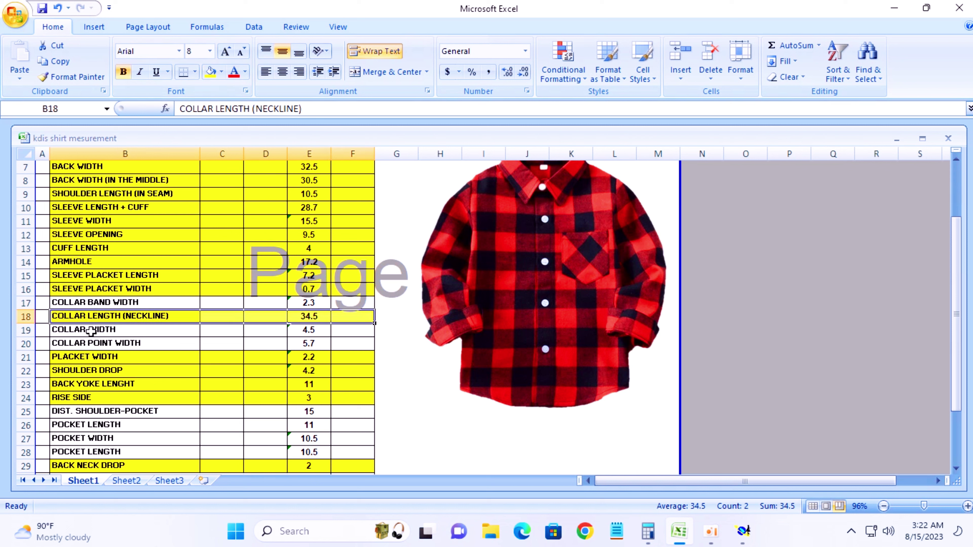
drag(70, 332, 308, 330)
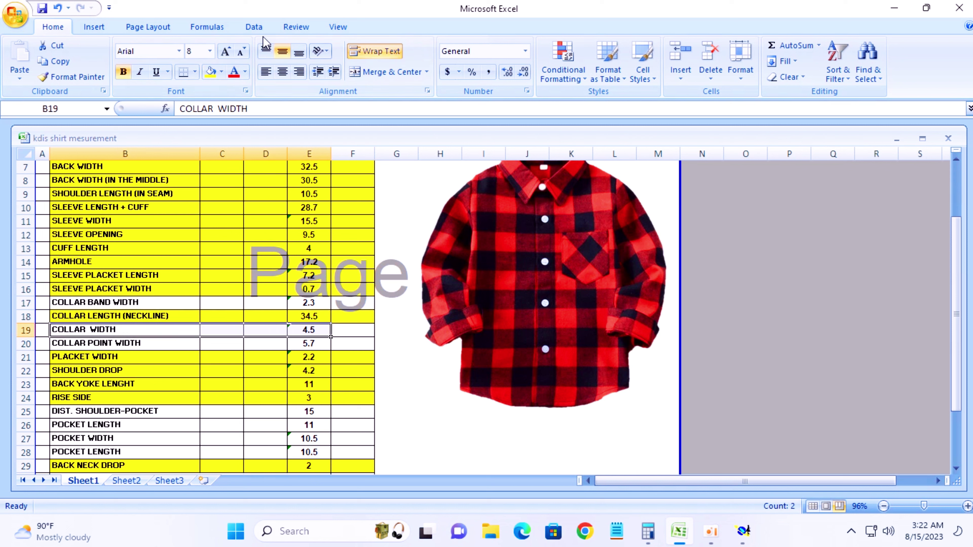
drag(326, 330, 357, 329)
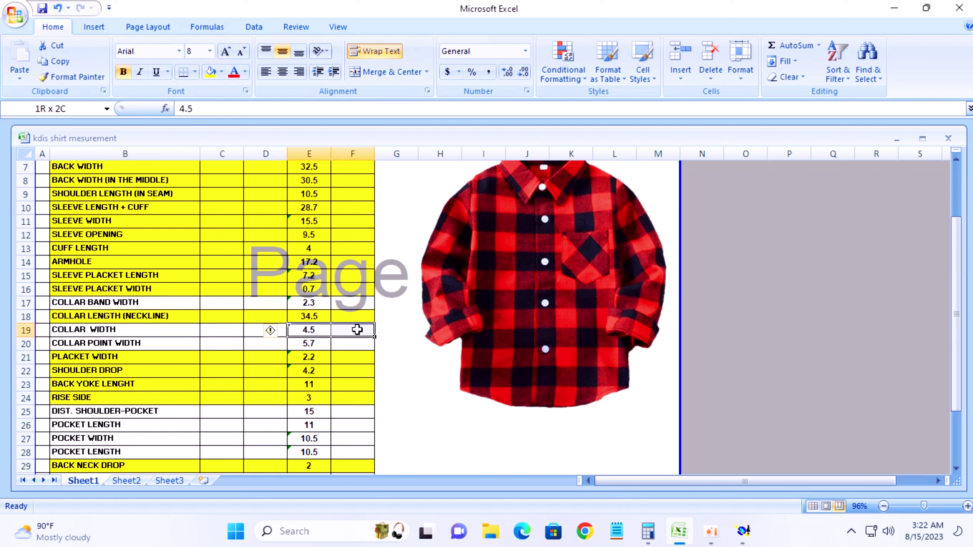
drag(73, 332, 353, 330)
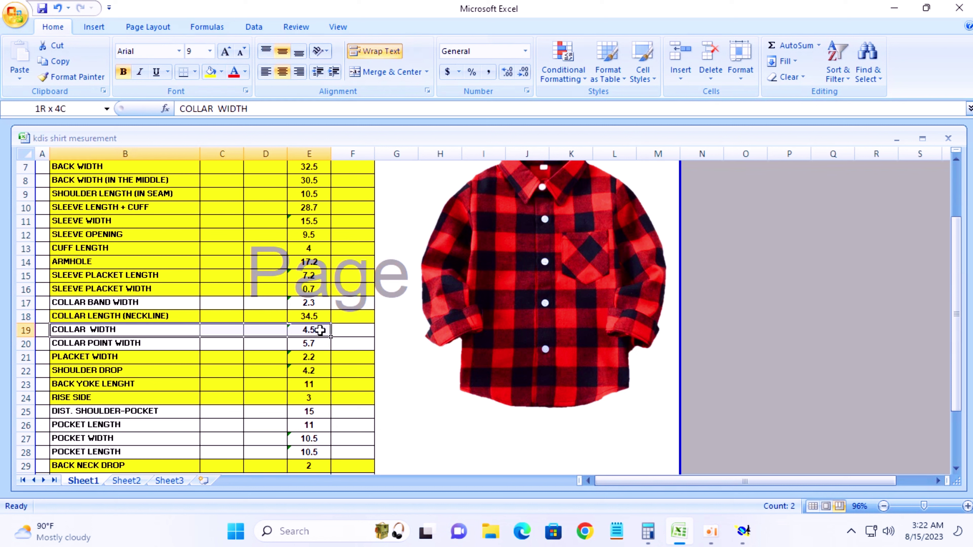
click(215, 75)
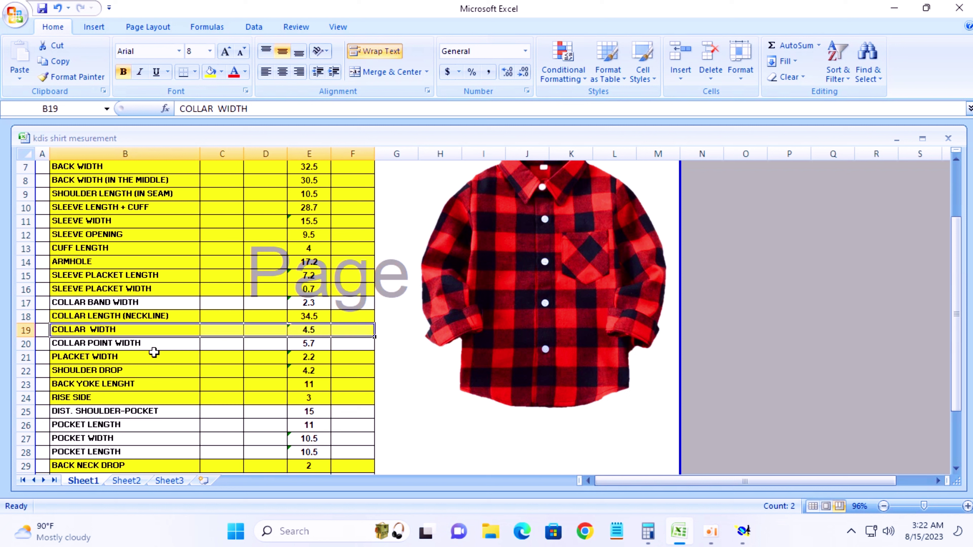
drag(93, 345, 343, 343)
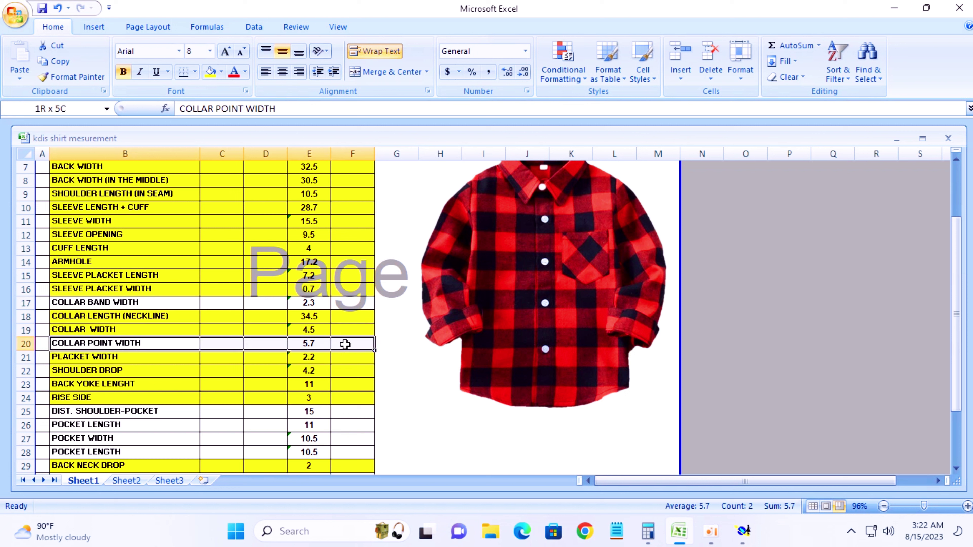
click(211, 72)
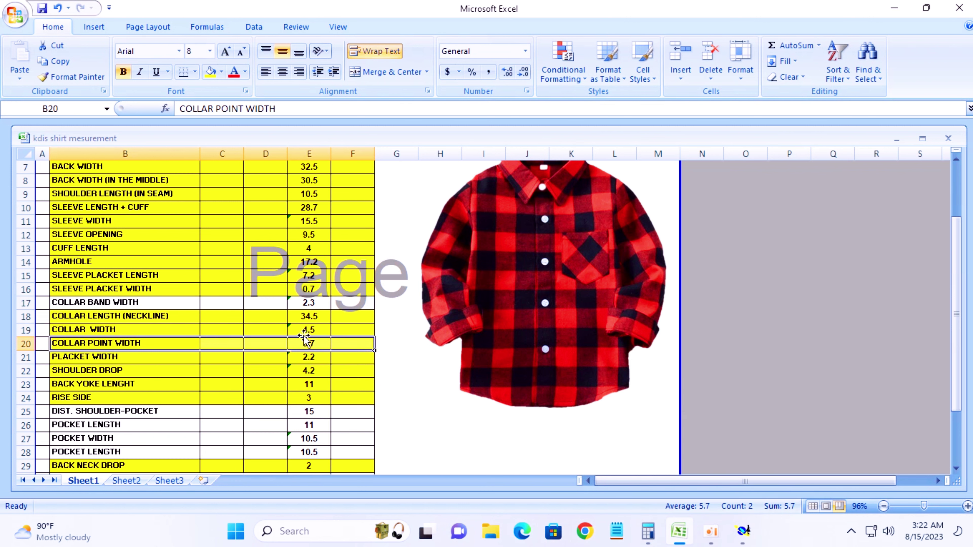
Switch from the Excel measurement sheet to the Modaris 'baby shirt' pattern window.
click(743, 531)
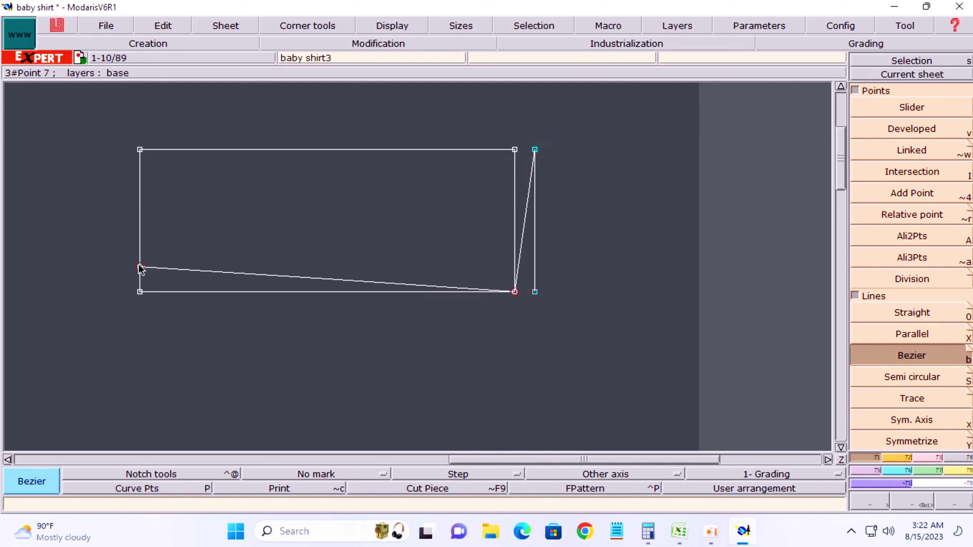
Place a developed point at -4 cm along the collar's left edge line.
key(v)
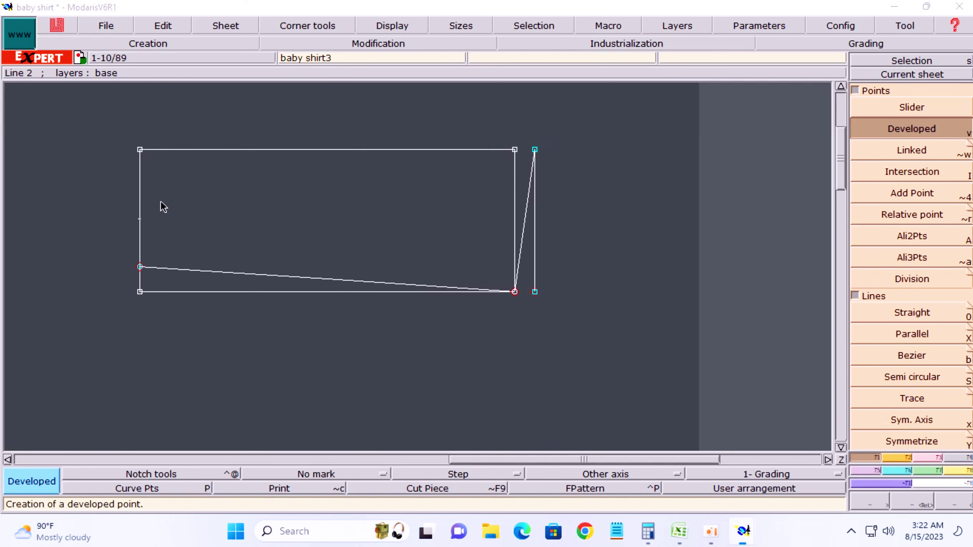
click(160, 205)
text(-4.50)
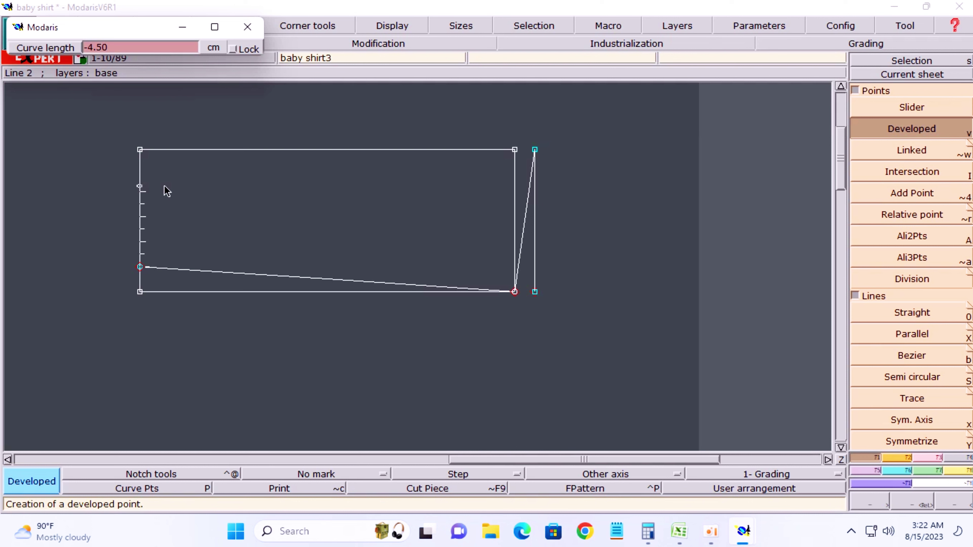
key(Return)
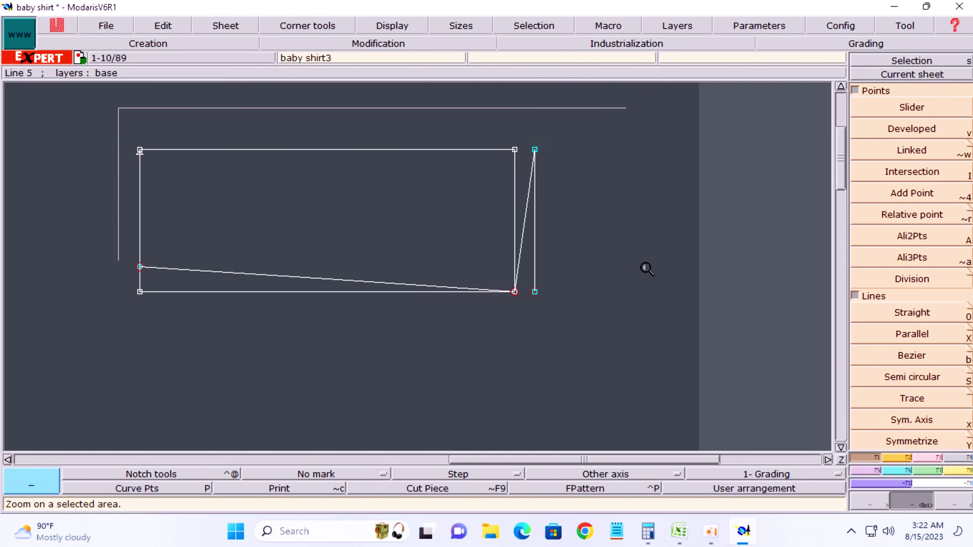
drag(128, 111, 705, 309)
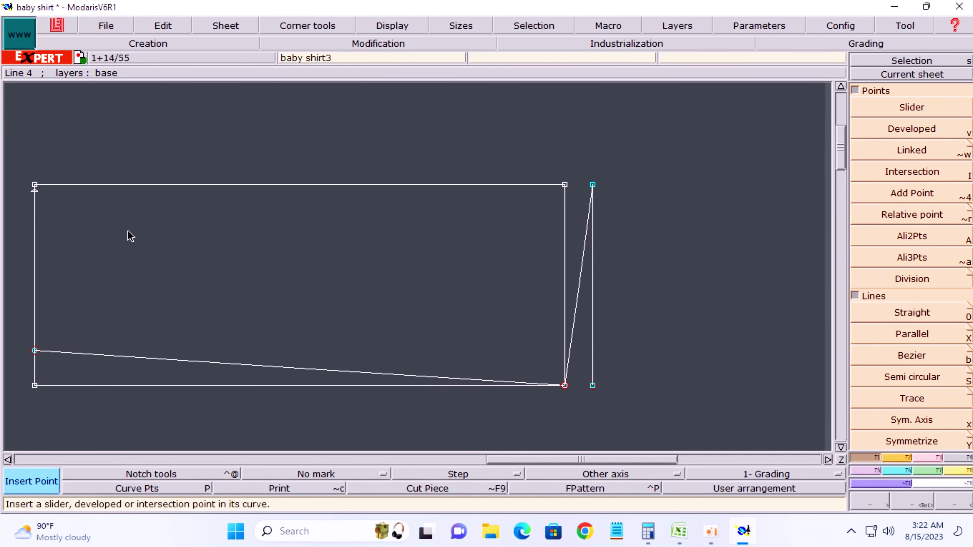
Replace the rectangle's top edge with a Bezier from the new left point to the outer collar point.
key(Delete)
click(102, 188)
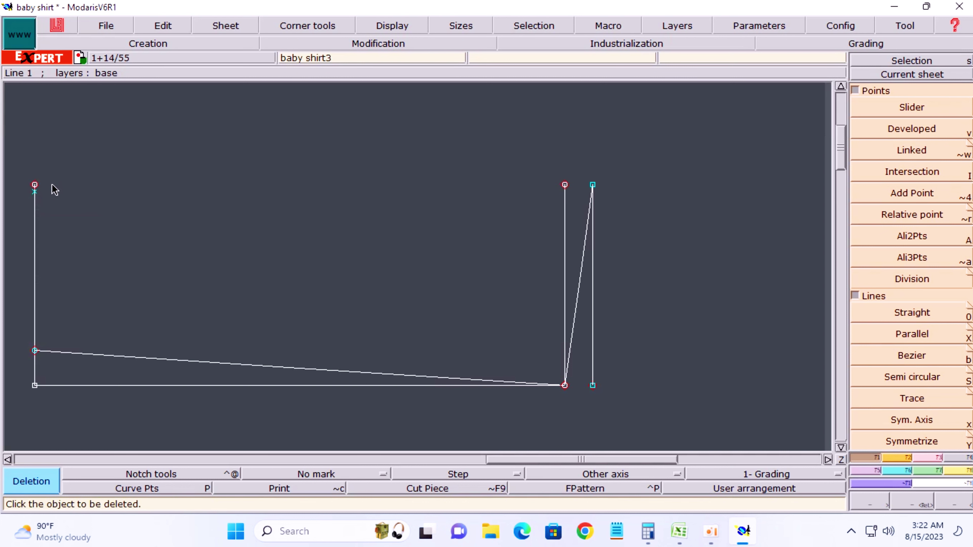
key(b)
click(34, 192)
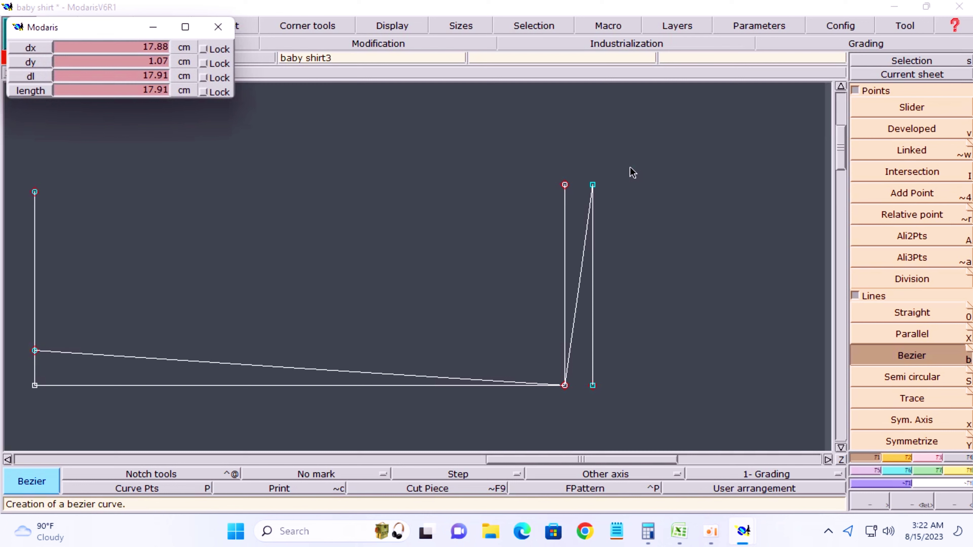
click(592, 185)
Delete the old right and outer vertical lines and the leftover bottom-right point.
key(Delete)
click(564, 226)
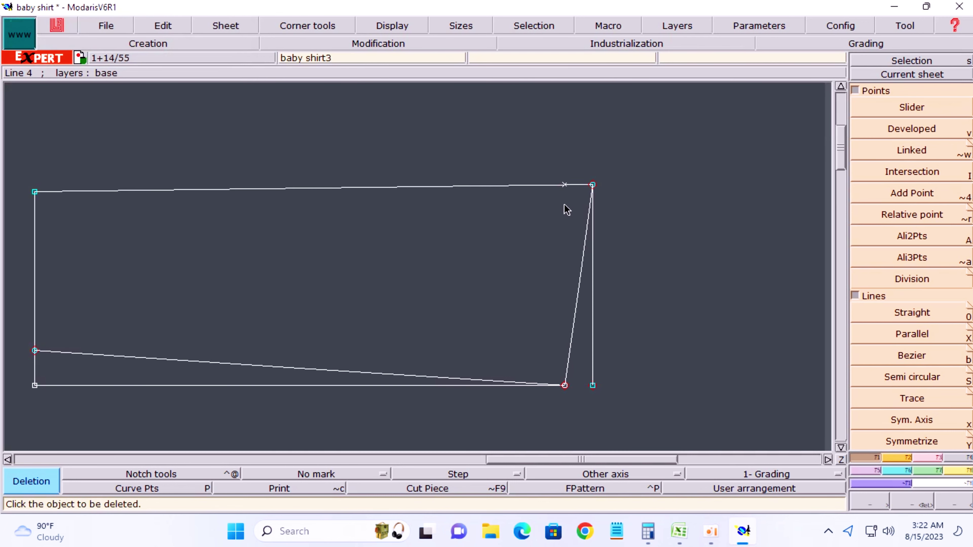
click(596, 273)
click(597, 388)
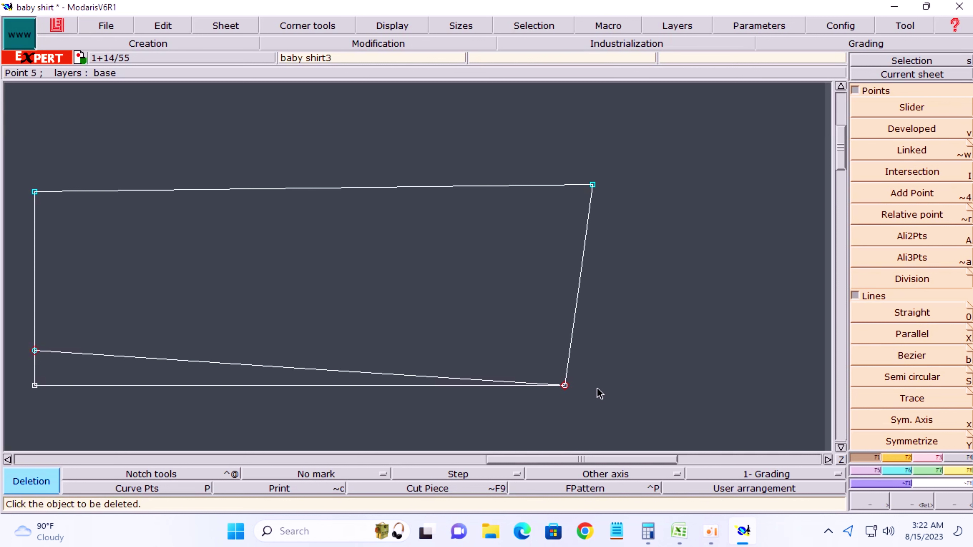
key(F12)
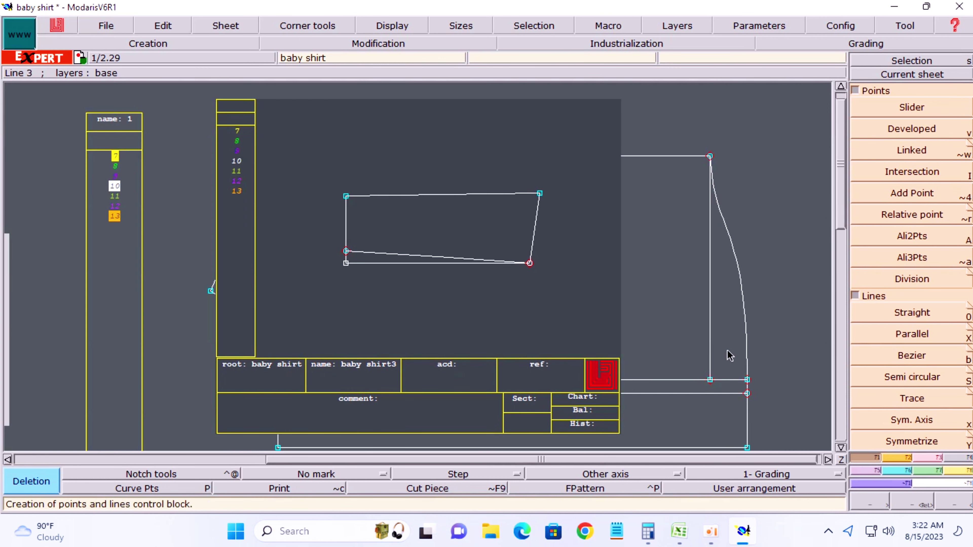
Create a symmetry axis along the collar piece's left edge.
click(968, 332)
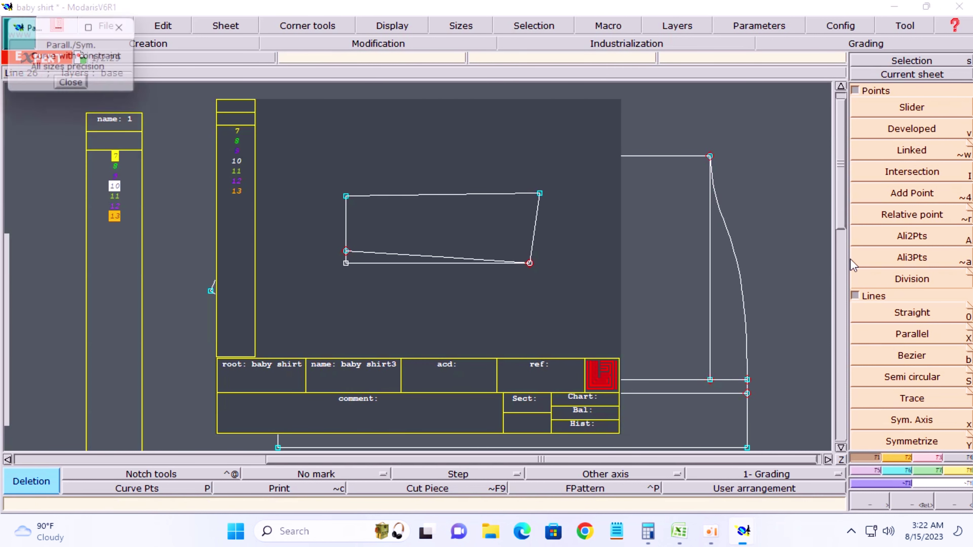
click(84, 86)
key(z)
click(559, 289)
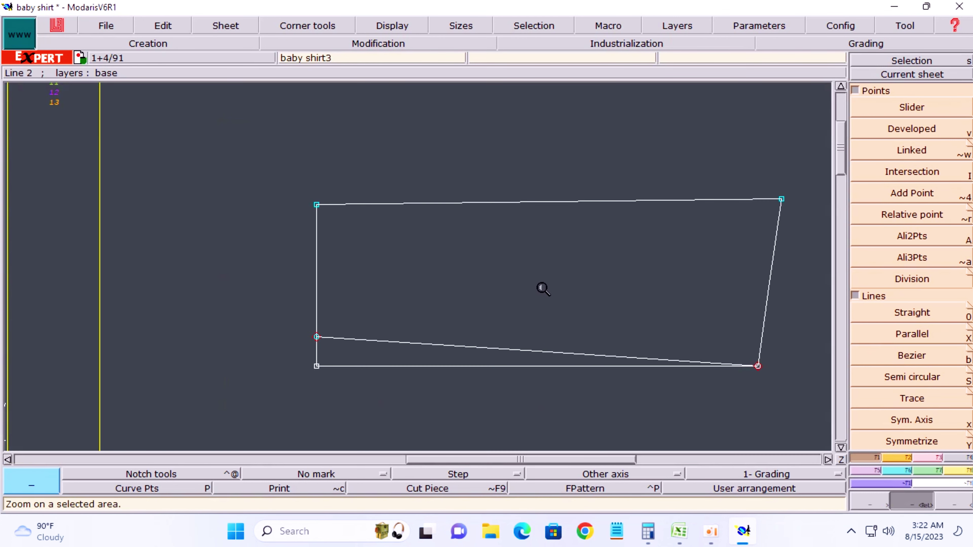
key(x)
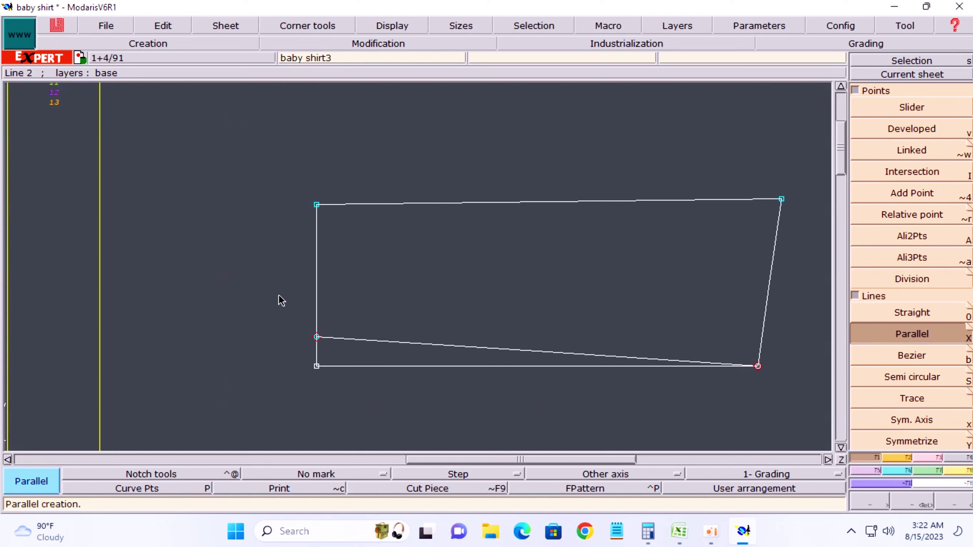
key(x)
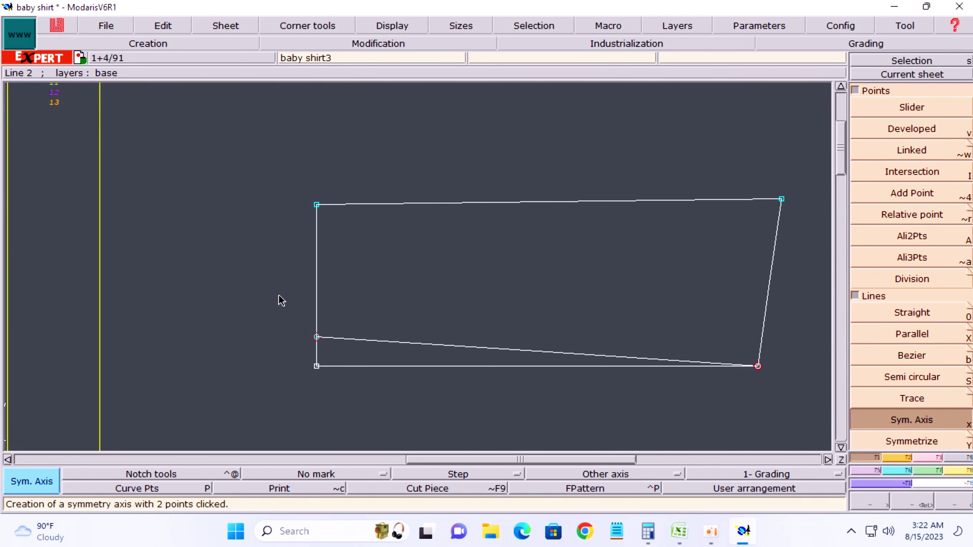
click(316, 205)
click(317, 337)
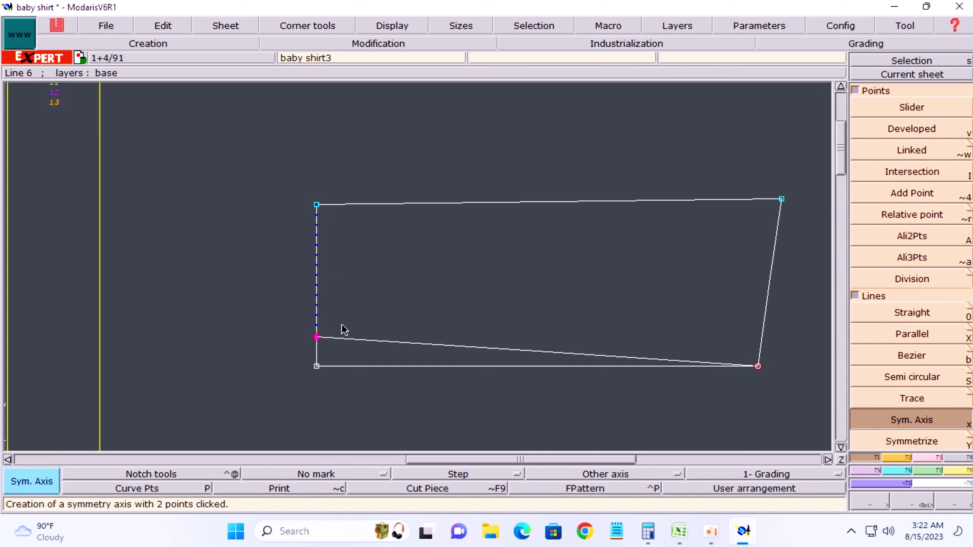
Mirror the collar's top and bottom edges across the new symmetry axis.
key(y)
click(444, 344)
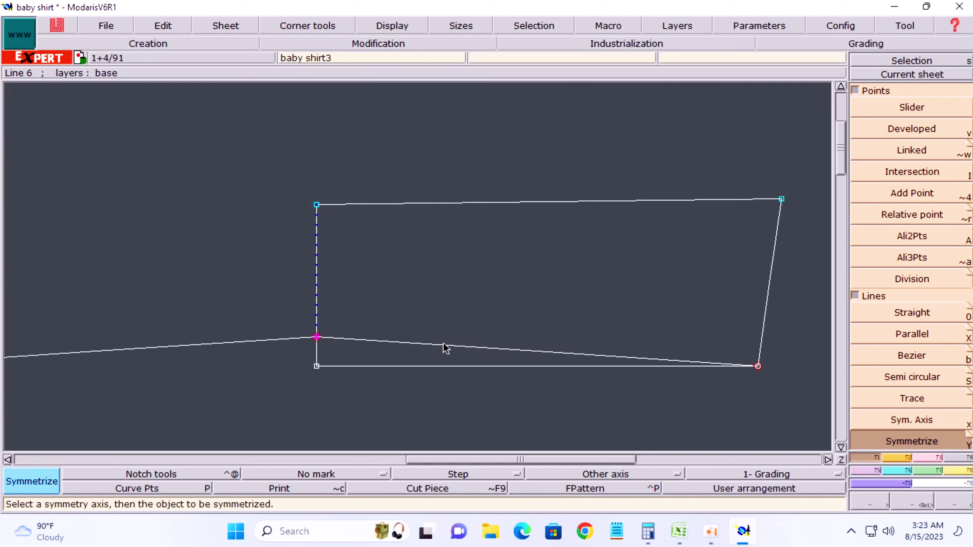
click(485, 201)
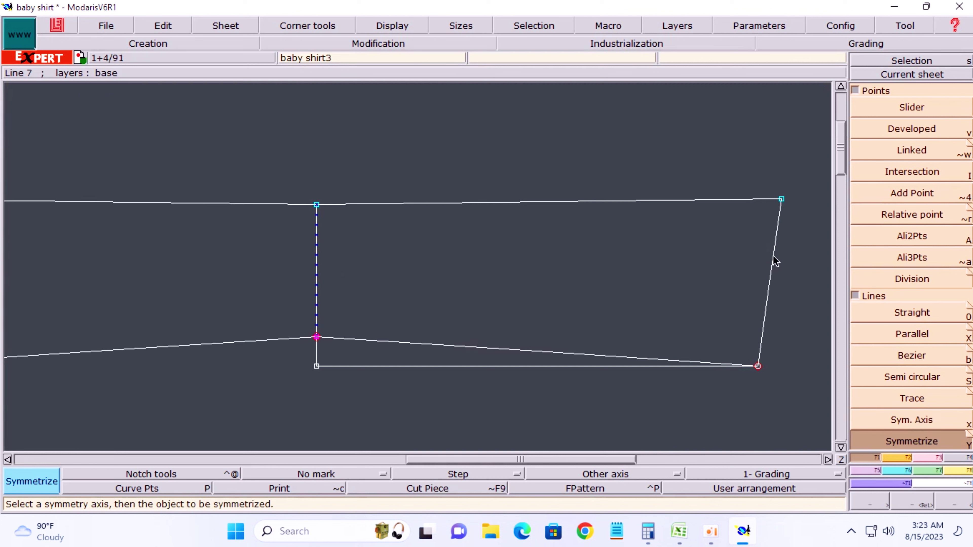
key(Home)
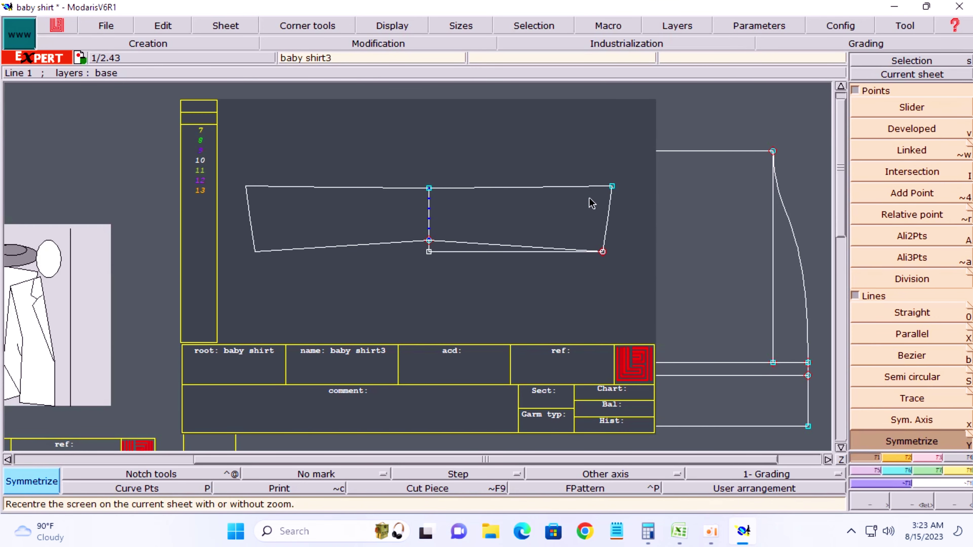
key(z)
drag(212, 142, 674, 299)
Delete the right half's straight bottom edge and short centre segment, and show curve handles.
key(Delete)
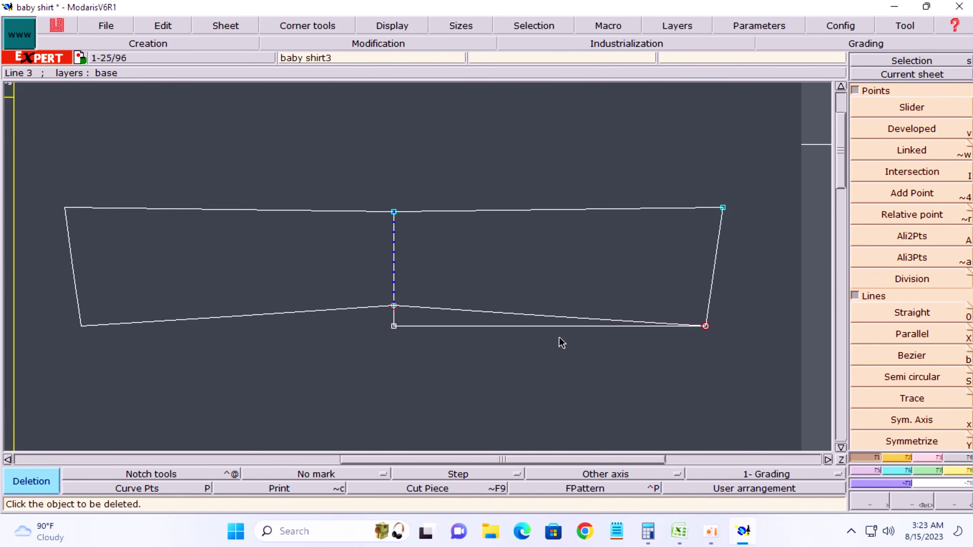
click(513, 334)
click(394, 327)
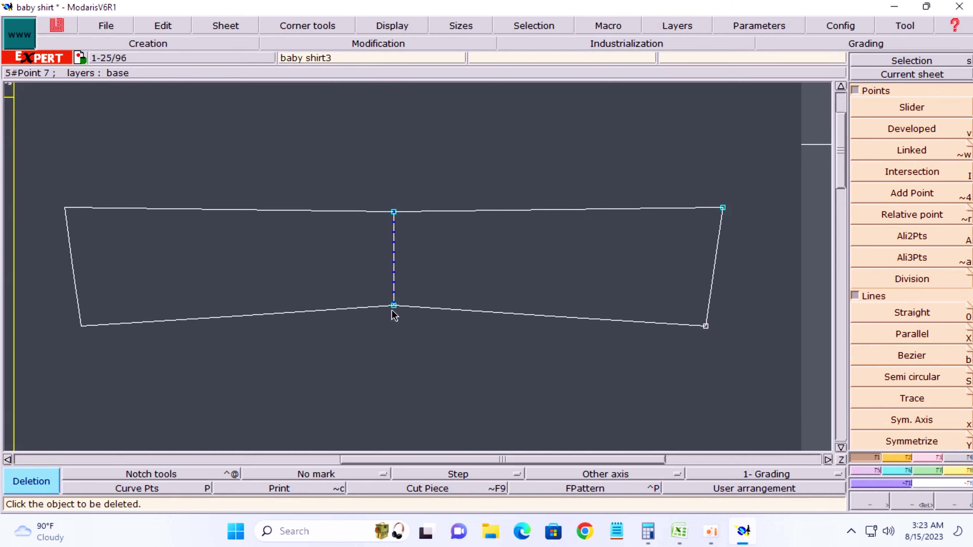
click(403, 27)
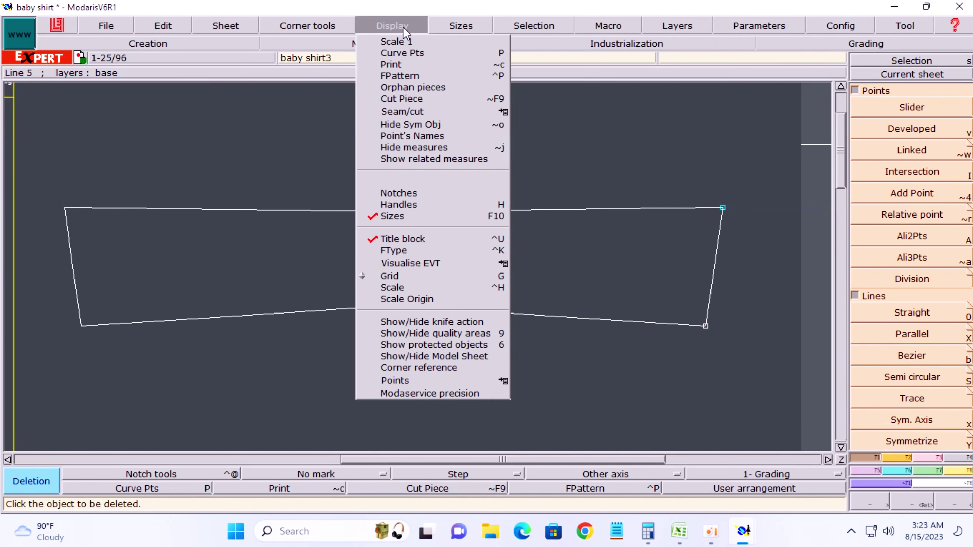
click(389, 202)
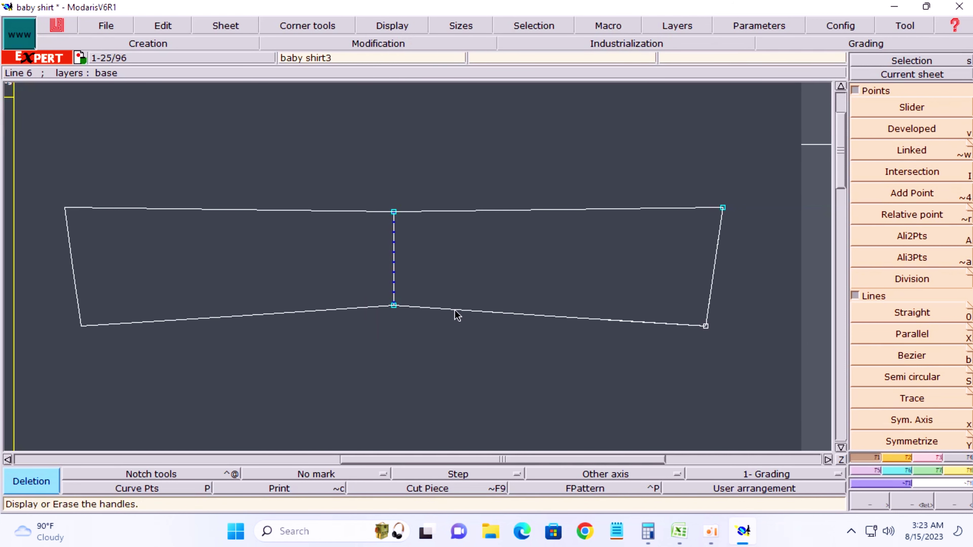
click(397, 25)
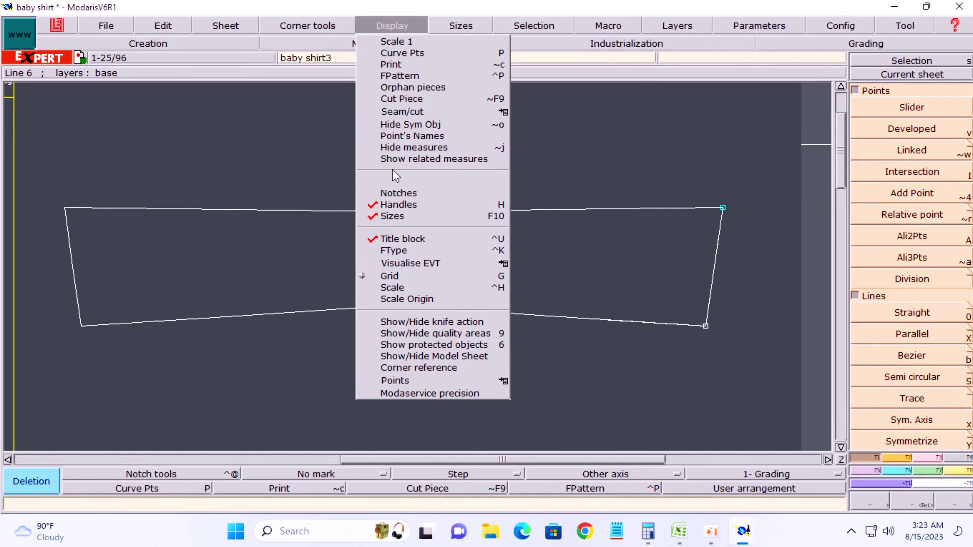
click(624, 149)
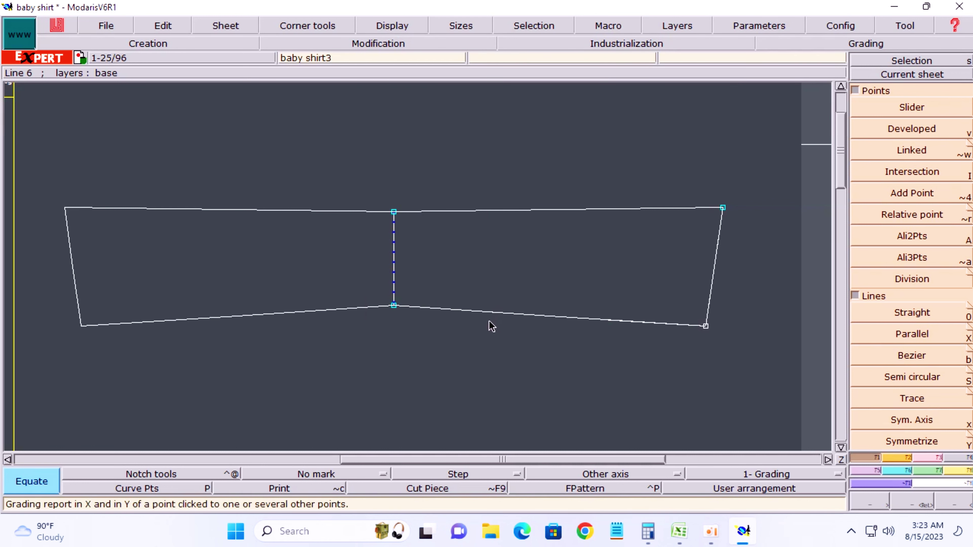
Reshape the lower and top collar edges into curves.
key(r)
click(478, 312)
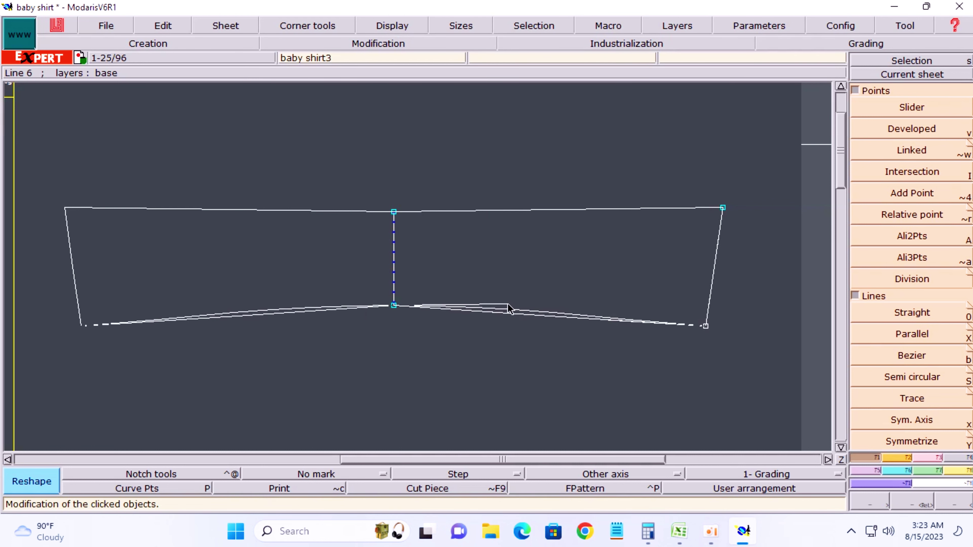
click(525, 308)
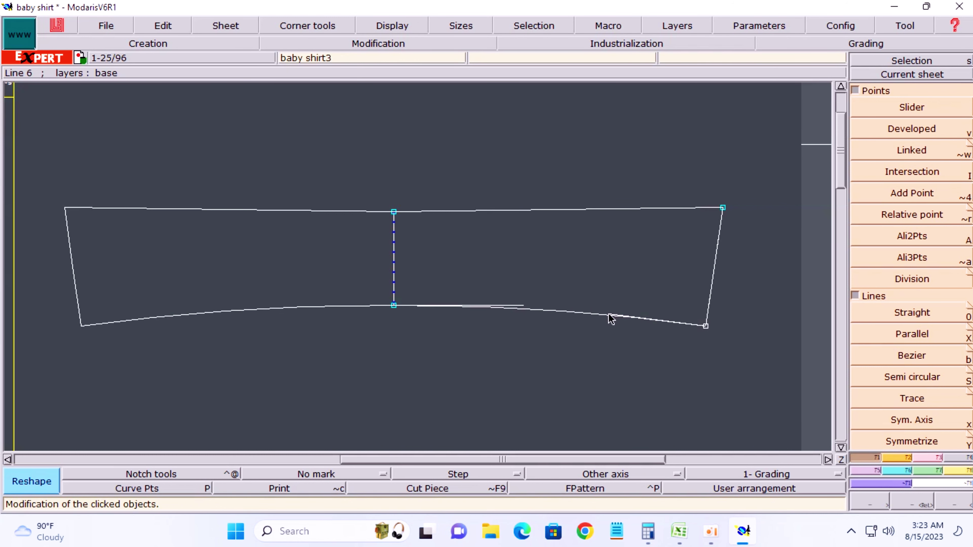
click(609, 315)
click(458, 212)
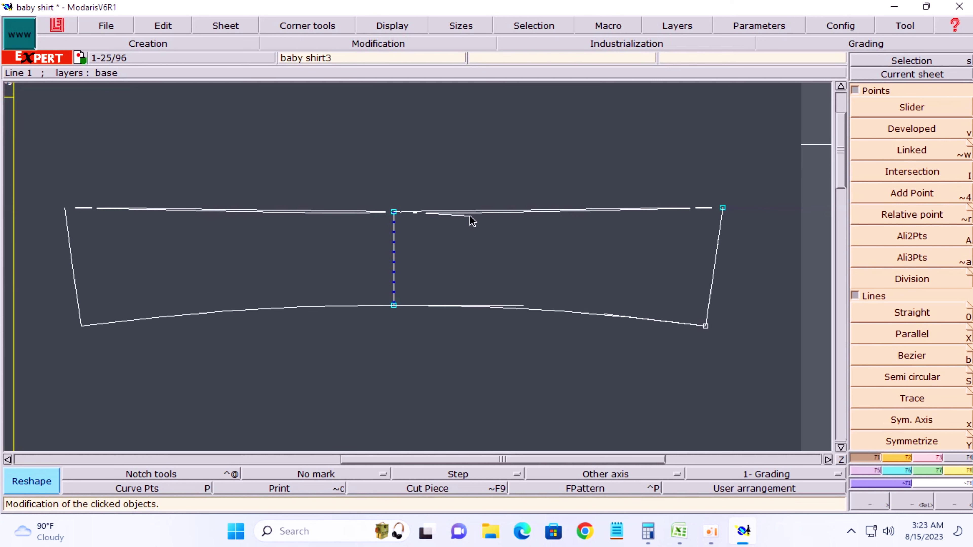
click(471, 215)
click(644, 212)
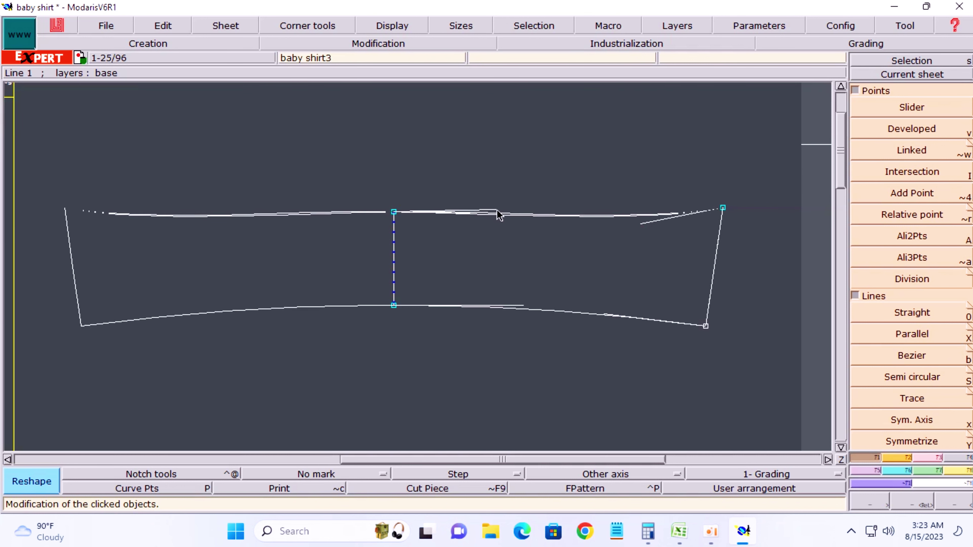
click(520, 214)
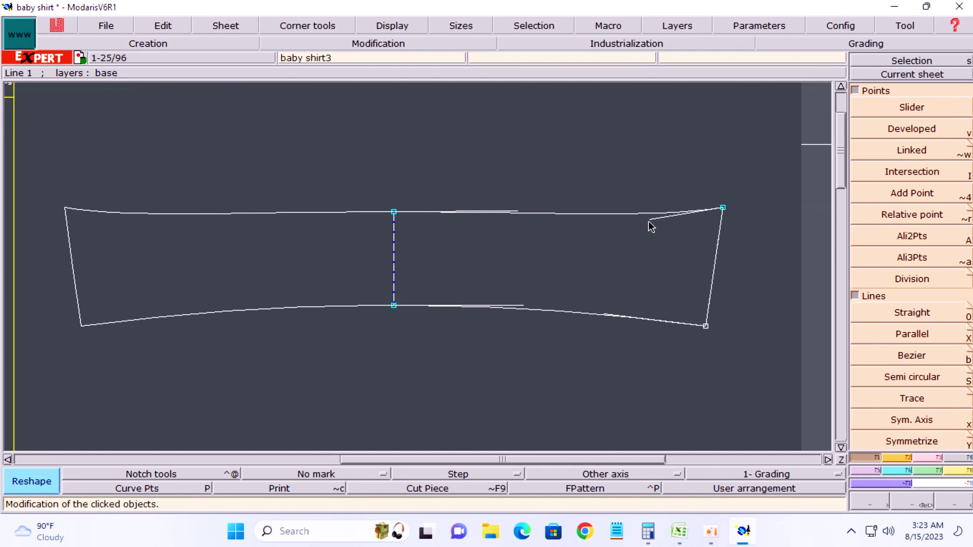
Fine-tune the lower and top edge curves into smooth arcs.
click(520, 306)
click(518, 307)
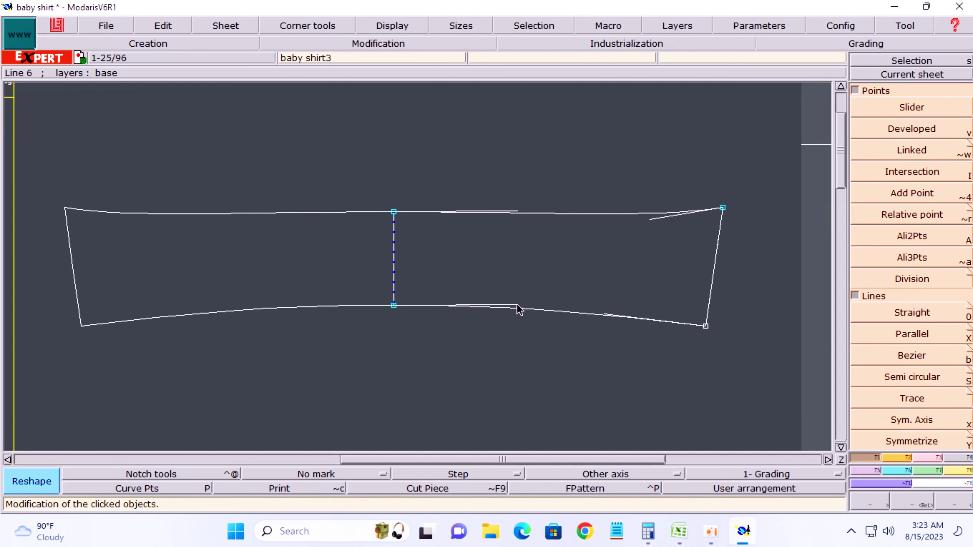
click(524, 213)
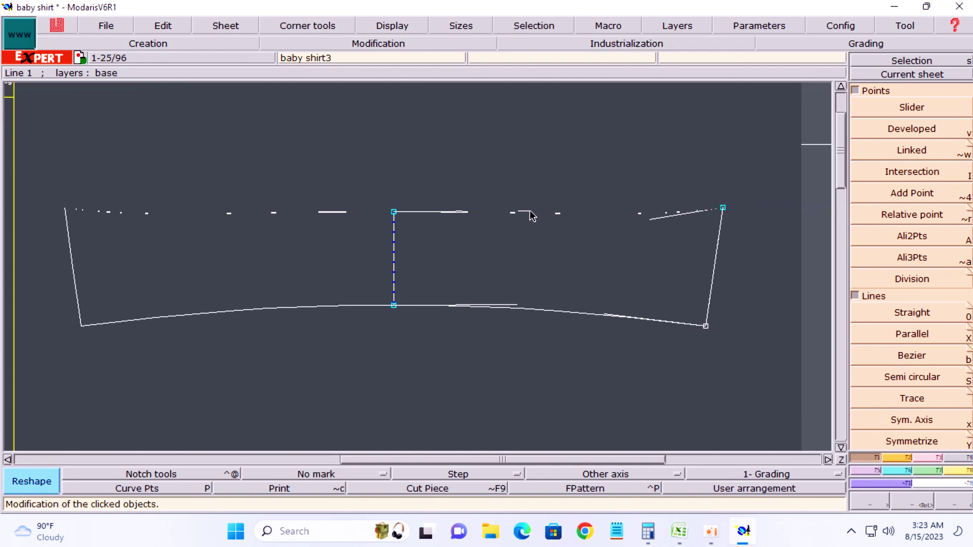
click(537, 213)
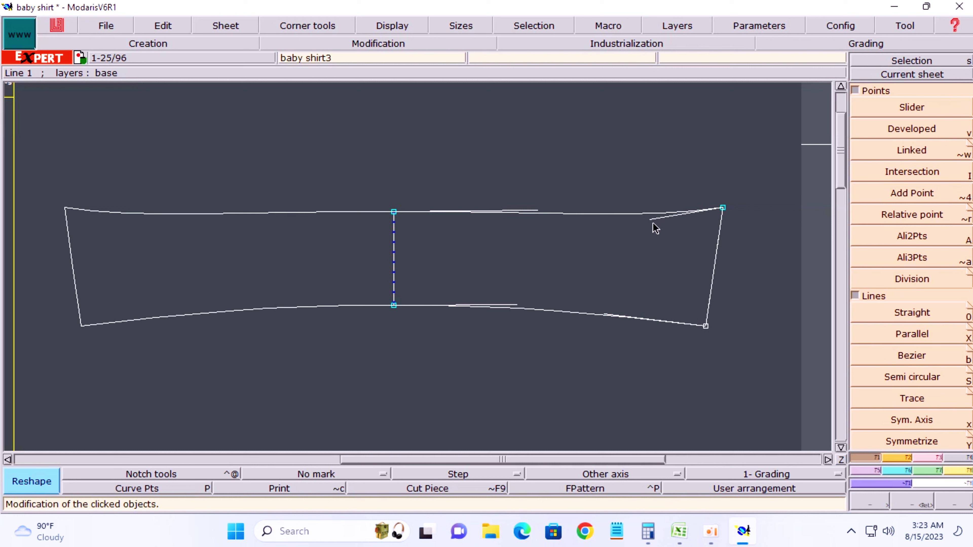
click(416, 28)
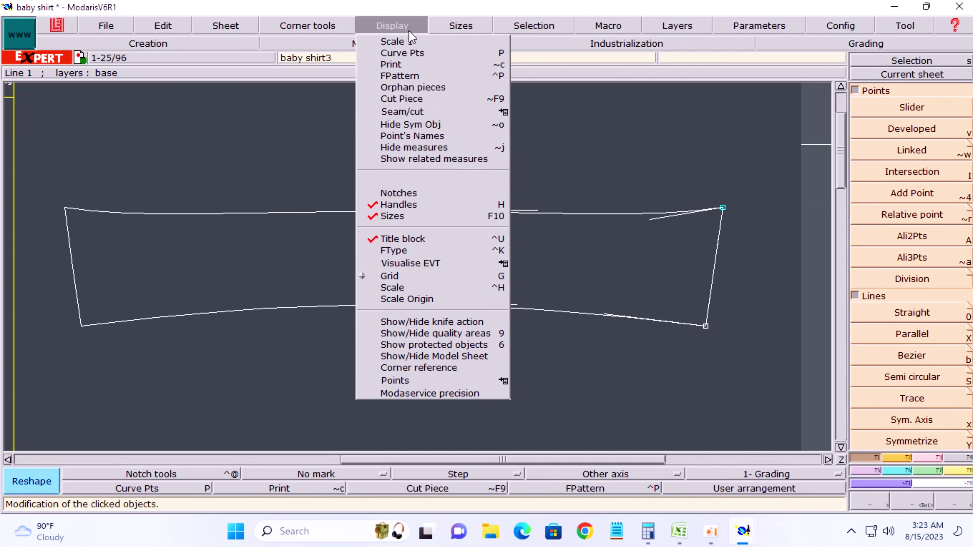
Hide curve handles and add a line parallel to the lower collar edge at offset 2.
click(402, 200)
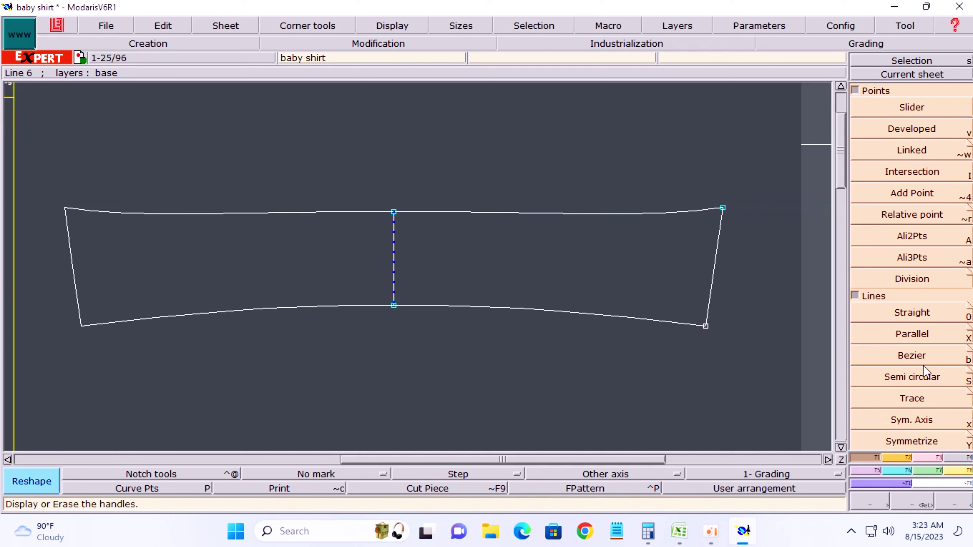
click(970, 329)
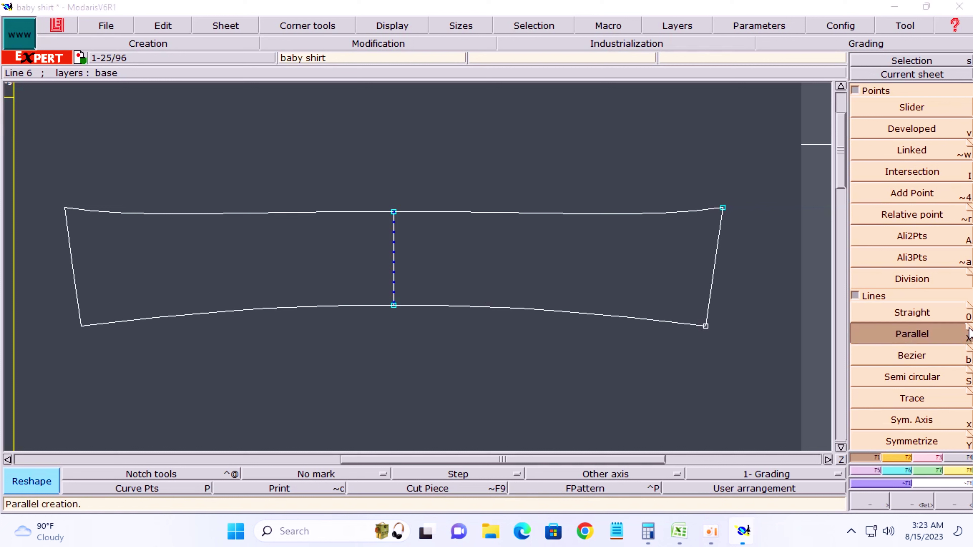
click(74, 85)
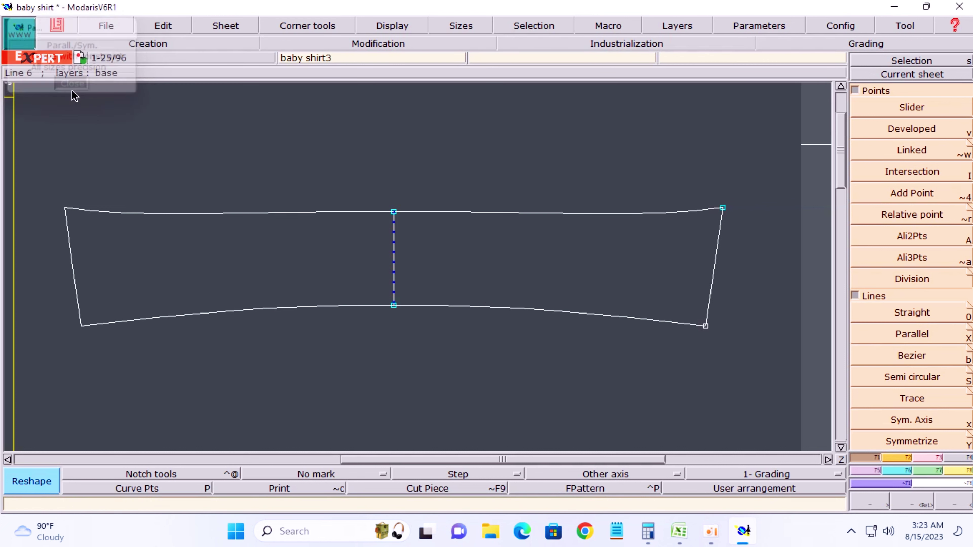
key(x)
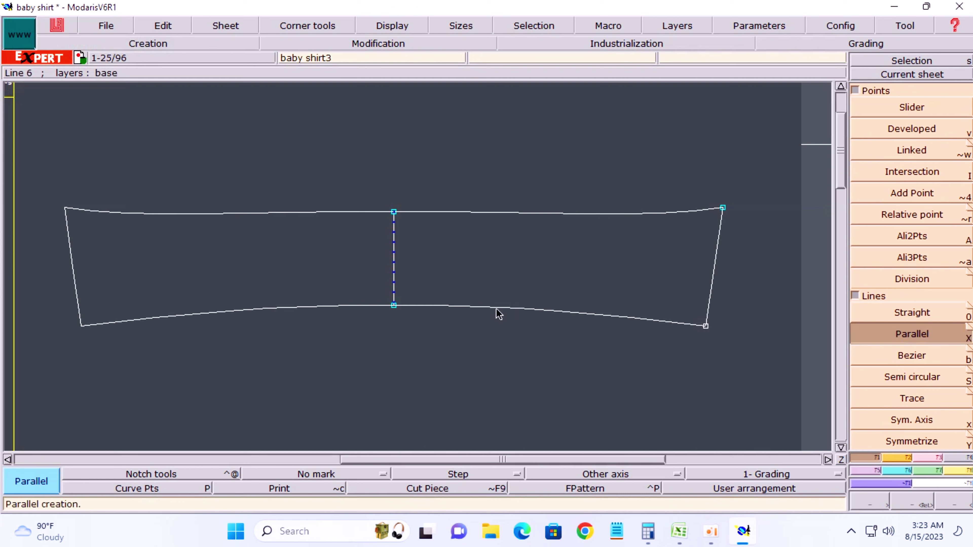
click(495, 309)
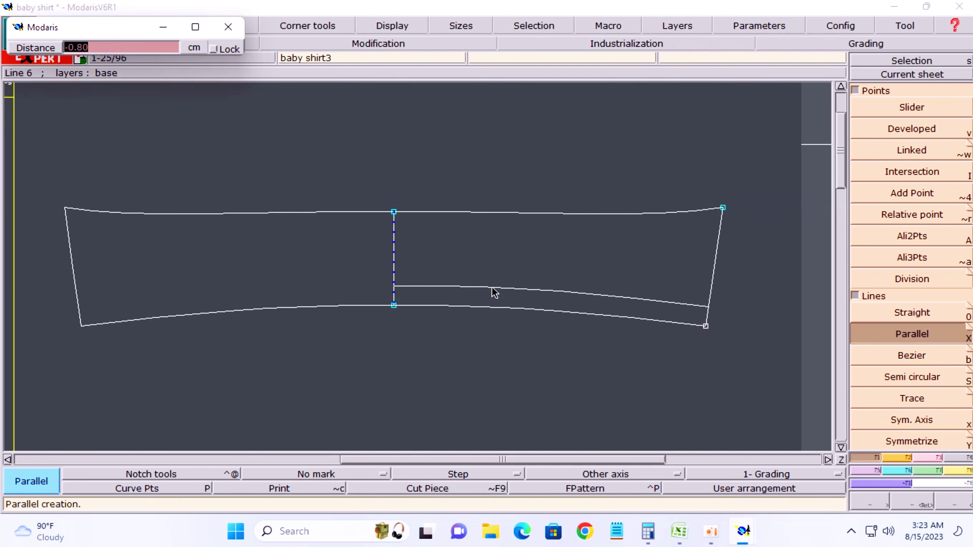
text(2.3)
key(Return)
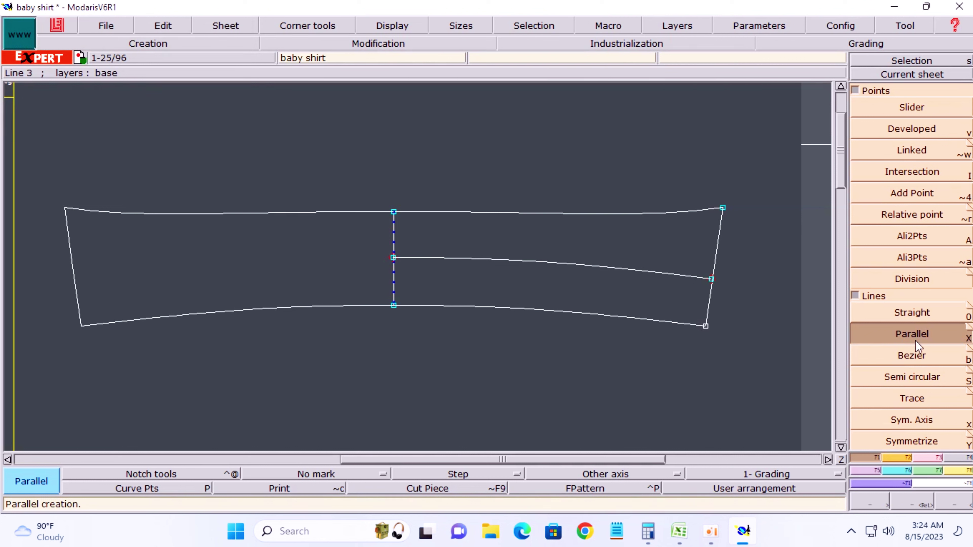
Lengthen the inner parallel line by 2 cm past the collar's right edge.
key(F2)
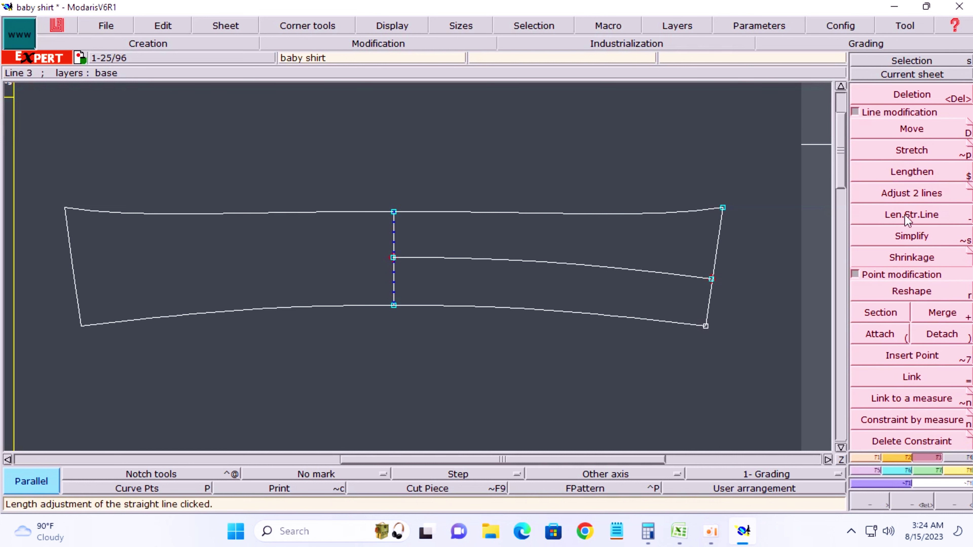
click(904, 216)
click(685, 276)
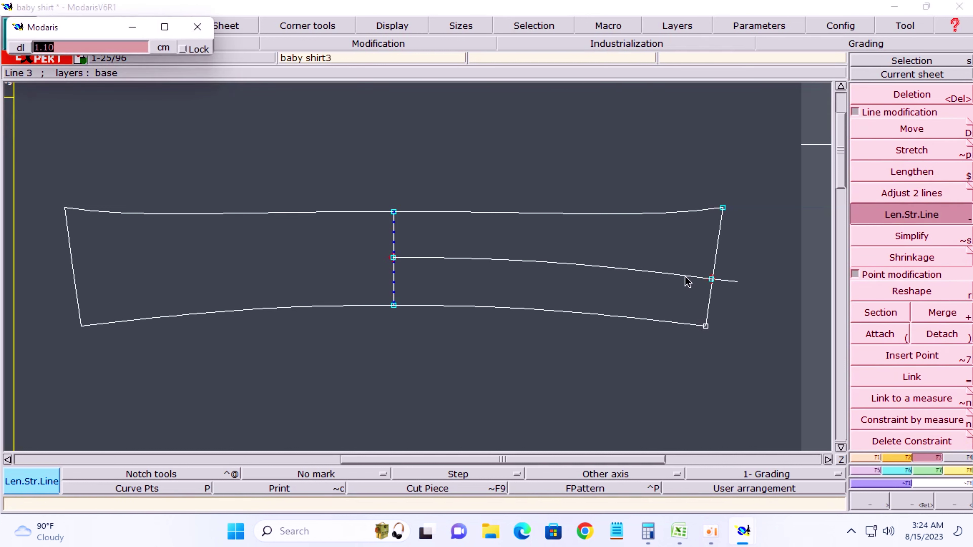
text(2.5)
key(Return)
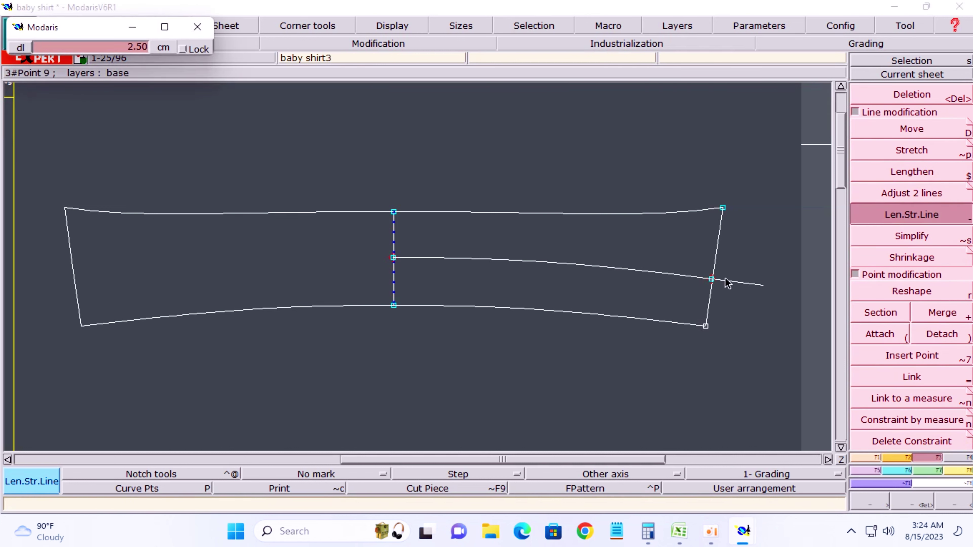
key(Return)
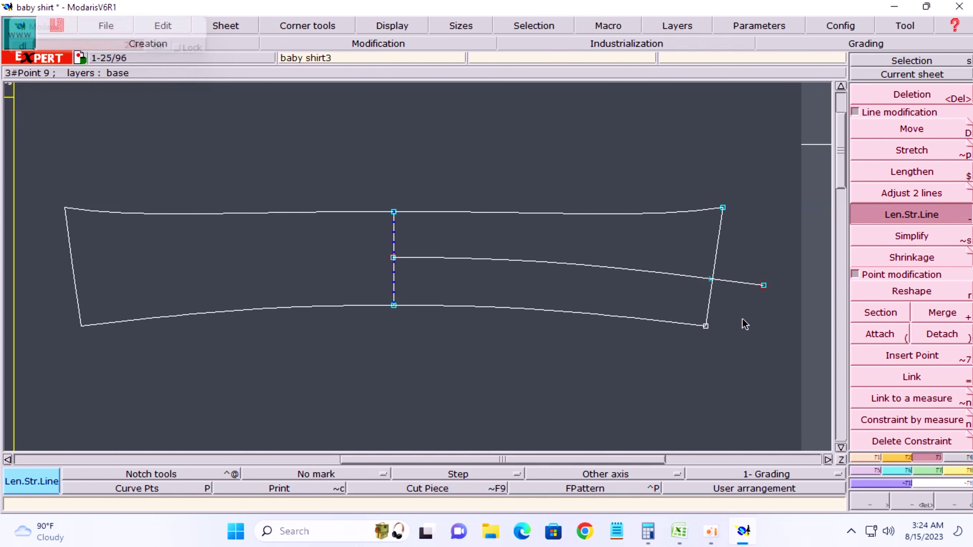
key(ctrl+z)
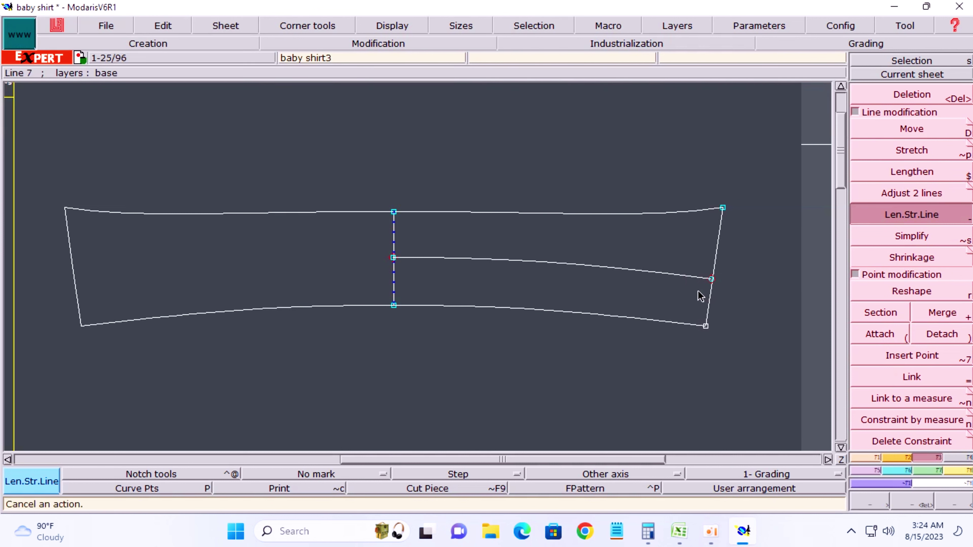
click(697, 282)
text(2)
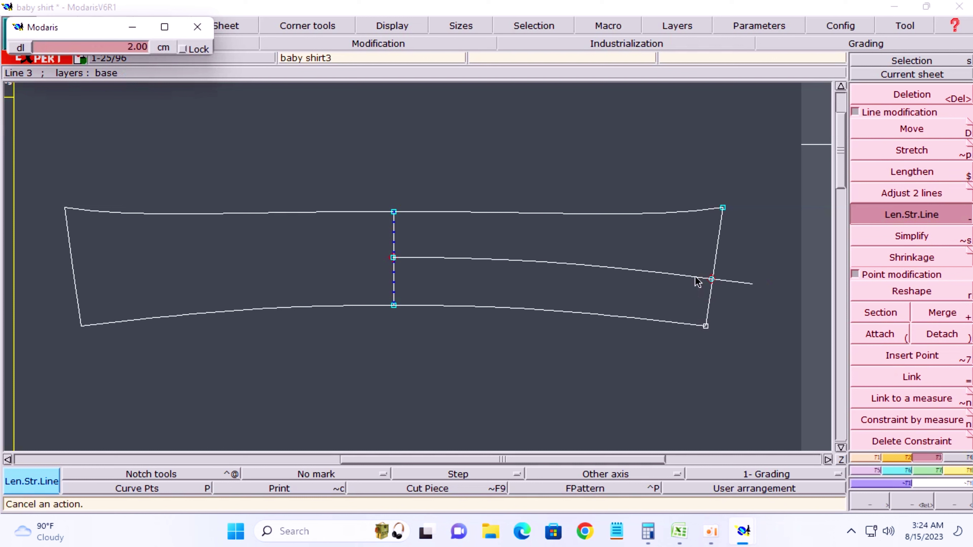
key(Return)
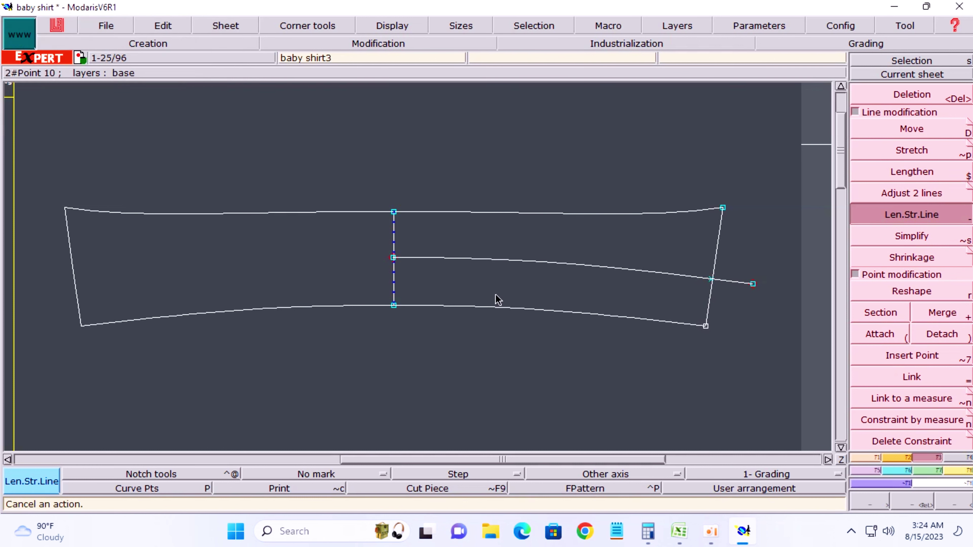
Measure the line length from the centre-line midpoint, then bring up the Excel measurement sheet.
key(l)
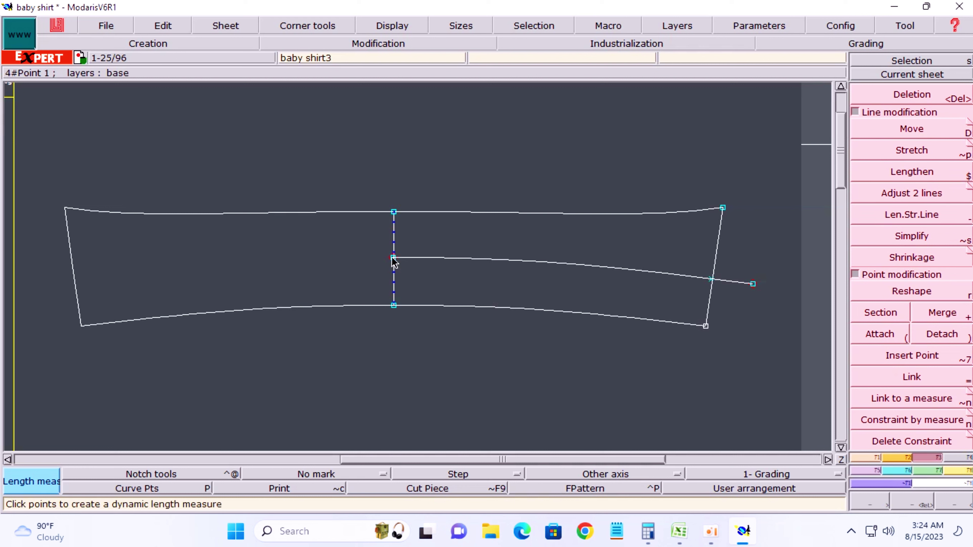
click(393, 257)
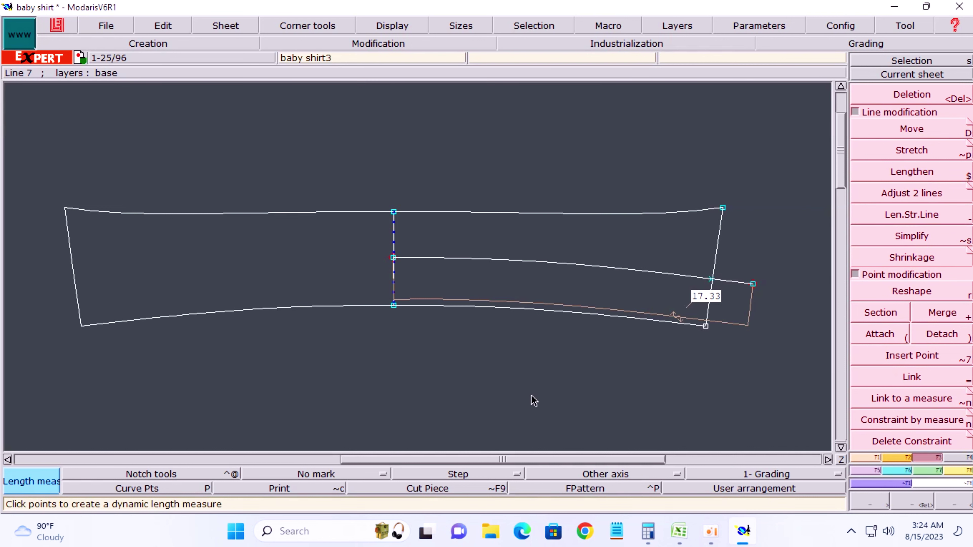
click(679, 531)
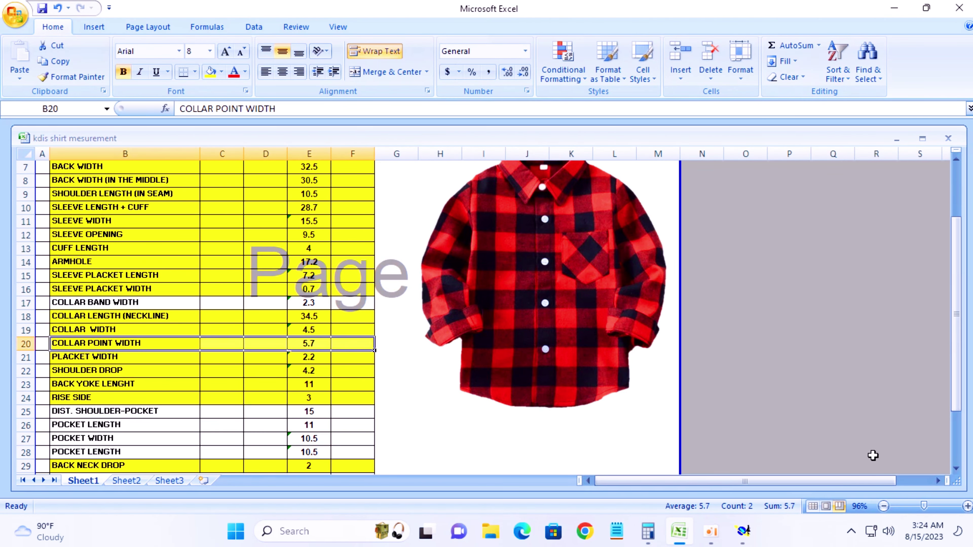
Calculate 34.5 ÷ 2 = 17.25 in Calculator, then minimize it.
click(649, 537)
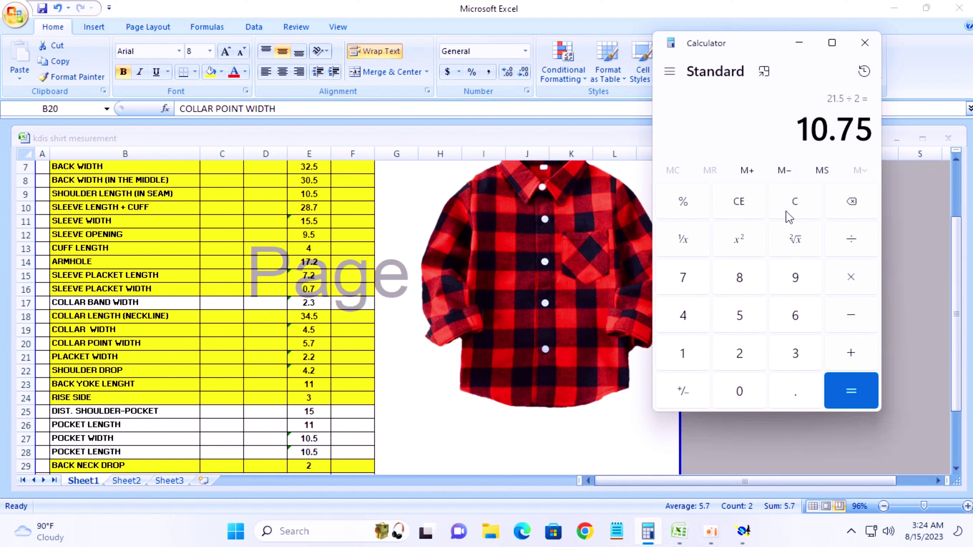
click(796, 207)
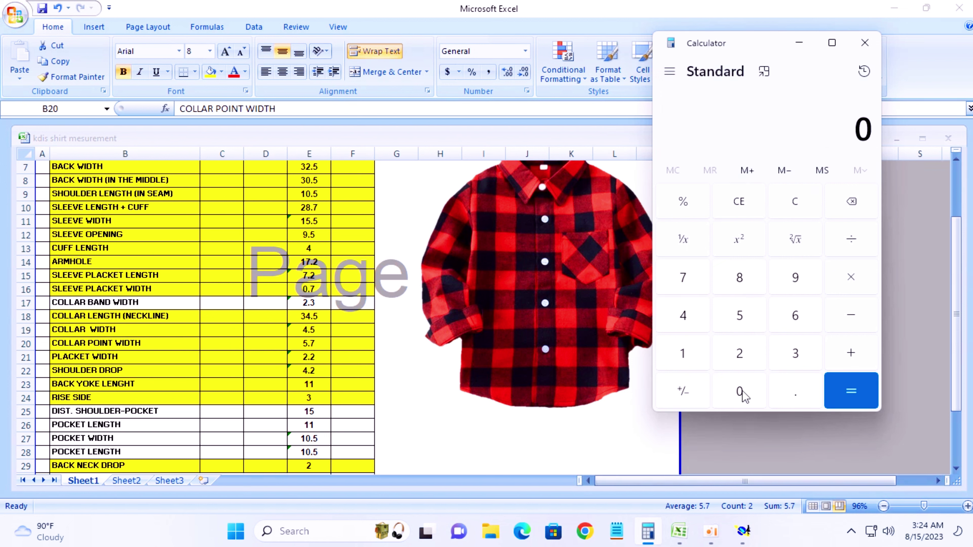
click(796, 354)
click(684, 319)
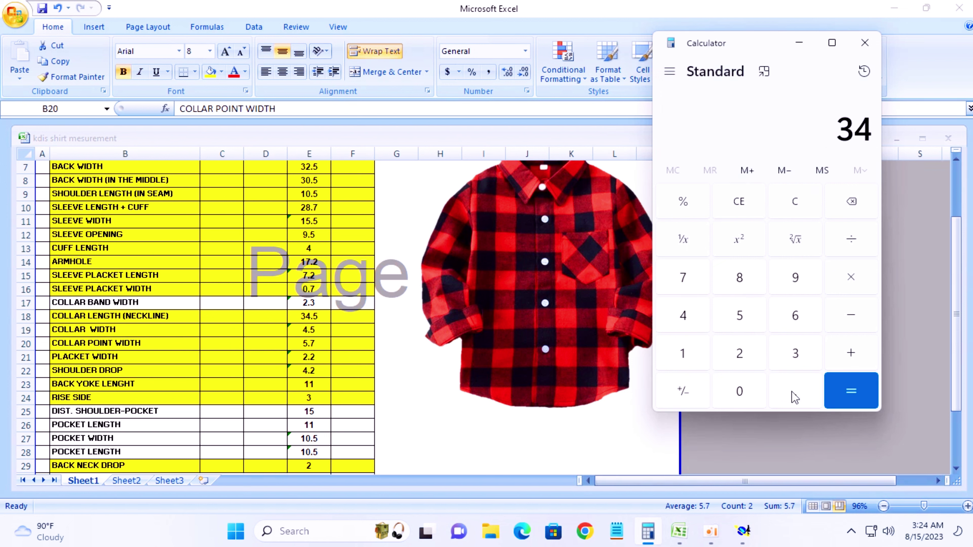
click(793, 392)
click(739, 316)
click(849, 246)
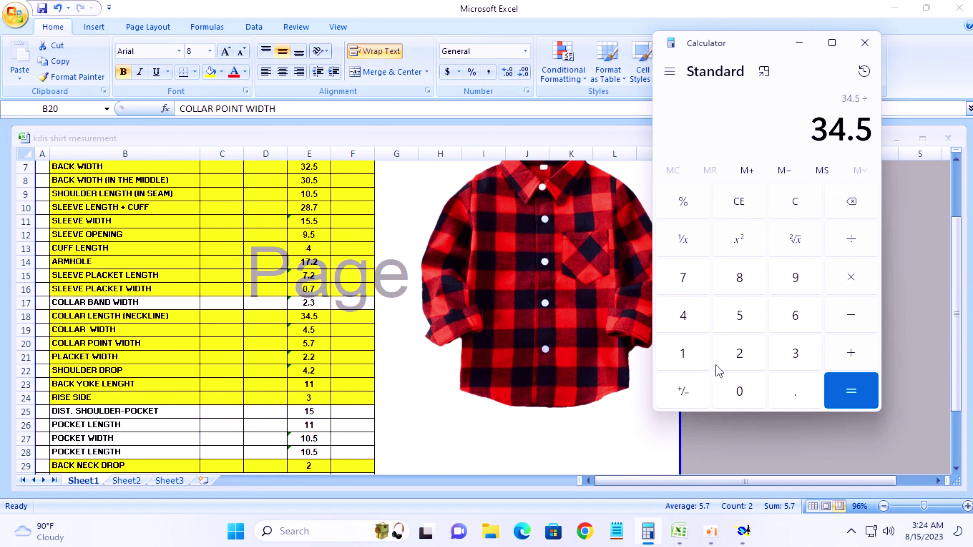
click(740, 354)
click(842, 388)
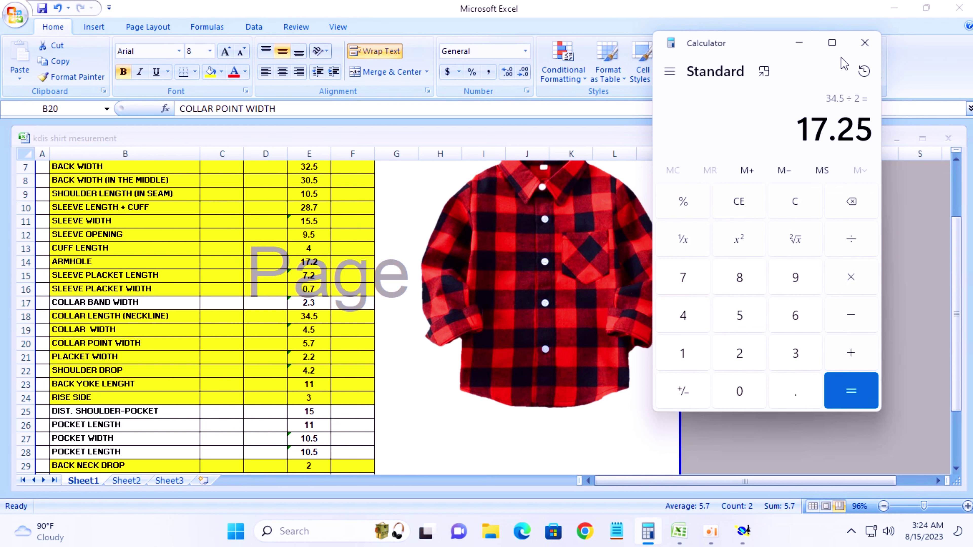
click(797, 47)
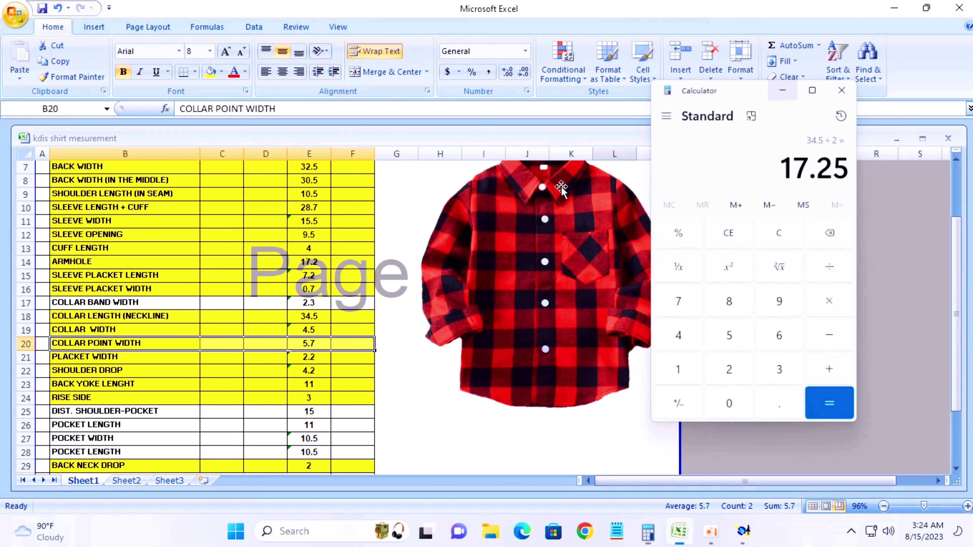
Back in Modaris, delete the left piece's stray lines, bottom-left curve and the 17.33 measure.
click(742, 532)
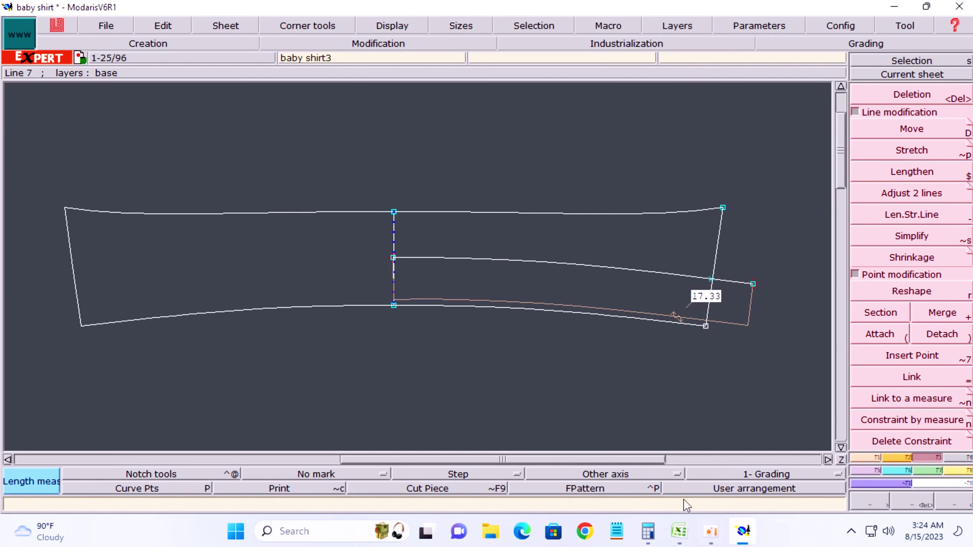
key(Delete)
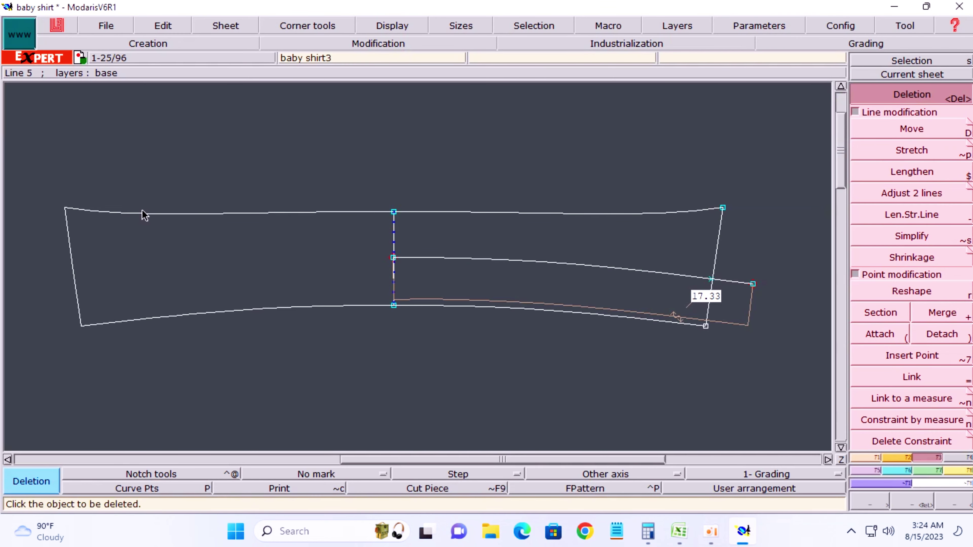
click(145, 213)
click(76, 253)
click(248, 312)
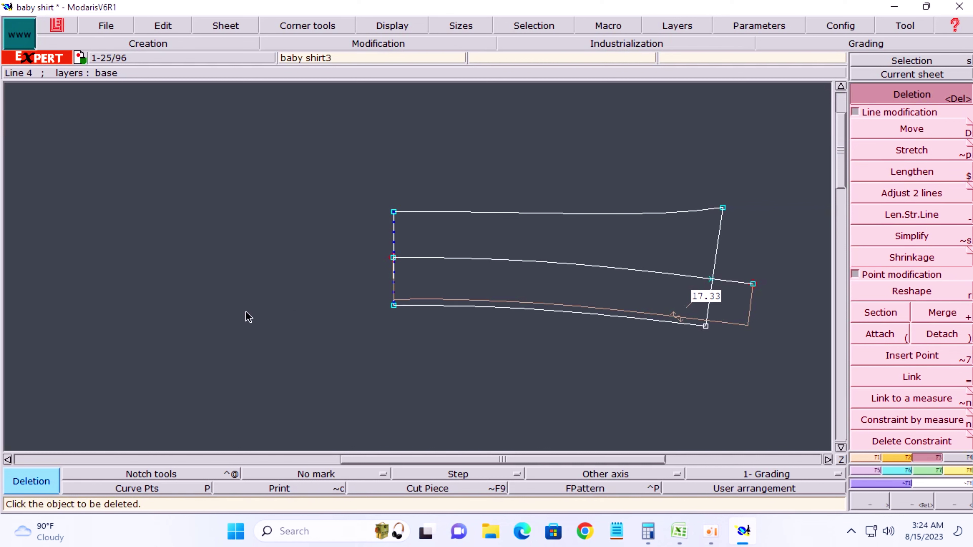
click(502, 303)
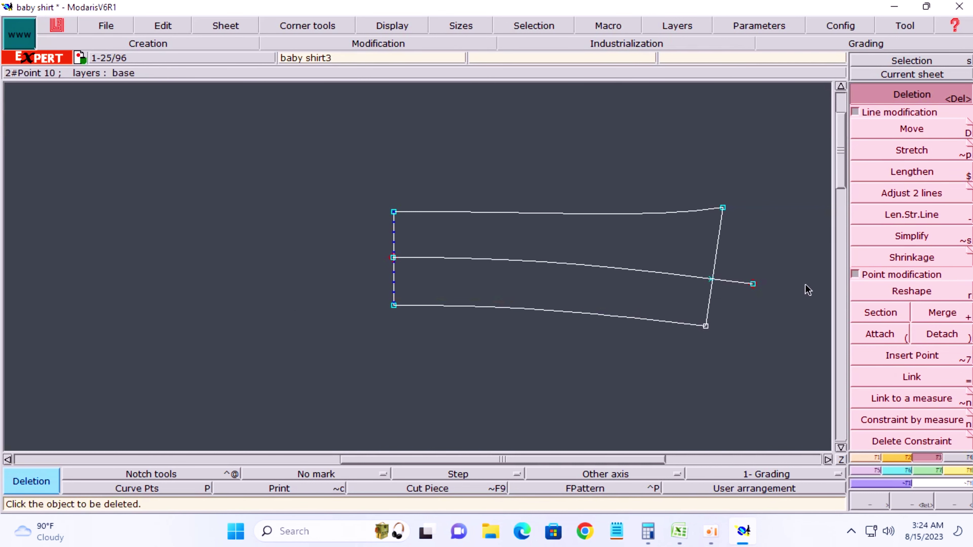
Zoom in and reshape the inner line's end point at the collar edge.
key(z)
drag(321, 169, 825, 384)
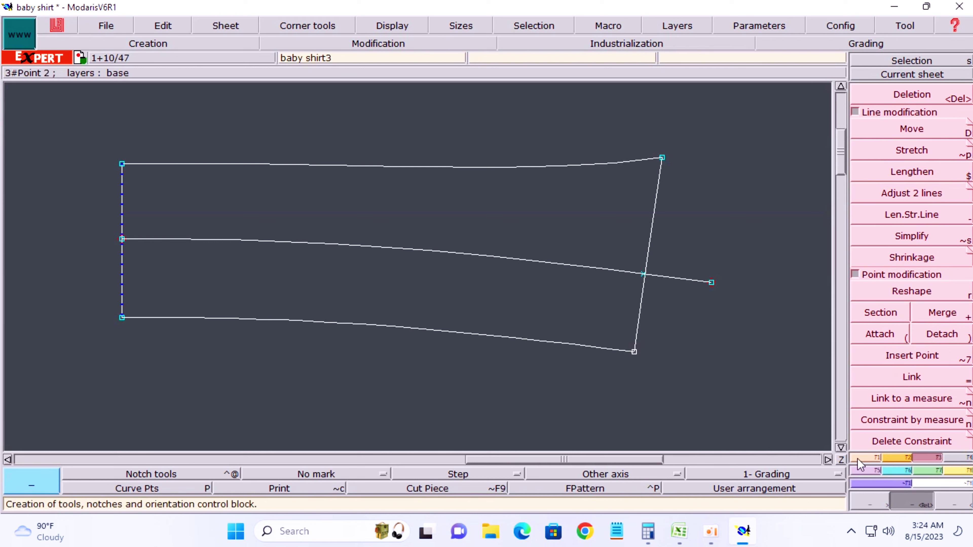
click(911, 291)
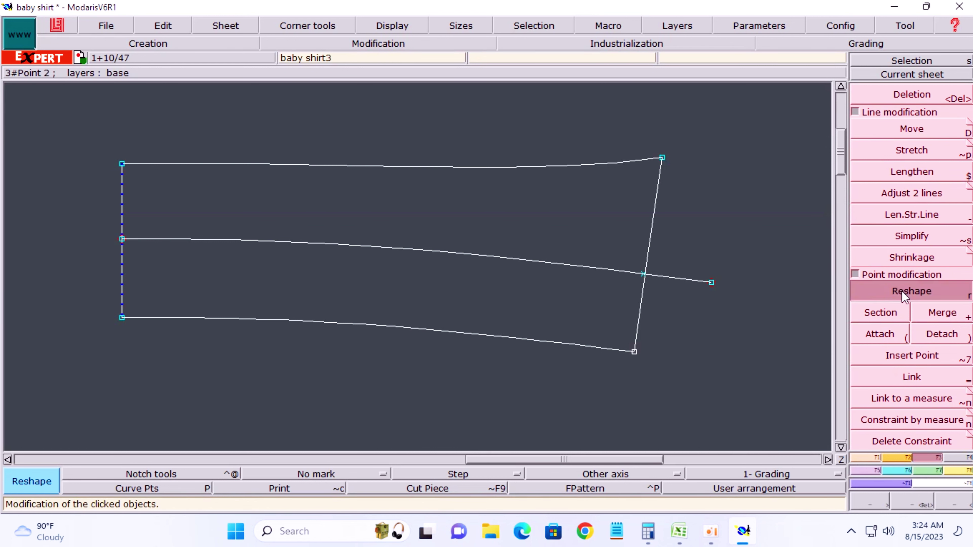
drag(711, 282, 712, 289)
drag(645, 278, 712, 289)
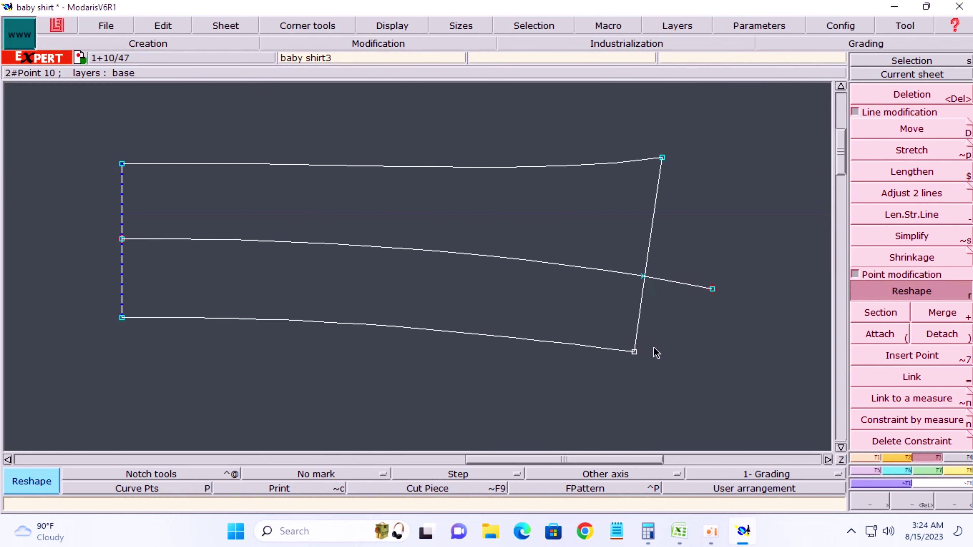
Draw a Bezier from the bottom-right corner to the inner line end and round it via its handle.
key(b)
click(634, 352)
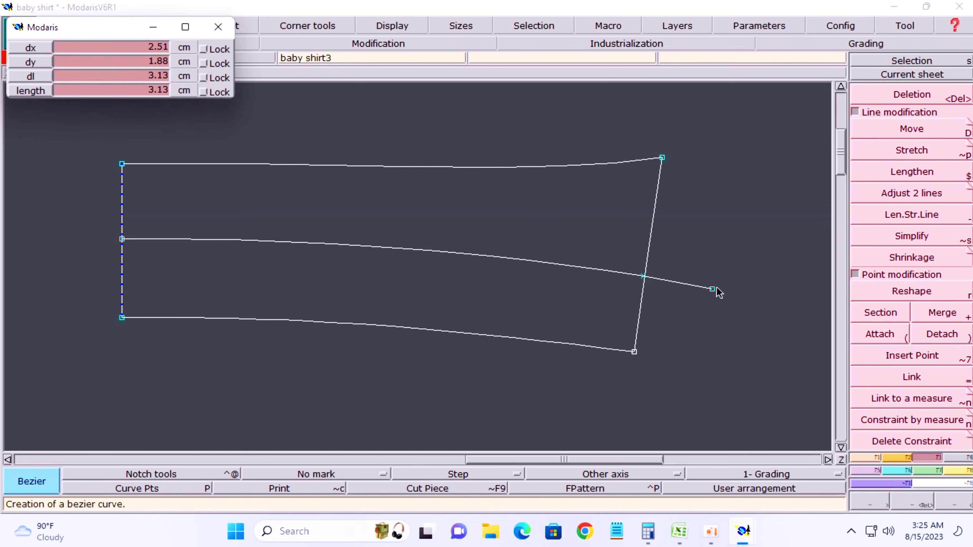
click(712, 289)
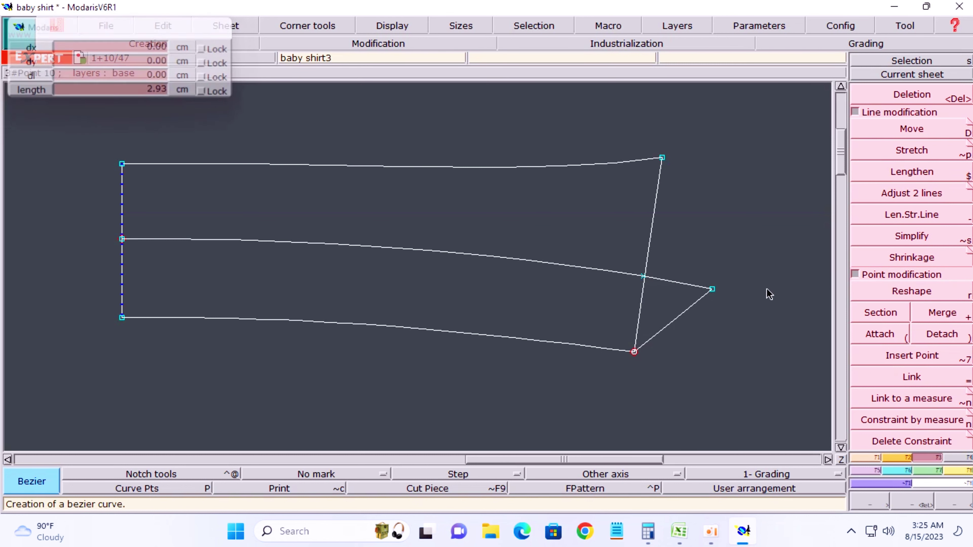
click(392, 26)
click(419, 205)
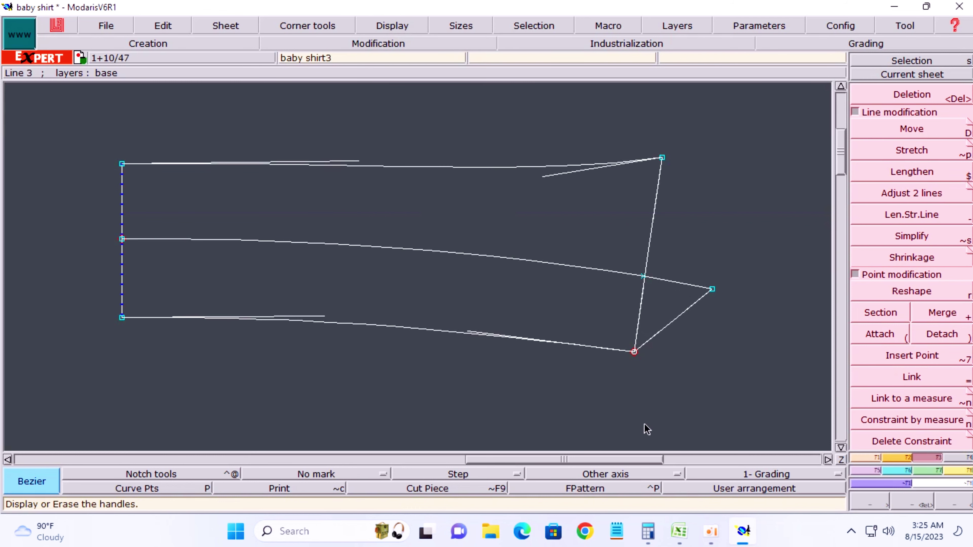
key(Escape)
key(r)
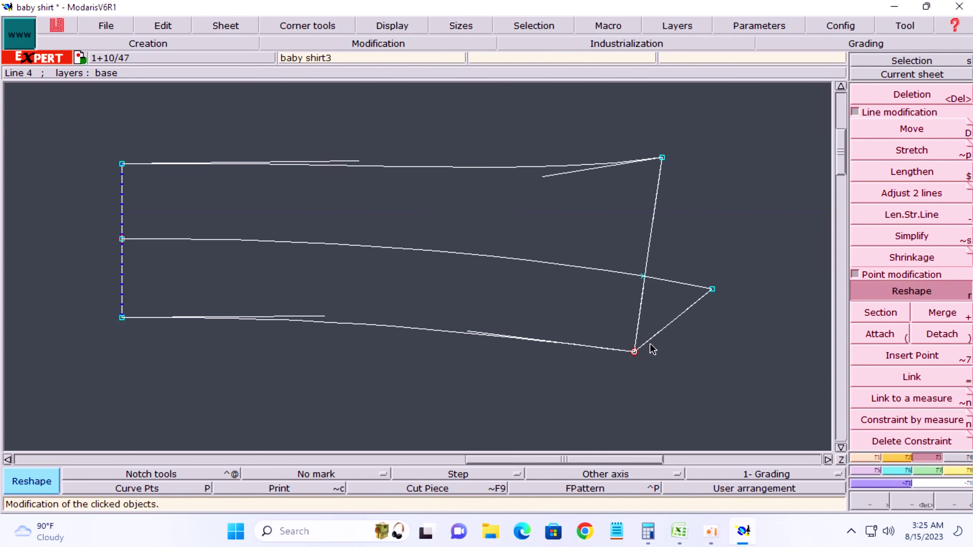
drag(635, 351, 699, 355)
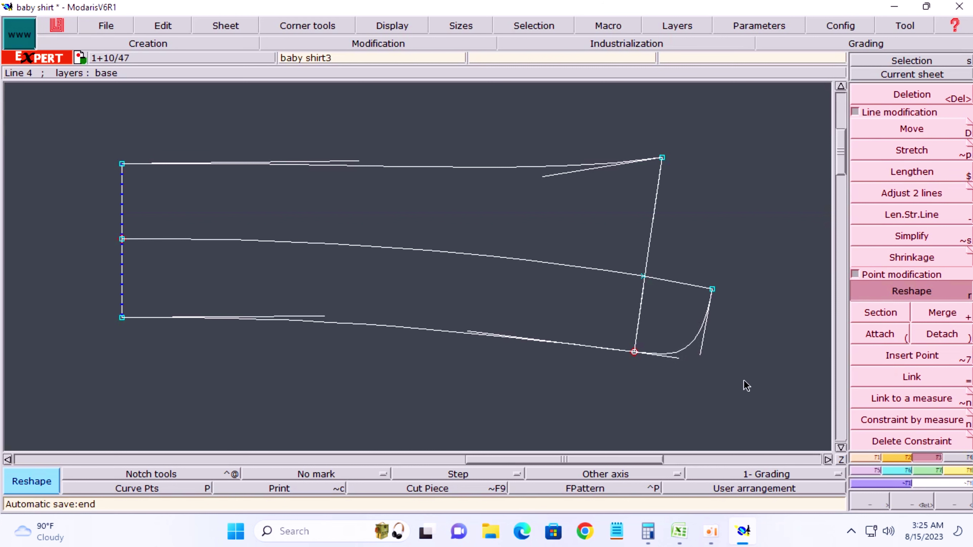
Hide curve handles, fit the current sheet to its pieces and arrange all sheets on the desk.
click(393, 28)
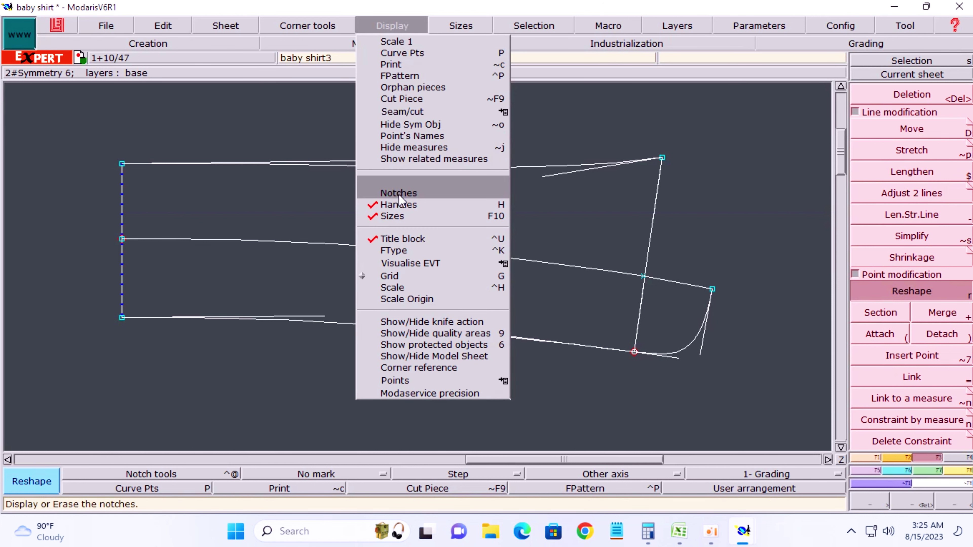
click(398, 204)
key(Insert)
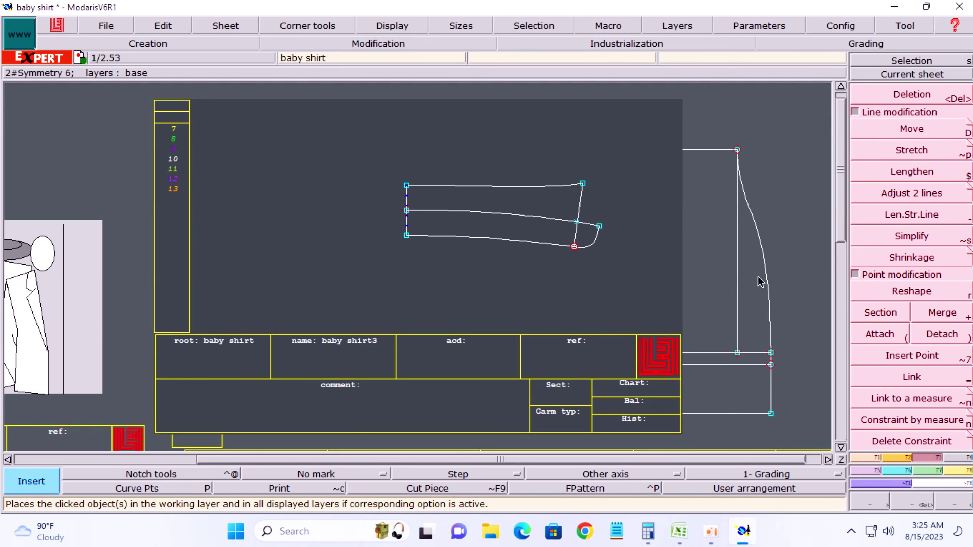
key(a)
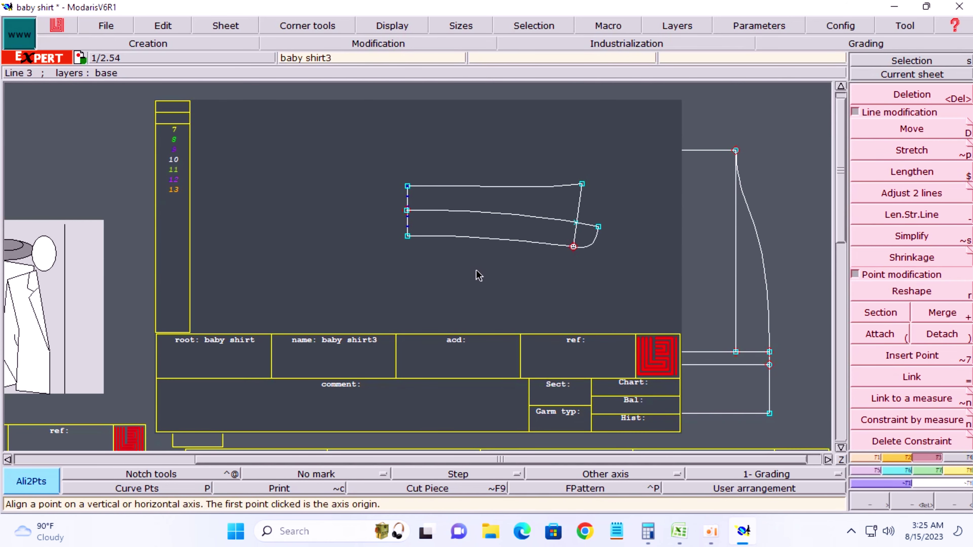
key(Home)
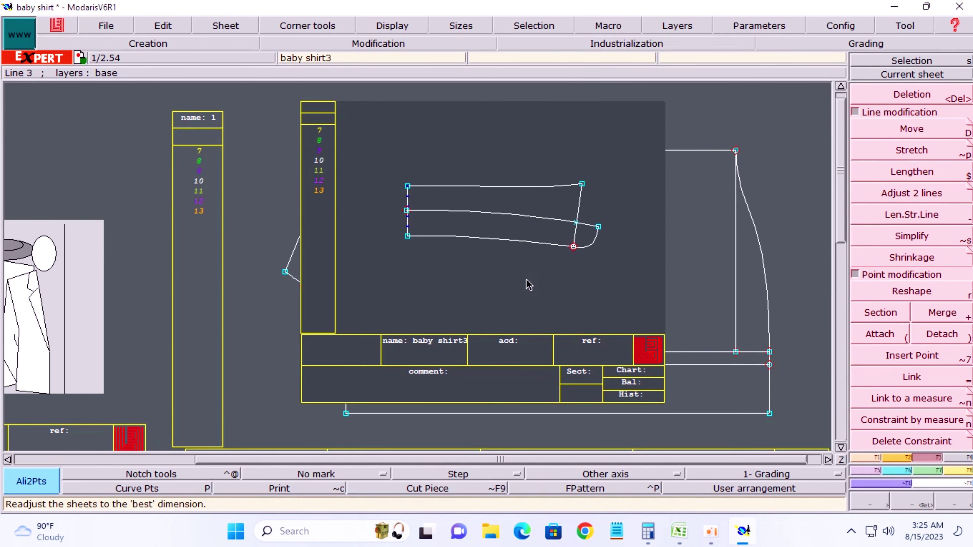
key(End)
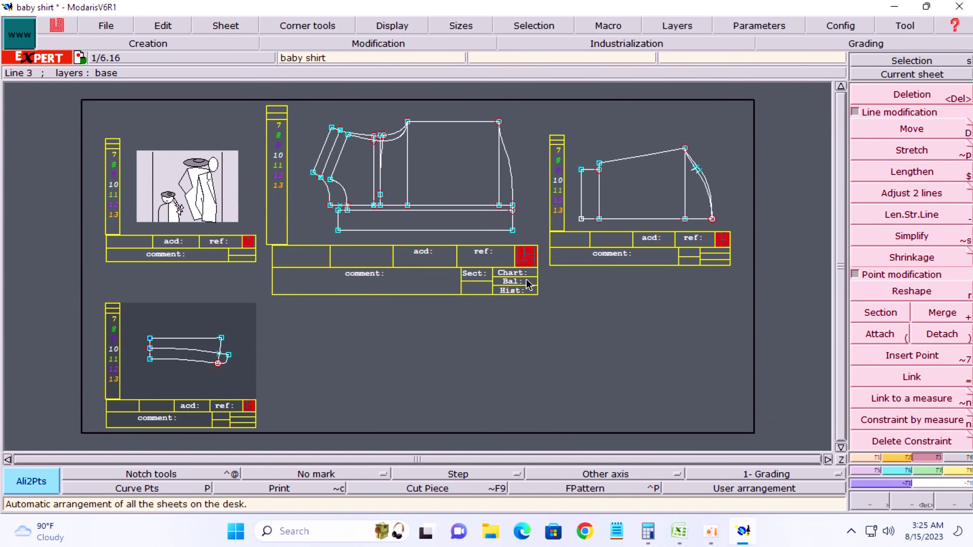
Save the model, overwriting the existing baby shirt.mdl.
key(ctrl+s)
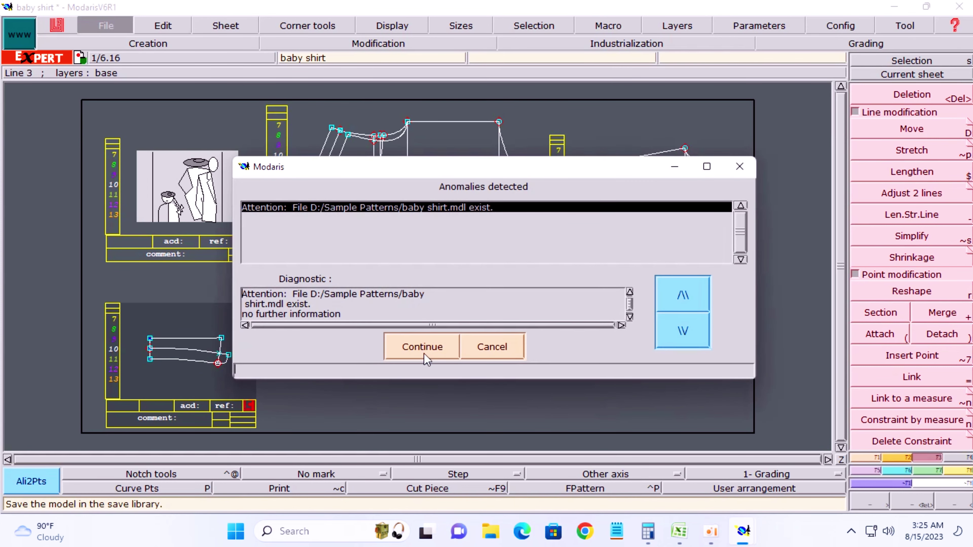
click(421, 347)
click(420, 347)
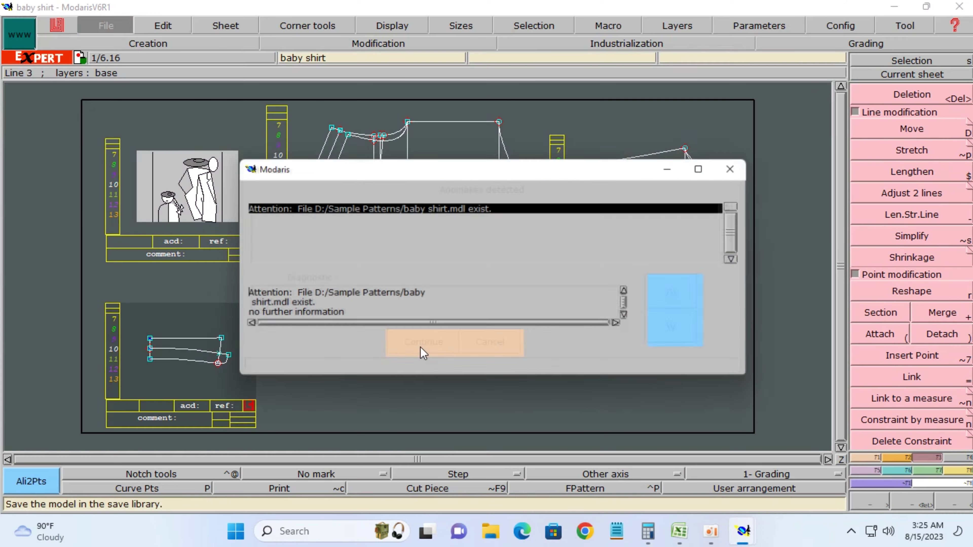